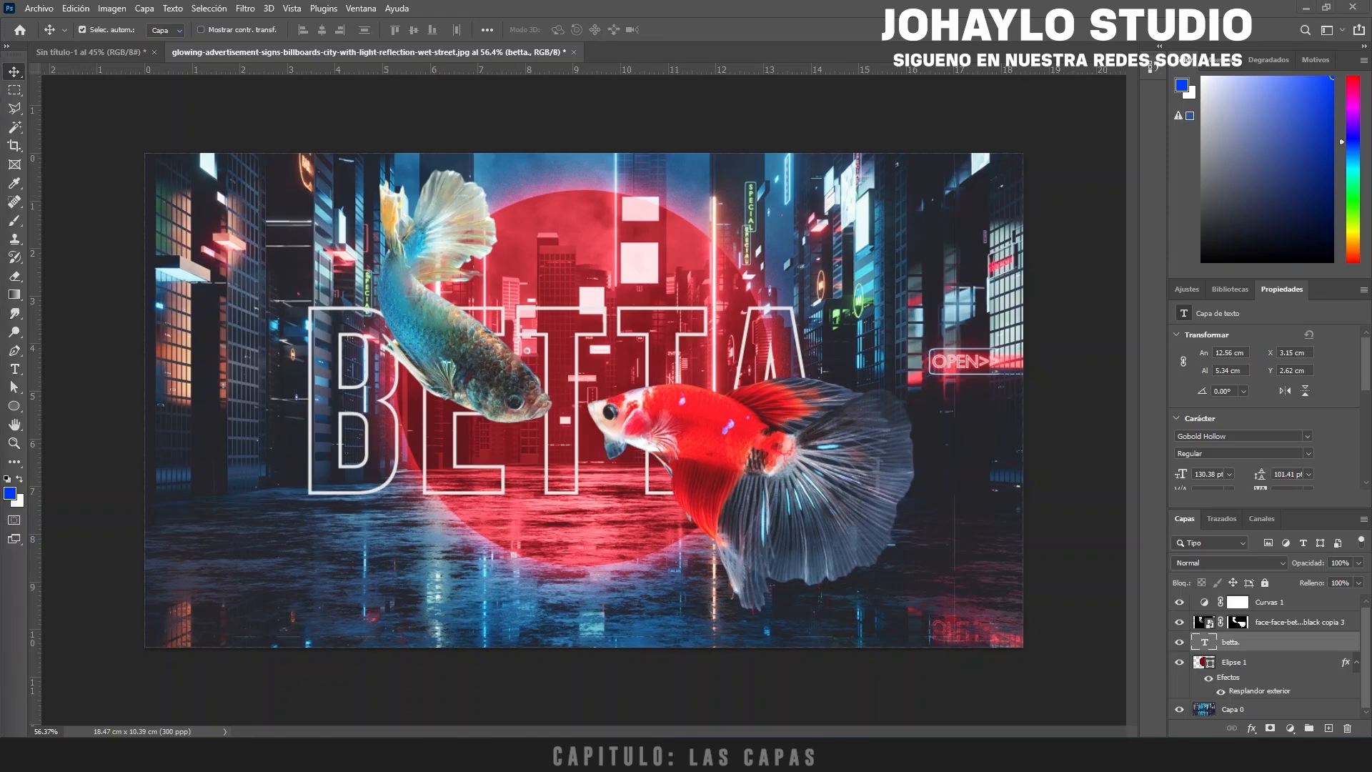
Step: Examine the layered-glass diagram and camera rig sections of the Walt Disney's MultiPlane Camera video on YouTube, and return to Photoshop
{"action": "left_click_drag", "start_coordinate": [0, 322], "coordinate": [653, 1]}
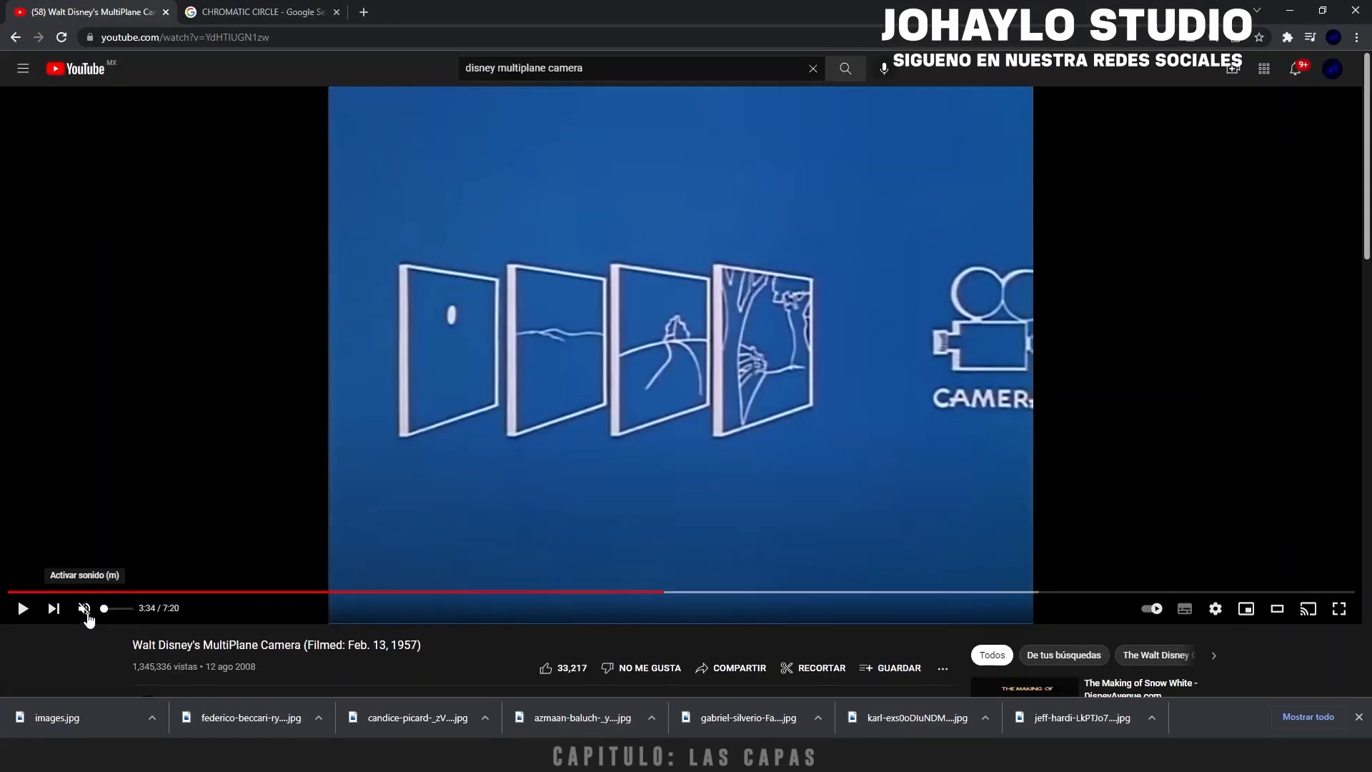
{"action": "left_click", "coordinate": [619, 455]}
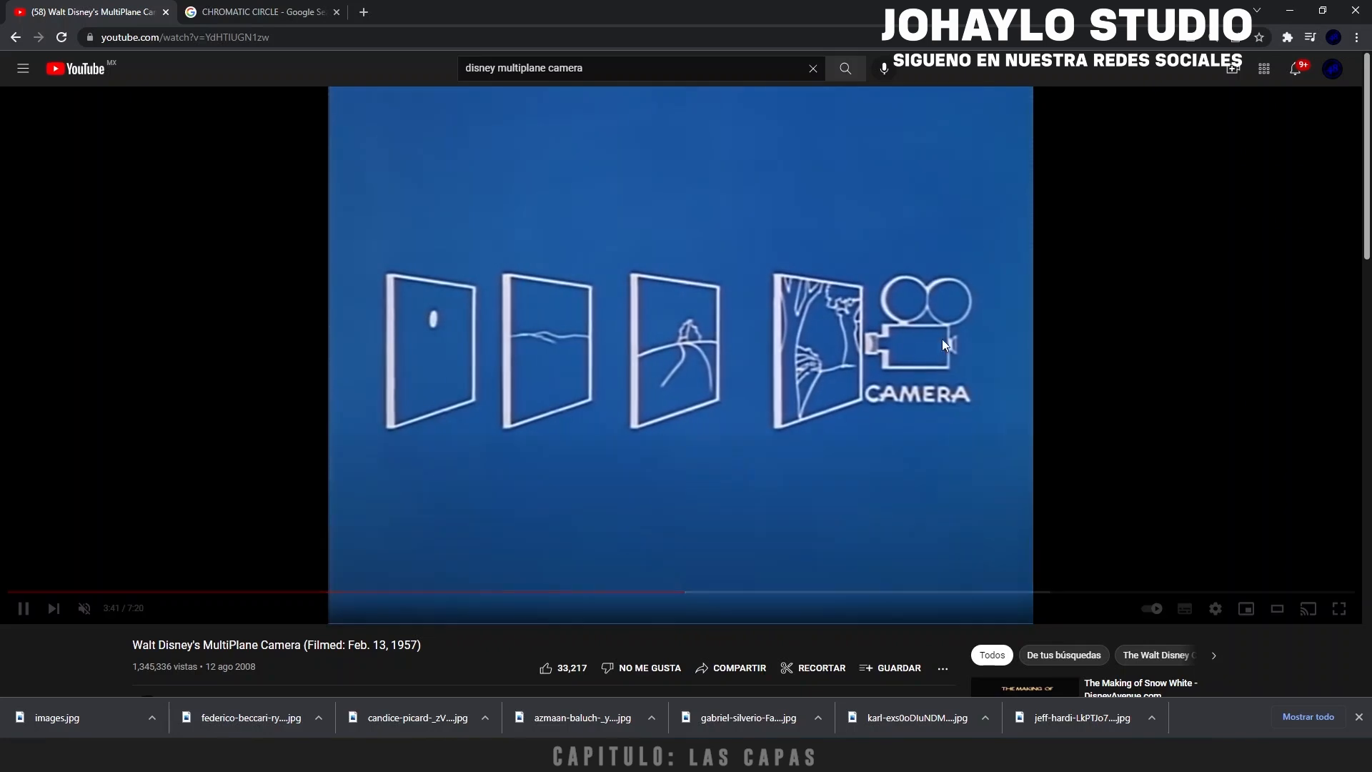
{"action": "left_click", "coordinate": [692, 472]}
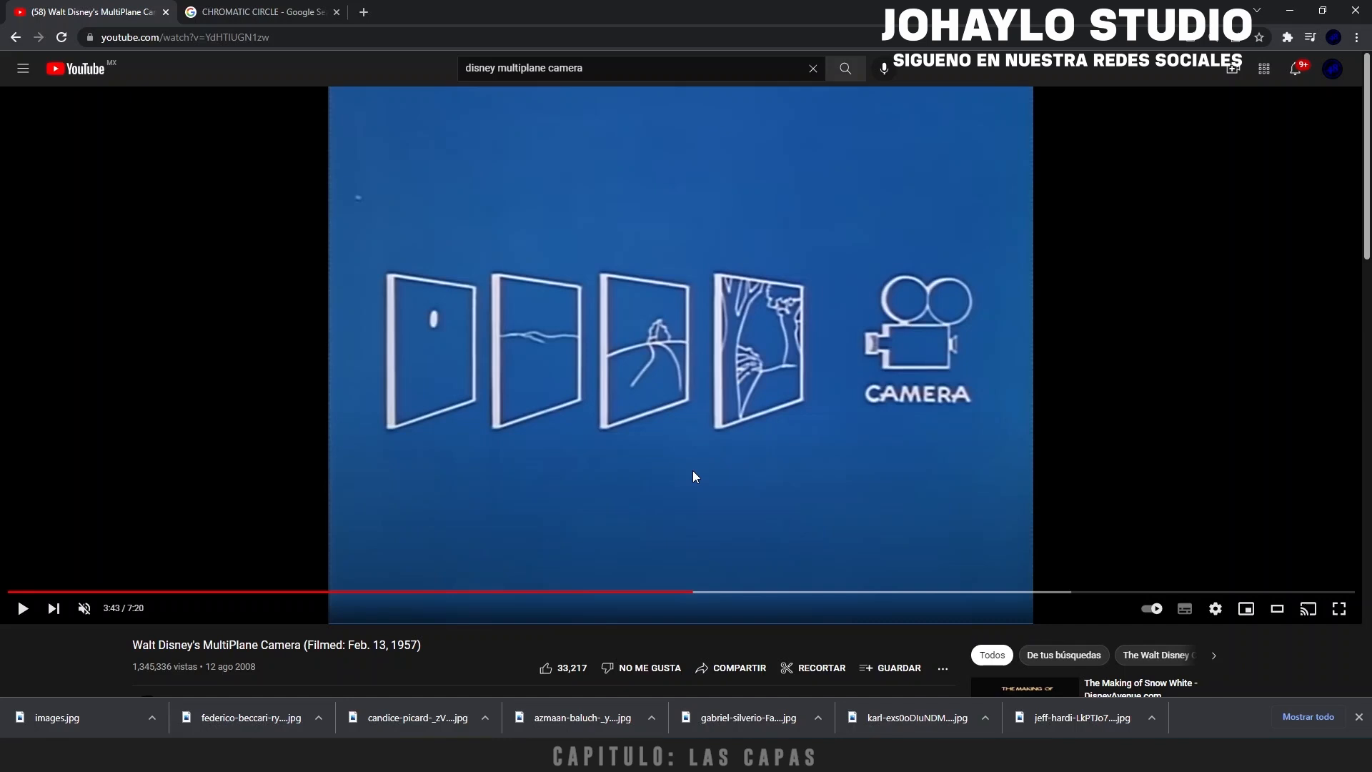
{"action": "left_click", "coordinate": [758, 400]}
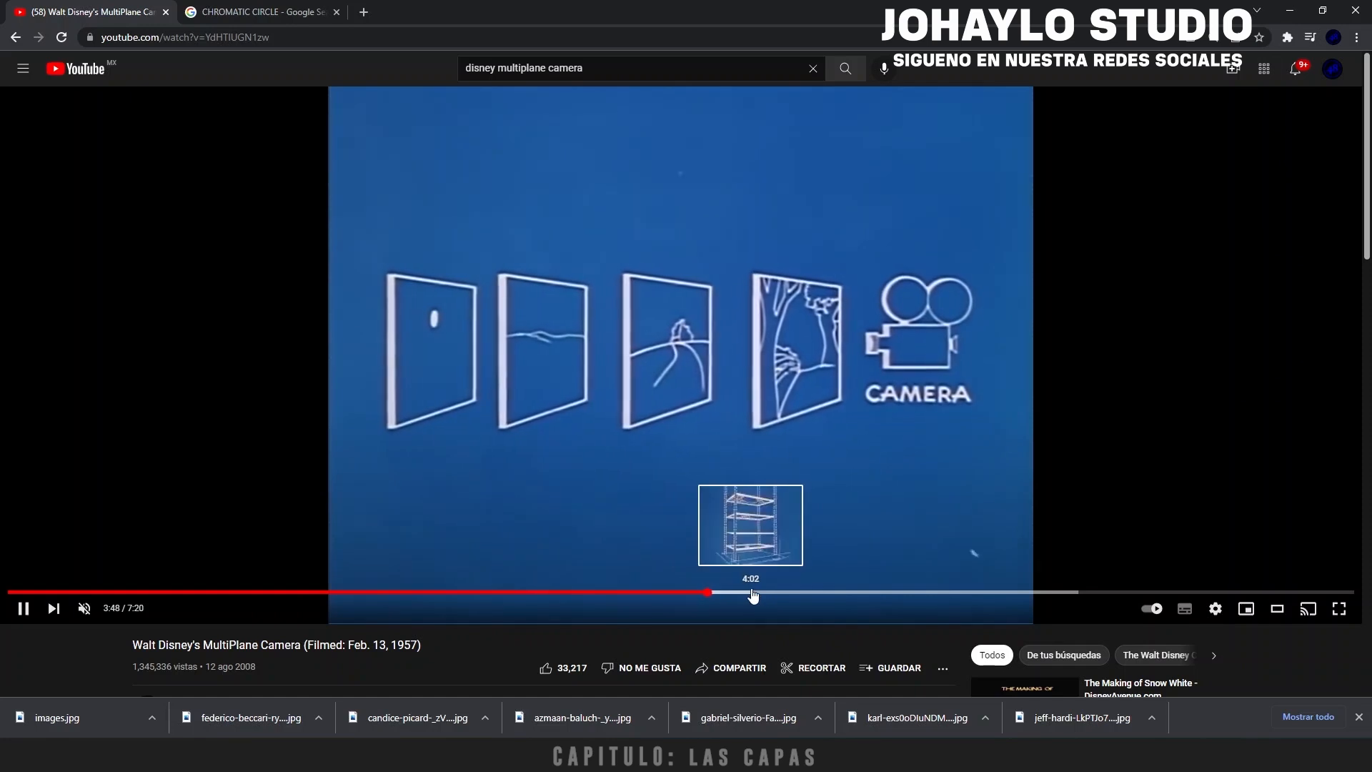
{"action": "left_click", "coordinate": [762, 593]}
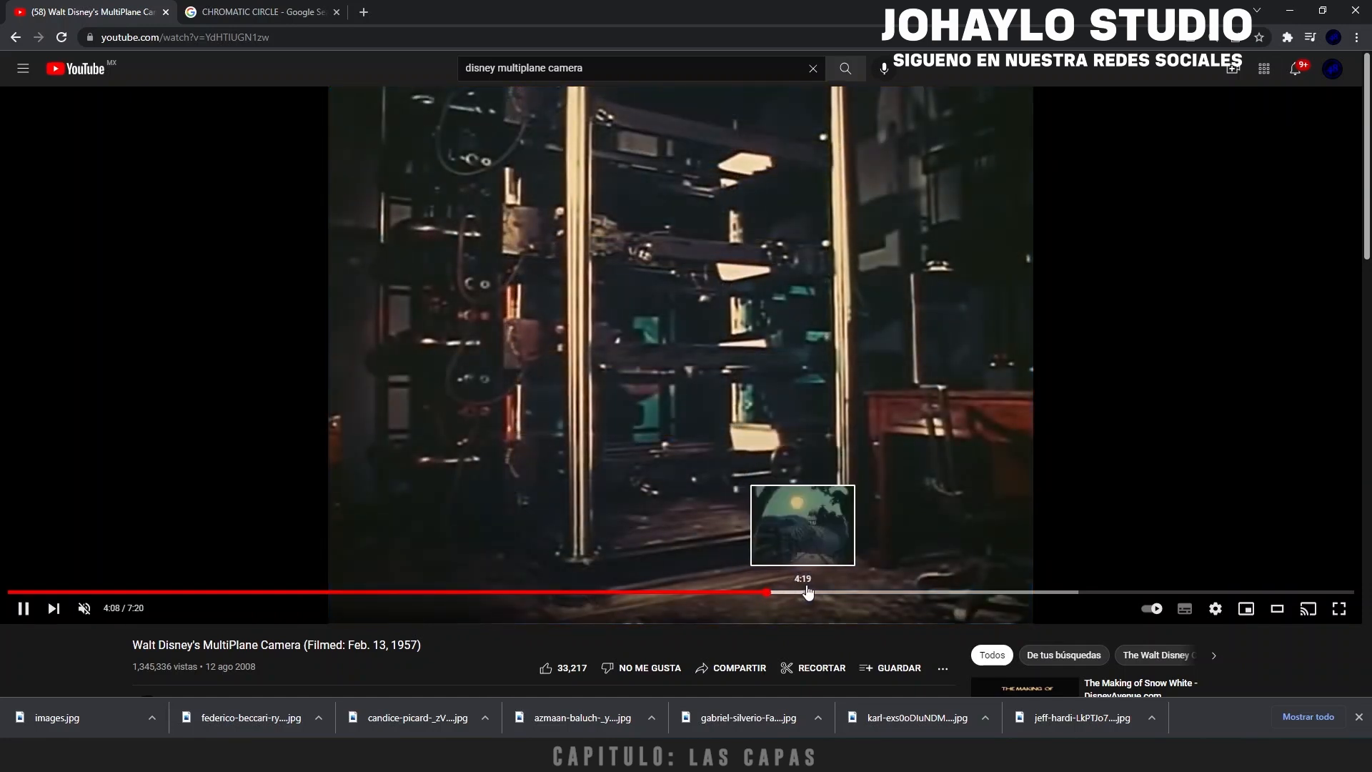
{"action": "left_click", "coordinate": [807, 593]}
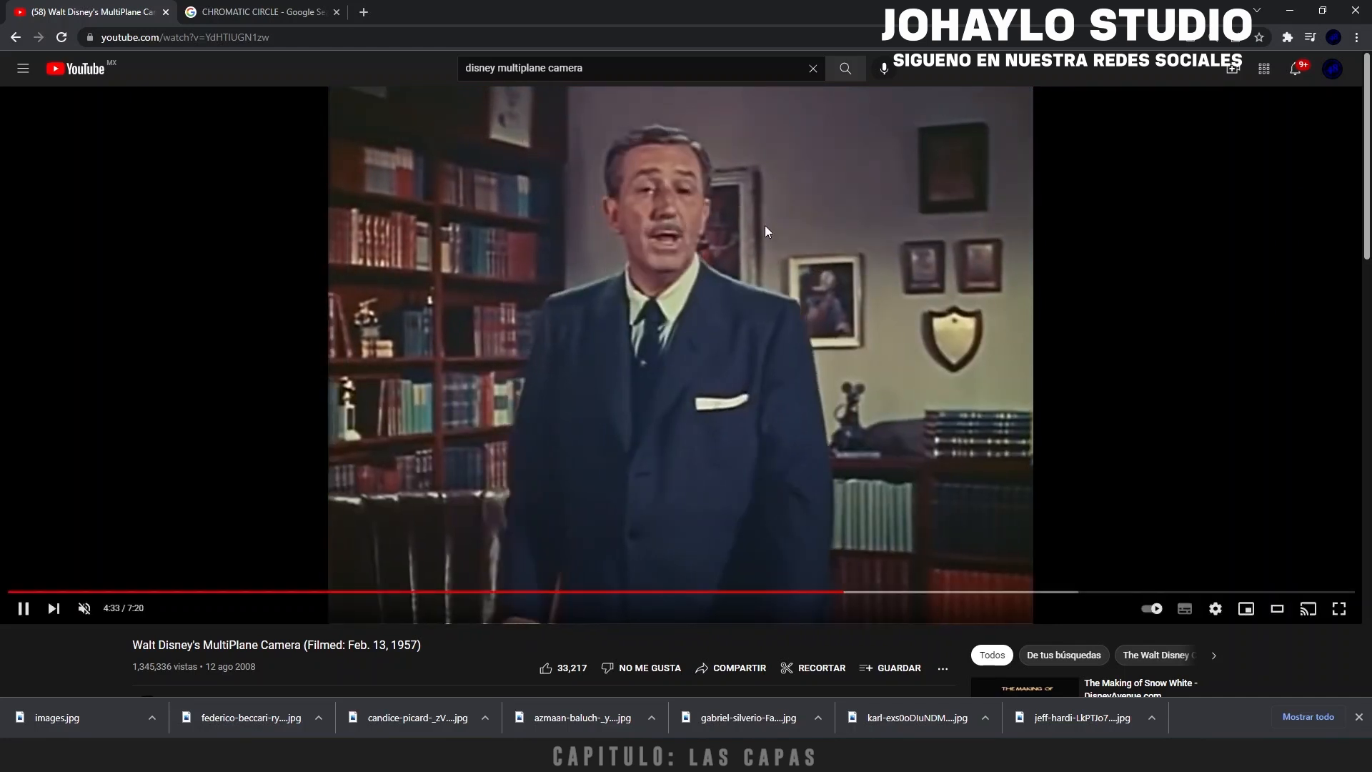
{"action": "left_click", "coordinate": [1289, 10]}
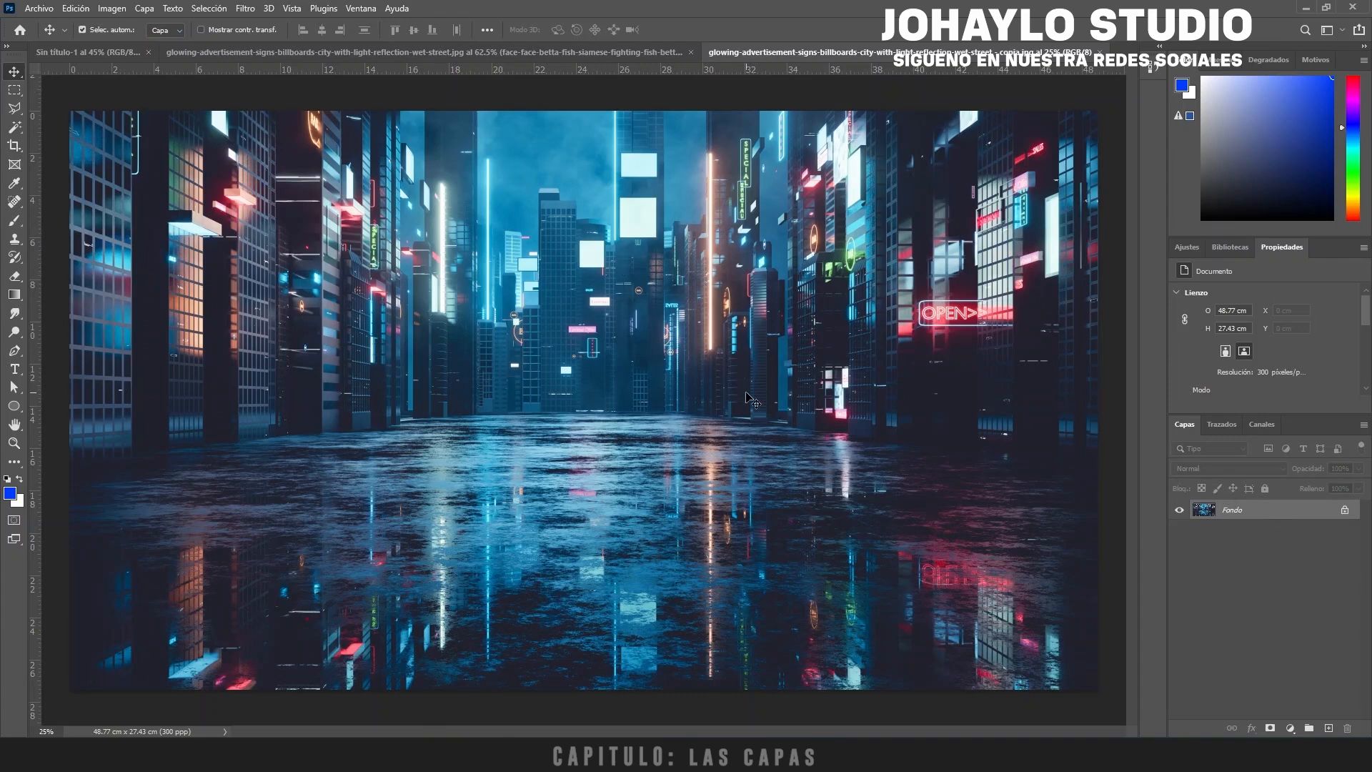
Step: Examine the betta fish composition's layers, toggling the Curves 1 adjustment off and on to compare
{"action": "left_click", "coordinate": [551, 52]}
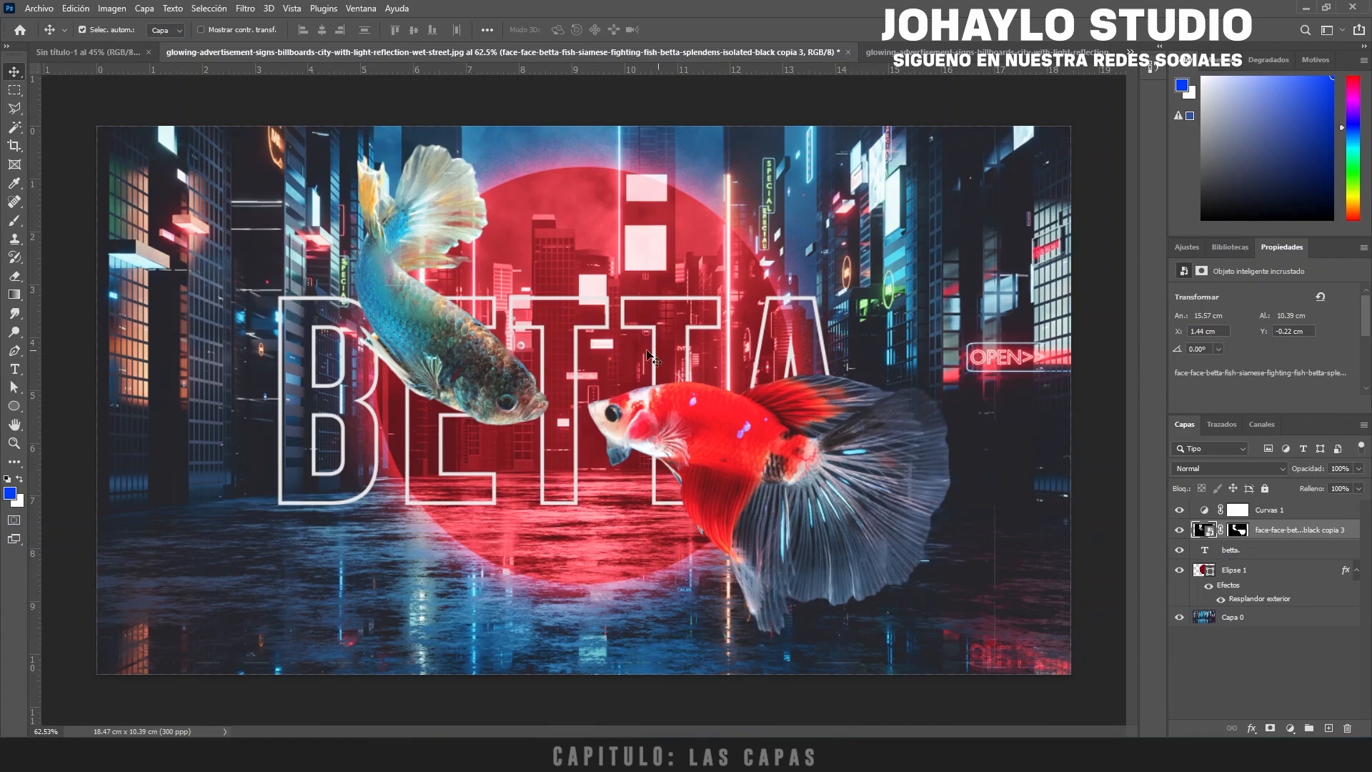
{"action": "scroll", "coordinate": [454, 325], "scroll_direction": "up", "scroll_amount": 3}
{"action": "scroll", "coordinate": [454, 325], "scroll_direction": "down", "scroll_amount": 3}
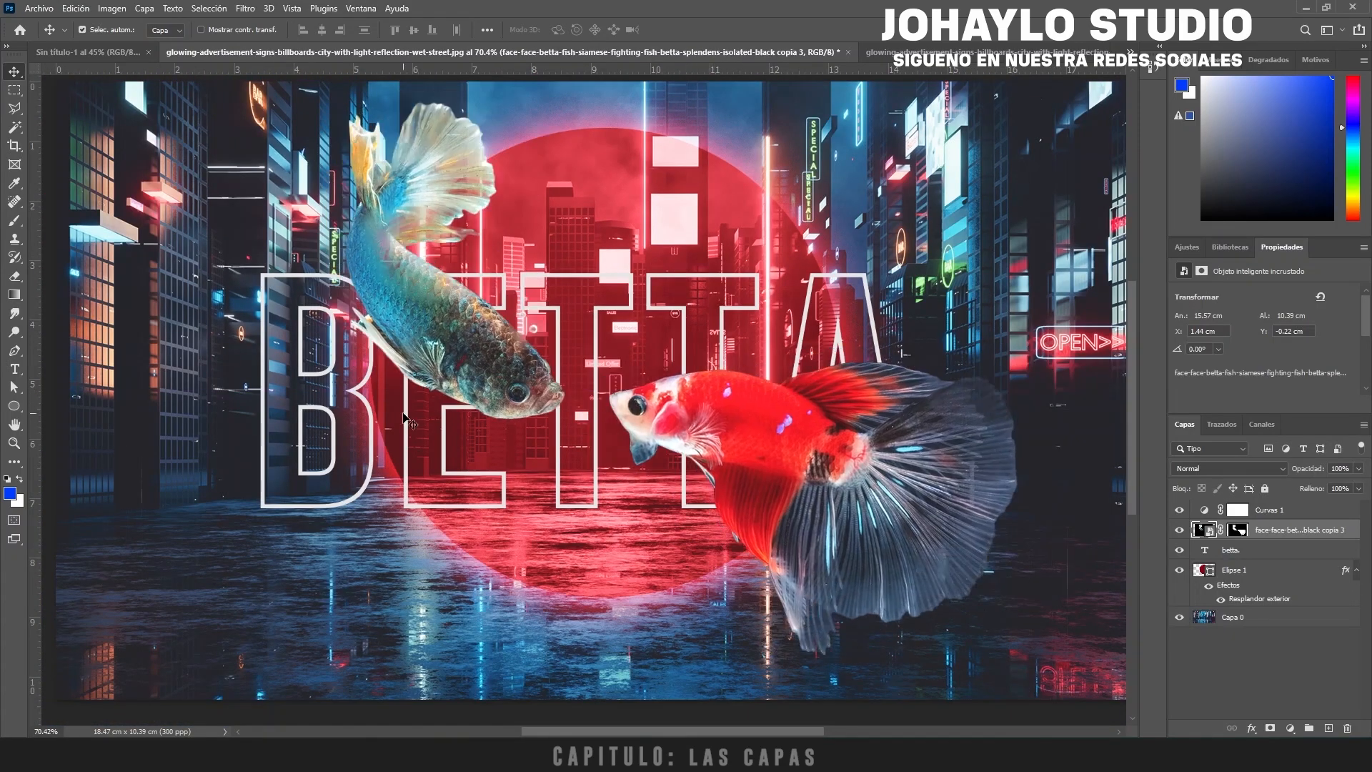
{"action": "scroll", "coordinate": [806, 401], "scroll_direction": "down", "scroll_amount": 2}
{"action": "left_click", "coordinate": [1180, 509]}
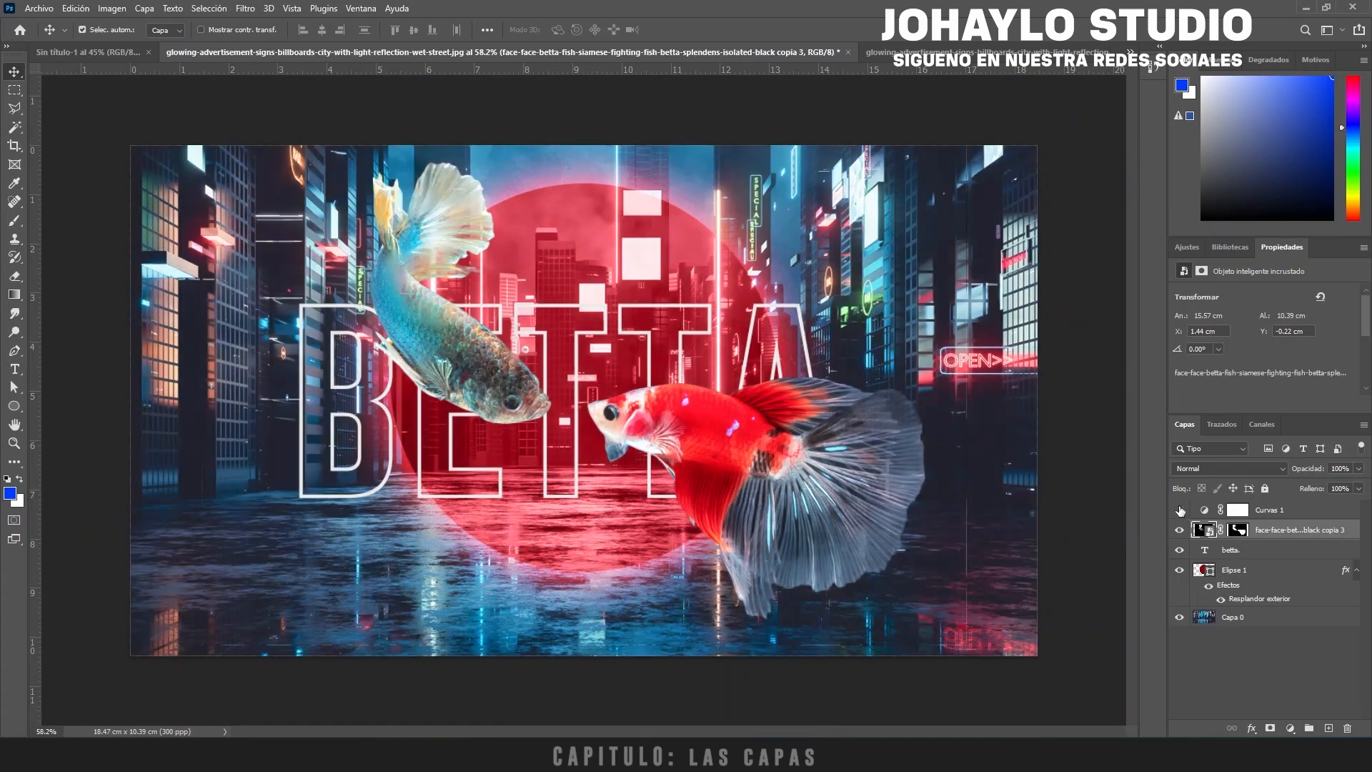
{"action": "left_click", "coordinate": [1180, 509]}
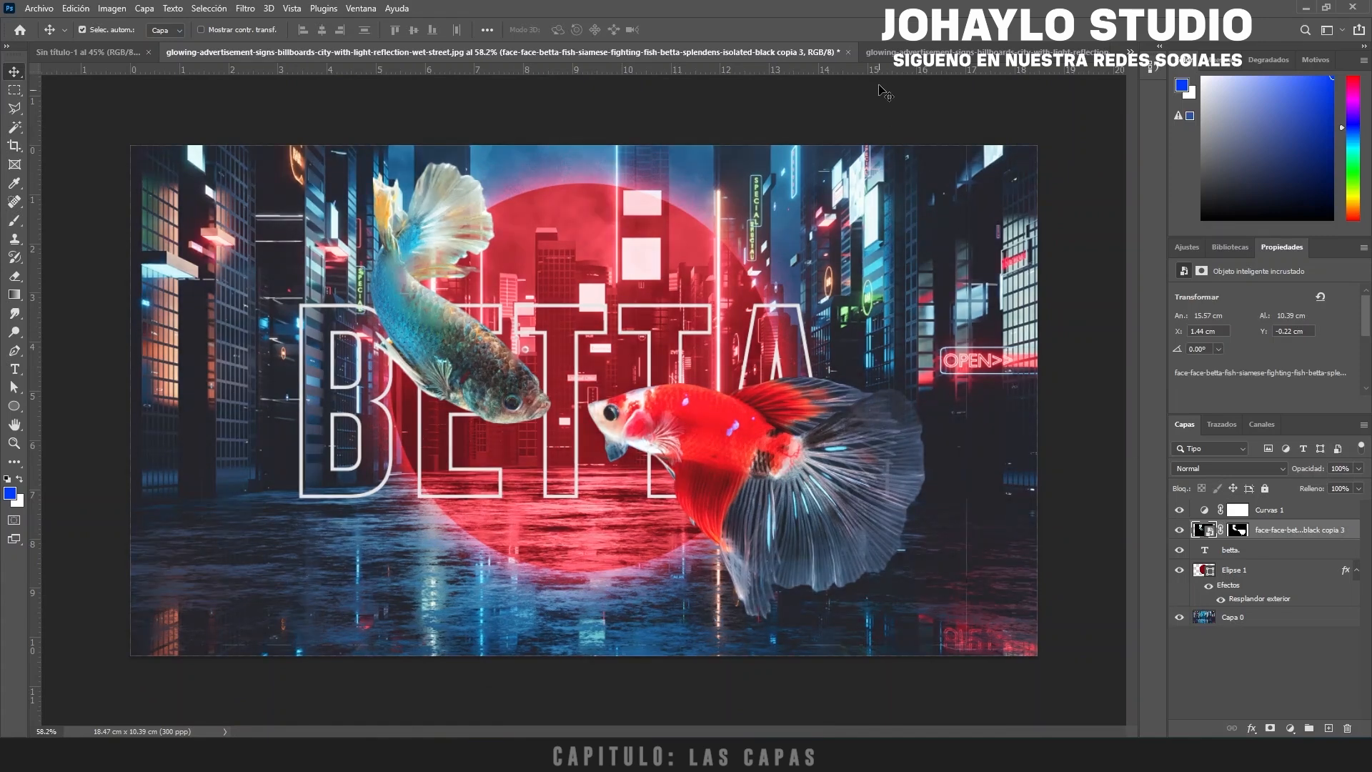
Step: In the street image copy, convert the locked background to a normal layer and align it with the canvas
{"action": "left_click", "coordinate": [986, 52]}
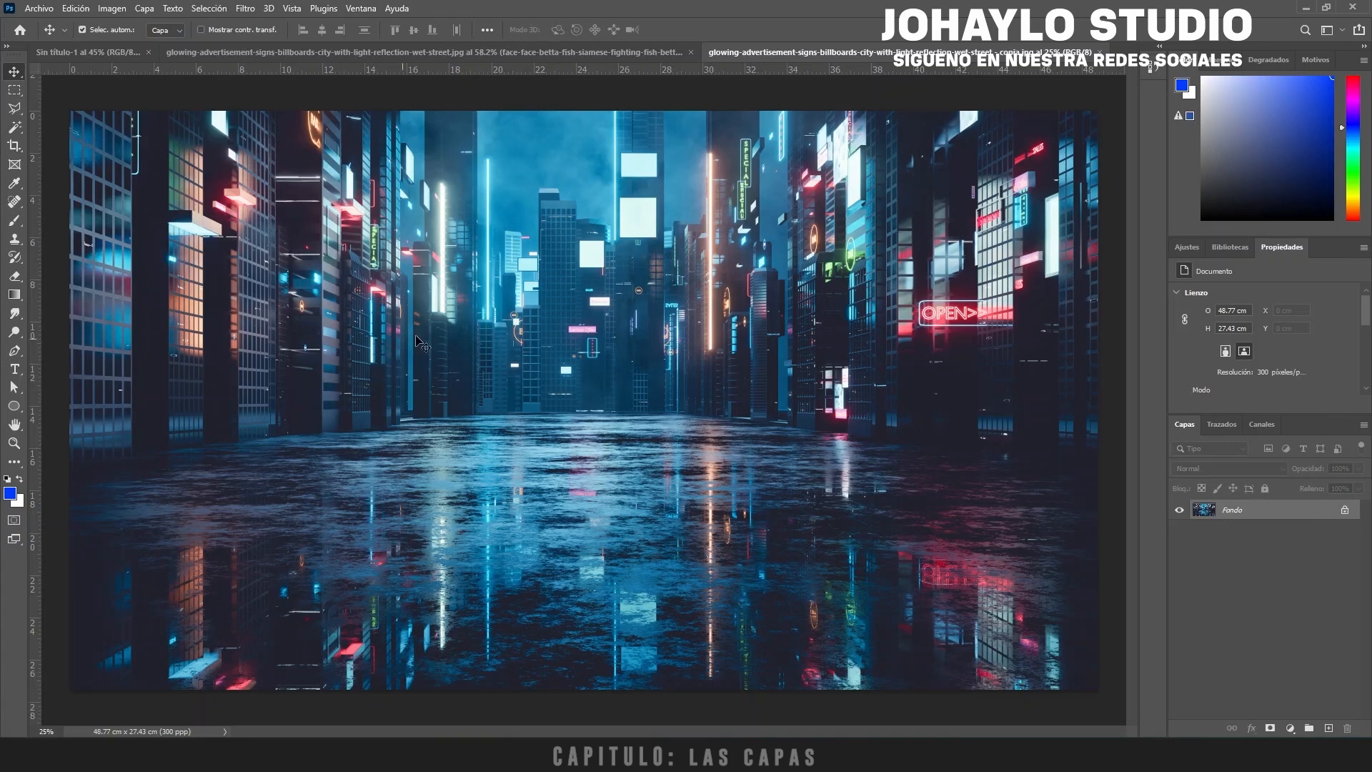
{"action": "left_click_drag", "start_coordinate": [727, 363], "coordinate": [487, 334]}
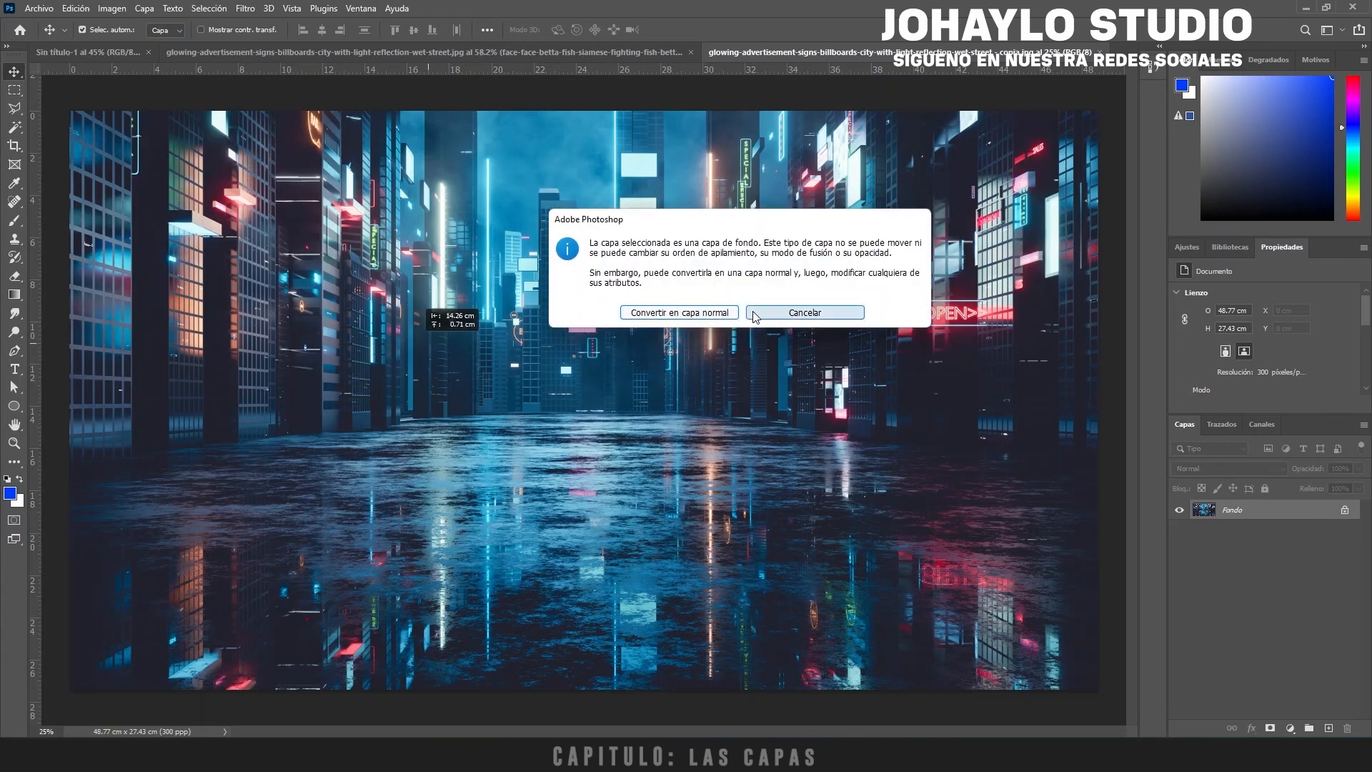
{"action": "left_click", "coordinate": [664, 314]}
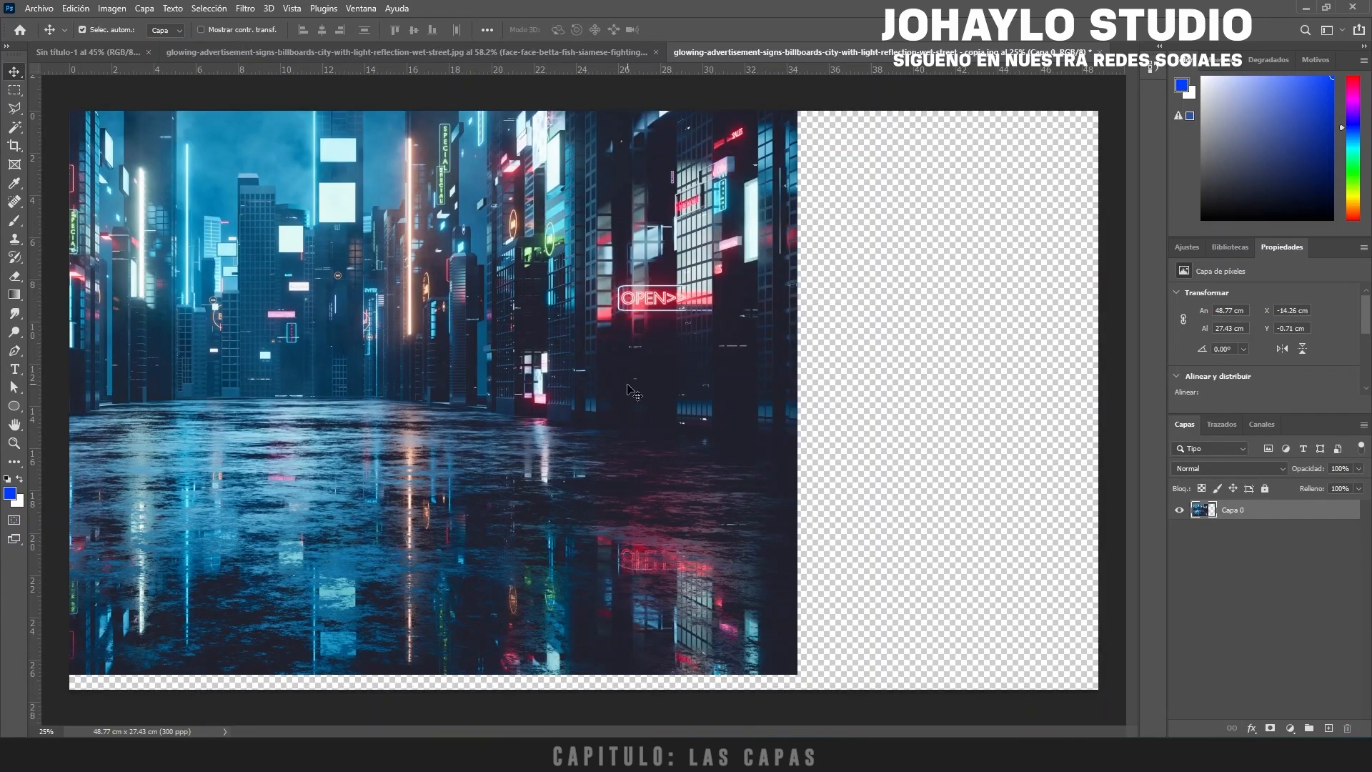
{"action": "left_click_drag", "start_coordinate": [584, 390], "coordinate": [822, 404]}
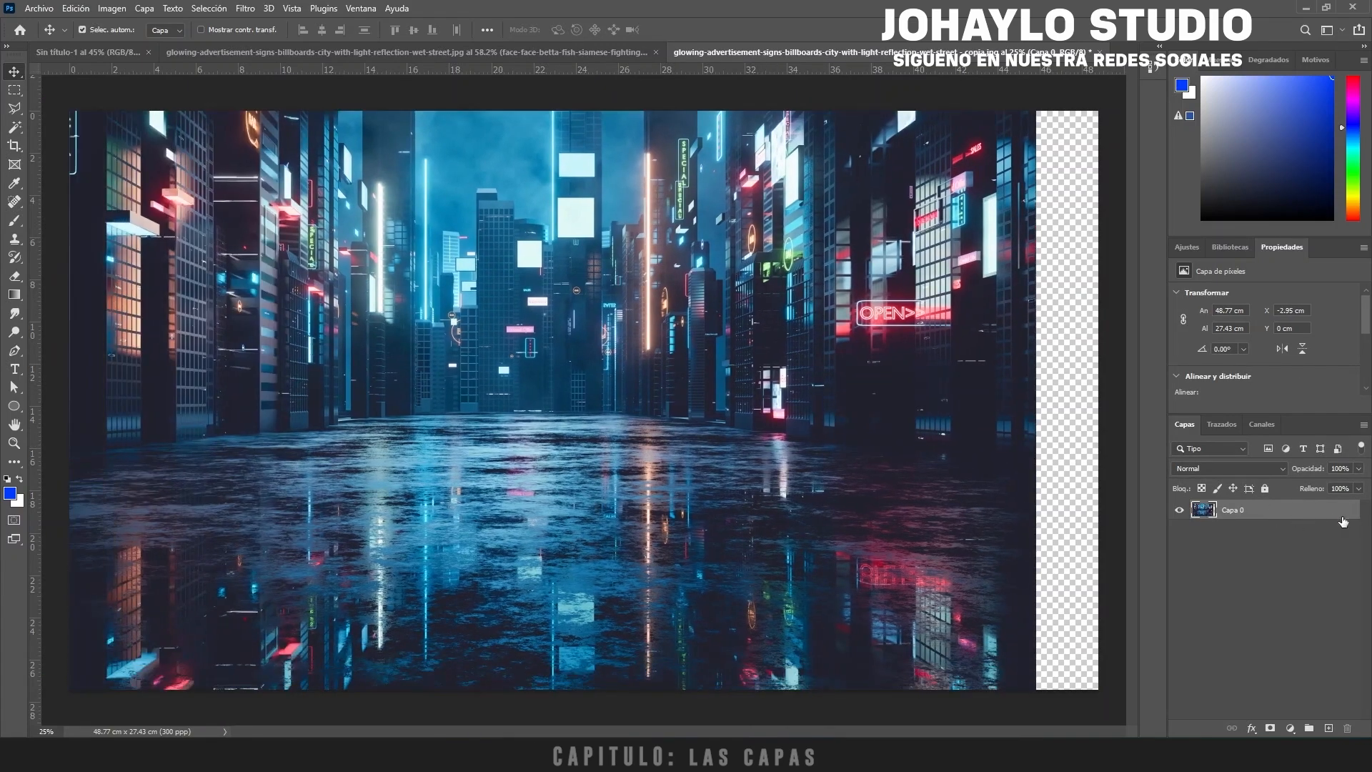
{"action": "left_click_drag", "start_coordinate": [521, 354], "coordinate": [604, 373]}
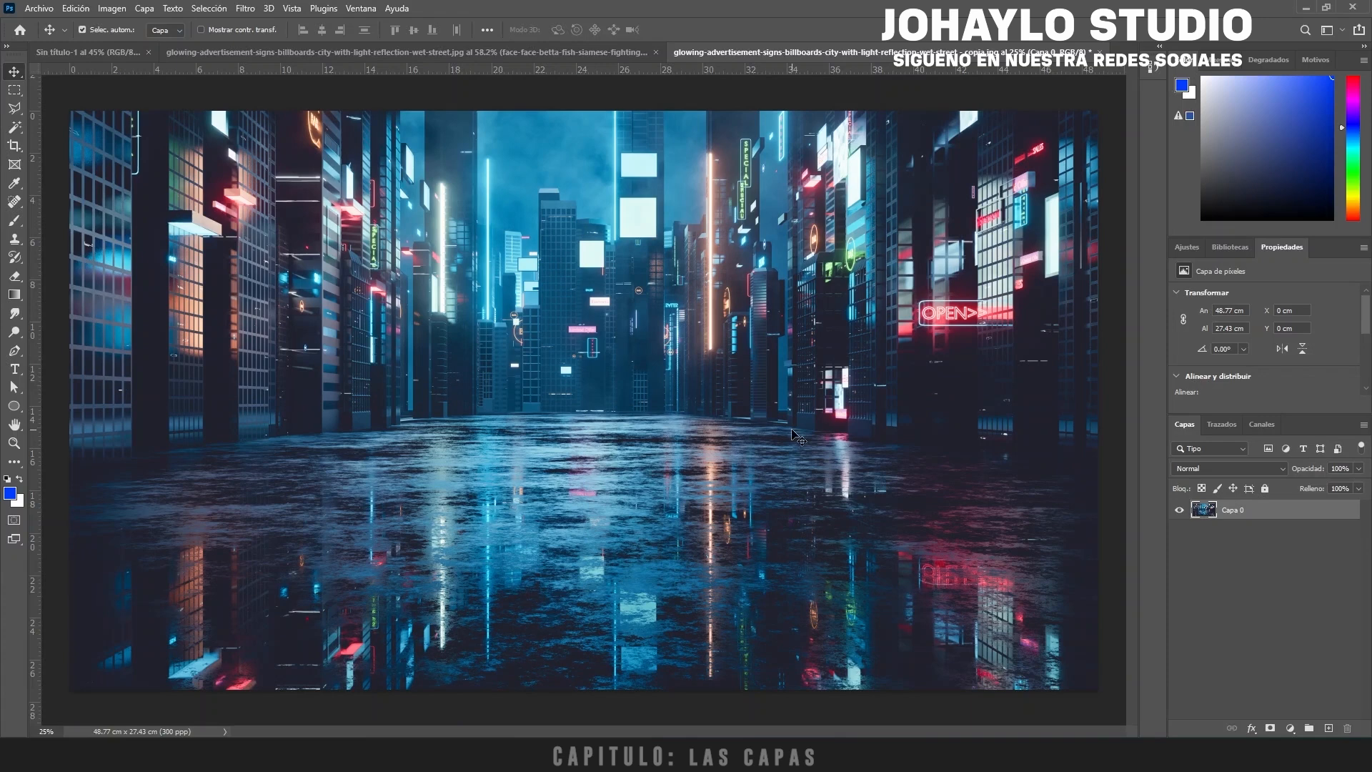
Step: Lock all attributes of Capa 0, try to edit the locked layer, and unlock it again
{"action": "left_click", "coordinate": [1266, 488]}
{"action": "double_click", "coordinate": [1299, 515]}
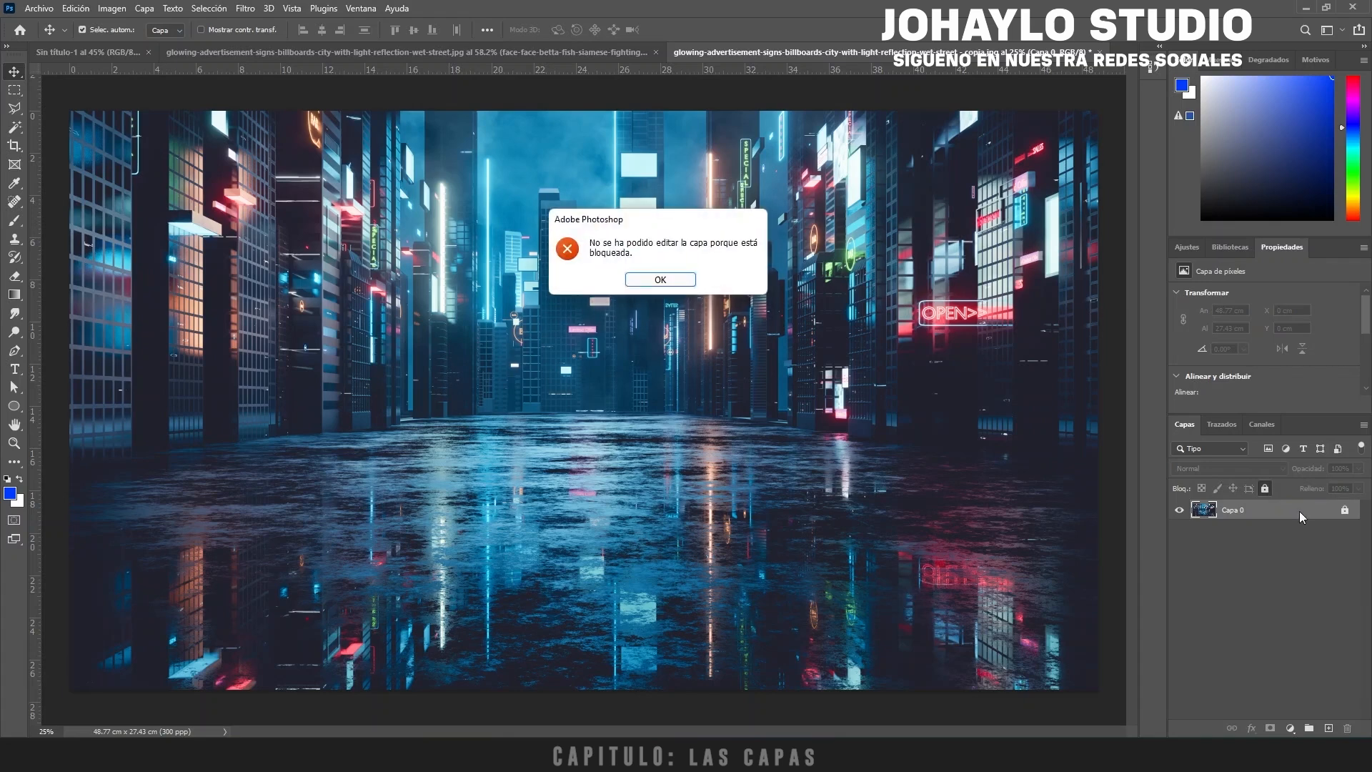
{"action": "left_click", "coordinate": [657, 279]}
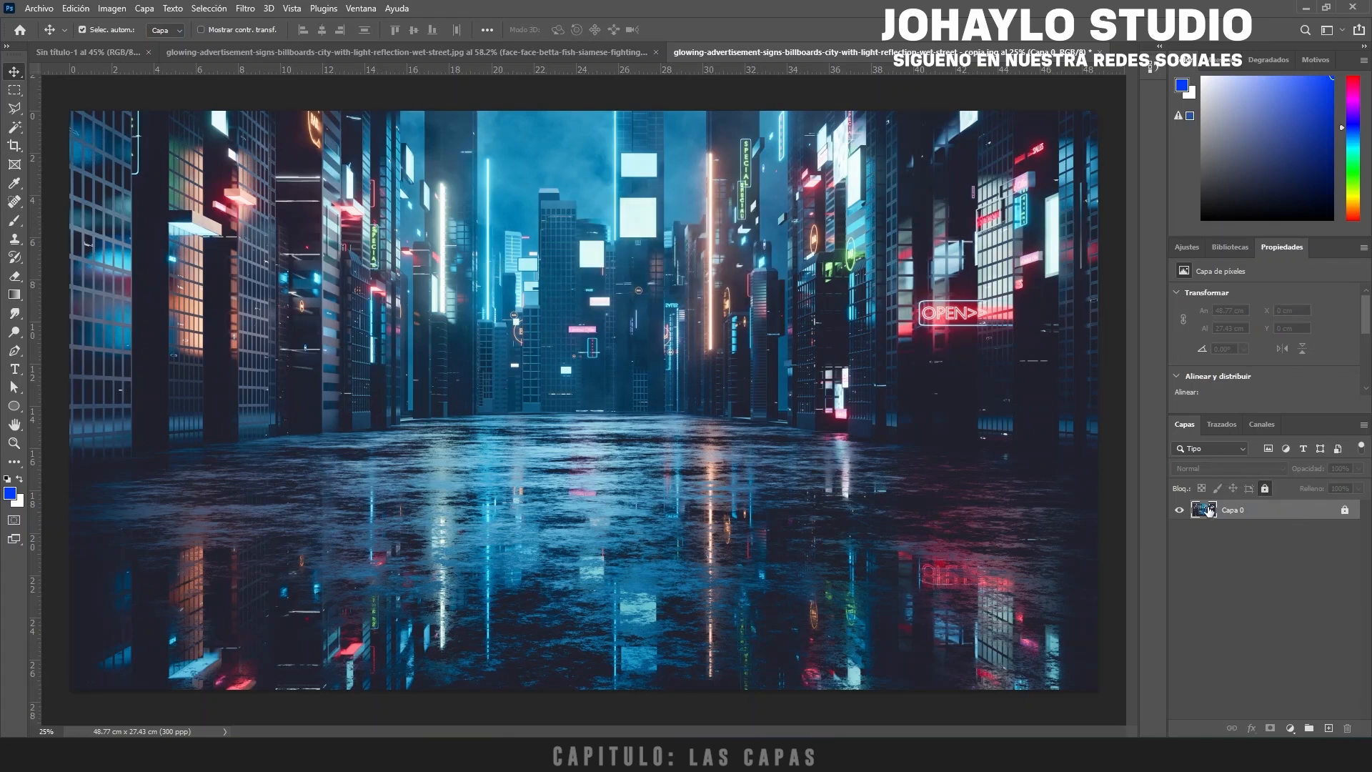
{"action": "double_click", "coordinate": [1305, 513]}
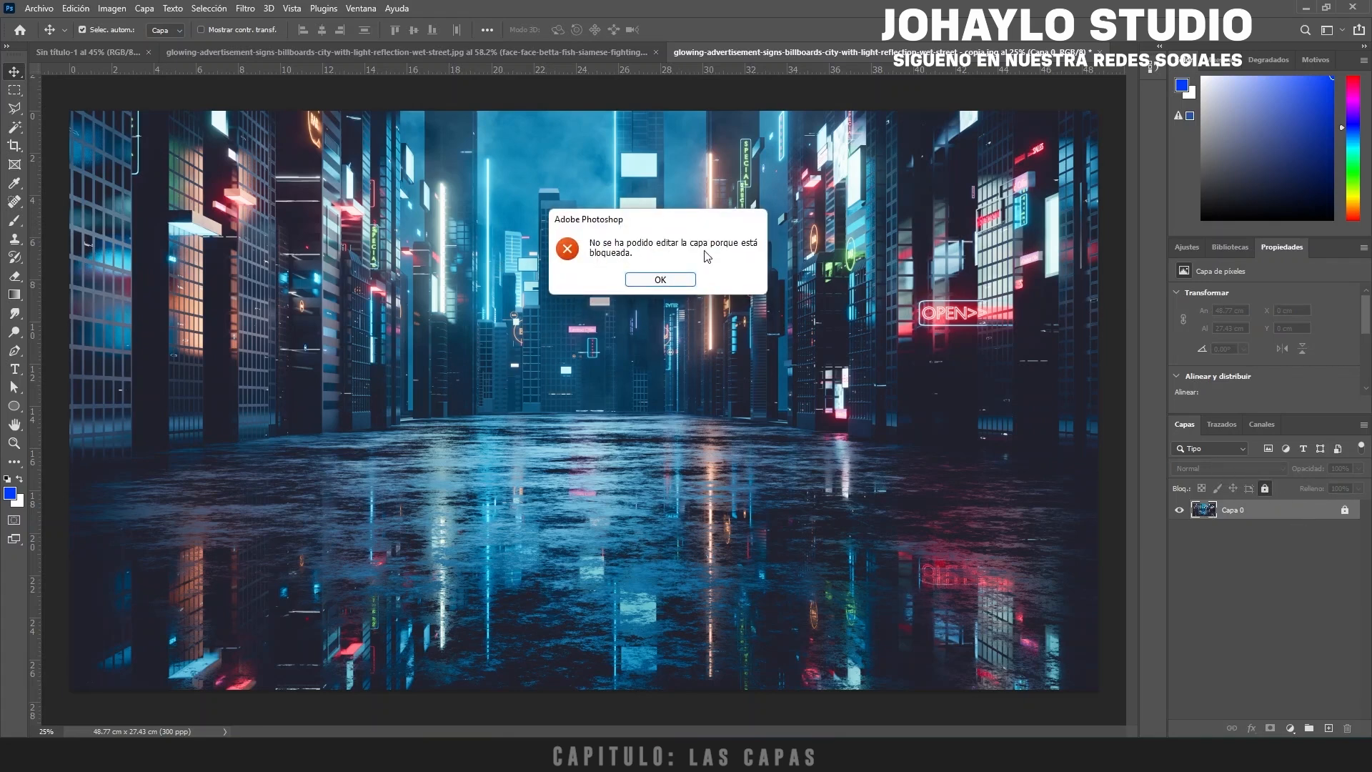
{"action": "left_click", "coordinate": [674, 281]}
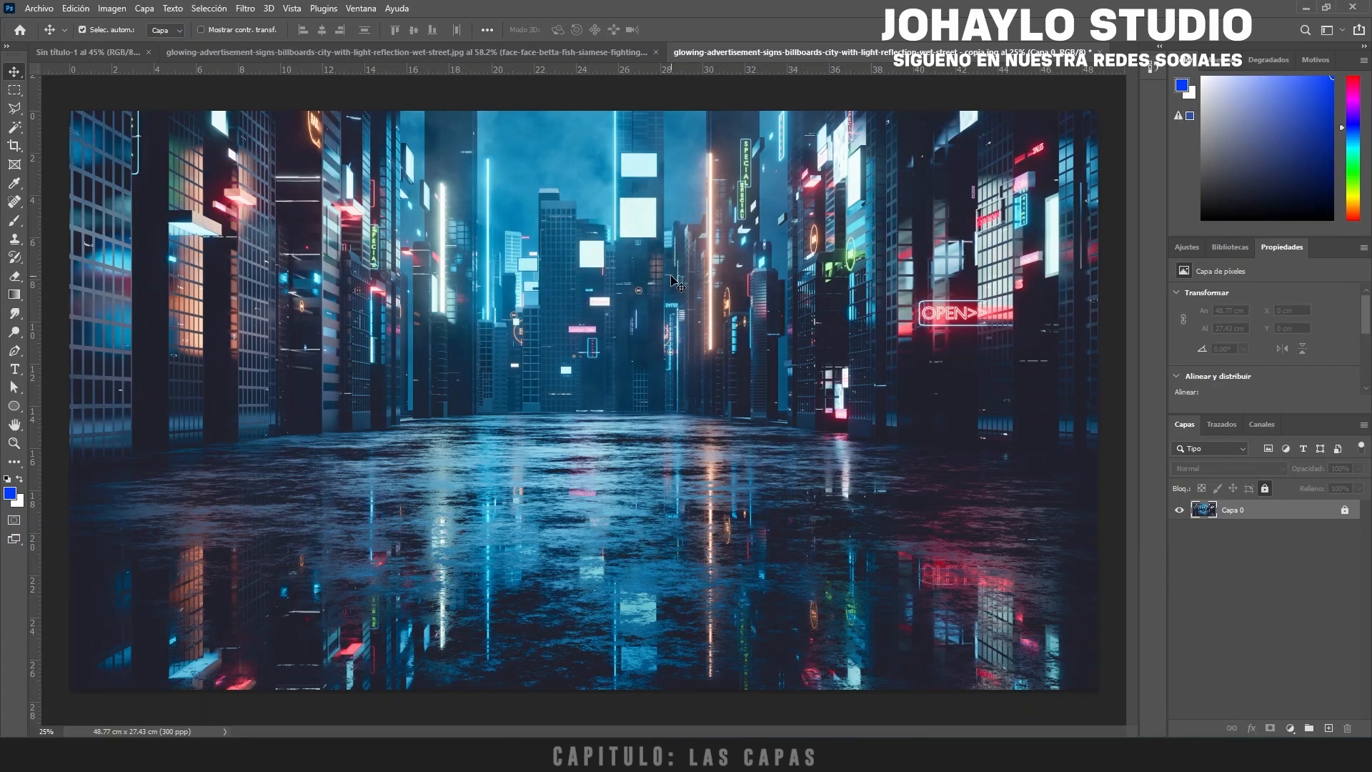
{"action": "left_click", "coordinate": [1344, 512]}
Step: Move Capa 0 around to expose the transparent canvas beside and below it, and return it to fill the canvas
{"action": "left_click_drag", "start_coordinate": [342, 426], "coordinate": [505, 387]}
{"action": "left_click_drag", "start_coordinate": [337, 448], "coordinate": [286, 453]}
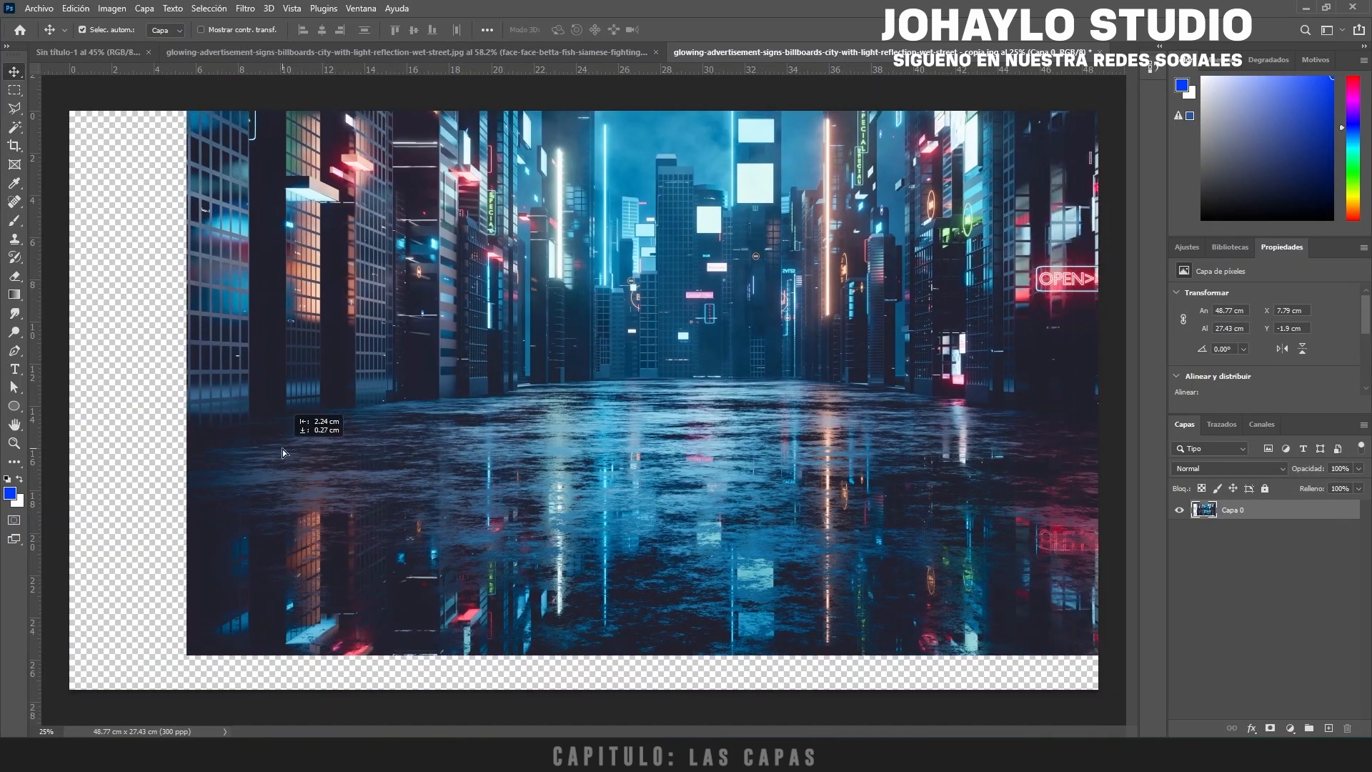
{"action": "left_click", "coordinate": [146, 405]}
{"action": "scroll", "coordinate": [132, 391], "scroll_direction": "up", "scroll_amount": 8}
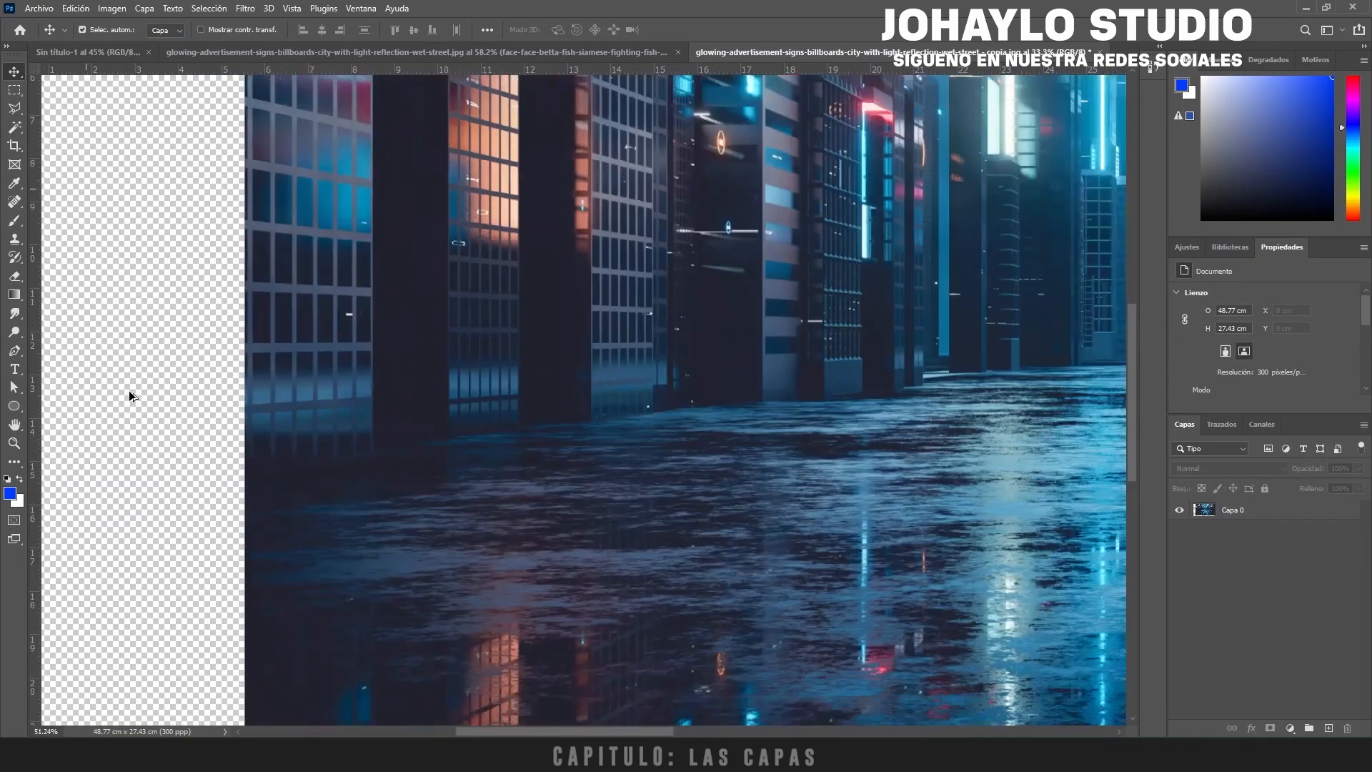
{"action": "scroll", "coordinate": [131, 392], "scroll_direction": "down", "scroll_amount": 1}
{"action": "left_click_drag", "start_coordinate": [143, 440], "coordinate": [367, 398]}
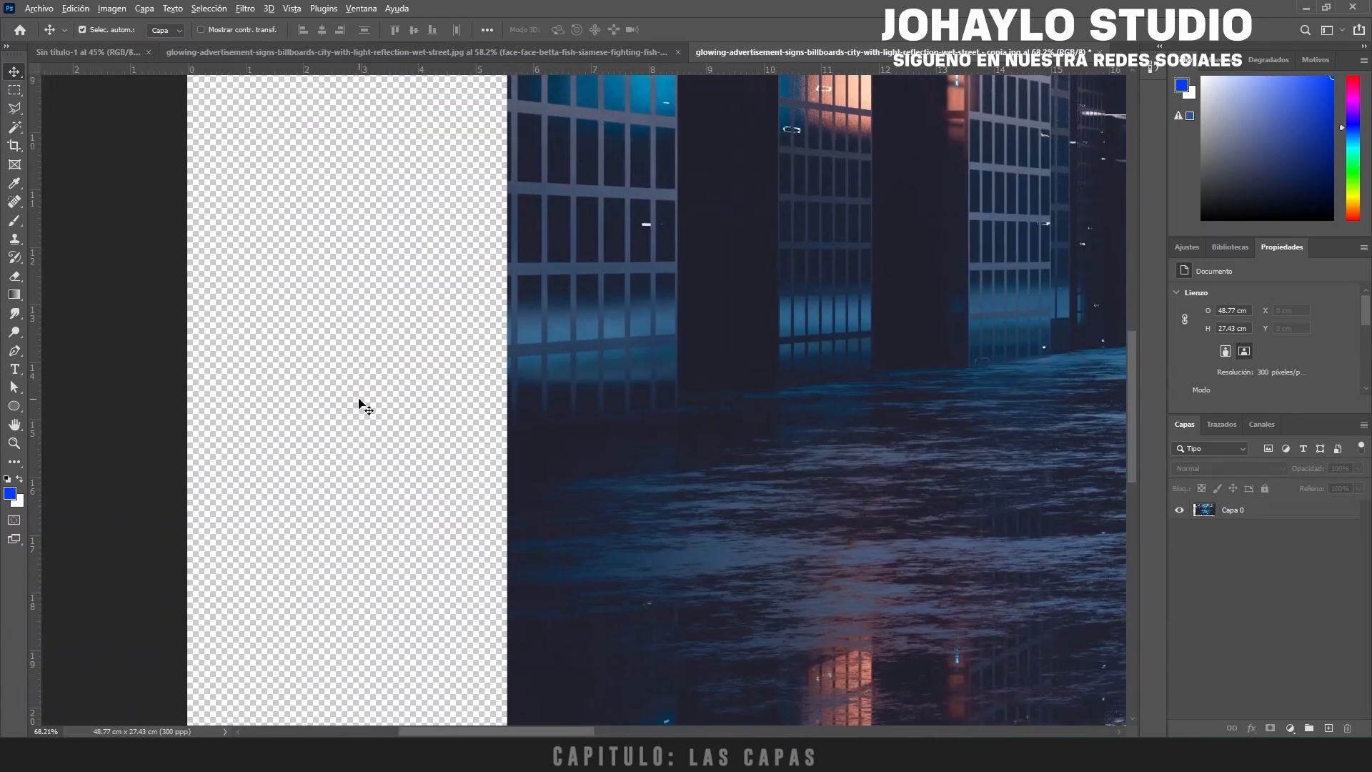
{"action": "scroll", "coordinate": [364, 407], "scroll_direction": "down", "scroll_amount": 8}
{"action": "left_click_drag", "start_coordinate": [485, 480], "coordinate": [426, 472]}
{"action": "left_click_drag", "start_coordinate": [582, 475], "coordinate": [672, 406]}
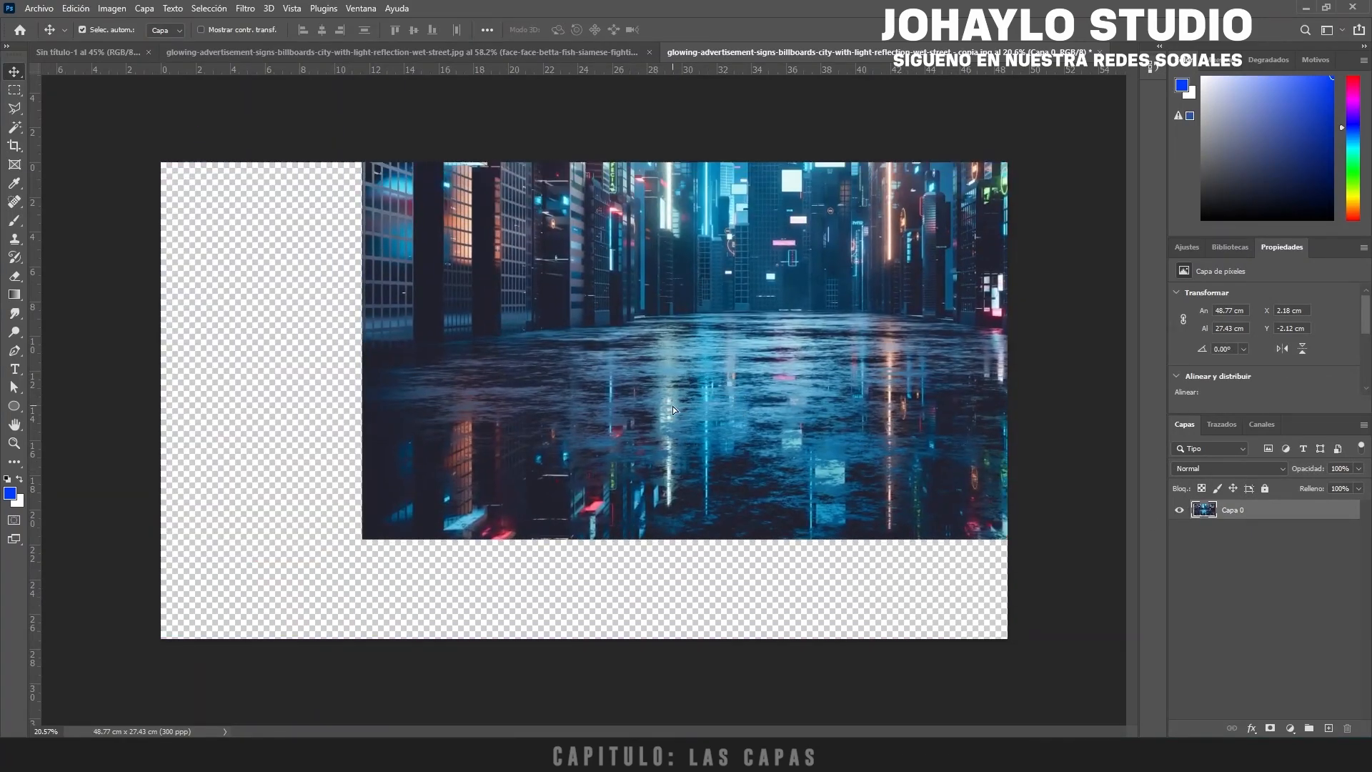
{"action": "left_click_drag", "start_coordinate": [319, 380], "coordinate": [457, 364]}
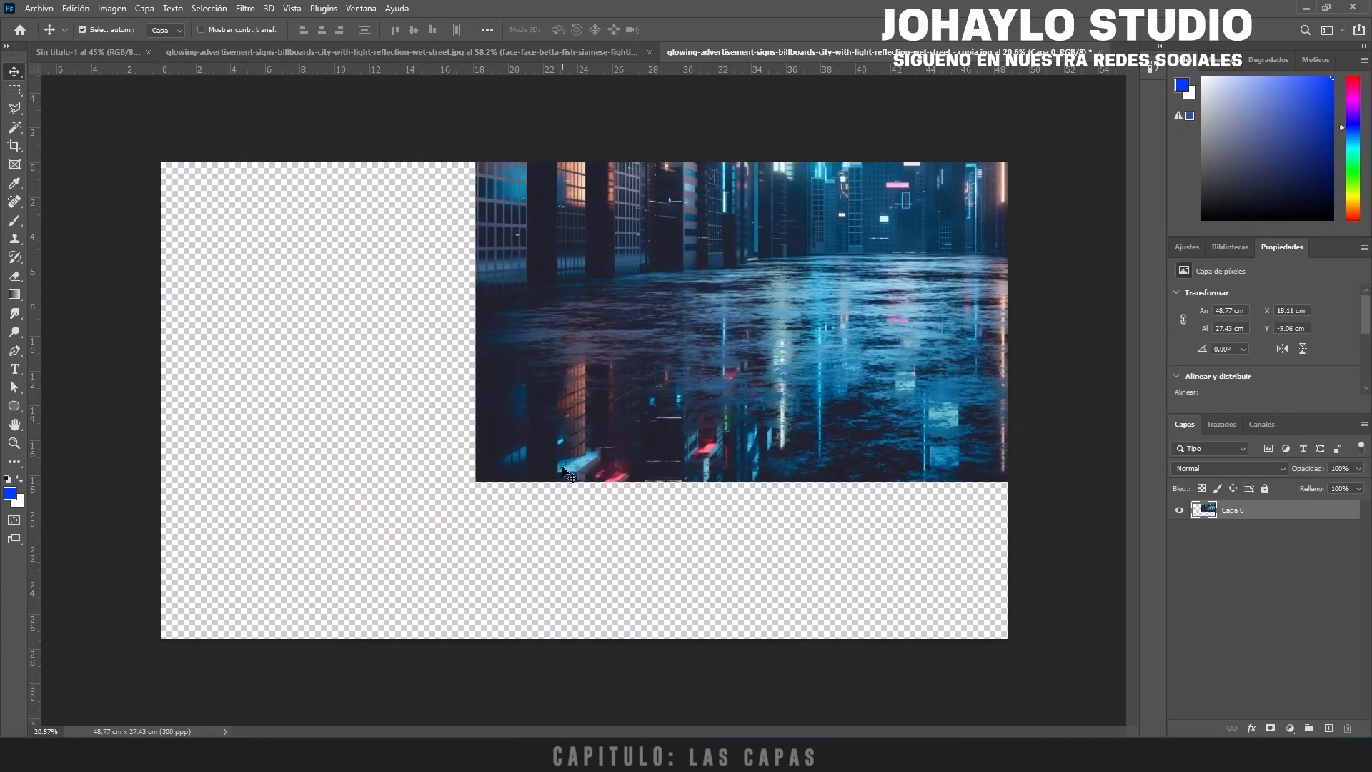
{"action": "left_click_drag", "start_coordinate": [632, 363], "coordinate": [320, 513]}
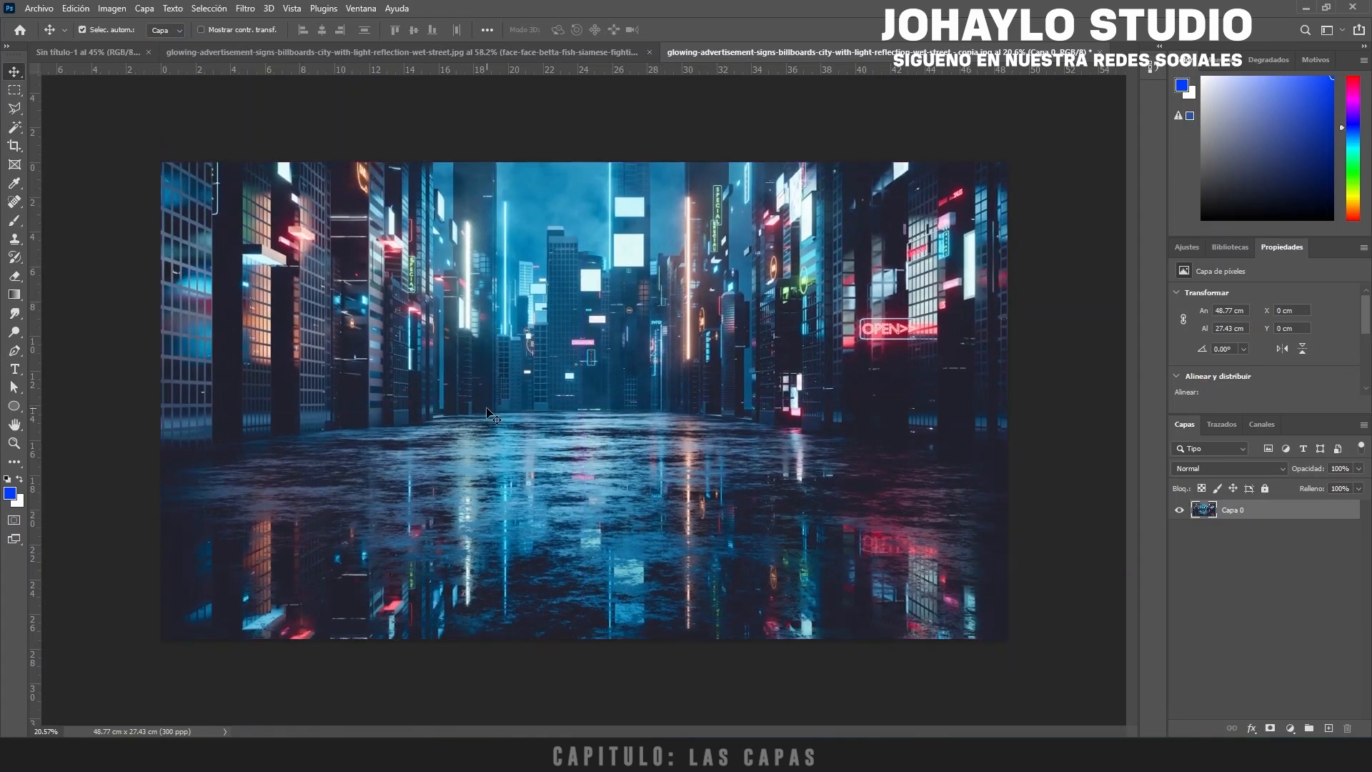
Step: Shift Capa 0 to about X 12.07 cm, Y -2.26 cm, and realign it with the canvas edges
{"action": "left_click_drag", "start_coordinate": [510, 384], "coordinate": [719, 345]}
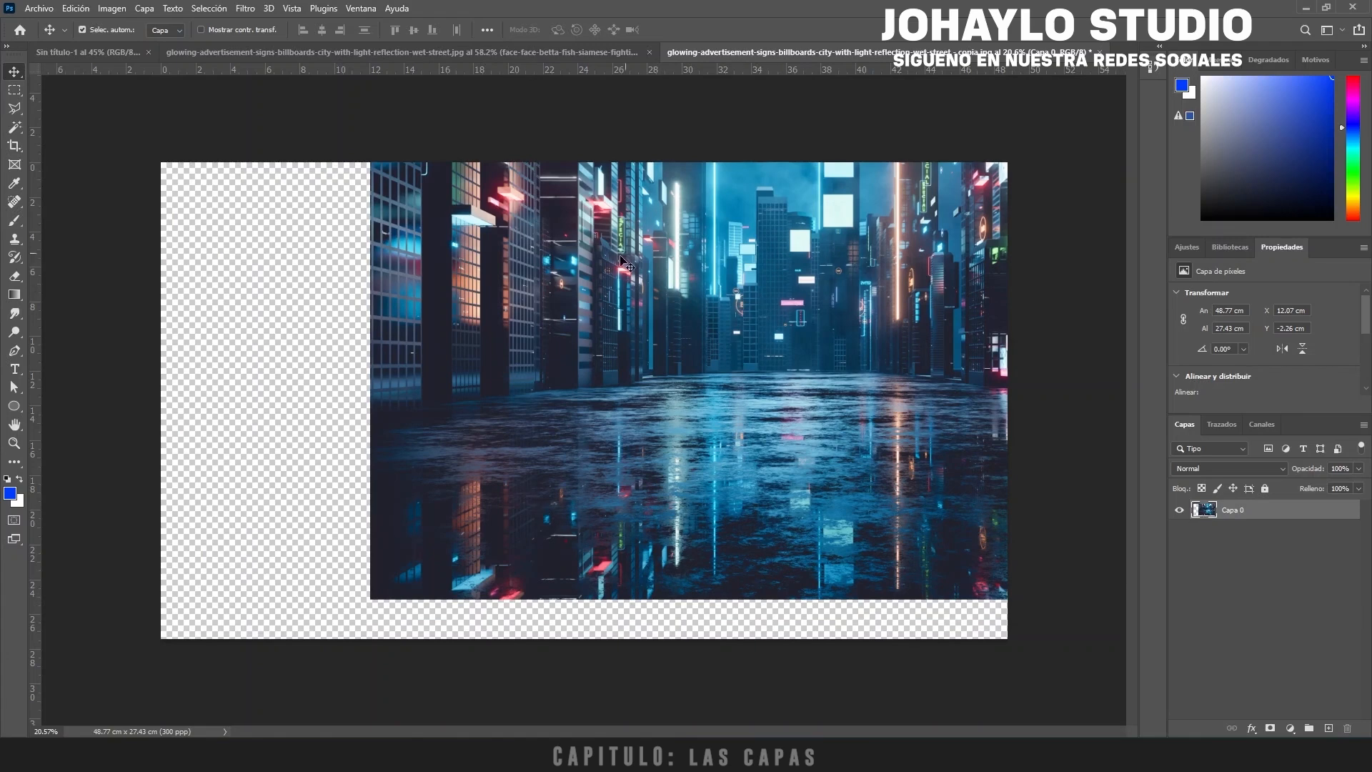
{"action": "scroll", "coordinate": [417, 292], "scroll_direction": "up", "scroll_amount": 2}
{"action": "scroll", "coordinate": [249, 247], "scroll_direction": "down", "scroll_amount": 2}
{"action": "left_click", "coordinate": [285, 539]}
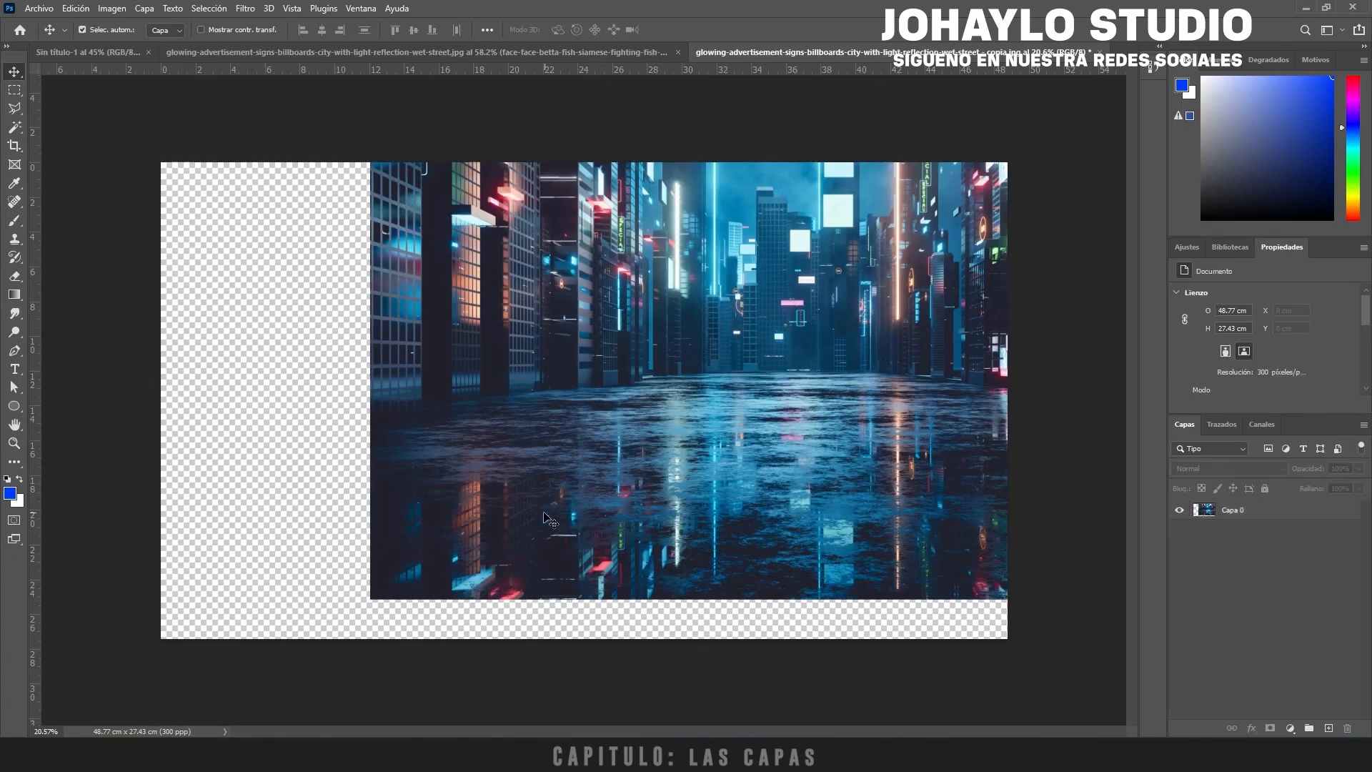
{"action": "left_click_drag", "start_coordinate": [550, 519], "coordinate": [335, 556]}
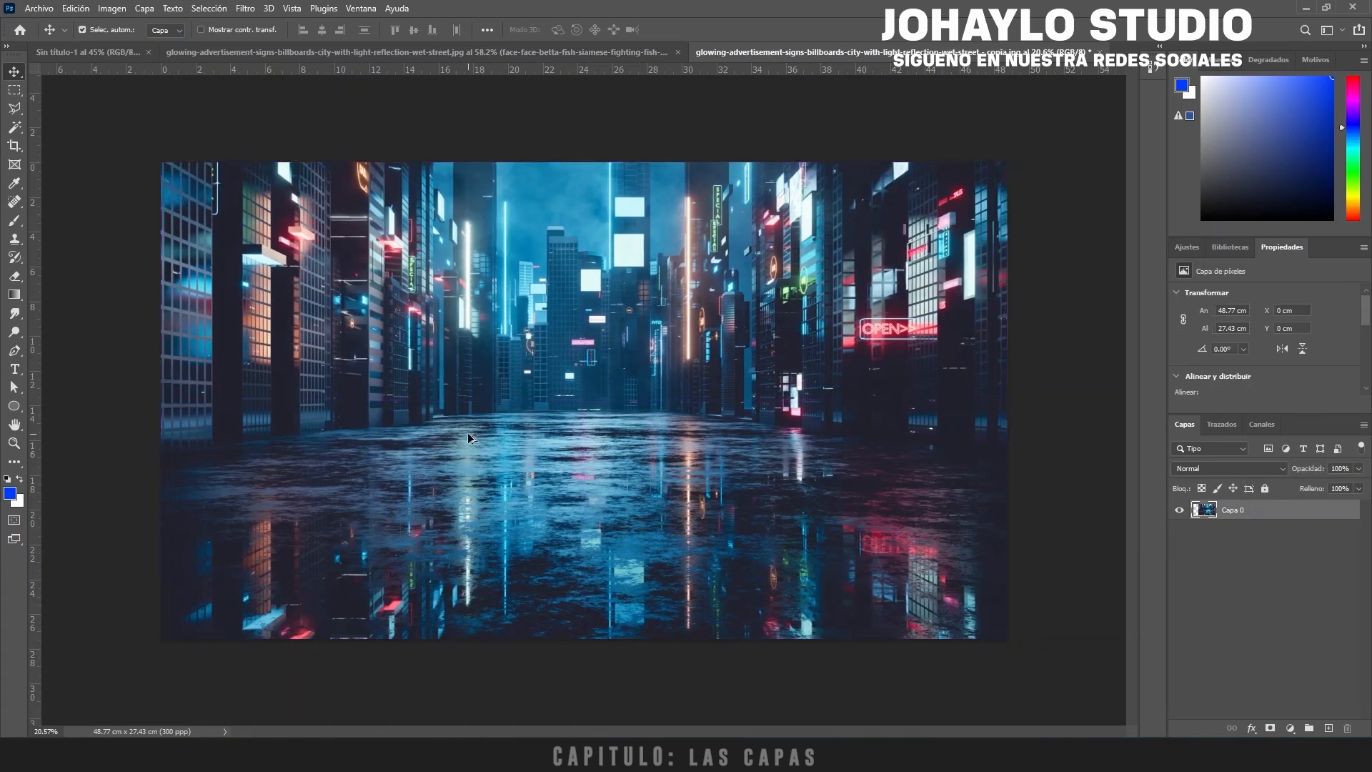
{"action": "scroll", "coordinate": [467, 431], "scroll_direction": "up", "scroll_amount": 2}
{"action": "scroll", "coordinate": [467, 436], "scroll_direction": "down", "scroll_amount": 2}
{"action": "scroll", "coordinate": [611, 493], "scroll_direction": "up", "scroll_amount": 1}
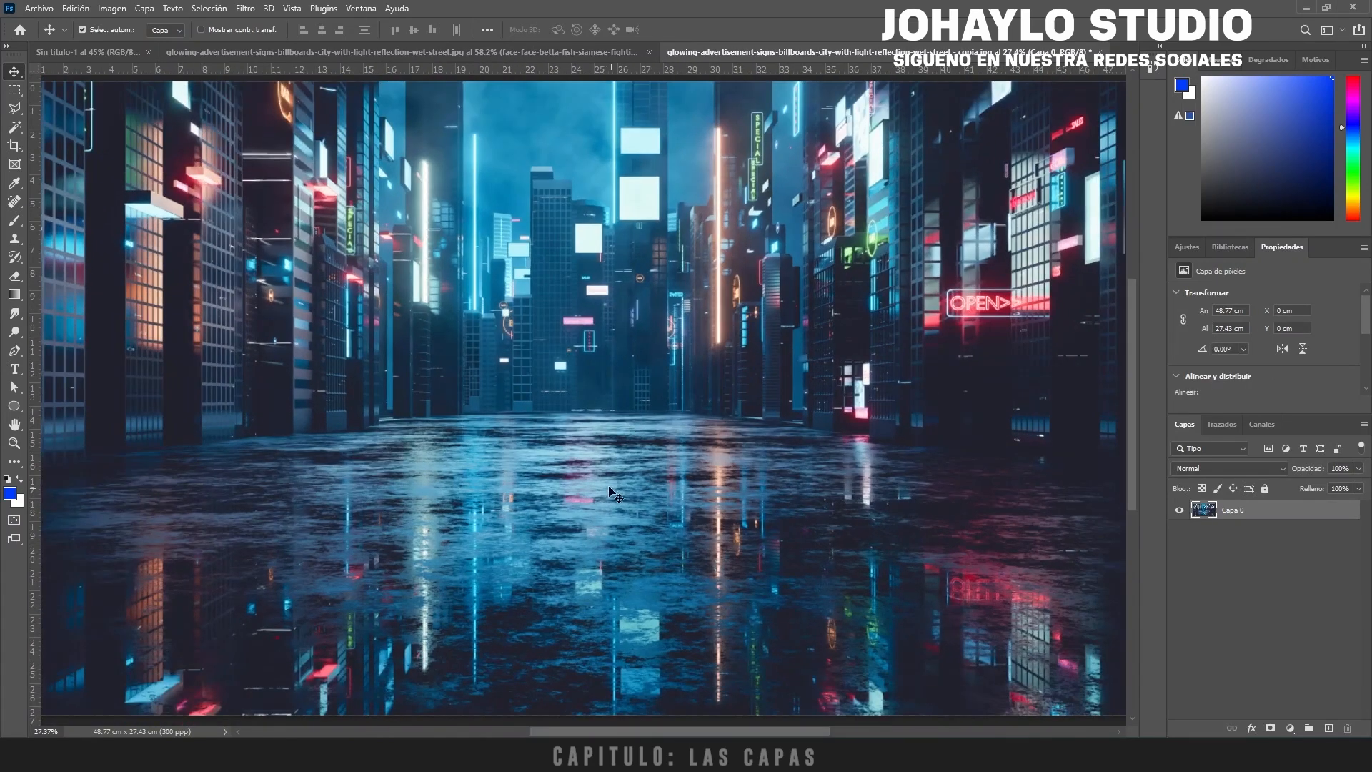
Step: Resize the image proportionally to 22.6 × 12.71 cm at 300 ppi and fit it to the window
{"action": "left_click", "coordinate": [111, 8]}
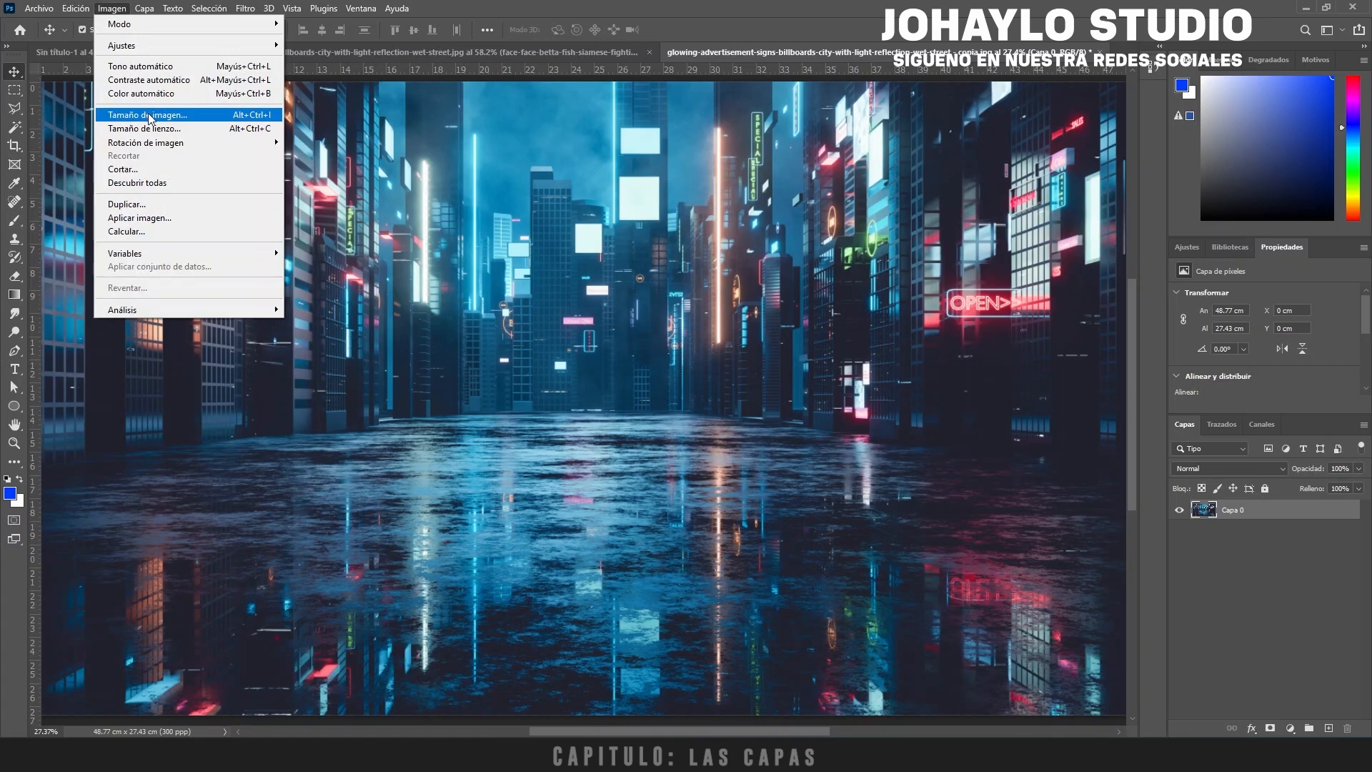
{"action": "left_click", "coordinate": [613, 297]}
{"action": "scroll", "coordinate": [604, 286], "scroll_direction": "down", "scroll_amount": 5}
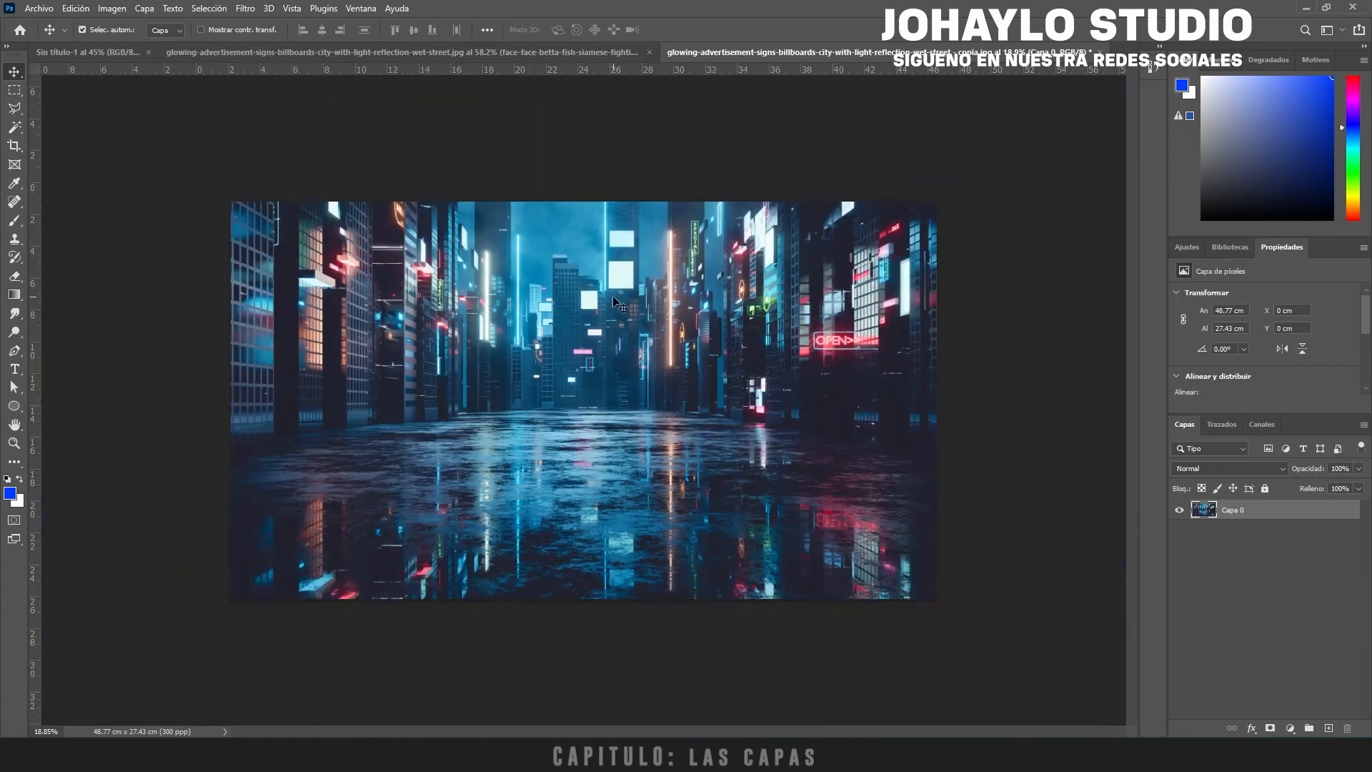
{"action": "scroll", "coordinate": [595, 278], "scroll_direction": "up", "scroll_amount": 3}
{"action": "left_click", "coordinate": [101, 6]}
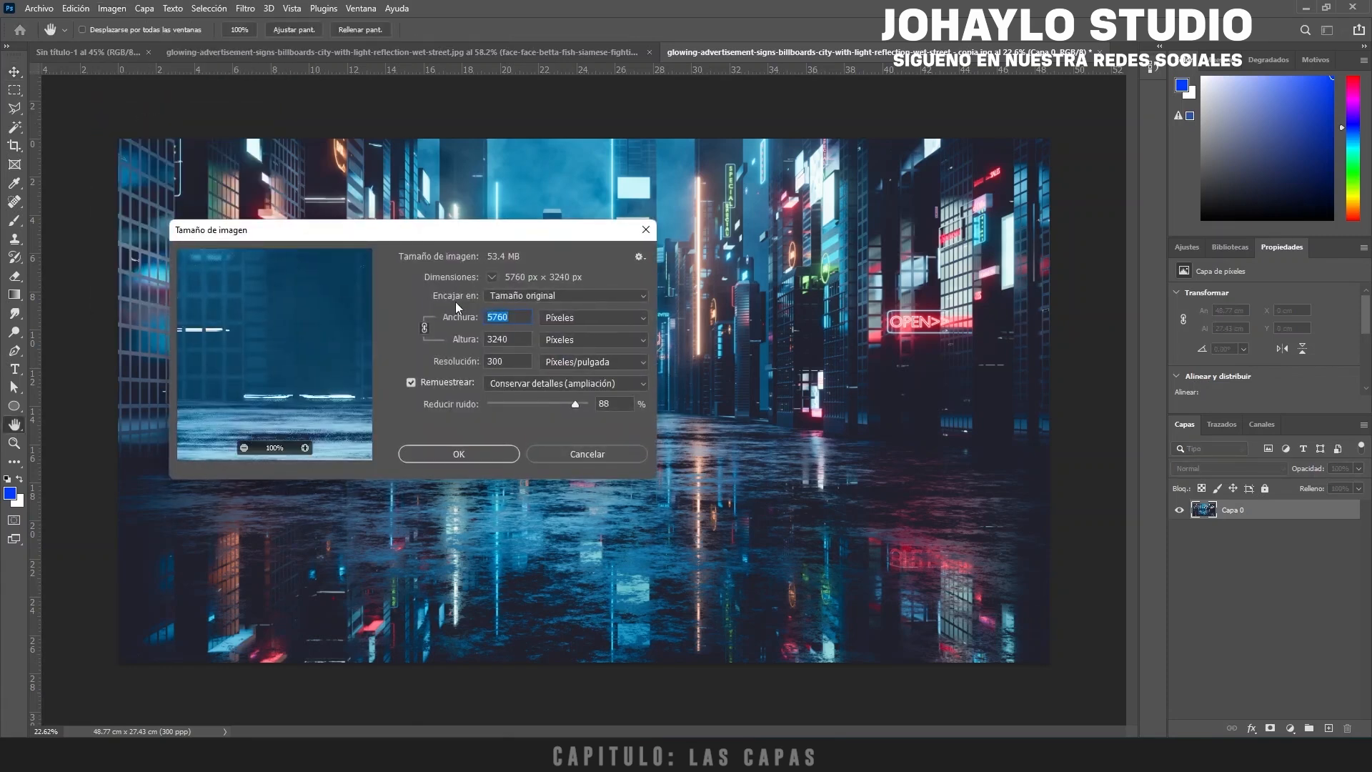
{"action": "type", "text": "5424"}
{"action": "left_click_drag", "start_coordinate": [209, 370], "coordinate": [0, 369]}
{"action": "left_click_drag", "start_coordinate": [473, 317], "coordinate": [76, 350]}
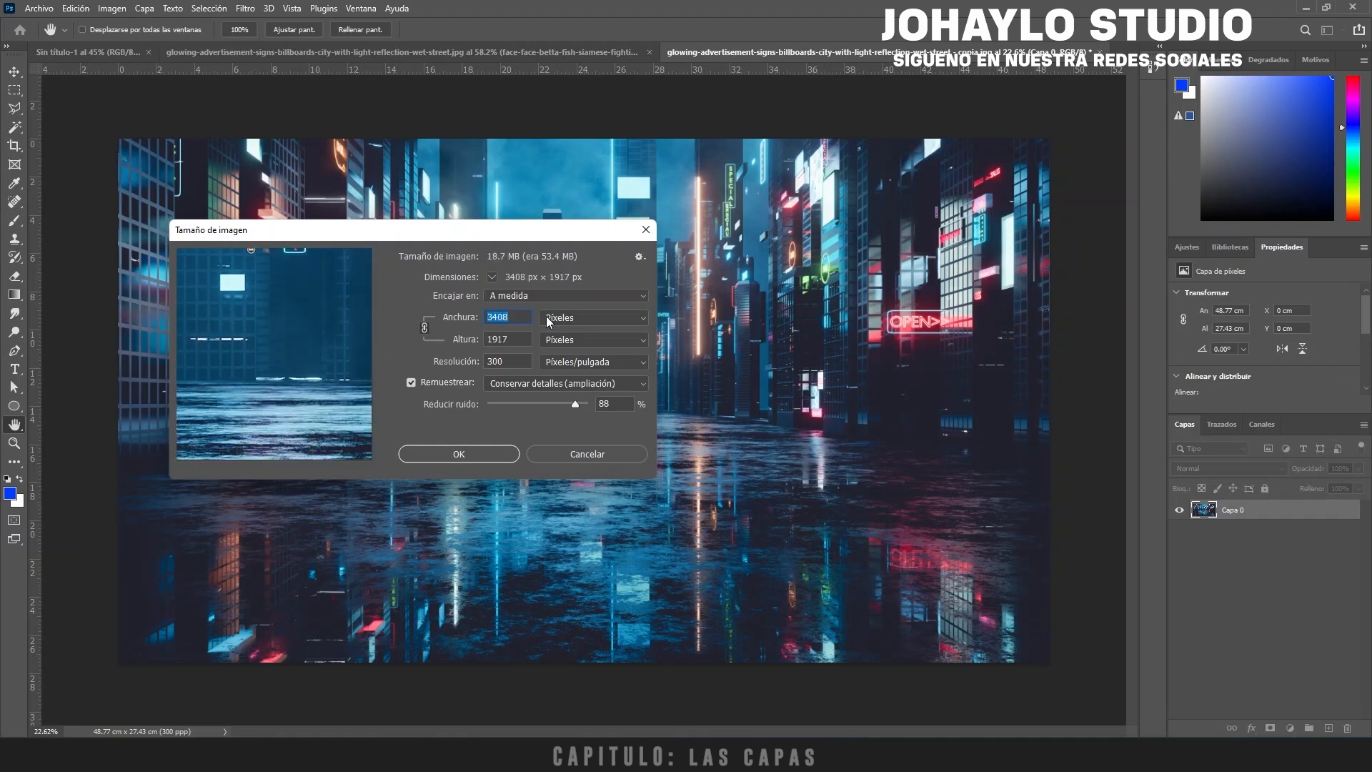
{"action": "left_click_drag", "start_coordinate": [471, 324], "coordinate": [0, 340]}
{"action": "key", "text": "Return"}
{"action": "key", "text": "ctrl+0"}
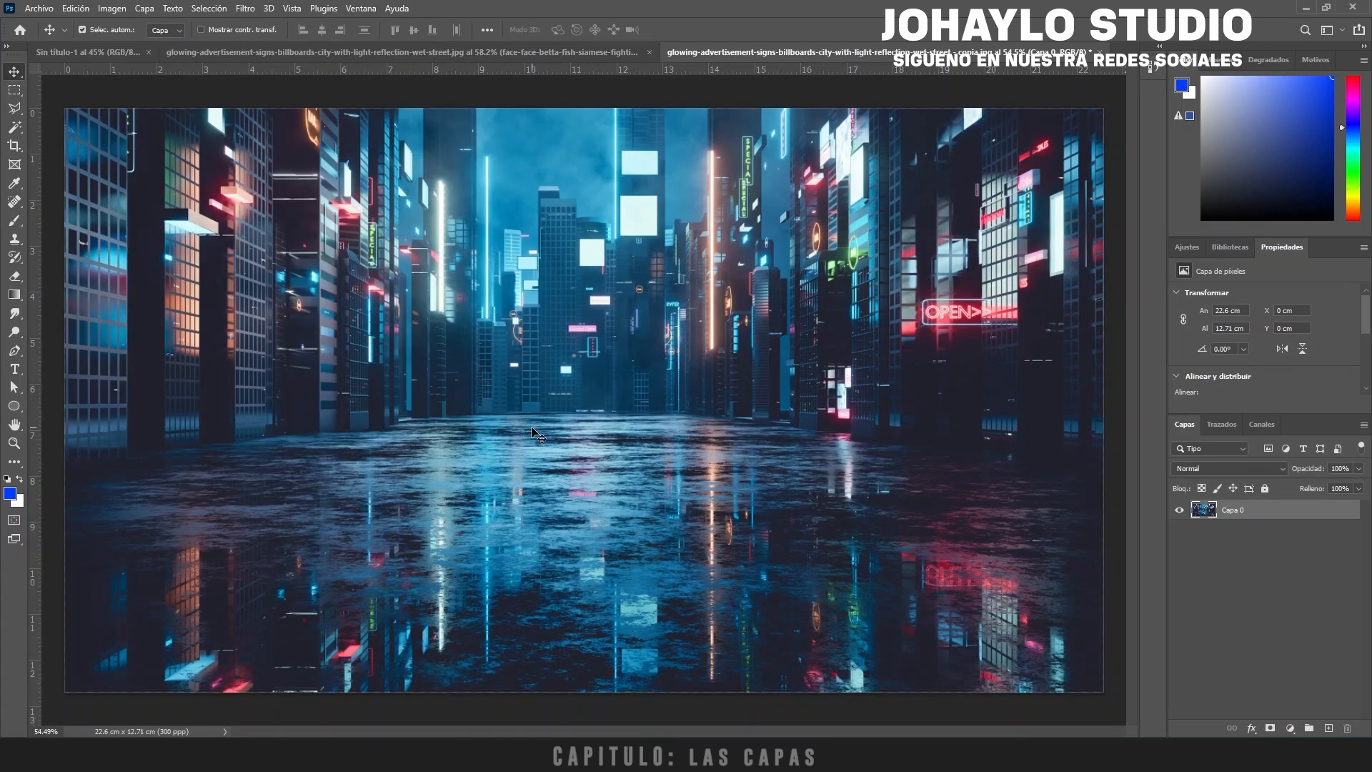
Step: Reselect Capa 0, shift it to about X -0.25 cm, Y -0.9 cm to expose the transparent canvas, and undo the move
{"action": "left_click", "coordinate": [1327, 598]}
{"action": "left_click", "coordinate": [1266, 506]}
{"action": "left_click", "coordinate": [1259, 526]}
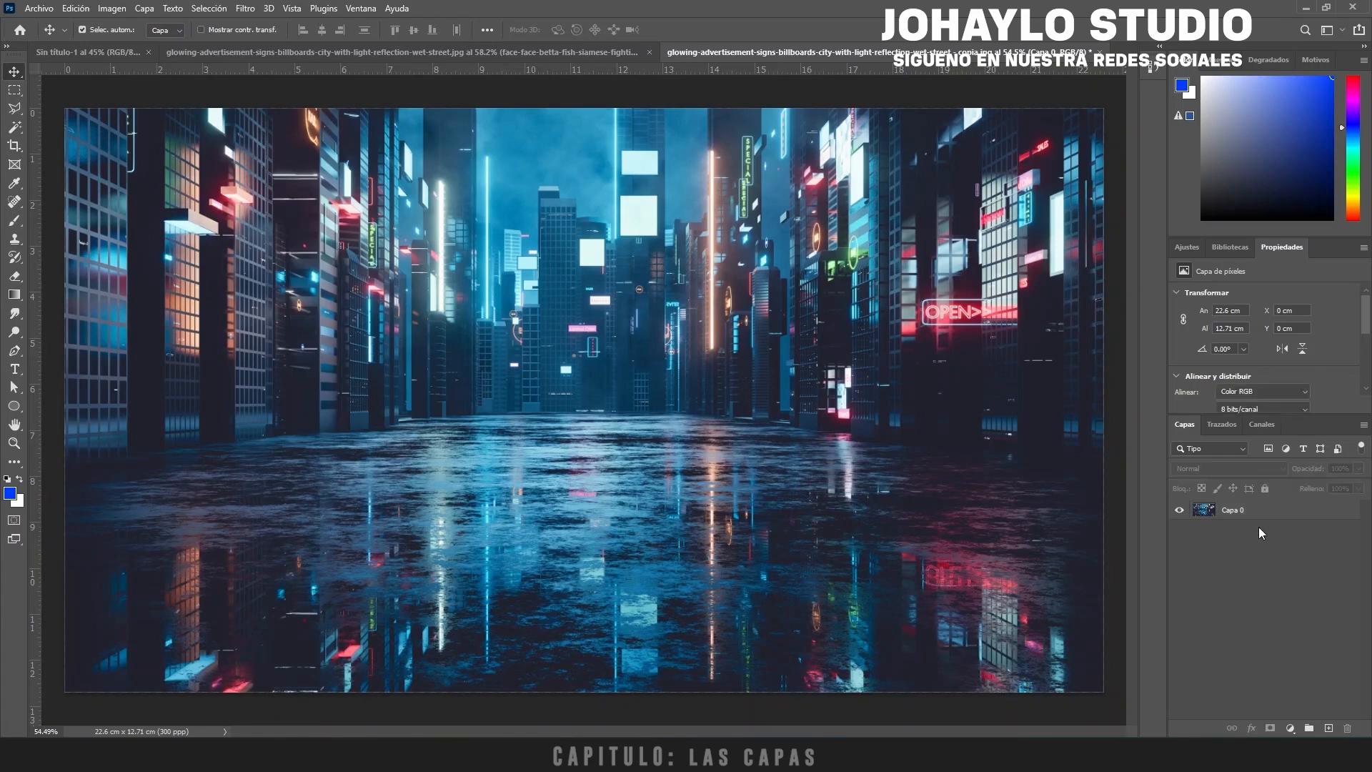
{"action": "left_click", "coordinate": [1265, 514]}
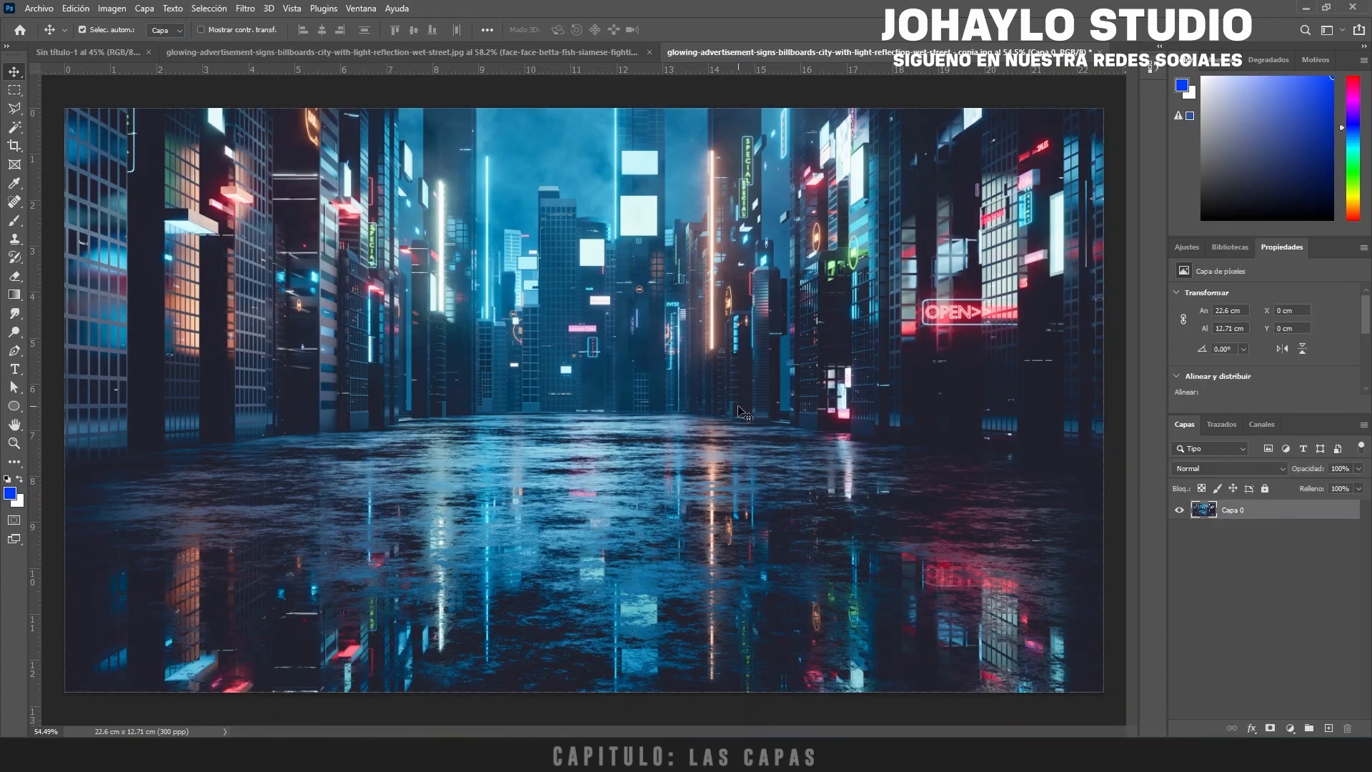
{"action": "left_click_drag", "start_coordinate": [737, 406], "coordinate": [727, 366]}
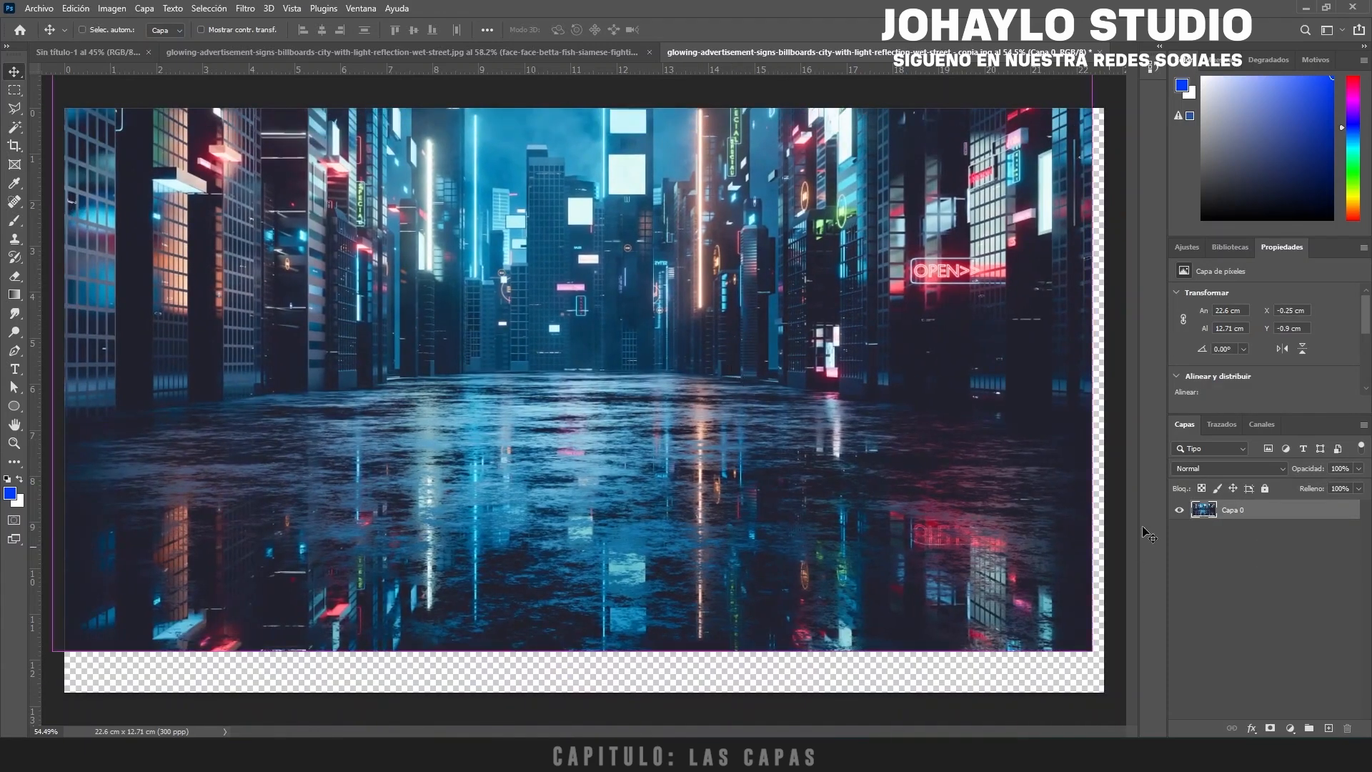
{"action": "key", "text": "ctrl+z"}
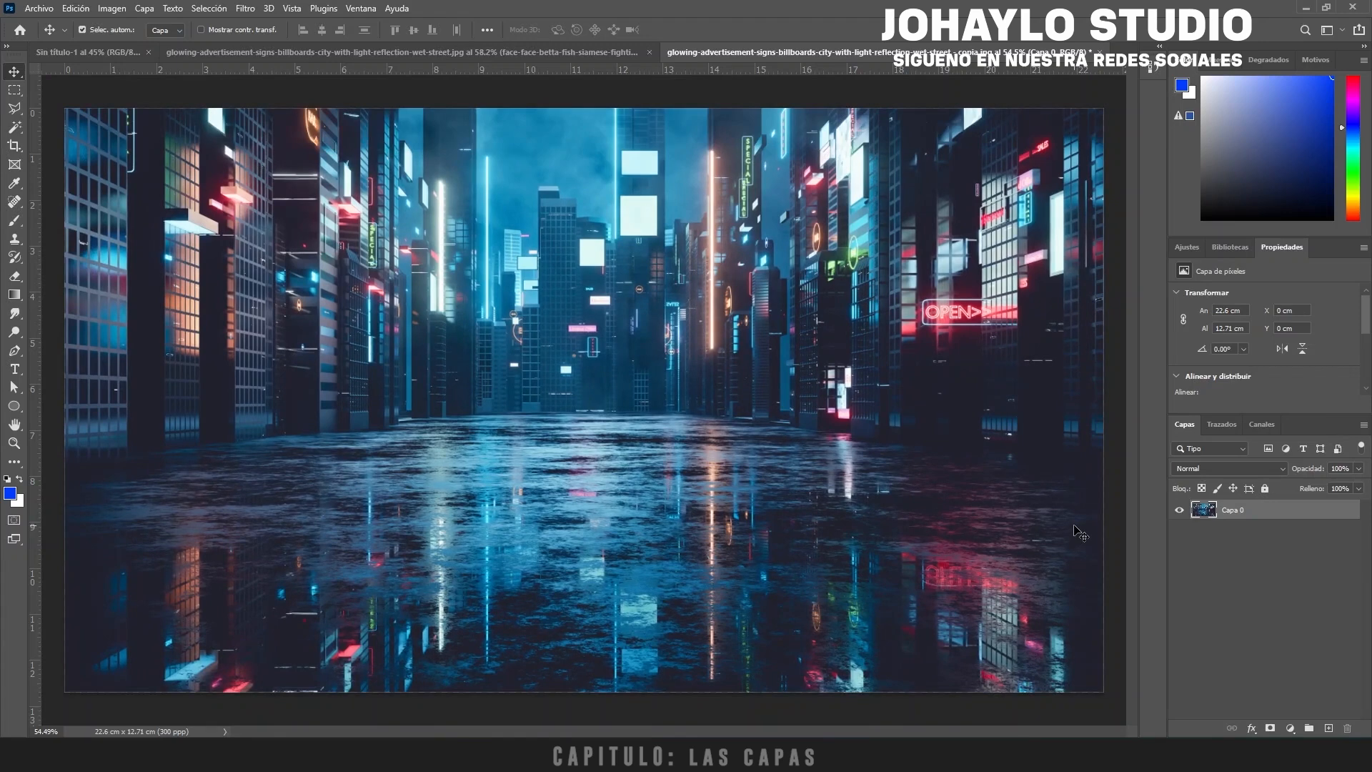
Step: Add an empty layer above Capa 0, and toggle the visibility of Capa 0 to show that the new layer is transparent
{"action": "left_click", "coordinate": [1328, 728]}
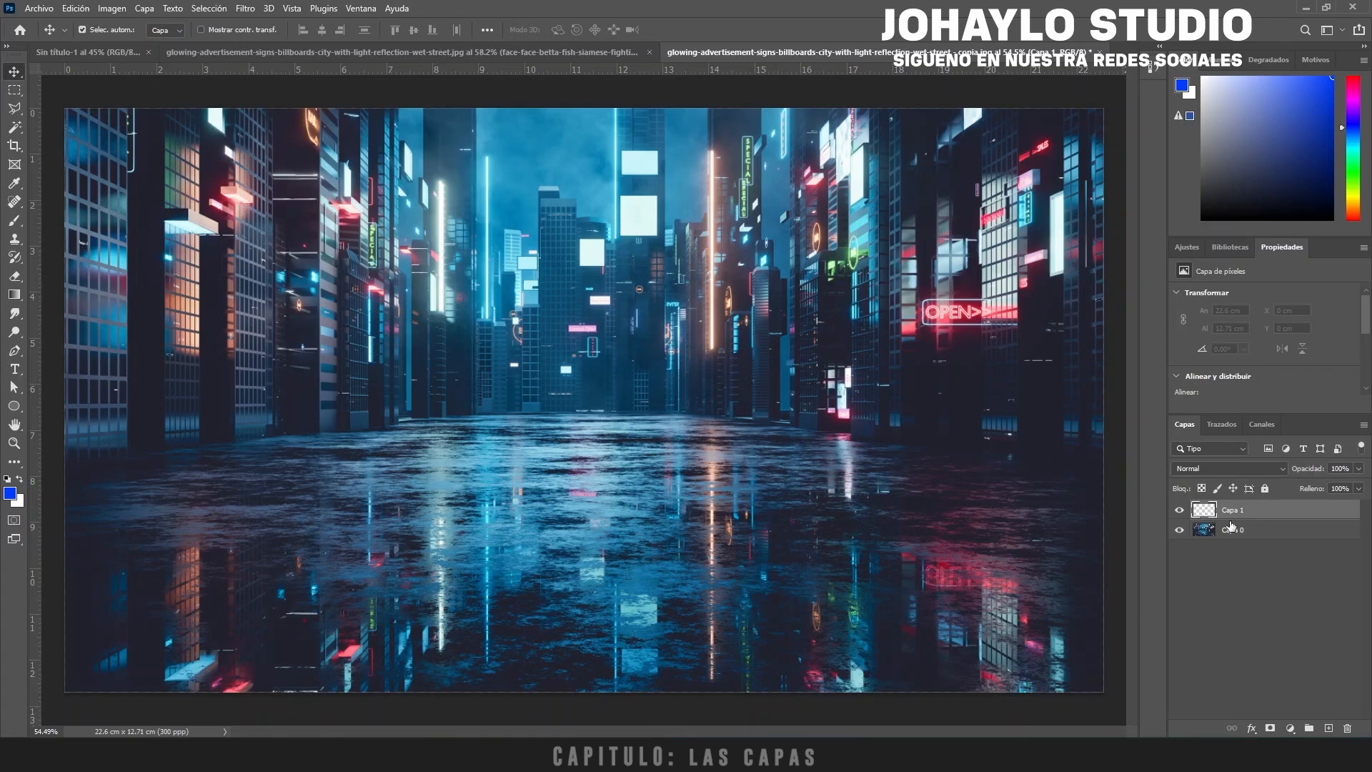
{"action": "left_click", "coordinate": [1180, 531]}
{"action": "left_click", "coordinate": [1180, 531]}
{"action": "left_click", "coordinate": [1179, 531]}
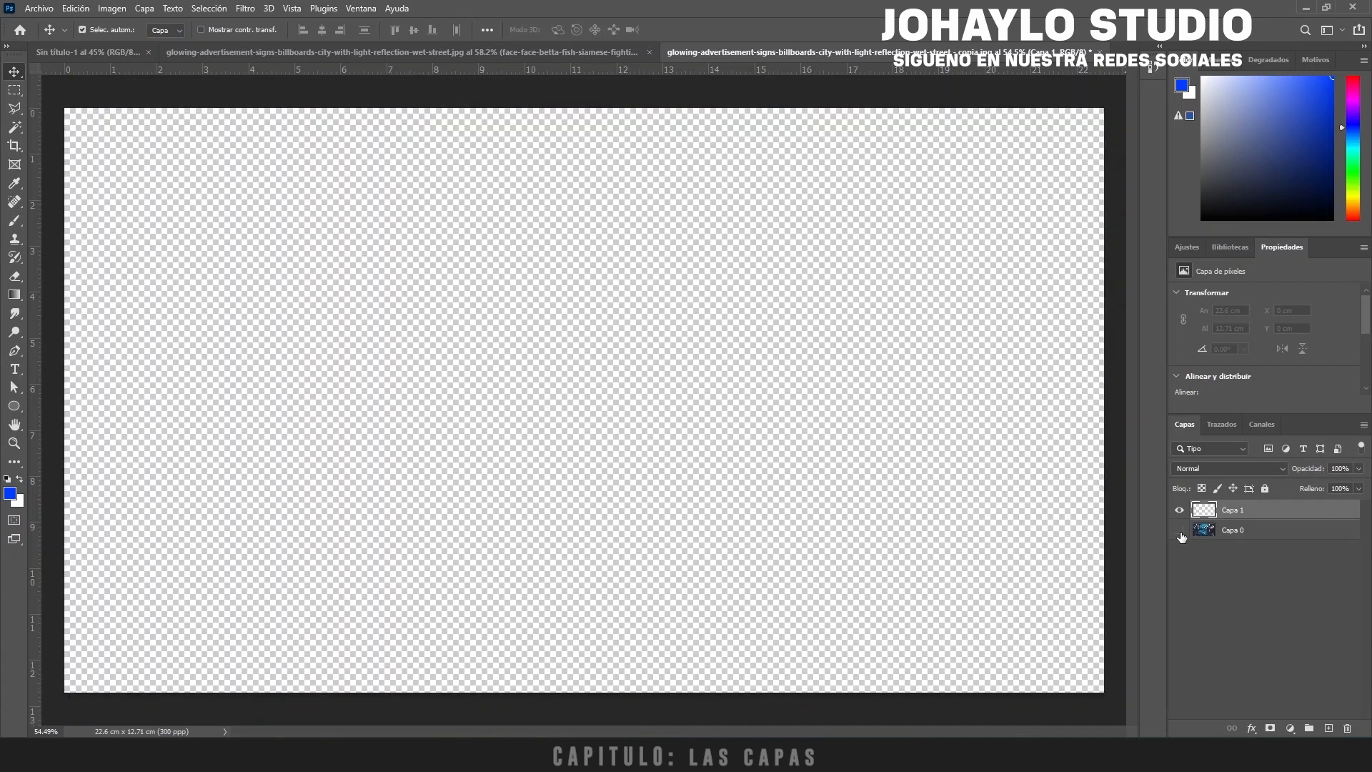
{"action": "left_click", "coordinate": [1180, 531]}
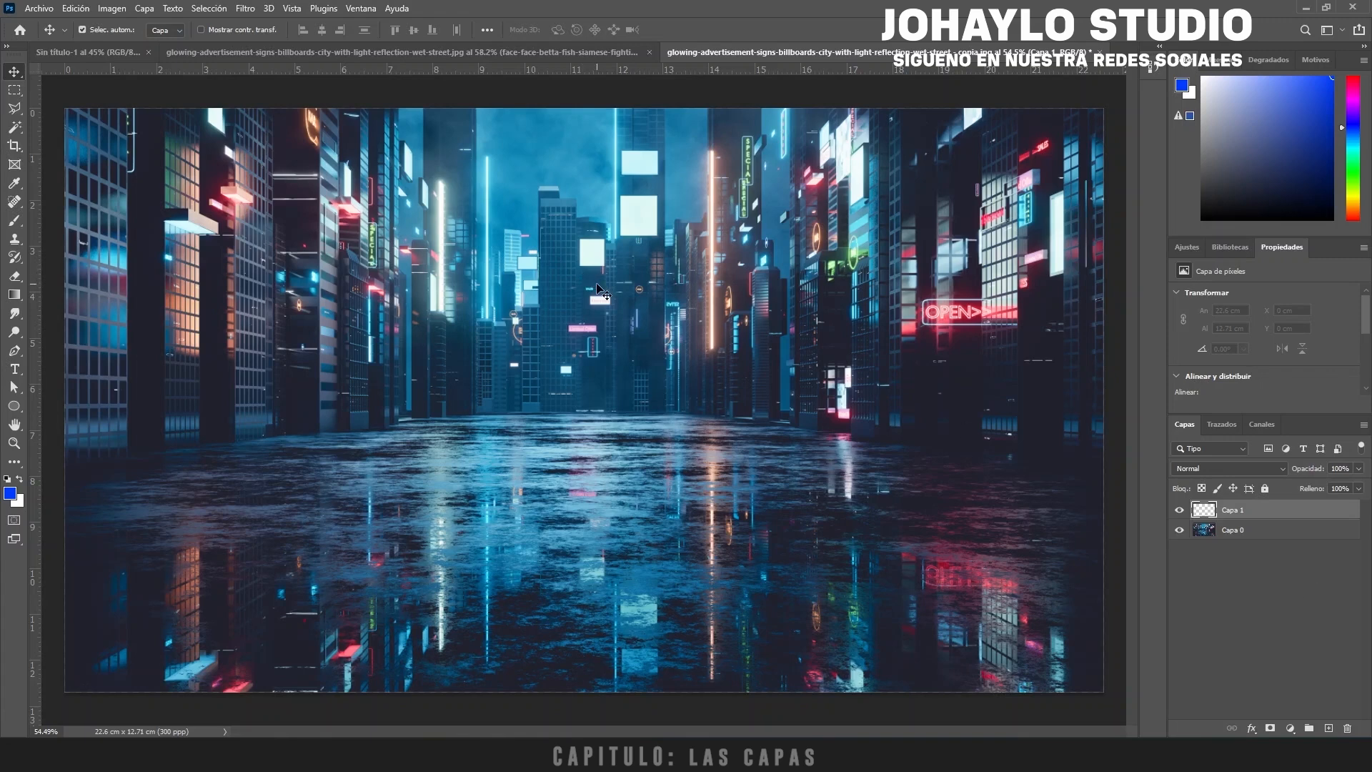
Step: Set the foreground colour to pure red (ff0000) for the Brush and enlarge its soft tip to about 762 px
{"action": "left_click", "coordinate": [15, 221]}
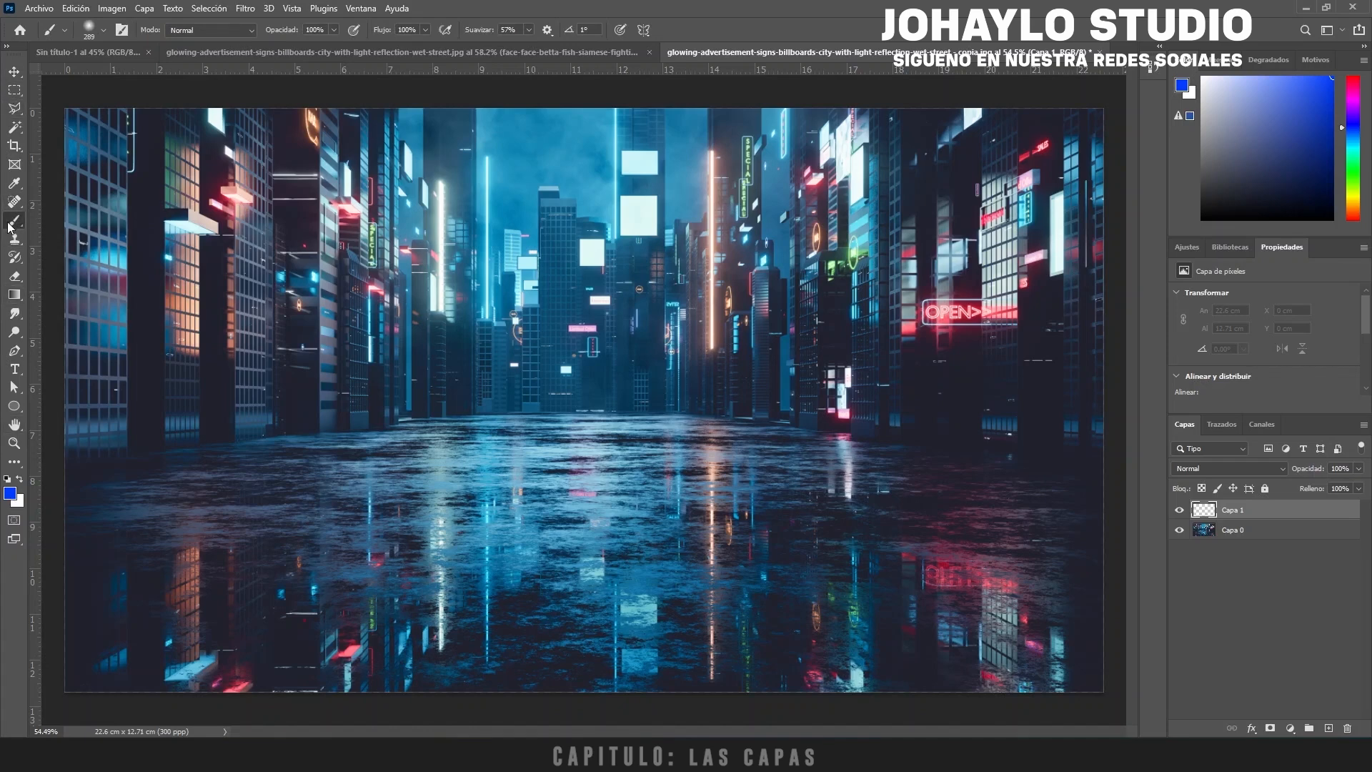
{"action": "left_click", "coordinate": [10, 495]}
{"action": "left_click_drag", "start_coordinate": [1137, 305], "coordinate": [1136, 248]}
{"action": "left_click", "coordinate": [1270, 241]}
{"action": "left_click_drag", "start_coordinate": [578, 383], "coordinate": [670, 384]}
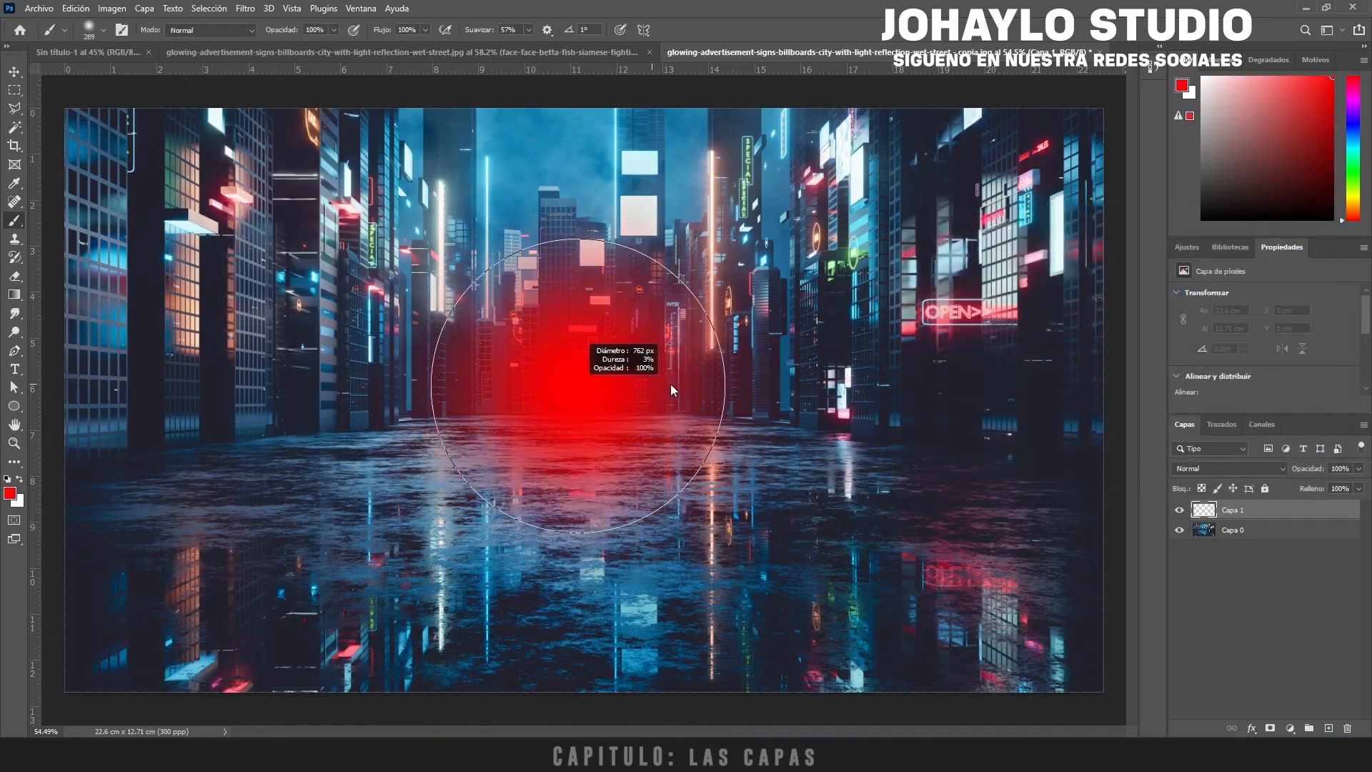
Step: Adjust the brush size and paint a single soft red spot about 8.3 cm wide at the centre of Capa 1
{"action": "left_click", "coordinate": [103, 30]}
{"action": "left_click_drag", "start_coordinate": [109, 68], "coordinate": [144, 72]}
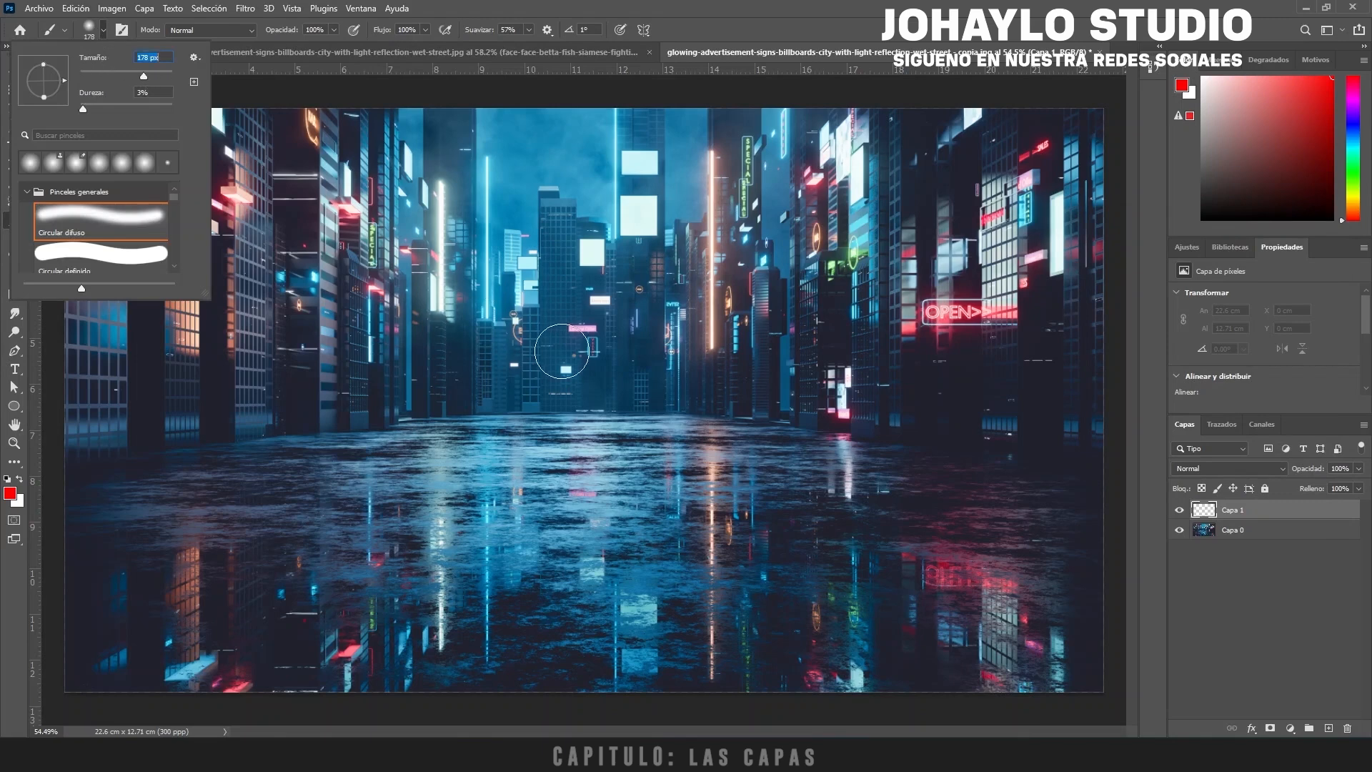
{"action": "left_click", "coordinate": [160, 74]}
{"action": "left_click_drag", "start_coordinate": [579, 364], "coordinate": [608, 367]}
{"action": "left_click", "coordinate": [601, 373]}
{"action": "key", "text": "ctrl+z"}
{"action": "left_click", "coordinate": [586, 404]}
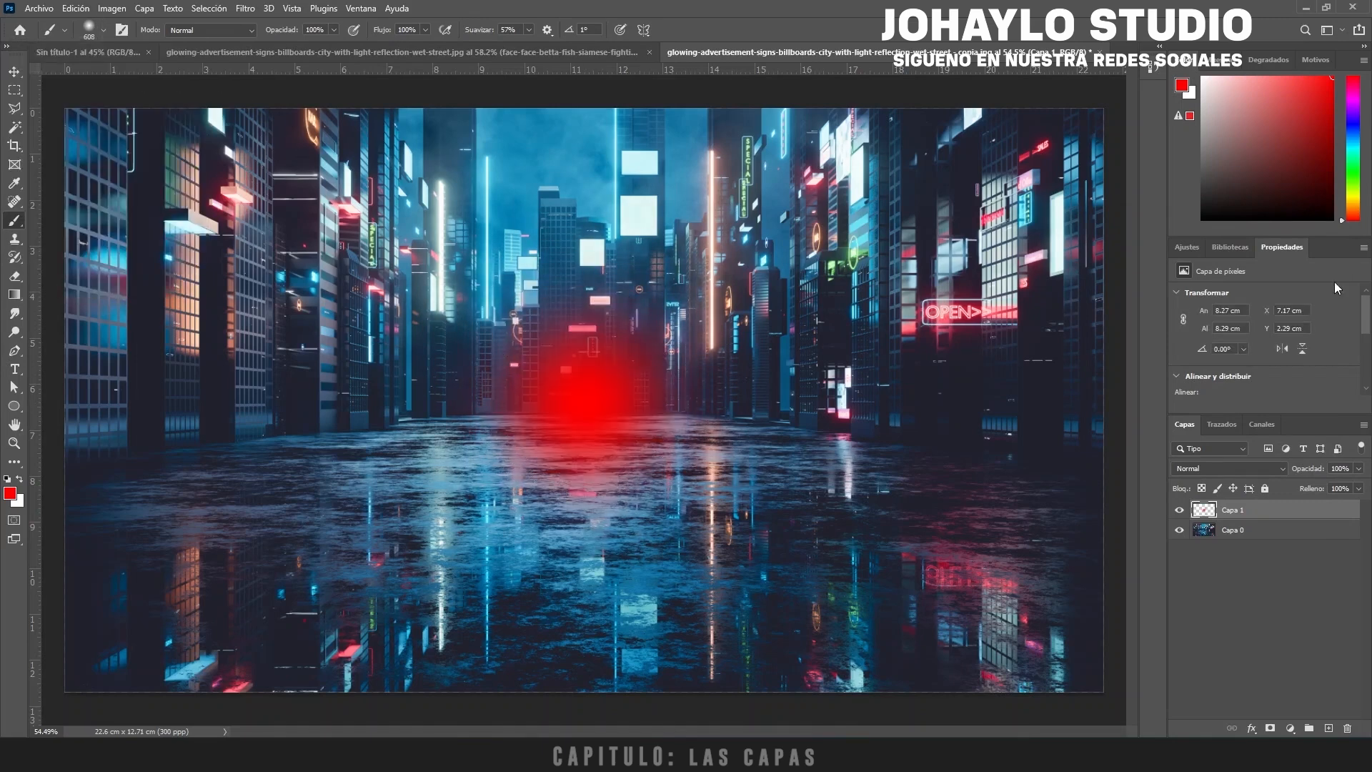
Step: Move the red spot independently of the background to about X 6.67 cm, Y 1.62 cm, and keep Capa 1 selected
{"action": "key", "text": "v"}
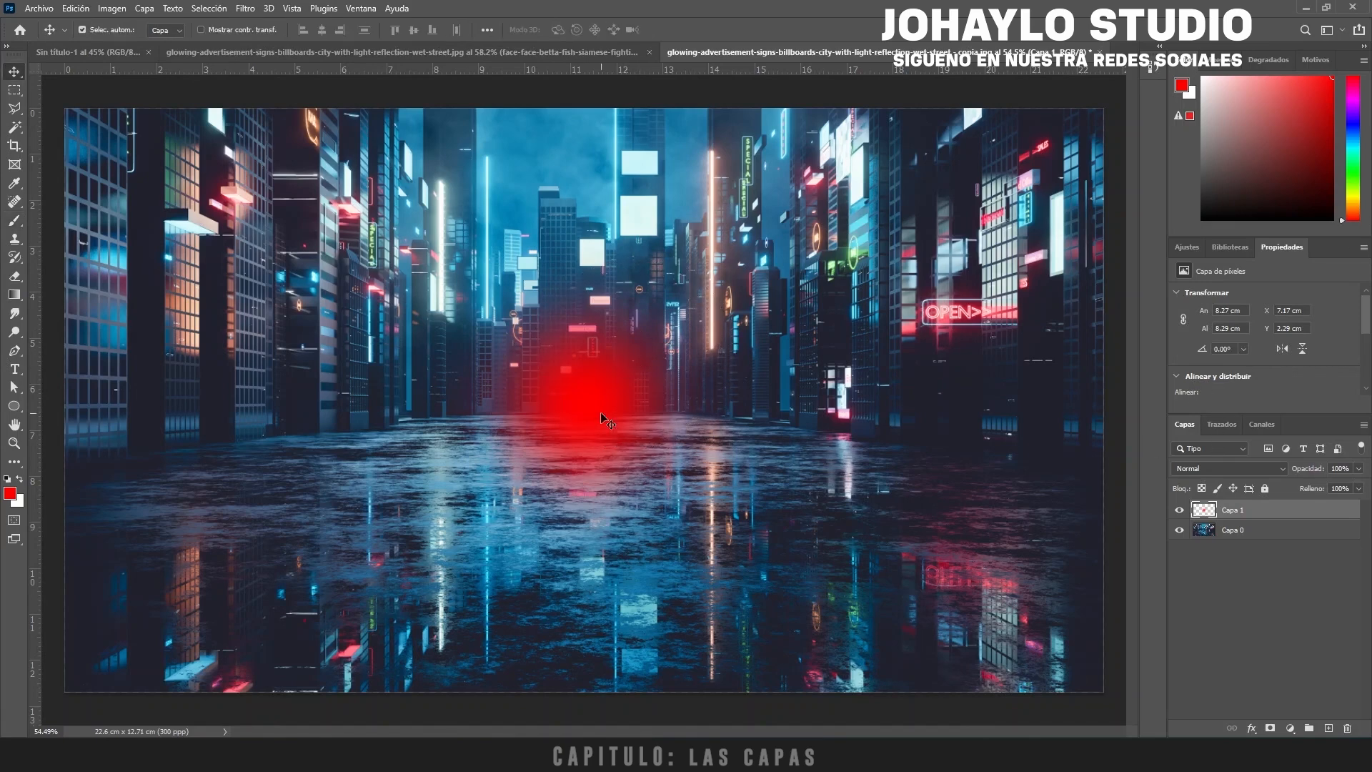
{"action": "mouse_move", "coordinate": [606, 382]}
{"action": "left_mouse_down"}
{"action": "mouse_move", "coordinate": [465, 425]}
{"action": "mouse_move", "coordinate": [632, 398]}
{"action": "mouse_move", "coordinate": [520, 374]}
{"action": "mouse_move", "coordinate": [641, 353]}
{"action": "mouse_move", "coordinate": [585, 391]}
{"action": "mouse_move", "coordinate": [591, 367]}
{"action": "mouse_move", "coordinate": [611, 375]}
{"action": "mouse_move", "coordinate": [633, 358]}
{"action": "left_mouse_up"}
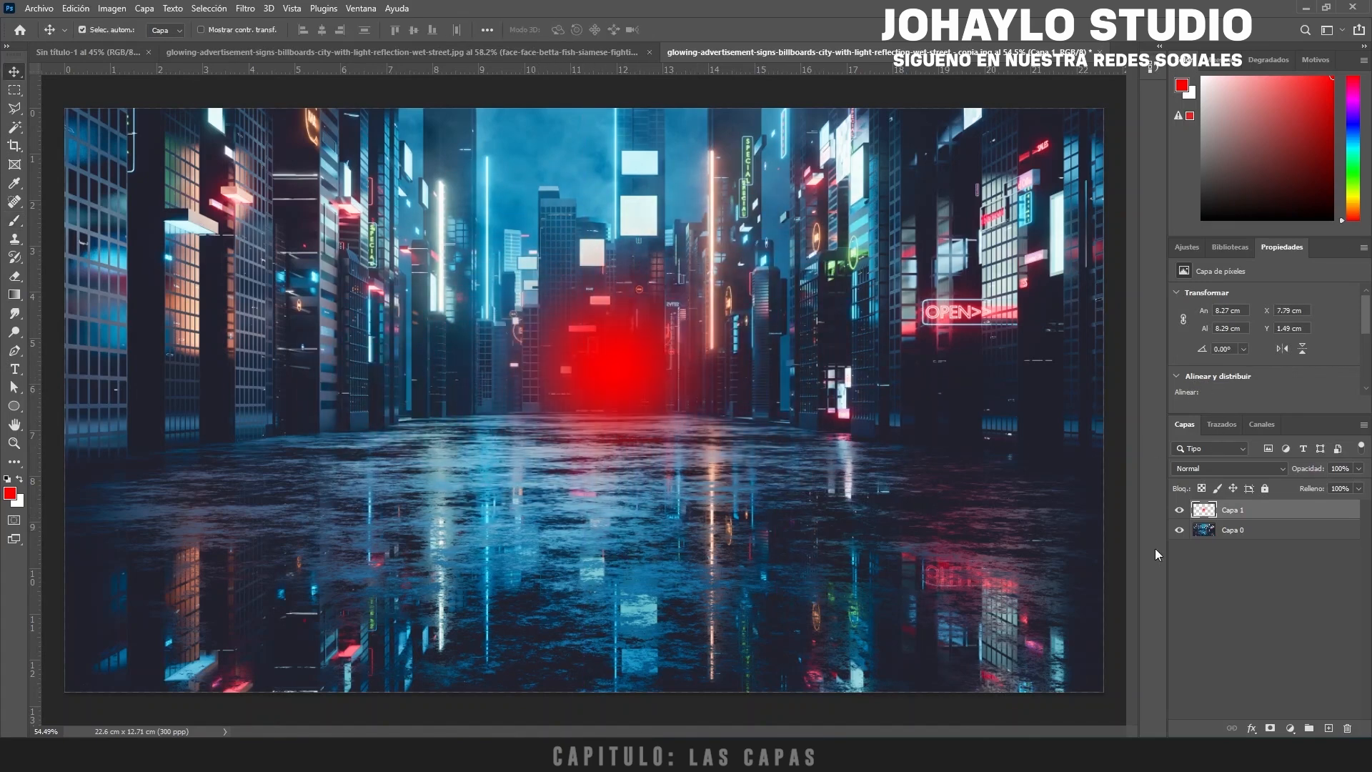
{"action": "left_click", "coordinate": [1322, 532]}
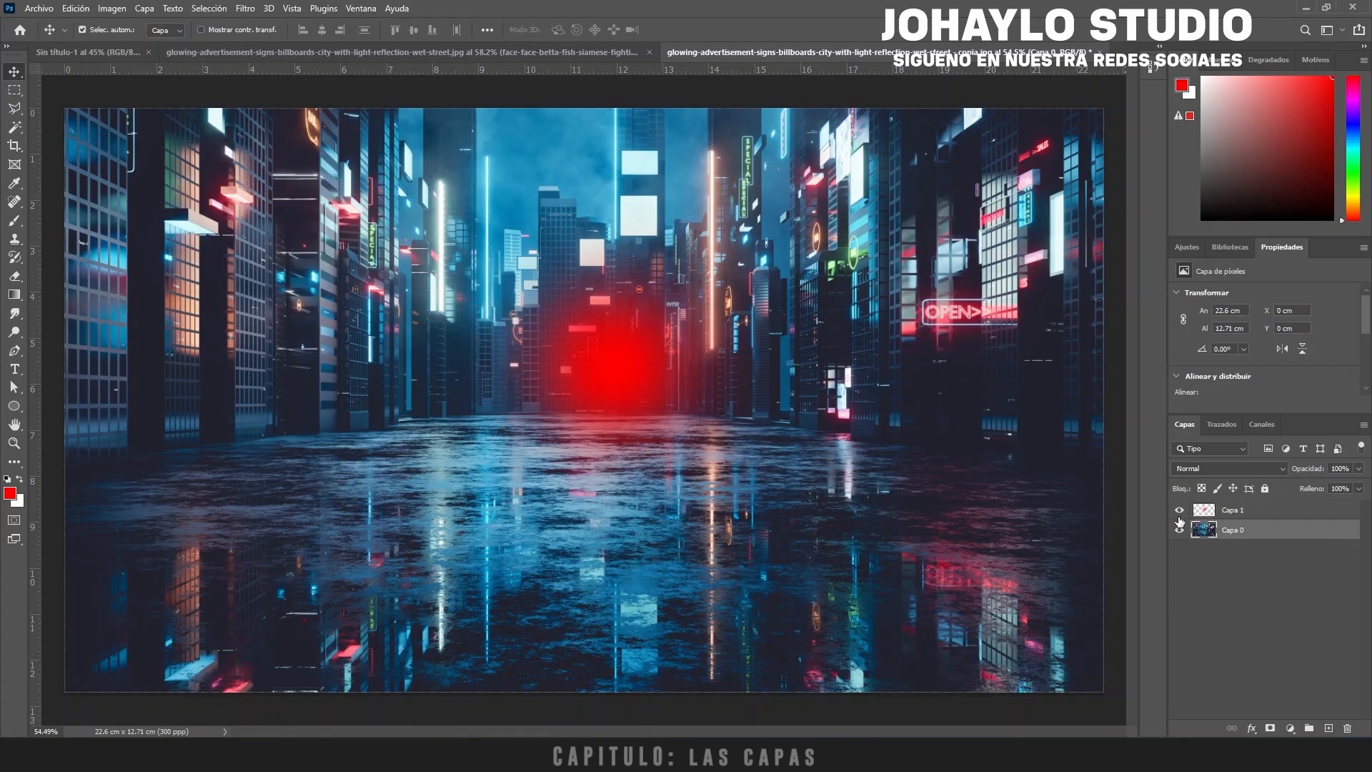
{"action": "left_click_drag", "start_coordinate": [646, 378], "coordinate": [596, 384]}
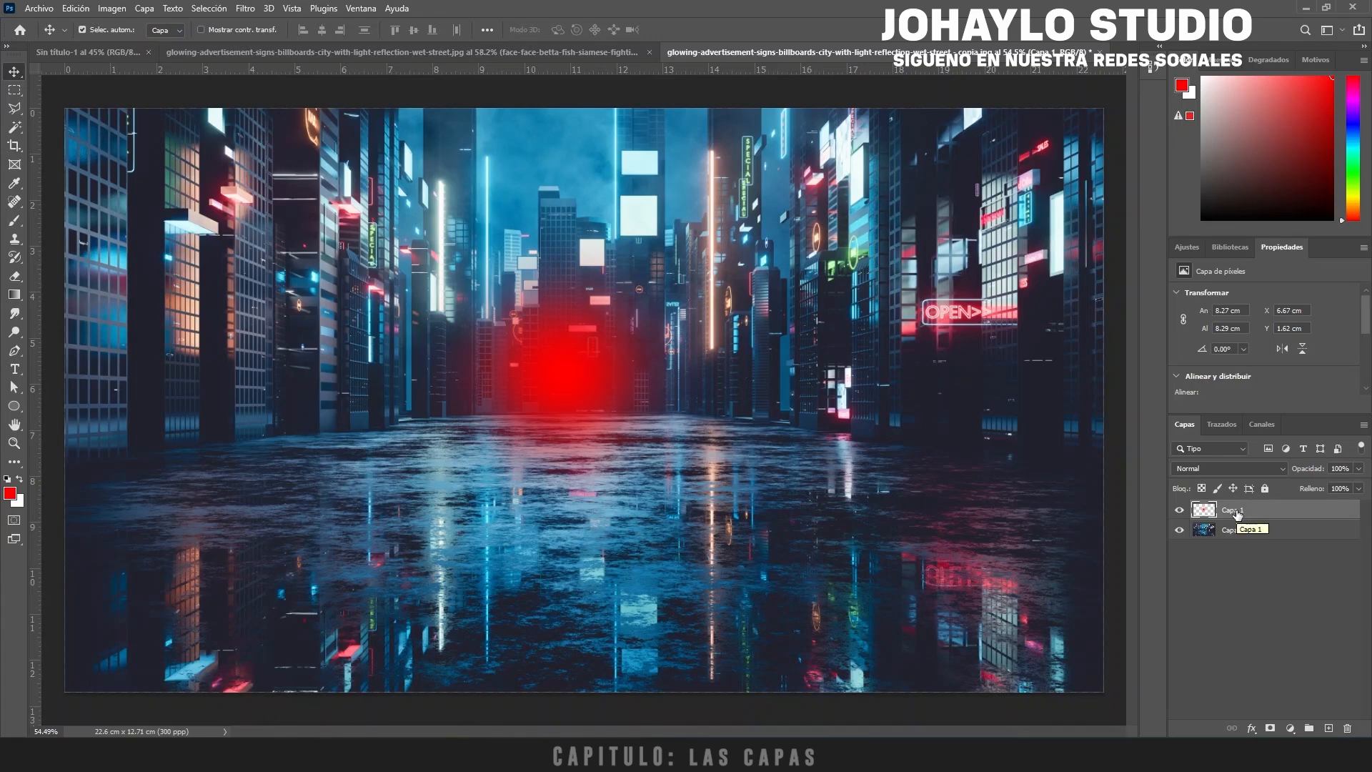
{"action": "left_click", "coordinate": [1242, 566]}
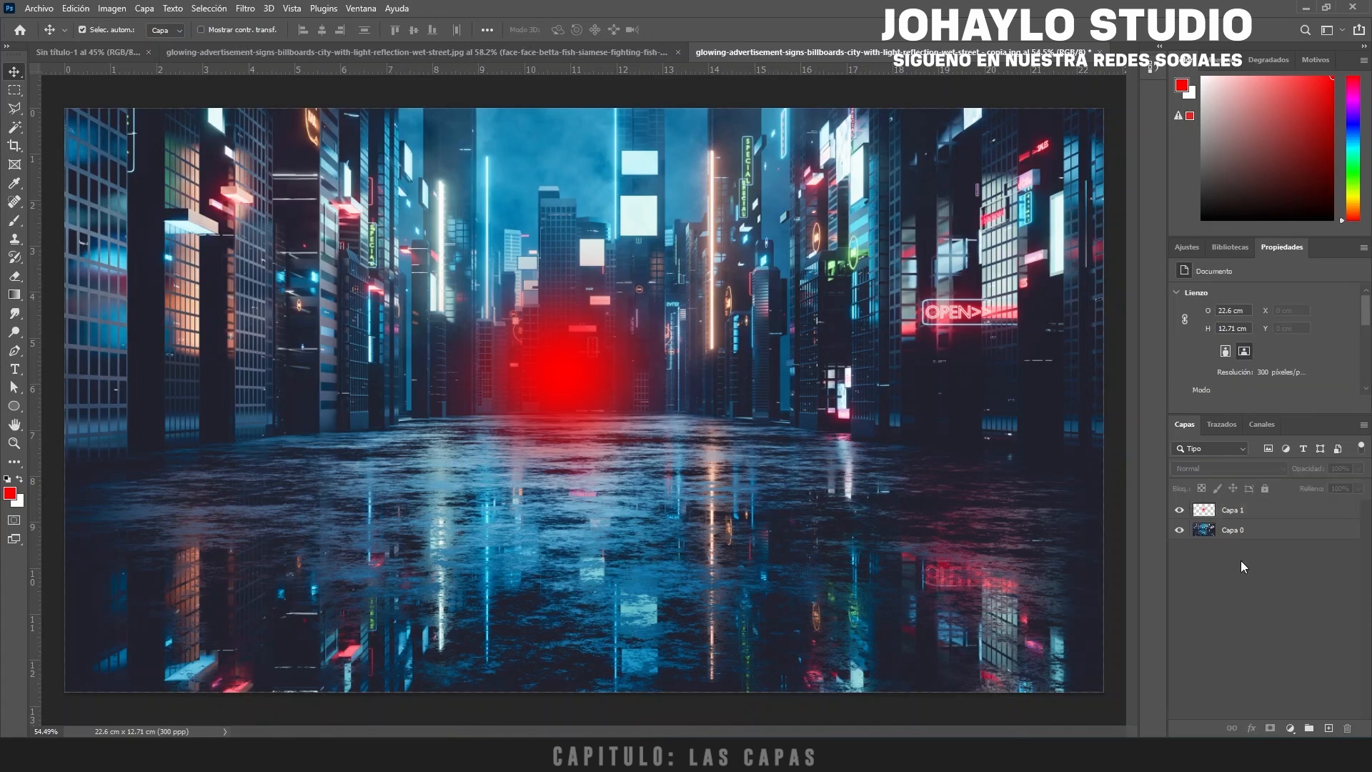
{"action": "mouse_move", "coordinate": [1247, 510]}
{"action": "left_mouse_down"}
{"action": "mouse_move", "coordinate": [1248, 569]}
{"action": "mouse_move", "coordinate": [1242, 503]}
{"action": "left_mouse_up"}
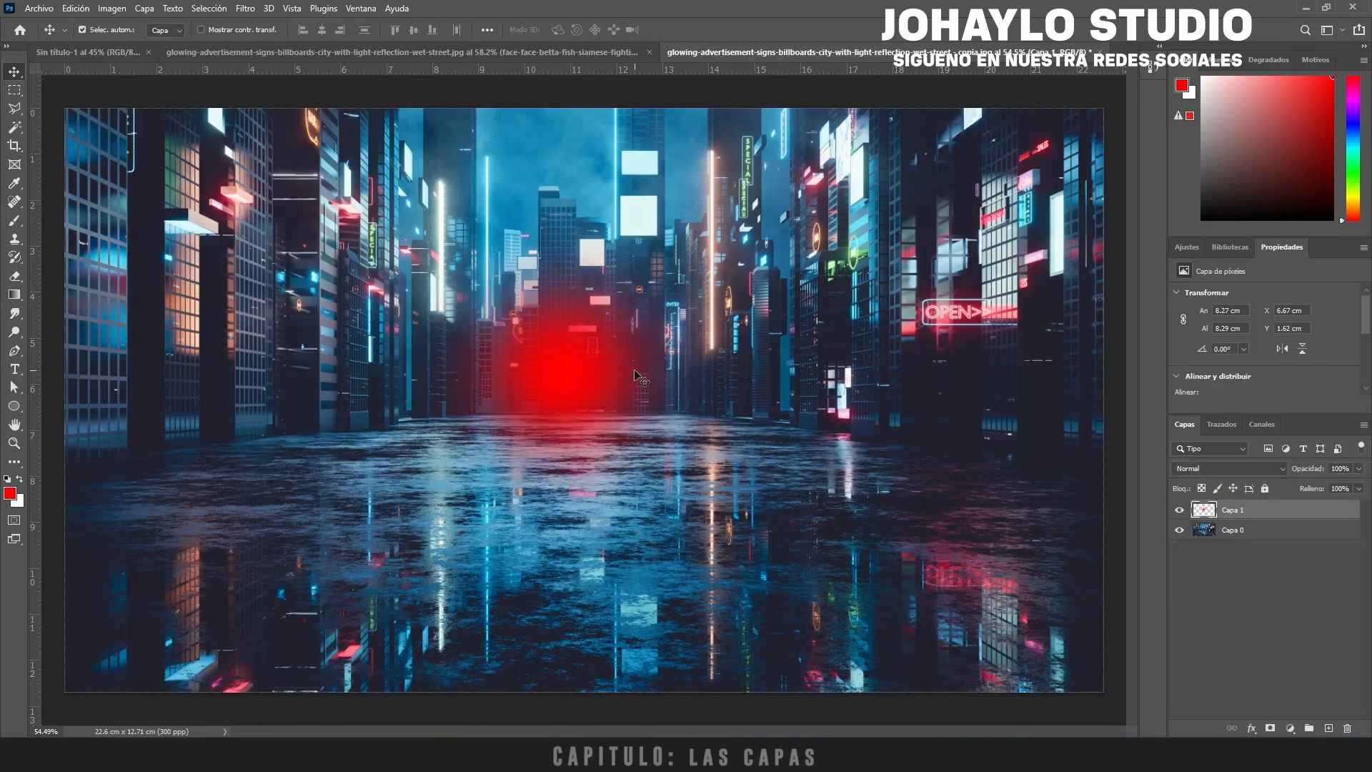
Step: Add a new layer above Capa 1 and paint a soft blue (002aff) spot about 12.7 cm wide beside the red one
{"action": "left_click", "coordinate": [10, 493]}
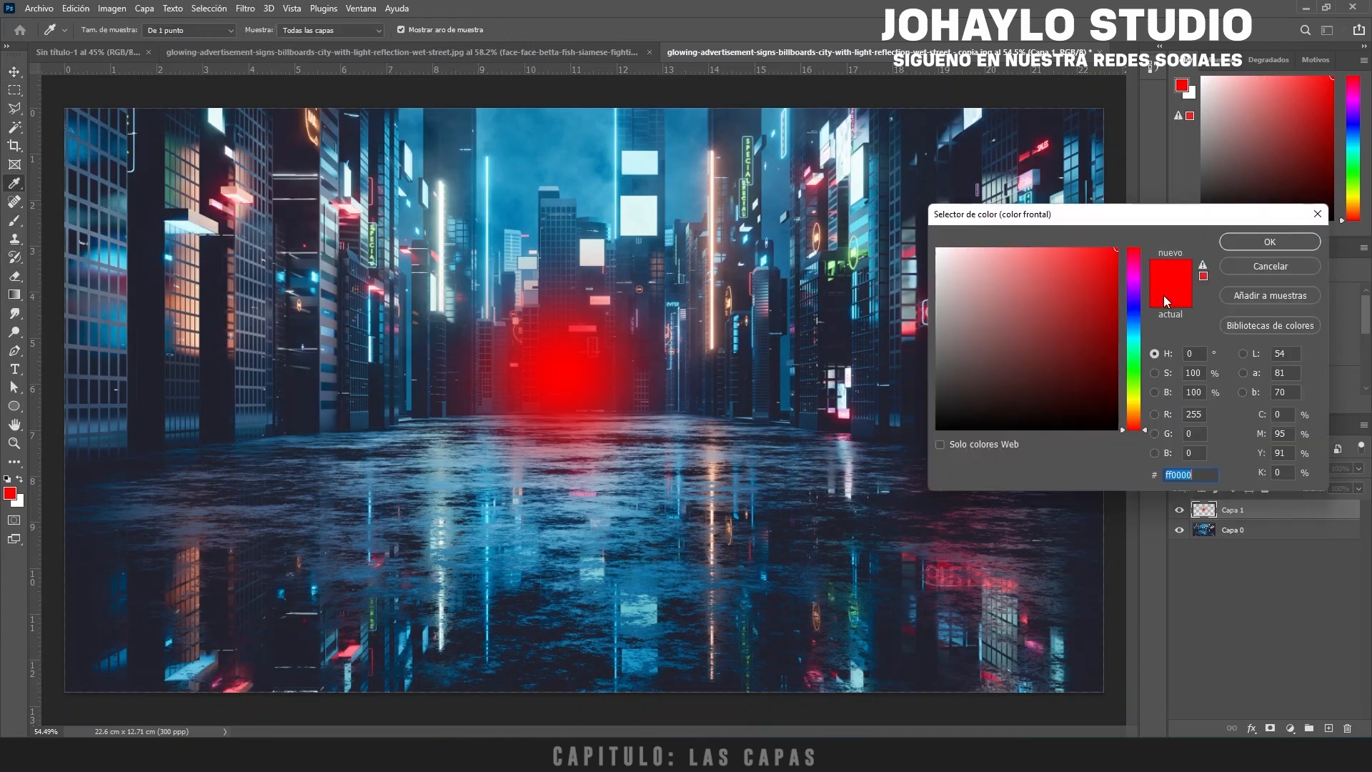
{"action": "left_click", "coordinate": [1134, 311]}
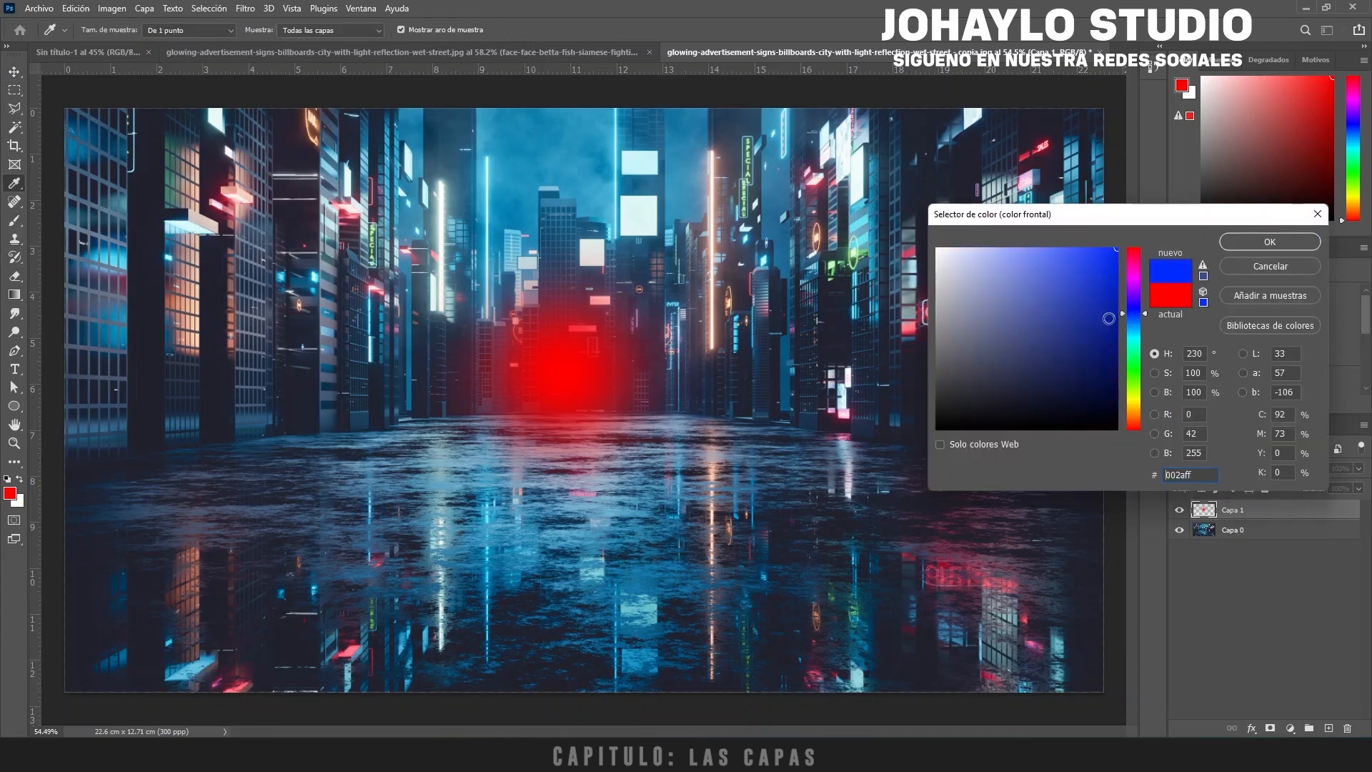
{"action": "left_click", "coordinate": [1270, 241]}
{"action": "key", "text": "v"}
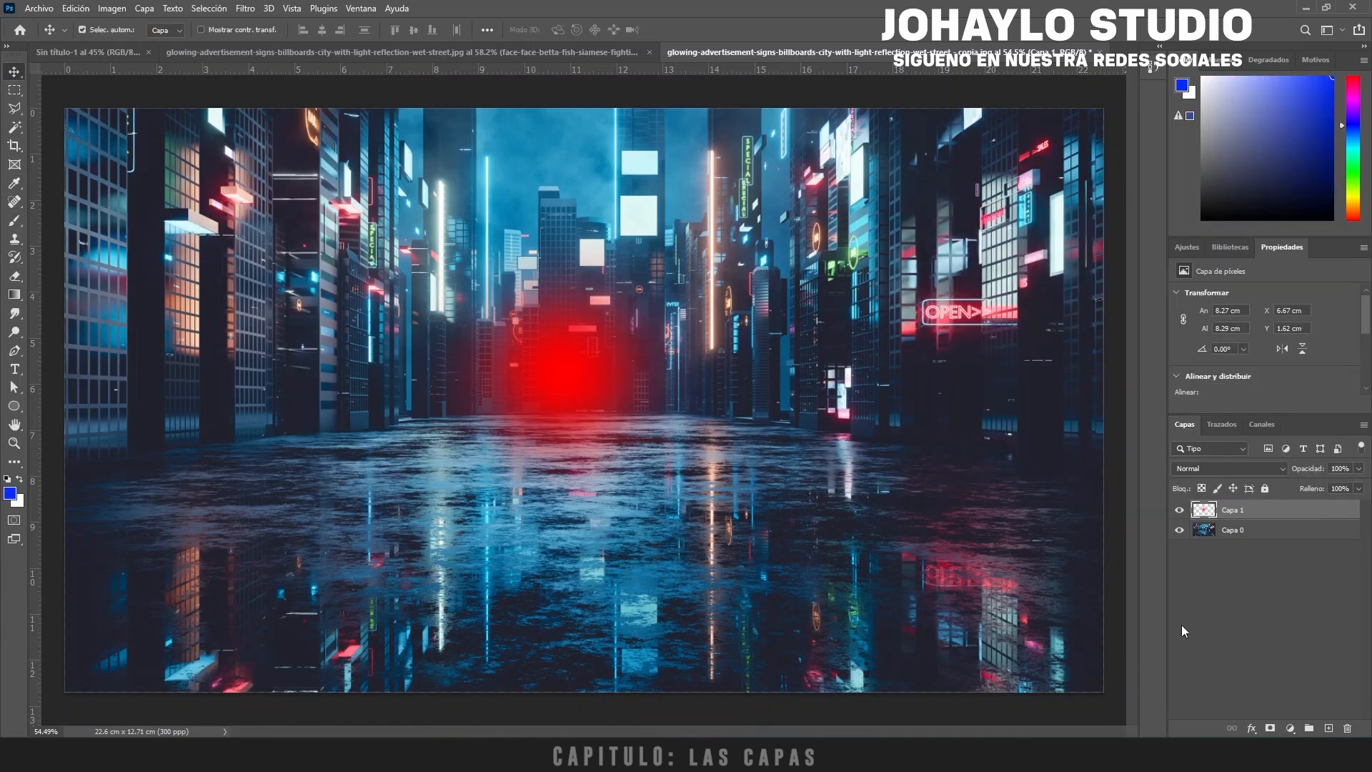
{"action": "left_click", "coordinate": [1329, 728]}
{"action": "left_click", "coordinate": [4, 225]}
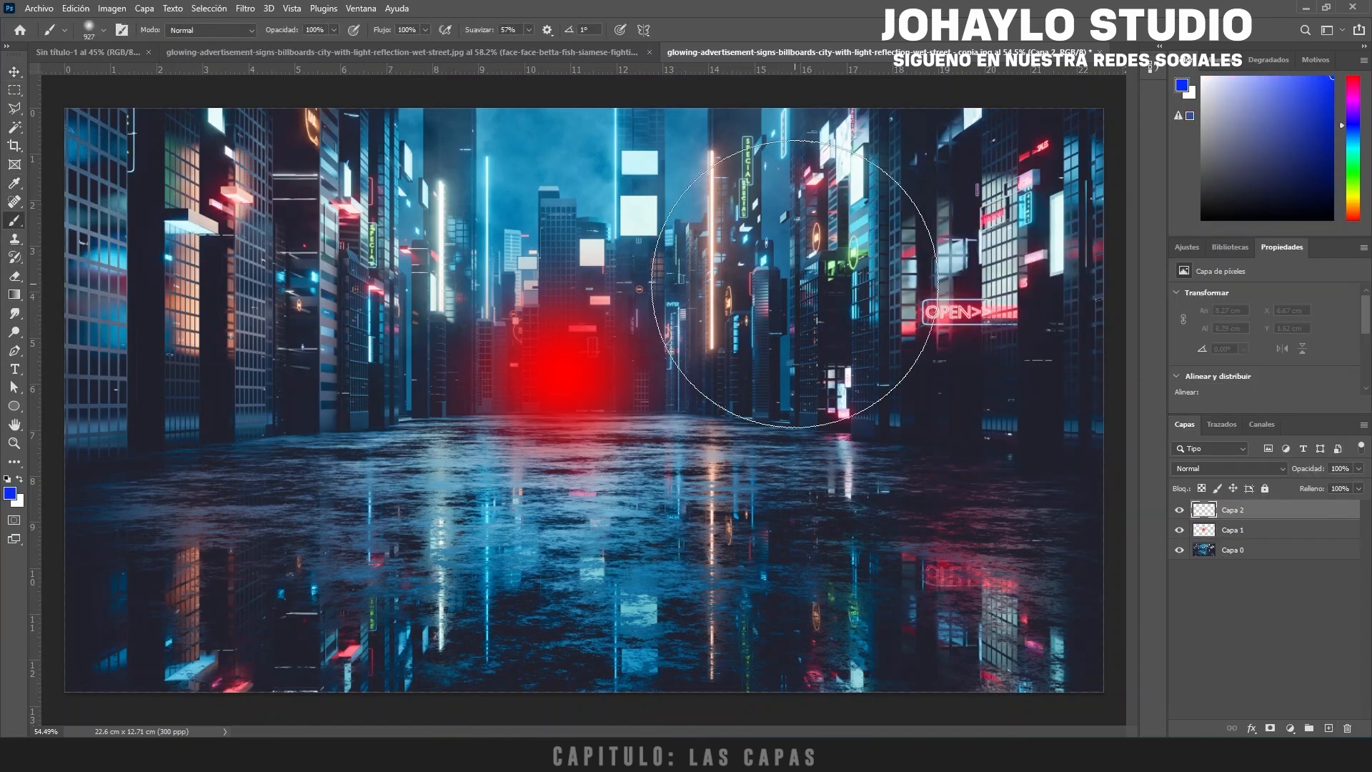
{"action": "left_click", "coordinate": [791, 405]}
Step: Move the blue and red spots apart, and bring them together near the image centre so Capa 2 covers Capa 1
{"action": "key", "text": "v"}
{"action": "mouse_move", "coordinate": [775, 439]}
{"action": "left_mouse_down"}
{"action": "mouse_move", "coordinate": [557, 440]}
{"action": "mouse_move", "coordinate": [461, 387]}
{"action": "mouse_move", "coordinate": [621, 500]}
{"action": "mouse_move", "coordinate": [861, 400]}
{"action": "left_mouse_up"}
{"action": "left_click_drag", "start_coordinate": [594, 389], "coordinate": [463, 282]}
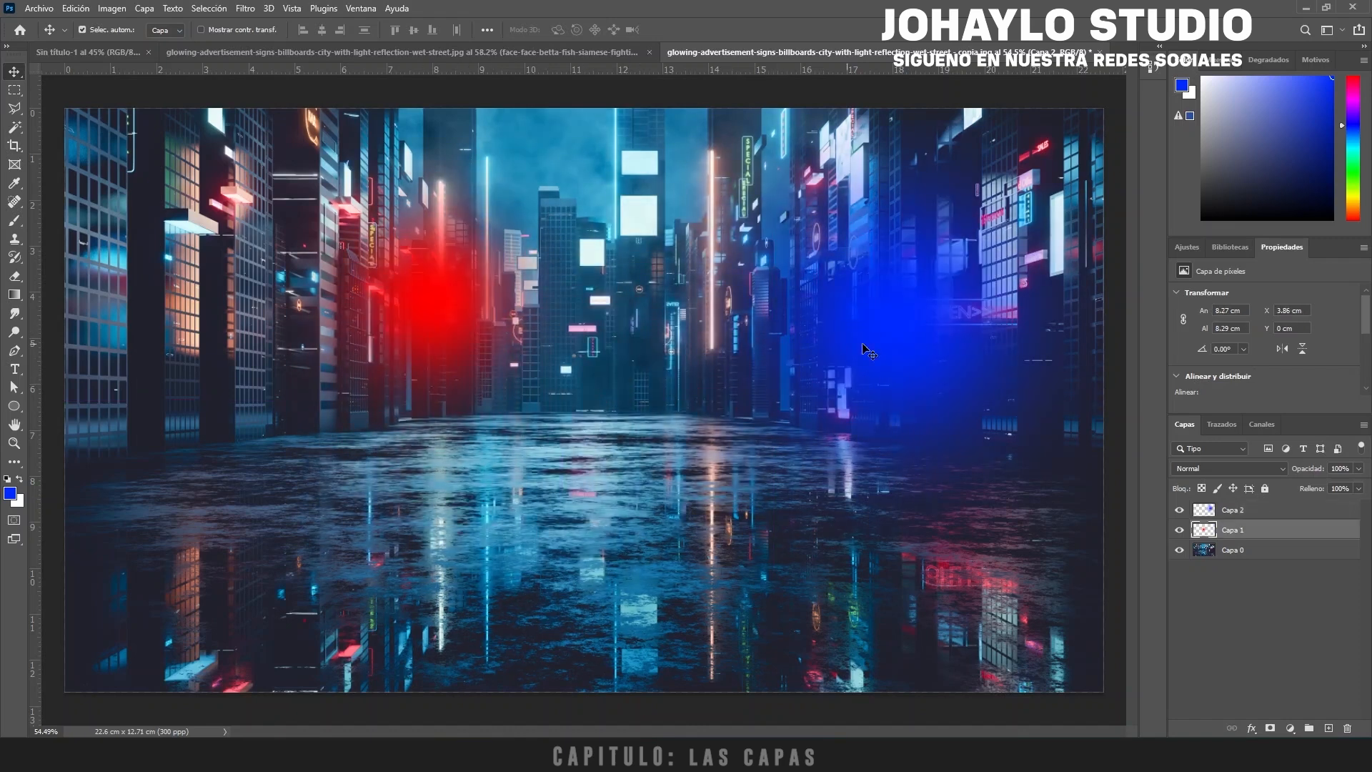
{"action": "left_click_drag", "start_coordinate": [893, 334], "coordinate": [620, 313]}
{"action": "left_click_drag", "start_coordinate": [444, 308], "coordinate": [591, 311]}
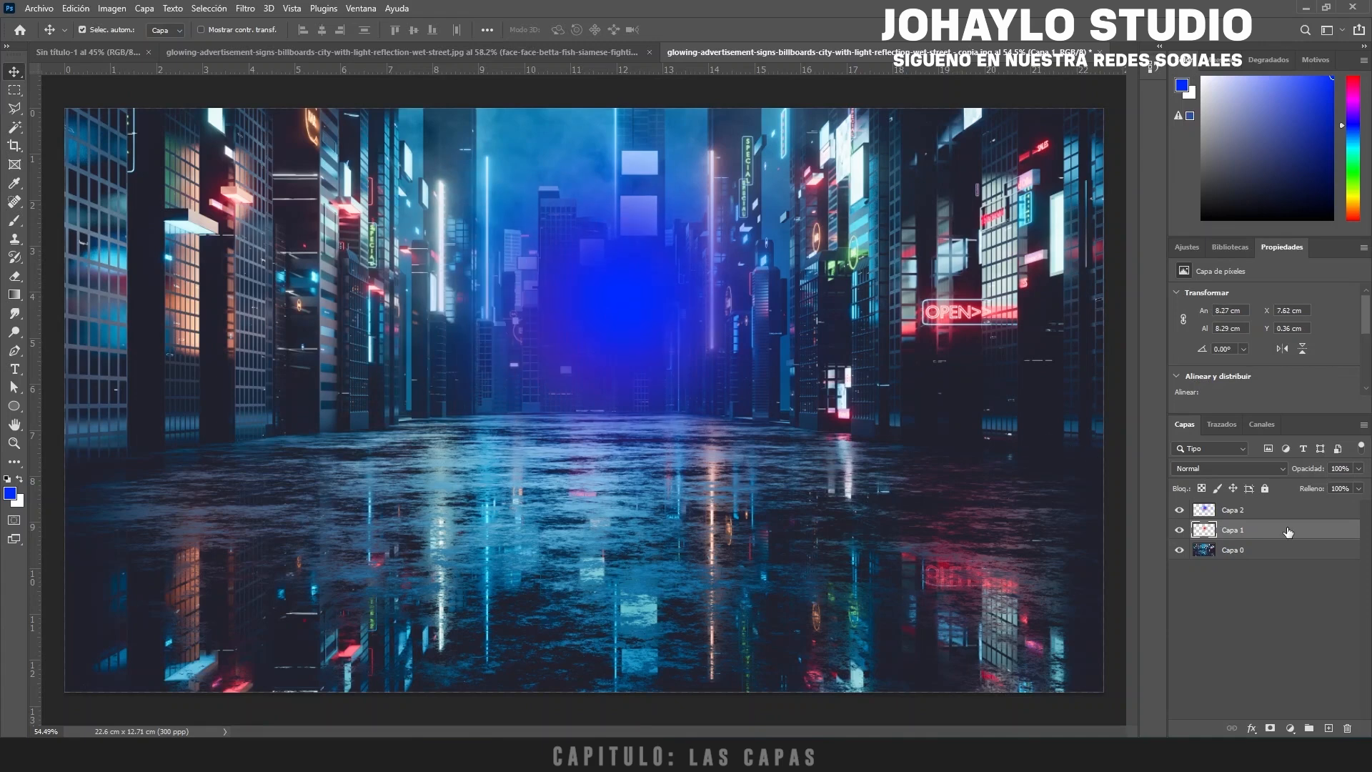
Step: Reorder Capa 1 above Capa 2 and move the red spot to about X 5.46 cm, Y 0.87 cm in front of the blue one
{"action": "left_click_drag", "start_coordinate": [1286, 530], "coordinate": [1284, 505]}
{"action": "left_click_drag", "start_coordinate": [552, 264], "coordinate": [450, 286]}
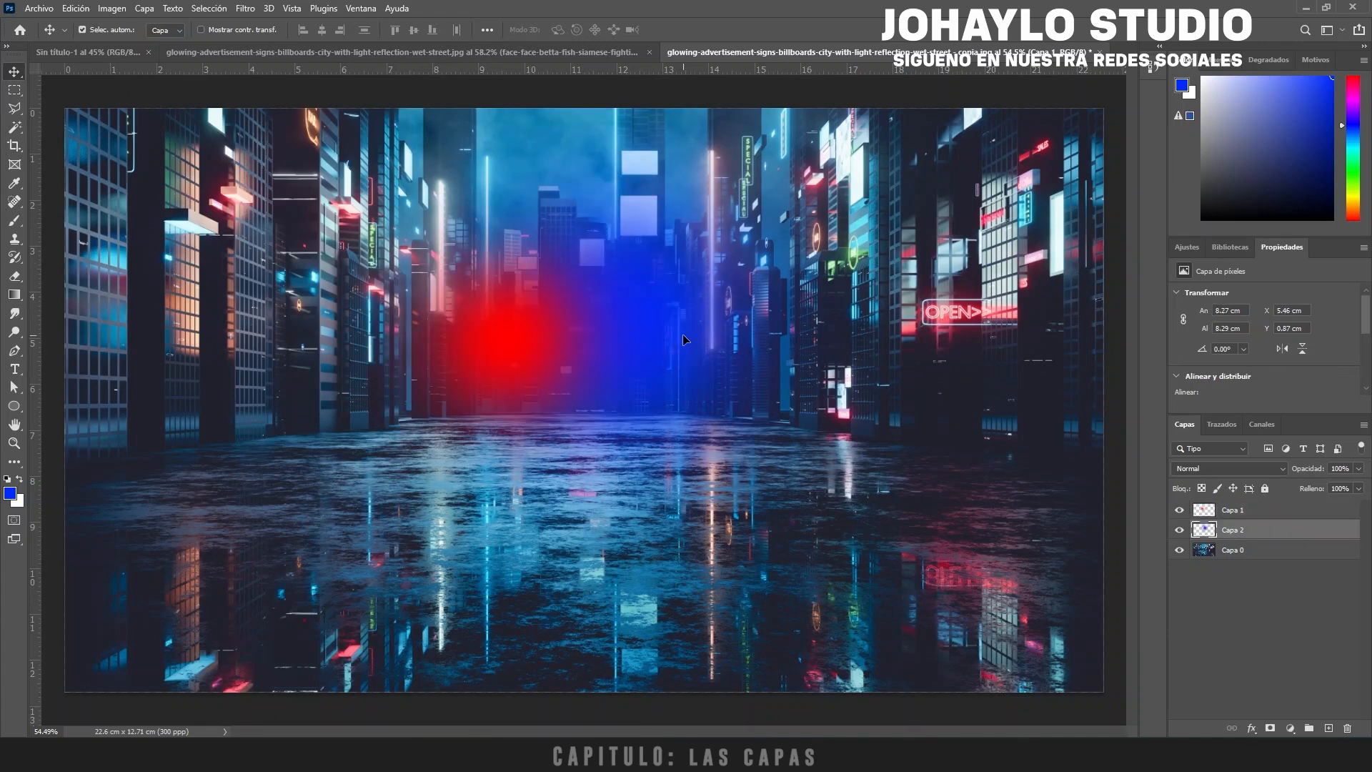
{"action": "left_click", "coordinate": [684, 333]}
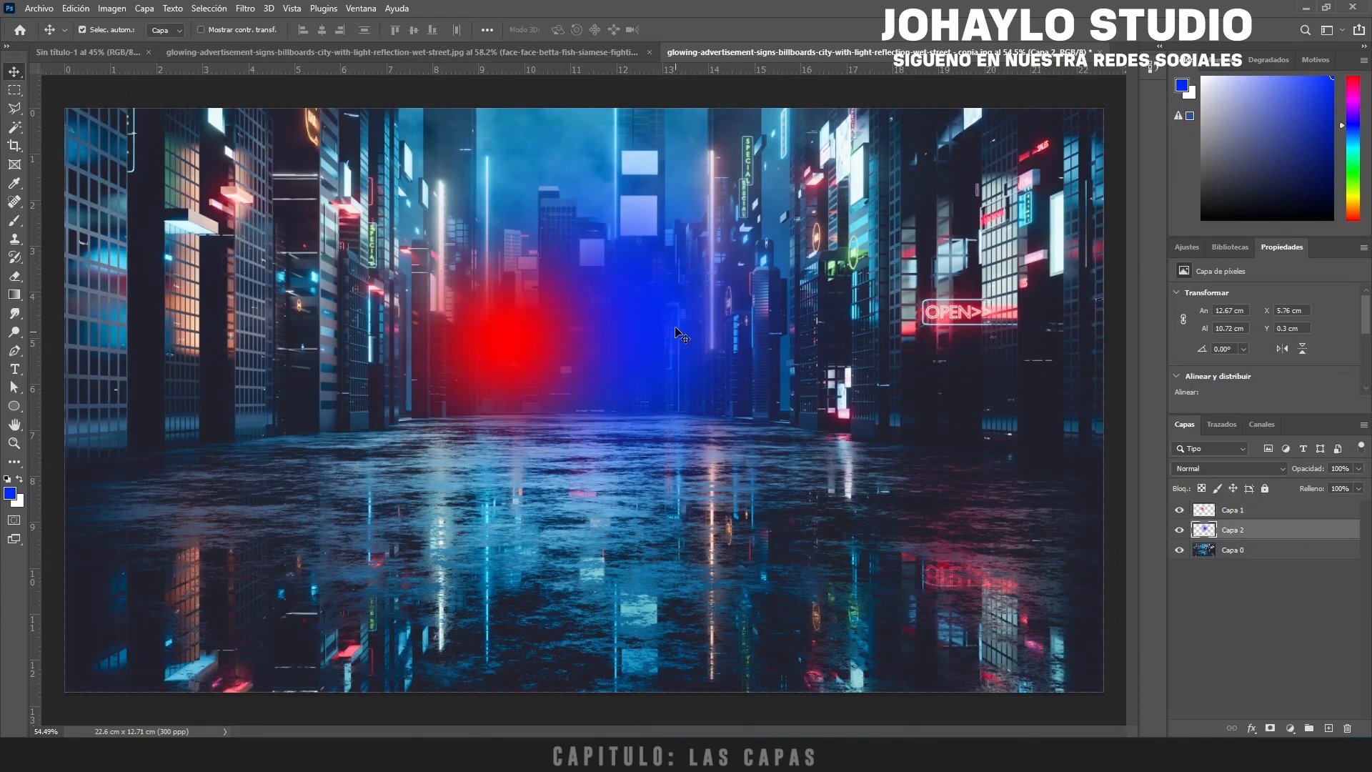
Step: Toggle the visibility of Capa 1 and Capa 2, leave both shown, and move the red spot to about X 2.4 cm, Y 0.77 cm
{"action": "left_click", "coordinate": [1180, 510]}
{"action": "left_click", "coordinate": [1179, 510]}
{"action": "left_click", "coordinate": [1179, 510]}
{"action": "left_click", "coordinate": [1180, 530]}
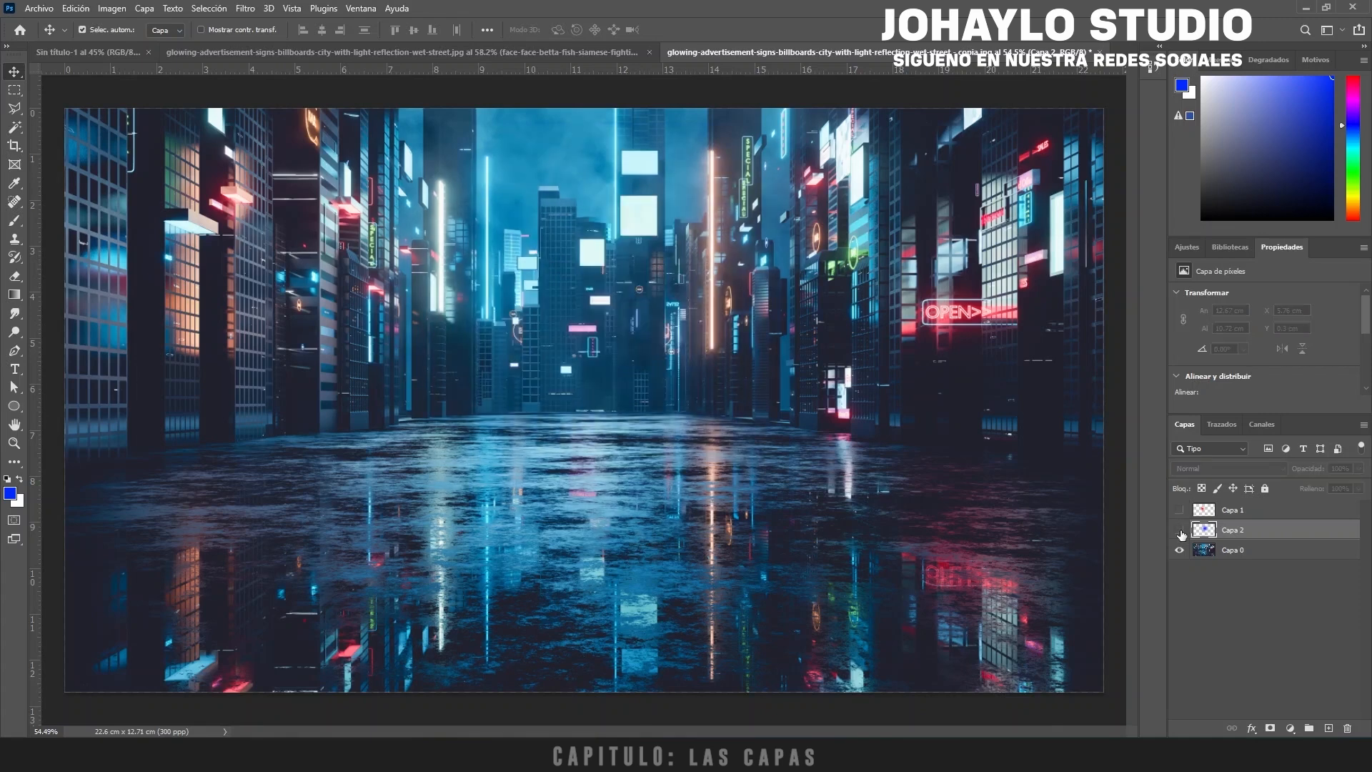
{"action": "left_click", "coordinate": [1180, 530]}
{"action": "left_click", "coordinate": [1180, 530]}
{"action": "left_click", "coordinate": [1180, 530]}
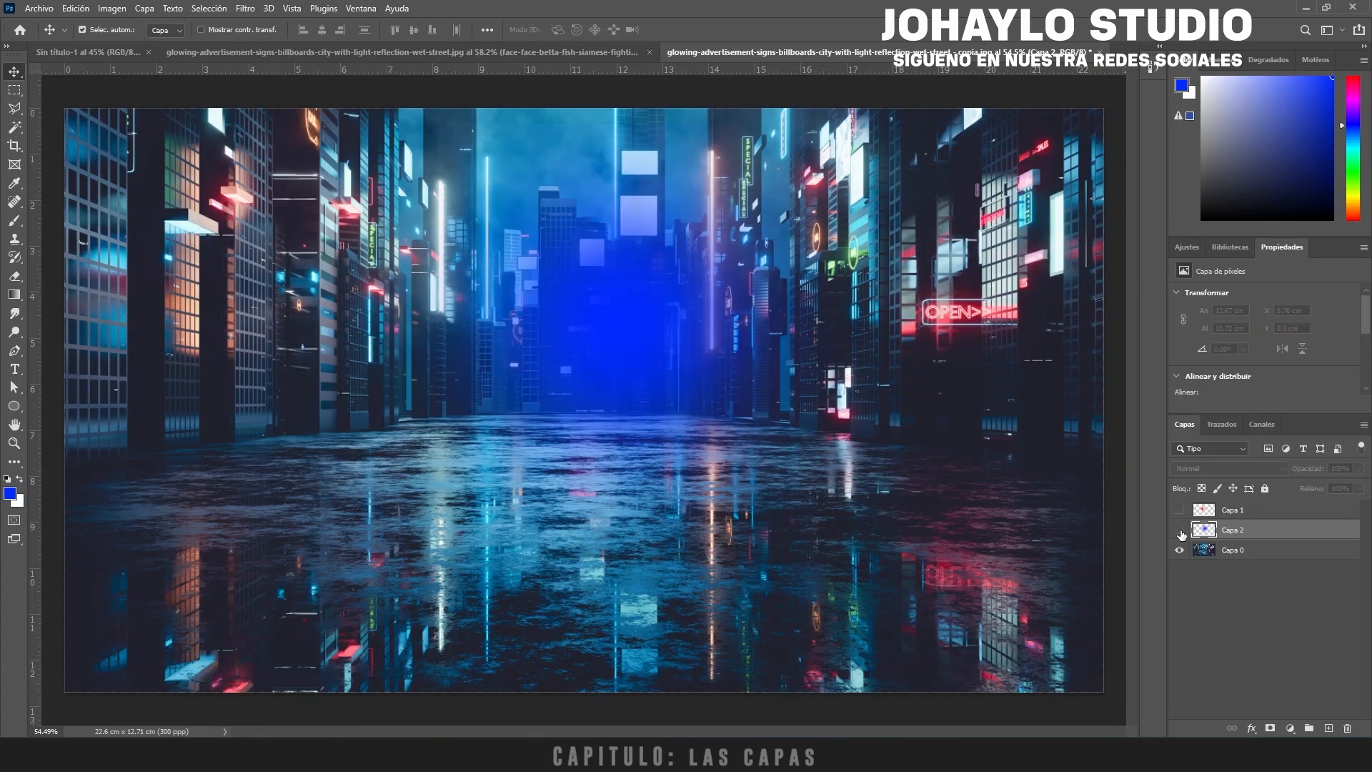
{"action": "left_click", "coordinate": [1179, 530]}
{"action": "left_click", "coordinate": [1180, 530]}
{"action": "left_click", "coordinate": [1180, 510]}
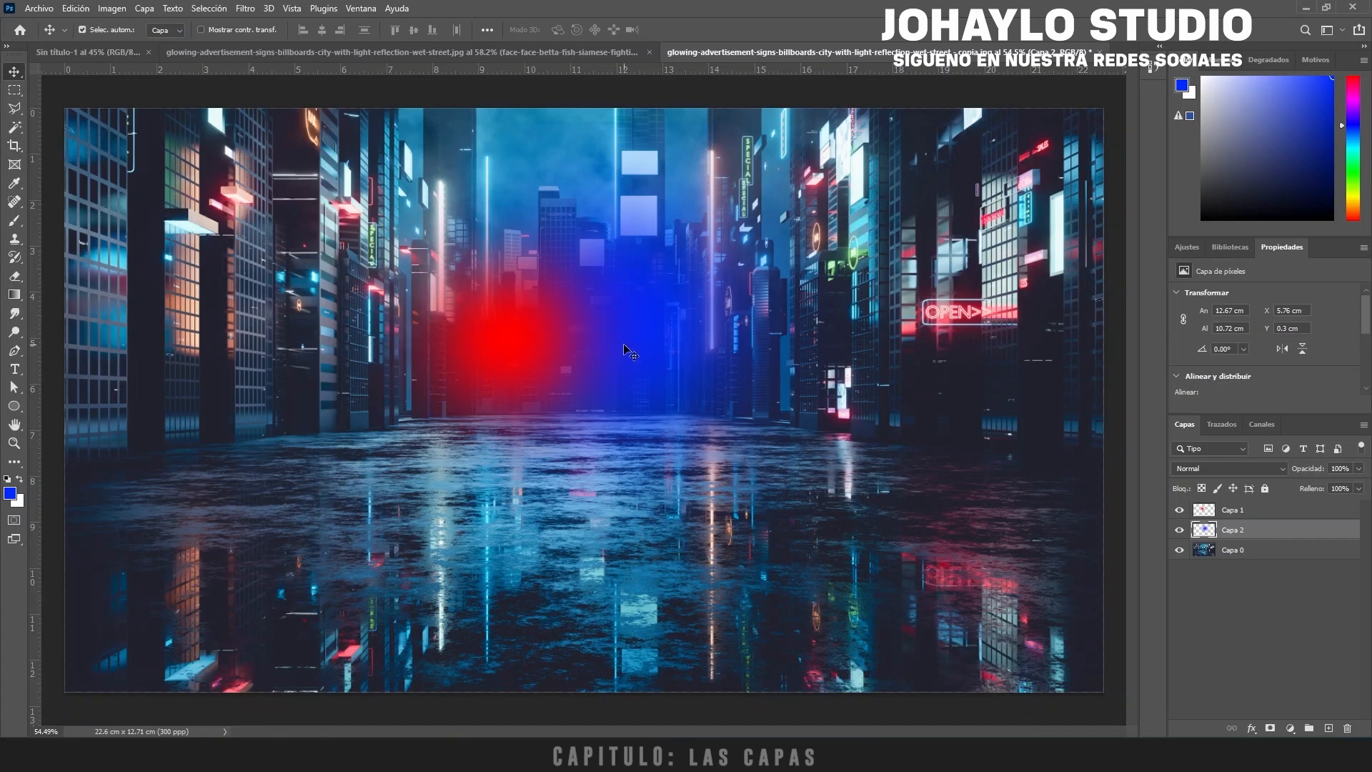
{"action": "left_click_drag", "start_coordinate": [623, 345], "coordinate": [477, 334]}
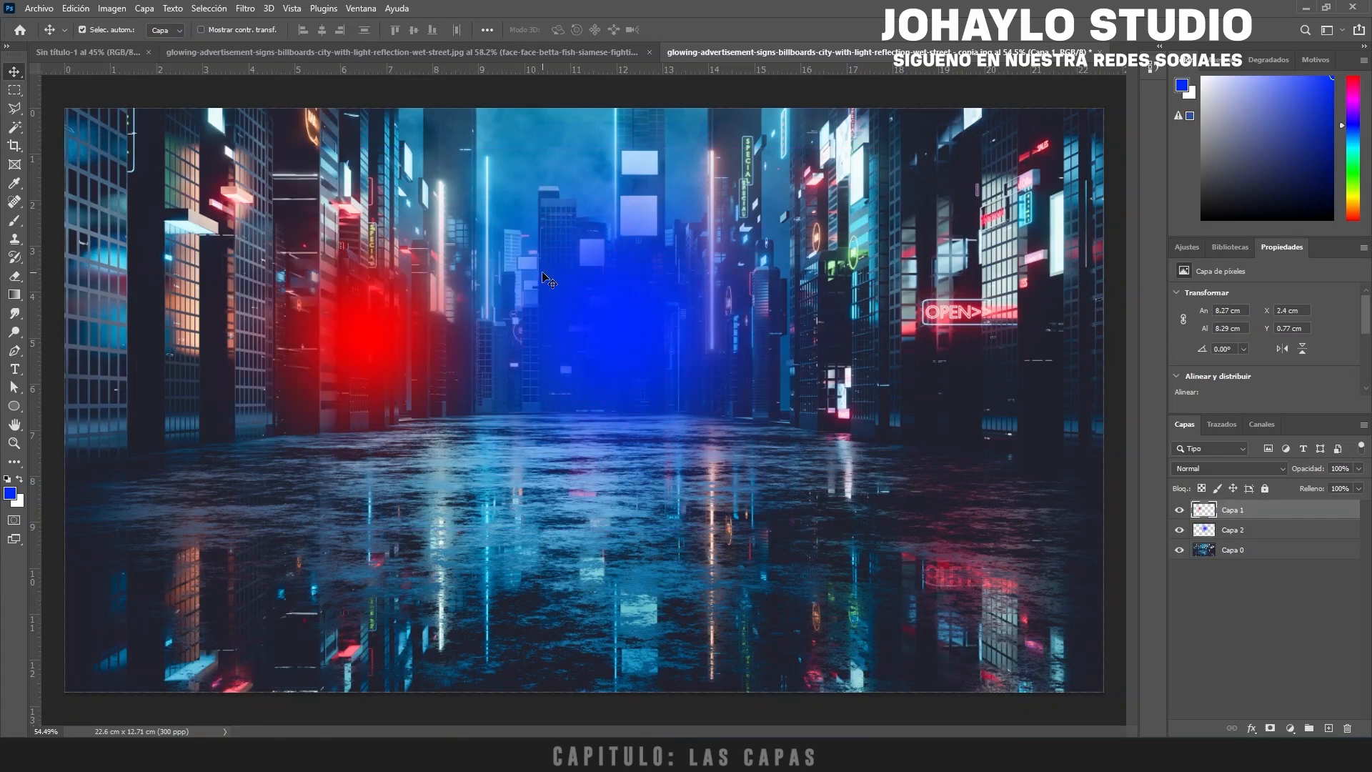
Step: Switch to the finished betta fish composition and examine how the fish, BETTA text, red circle and street overlap
{"action": "left_click", "coordinate": [593, 52]}
{"action": "left_click", "coordinate": [902, 50]}
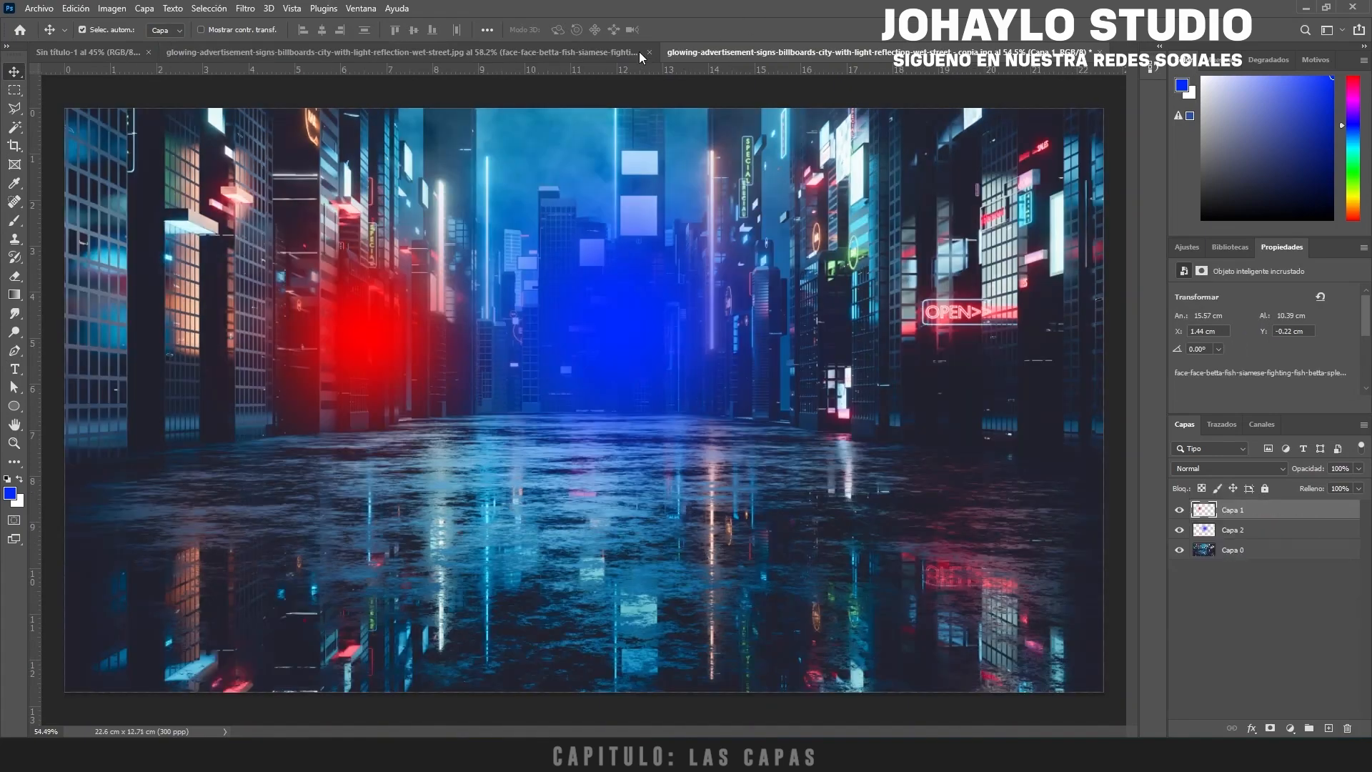
{"action": "left_click", "coordinate": [540, 51]}
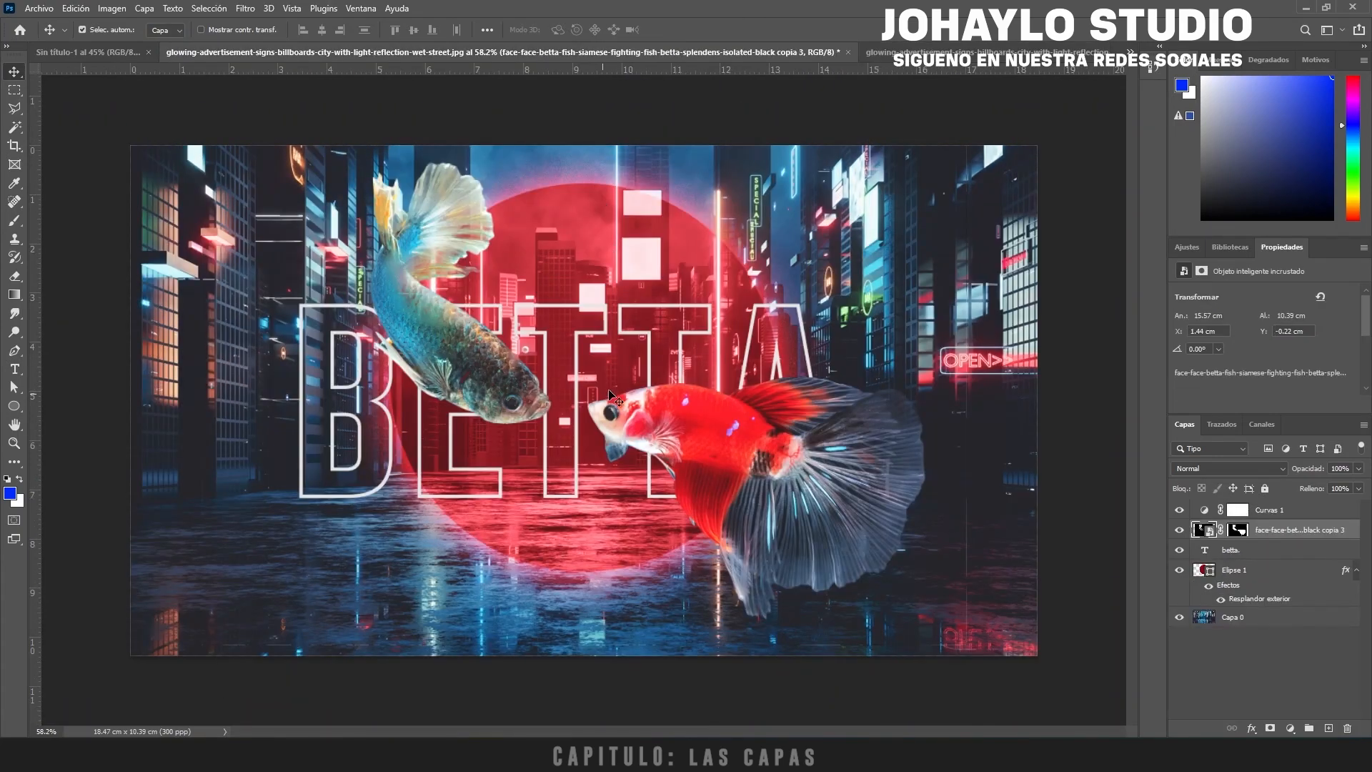
{"action": "scroll", "coordinate": [489, 369], "scroll_direction": "up", "scroll_amount": 2}
{"action": "scroll", "coordinate": [489, 366], "scroll_direction": "down", "scroll_amount": 3}
{"action": "left_click", "coordinate": [703, 370]}
{"action": "scroll", "coordinate": [662, 349], "scroll_direction": "up", "scroll_amount": 3}
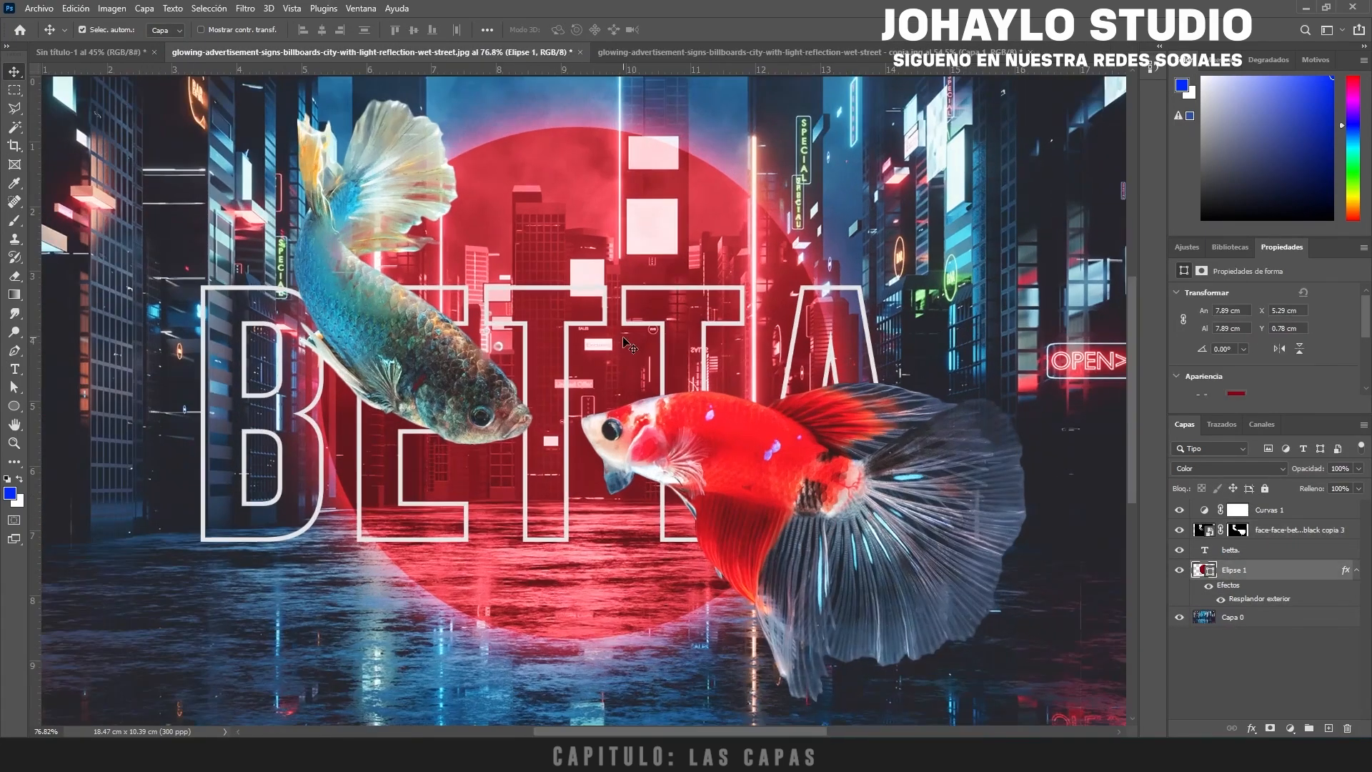
{"action": "scroll", "coordinate": [632, 318], "scroll_direction": "down", "scroll_amount": 4}
{"action": "scroll", "coordinate": [631, 319], "scroll_direction": "up", "scroll_amount": 1}
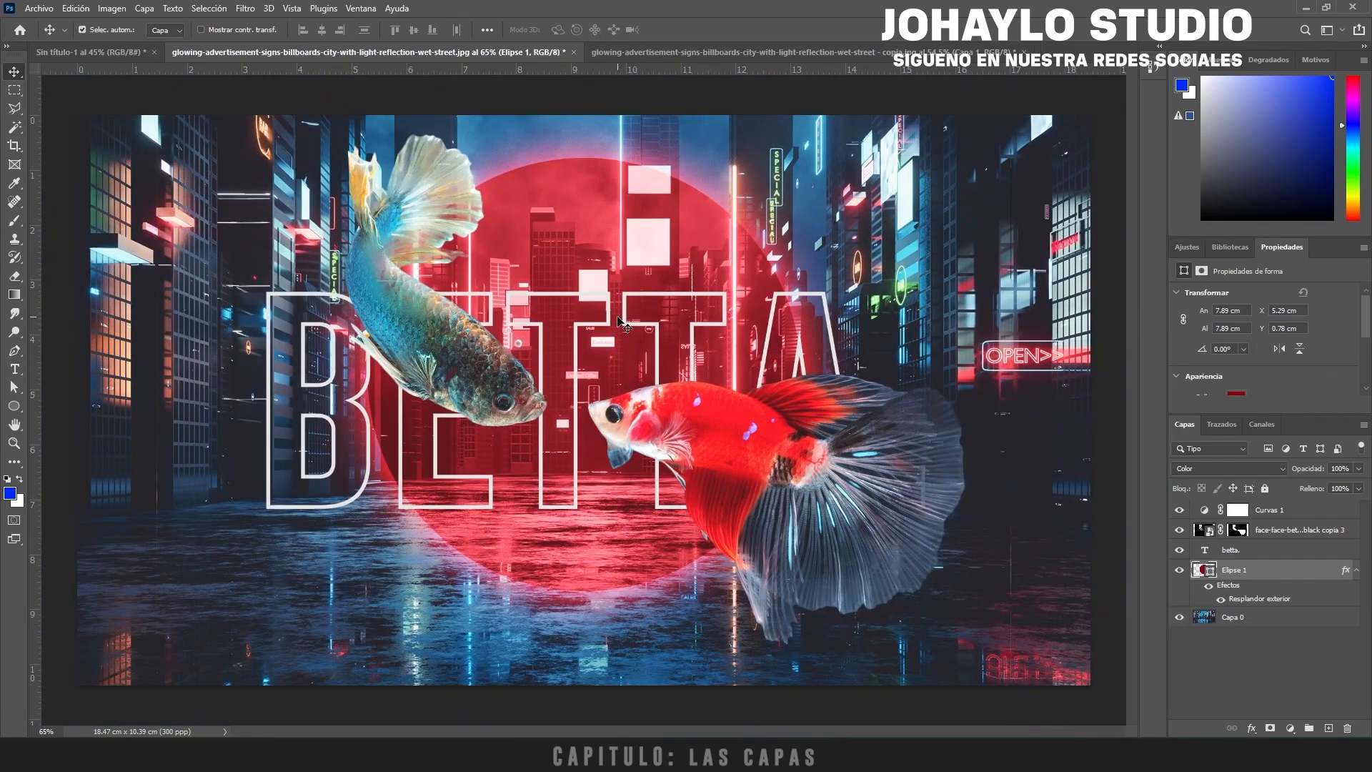
Step: Go through the layer stack of the betta composition, selecting Curvas 1, the fish layer and Elipse 1 in turn
{"action": "left_click", "coordinate": [1278, 516]}
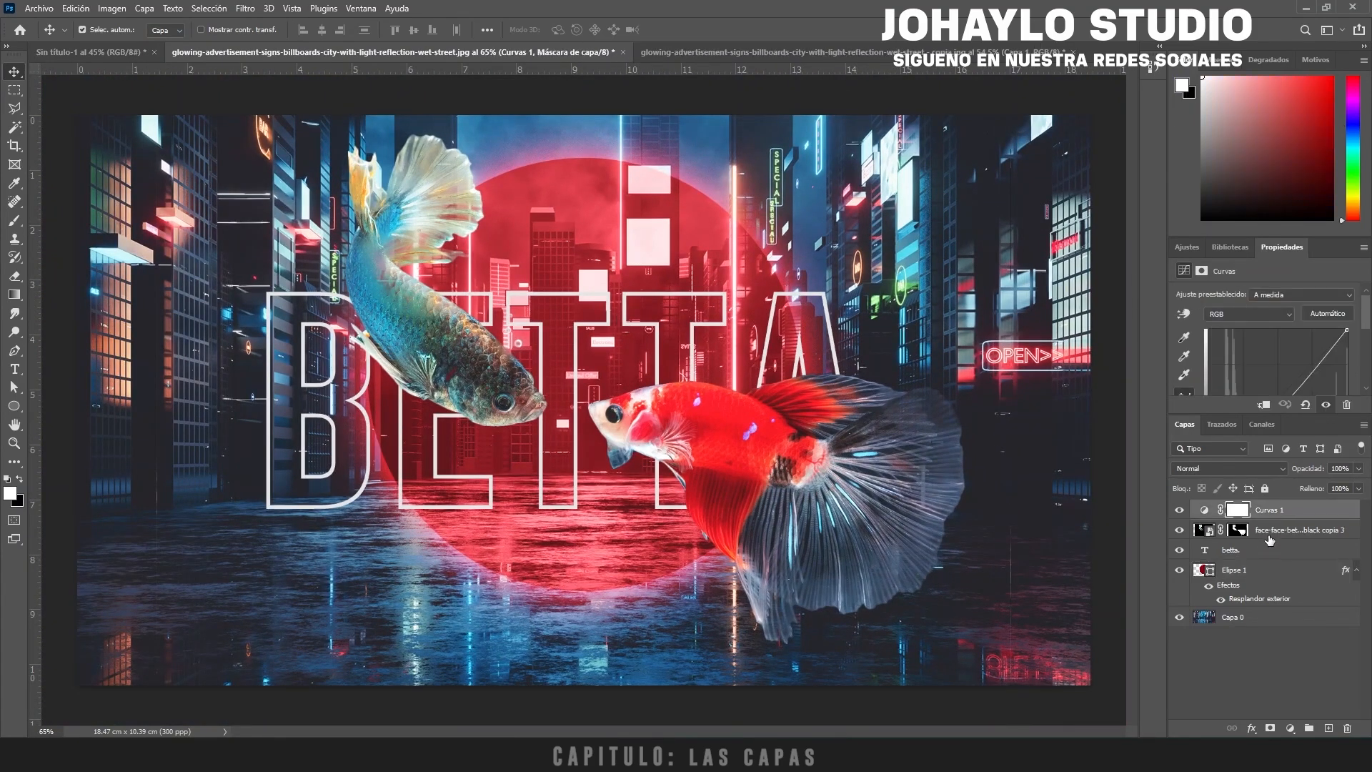
{"action": "left_click", "coordinate": [1264, 535]}
{"action": "left_click", "coordinate": [1257, 570]}
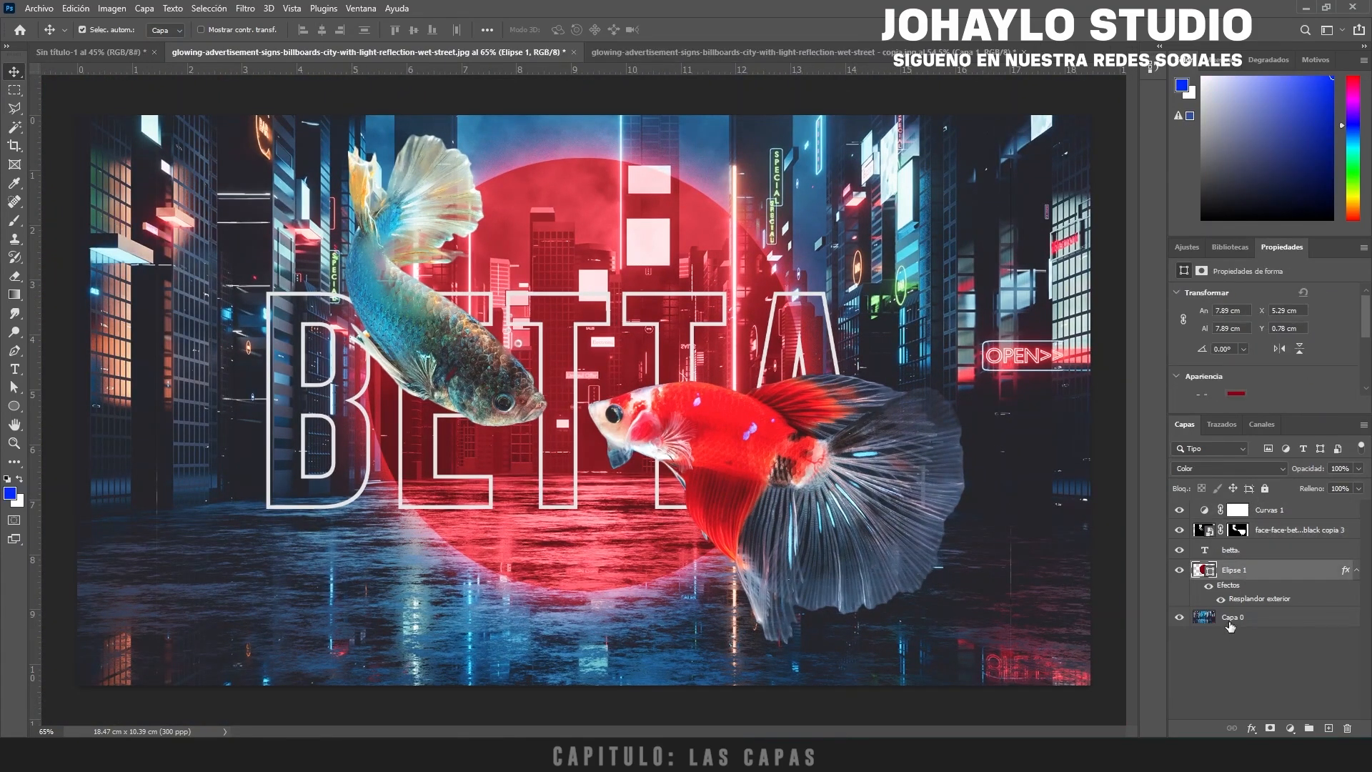
Step: Go through the betta composition's layers, selecting Capa 0, Curvas 1, the fish, the betta. text, Elipse 1 and Capa 0 again
{"action": "left_click", "coordinate": [1230, 620]}
{"action": "left_click", "coordinate": [1240, 510]}
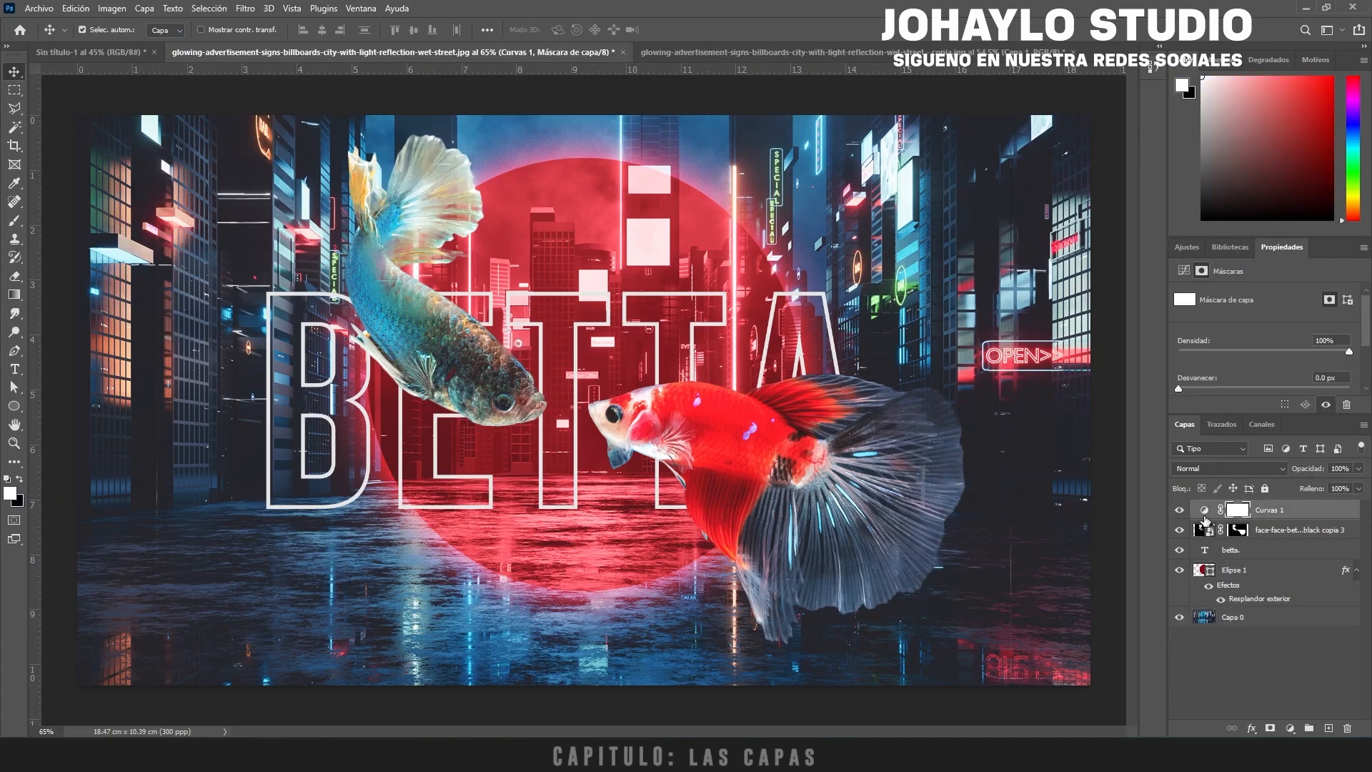
{"action": "left_click", "coordinate": [1204, 529]}
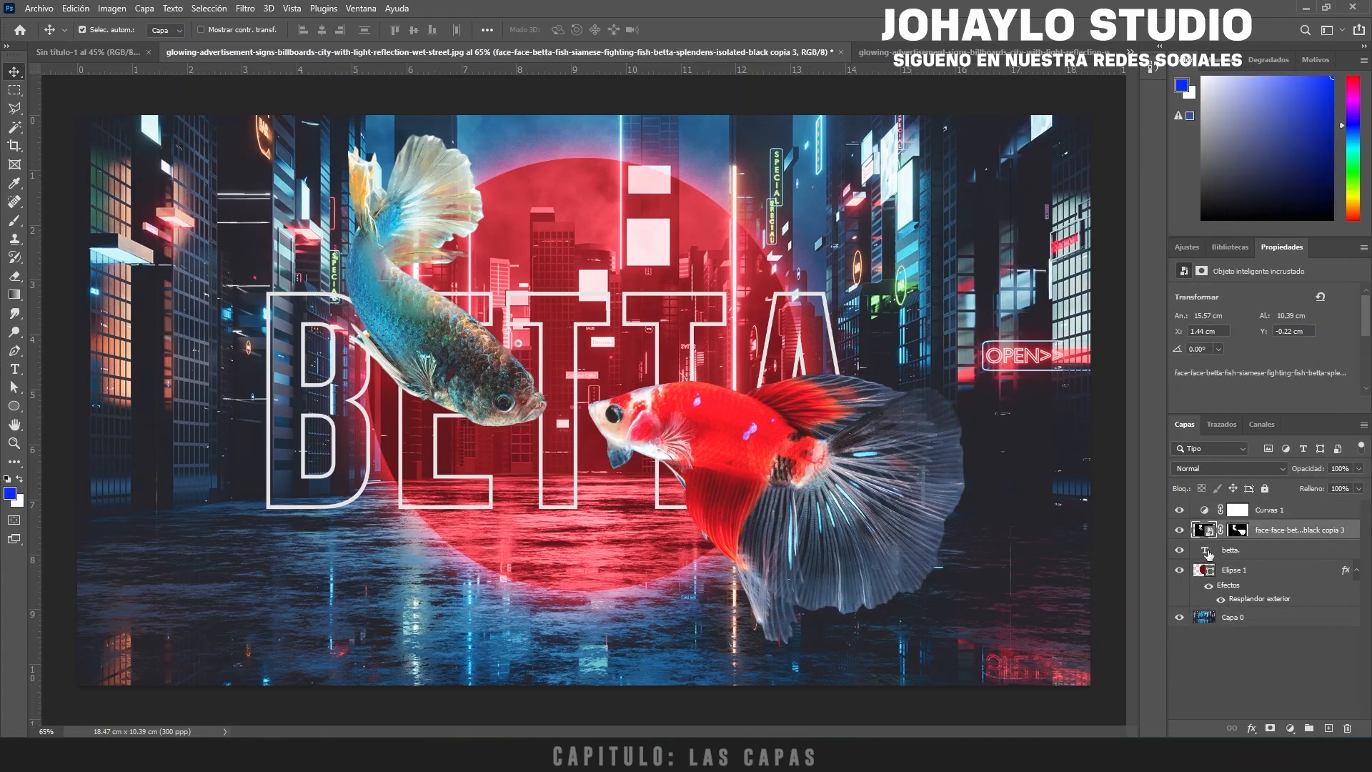
{"action": "left_click", "coordinate": [1206, 552]}
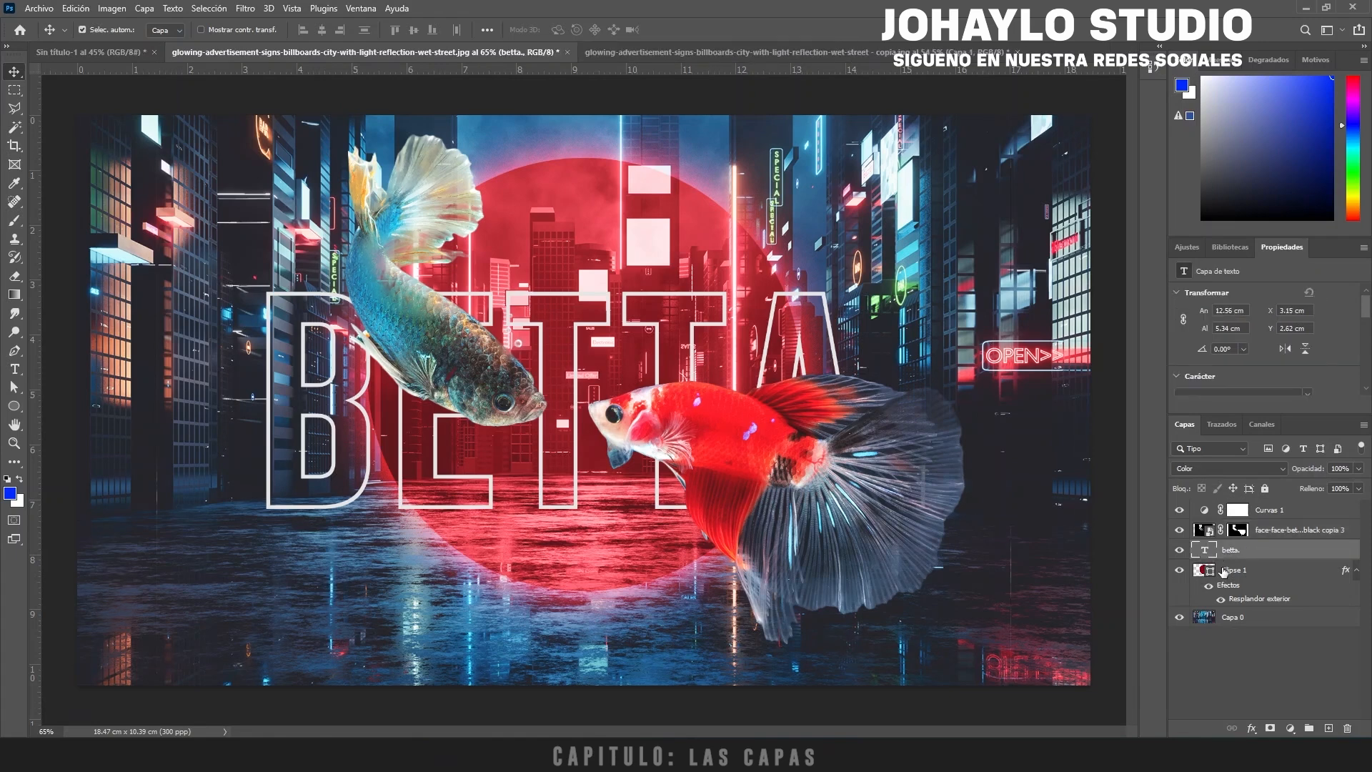
{"action": "left_click", "coordinate": [1203, 572]}
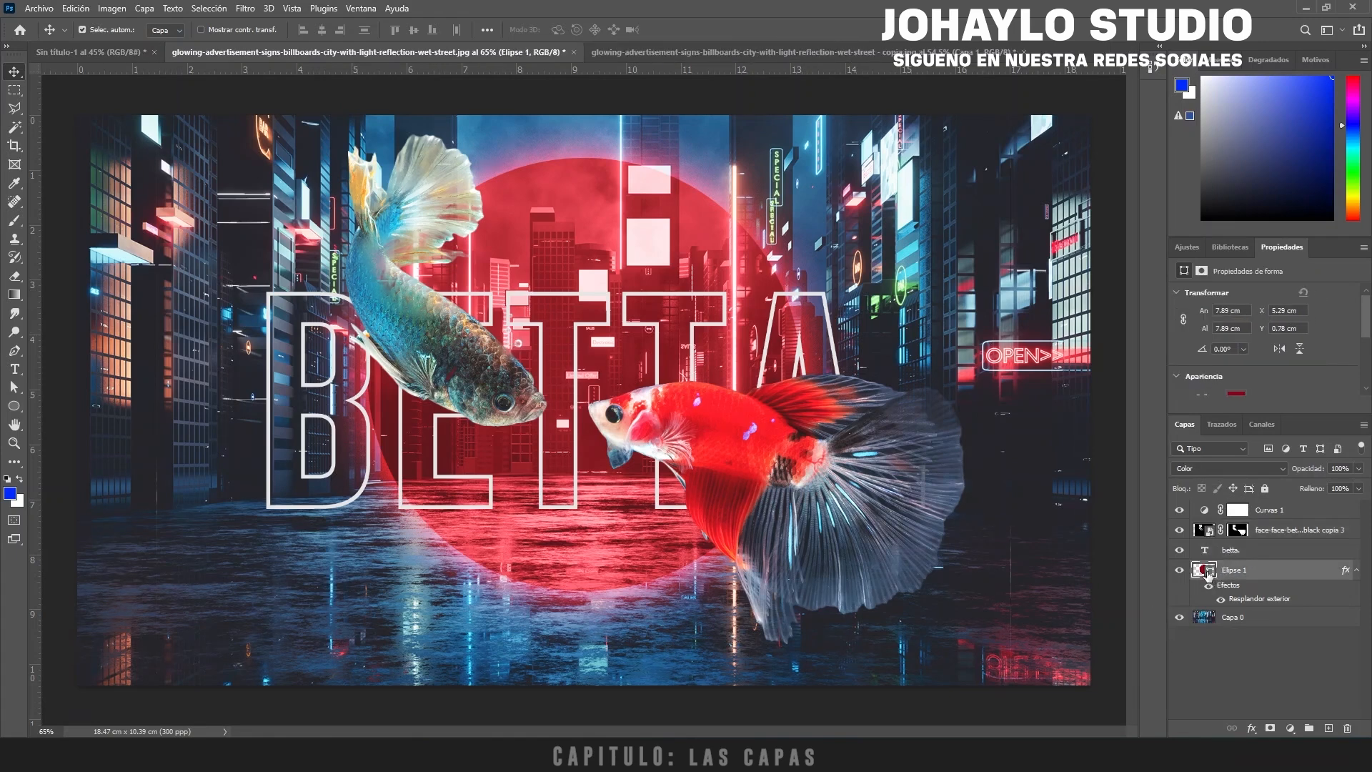
{"action": "left_click", "coordinate": [1237, 617]}
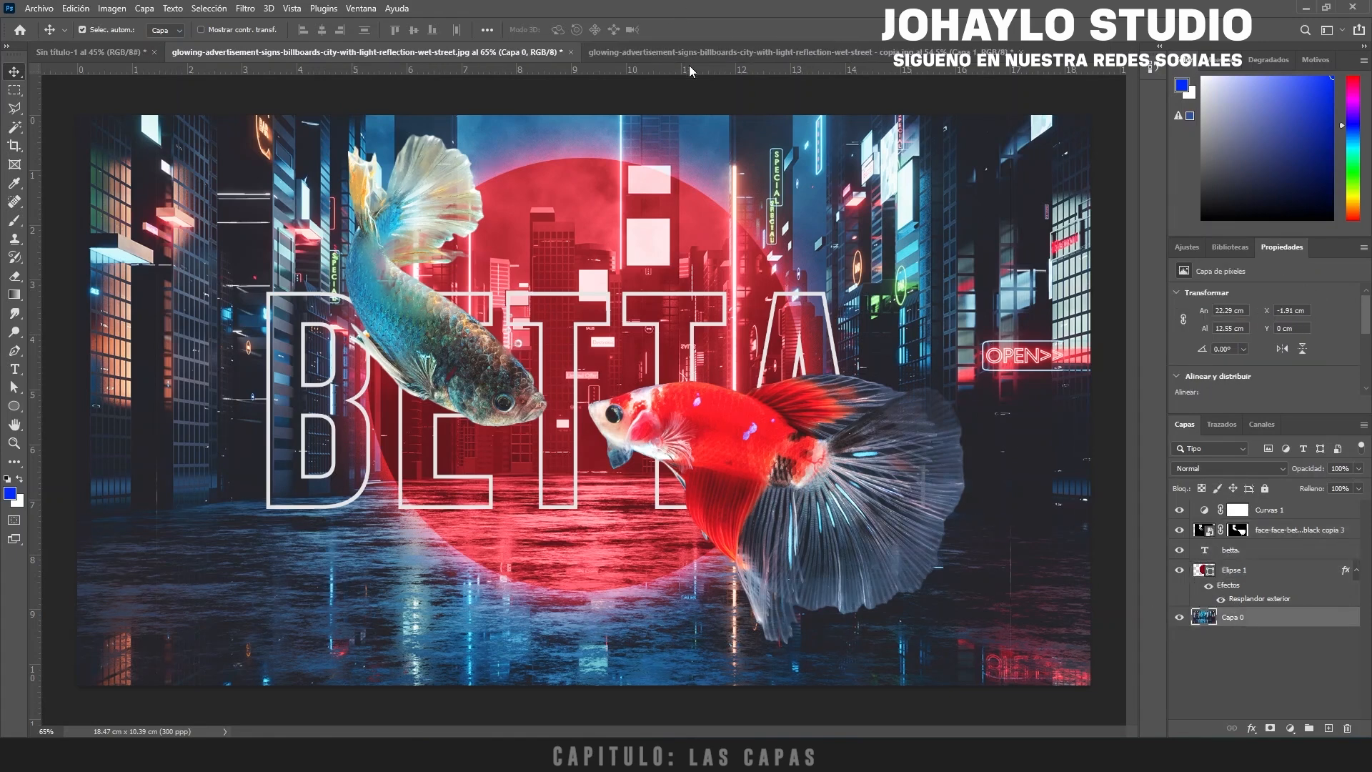
{"action": "scroll", "coordinate": [806, 460], "scroll_direction": "down", "scroll_amount": 3}
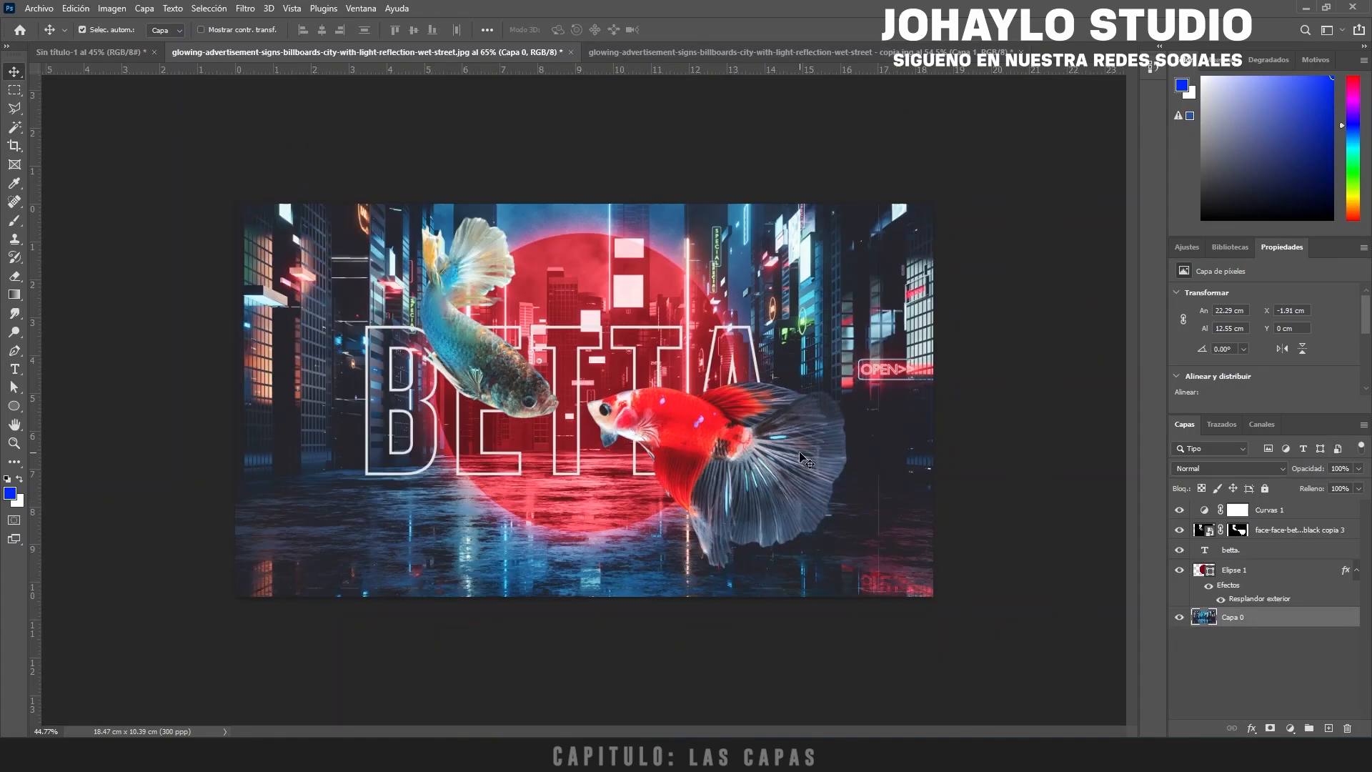
{"action": "scroll", "coordinate": [806, 460], "scroll_direction": "up", "scroll_amount": 3}
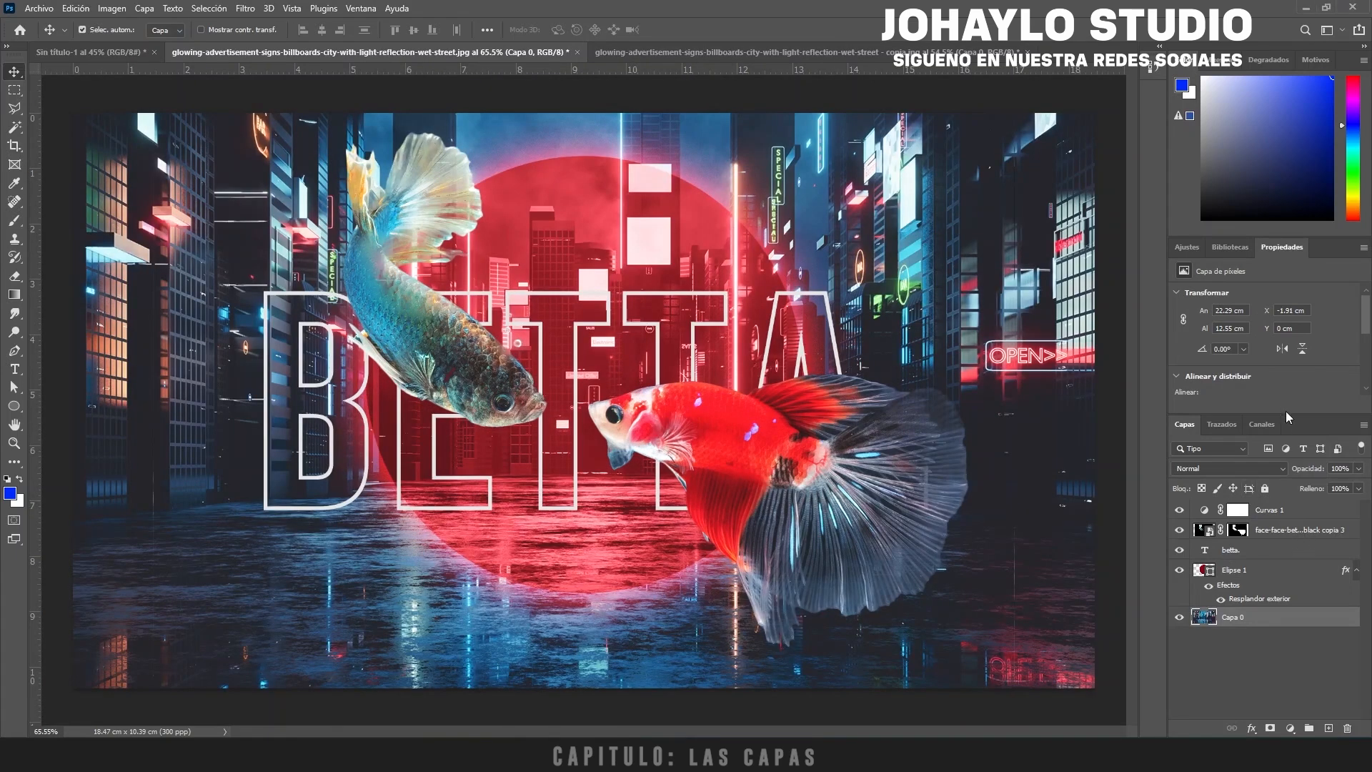
Step: Enlarge the layer list and switch the visibility of Elipse 1, the betta. text and the fish layer off and on, leaving all shown
{"action": "left_click_drag", "start_coordinate": [1288, 415], "coordinate": [1285, 344]}
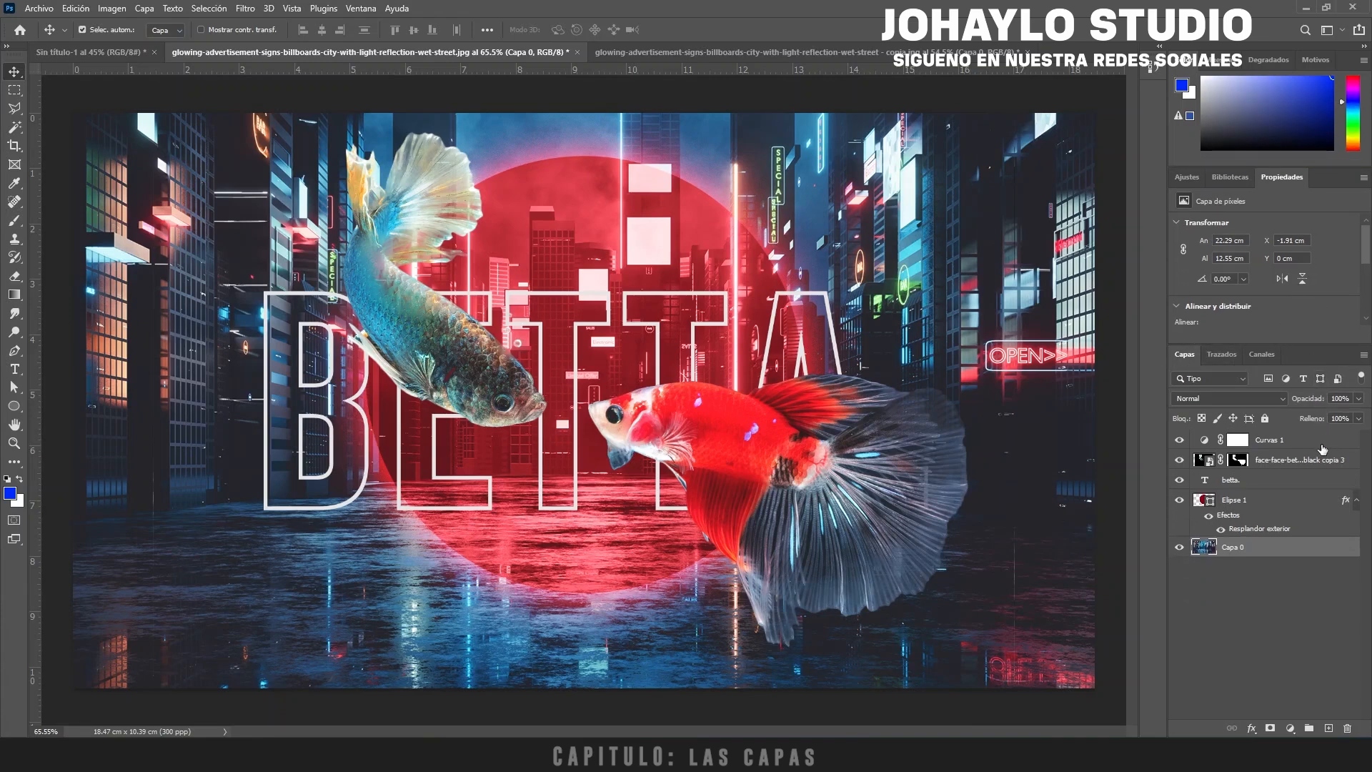
{"action": "left_click", "coordinate": [1180, 500]}
{"action": "left_click", "coordinate": [1180, 500]}
{"action": "left_click", "coordinate": [1180, 479]}
{"action": "left_click", "coordinate": [1180, 479]}
{"action": "left_click", "coordinate": [1179, 459]}
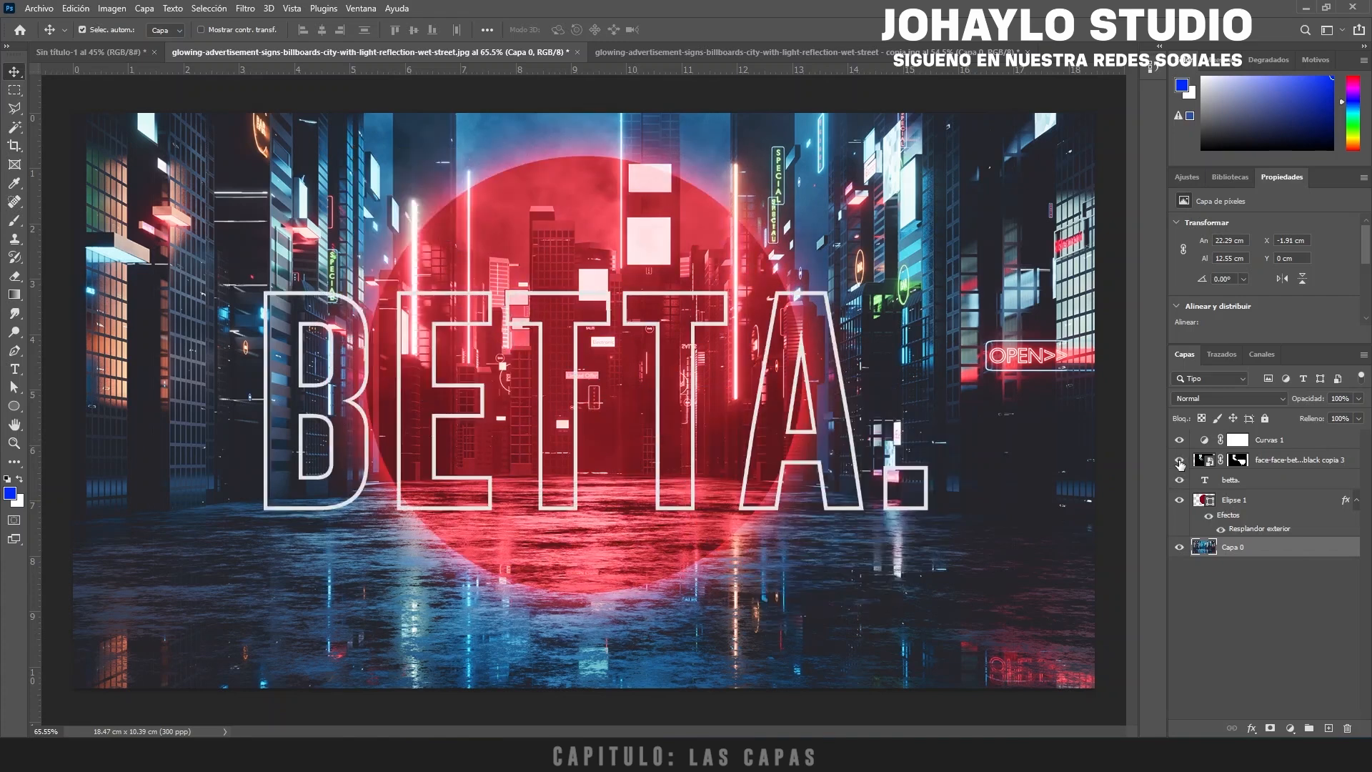
{"action": "left_click", "coordinate": [1179, 461]}
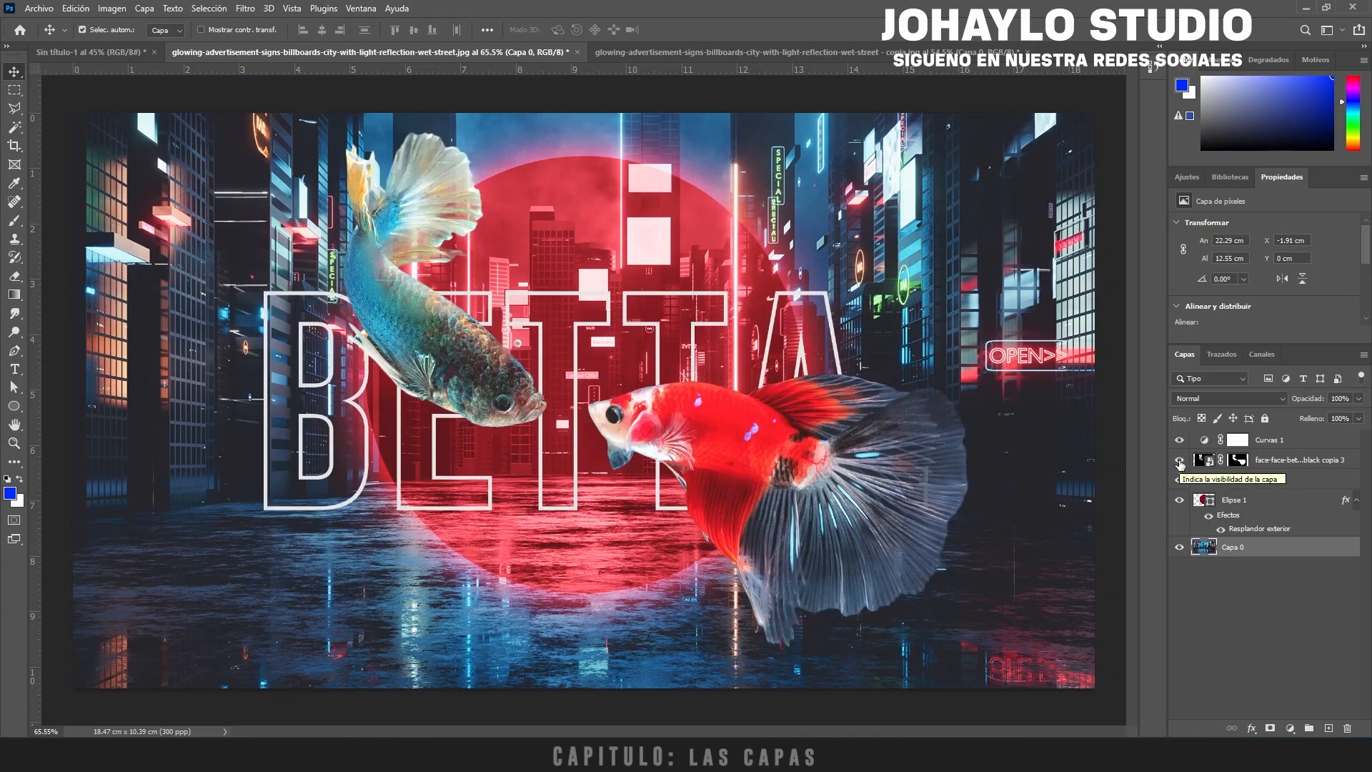
{"action": "left_click", "coordinate": [1180, 461]}
{"action": "left_click", "coordinate": [1180, 461]}
Step: Select the betta. text and Elipse 1 layers together and start creating a group from them
{"action": "left_click", "coordinate": [1237, 439]}
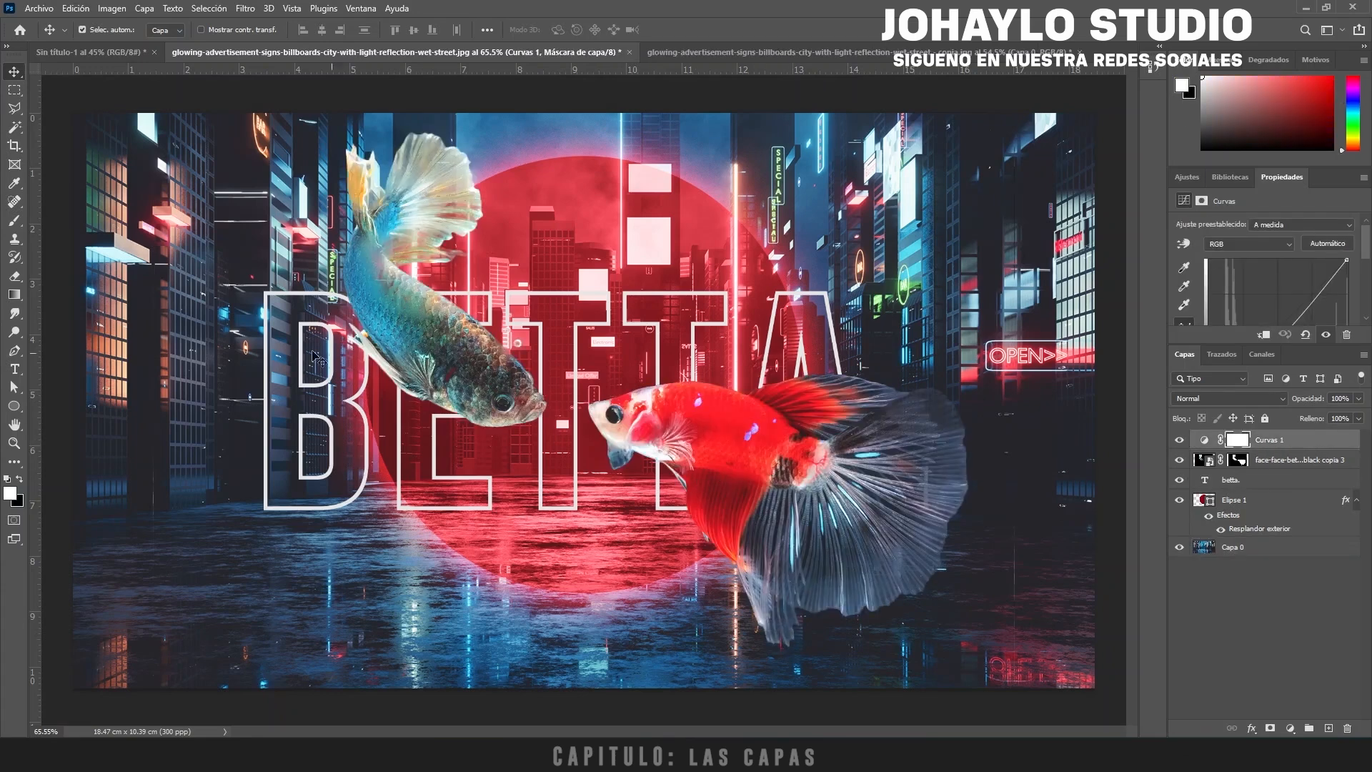
{"action": "left_click", "coordinate": [1313, 443]}
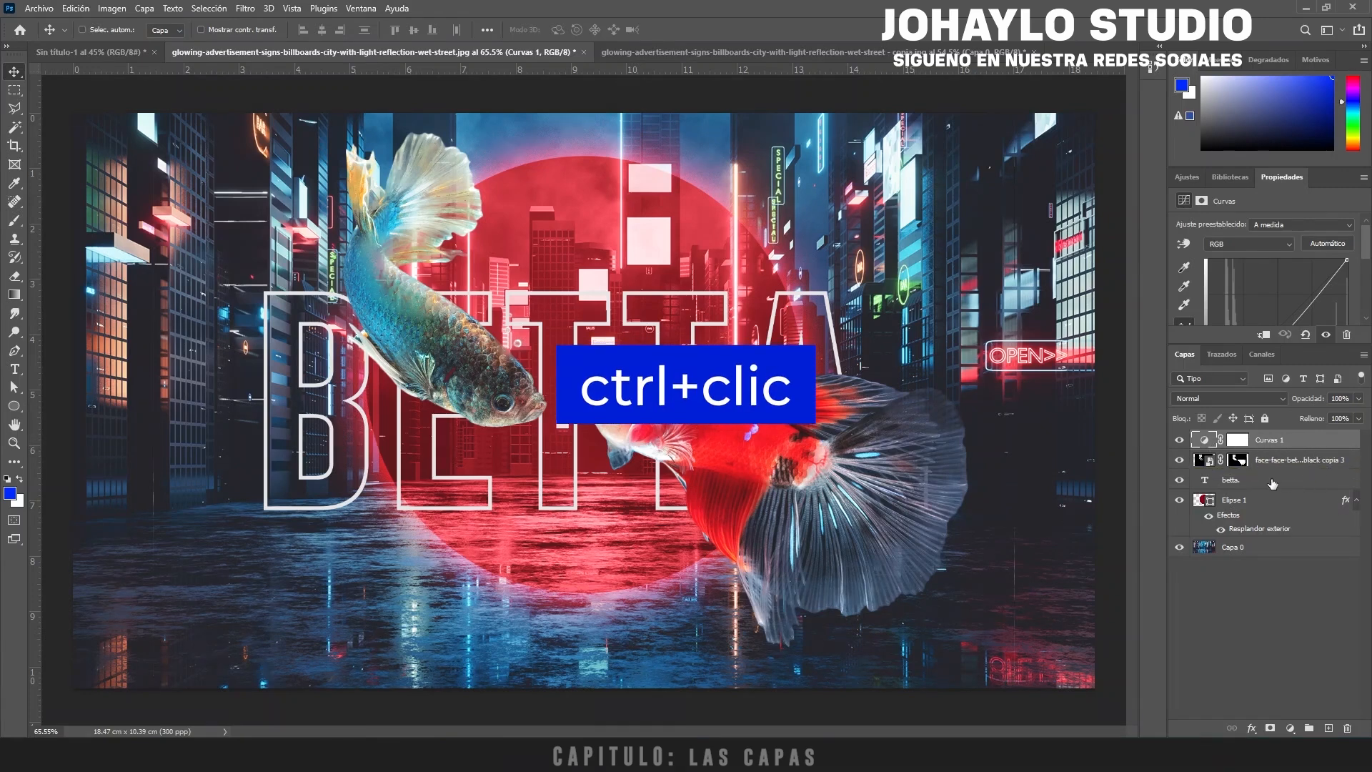
{"action": "key", "text": "ctrl"}
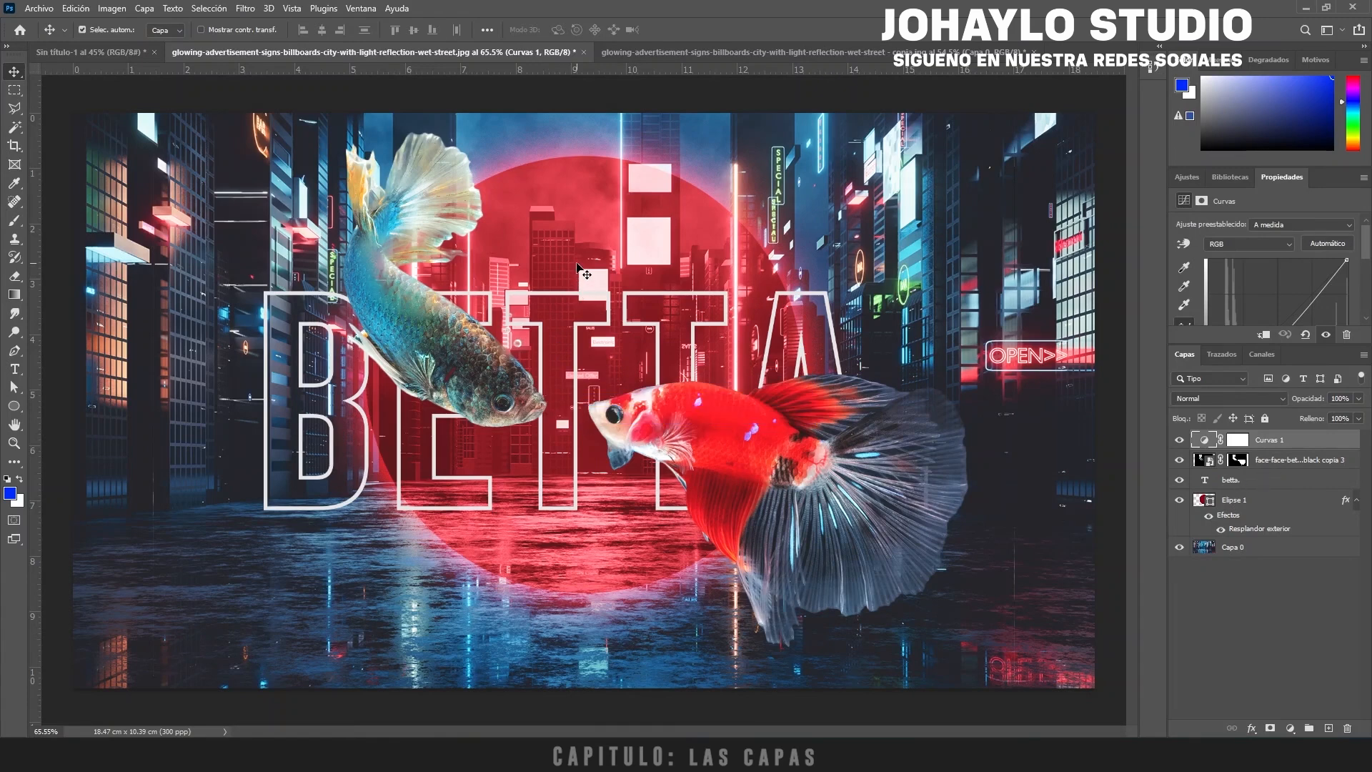
{"action": "left_click", "coordinate": [1237, 504]}
{"action": "right_click", "coordinate": [1237, 507]}
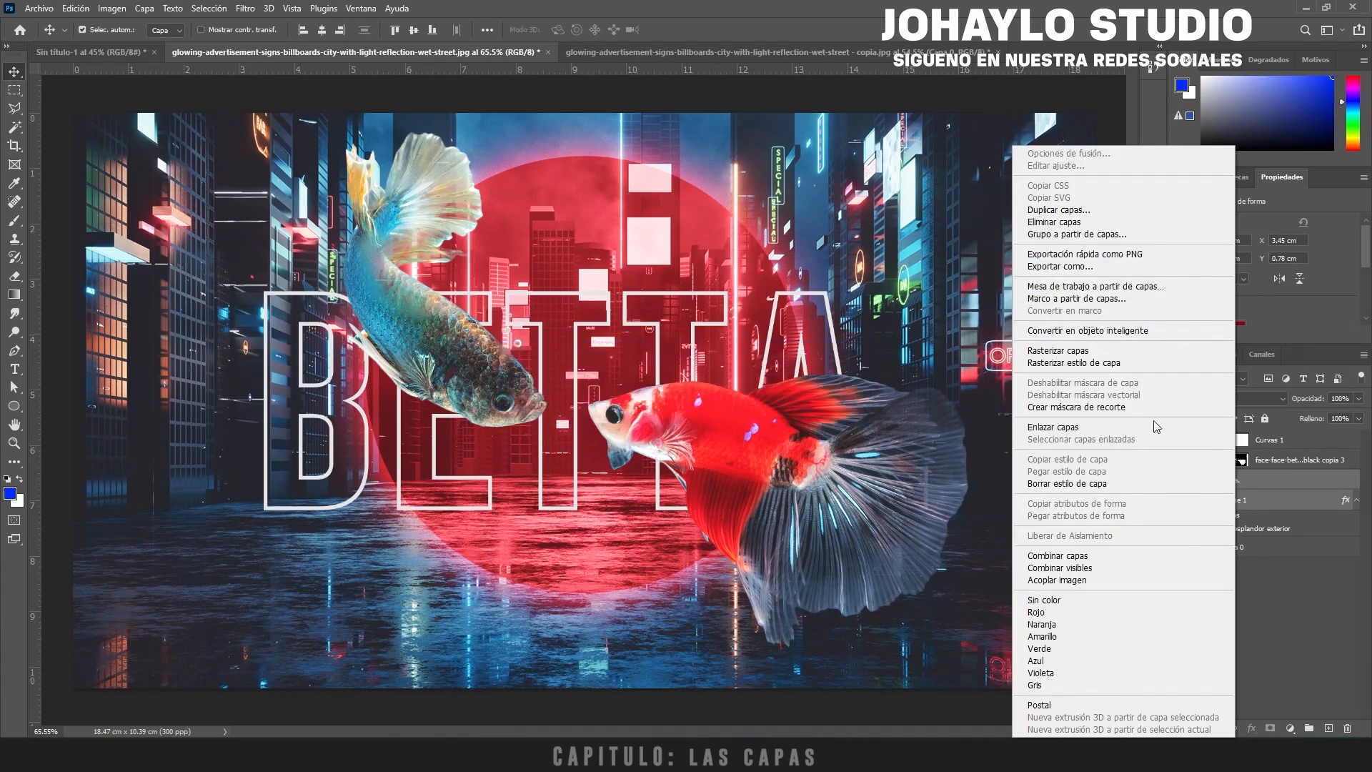
{"action": "left_click", "coordinate": [1051, 235]}
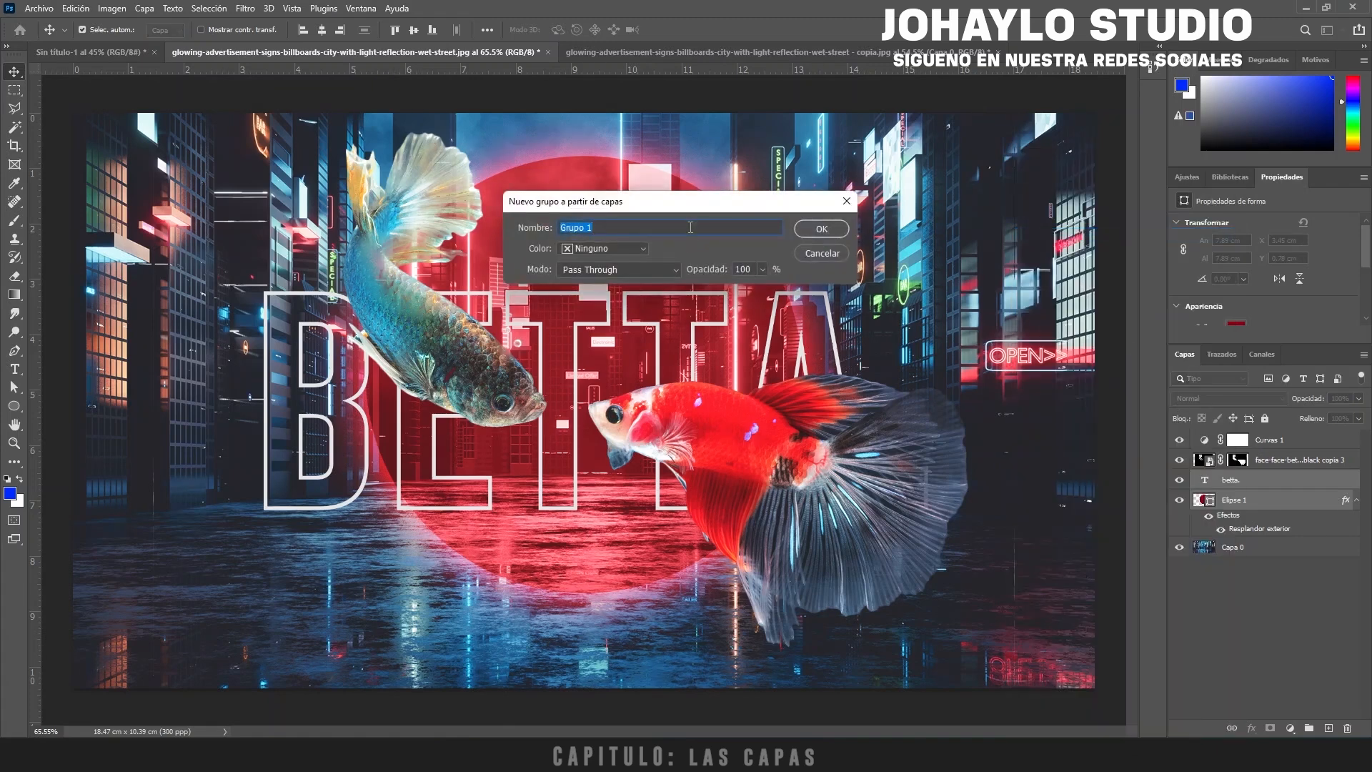
Step: Name the new group CIRCULO, give it the colour Naranja and create it
{"action": "left_click", "coordinate": [618, 248]}
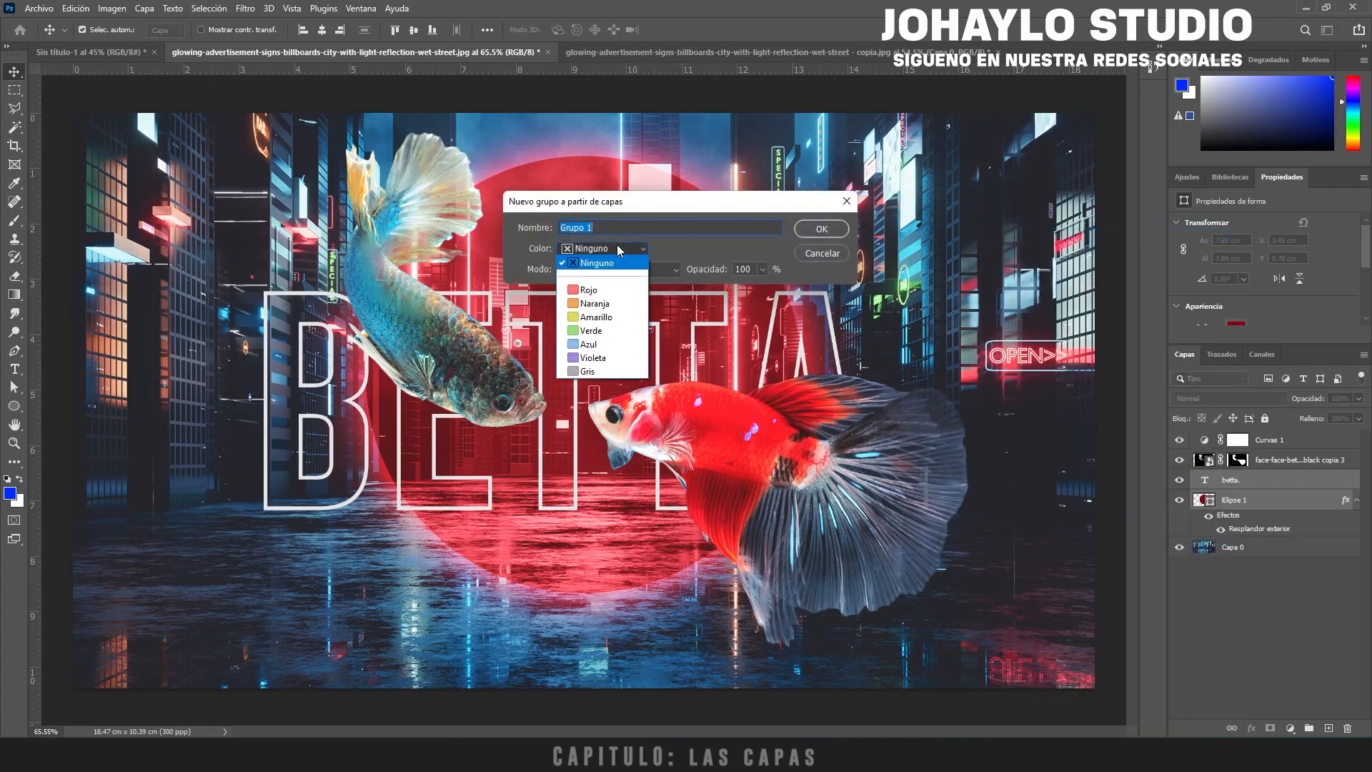
{"action": "left_click", "coordinate": [597, 286]}
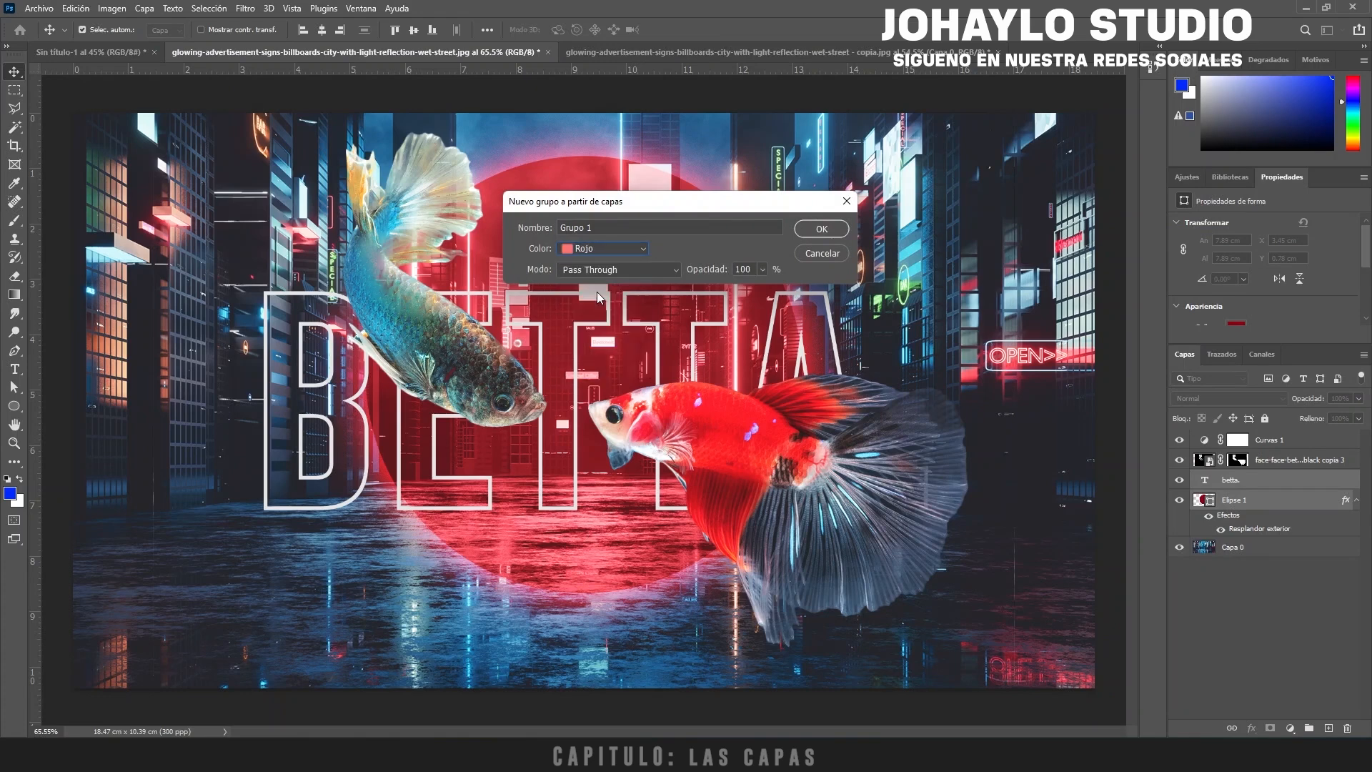
{"action": "left_click", "coordinate": [595, 251]}
{"action": "left_click", "coordinate": [585, 241]}
{"action": "left_click", "coordinate": [599, 264]}
{"action": "left_click", "coordinate": [696, 238]}
{"action": "left_click_drag", "start_coordinate": [636, 227], "coordinate": [418, 229]}
{"action": "type", "text": "CIRCULO"}
{"action": "key", "text": "Return"}
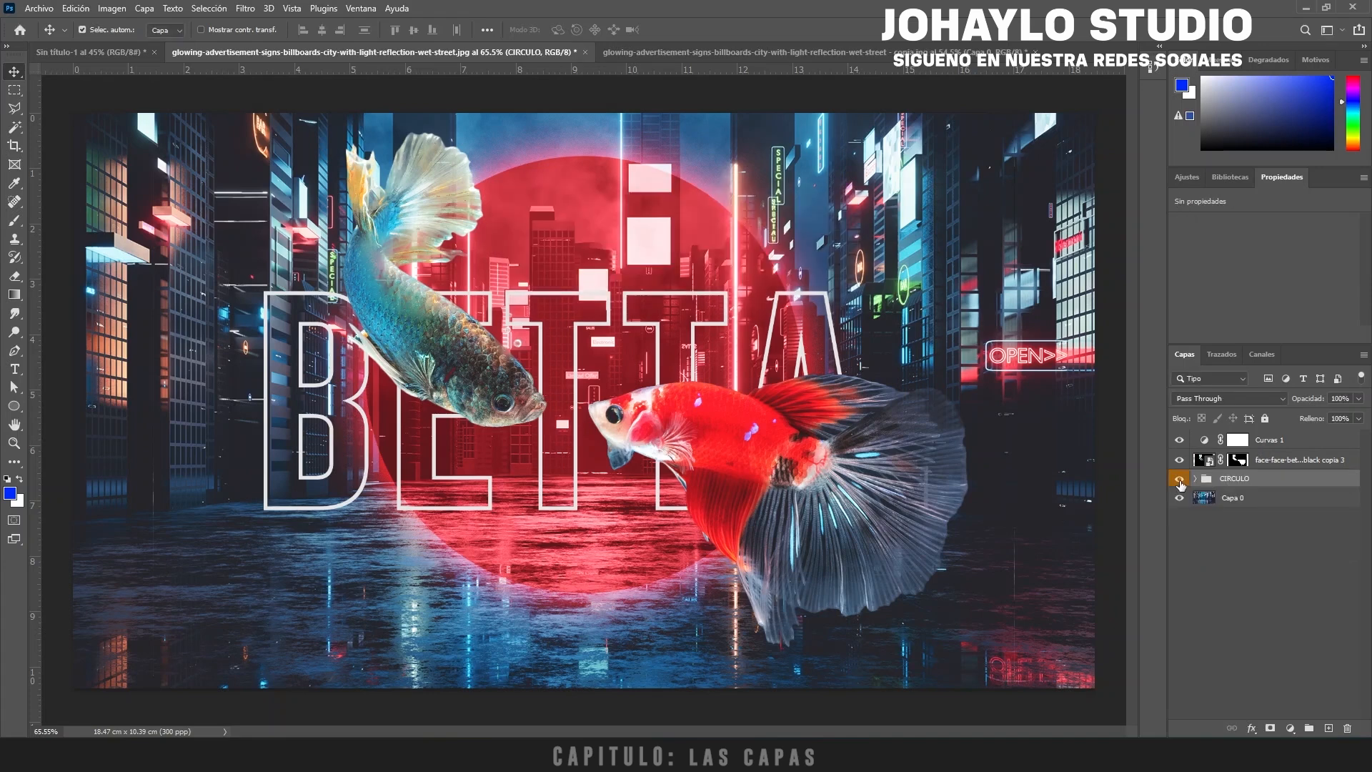
Step: Switch the visibility of the CIRCULO group off and on several times to compare, leaving the group shown
{"action": "left_click", "coordinate": [1179, 480]}
{"action": "left_click", "coordinate": [1180, 480]}
{"action": "left_click", "coordinate": [1180, 480]}
{"action": "left_click", "coordinate": [1180, 480]}
{"action": "left_click", "coordinate": [1180, 479]}
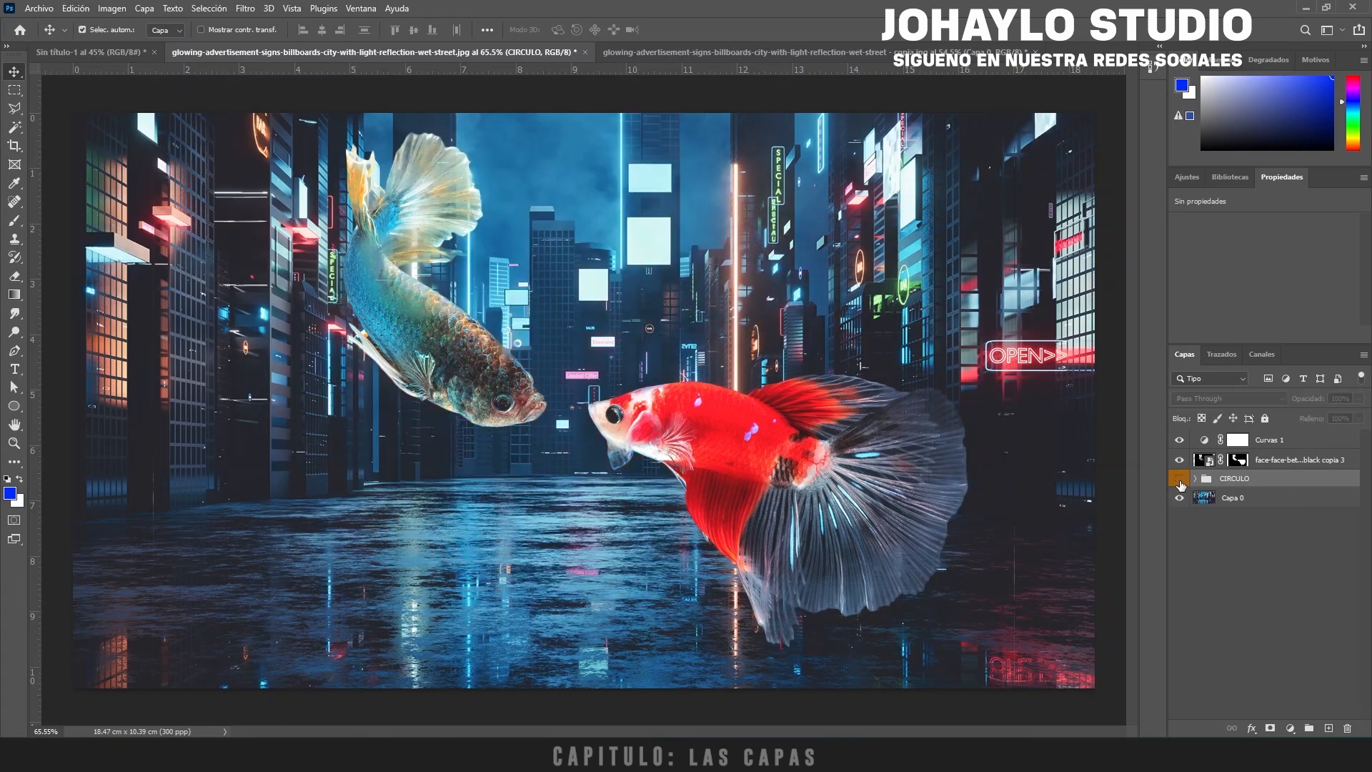
{"action": "left_click", "coordinate": [1180, 480]}
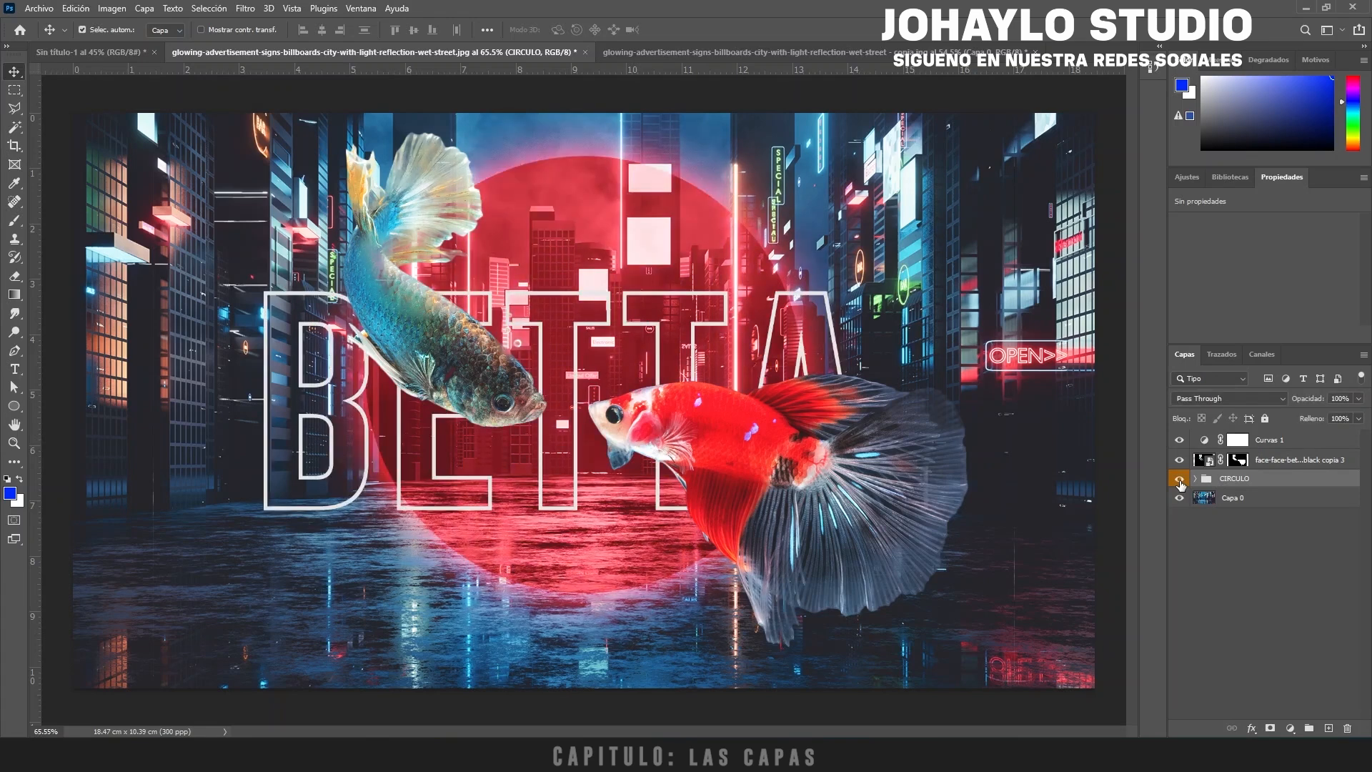
{"action": "left_click", "coordinate": [1179, 479]}
{"action": "left_click", "coordinate": [1180, 479]}
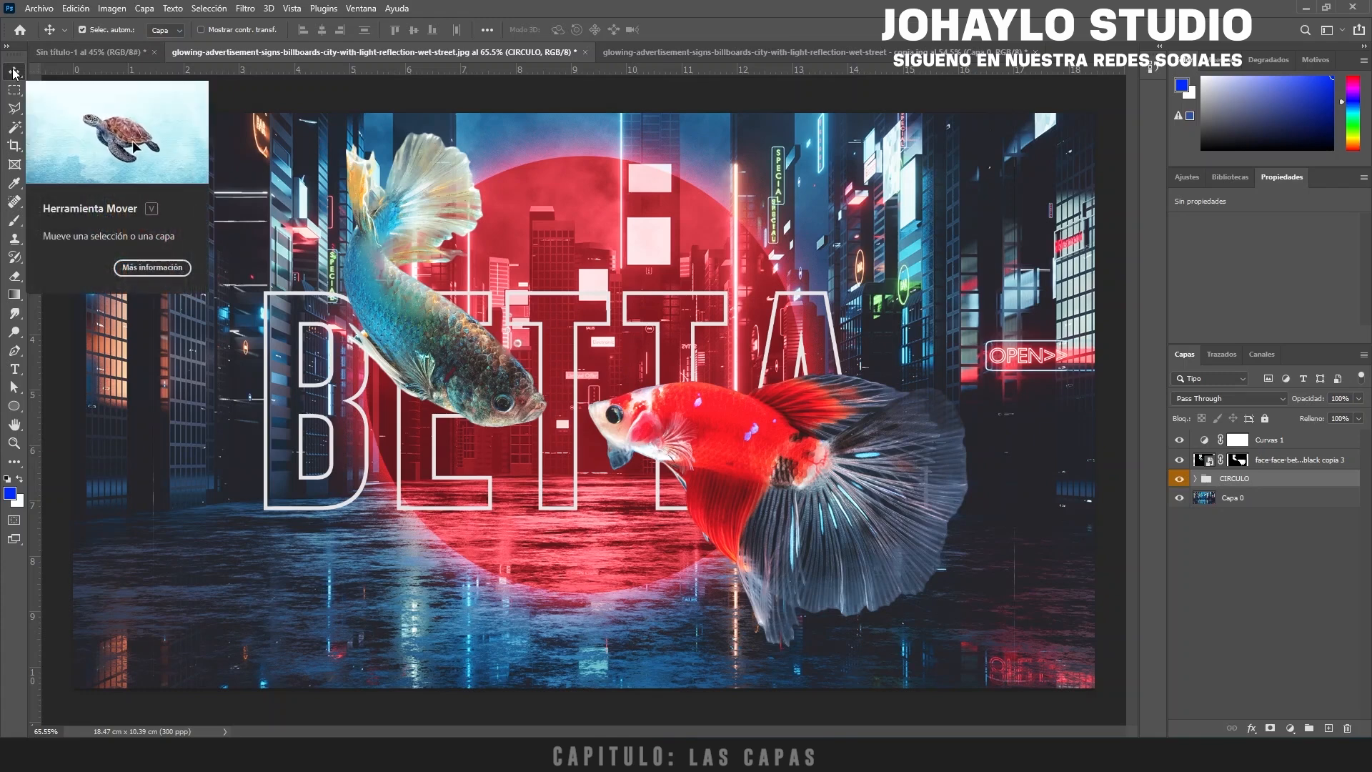
Step: Set the Move tool's auto-select to Grupo, shift the CIRCULO group slightly on the canvas and undo the move
{"action": "left_click", "coordinate": [166, 33]}
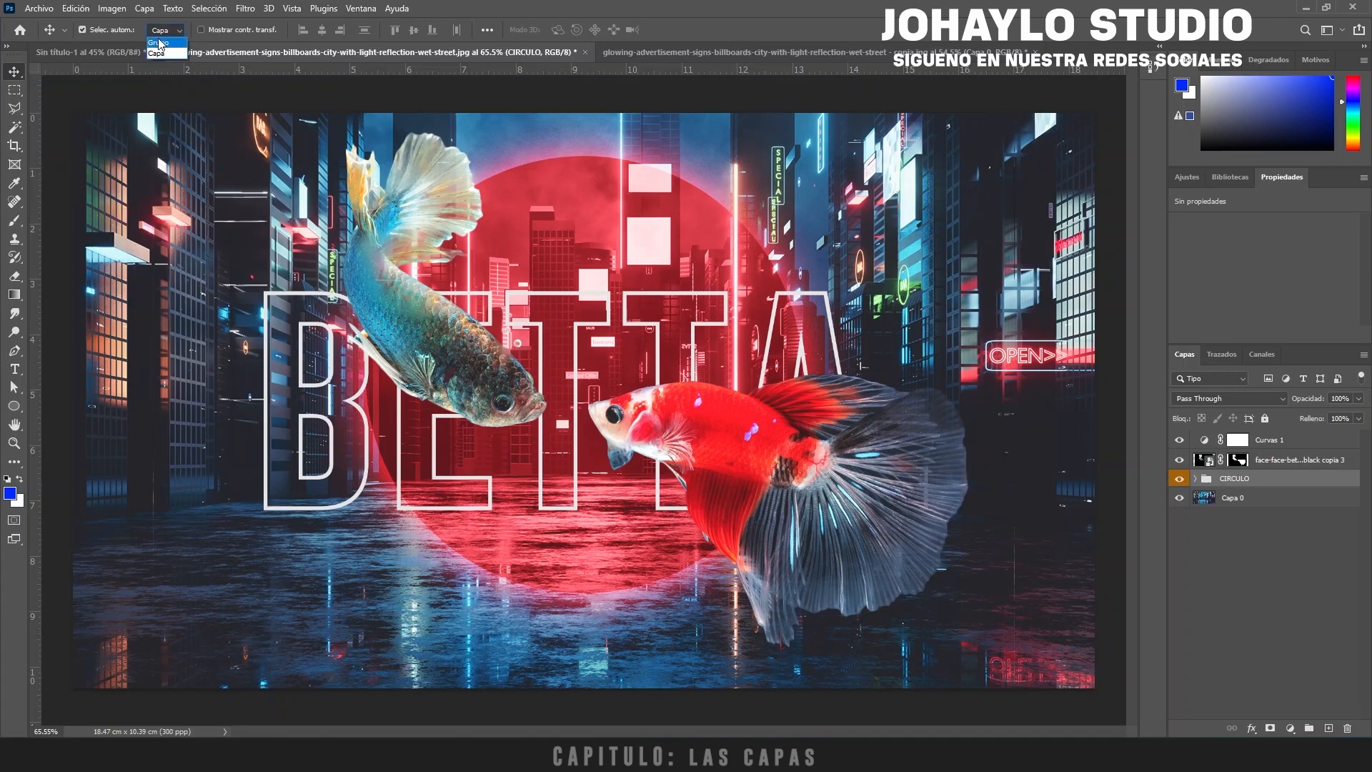
{"action": "left_click", "coordinate": [159, 43]}
{"action": "mouse_move", "coordinate": [816, 236]}
{"action": "left_mouse_down"}
{"action": "mouse_move", "coordinate": [690, 235]}
{"action": "mouse_move", "coordinate": [624, 213]}
{"action": "mouse_move", "coordinate": [872, 214]}
{"action": "mouse_move", "coordinate": [401, 229]}
{"action": "mouse_move", "coordinate": [643, 214]}
{"action": "mouse_move", "coordinate": [801, 224]}
{"action": "left_mouse_up"}
{"action": "key", "text": "ctrl+z"}
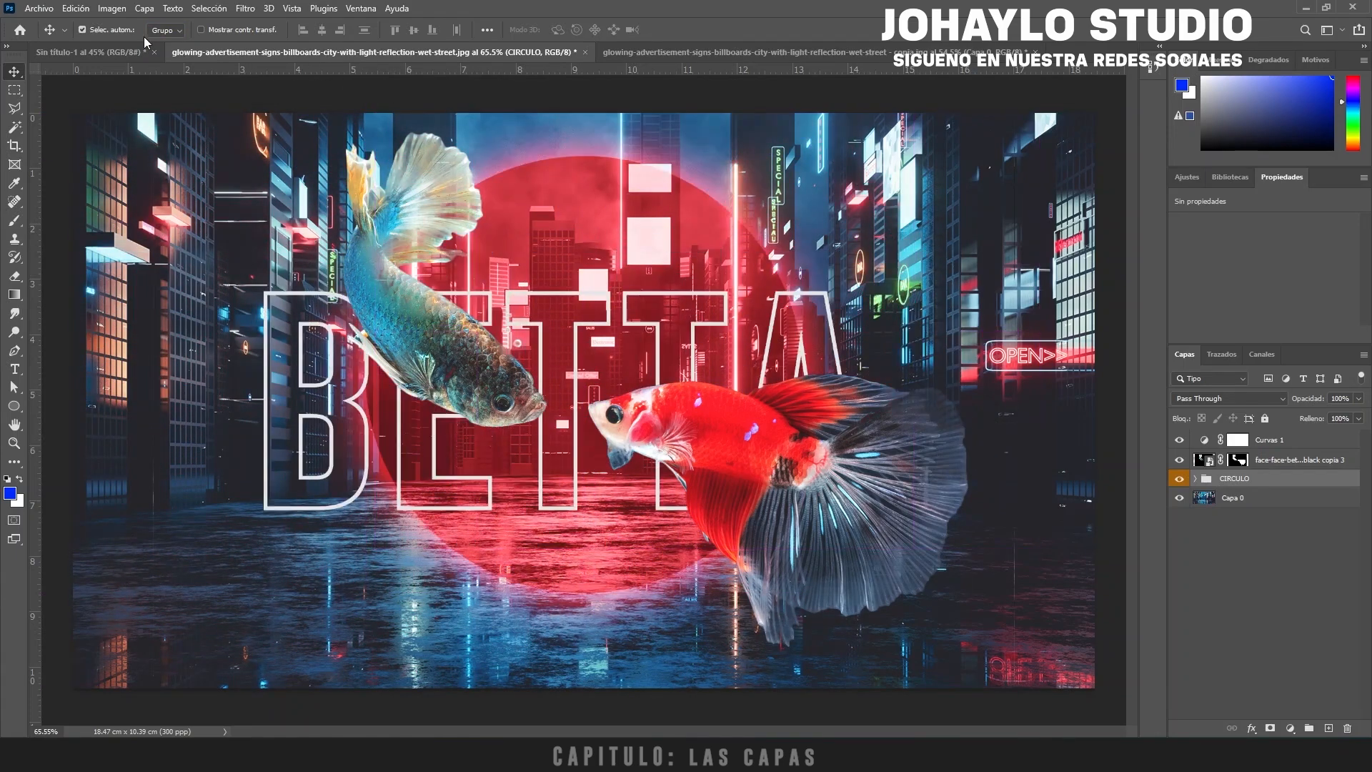
Step: Set auto-select to Capa, move the red circle alone to about X 10.99 cm, Y 0.38 cm and undo the move
{"action": "left_click", "coordinate": [168, 30]}
{"action": "left_click", "coordinate": [162, 56]}
{"action": "left_click_drag", "start_coordinate": [704, 203], "coordinate": [934, 202]}
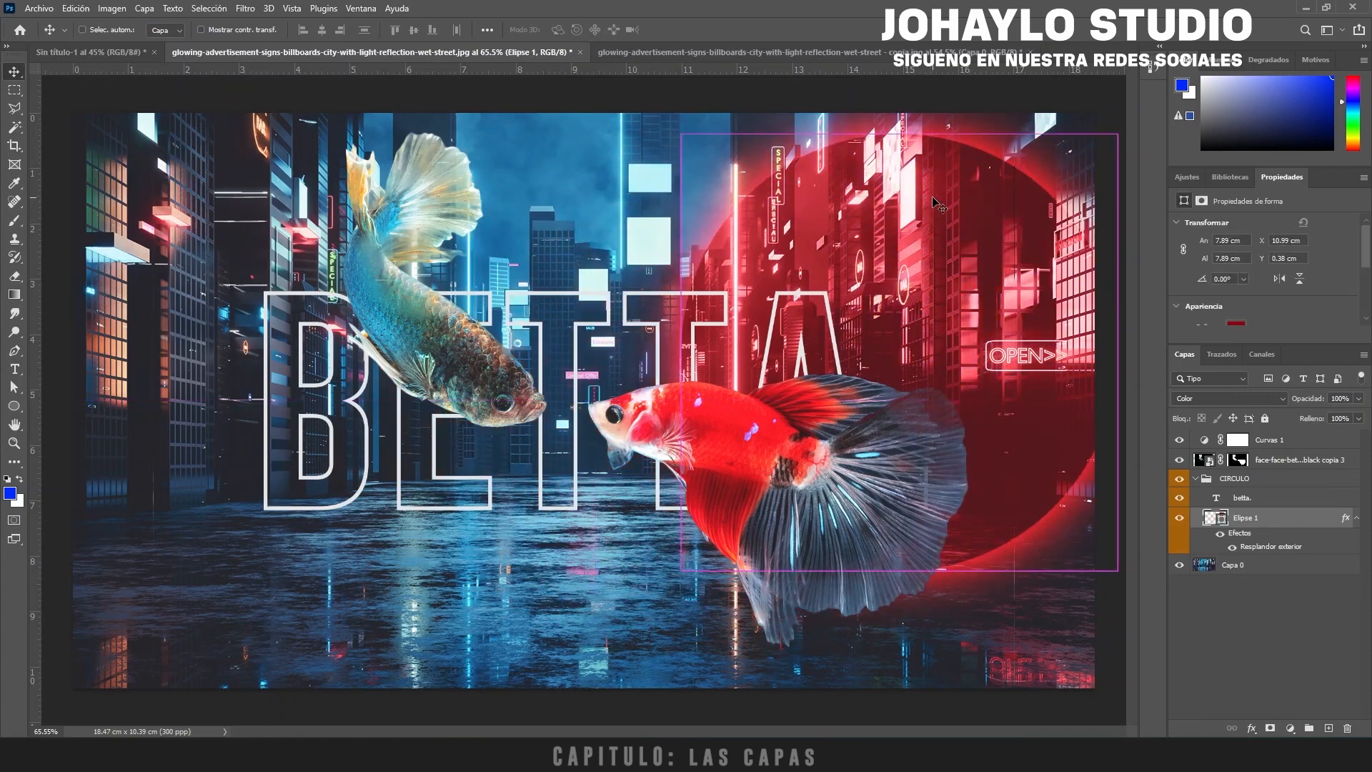
{"action": "key", "text": "ctrl+z"}
Step: With auto-select set to Grupo, move the circle and BETTA text together to the right, undo it, and return auto-select to Capa
{"action": "left_click", "coordinate": [165, 30]}
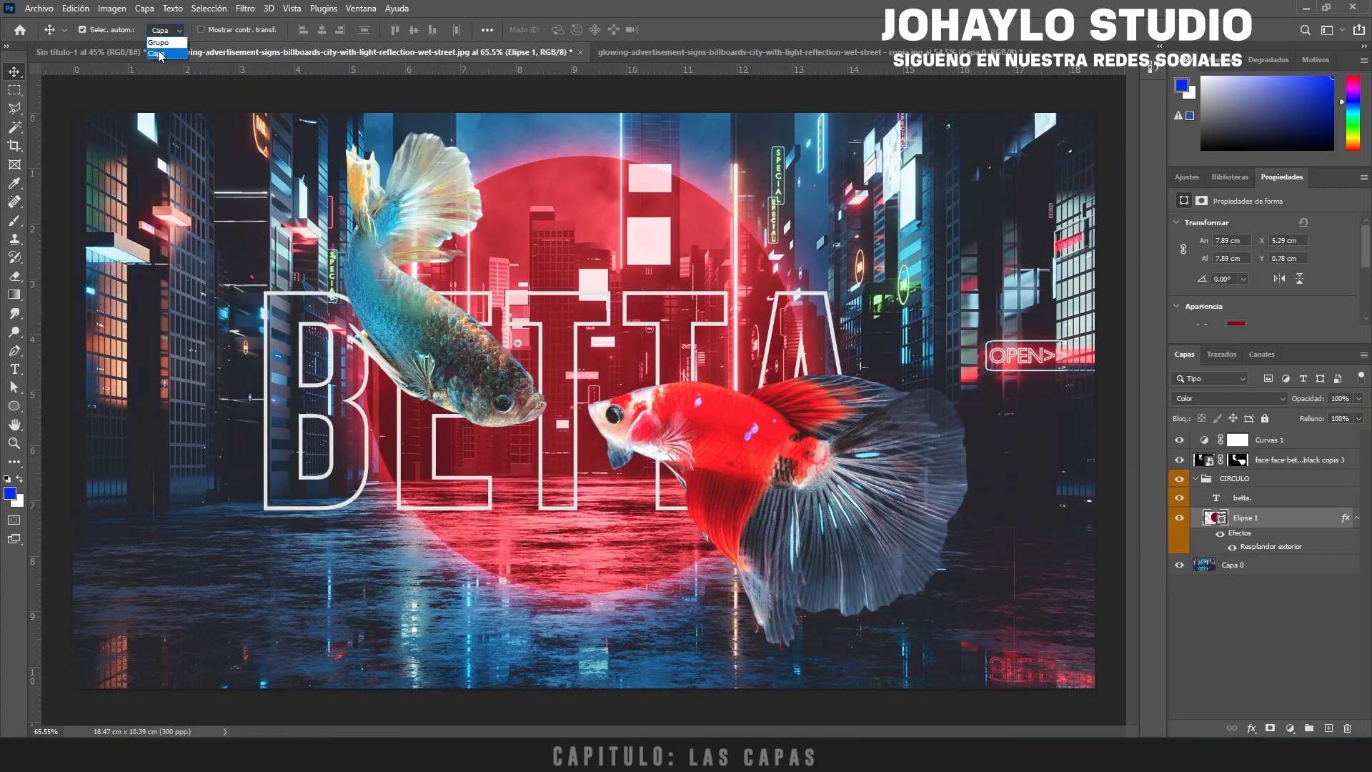
{"action": "left_click", "coordinate": [158, 43]}
{"action": "left_click_drag", "start_coordinate": [658, 227], "coordinate": [843, 225]}
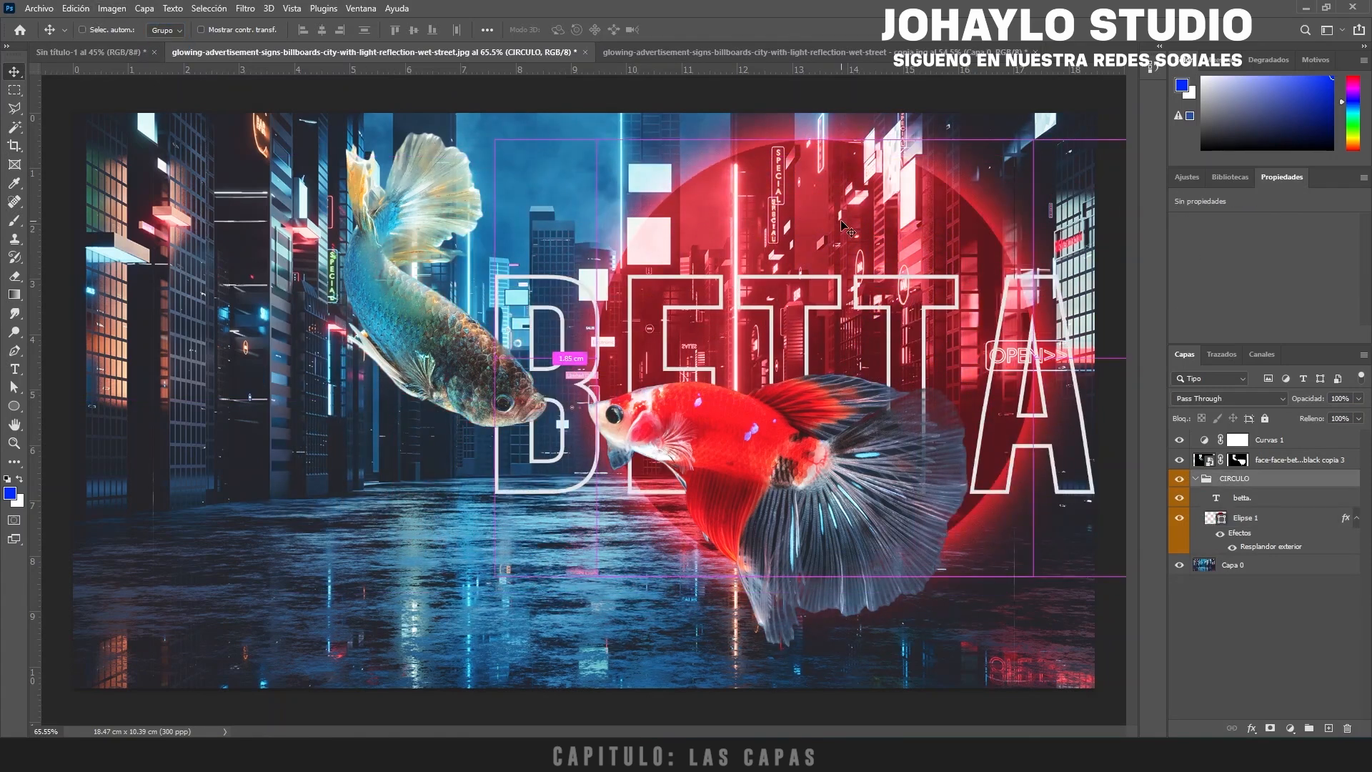
{"action": "key", "text": "ctrl+z"}
{"action": "left_click", "coordinate": [164, 30]}
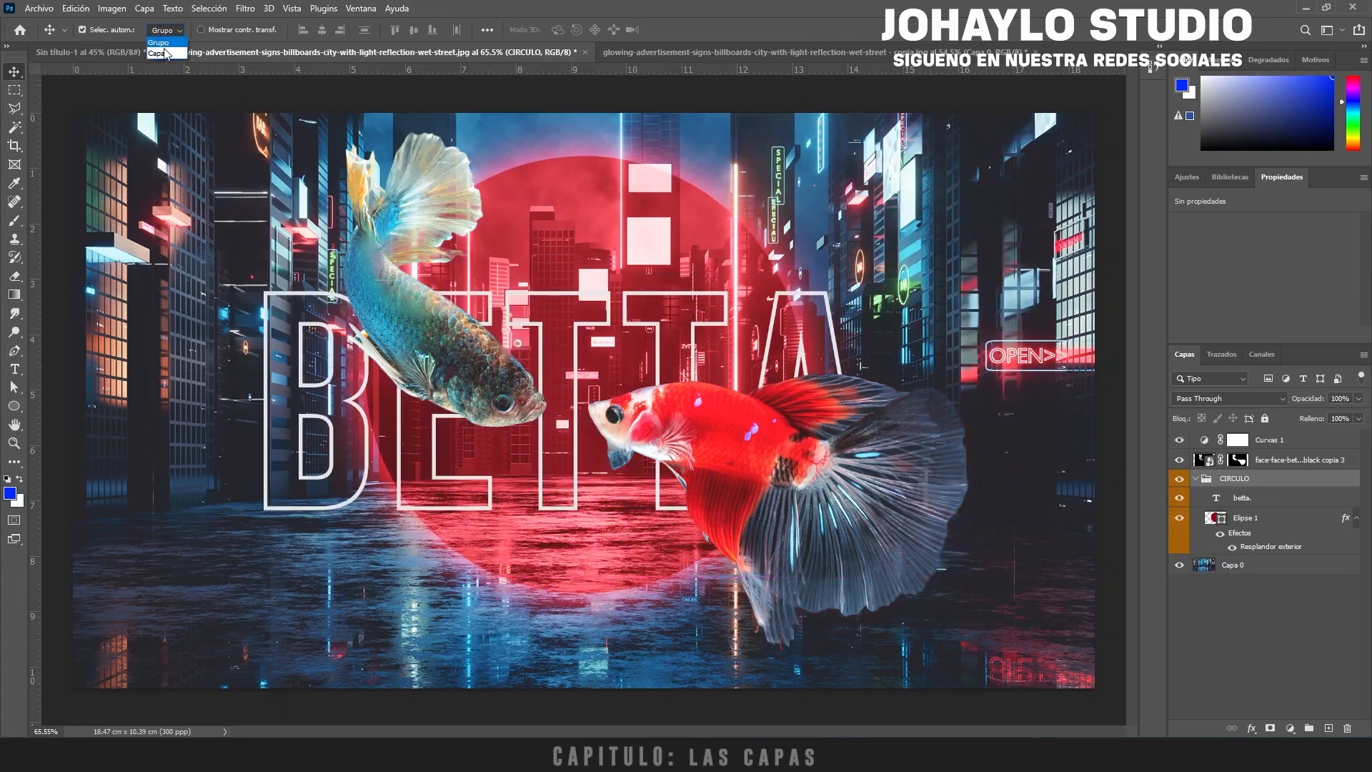
{"action": "left_click", "coordinate": [156, 53]}
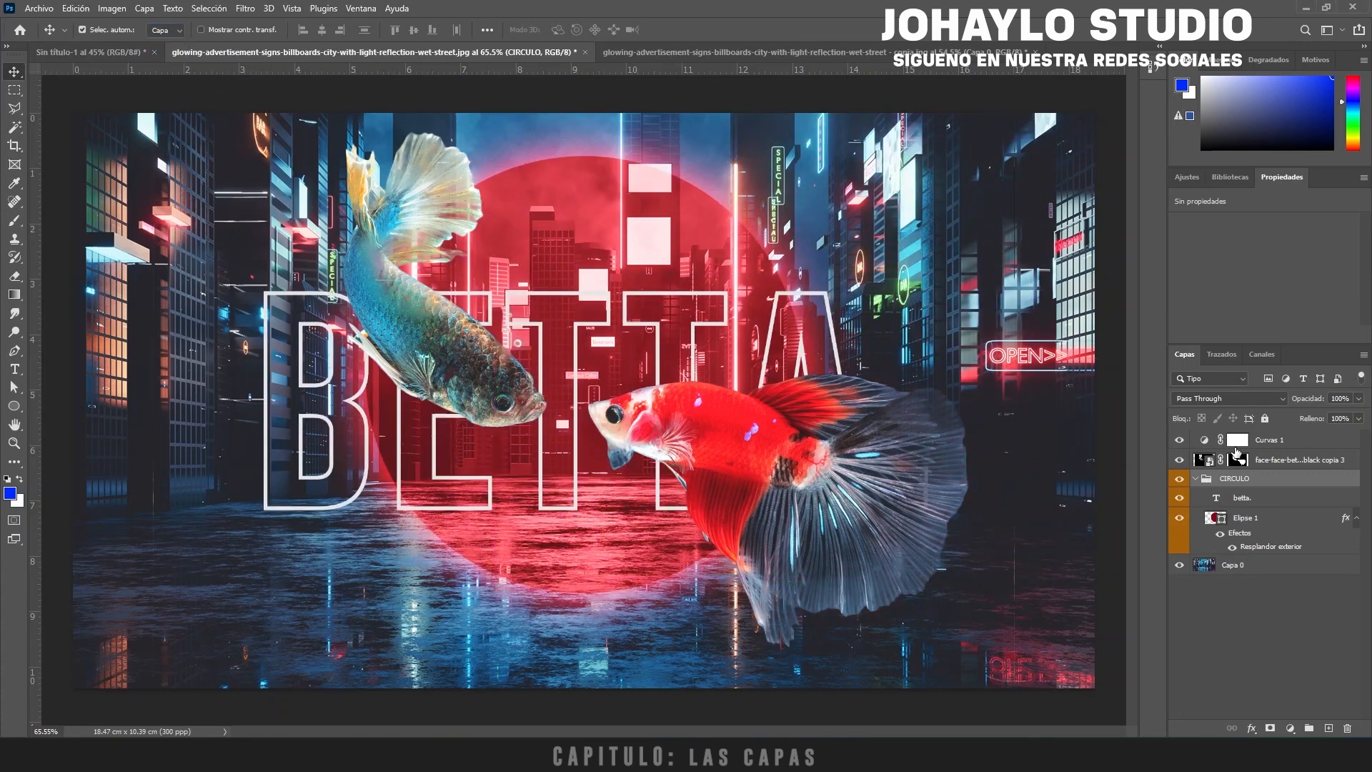
Step: Duplicate the fish layer ending in copia 3 within the same document, keeping the suggested name
{"action": "left_click", "coordinate": [1297, 446]}
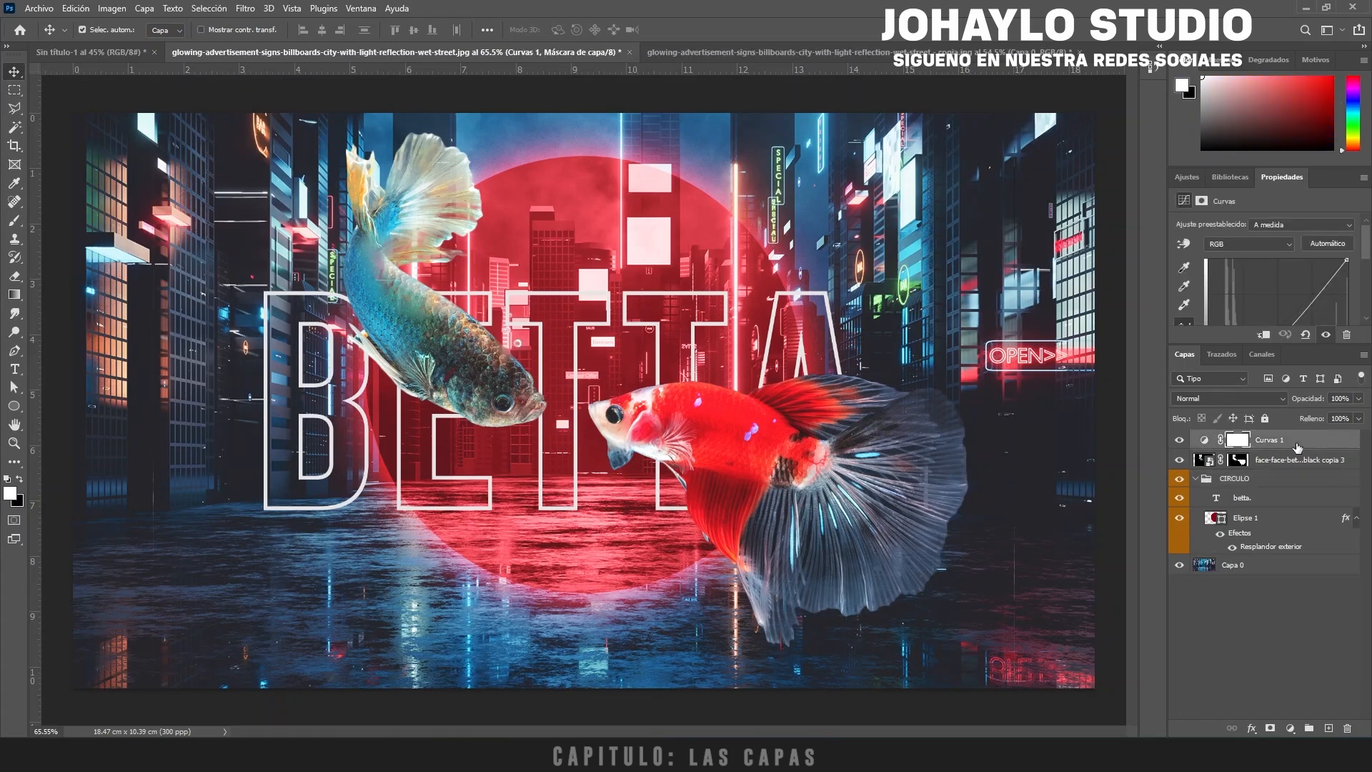
{"action": "left_click", "coordinate": [1284, 451]}
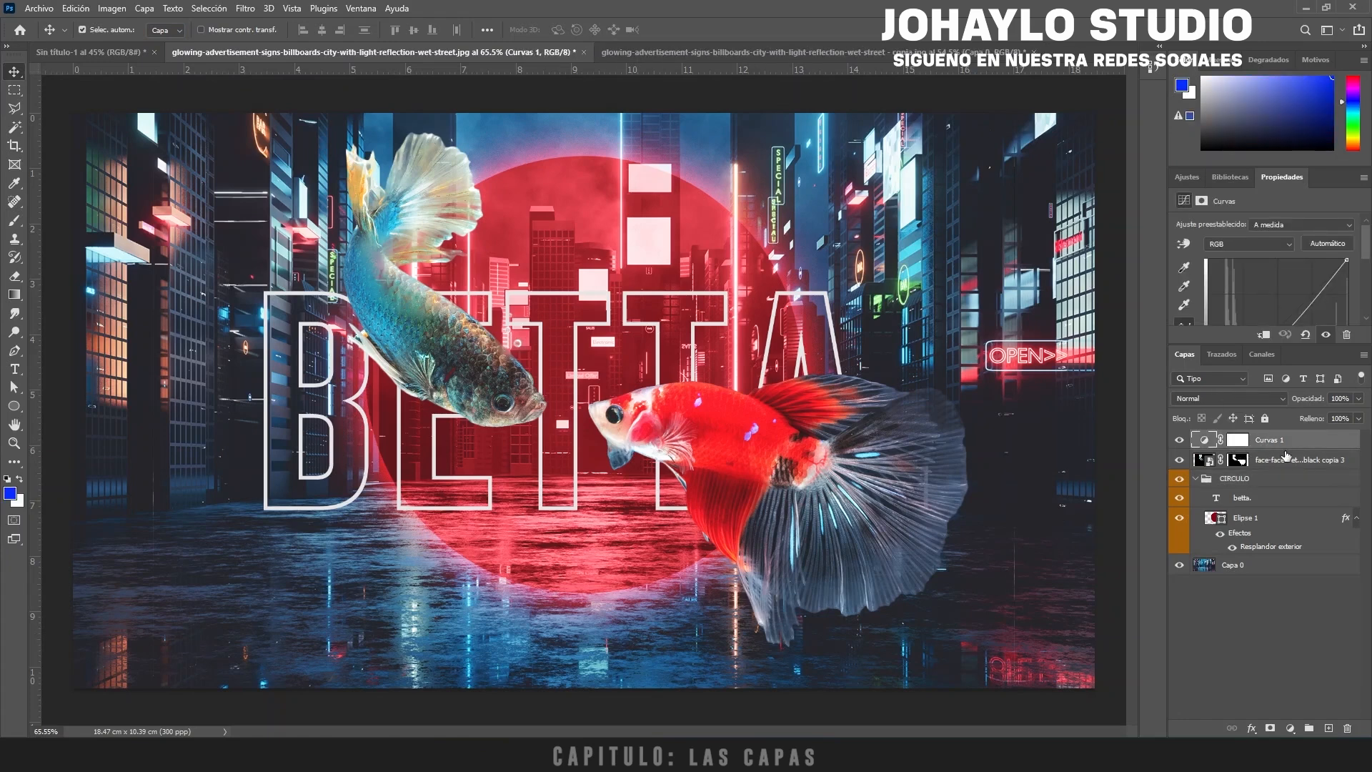
{"action": "left_click", "coordinate": [1276, 465]}
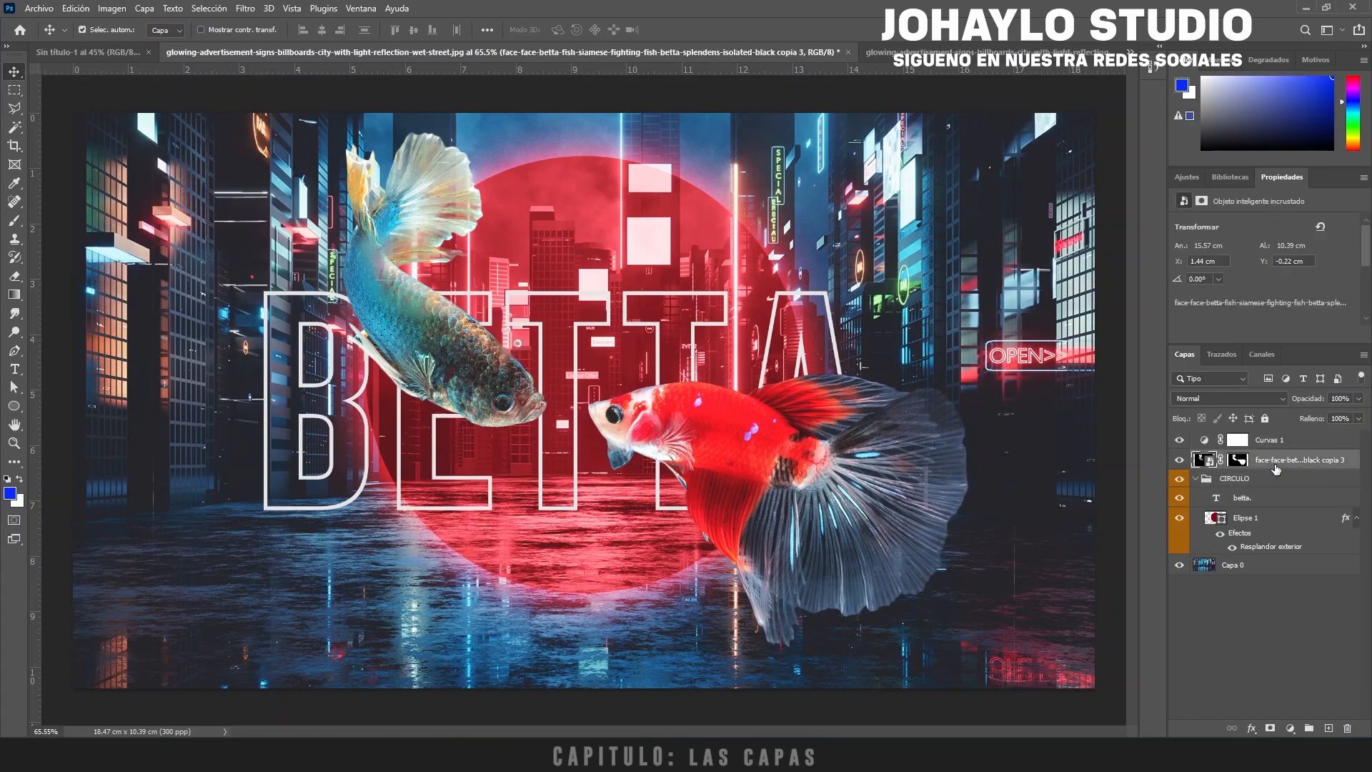
{"action": "left_click", "coordinate": [1252, 523]}
{"action": "left_click", "coordinate": [1271, 463]}
{"action": "scroll", "coordinate": [429, 332], "scroll_direction": "up", "scroll_amount": 5}
{"action": "scroll", "coordinate": [427, 328], "scroll_direction": "down", "scroll_amount": 5}
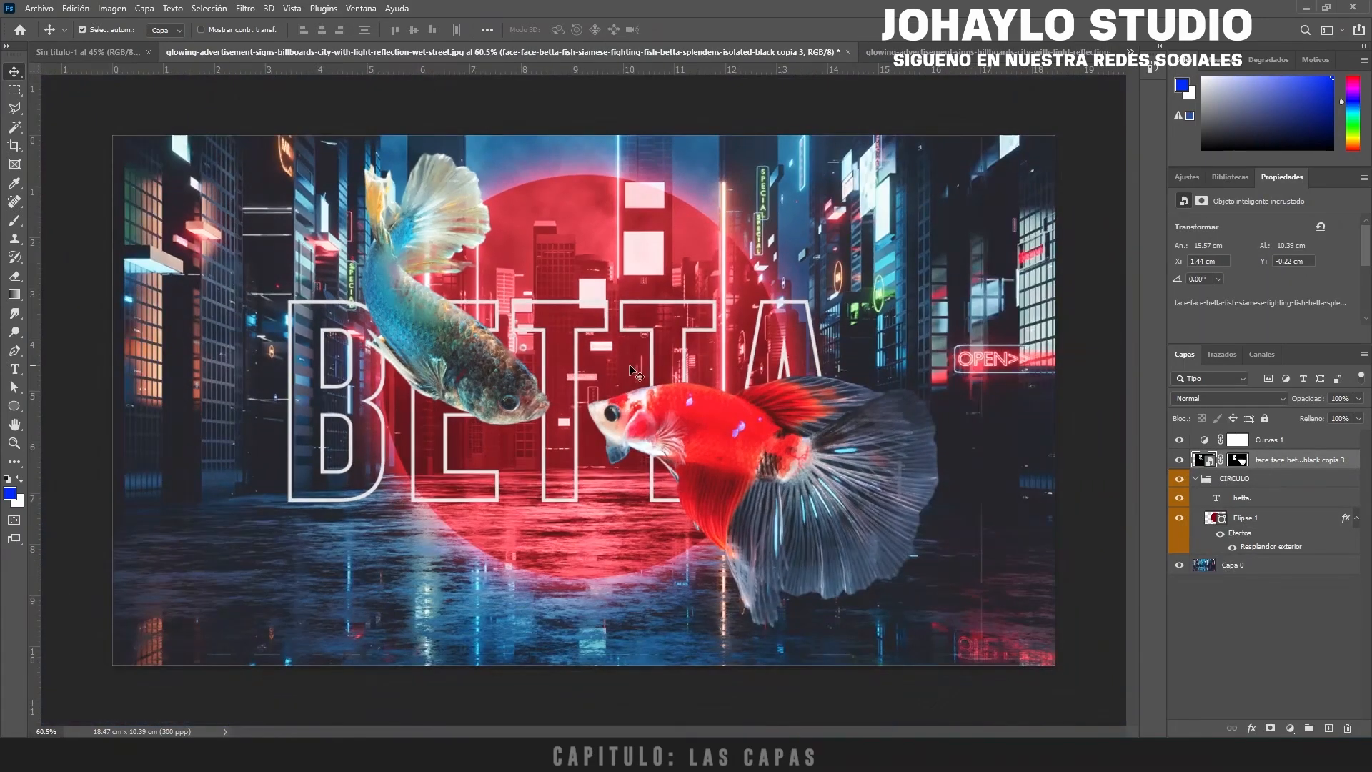
{"action": "key", "text": "ctrl"}
{"action": "right_click", "coordinate": [1278, 460]}
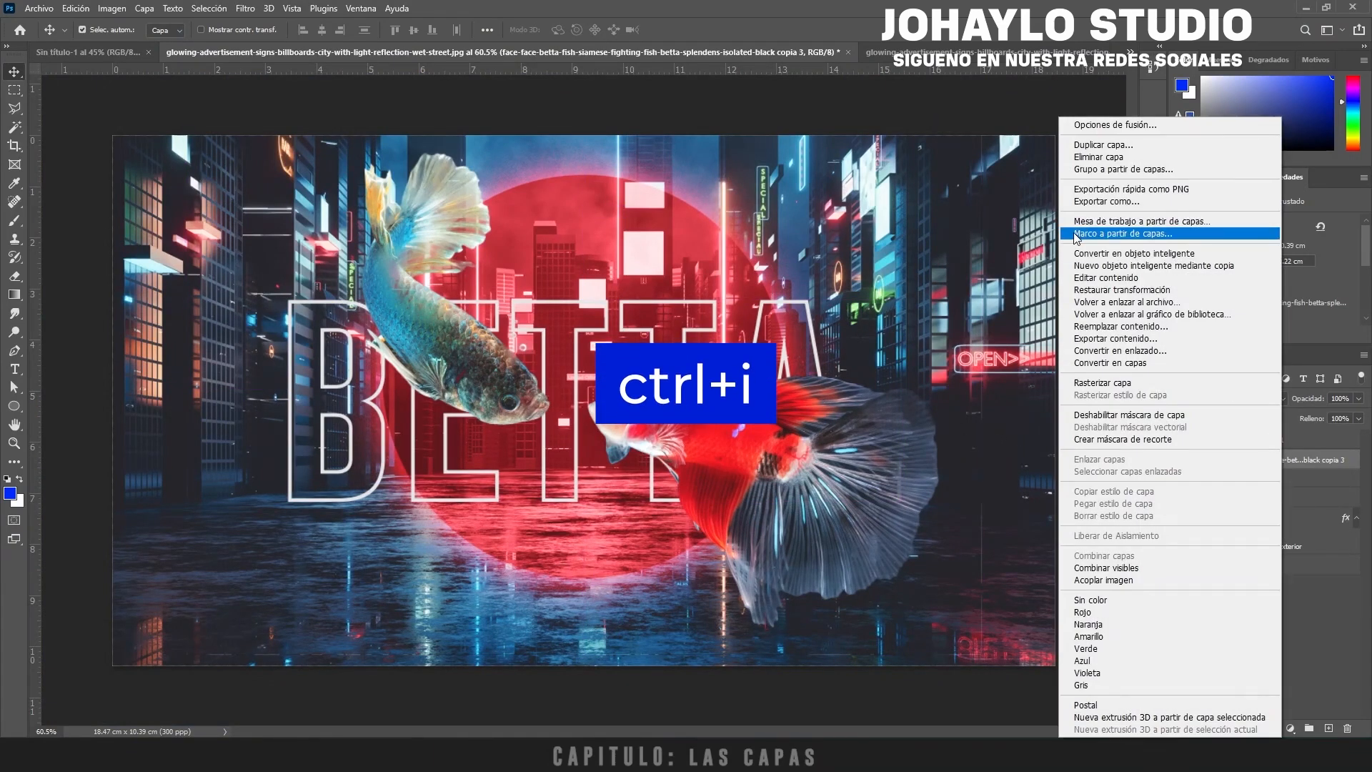
{"action": "left_click", "coordinate": [1093, 146]}
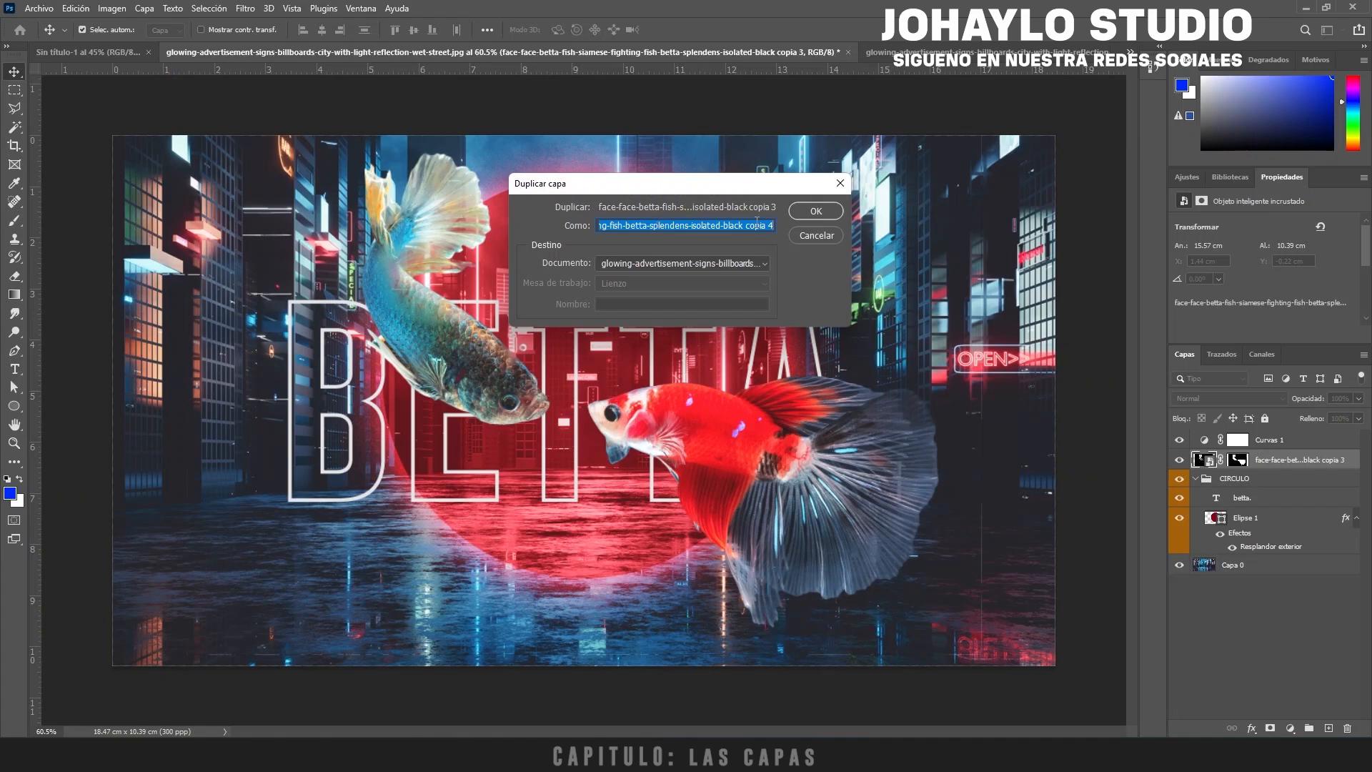
{"action": "left_click", "coordinate": [810, 211]}
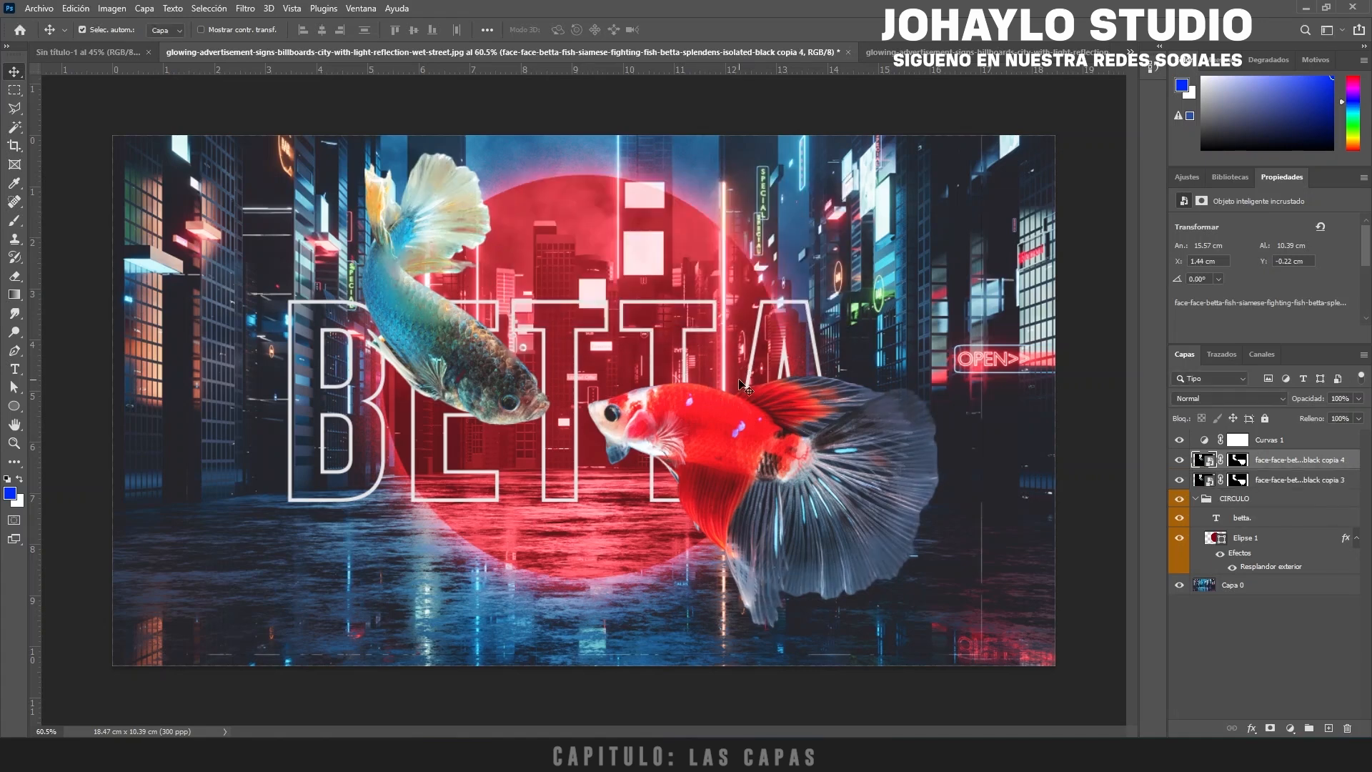
Step: Shift the duplicated fish slightly, undo the move and delete the fish layer ending in copia 4
{"action": "left_click_drag", "start_coordinate": [713, 437], "coordinate": [683, 374]}
{"action": "key", "text": "ctrl+z"}
{"action": "scroll", "coordinate": [598, 376], "scroll_direction": "up", "scroll_amount": 1}
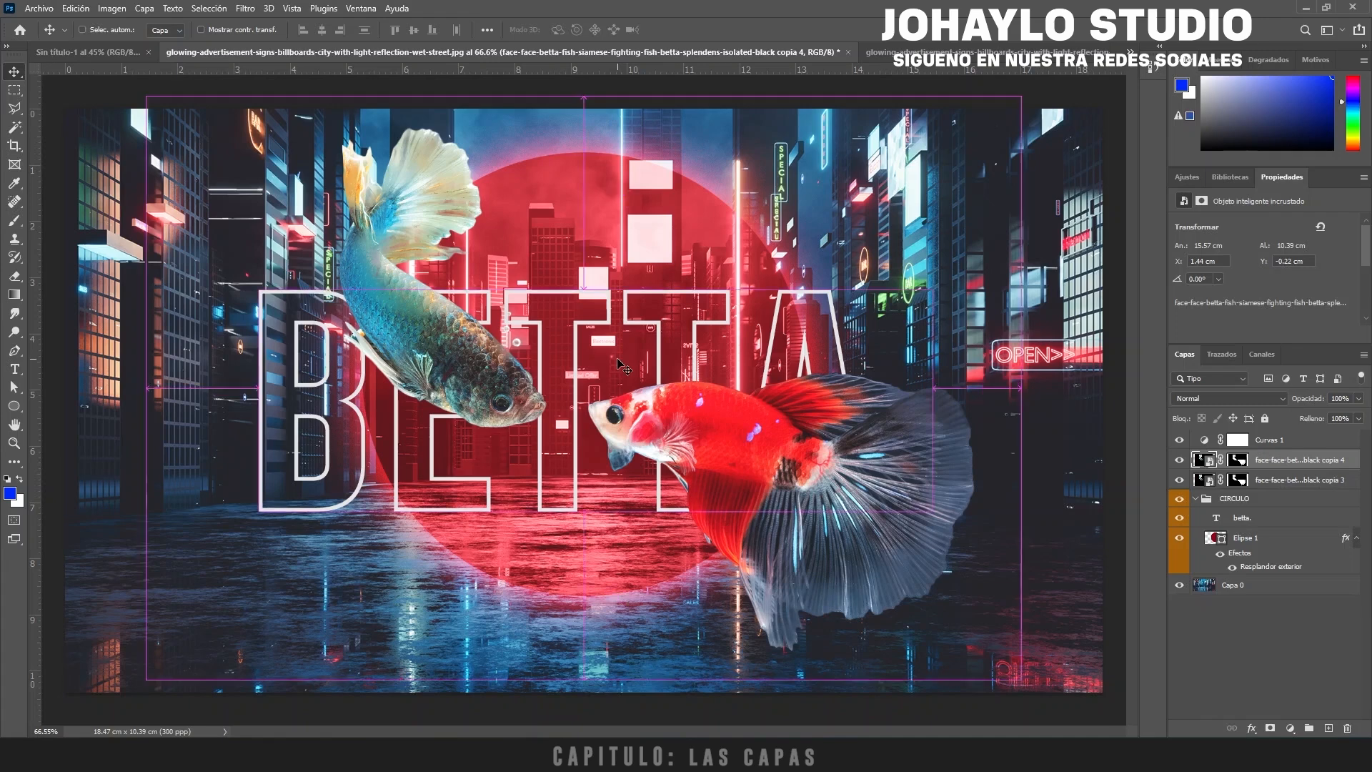
{"action": "key", "text": "Delete"}
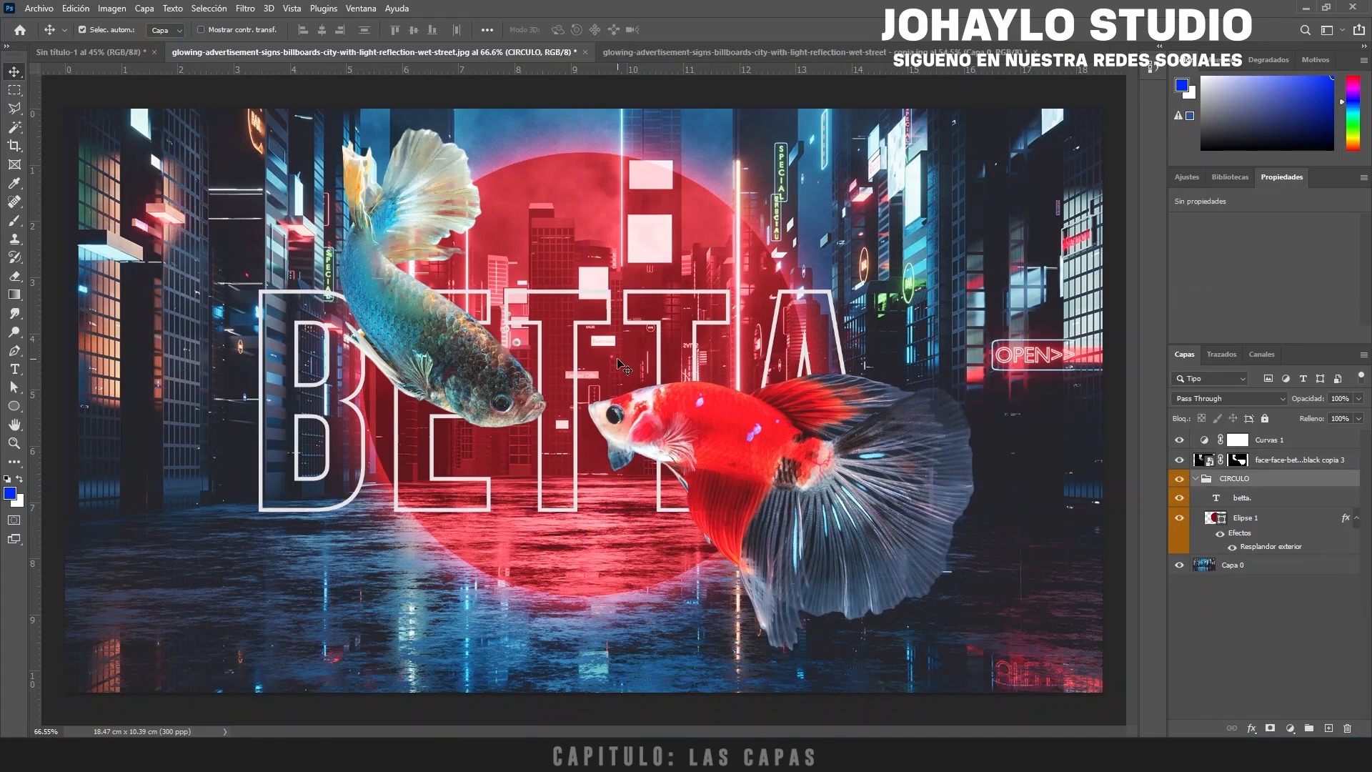
Step: Duplicate the fish layer ending in copia 3 again and move the duplicate to about X 3.75 cm, Y -3.25 cm
{"action": "left_click", "coordinate": [1292, 464]}
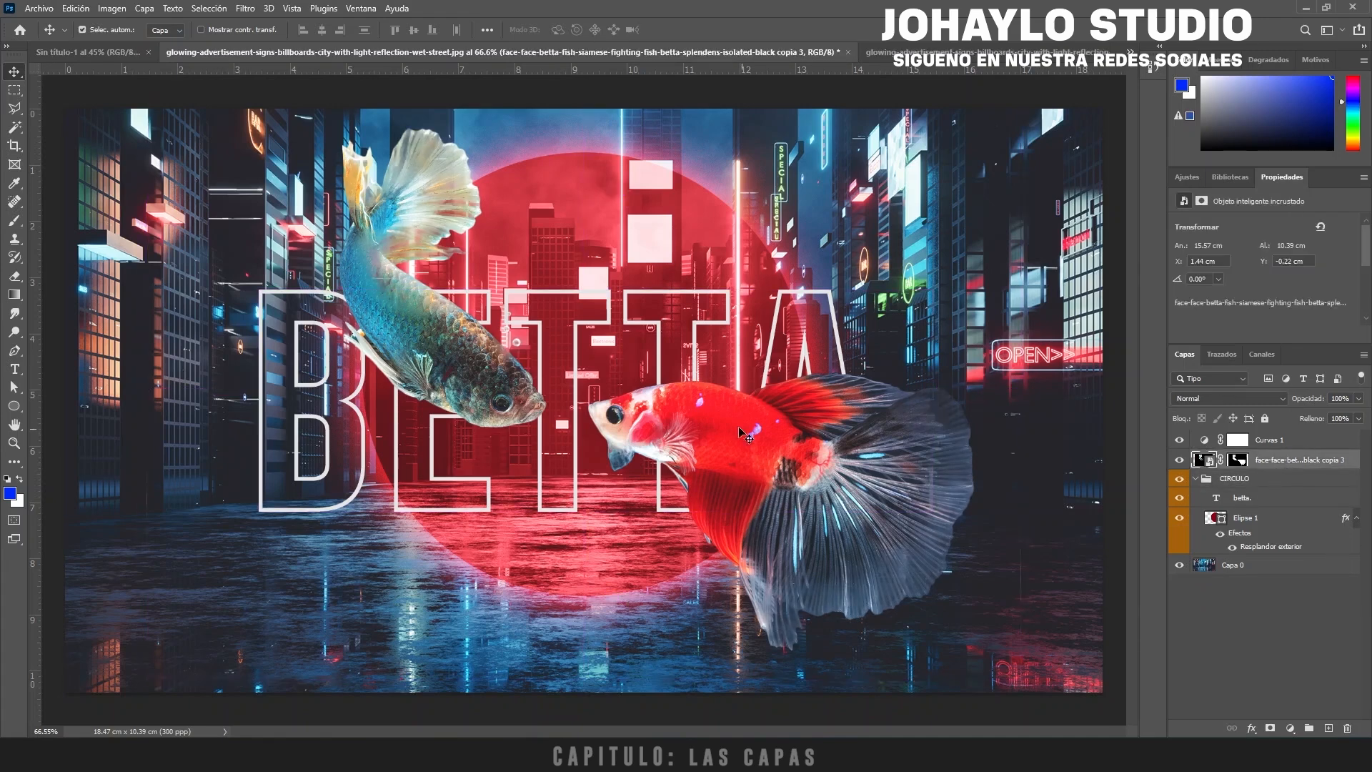
{"action": "key", "text": "ctrl+j"}
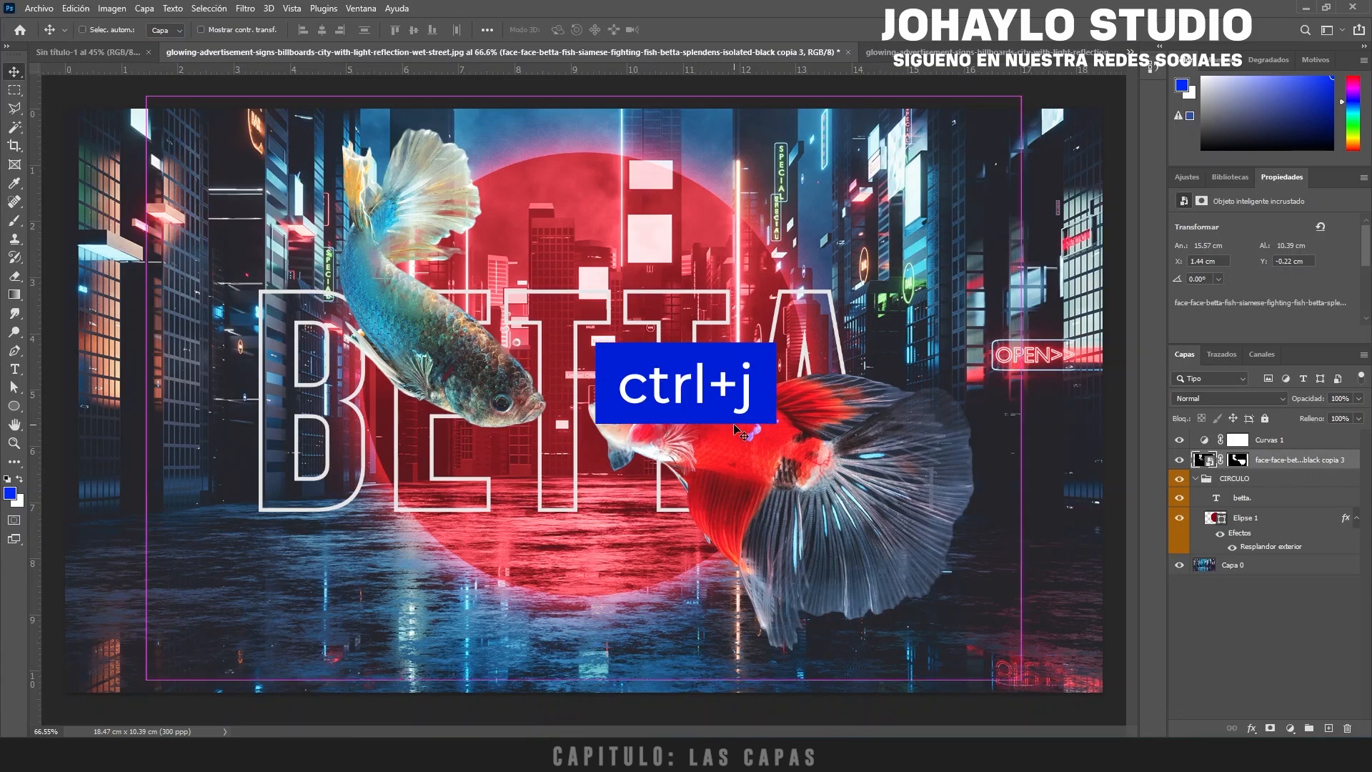
{"action": "left_click_drag", "start_coordinate": [736, 430], "coordinate": [1044, 298]}
{"action": "key", "text": "ctrl+z"}
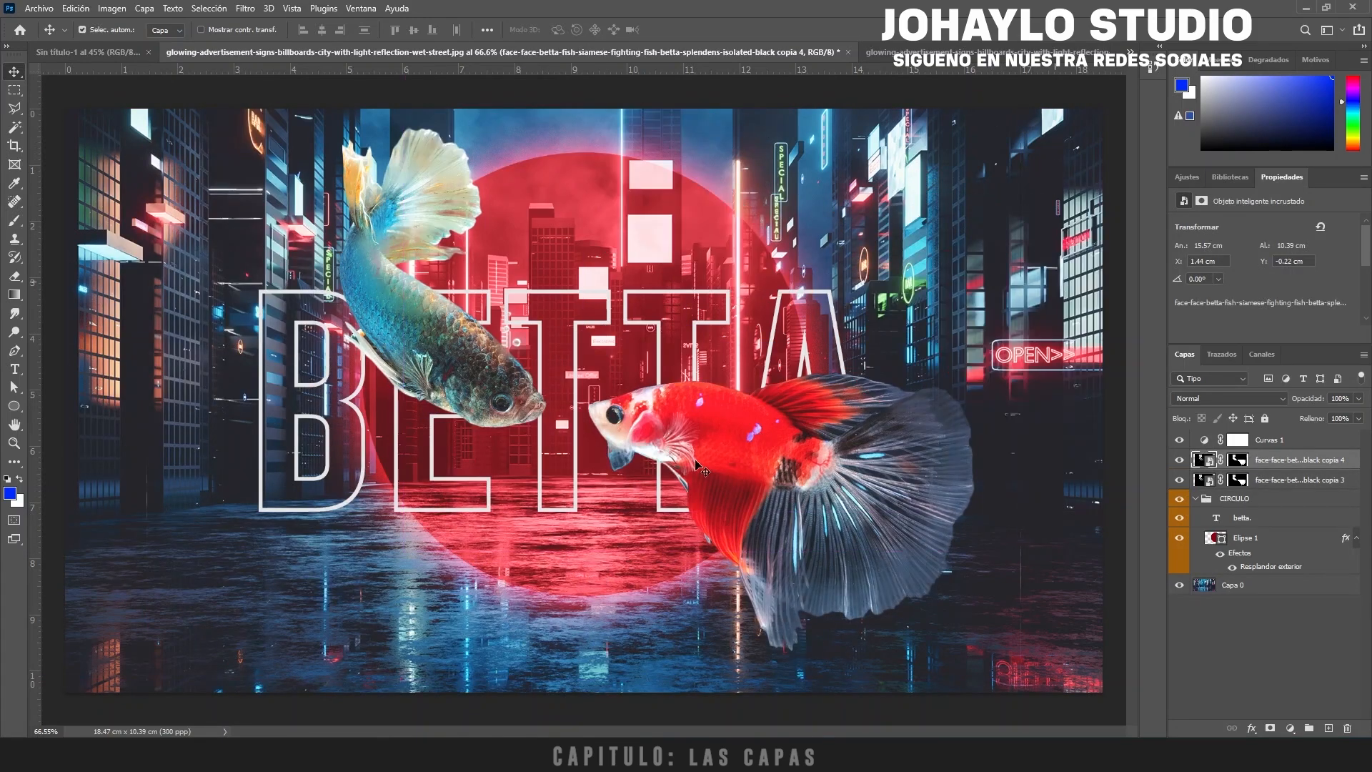
{"action": "left_click_drag", "start_coordinate": [720, 432], "coordinate": [862, 267]}
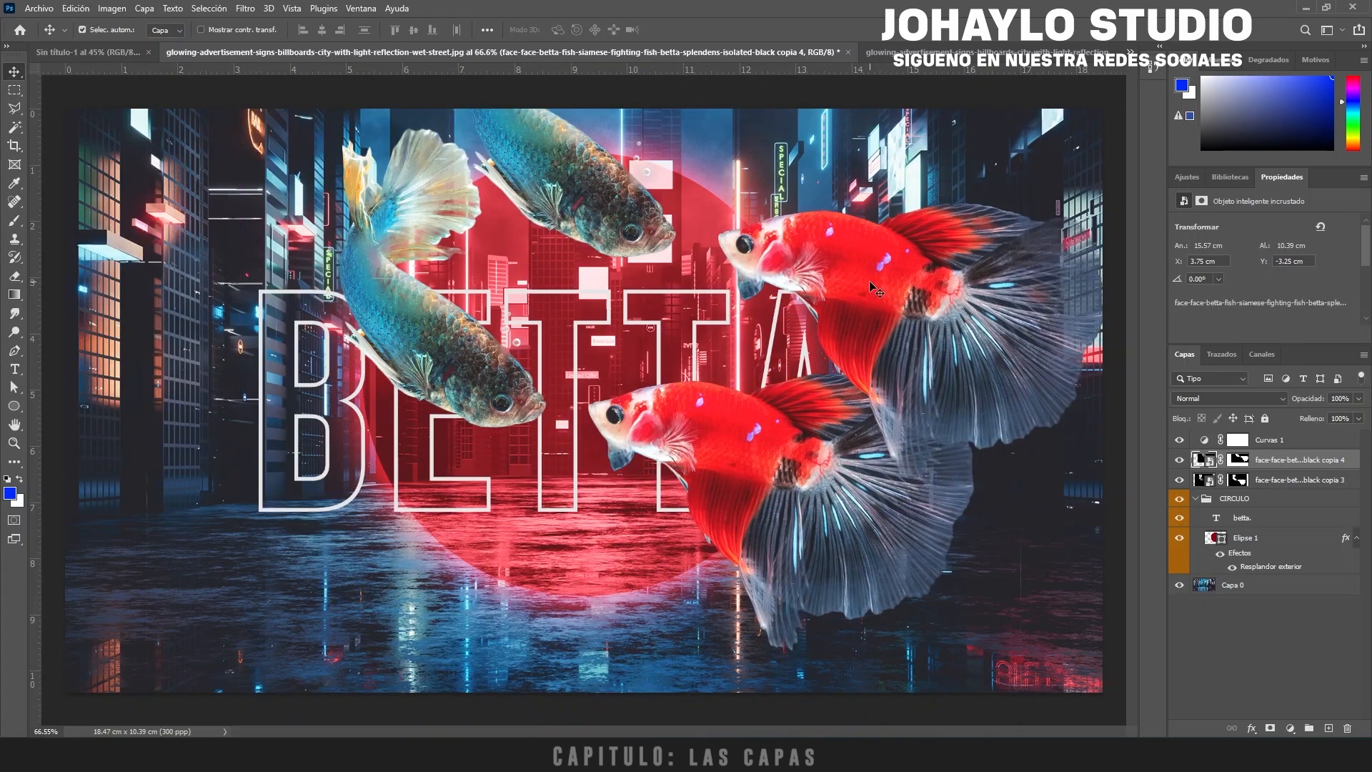
Step: Delete the duplicated copia 4 fish layer, undo the deletion, and delete that layer again
{"action": "right_click", "coordinate": [1279, 464]}
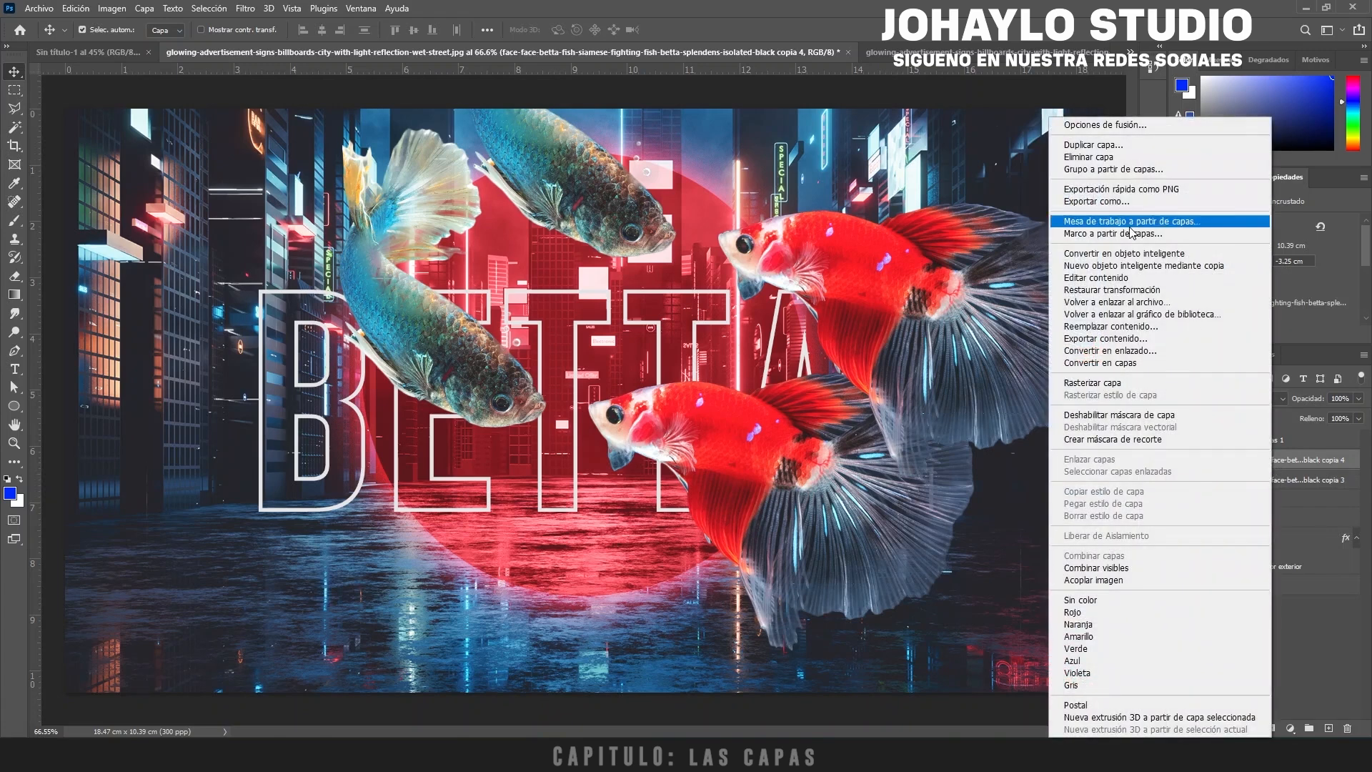
{"action": "left_click", "coordinate": [1109, 157]}
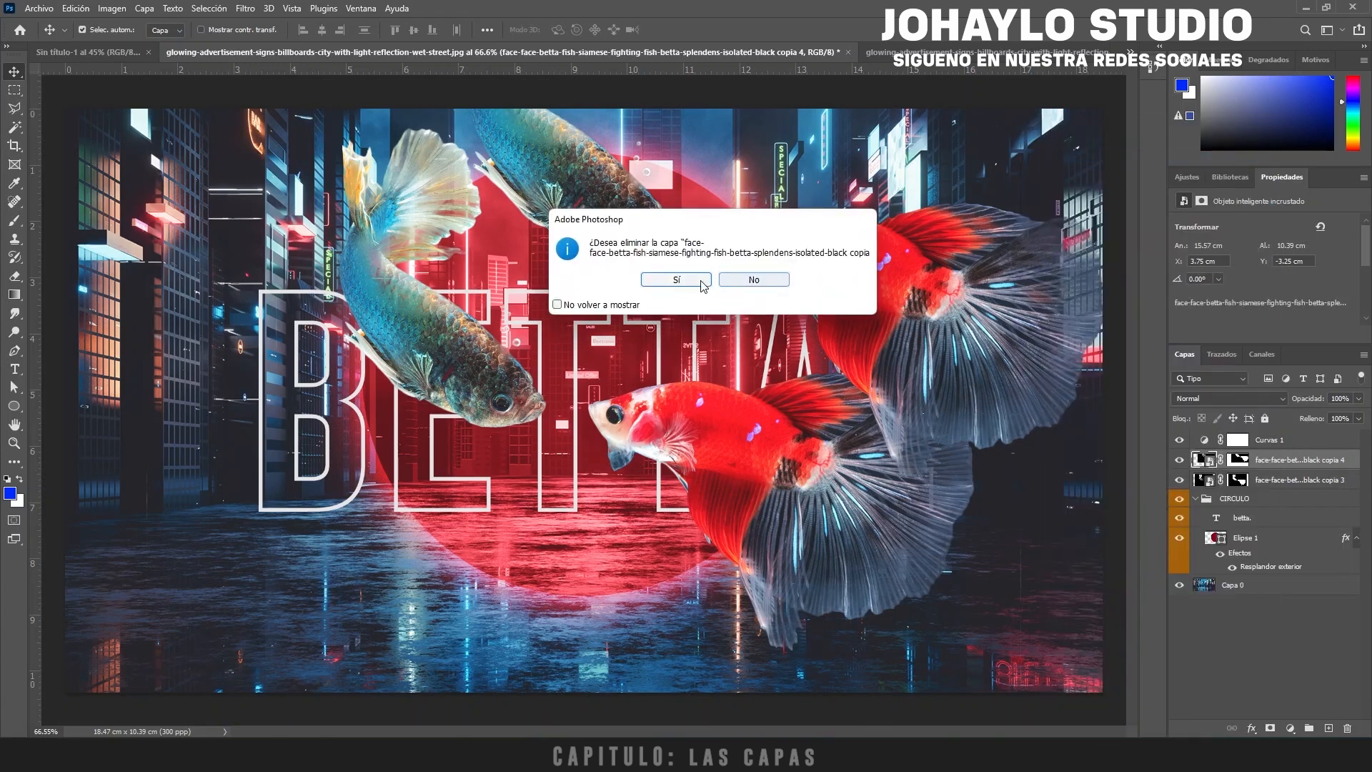
{"action": "left_click", "coordinate": [697, 282]}
{"action": "key", "text": "ctrl+z"}
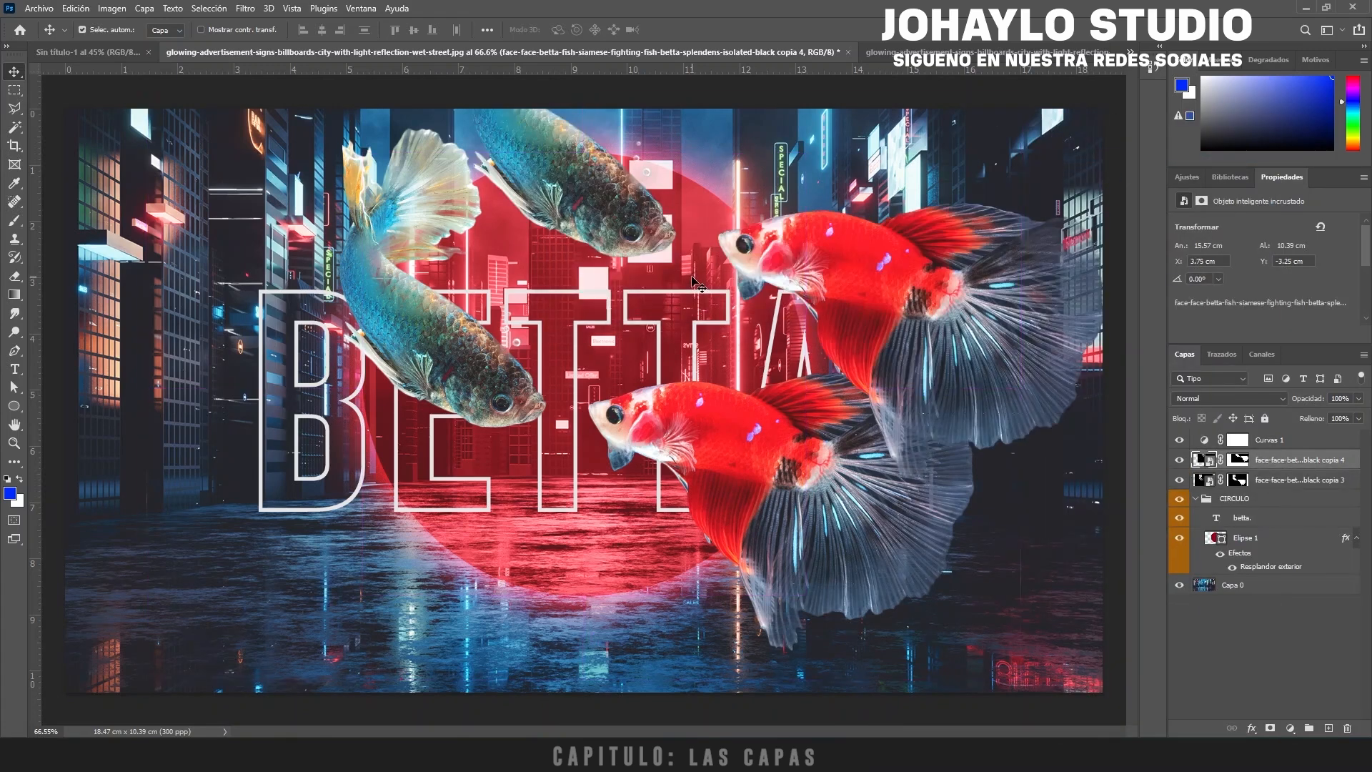
{"action": "left_click_drag", "start_coordinate": [1295, 461], "coordinate": [1347, 731]}
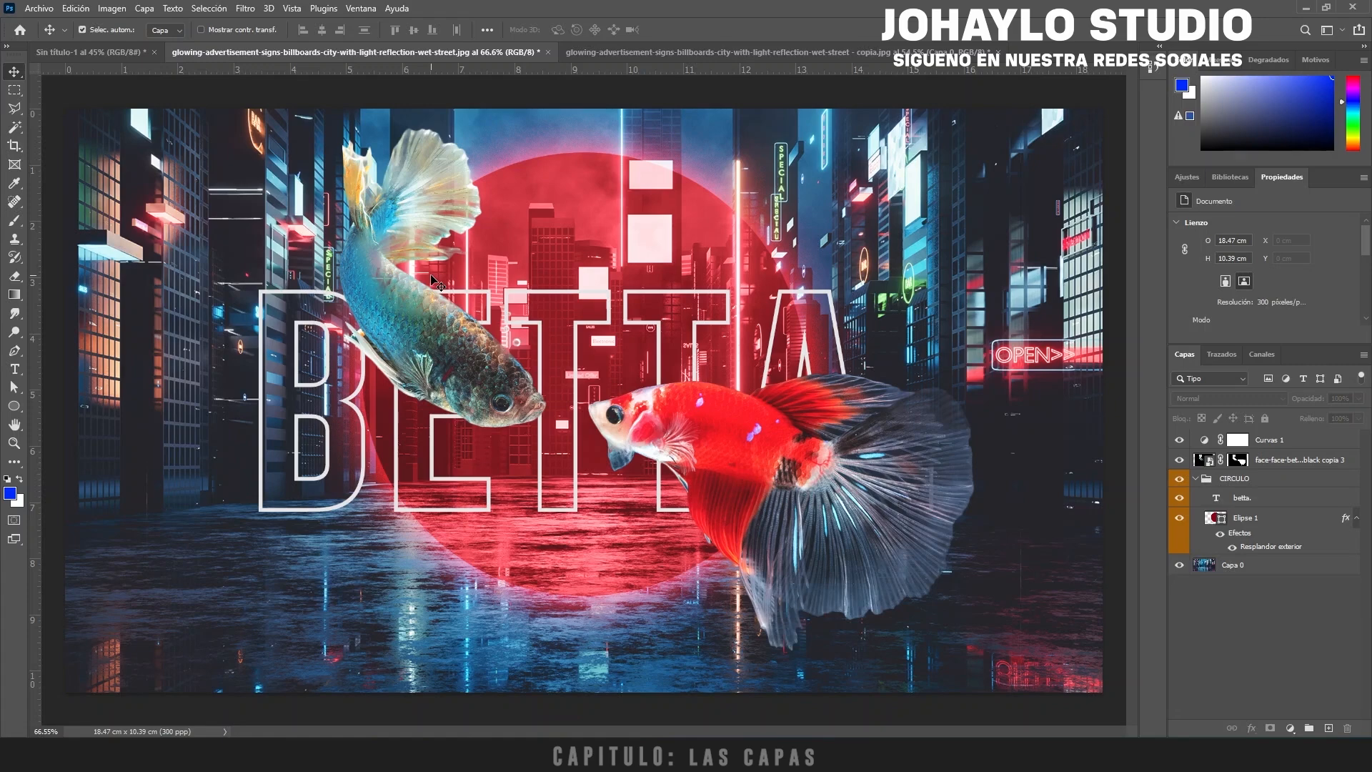
Step: Select the red circle's layer and look over the Sin título-1 document before returning to the betta composition
{"action": "left_click", "coordinate": [582, 258]}
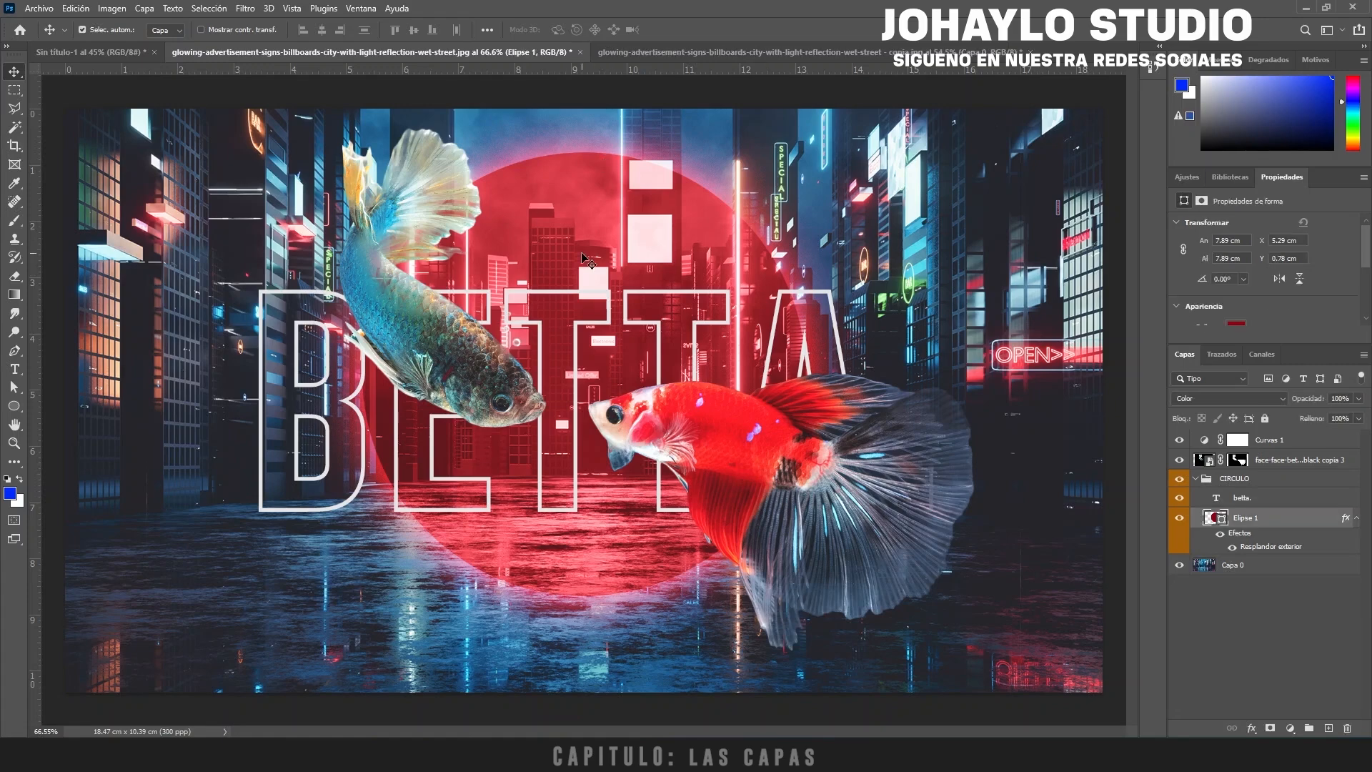
{"action": "scroll", "coordinate": [583, 258], "scroll_direction": "up", "scroll_amount": 4}
{"action": "scroll", "coordinate": [582, 258], "scroll_direction": "down", "scroll_amount": 7}
{"action": "scroll", "coordinate": [582, 258], "scroll_direction": "up", "scroll_amount": 4}
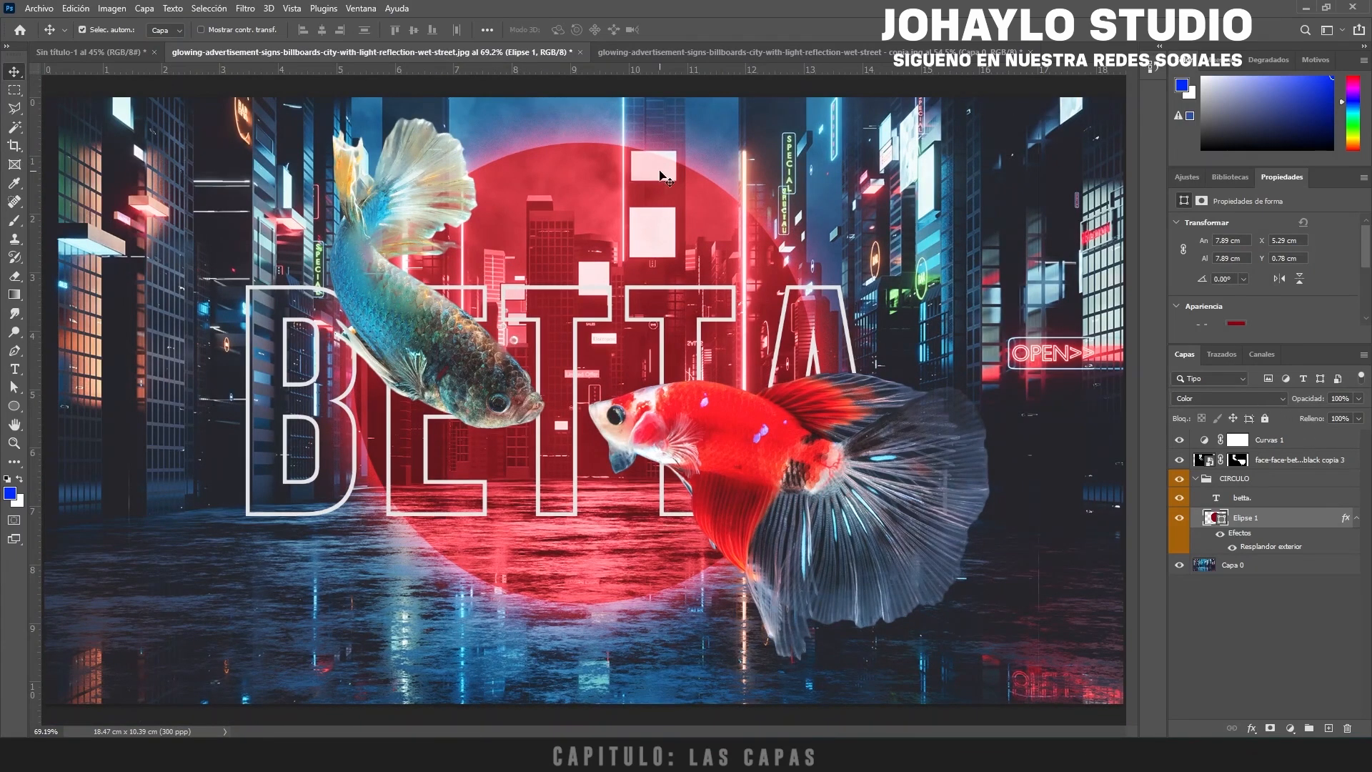
{"action": "left_click", "coordinate": [90, 52]}
{"action": "scroll", "coordinate": [638, 236], "scroll_direction": "up", "scroll_amount": 3}
{"action": "scroll", "coordinate": [639, 236], "scroll_direction": "up", "scroll_amount": 2}
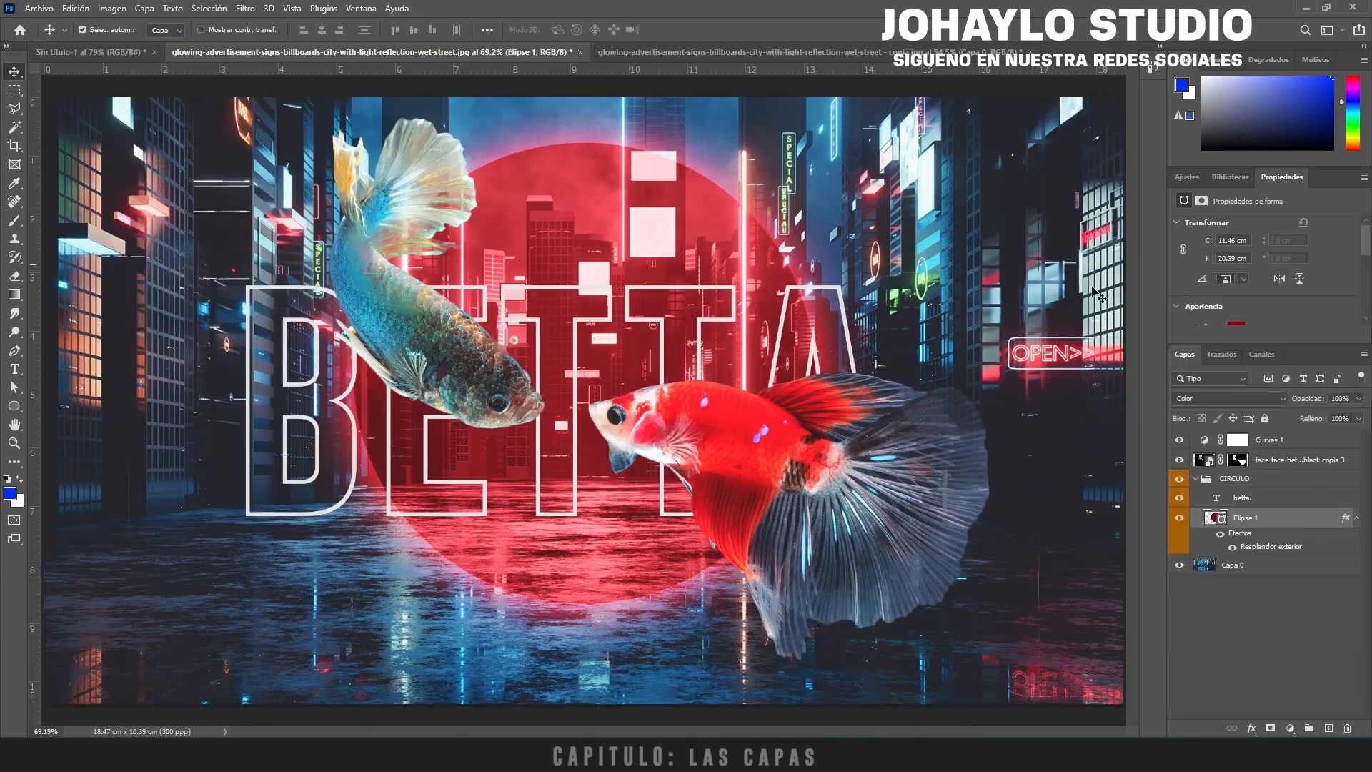
Step: Preview different blend modes on the Elipse 1 layer and set its mode to Normal
{"action": "left_click", "coordinate": [1234, 401]}
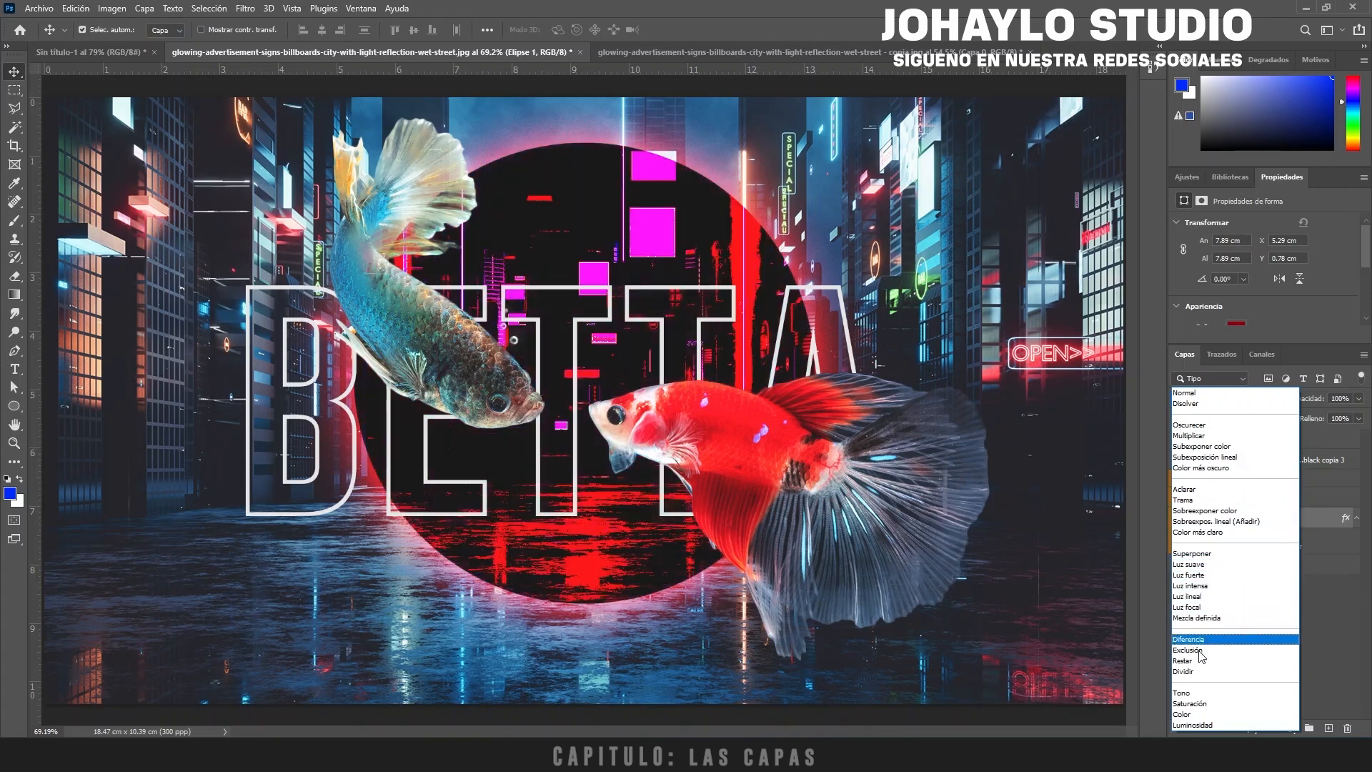
{"action": "left_click", "coordinate": [1195, 393]}
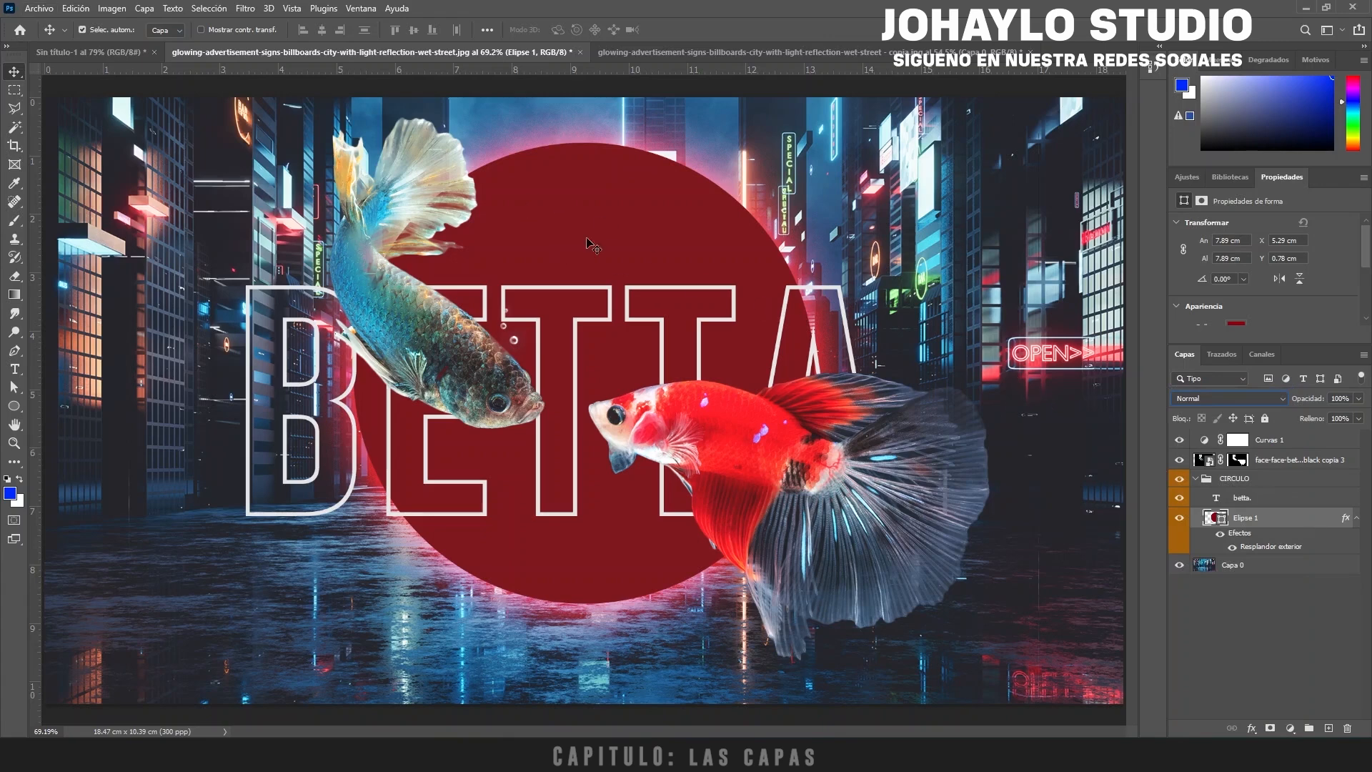
{"action": "scroll", "coordinate": [619, 230], "scroll_direction": "up", "scroll_amount": 2}
{"action": "scroll", "coordinate": [619, 230], "scroll_direction": "down", "scroll_amount": 1}
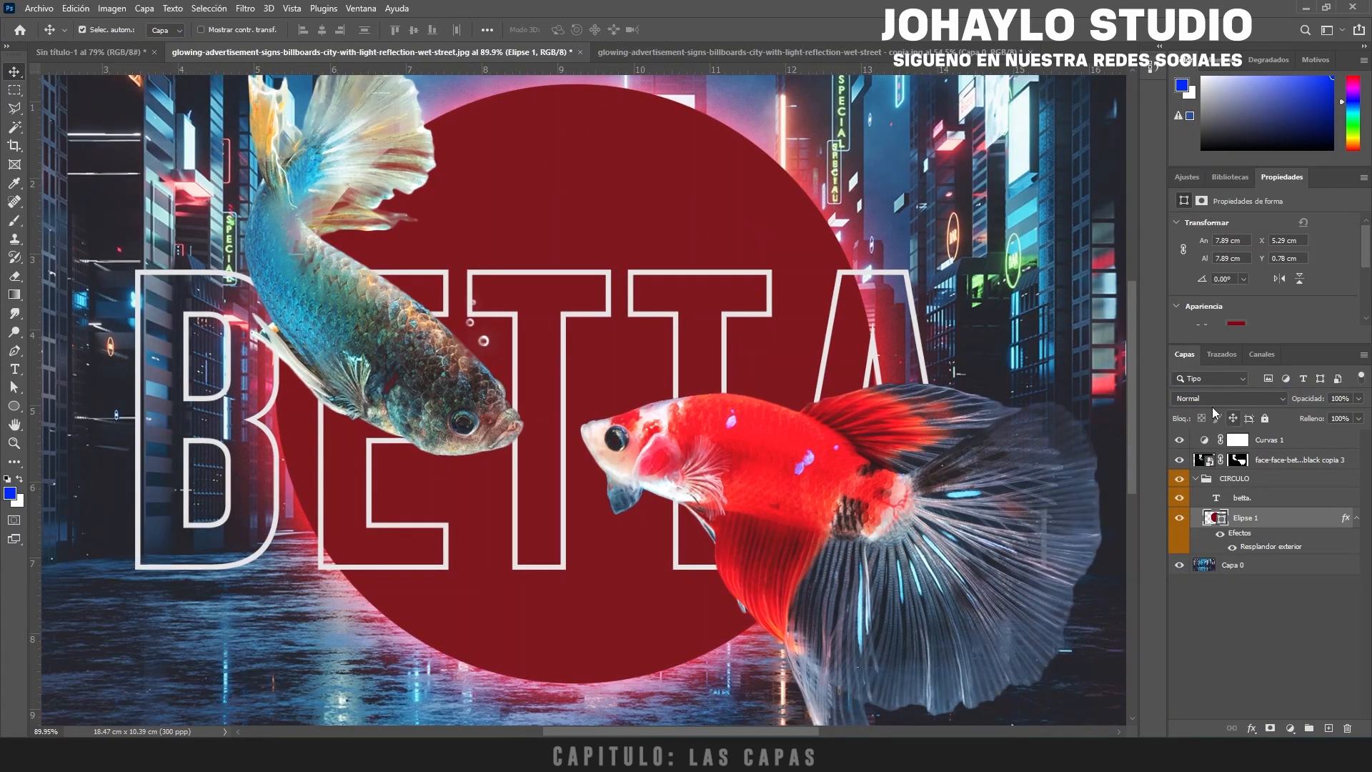
Step: Select the fish layer ending in copia 3, lower its opacity to 0% and restore it to 100%
{"action": "left_click", "coordinate": [1359, 398]}
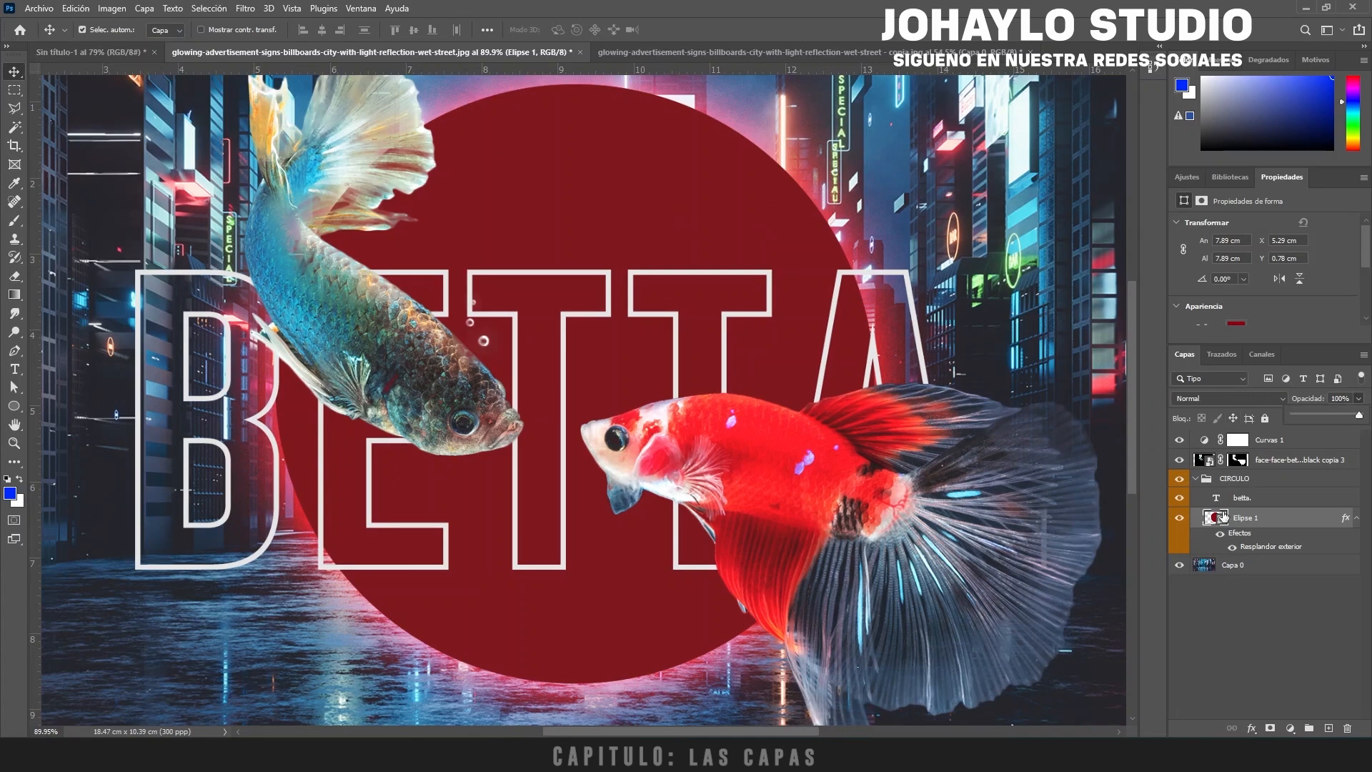
{"action": "left_click", "coordinate": [1268, 459]}
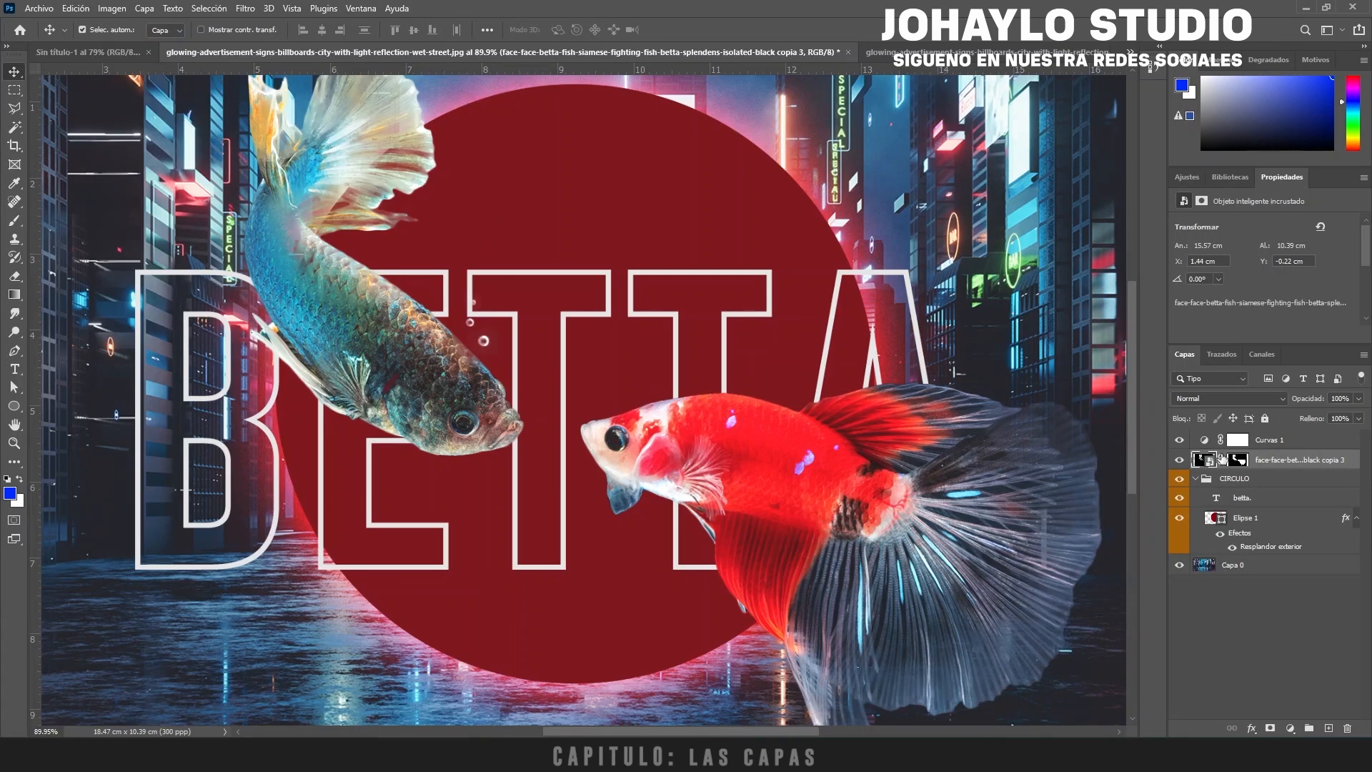
{"action": "left_click", "coordinate": [688, 236]}
{"action": "left_click", "coordinate": [751, 465]}
{"action": "left_click", "coordinate": [1359, 399]}
{"action": "left_click_drag", "start_coordinate": [1327, 417], "coordinate": [1276, 418]}
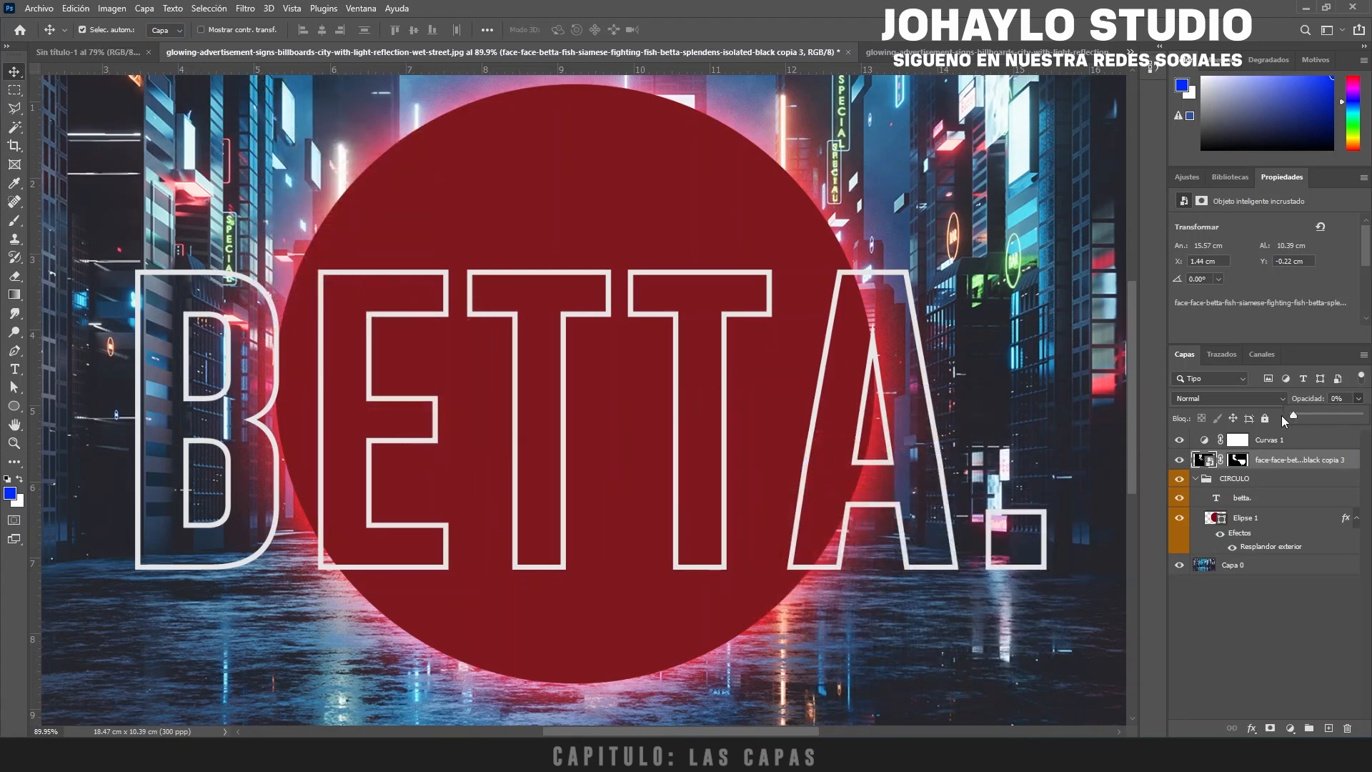
{"action": "left_click_drag", "start_coordinate": [1294, 416], "coordinate": [1324, 435]}
{"action": "left_click", "coordinate": [1310, 393]}
{"action": "left_click", "coordinate": [1358, 420]}
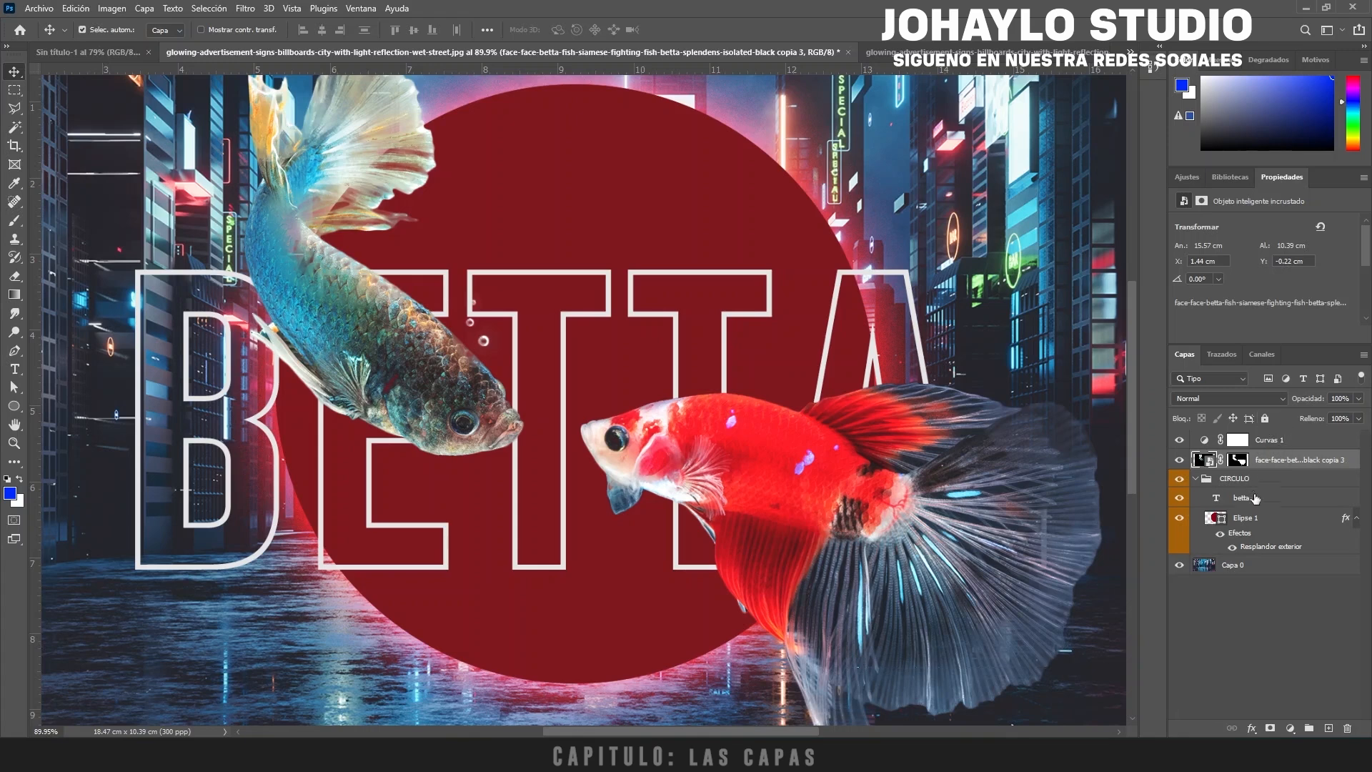
Step: Select the Elipse 1 layer, try lower opacity values on the red circle and restore its opacity to 100%
{"action": "left_click", "coordinate": [1244, 526]}
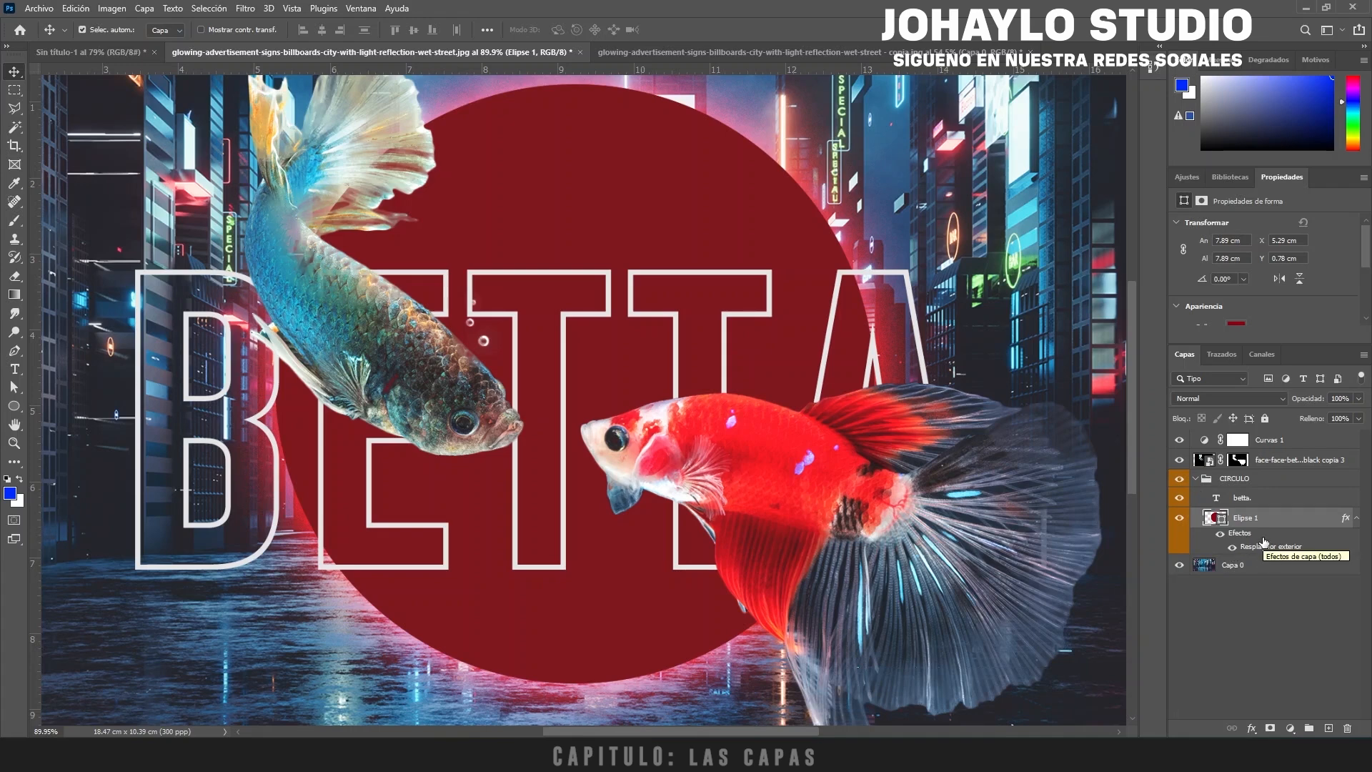
{"action": "left_click", "coordinate": [1359, 419]}
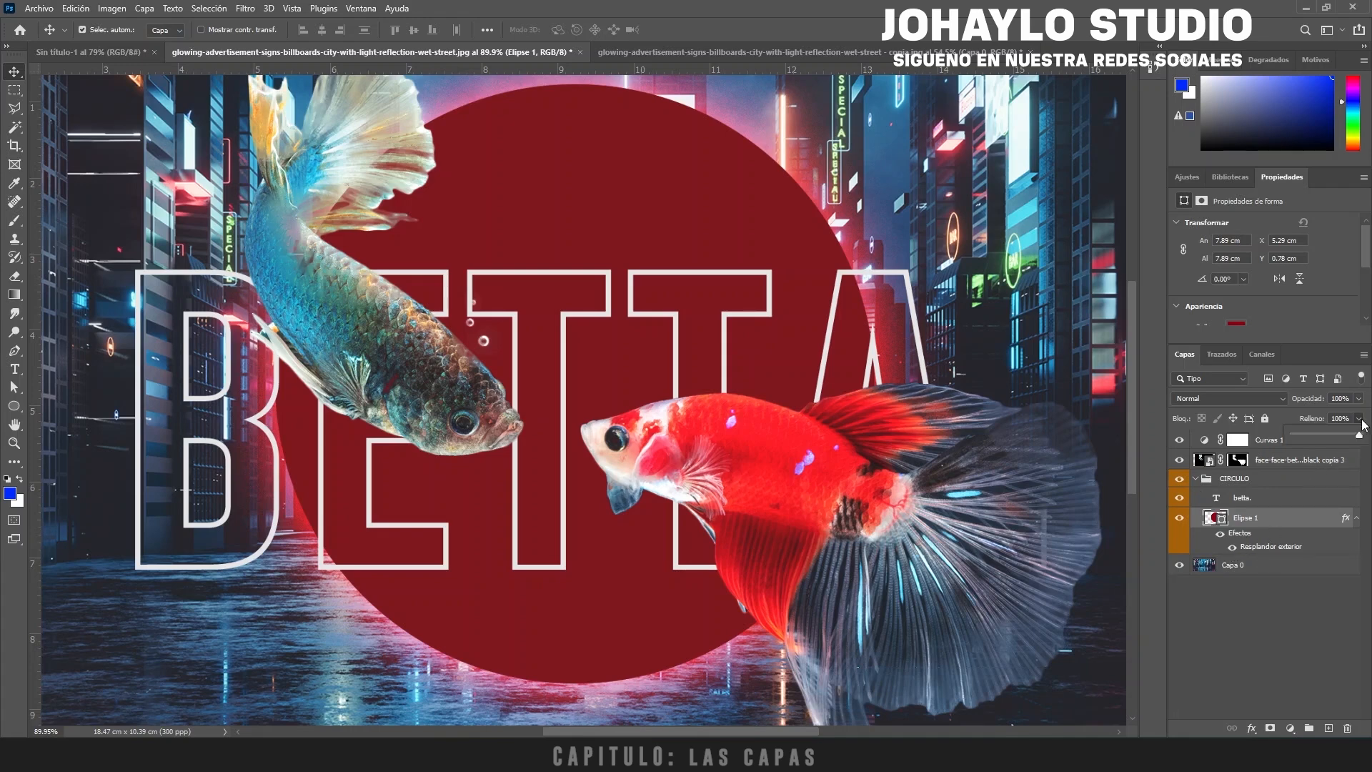
{"action": "left_click", "coordinate": [1359, 398]}
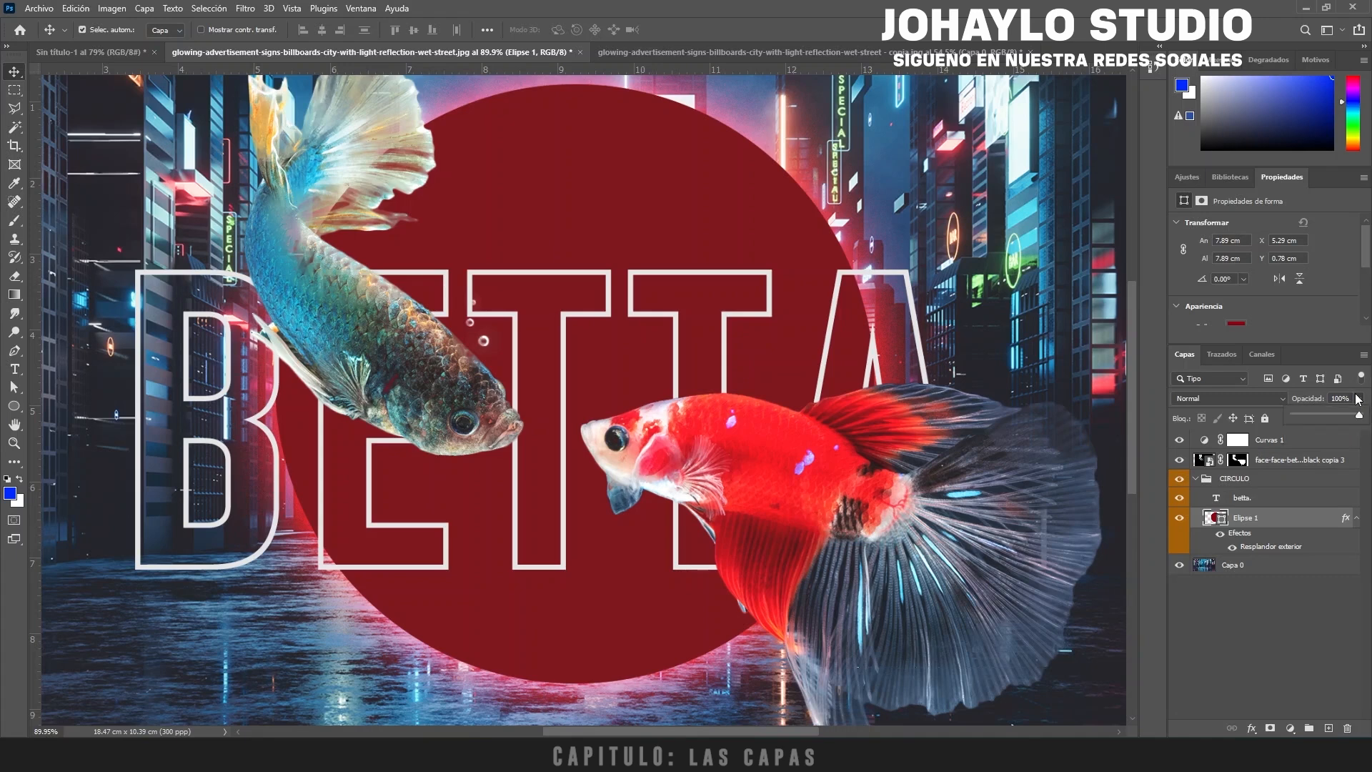
{"action": "left_click", "coordinate": [1312, 415]}
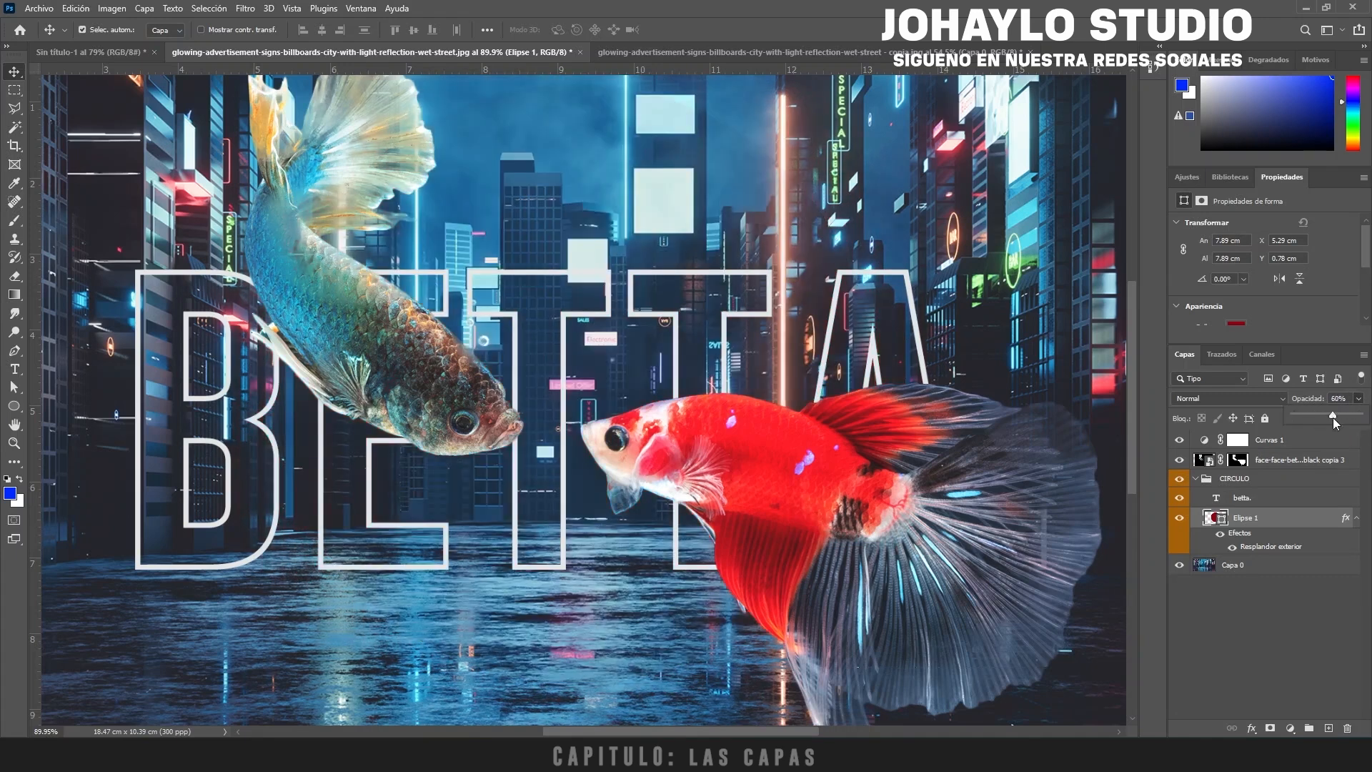
{"action": "left_click_drag", "start_coordinate": [1332, 417], "coordinate": [1276, 396]}
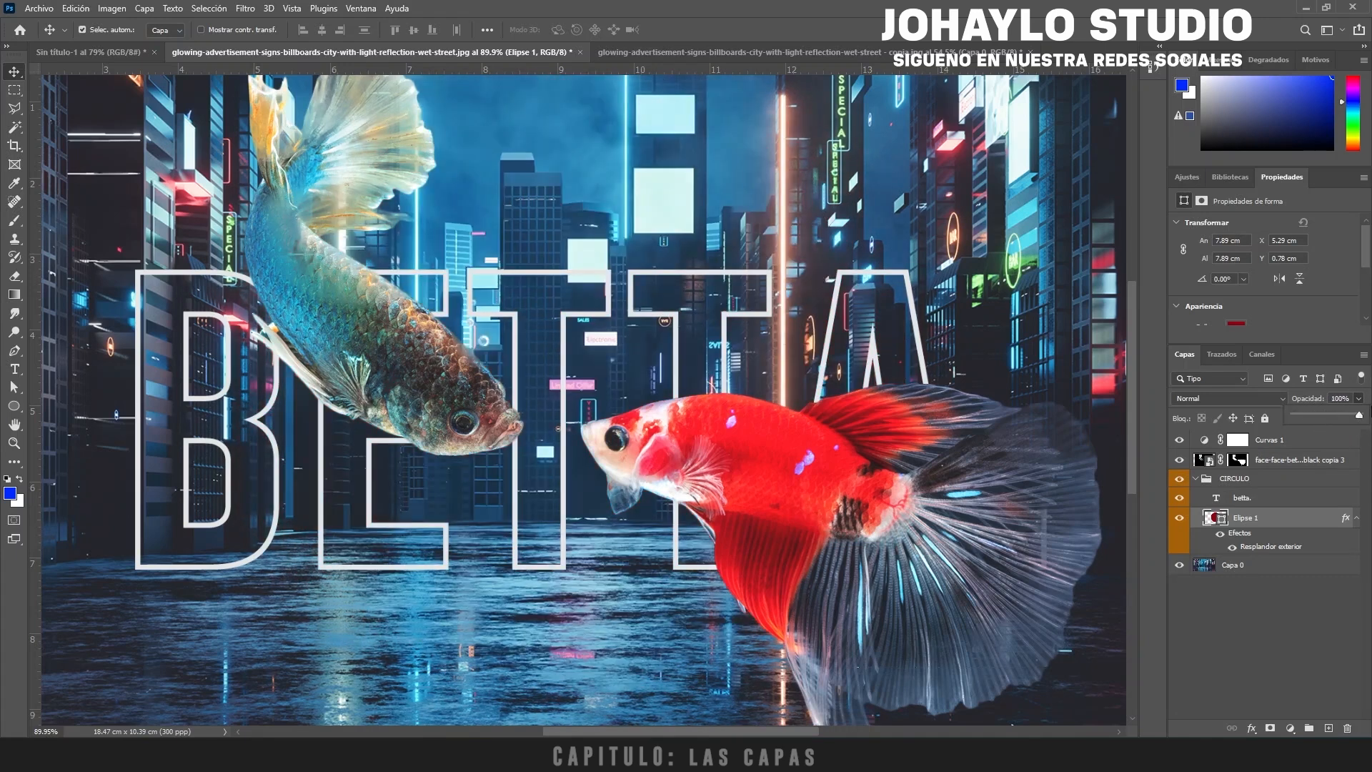
{"action": "left_click", "coordinate": [1360, 399]}
Step: Lower the fill of Elipse 1 to 0% to compare it with opacity, and restore the fill to 100%
{"action": "left_click", "coordinate": [1359, 419]}
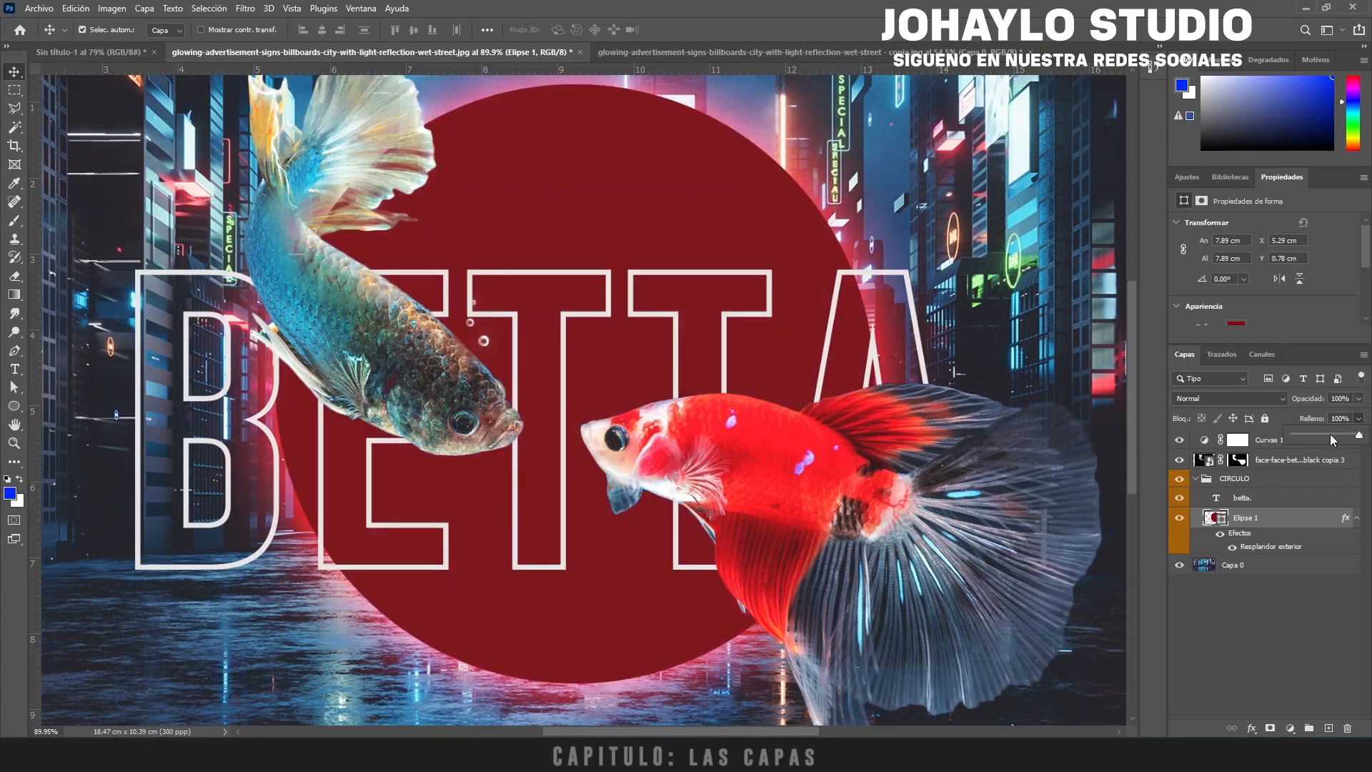
{"action": "left_click_drag", "start_coordinate": [1331, 435], "coordinate": [1284, 423]}
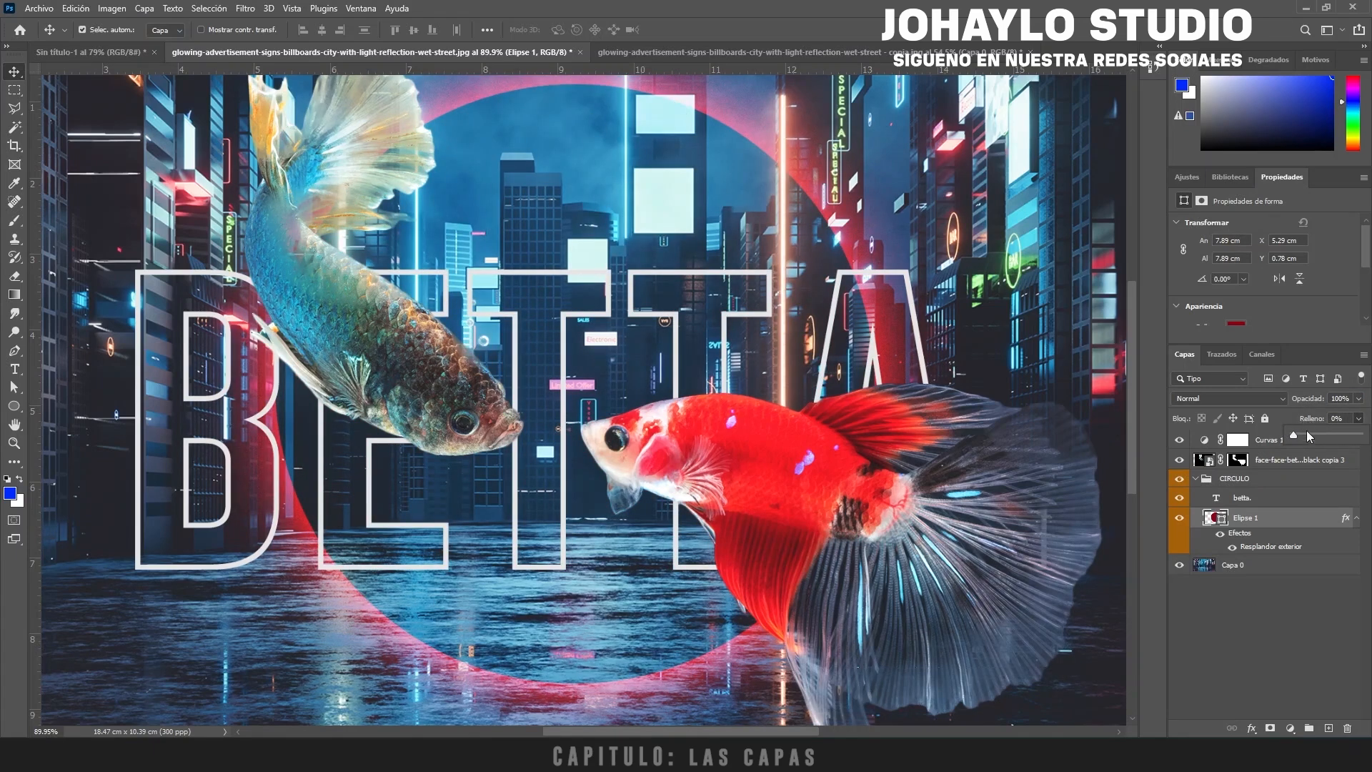
{"action": "left_click_drag", "start_coordinate": [1305, 431], "coordinate": [1232, 438]}
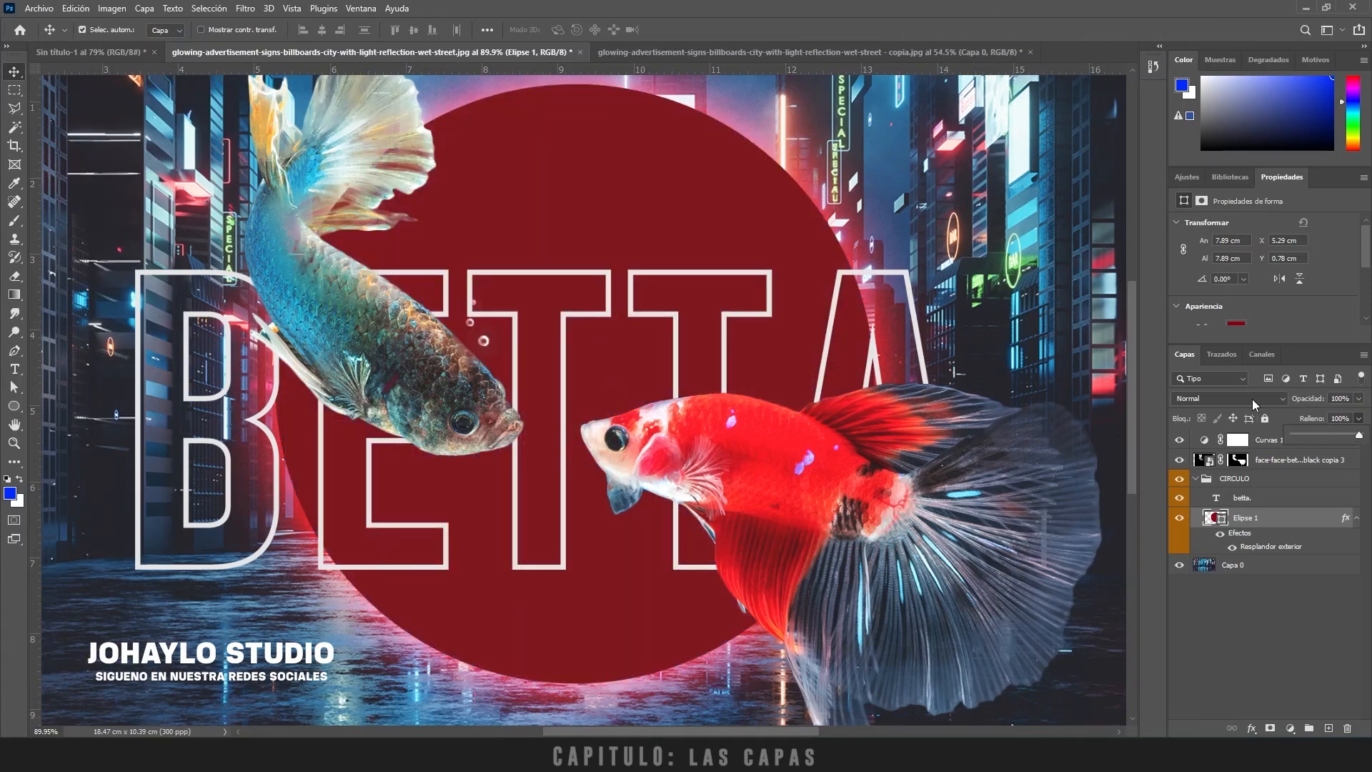
Step: Try Mezcla definida on Elipse 1 with 35% opacity and reduced fill, and return it to Normal with both at 100%
{"action": "left_click", "coordinate": [1252, 399]}
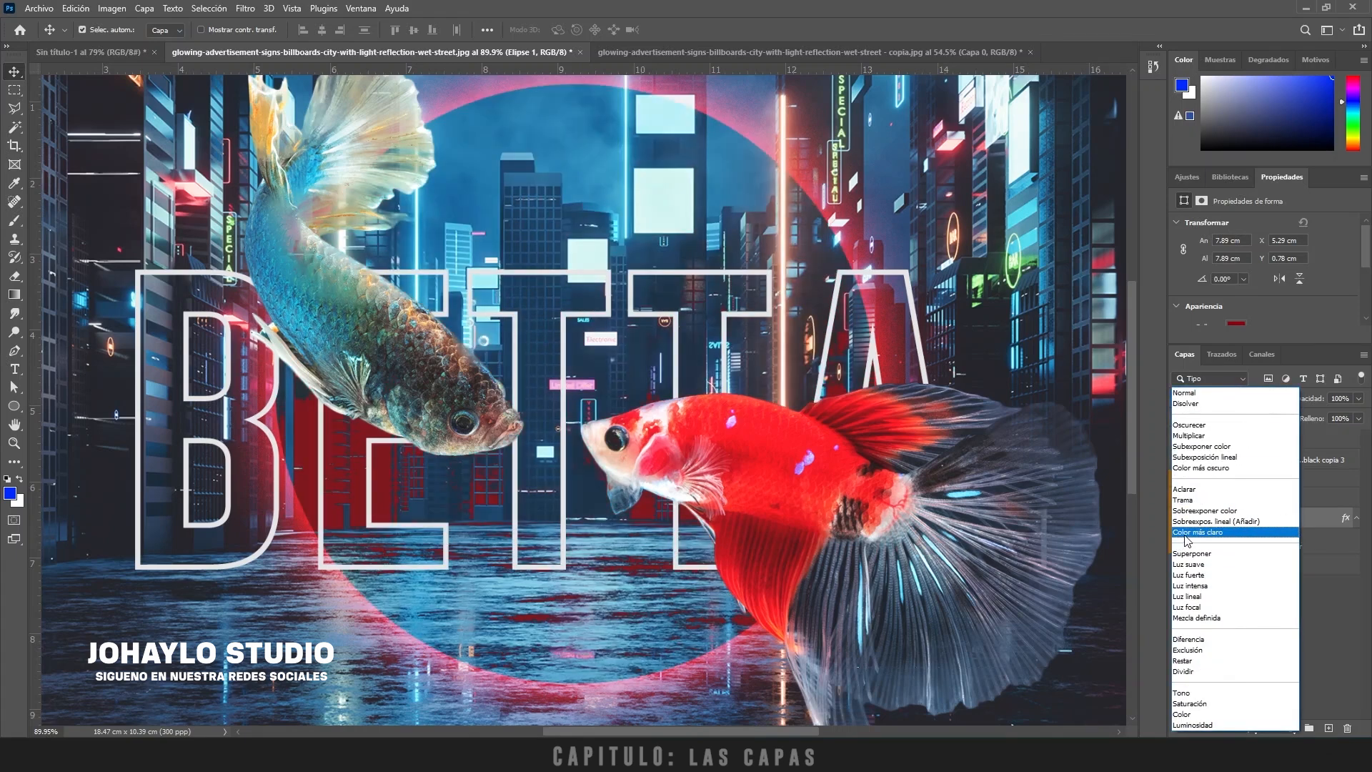
{"action": "left_click", "coordinate": [1194, 619]}
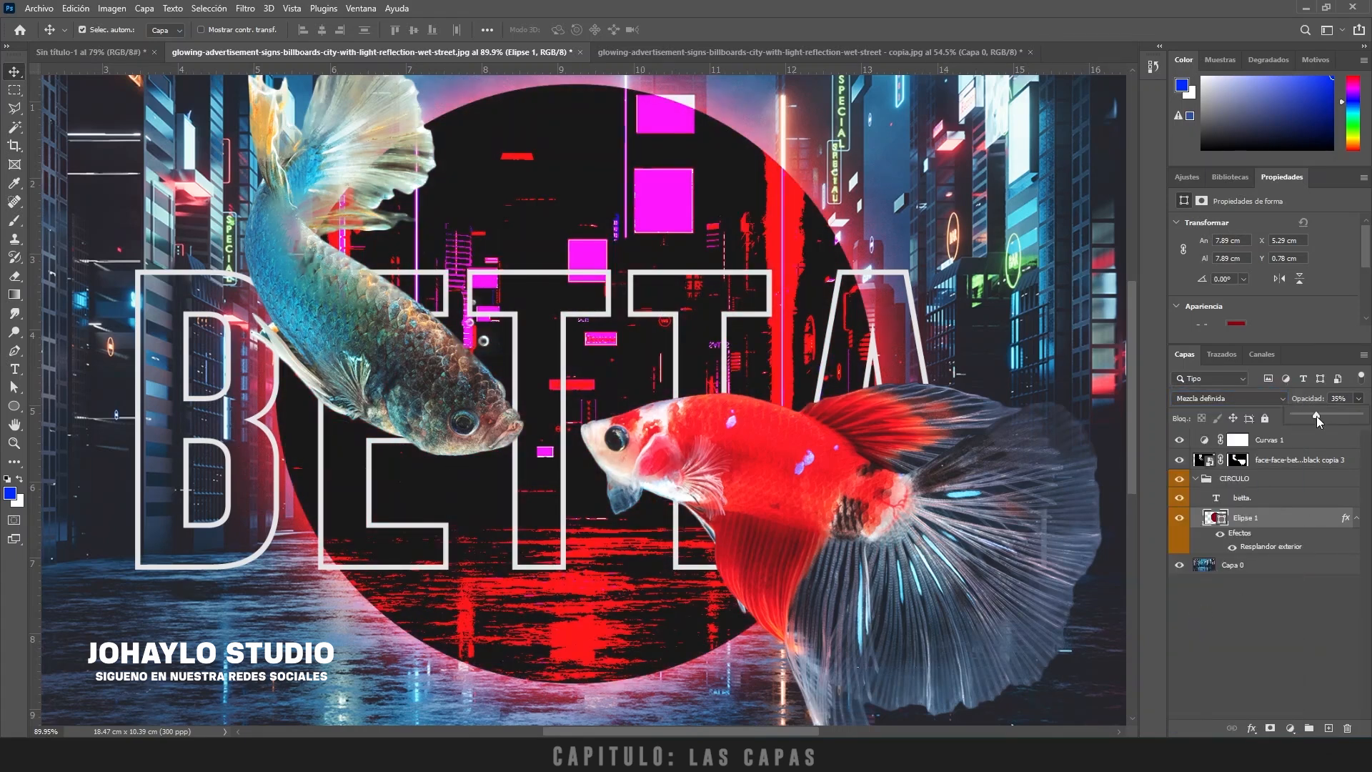
{"action": "left_click_drag", "start_coordinate": [1317, 416], "coordinate": [1359, 414]}
{"action": "left_click", "coordinate": [1369, 415]}
{"action": "left_click_drag", "start_coordinate": [1323, 434], "coordinate": [1360, 420]}
{"action": "left_click", "coordinate": [1244, 398]}
{"action": "left_click", "coordinate": [1192, 395]}
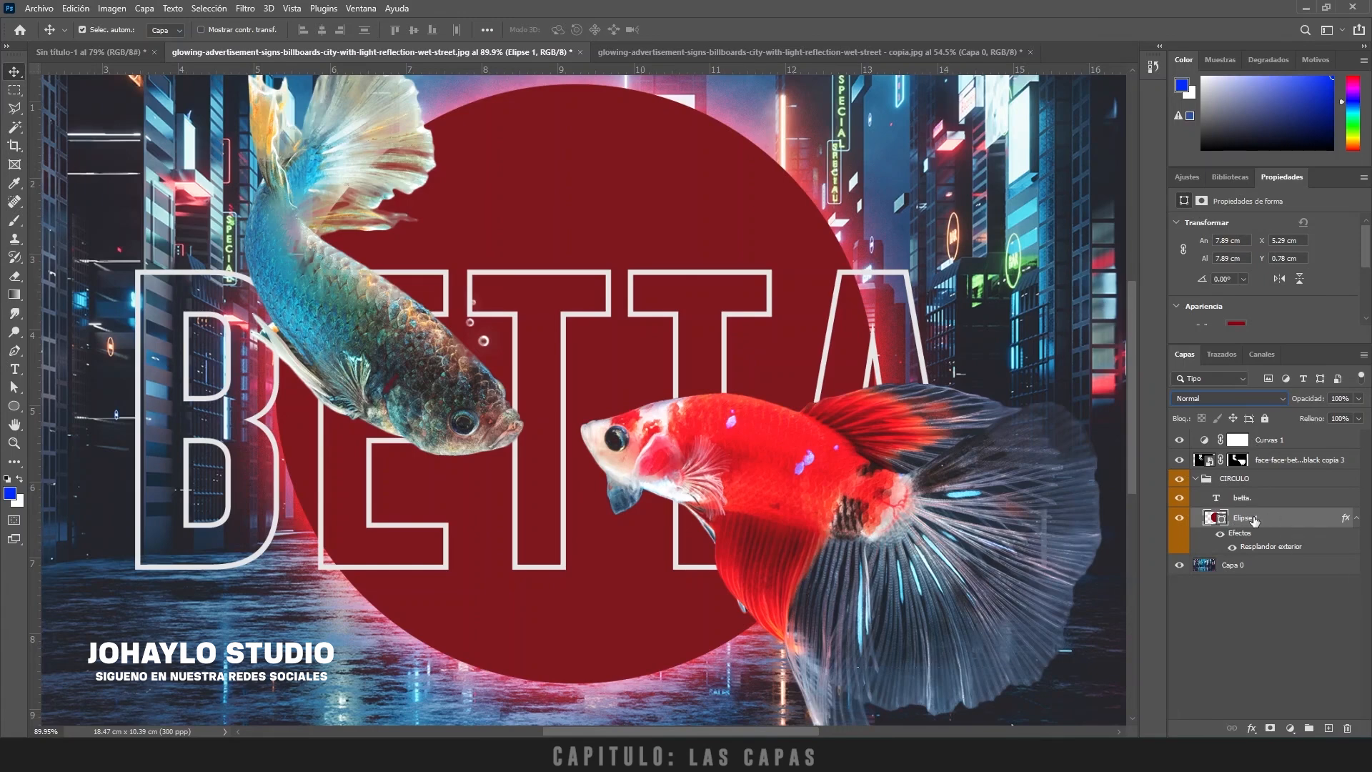
Step: Delete the Resplandor exterior effect from Elipse 1 and set the layer's blend mode to Color
{"action": "left_click_drag", "start_coordinate": [1260, 546], "coordinate": [1350, 728]}
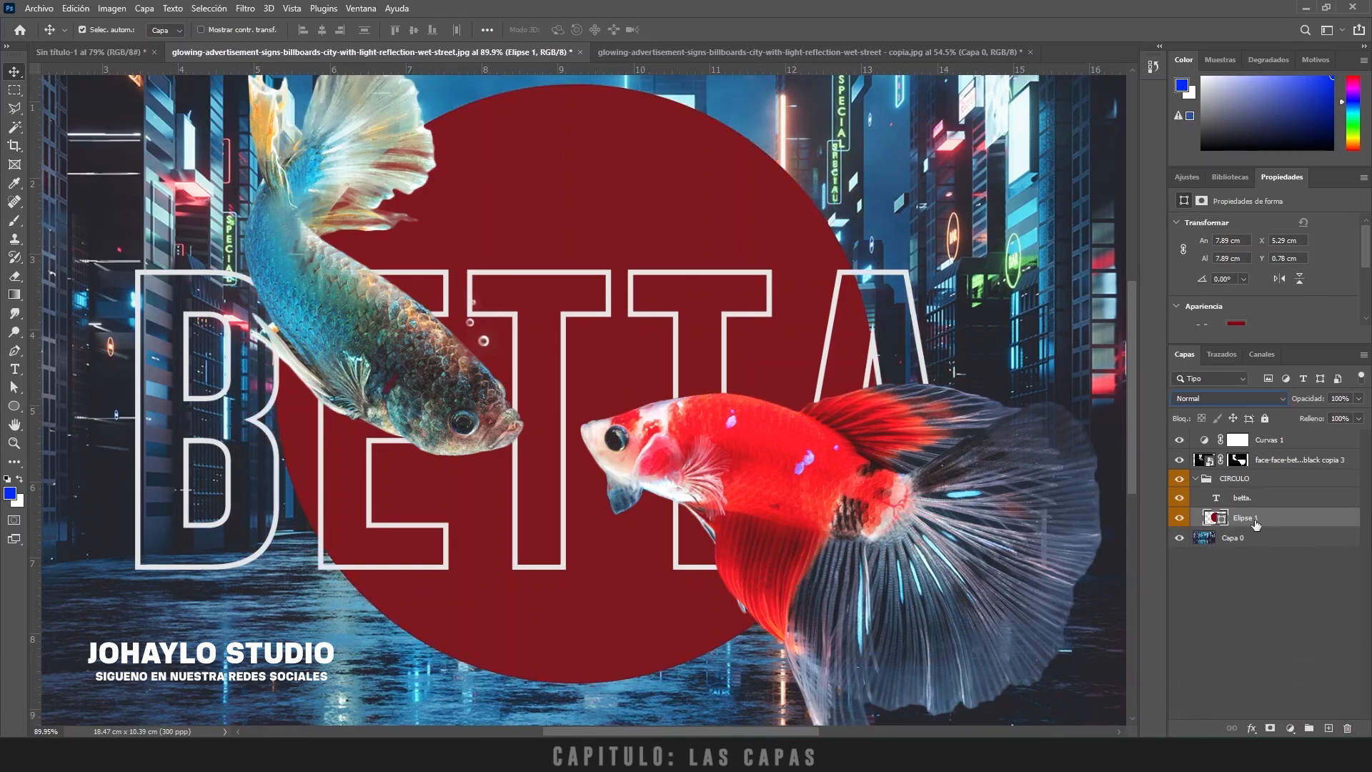
{"action": "left_click", "coordinate": [1230, 400]}
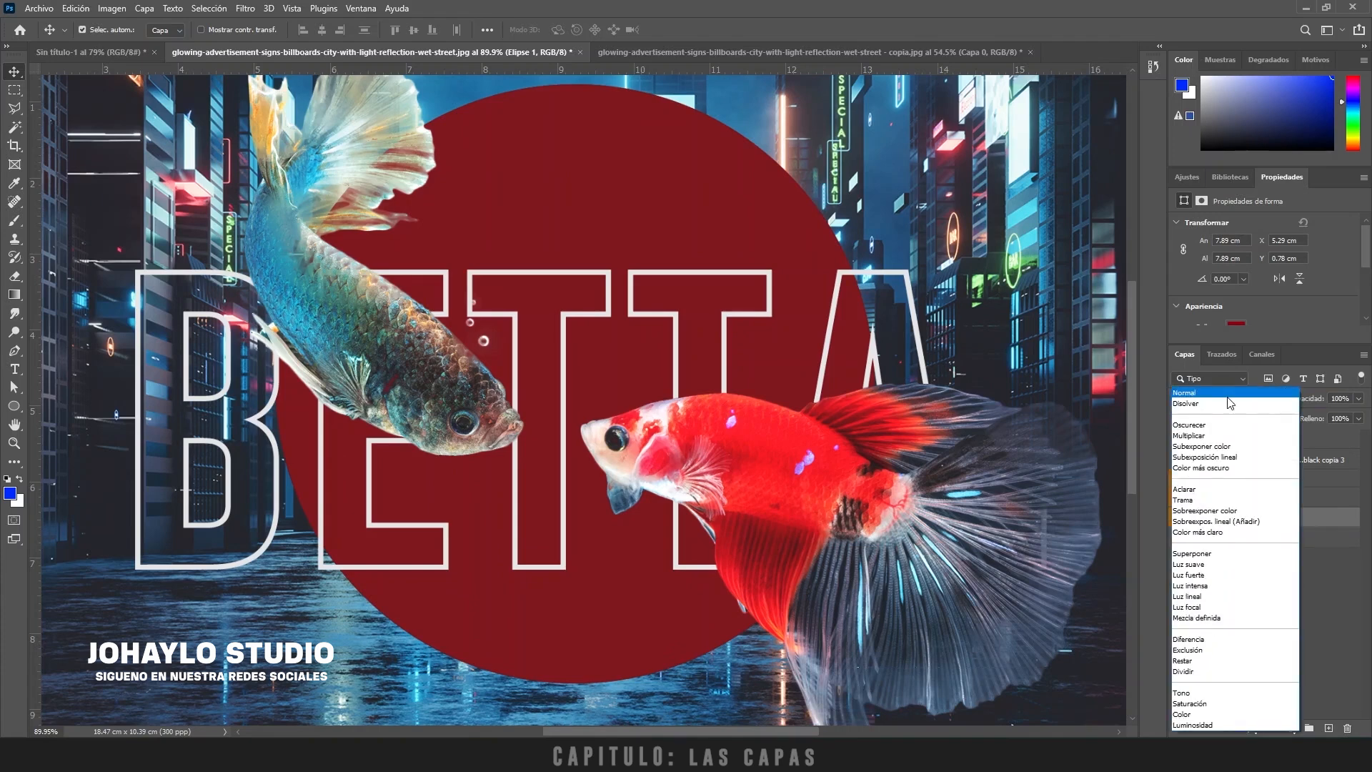
{"action": "left_click", "coordinate": [1194, 714]}
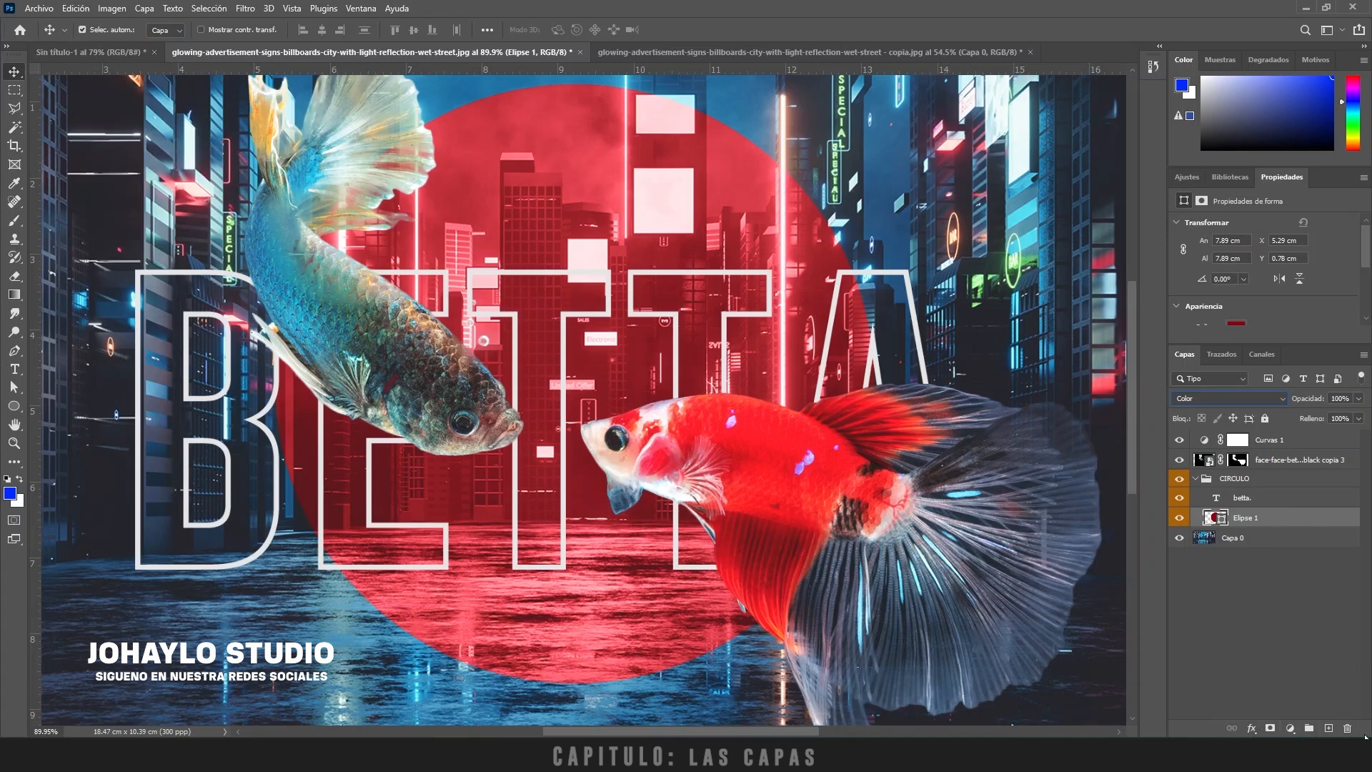
Step: Add a red Resplandor exterior effect in Trama mode with 100% opacity to the Elipse 1 layer
{"action": "left_click", "coordinate": [1250, 729]}
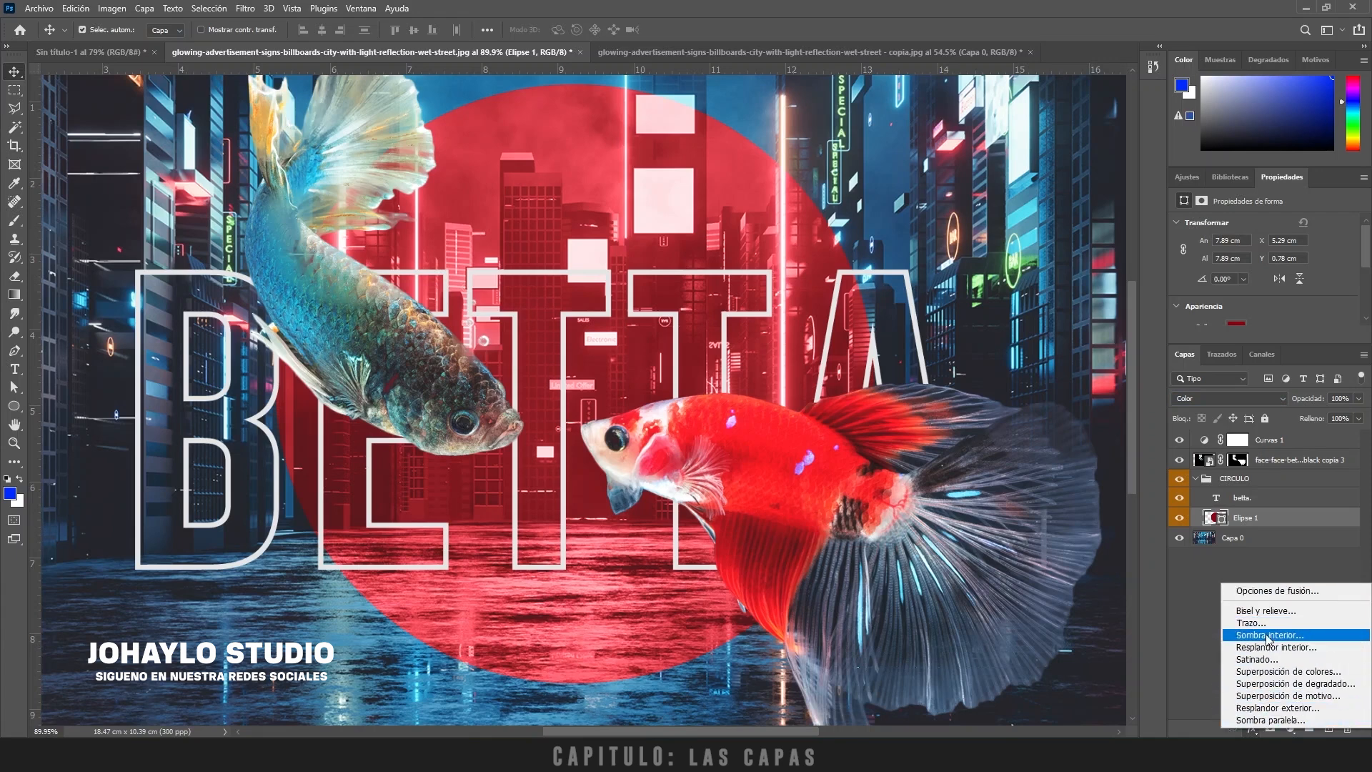
{"action": "left_click", "coordinate": [1271, 708]}
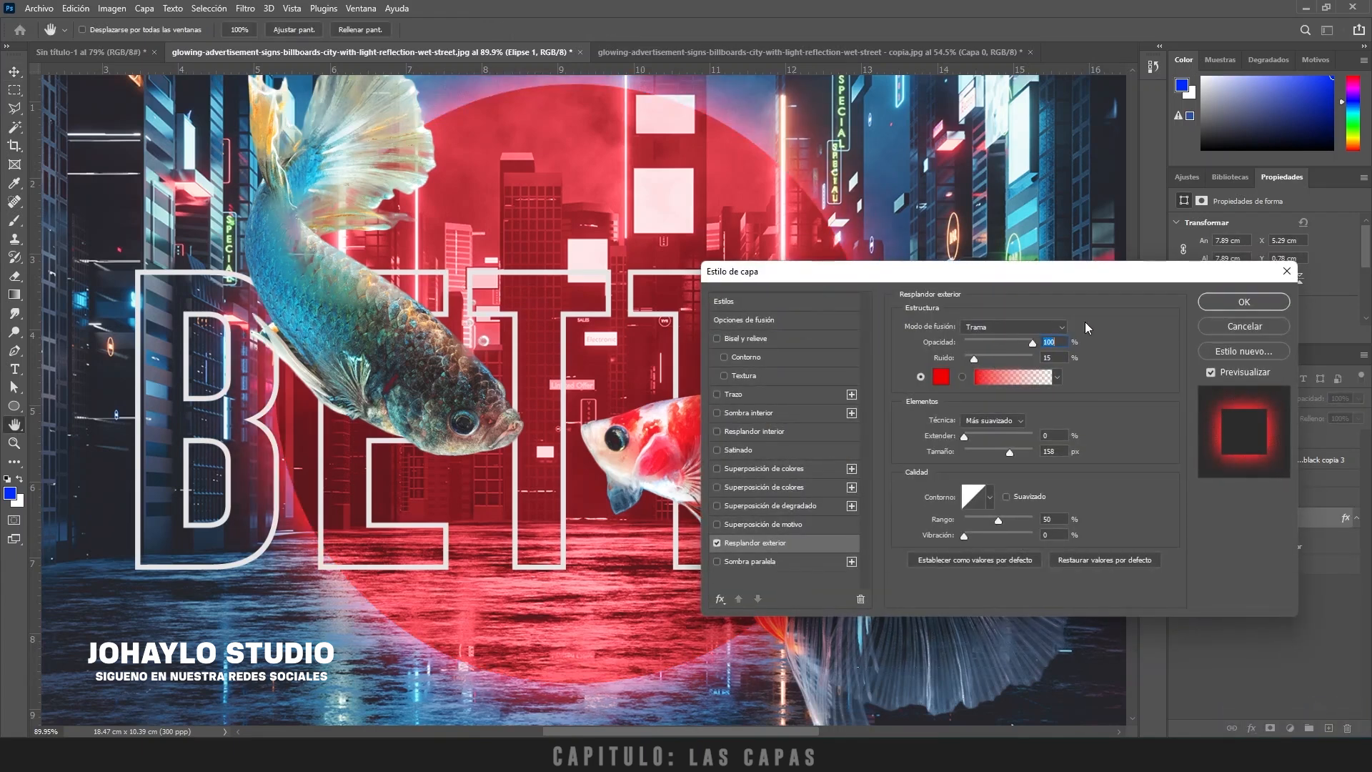
{"action": "left_click_drag", "start_coordinate": [984, 356], "coordinate": [987, 356]}
{"action": "key", "text": "Return"}
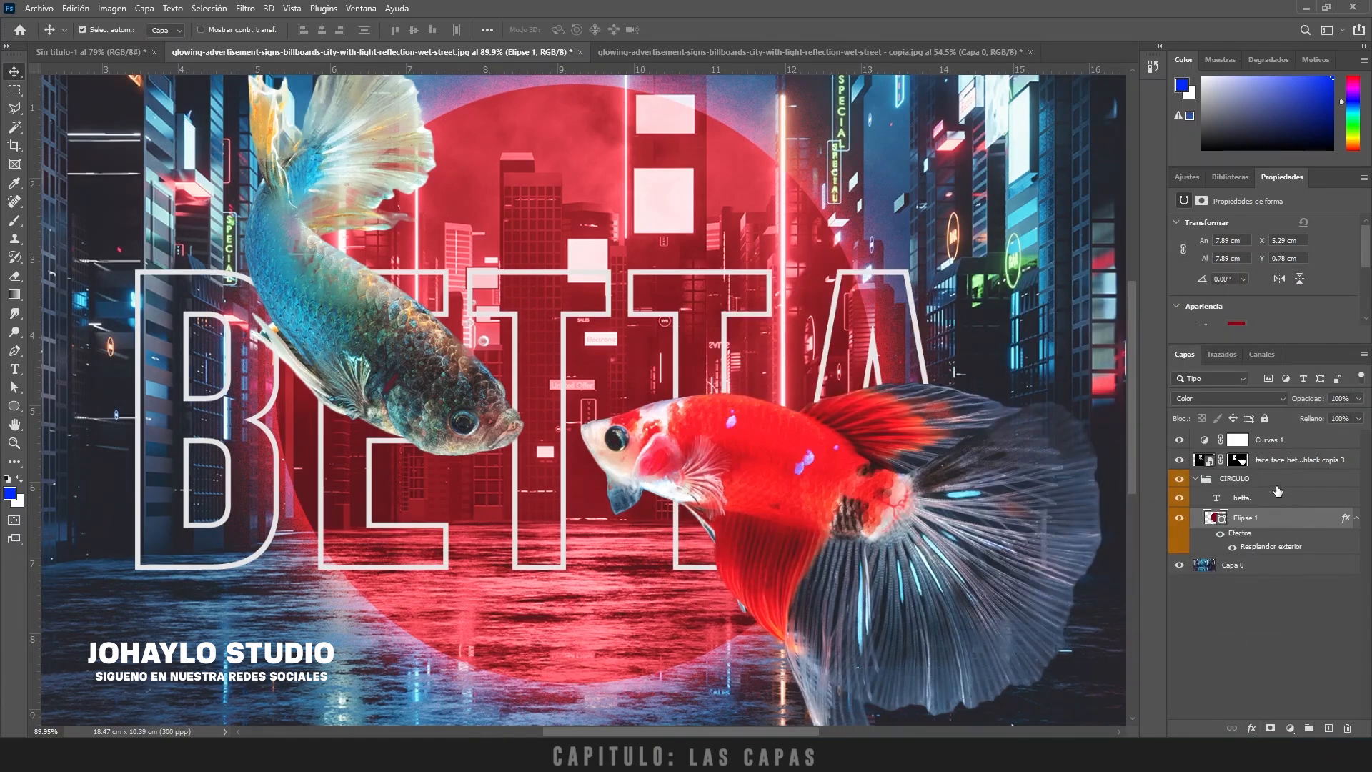
Step: Add a Sombra paralela effect to the masked fish layer with 28% opacity, 85 px distance and 32 px size
{"action": "left_click", "coordinate": [1295, 460]}
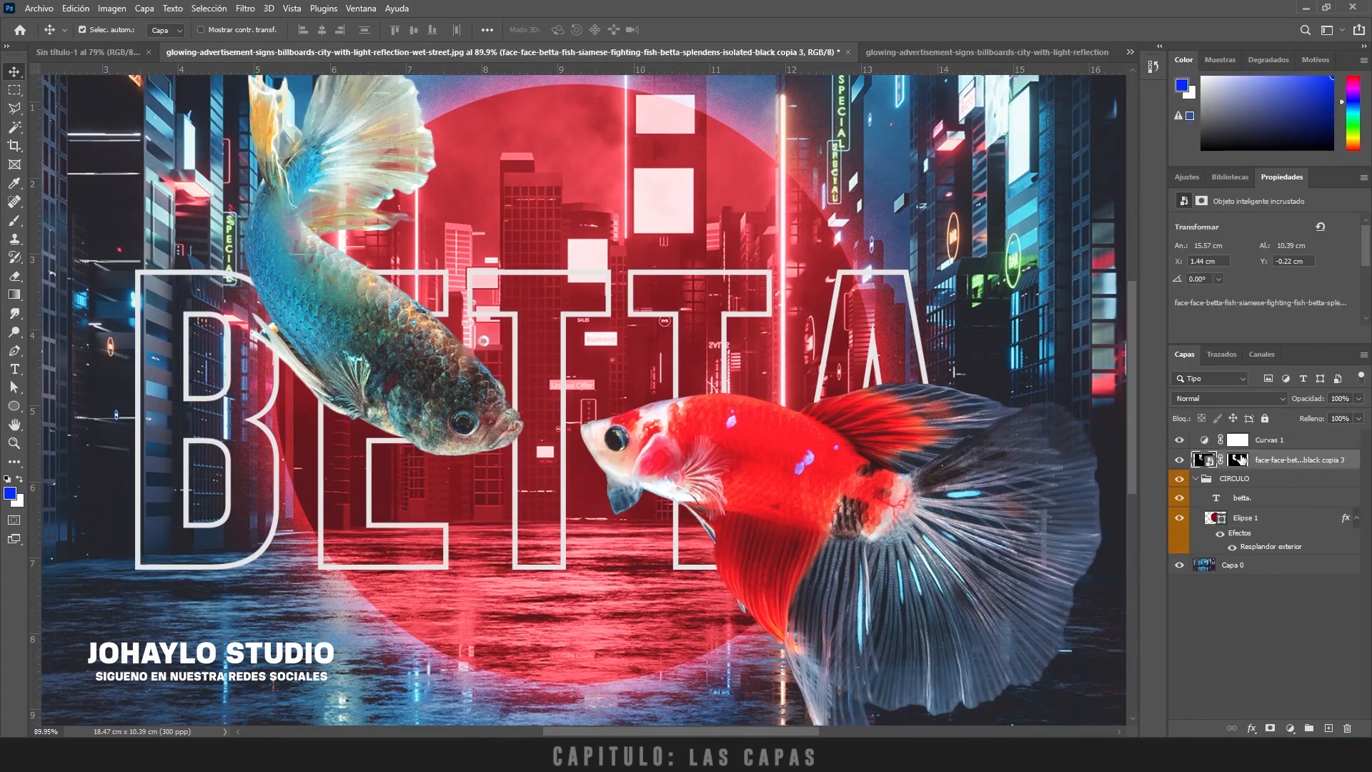
{"action": "double_click", "coordinate": [1352, 461]}
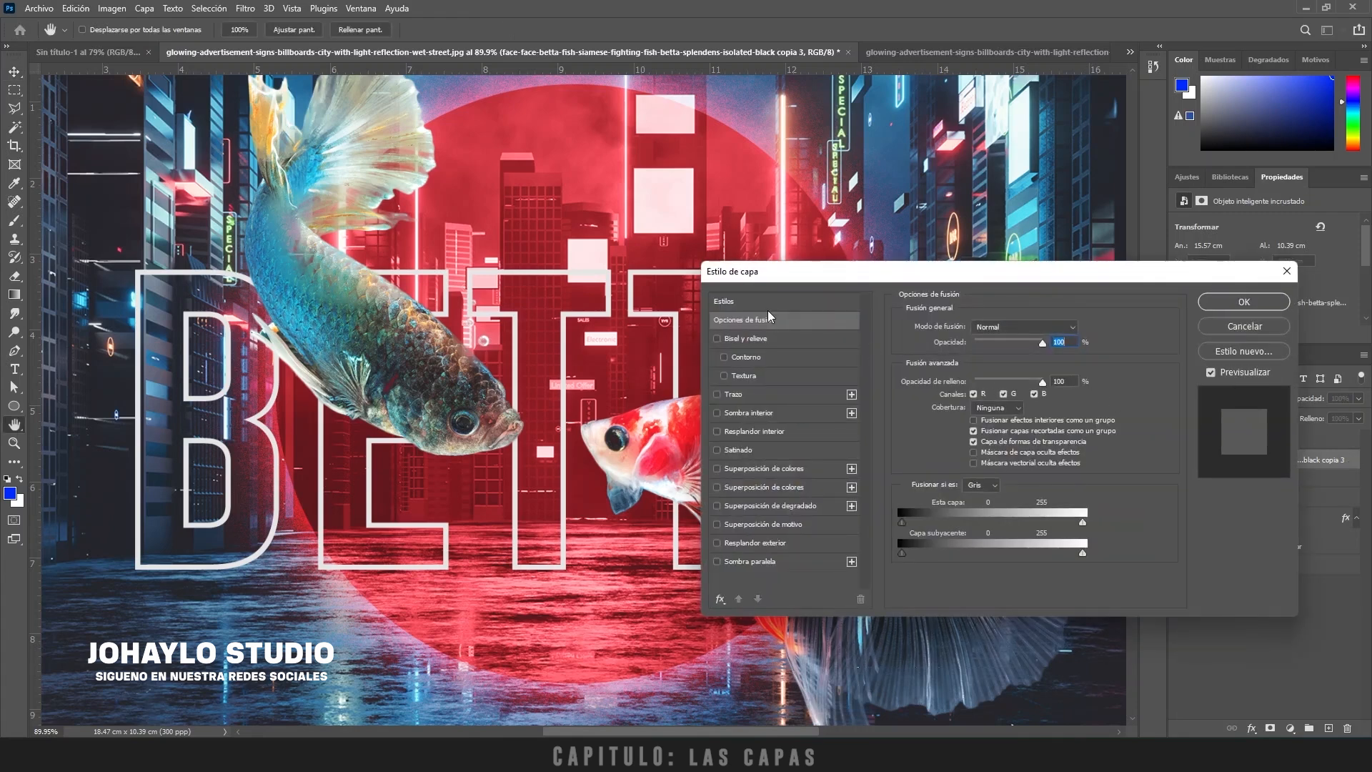
{"action": "left_click_drag", "start_coordinate": [757, 273], "coordinate": [643, 158]}
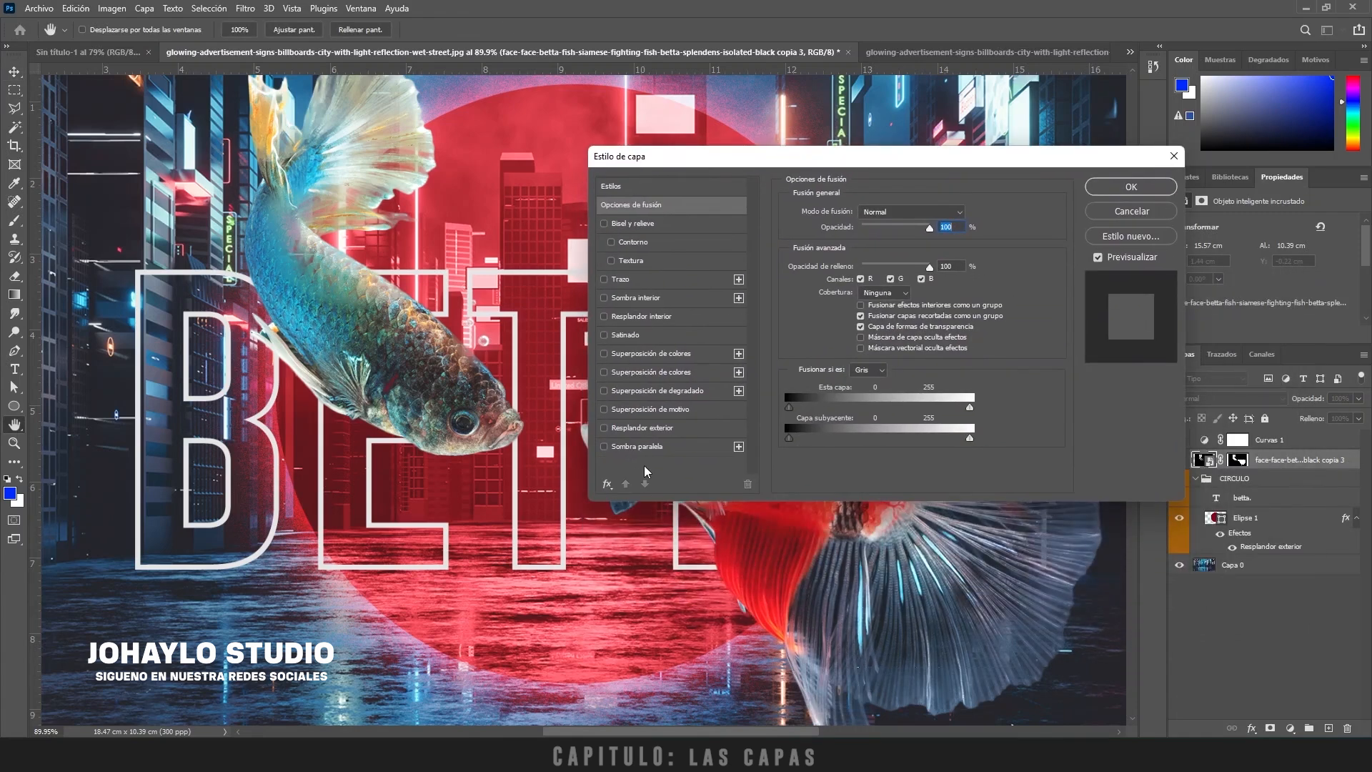
{"action": "left_click", "coordinate": [644, 448]}
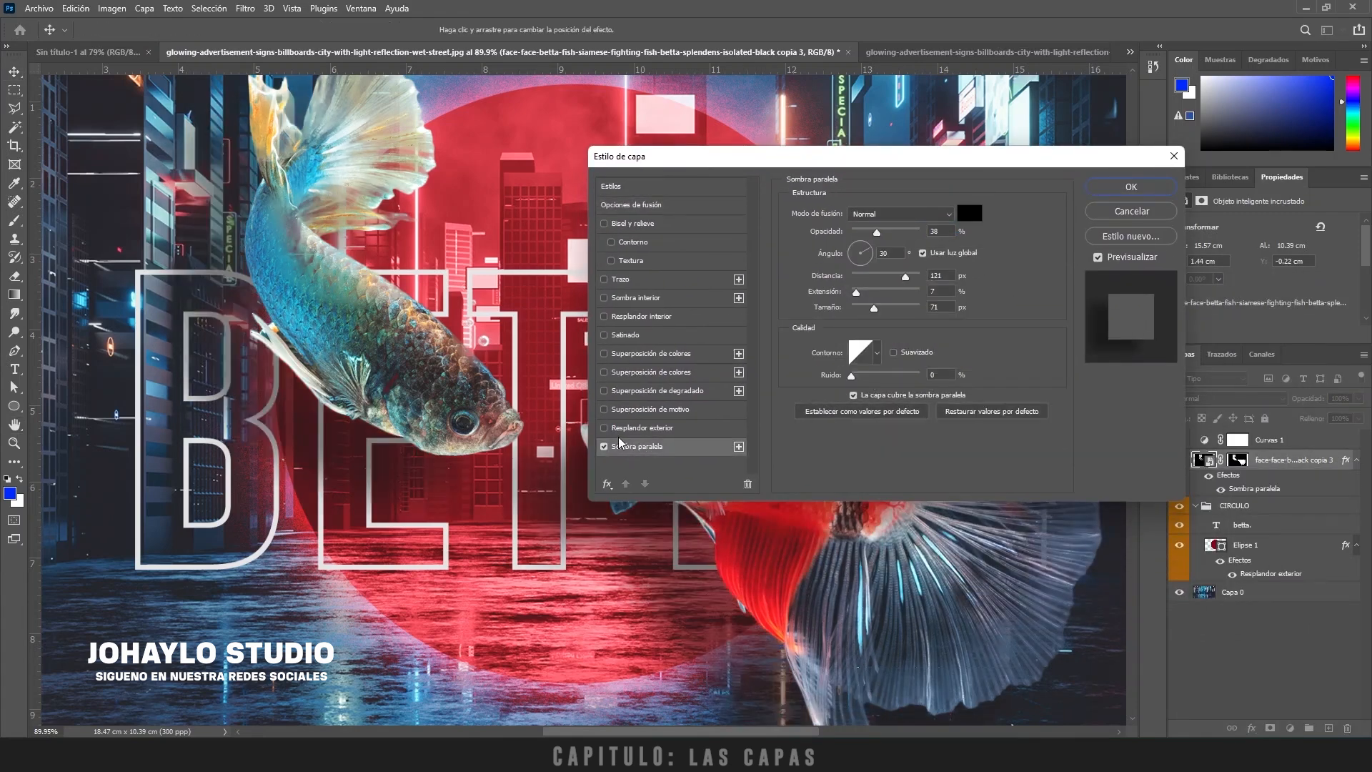
{"action": "left_click_drag", "start_coordinate": [903, 276], "coordinate": [882, 308]}
{"action": "left_click_drag", "start_coordinate": [876, 232], "coordinate": [904, 236]}
{"action": "left_click_drag", "start_coordinate": [882, 308], "coordinate": [885, 277]}
{"action": "left_click", "coordinate": [857, 265]}
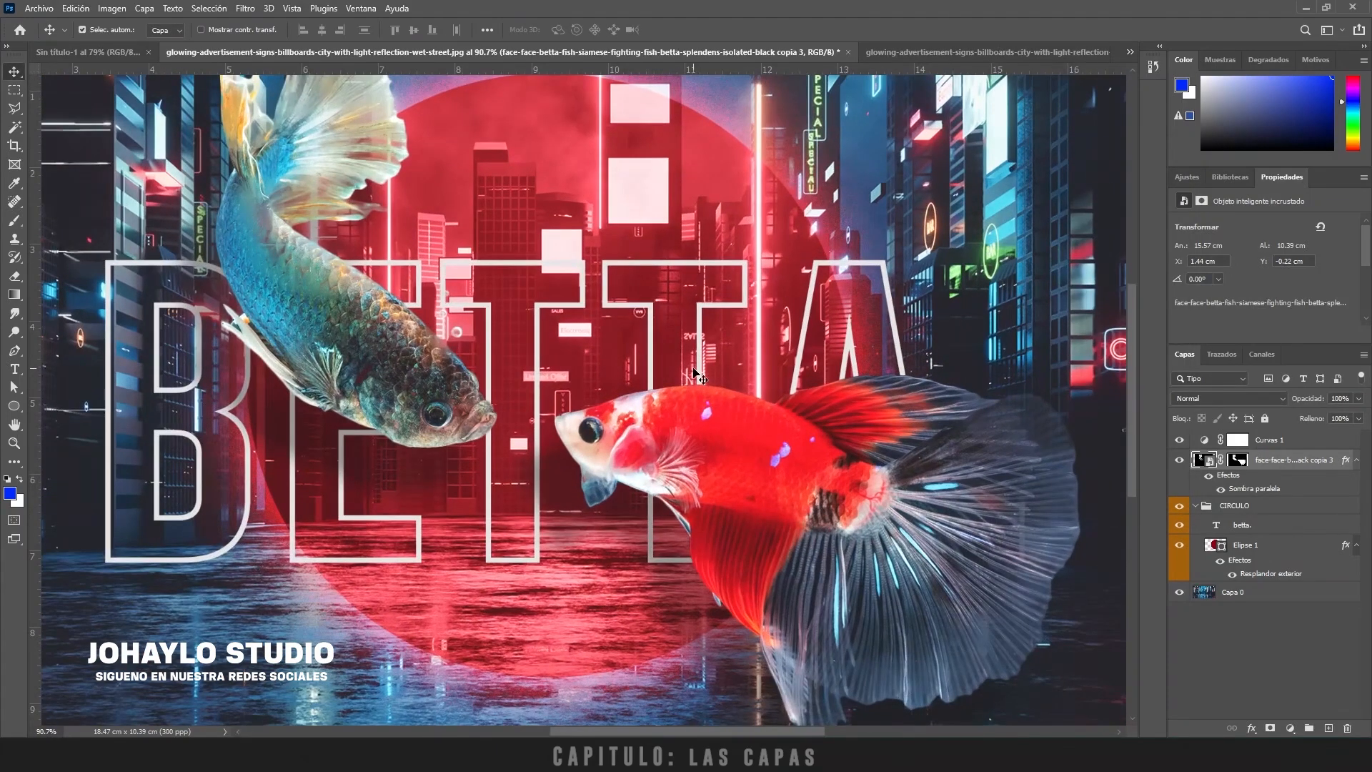
Step: Compare the fish with and without its Sombra paralela, review the effect's settings, and hide the effect
{"action": "left_click", "coordinate": [1222, 490]}
{"action": "left_click", "coordinate": [1223, 491]}
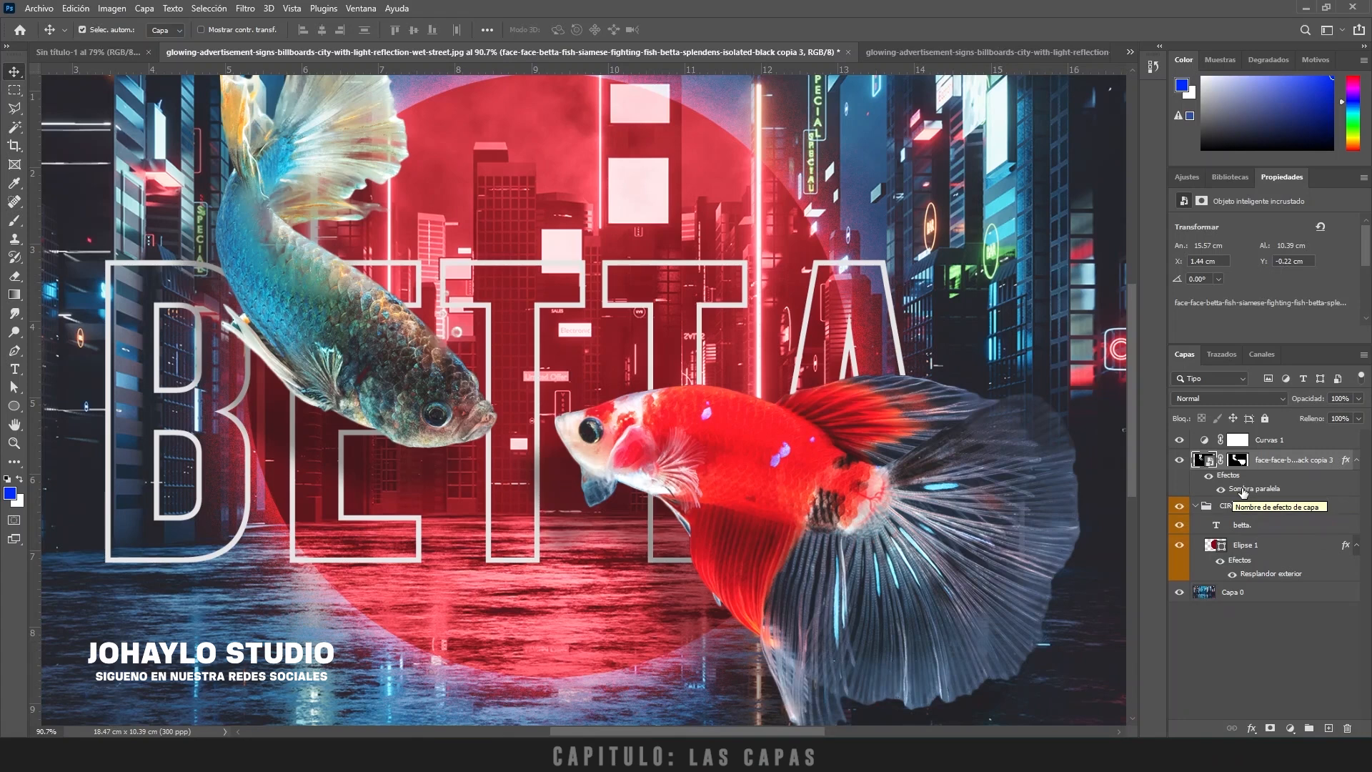
{"action": "double_click", "coordinate": [1243, 491]}
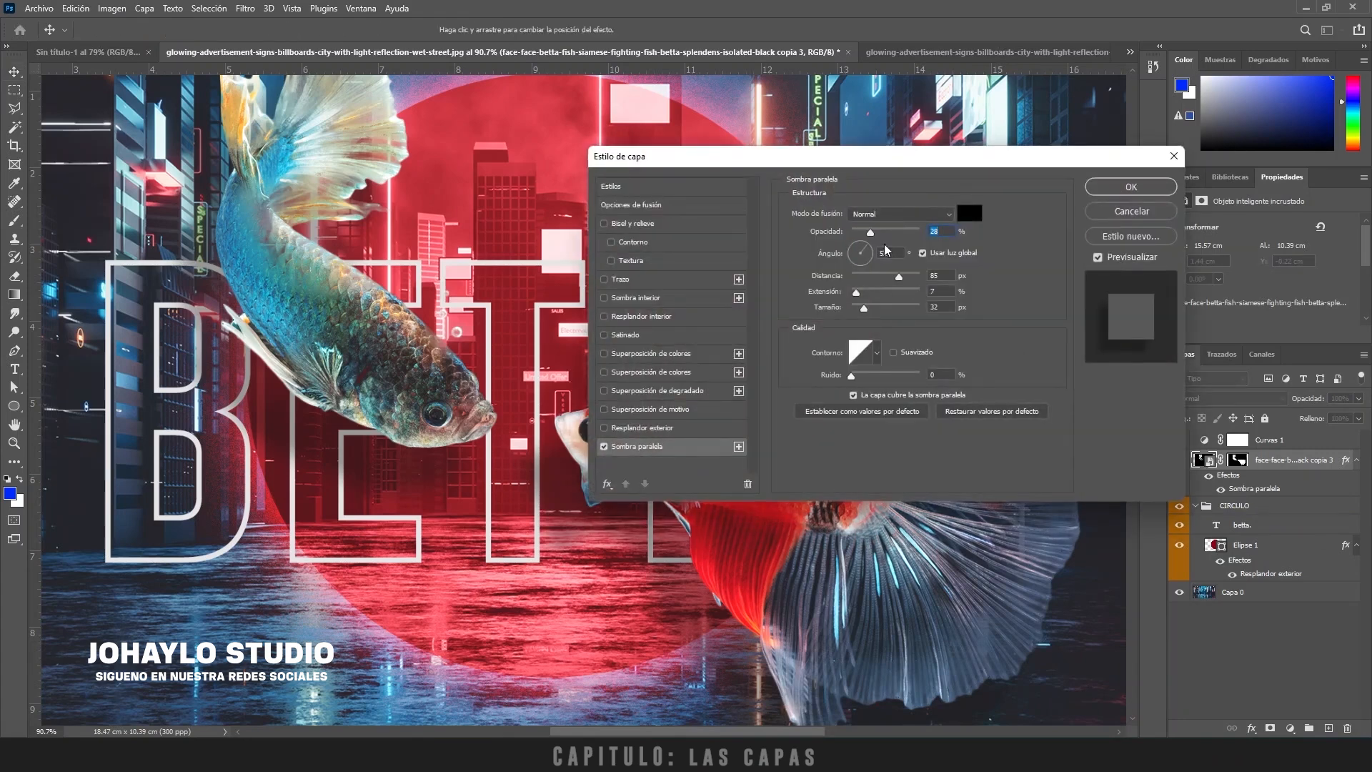
{"action": "left_click", "coordinate": [1113, 187]}
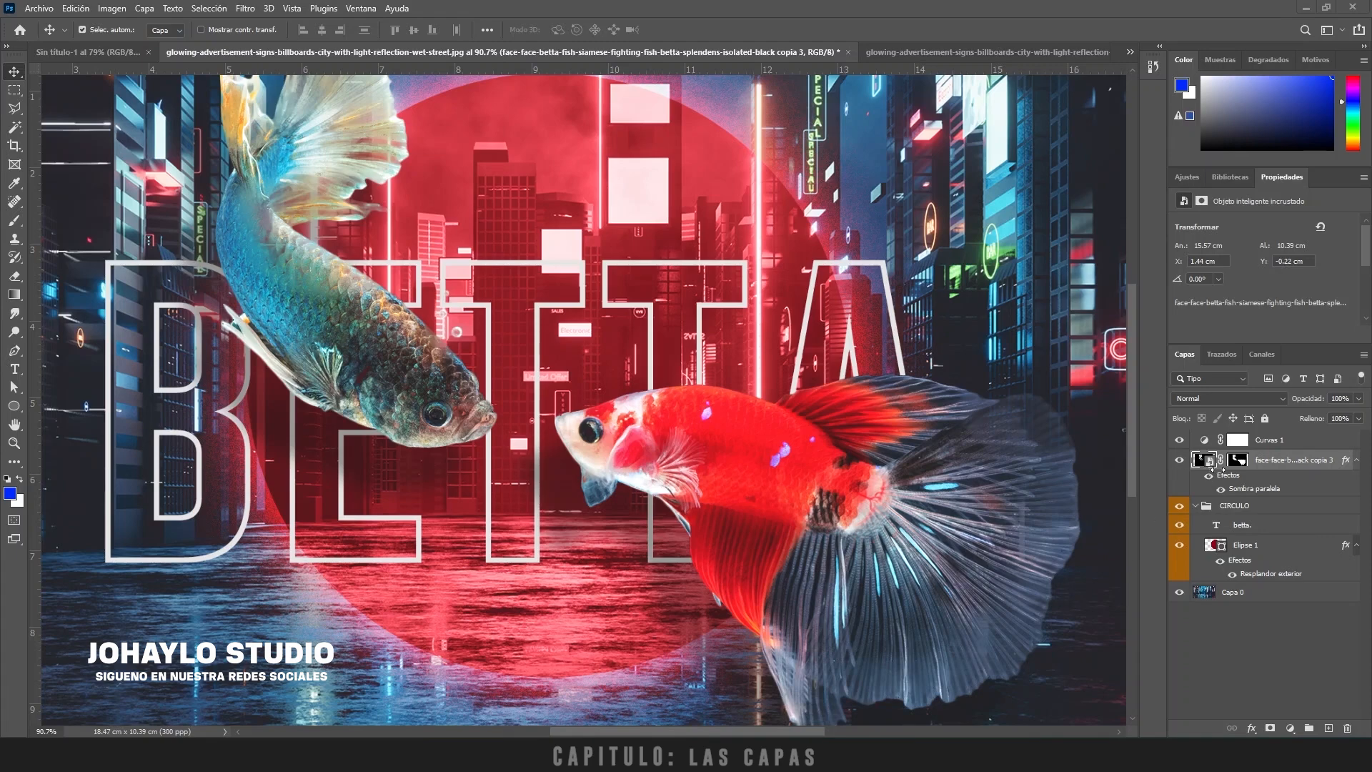
{"action": "scroll", "coordinate": [664, 386], "scroll_direction": "down", "scroll_amount": 4}
{"action": "scroll", "coordinate": [664, 393], "scroll_direction": "up", "scroll_amount": 4}
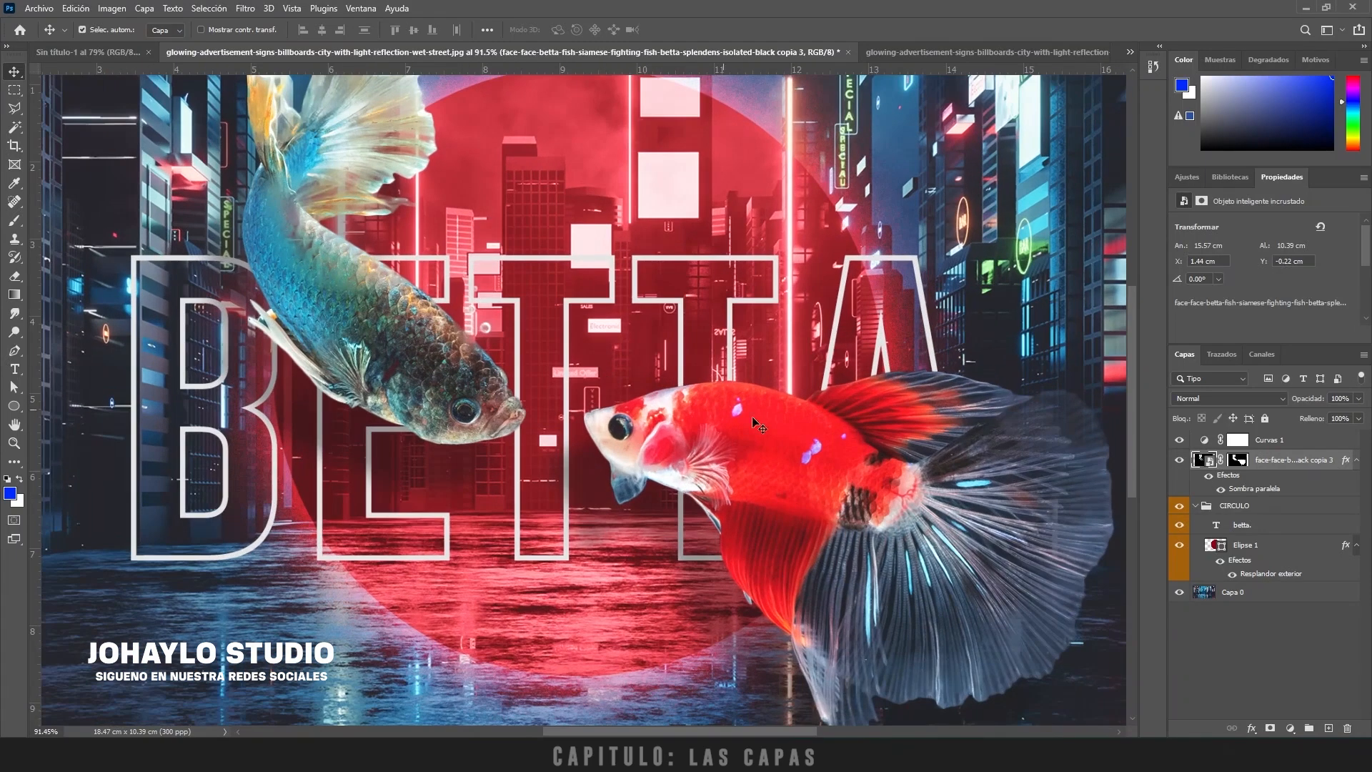
{"action": "left_click", "coordinate": [1221, 489]}
Step: Check the mask options of the copia 3 fish layer and place the unmasked fish image directly above it
{"action": "left_click", "coordinate": [1237, 459]}
{"action": "right_click", "coordinate": [1237, 460]}
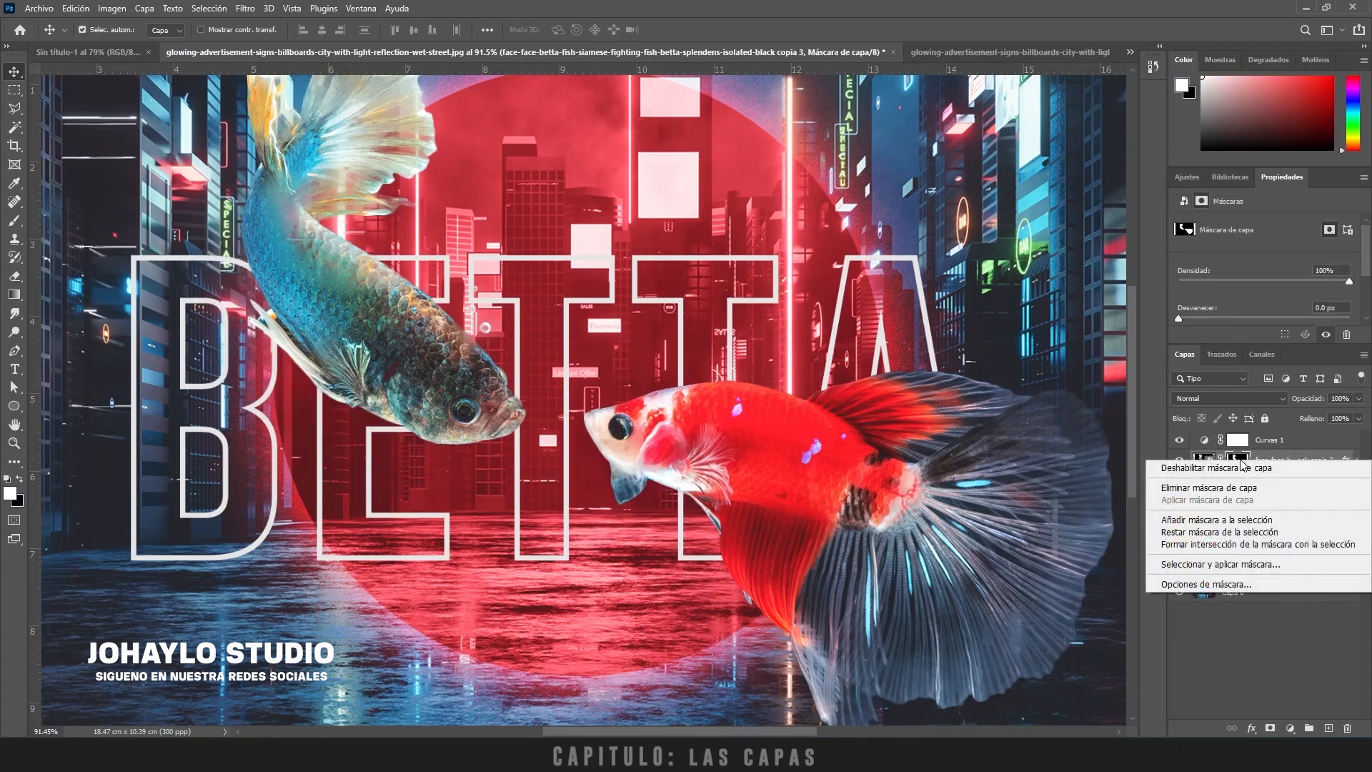
{"action": "key", "text": "Escape"}
{"action": "scroll", "coordinate": [795, 463], "scroll_direction": "down", "scroll_amount": 2}
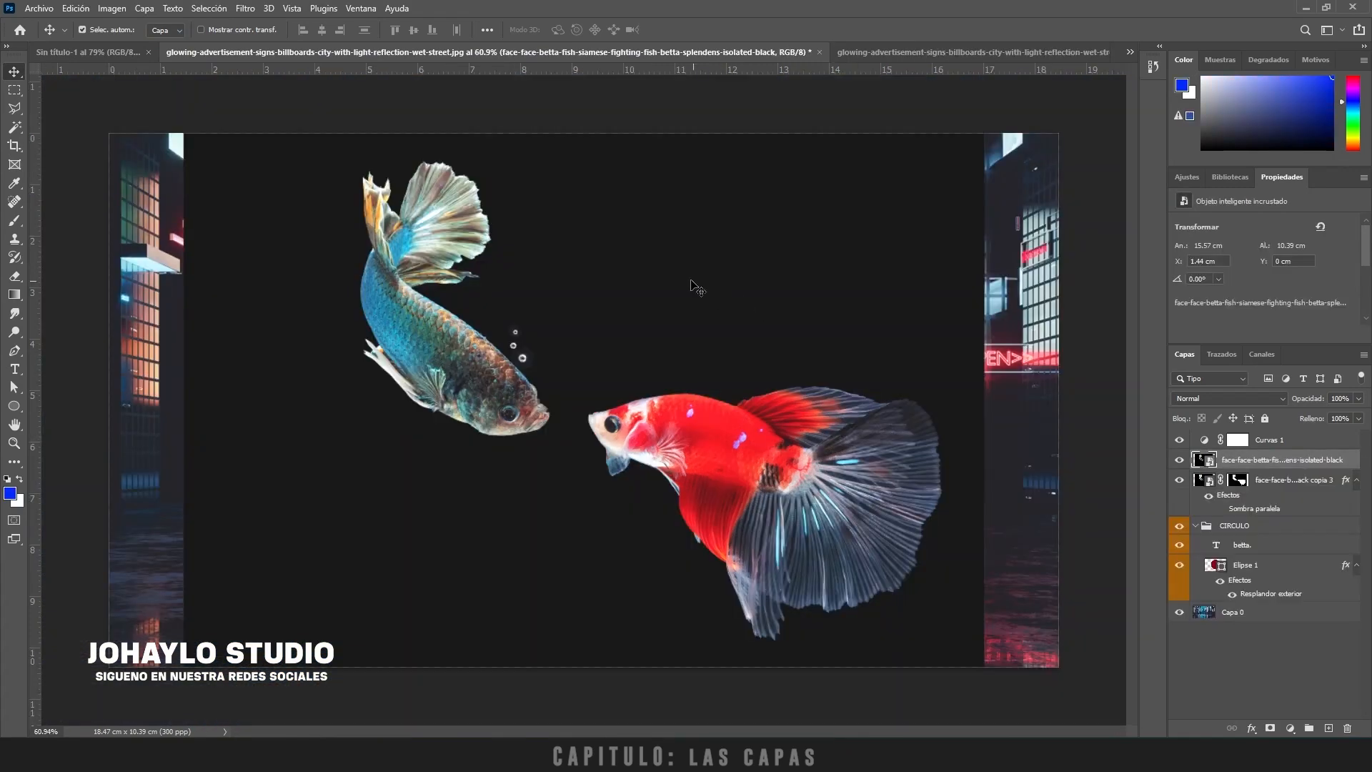
{"action": "scroll", "coordinate": [691, 281], "scroll_direction": "up", "scroll_amount": 2}
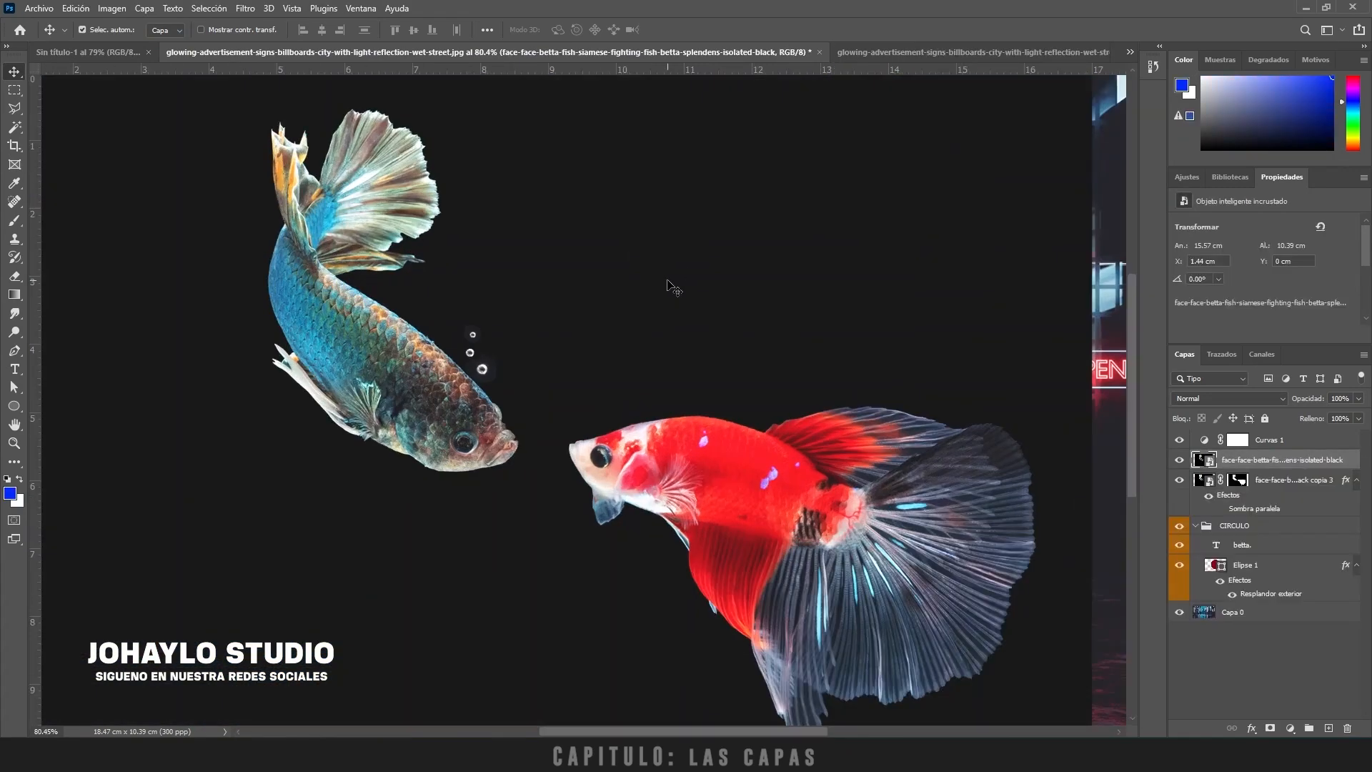
Step: Hide the unmasked fish layer to compare it with the masked copia 3 layer, and show and reselect it
{"action": "left_click", "coordinate": [1180, 460]}
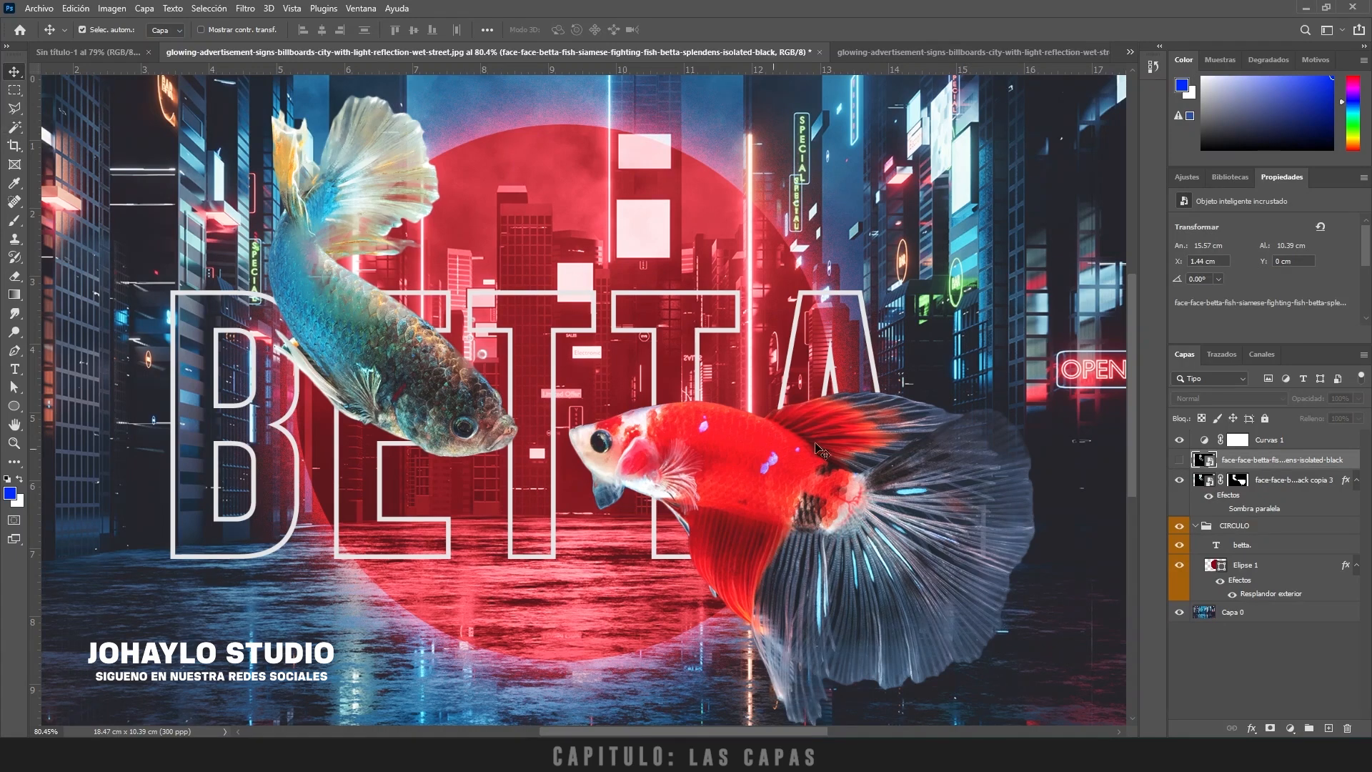
{"action": "left_click", "coordinate": [1237, 480]}
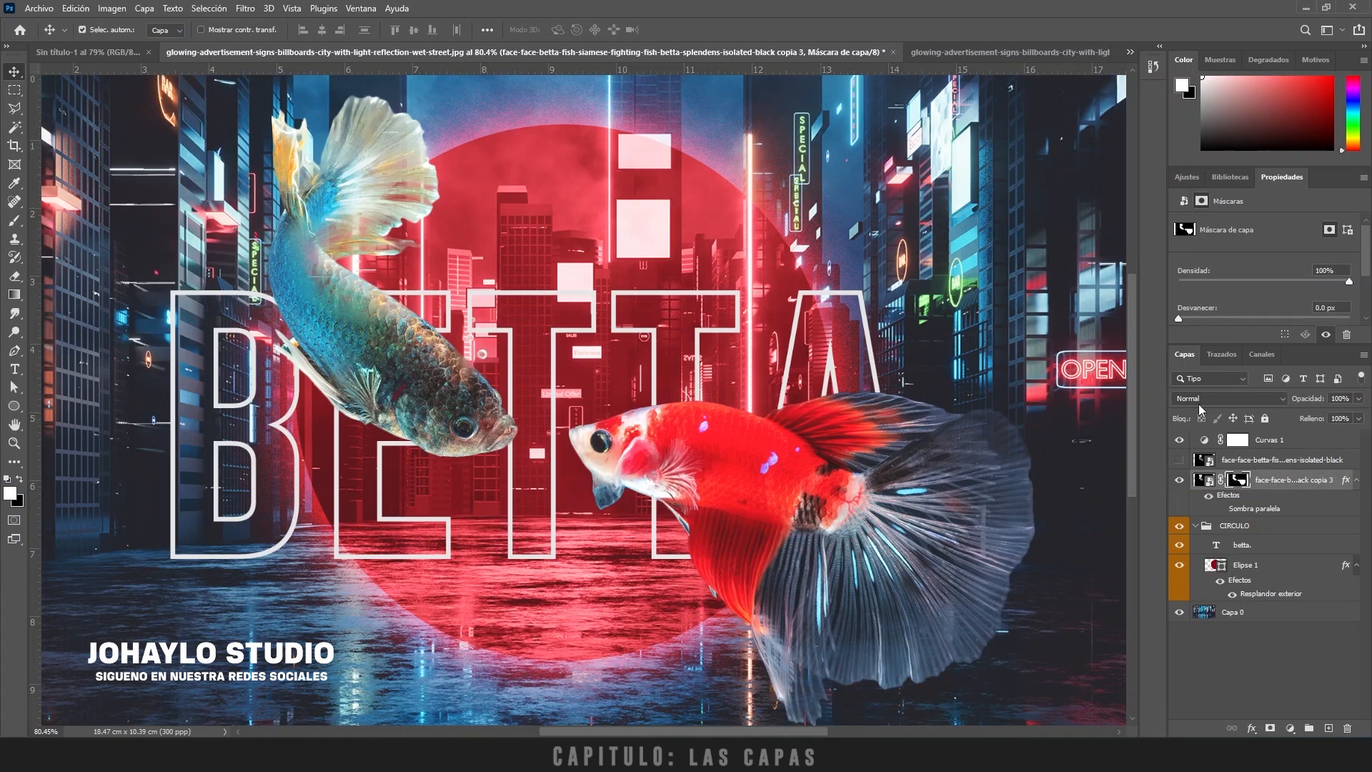
{"action": "left_click", "coordinate": [1179, 459]}
{"action": "left_click", "coordinate": [1258, 459]}
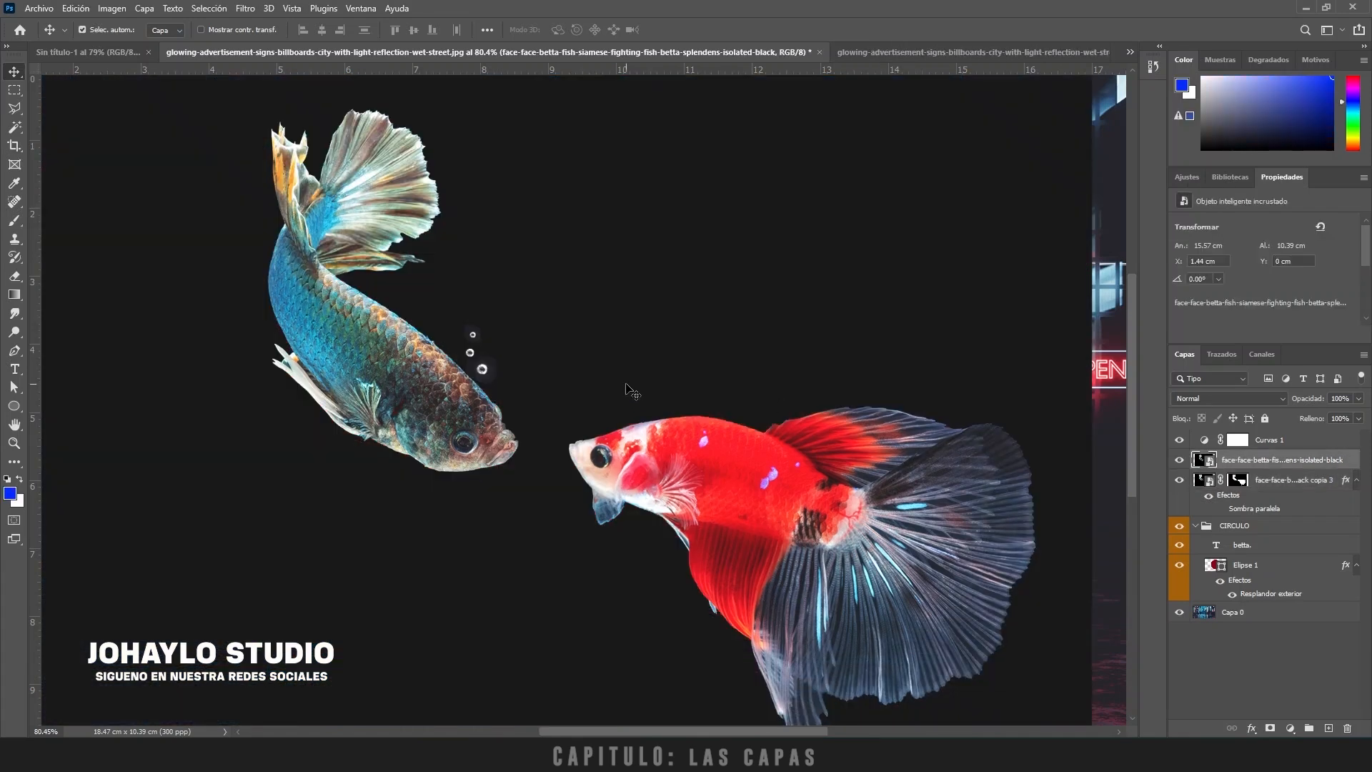
{"action": "scroll", "coordinate": [633, 382], "scroll_direction": "down", "scroll_amount": 2}
{"action": "scroll", "coordinate": [632, 382], "scroll_direction": "up", "scroll_amount": 2}
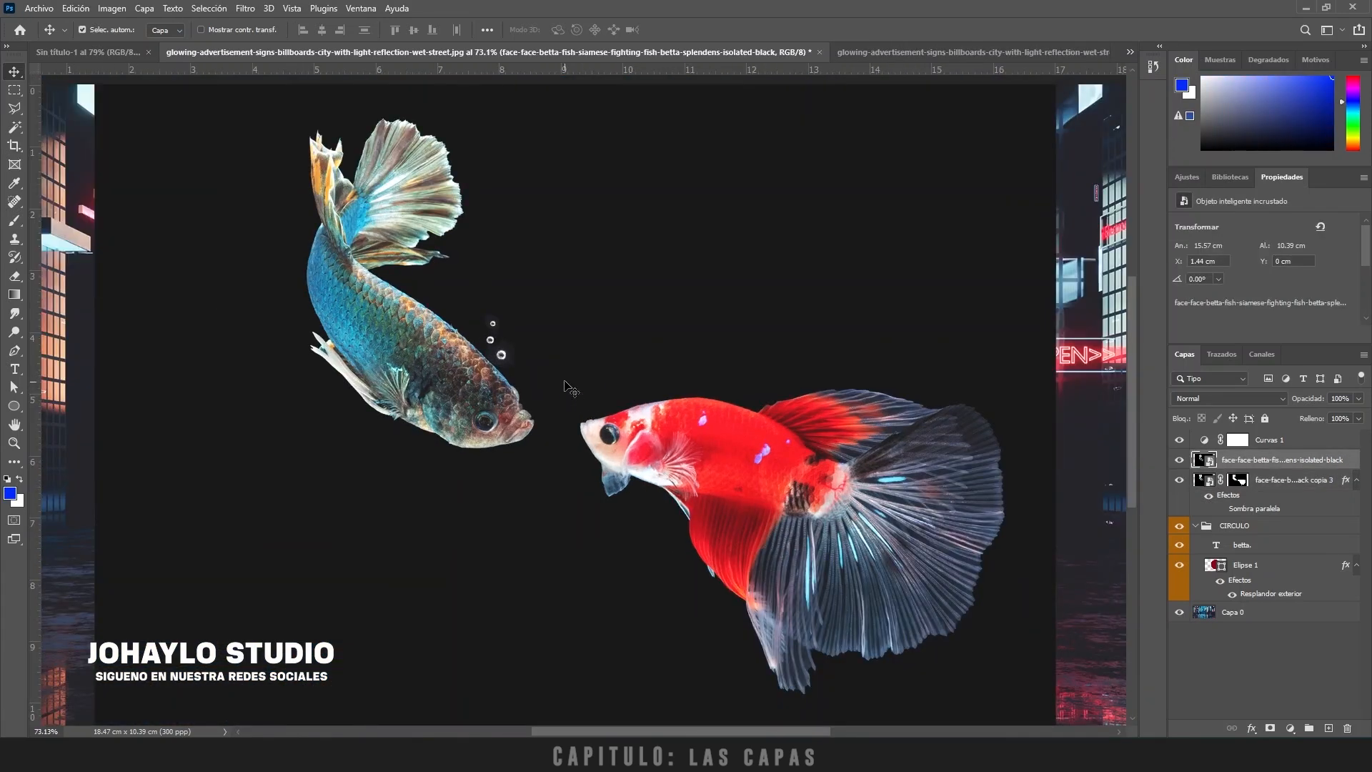
Step: Select the black background around the fish with Gama de colores at a tolerance of 29 and make a layer mask from it
{"action": "left_click", "coordinate": [216, 9]}
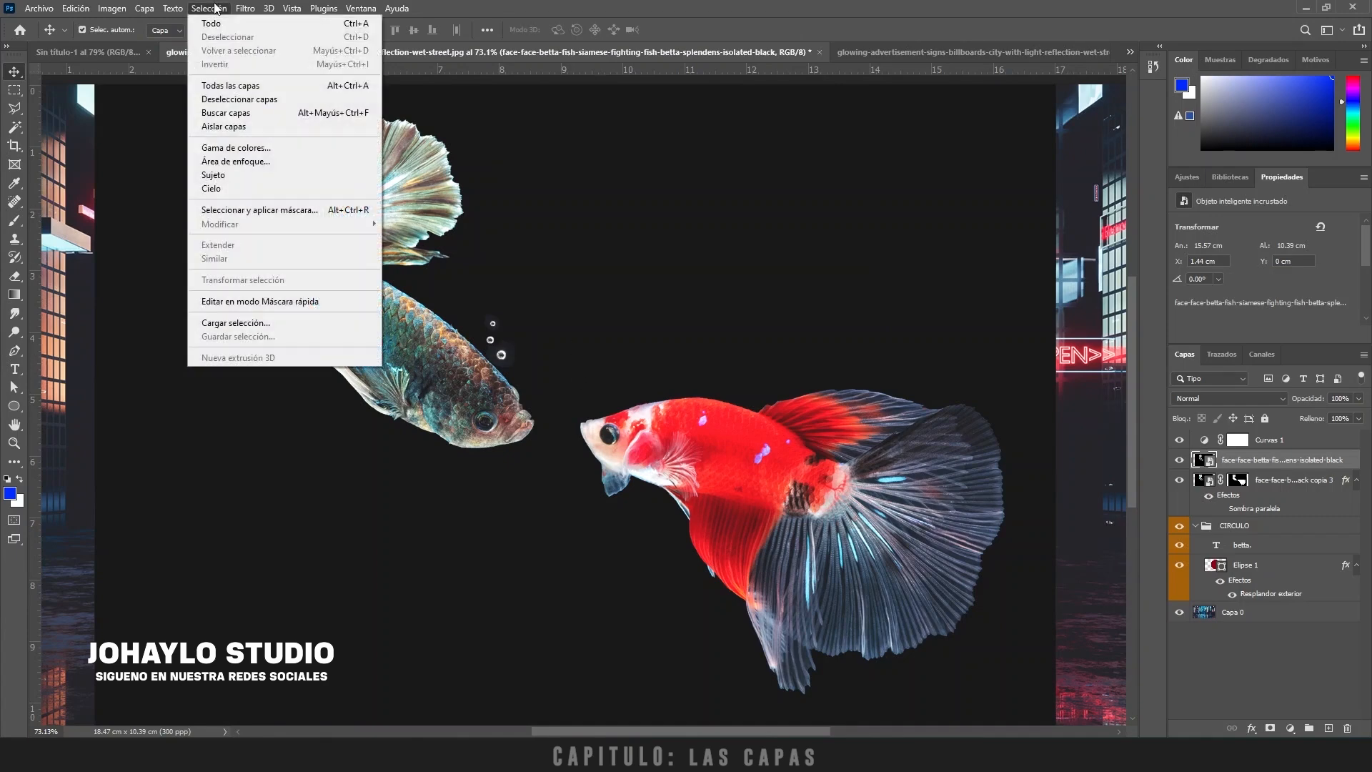
{"action": "left_click", "coordinate": [230, 148]}
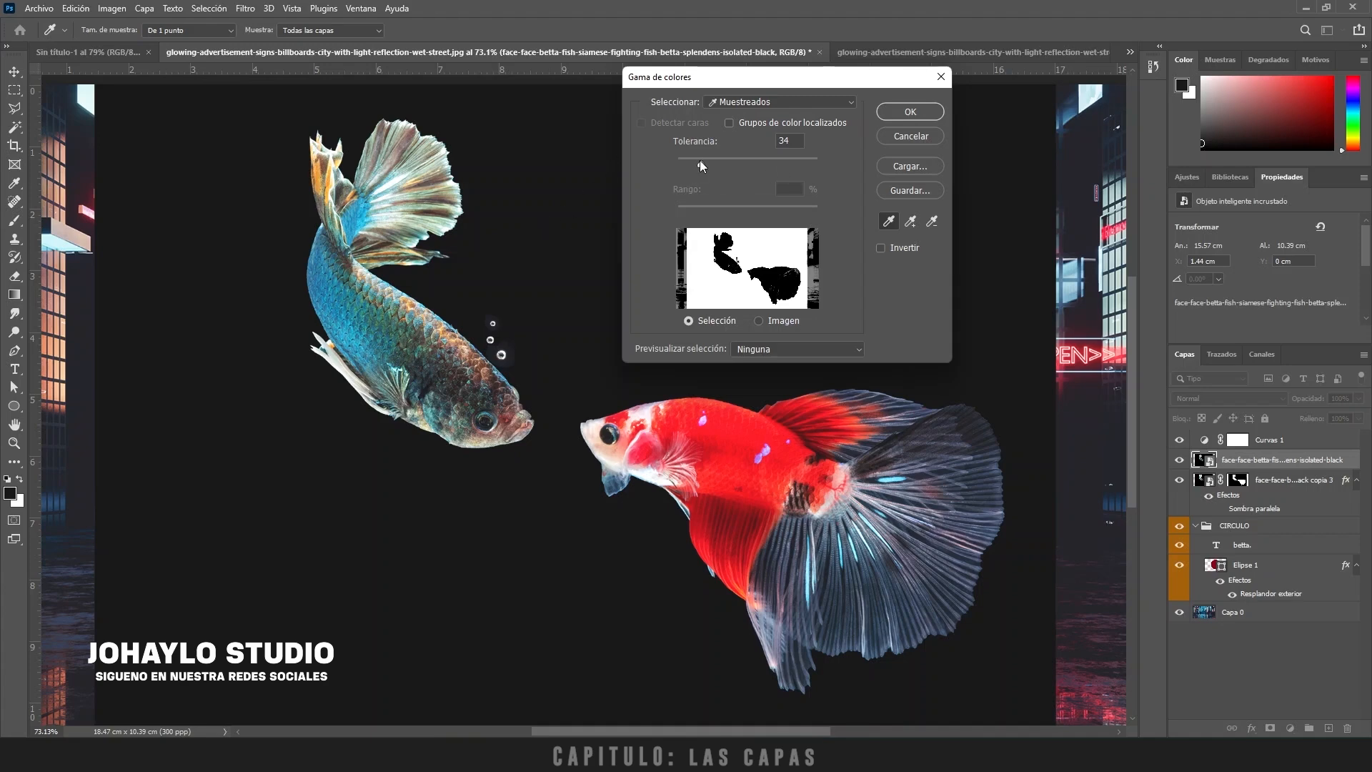
{"action": "left_click_drag", "start_coordinate": [700, 160], "coordinate": [693, 157]}
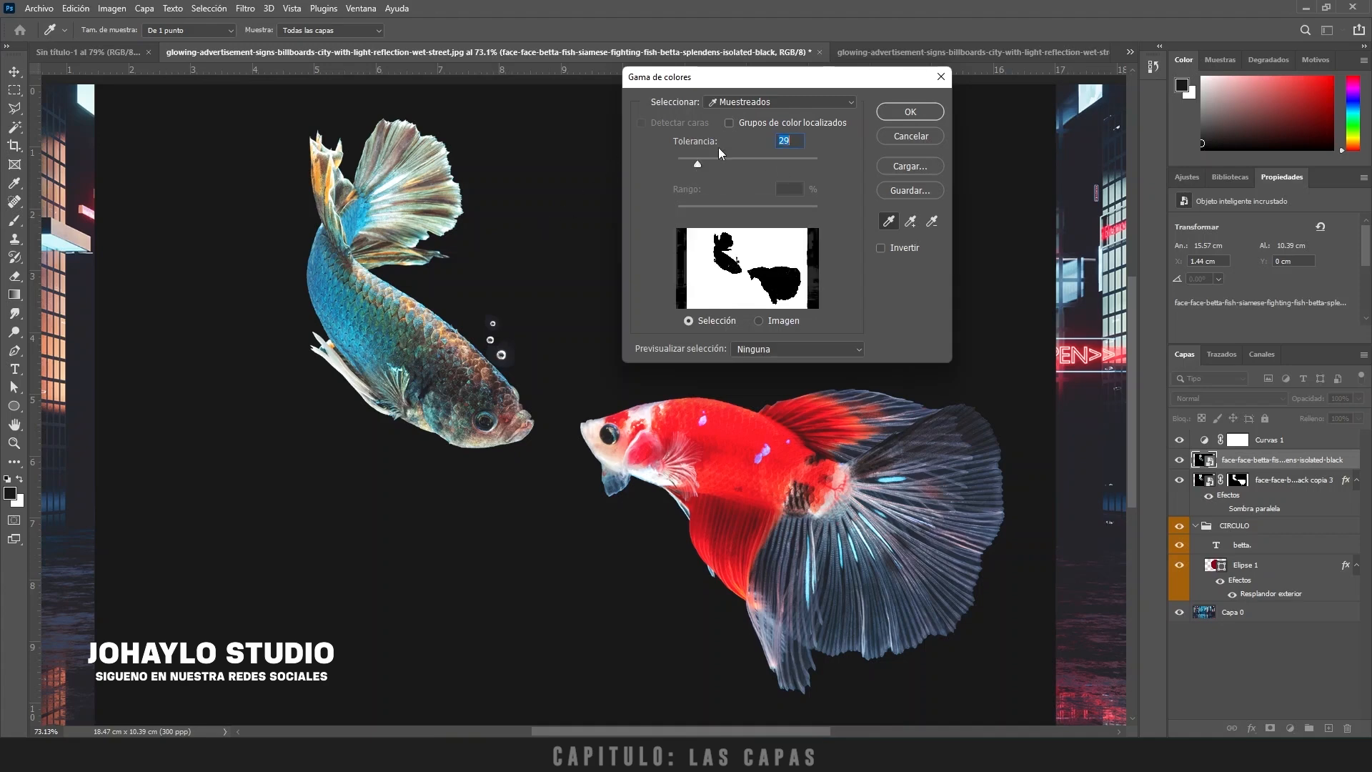
{"action": "left_click", "coordinate": [910, 111]}
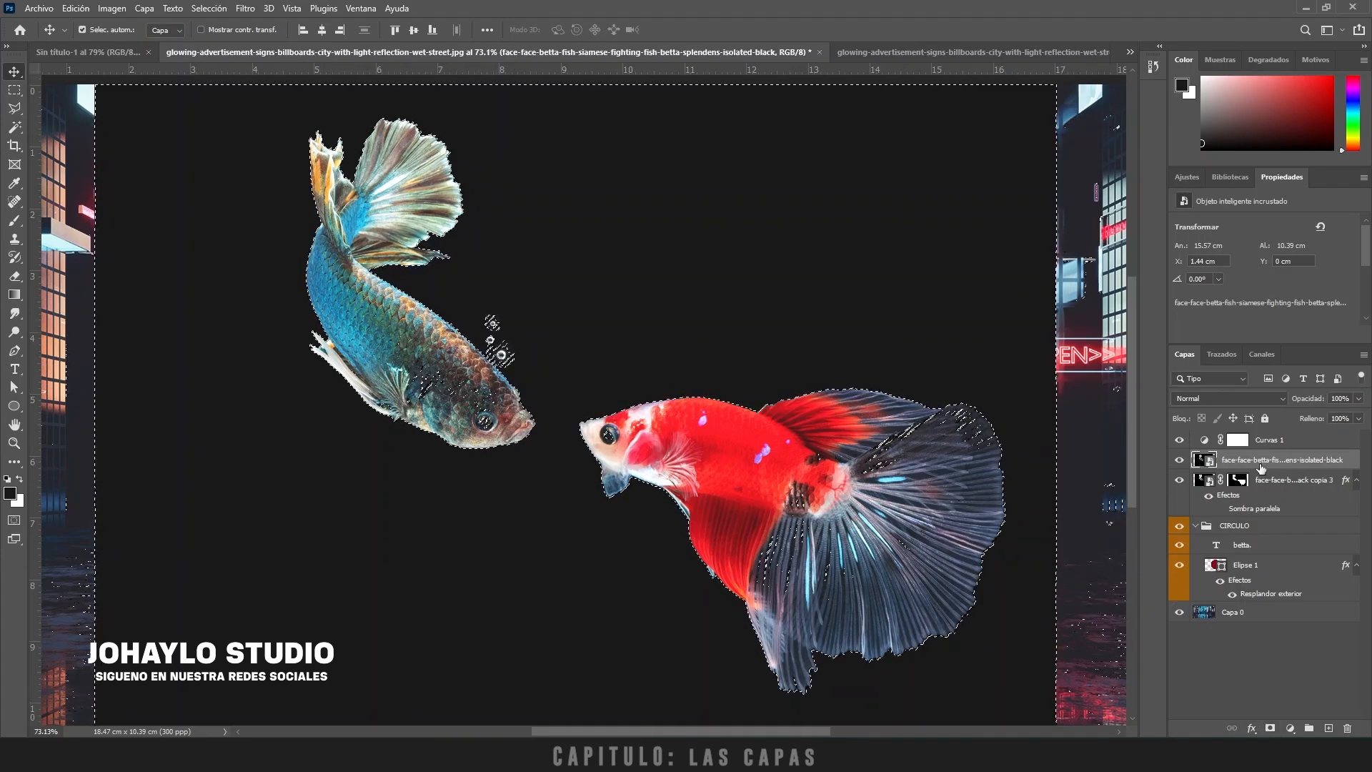
{"action": "left_click", "coordinate": [1270, 728]}
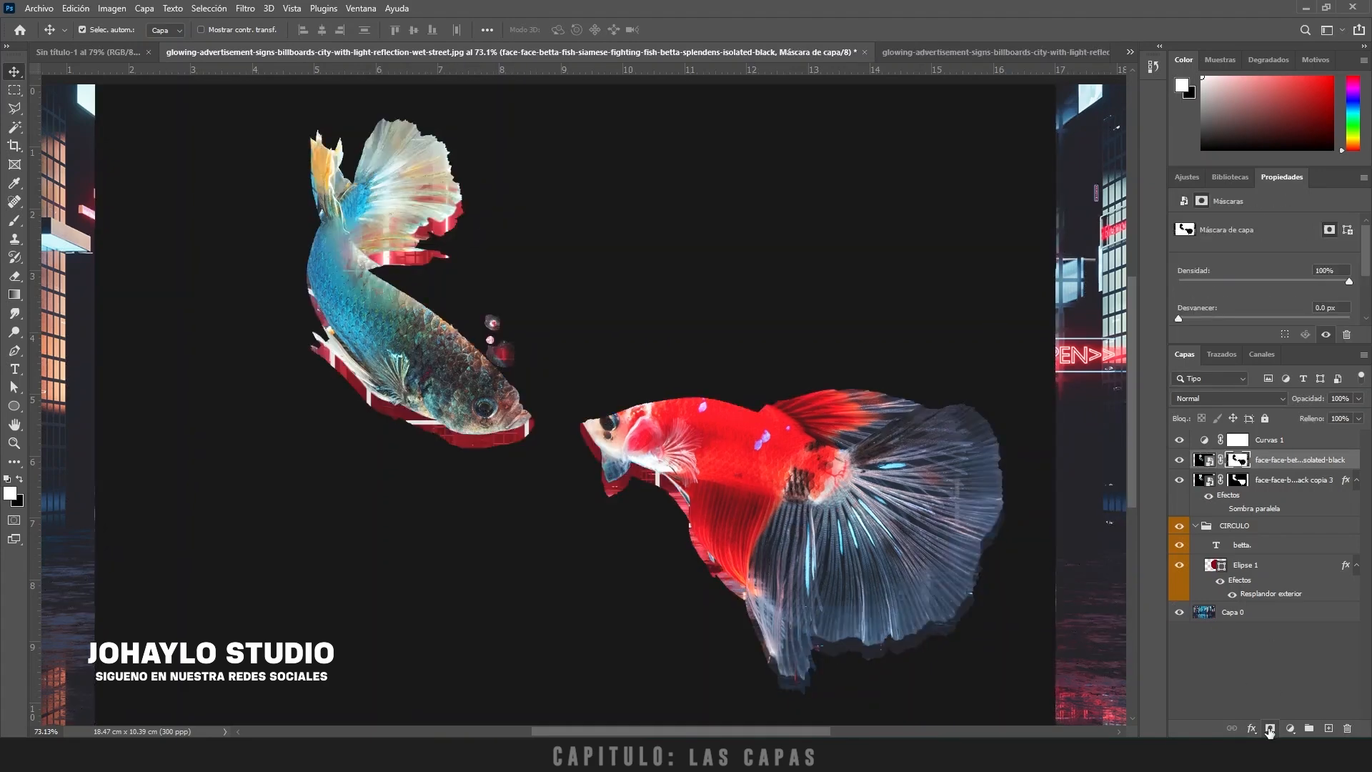
Step: Hide the copia 3 fish layer and invert the new mask so it reveals the fish instead of the black background
{"action": "left_click", "coordinate": [1180, 480]}
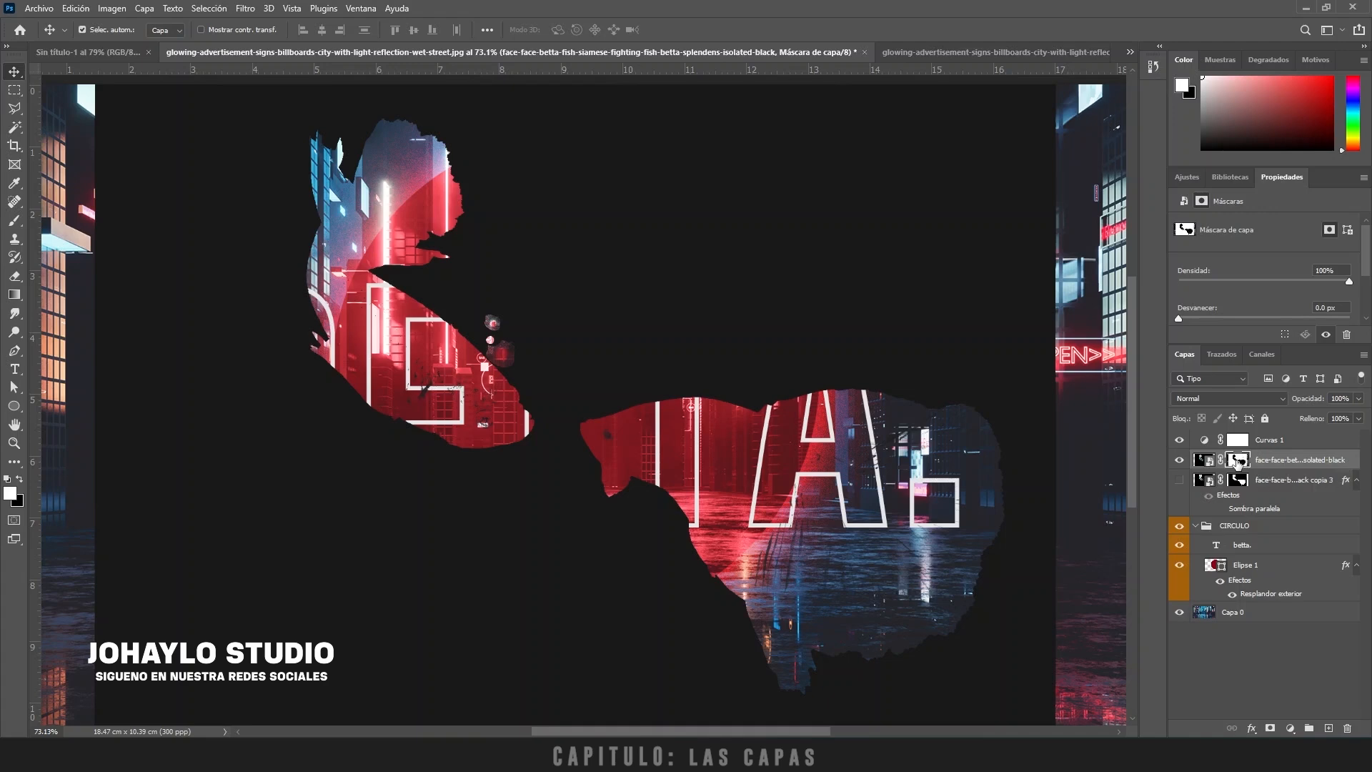
{"action": "key", "text": "ctrl+i"}
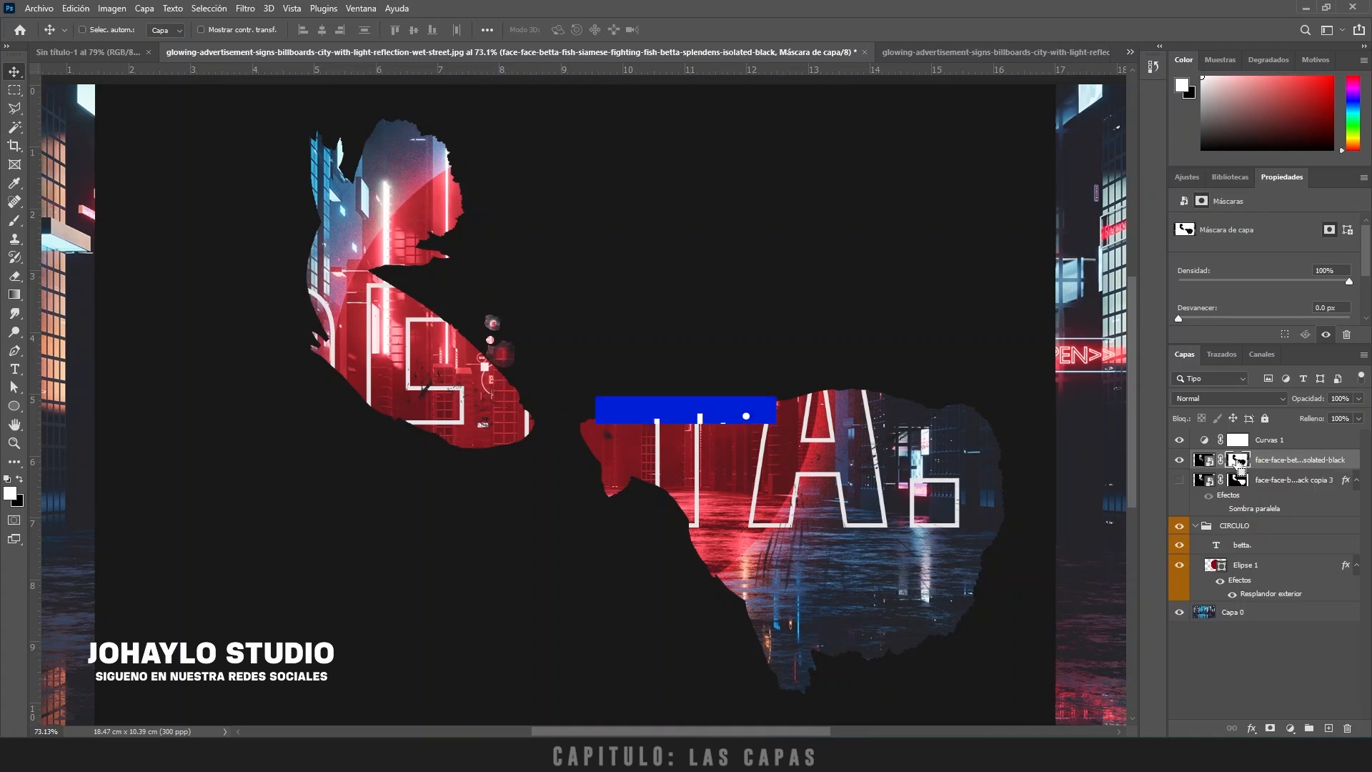
{"action": "key", "text": "ctrl+i"}
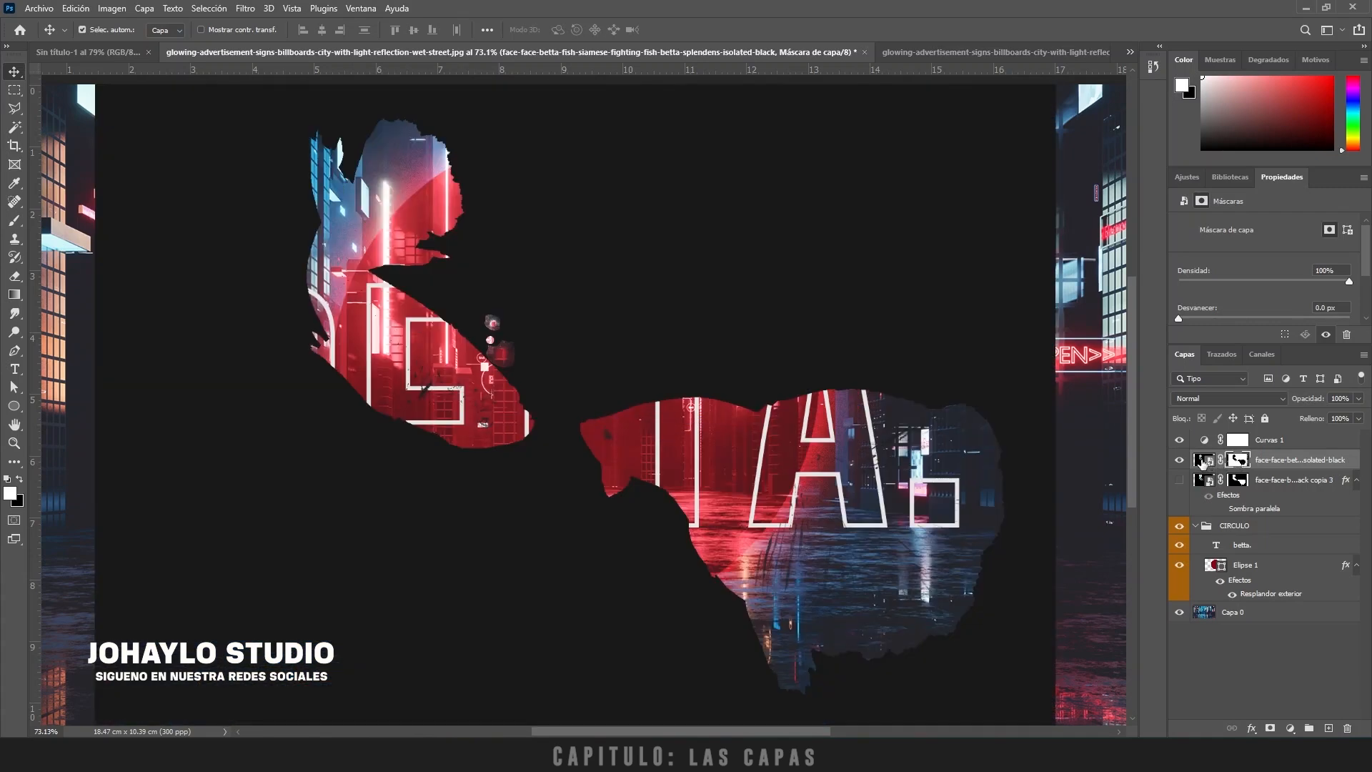
{"action": "left_click", "coordinate": [1203, 461]}
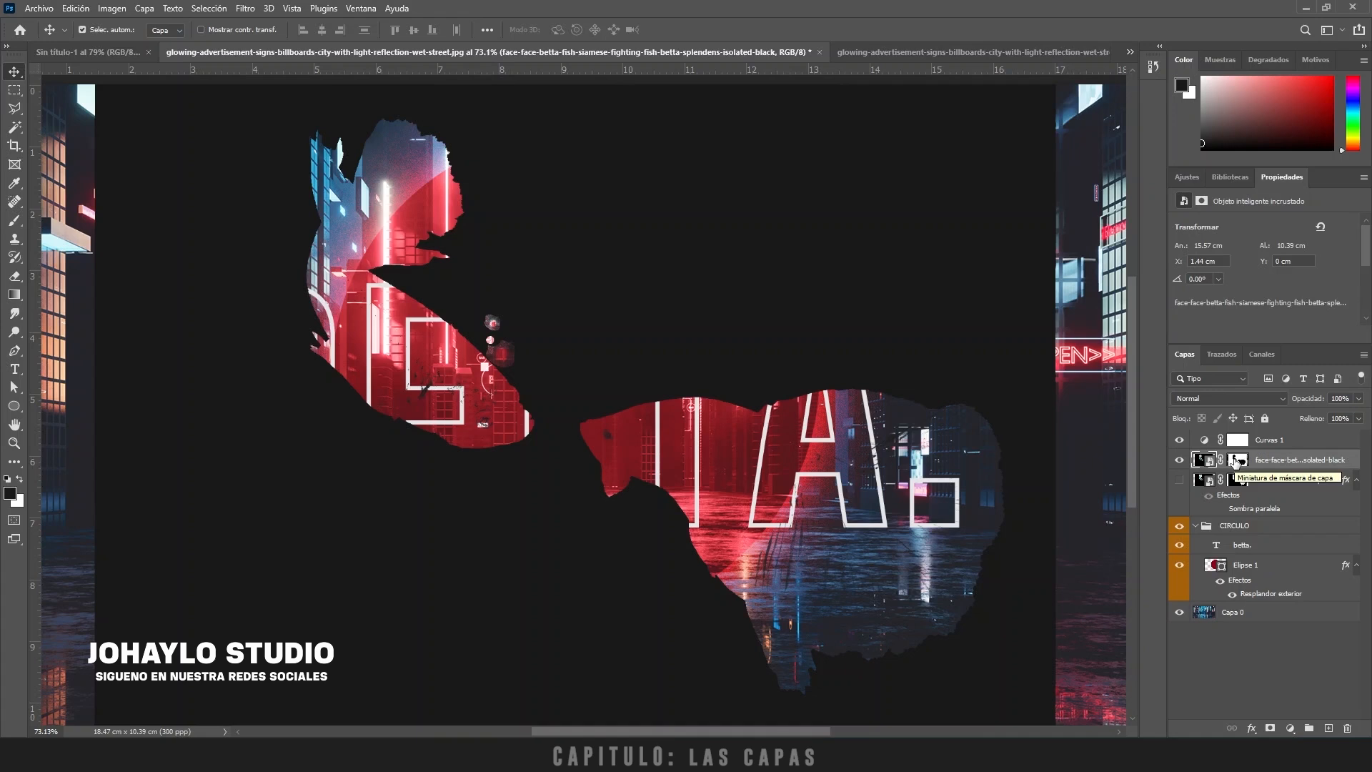
{"action": "left_click", "coordinate": [1234, 461]}
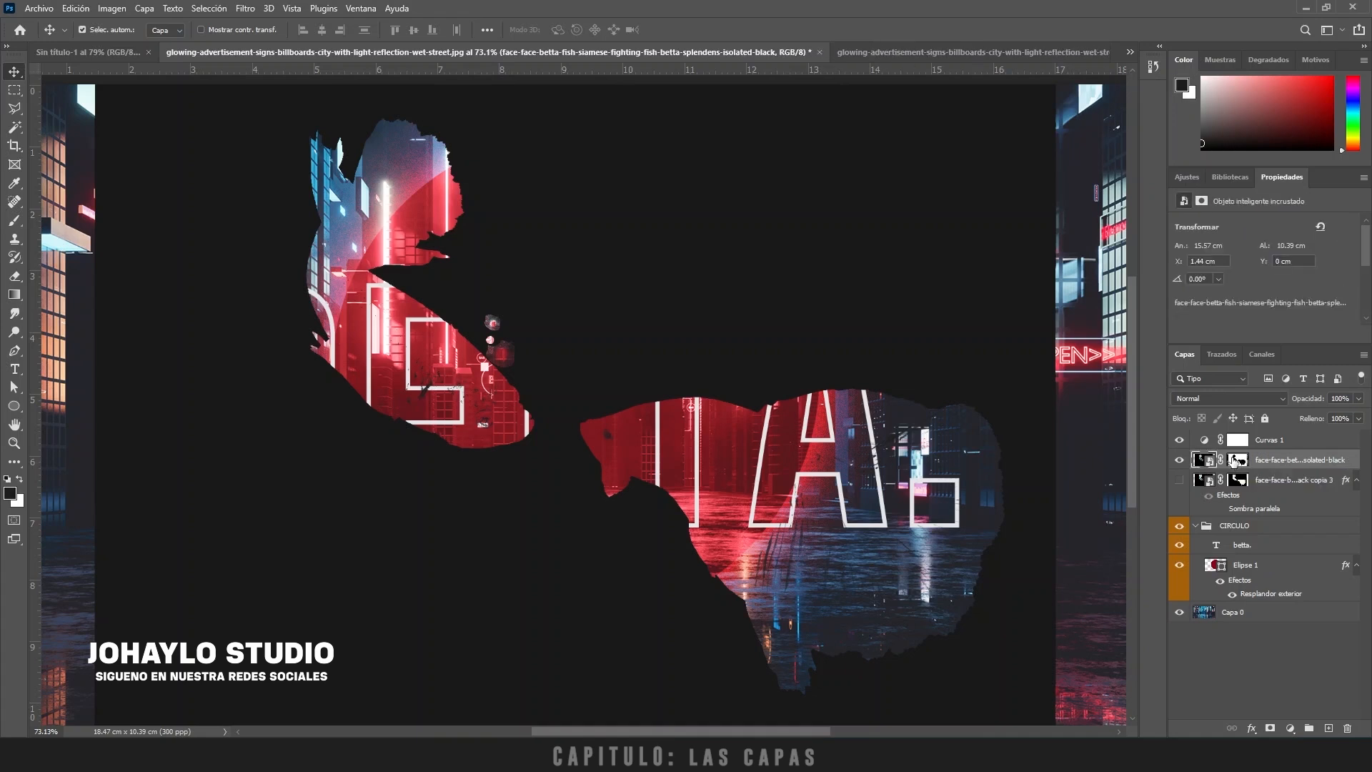
{"action": "key", "text": "ctrl"}
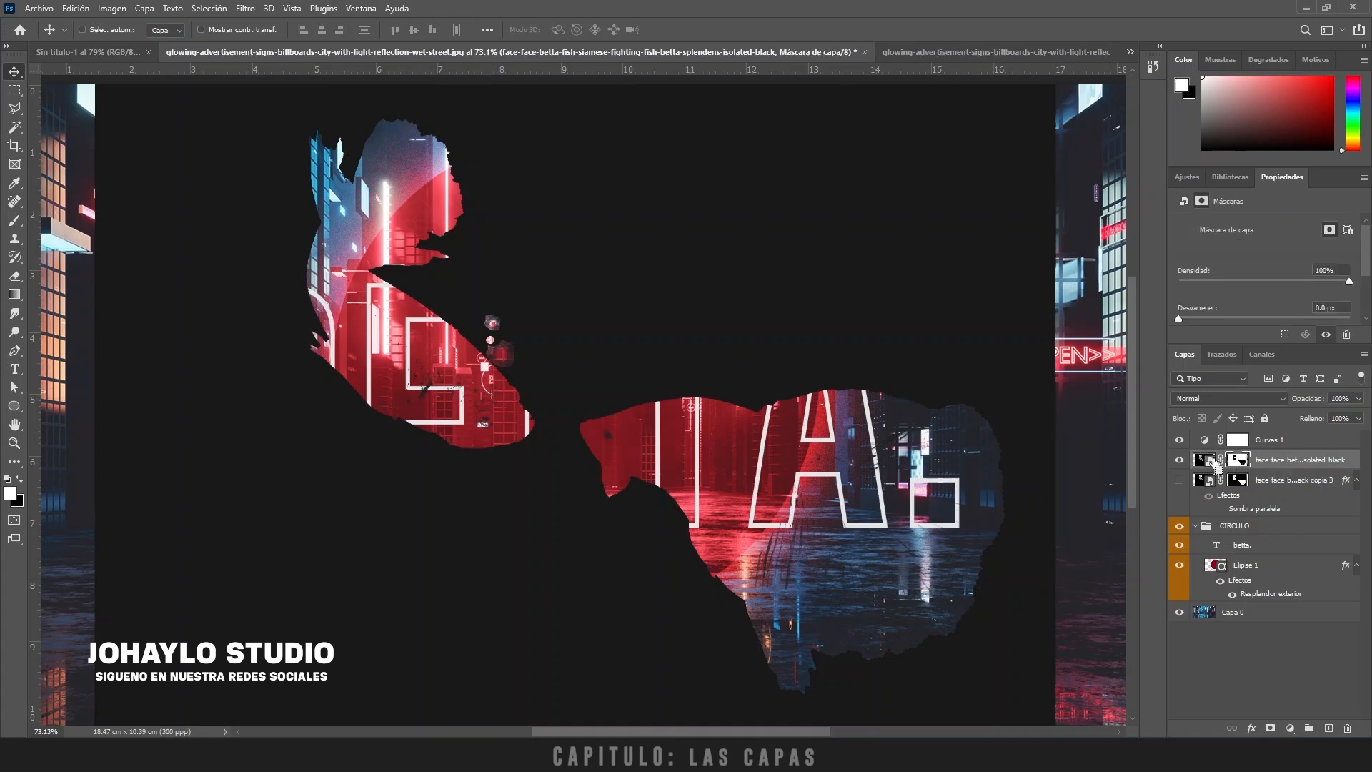
{"action": "left_click", "coordinate": [1204, 461]}
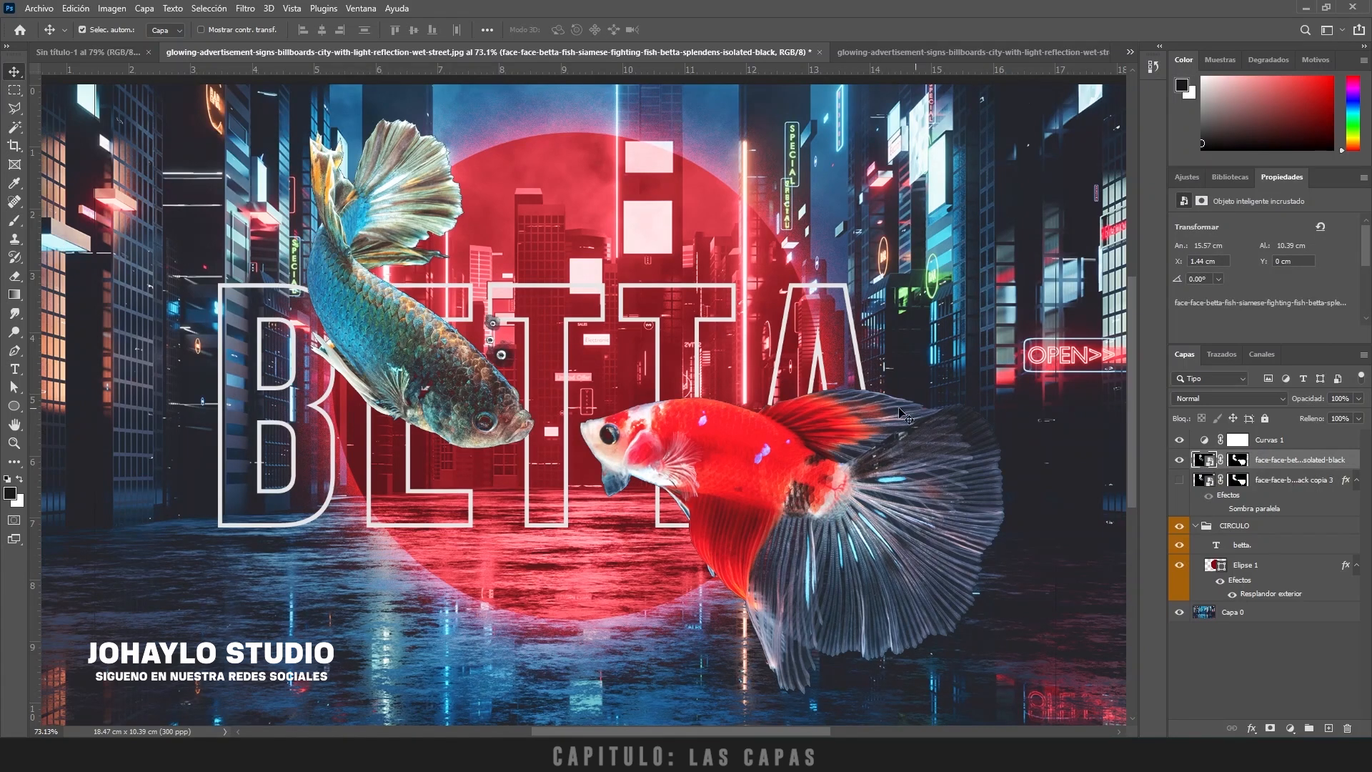
Step: Invert the colors of the fish image itself, invert them back, and reselect the layer's mask
{"action": "key", "text": "ctrl+i"}
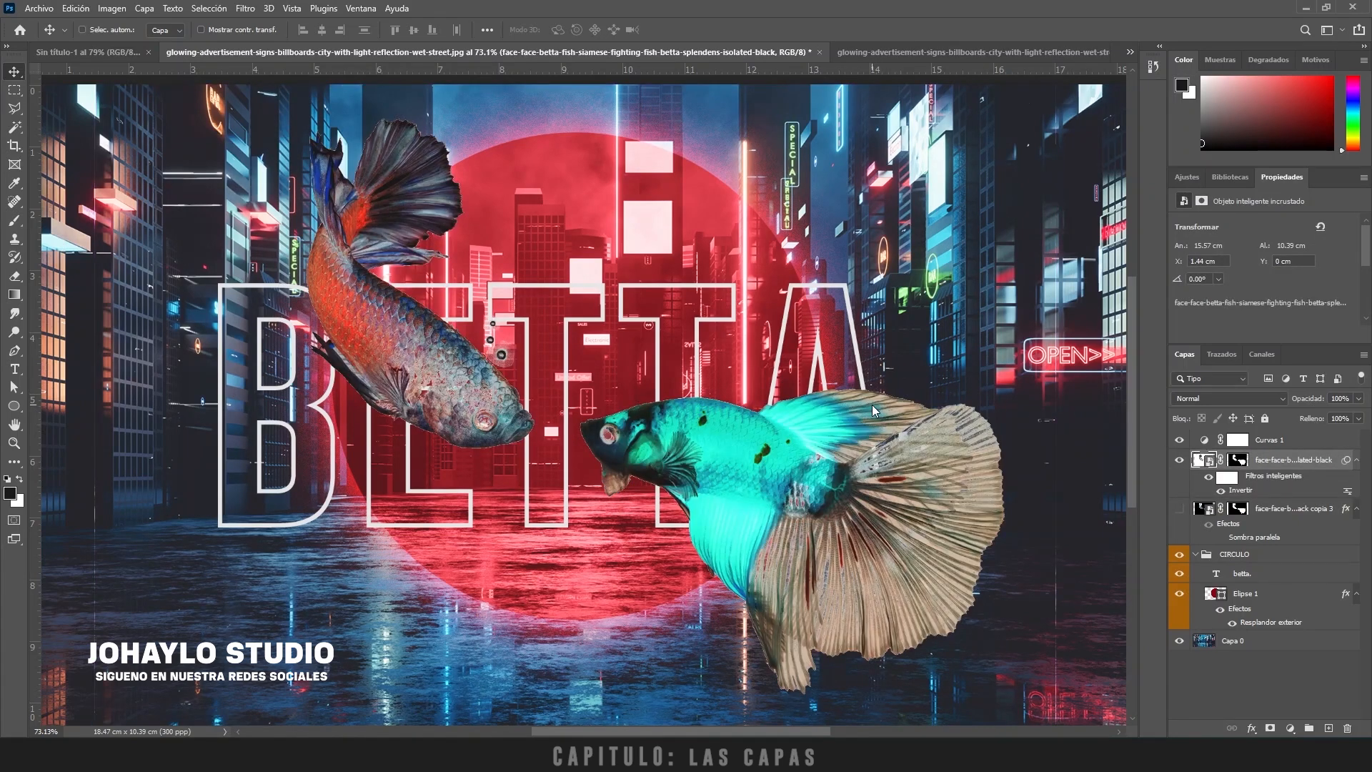
{"action": "key", "text": "ctrl+i"}
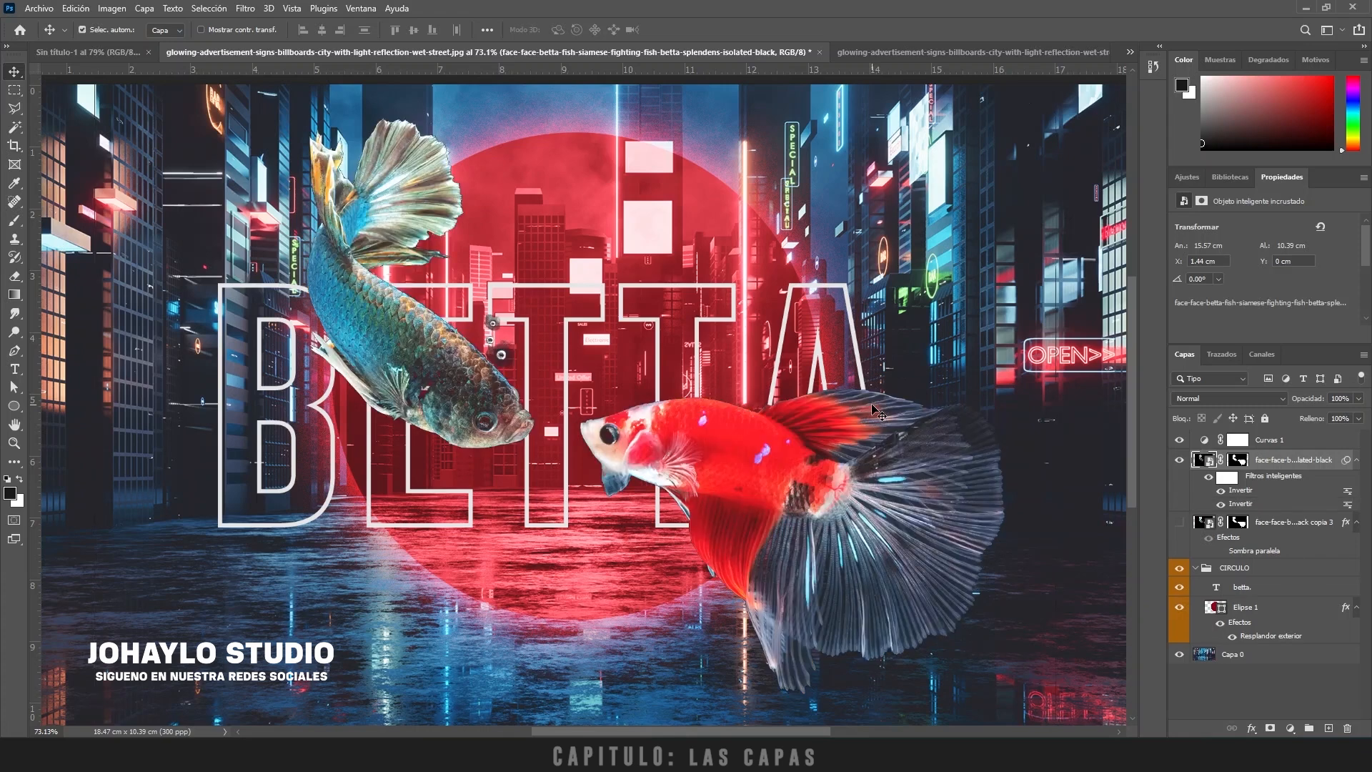
{"action": "left_click", "coordinate": [1230, 460]}
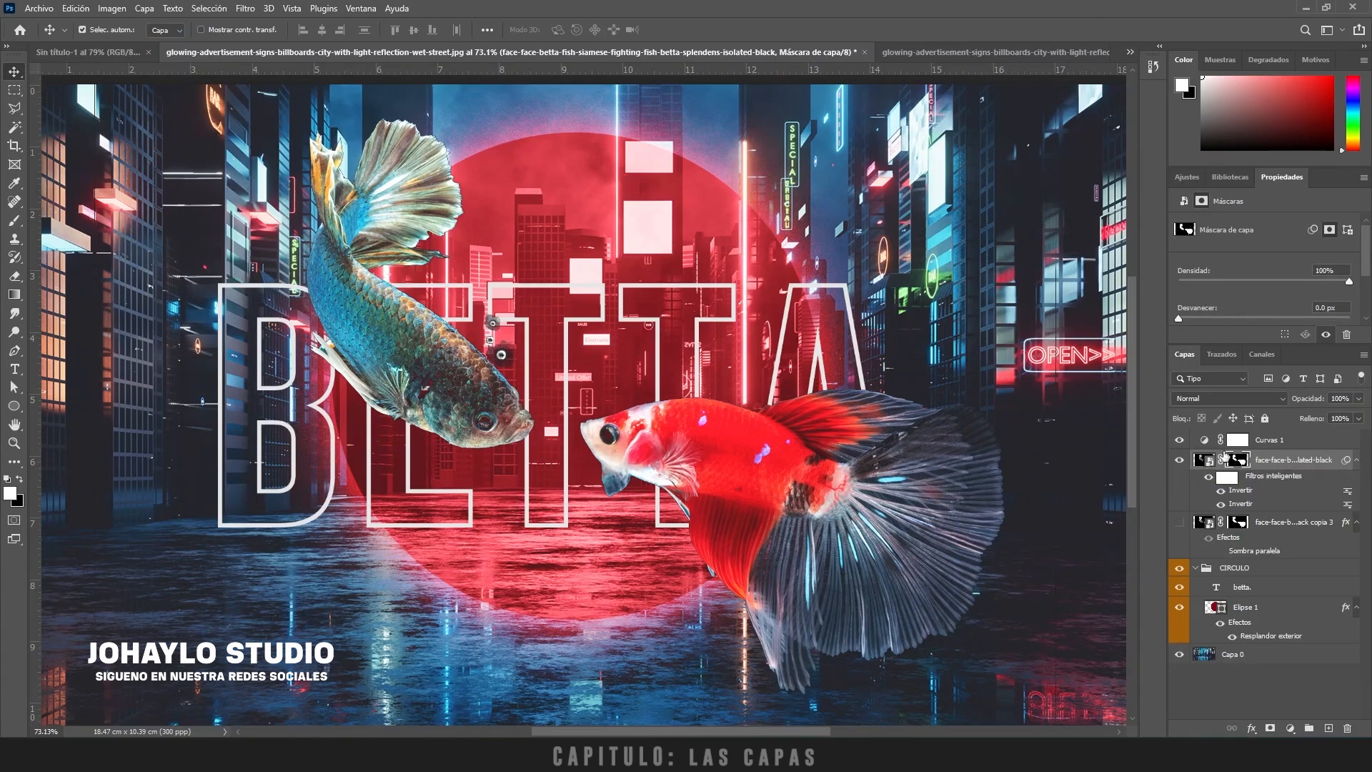
{"action": "scroll", "coordinate": [577, 338], "scroll_direction": "down", "scroll_amount": 4}
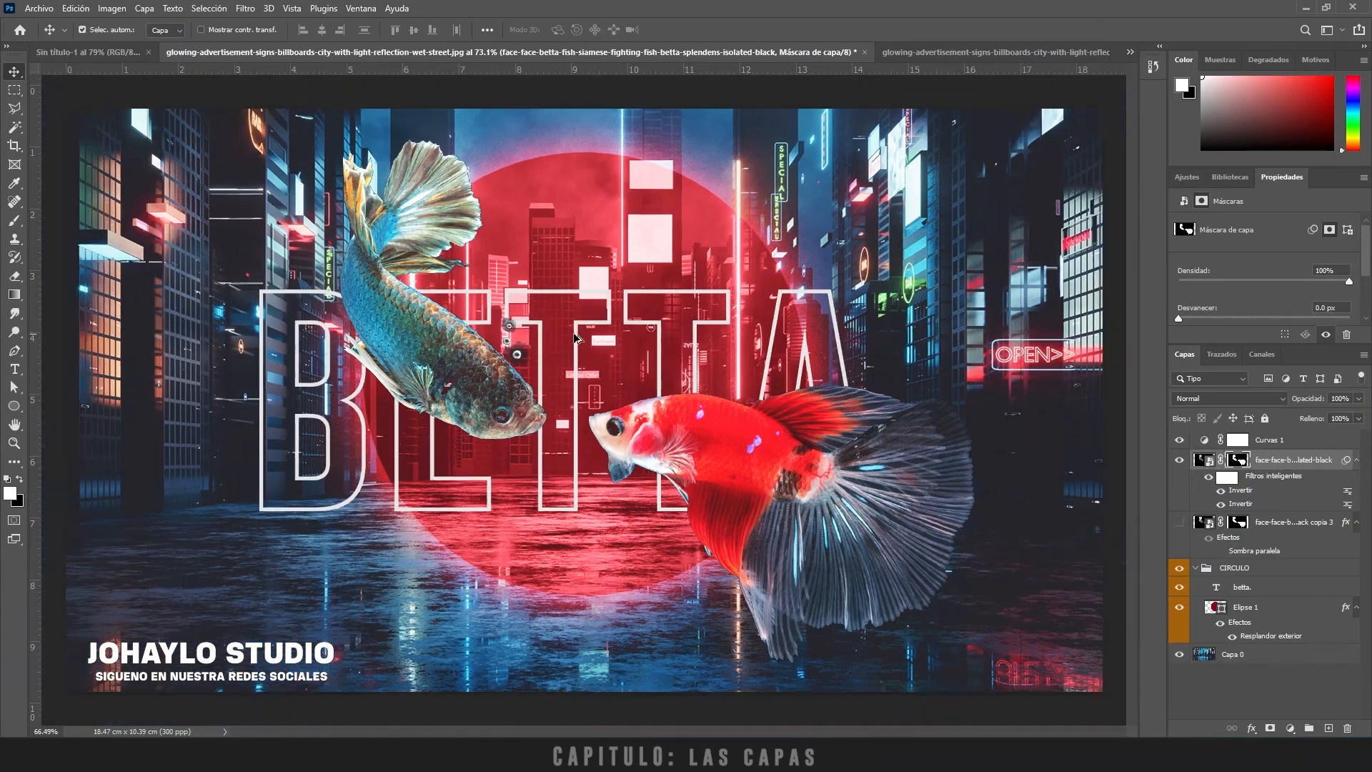
Step: Isolate the masked fish layer against transparency by hiding all other layers, with the blue fish's body in close view
{"action": "scroll", "coordinate": [577, 339], "scroll_direction": "up", "scroll_amount": 3}
{"action": "scroll", "coordinate": [577, 339], "scroll_direction": "up", "scroll_amount": 2}
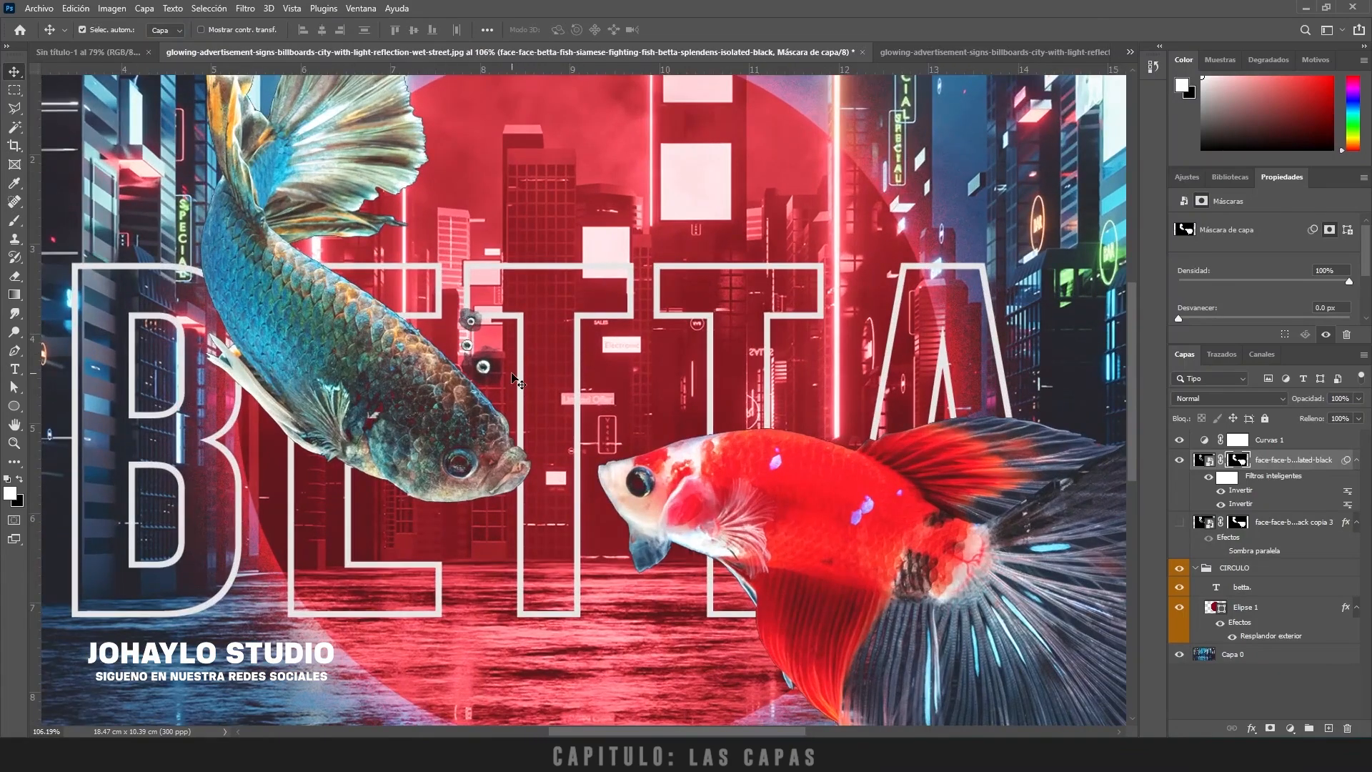
{"action": "scroll", "coordinate": [378, 379], "scroll_direction": "up", "scroll_amount": 6}
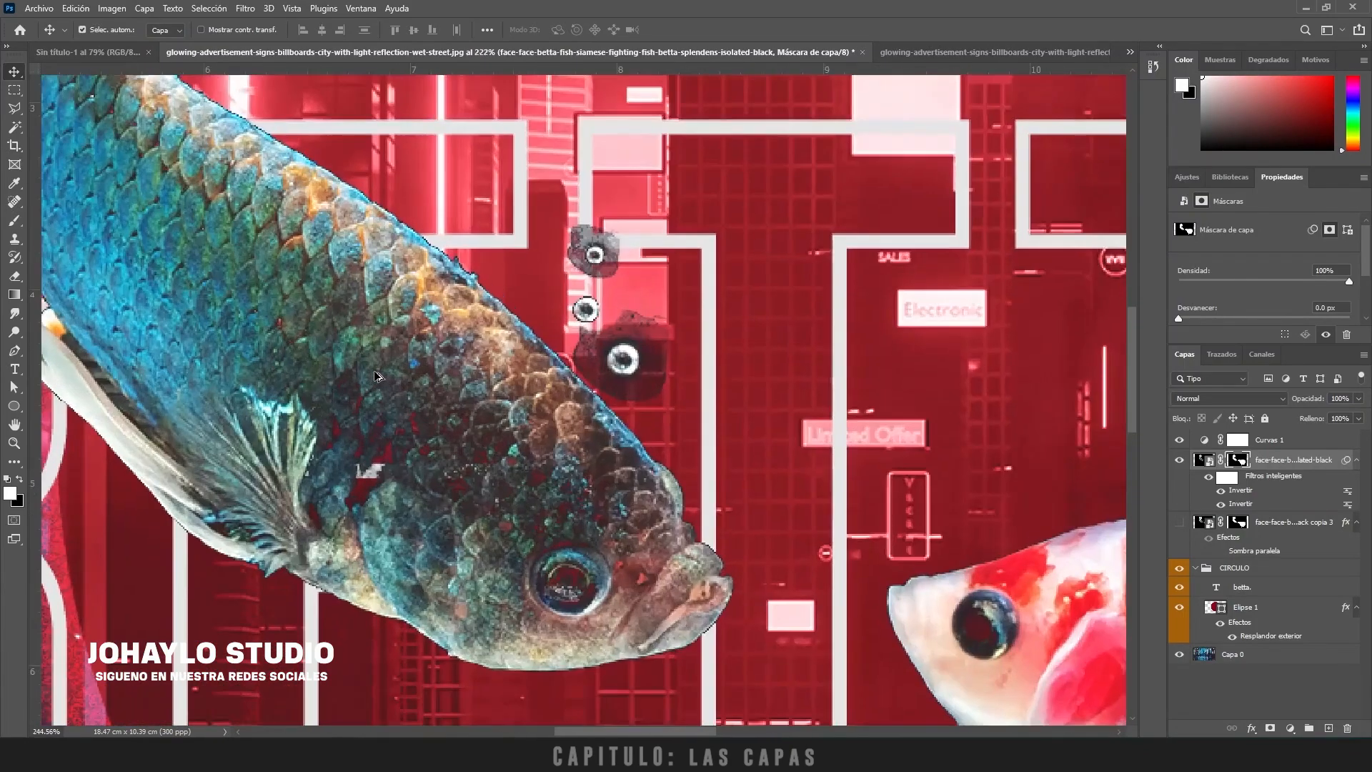
{"action": "scroll", "coordinate": [379, 379], "scroll_direction": "down", "scroll_amount": 3}
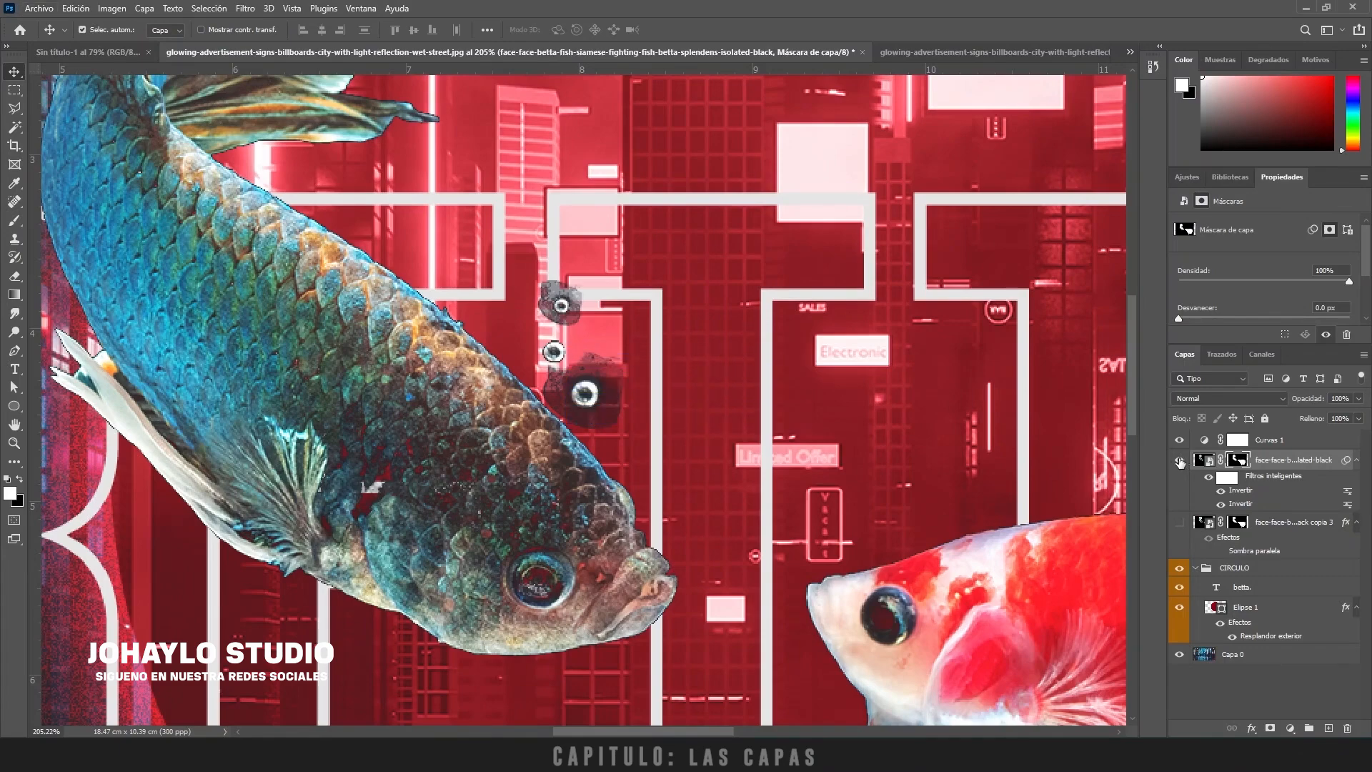
{"action": "left_click", "coordinate": [1180, 462], "text": "alt"}
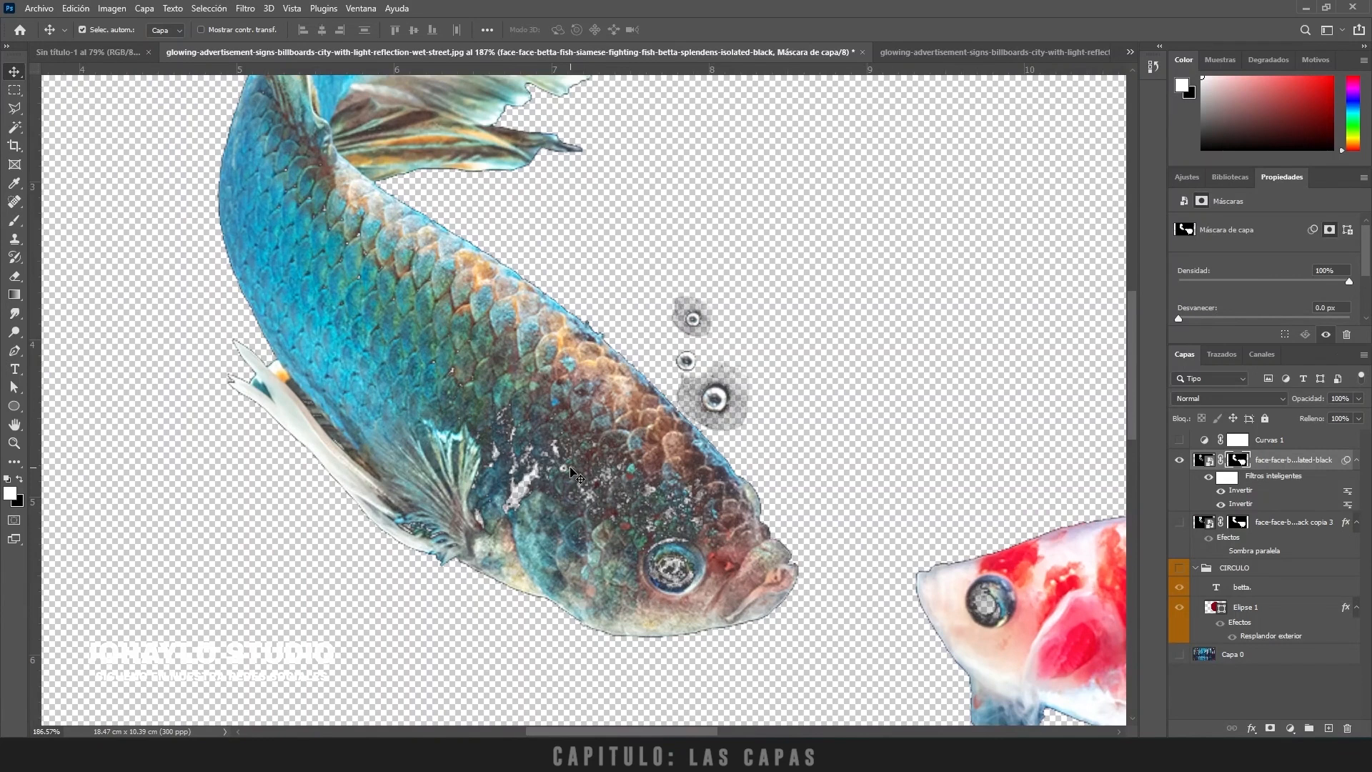
Step: Display the fish layer's mask on its own in black and white, look over its body and tail areas, and return to the image
{"action": "left_click", "coordinate": [1238, 461], "text": "alt"}
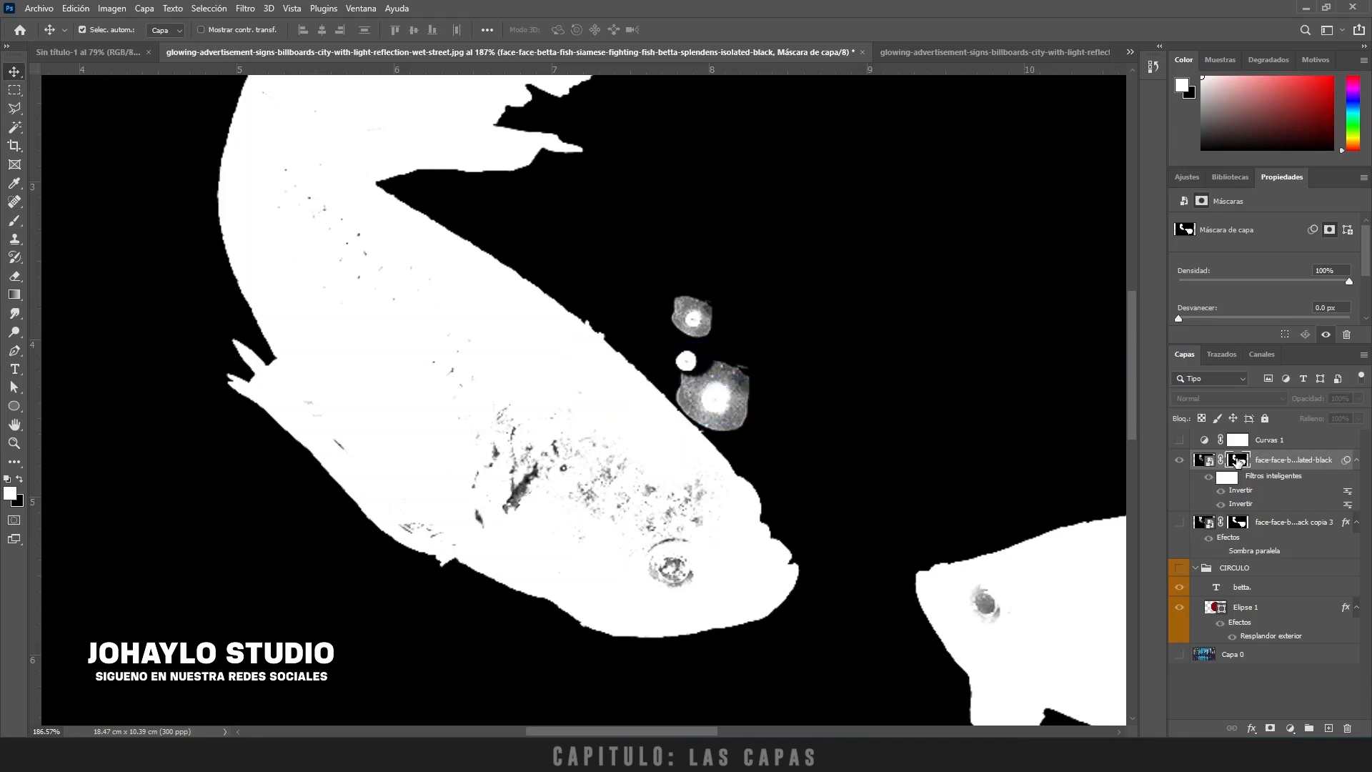
{"action": "scroll", "coordinate": [572, 464], "scroll_direction": "up", "scroll_amount": 2}
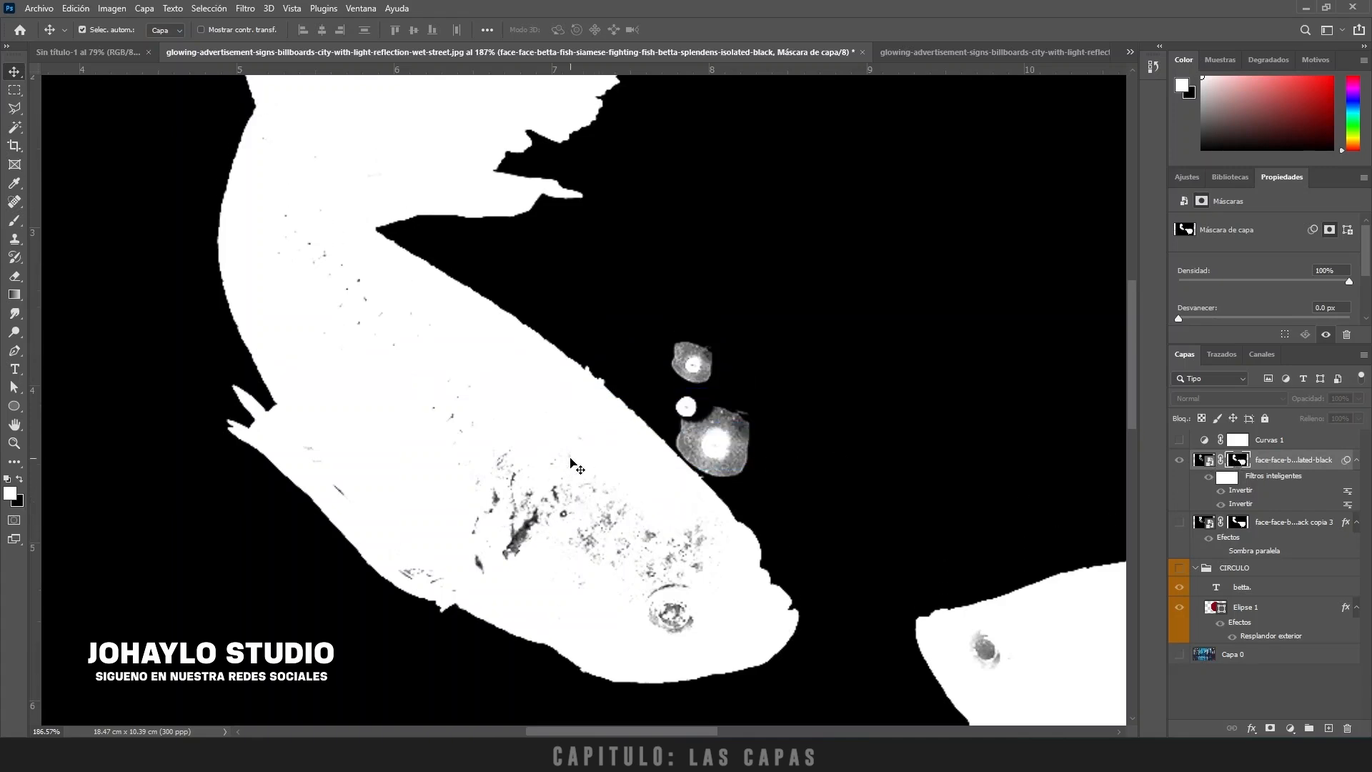
{"action": "scroll", "coordinate": [572, 463], "scroll_direction": "up", "scroll_amount": 8}
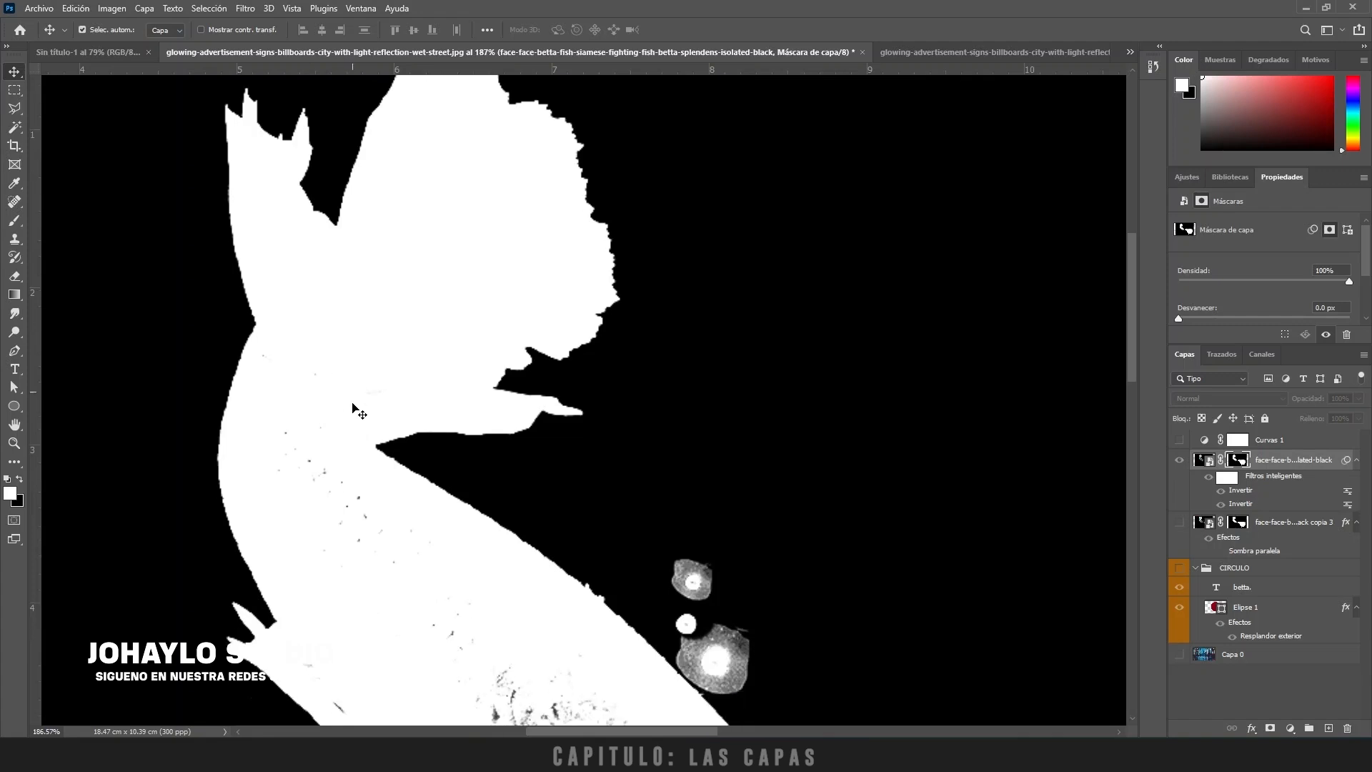
{"action": "scroll", "coordinate": [355, 410], "scroll_direction": "down", "scroll_amount": 10}
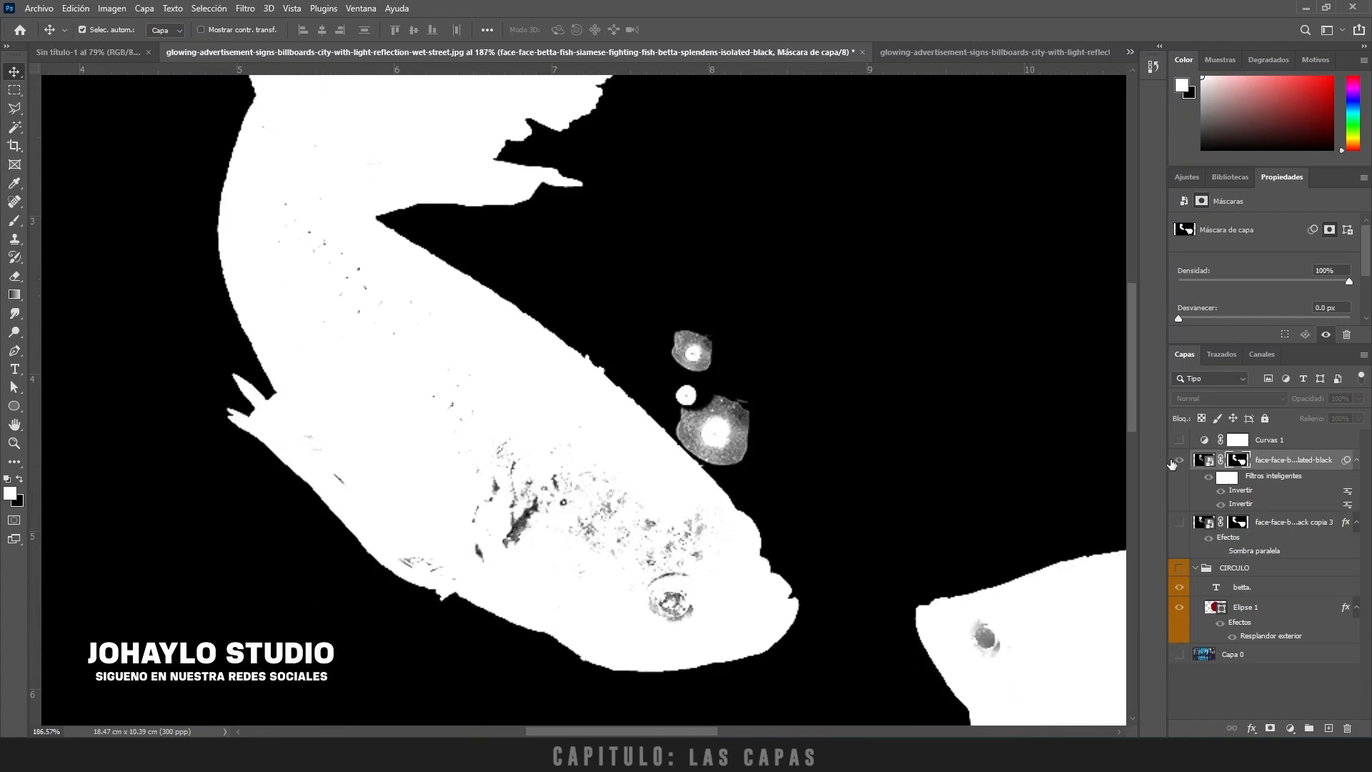
{"action": "left_click", "coordinate": [1179, 461]}
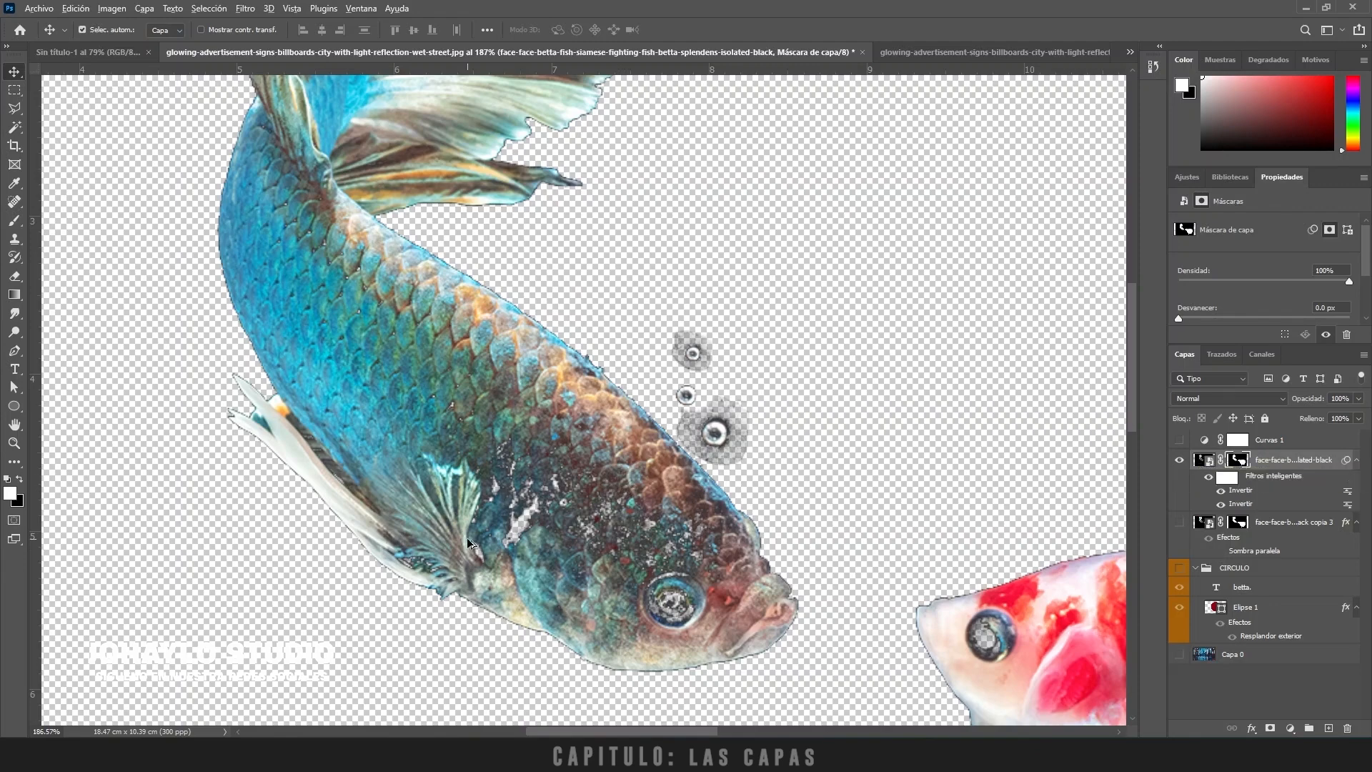
Step: Examine the holes in the blue fish's body and the residue around the bubbles, showing all the other layers again
{"action": "scroll", "coordinate": [500, 536], "scroll_direction": "up", "scroll_amount": 5}
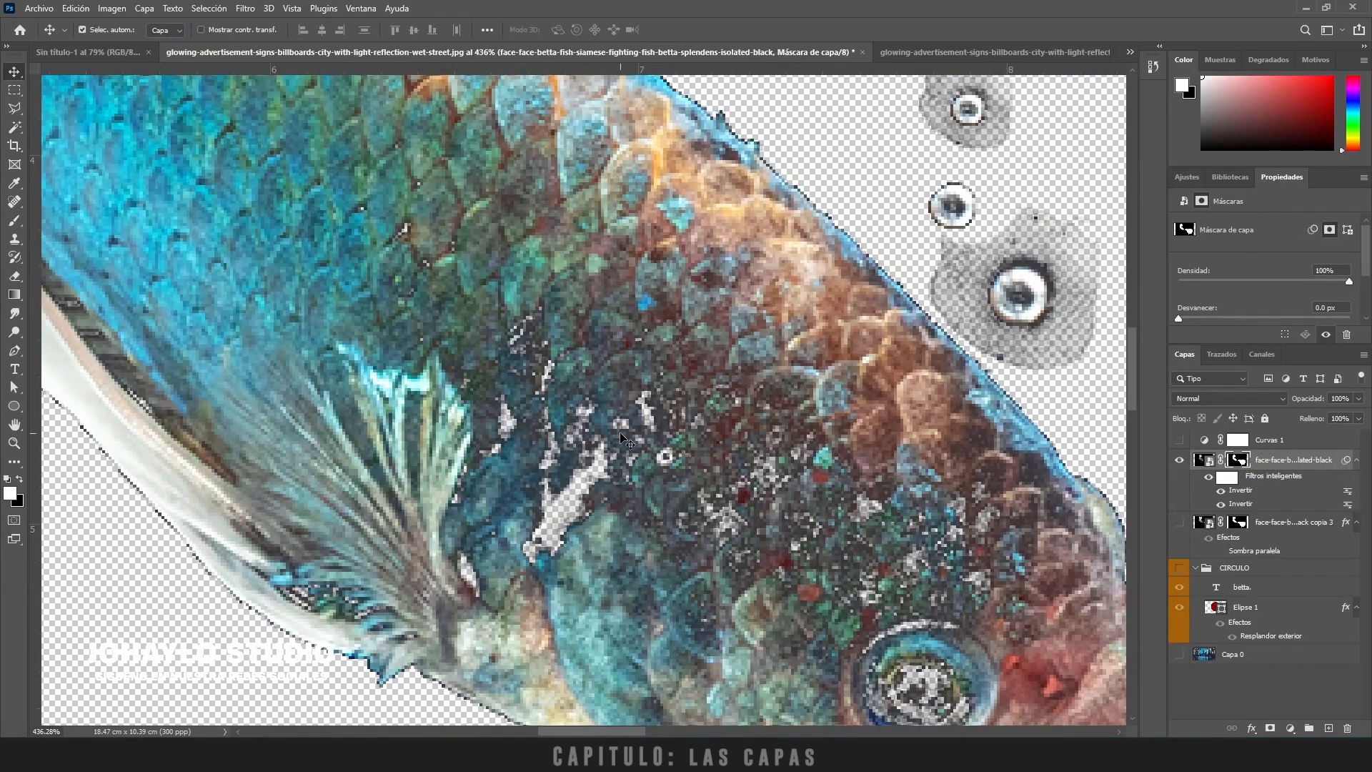
{"action": "scroll", "coordinate": [772, 484], "scroll_direction": "down", "scroll_amount": 5}
{"action": "scroll", "coordinate": [1086, 444], "scroll_direction": "up", "scroll_amount": 4}
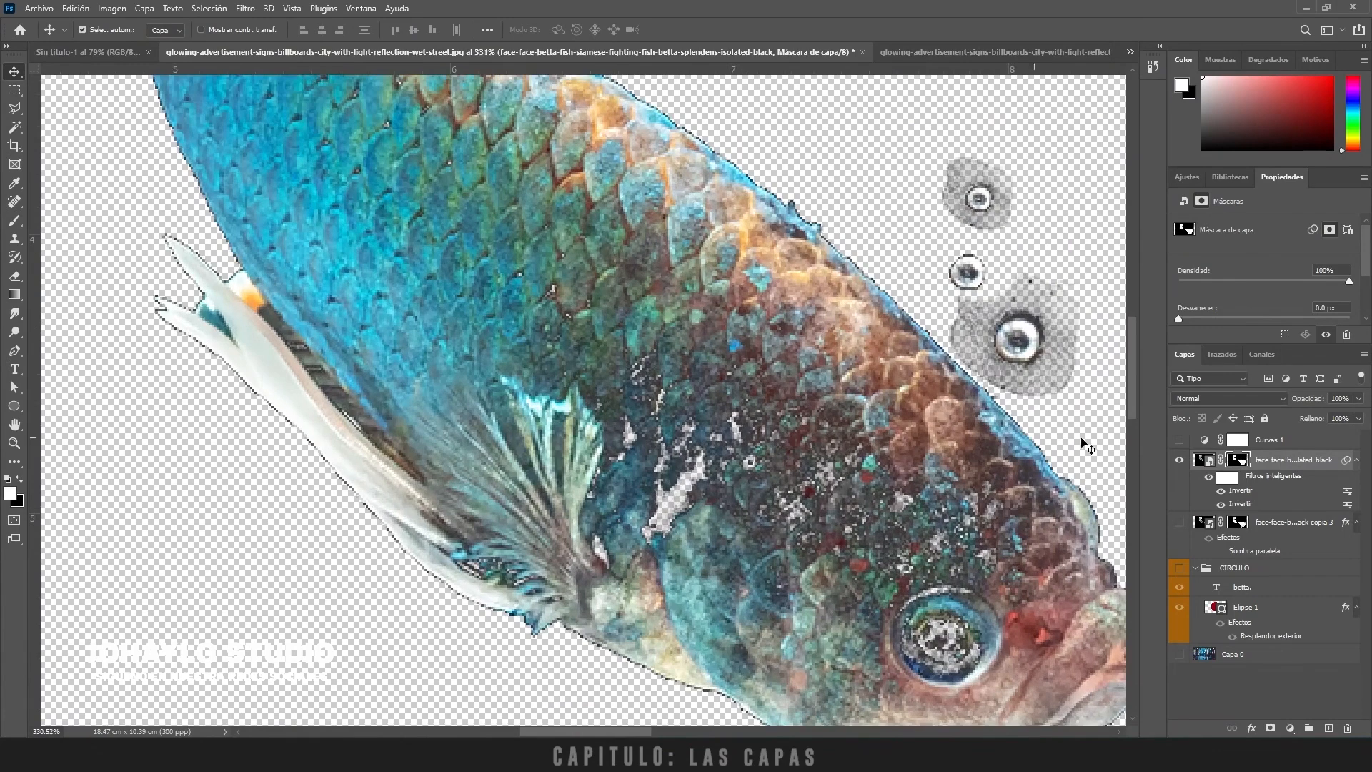
{"action": "left_click", "coordinate": [1179, 461], "text": "alt"}
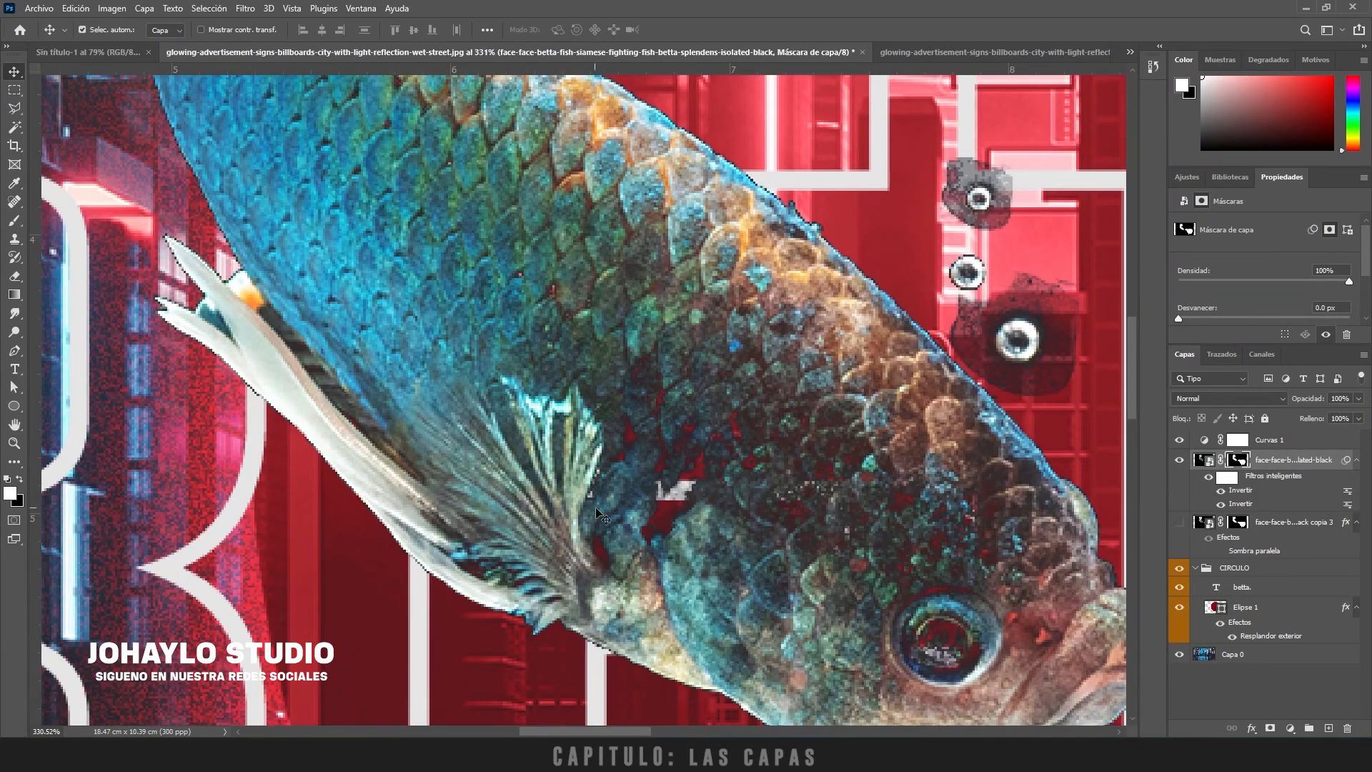
{"action": "scroll", "coordinate": [597, 512], "scroll_direction": "down", "scroll_amount": 4}
{"action": "scroll", "coordinate": [822, 412], "scroll_direction": "up", "scroll_amount": 3}
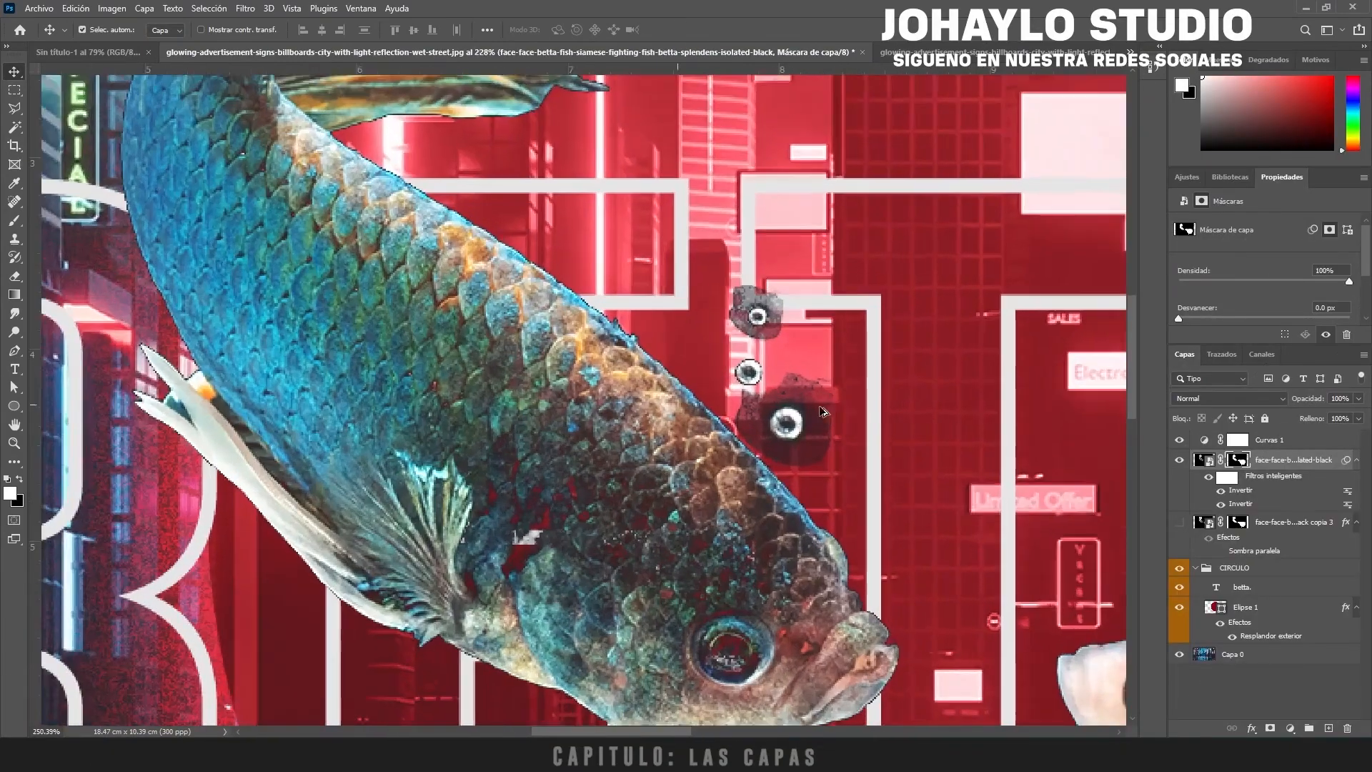
{"action": "scroll", "coordinate": [822, 412], "scroll_direction": "down", "scroll_amount": 5}
{"action": "scroll", "coordinate": [478, 457], "scroll_direction": "up", "scroll_amount": 3}
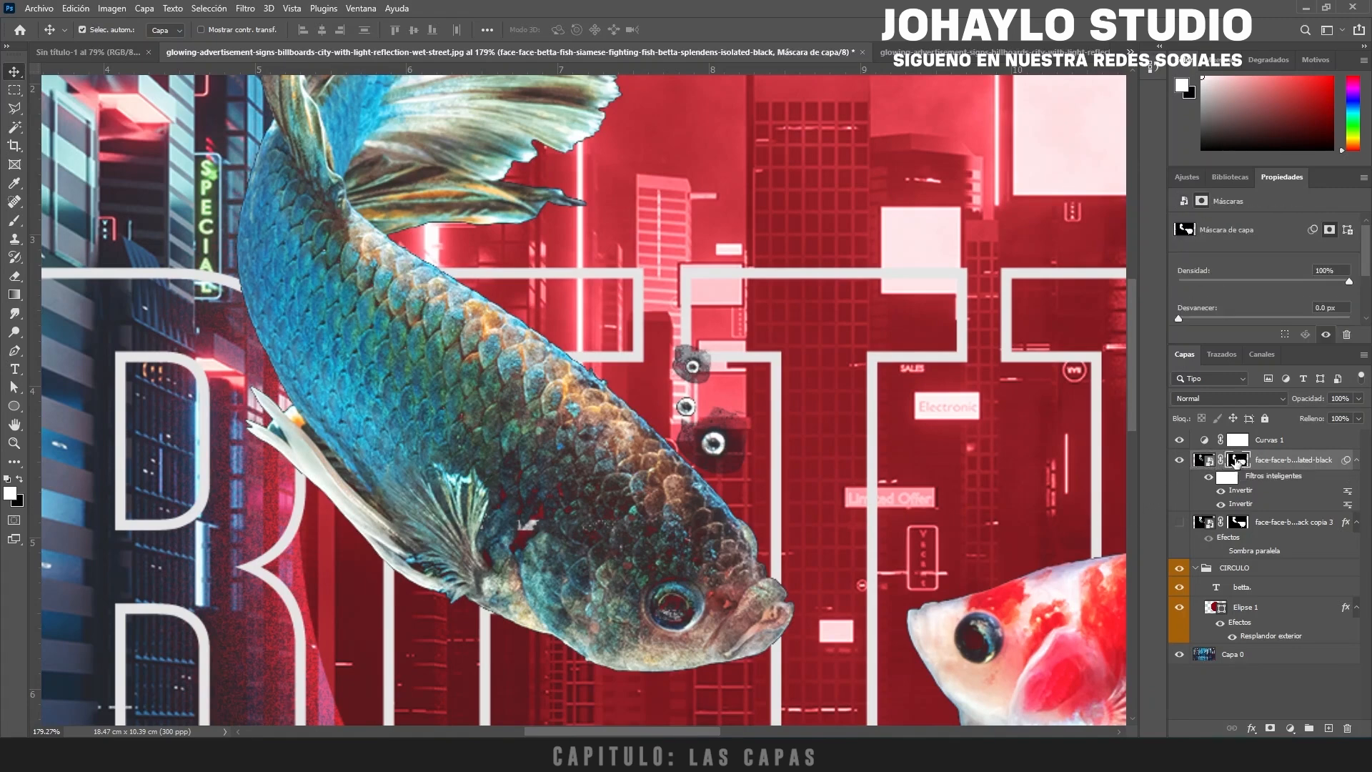
Step: Activate the Brush tool for the fish layer's mask and reduce the brush size to 60 px
{"action": "left_click", "coordinate": [14, 221]}
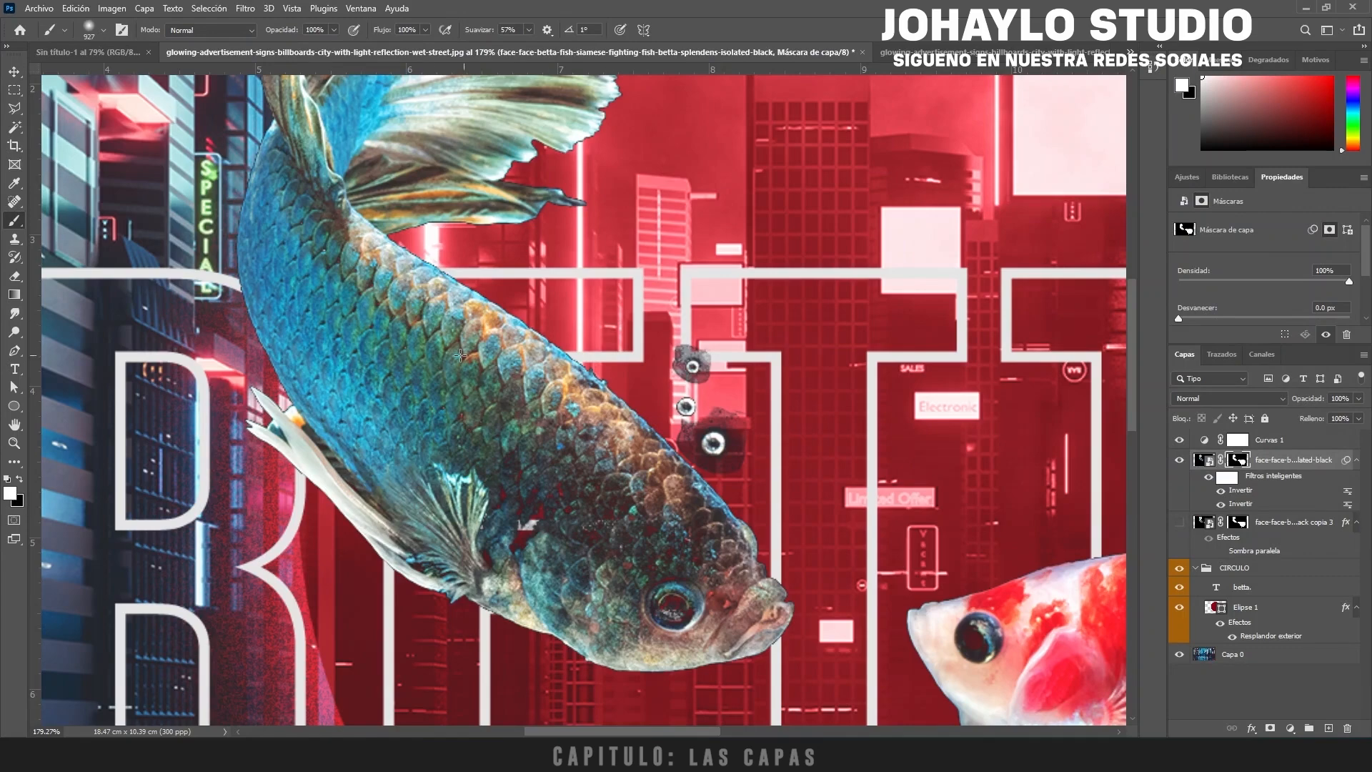
{"action": "mouse_move", "coordinate": [446, 413]}
{"action": "left_mouse_down"}
{"action": "mouse_move", "coordinate": [472, 422]}
{"action": "mouse_move", "coordinate": [400, 422]}
{"action": "left_mouse_up"}
{"action": "left_click_drag", "start_coordinate": [558, 404], "coordinate": [343, 429]}
{"action": "left_click_drag", "start_coordinate": [623, 412], "coordinate": [543, 429]}
{"action": "mouse_move", "coordinate": [692, 428]}
{"action": "left_mouse_down"}
{"action": "mouse_move", "coordinate": [527, 477]}
{"action": "mouse_move", "coordinate": [563, 470]}
{"action": "left_mouse_up"}
Step: Try painting on the fish mask with white and with black, undo each stroke, and leave white as the foreground color
{"action": "left_click_drag", "start_coordinate": [713, 345], "coordinate": [901, 266]}
{"action": "key", "text": "ctrl+z"}
{"action": "key", "text": "x"}
{"action": "mouse_move", "coordinate": [379, 458]}
{"action": "left_mouse_down"}
{"action": "mouse_move", "coordinate": [530, 543]}
{"action": "mouse_move", "coordinate": [651, 575]}
{"action": "mouse_move", "coordinate": [889, 584]}
{"action": "left_mouse_up"}
{"action": "key", "text": "ctrl+z"}
{"action": "key", "text": "x"}
{"action": "key", "text": "x"}
{"action": "key", "text": "x"}
{"action": "key", "text": "x"}
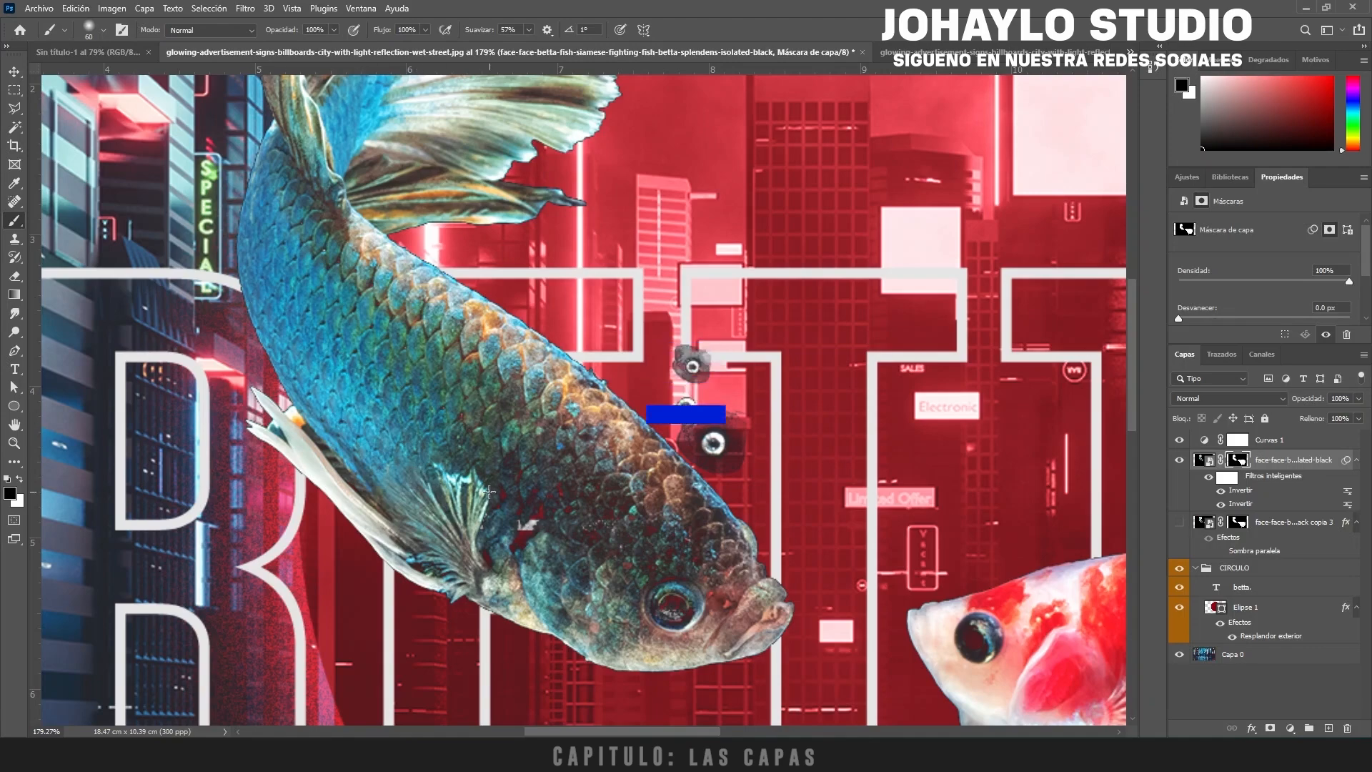
{"action": "key", "text": "x"}
Step: Set up the soft round brush with a size of 51 px and 0% hardness for retouching the mask
{"action": "scroll", "coordinate": [490, 500], "scroll_direction": "up", "scroll_amount": 5}
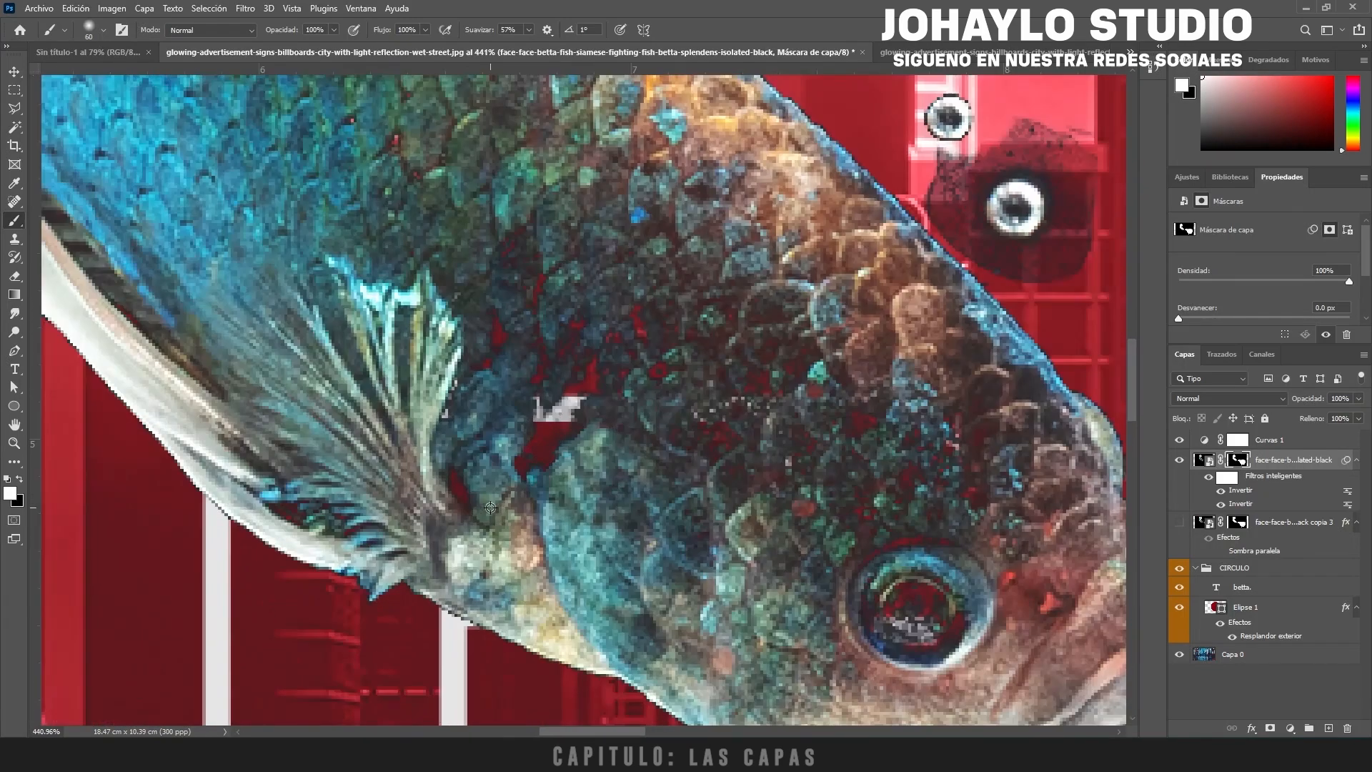
{"action": "left_click_drag", "start_coordinate": [512, 499], "coordinate": [464, 502]}
{"action": "scroll", "coordinate": [485, 503], "scroll_direction": "up", "scroll_amount": 1}
{"action": "scroll", "coordinate": [485, 502], "scroll_direction": "down", "scroll_amount": 3}
{"action": "scroll", "coordinate": [485, 502], "scroll_direction": "down", "scroll_amount": 2}
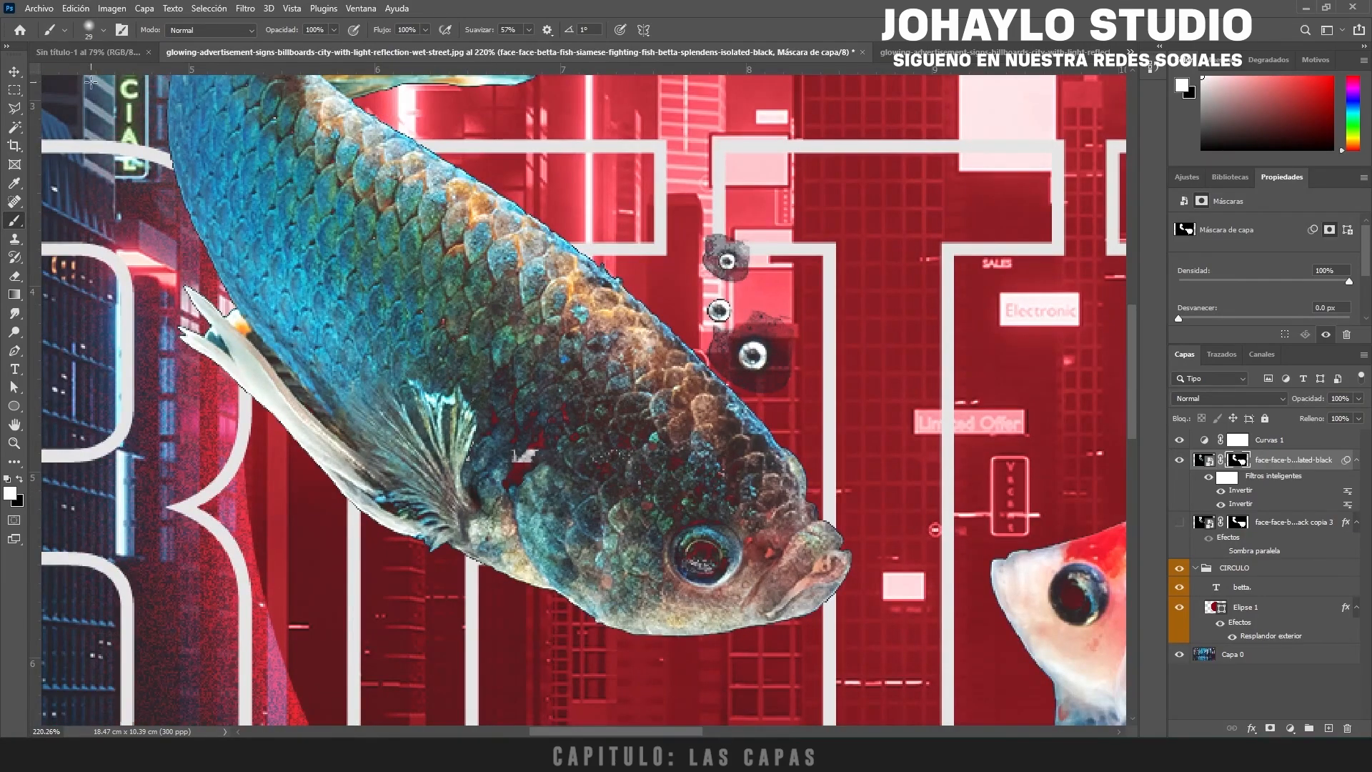
{"action": "left_click", "coordinate": [102, 31]}
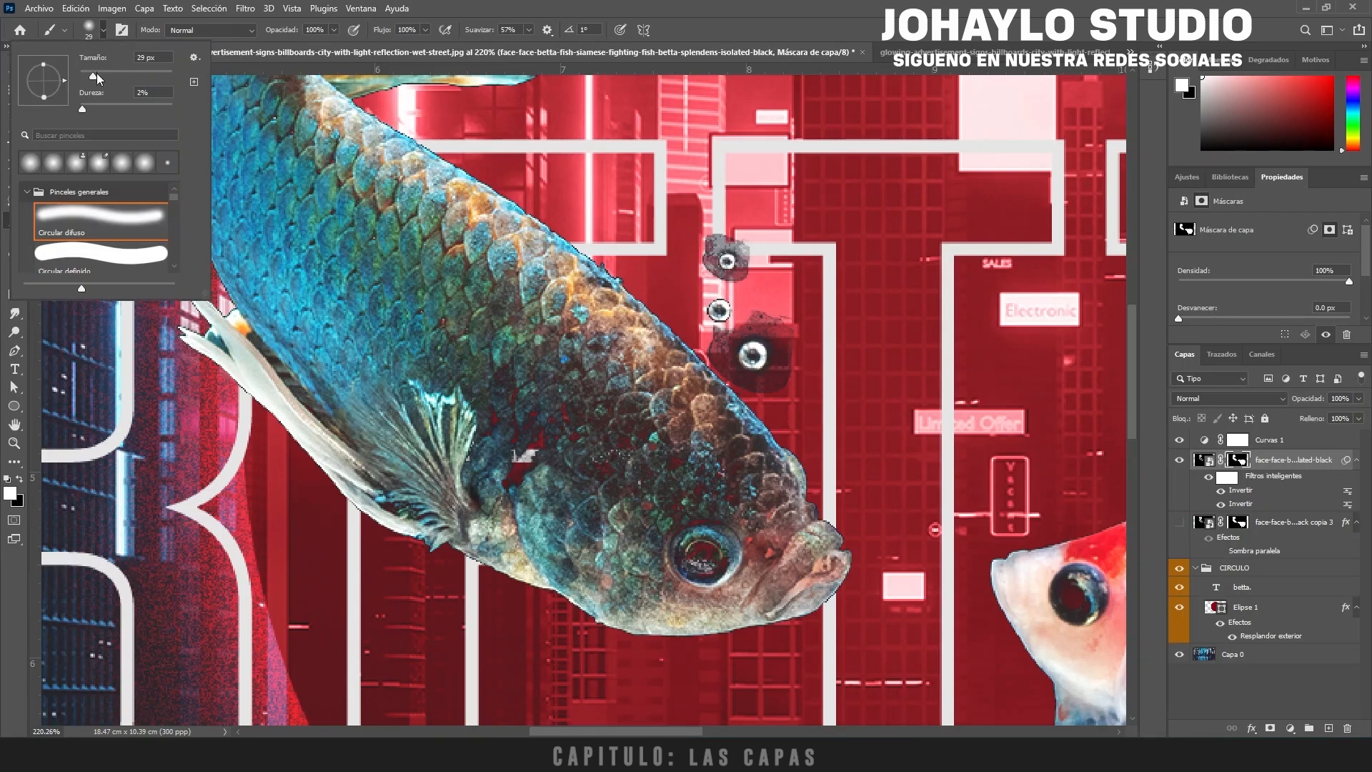
{"action": "left_click_drag", "start_coordinate": [94, 75], "coordinate": [100, 74]}
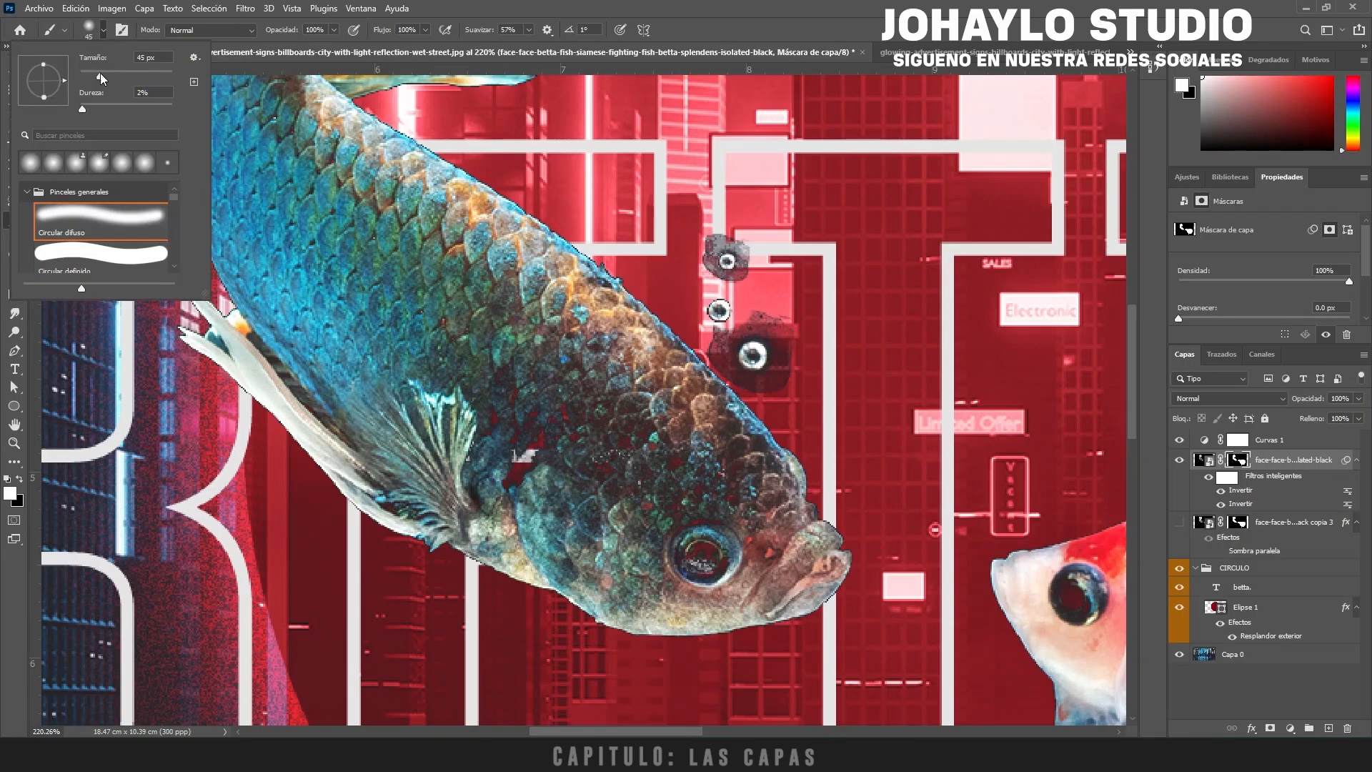
{"action": "left_click", "coordinate": [80, 105]}
{"action": "left_click_drag", "start_coordinate": [97, 75], "coordinate": [103, 75]}
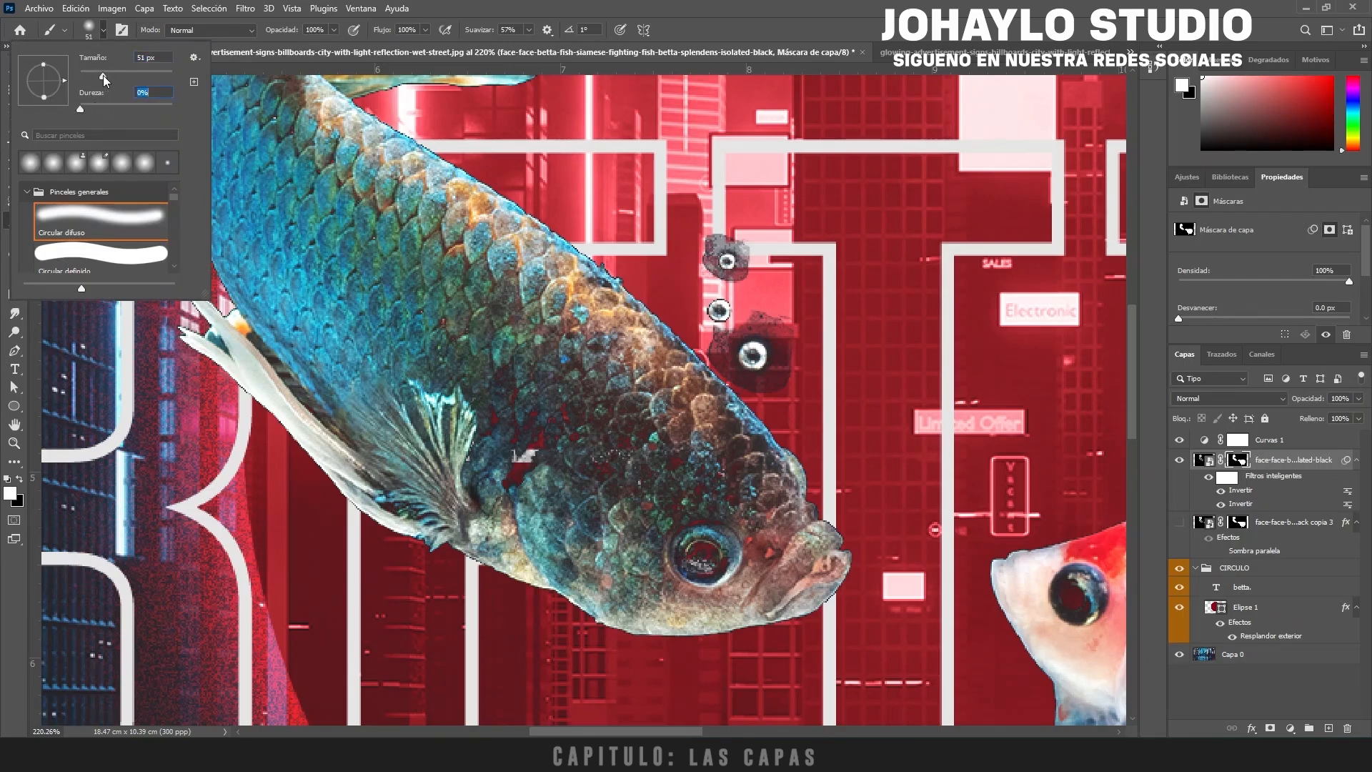
{"action": "left_click", "coordinate": [647, 3]}
Step: Paint white on the mask over the blue fish's body and both fishes' eyes to fill the holes
{"action": "mouse_move", "coordinate": [489, 404]}
{"action": "left_mouse_down"}
{"action": "mouse_move", "coordinate": [514, 417]}
{"action": "mouse_move", "coordinate": [495, 406]}
{"action": "left_mouse_up"}
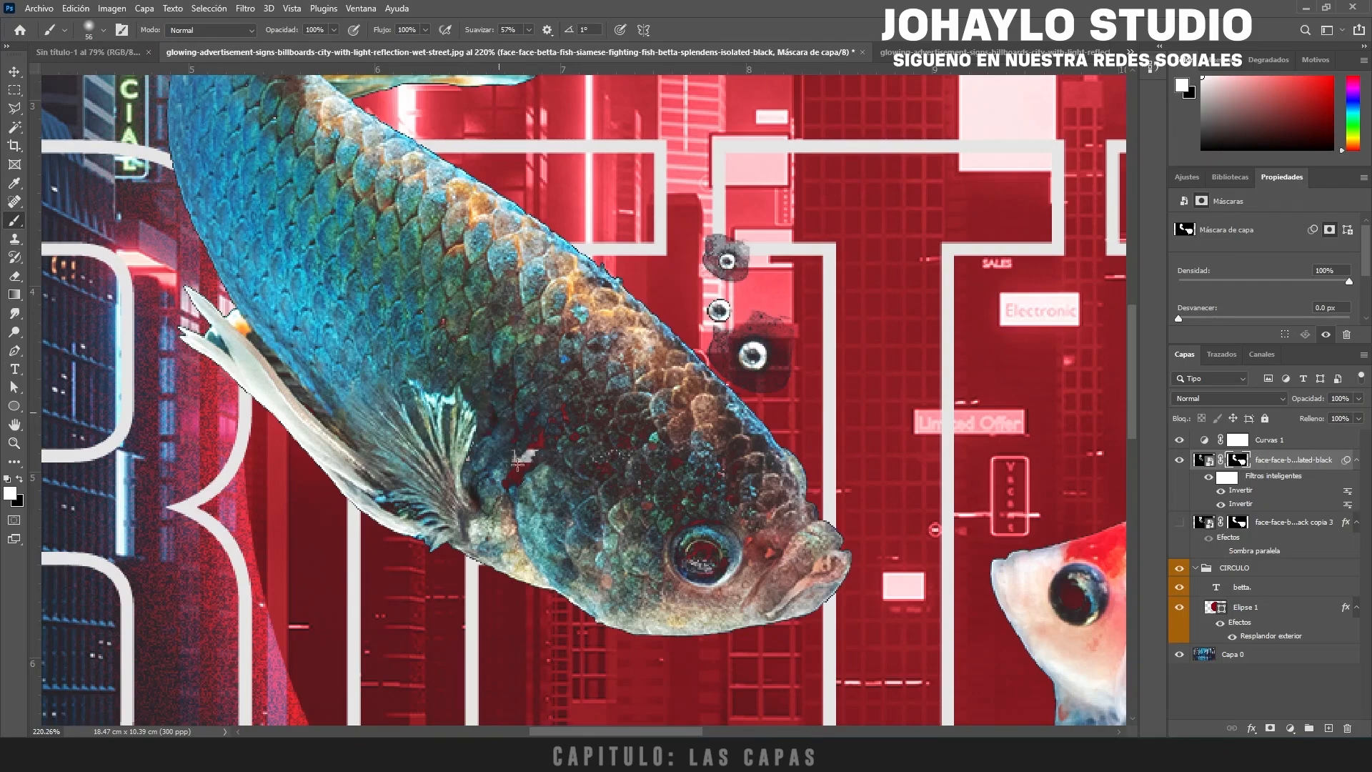
{"action": "left_click_drag", "start_coordinate": [517, 463], "coordinate": [533, 456]}
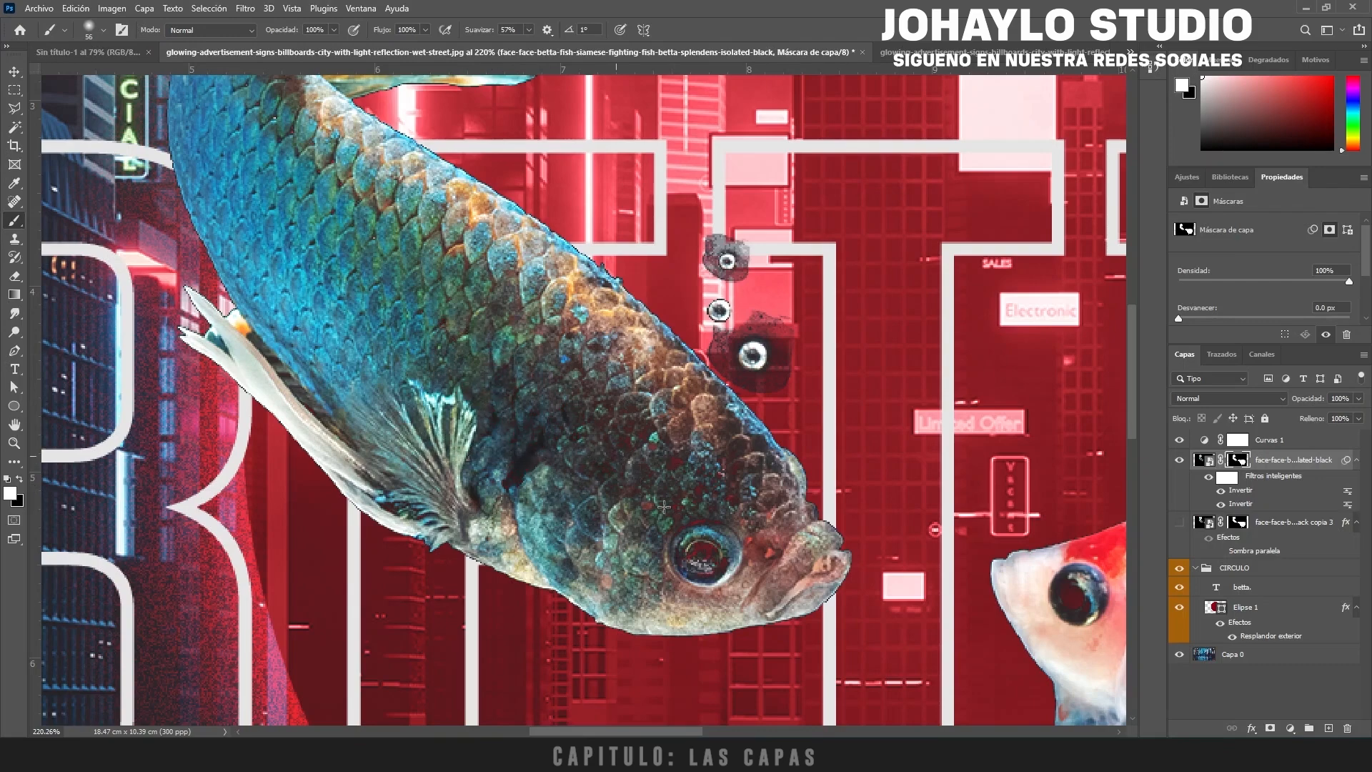
{"action": "left_click_drag", "start_coordinate": [701, 512], "coordinate": [666, 714]}
{"action": "left_click_drag", "start_coordinate": [218, 429], "coordinate": [234, 232]}
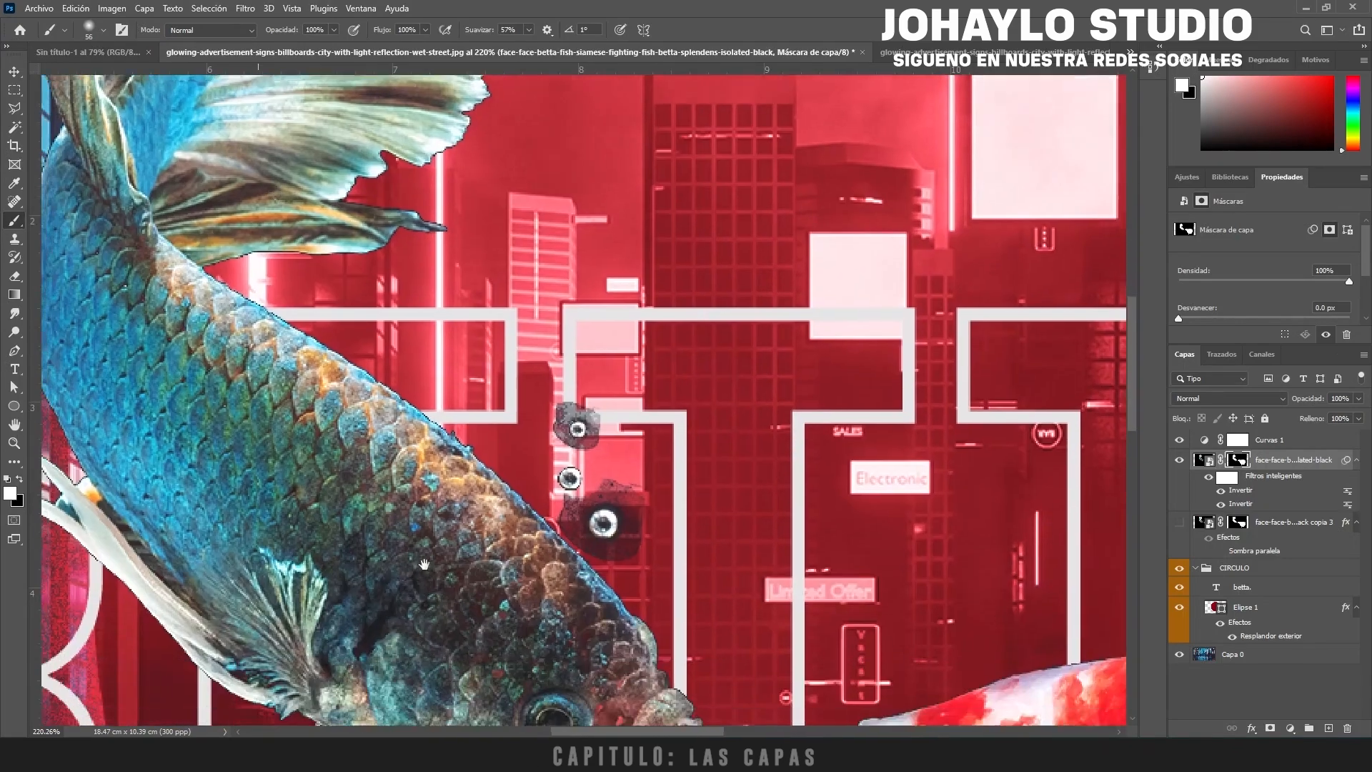
{"action": "mouse_move", "coordinate": [343, 672]}
{"action": "left_mouse_down"}
{"action": "mouse_move", "coordinate": [294, 400]}
{"action": "mouse_move", "coordinate": [208, 416]}
{"action": "left_mouse_up"}
{"action": "left_click_drag", "start_coordinate": [511, 554], "coordinate": [542, 606]}
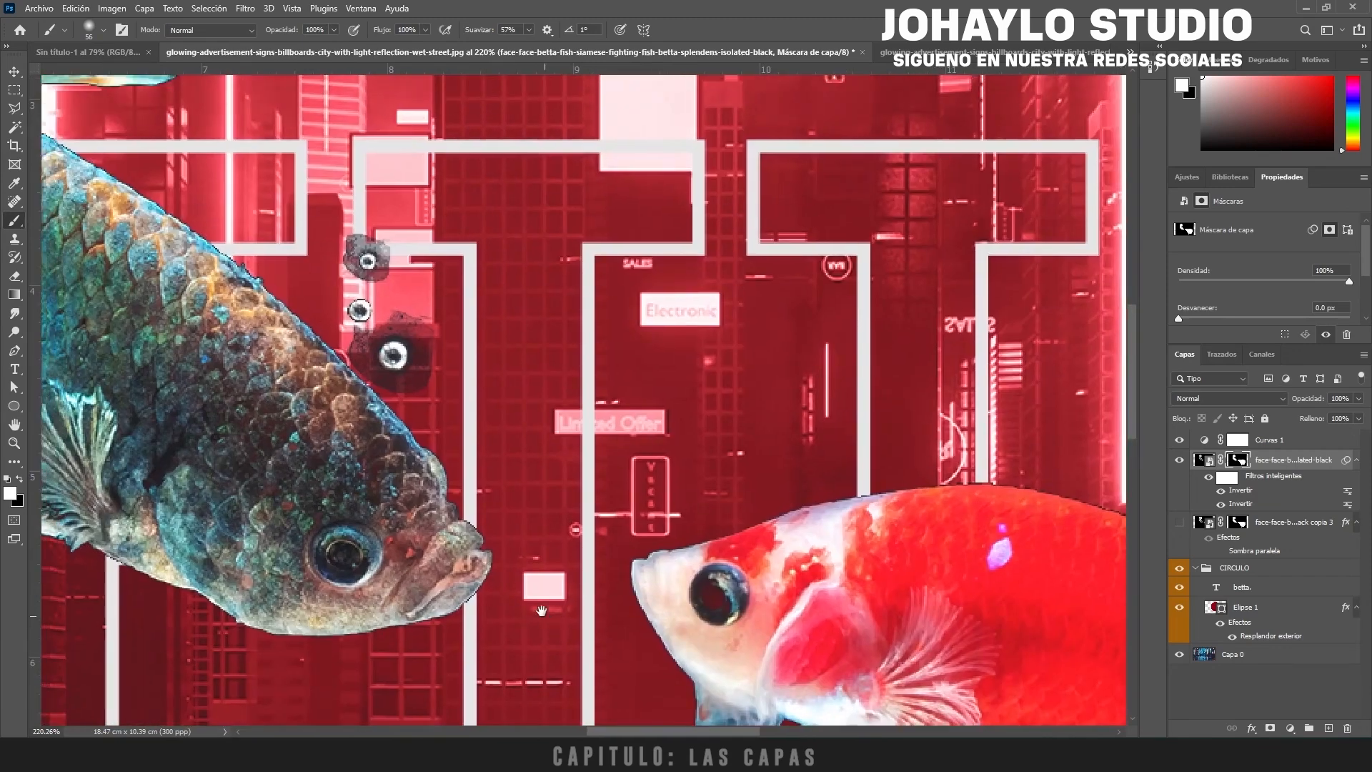
Step: Paint black on the mask around the lowest, largest bubble to hide the dark residue surrounding it
{"action": "scroll", "coordinate": [381, 361], "scroll_direction": "up", "scroll_amount": 5}
{"action": "key", "text": "z"}
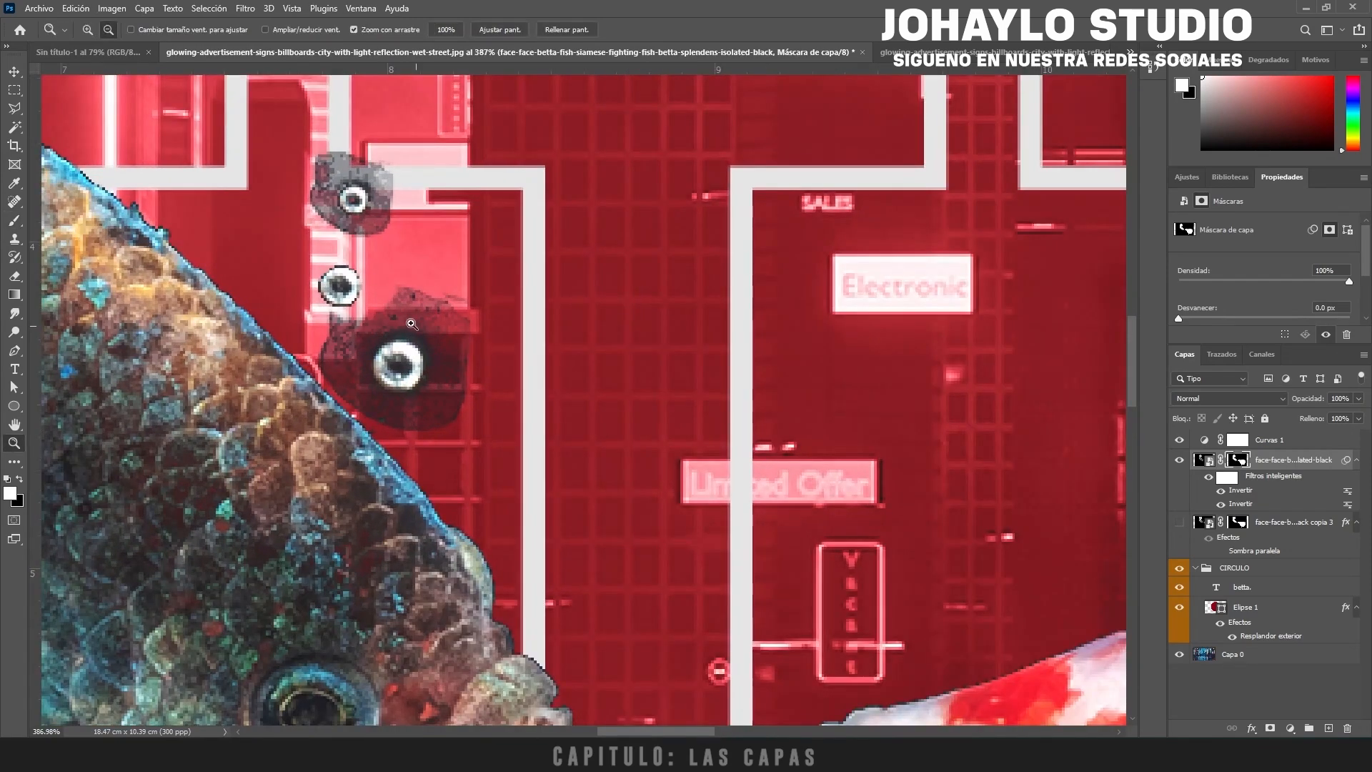
{"action": "key", "text": "b"}
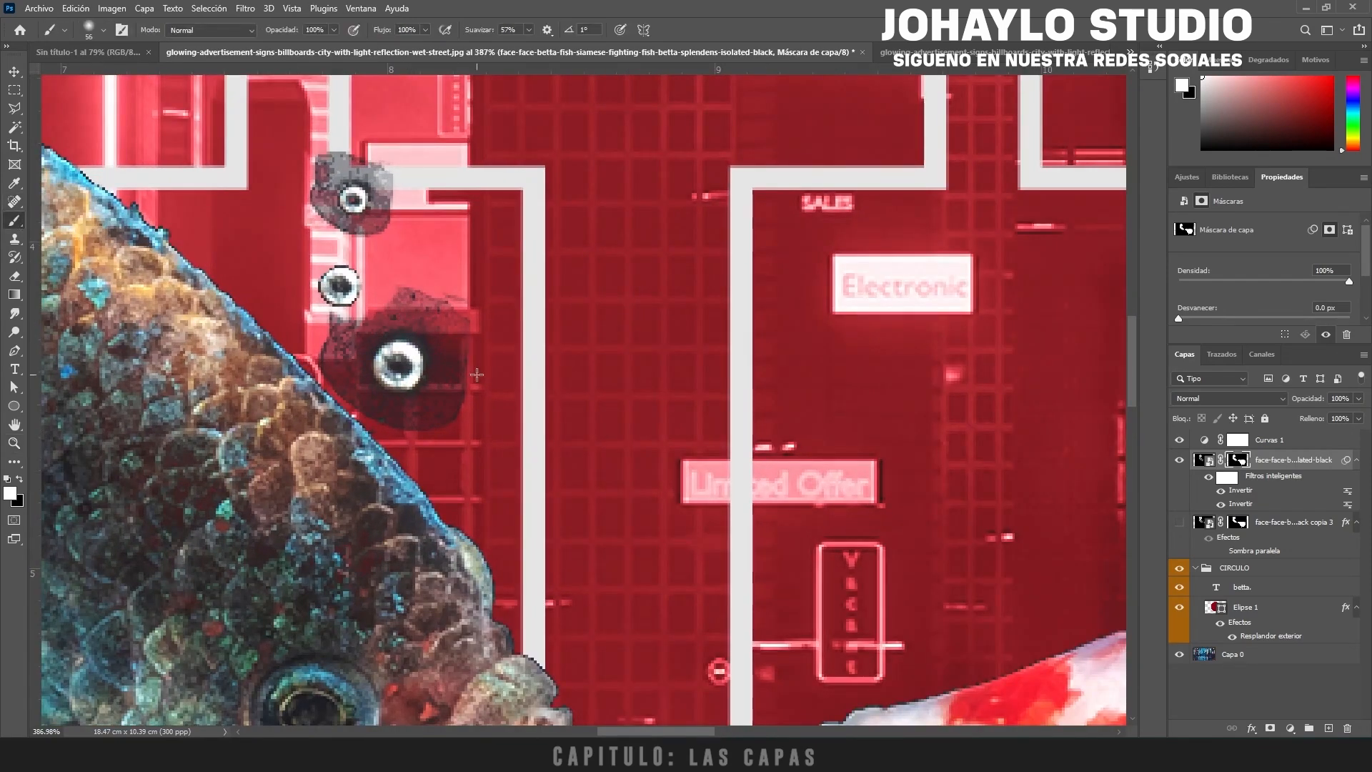
{"action": "key", "text": "x"}
{"action": "mouse_move", "coordinate": [432, 311]}
{"action": "left_mouse_down"}
{"action": "mouse_move", "coordinate": [397, 302]}
{"action": "mouse_move", "coordinate": [433, 290]}
{"action": "mouse_move", "coordinate": [433, 418]}
{"action": "mouse_move", "coordinate": [396, 427]}
{"action": "mouse_move", "coordinate": [345, 350]}
{"action": "mouse_move", "coordinate": [362, 324]}
{"action": "mouse_move", "coordinate": [430, 297]}
{"action": "left_mouse_up"}
{"action": "scroll", "coordinate": [406, 305], "scroll_direction": "down", "scroll_amount": 5}
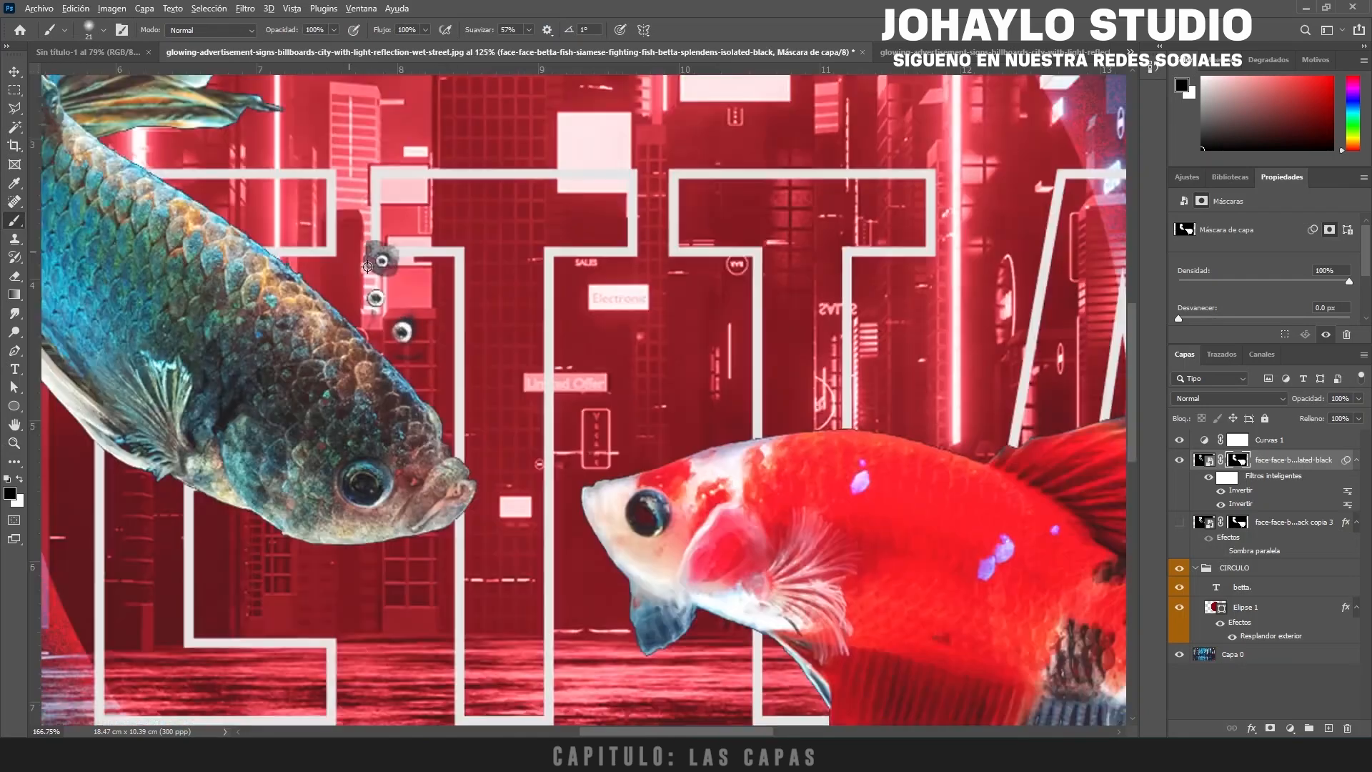
Step: Hide the dark residue around the uppermost bubble by painting black on the mask, and check the result across the composition
{"action": "scroll", "coordinate": [393, 273], "scroll_direction": "up", "scroll_amount": 4}
{"action": "mouse_move", "coordinate": [344, 233]}
{"action": "left_mouse_down"}
{"action": "mouse_move", "coordinate": [399, 235]}
{"action": "mouse_move", "coordinate": [346, 252]}
{"action": "left_mouse_up"}
{"action": "scroll", "coordinate": [500, 357], "scroll_direction": "down", "scroll_amount": 6}
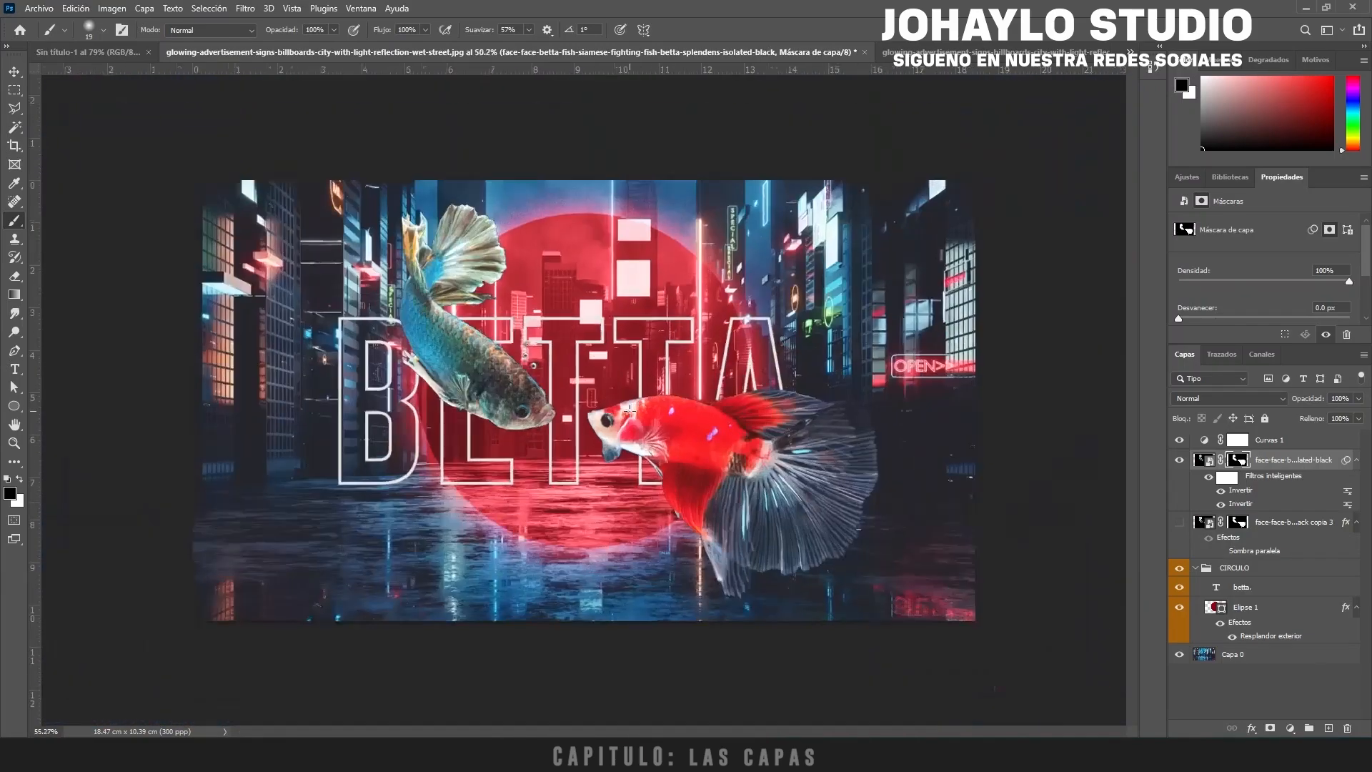
{"action": "scroll", "coordinate": [544, 391], "scroll_direction": "up", "scroll_amount": 3}
{"action": "scroll", "coordinate": [465, 294], "scroll_direction": "up", "scroll_amount": 4}
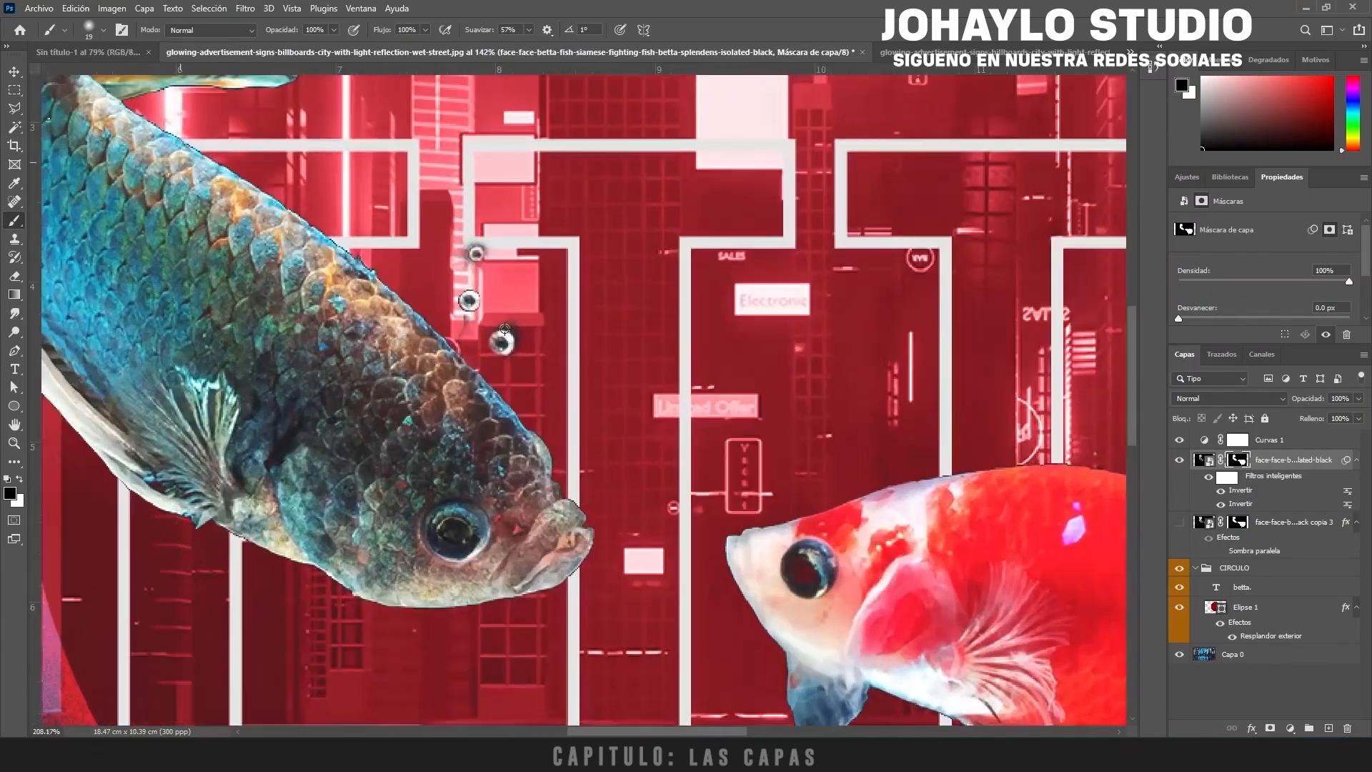
Step: Paint a small dab on the fish layer's mask just above the blue fish's head
{"action": "left_click_drag", "start_coordinate": [503, 329], "coordinate": [511, 332]}
{"action": "scroll", "coordinate": [497, 341], "scroll_direction": "down", "scroll_amount": 5}
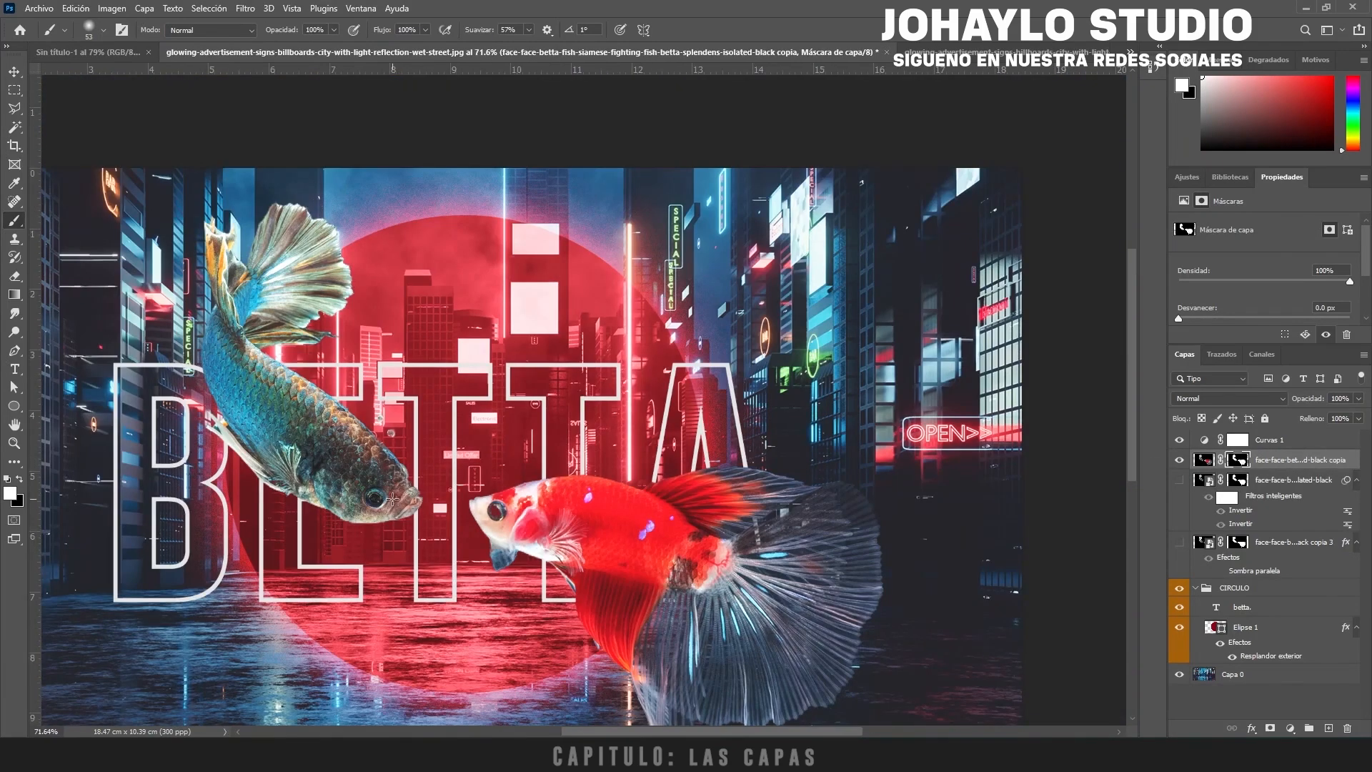
{"action": "scroll", "coordinate": [819, 501], "scroll_direction": "up", "scroll_amount": 2}
{"action": "key", "text": "v"}
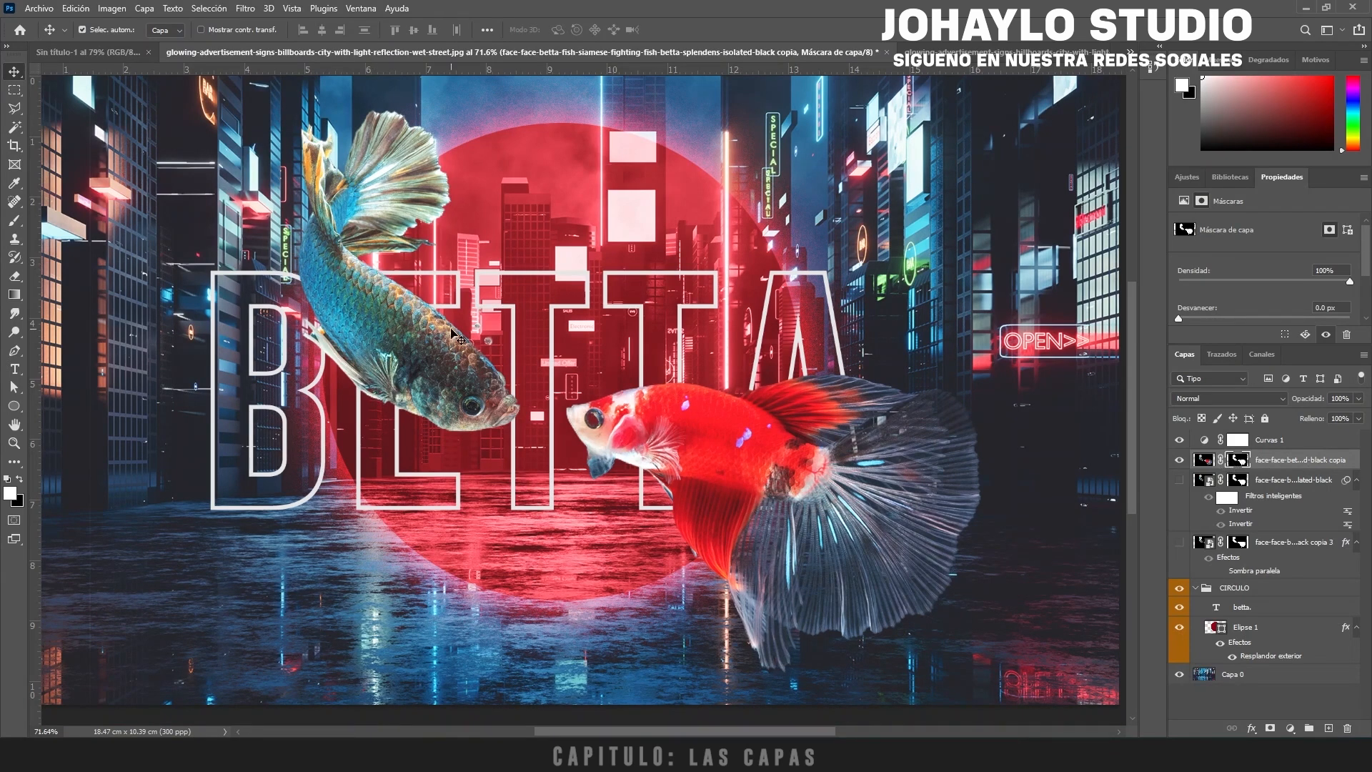
{"action": "left_click", "coordinate": [16, 222]}
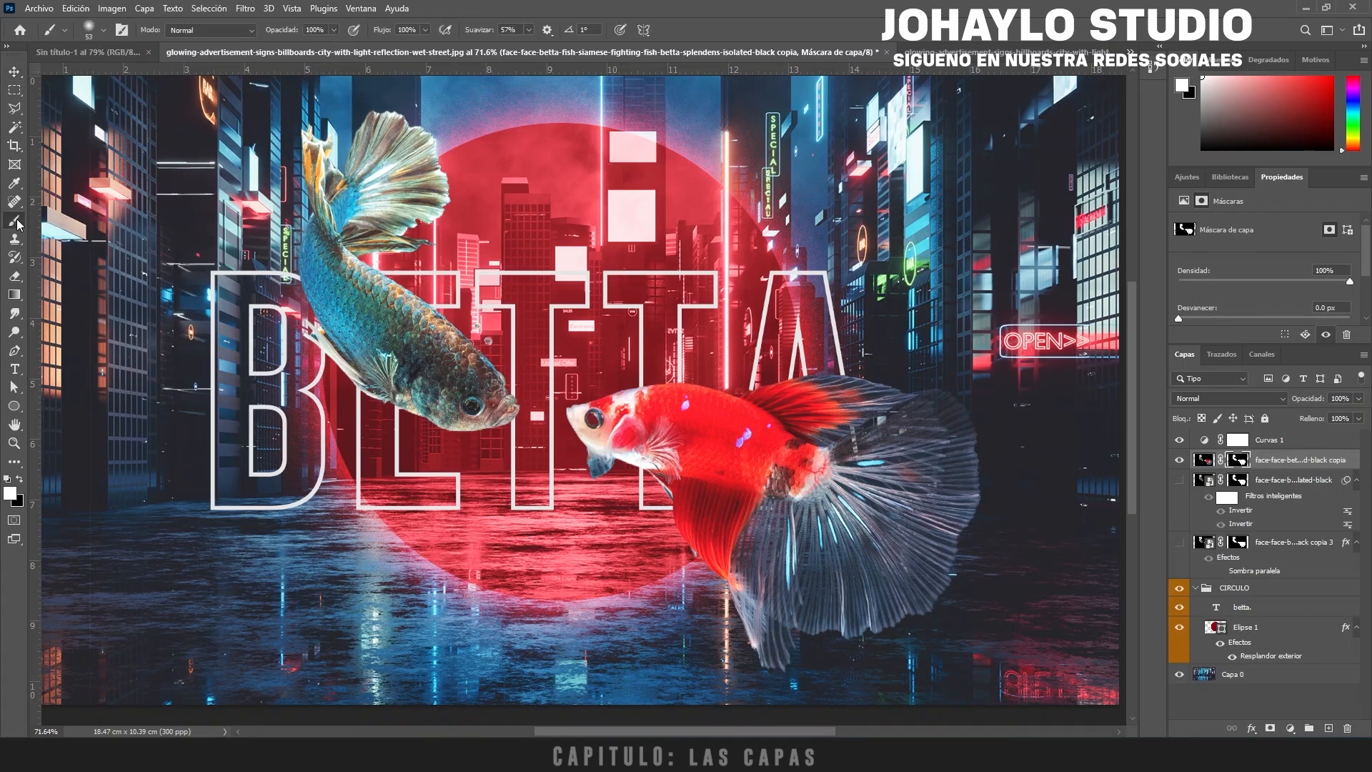
{"action": "left_click", "coordinate": [14, 72]}
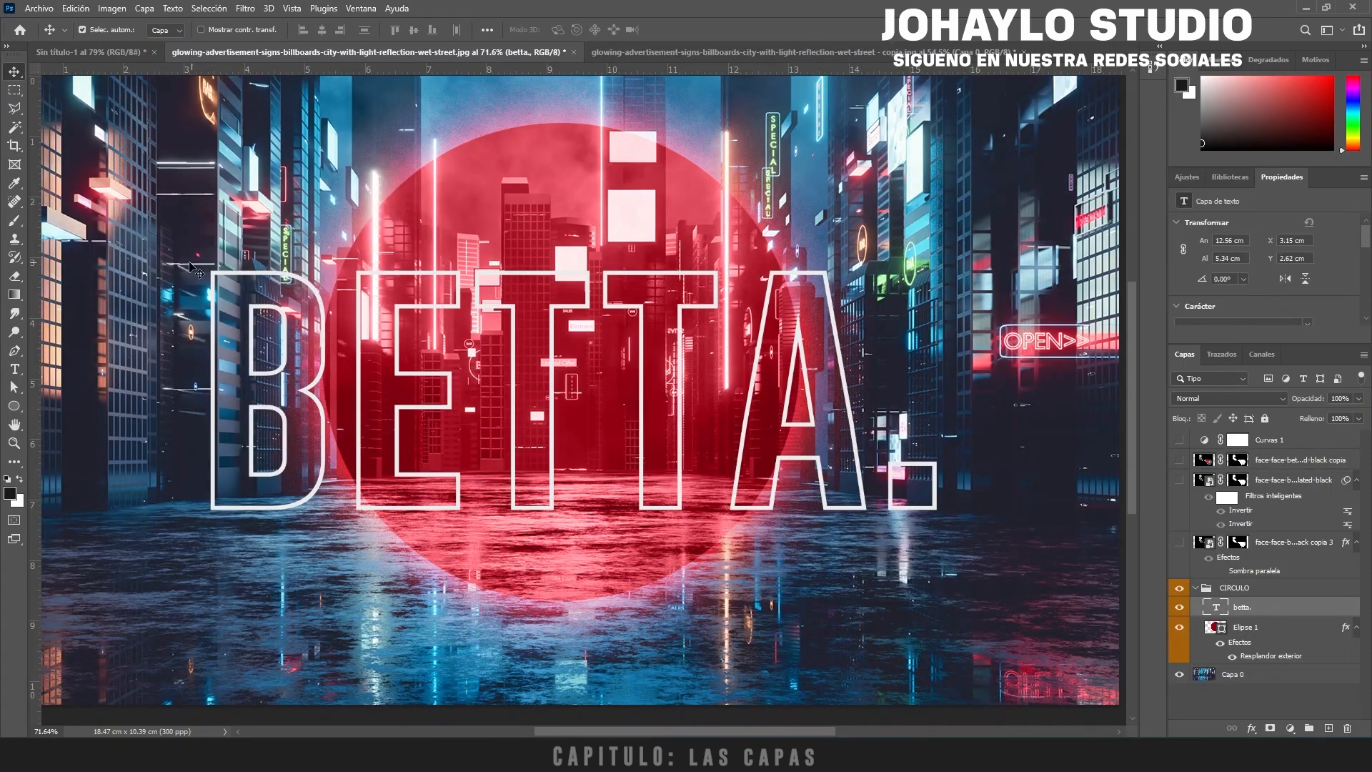
Step: Draw a closed path with a curved lower edge across the BETTA lettering using the Pen tool in Trazado (path) mode
{"action": "left_click", "coordinate": [15, 353]}
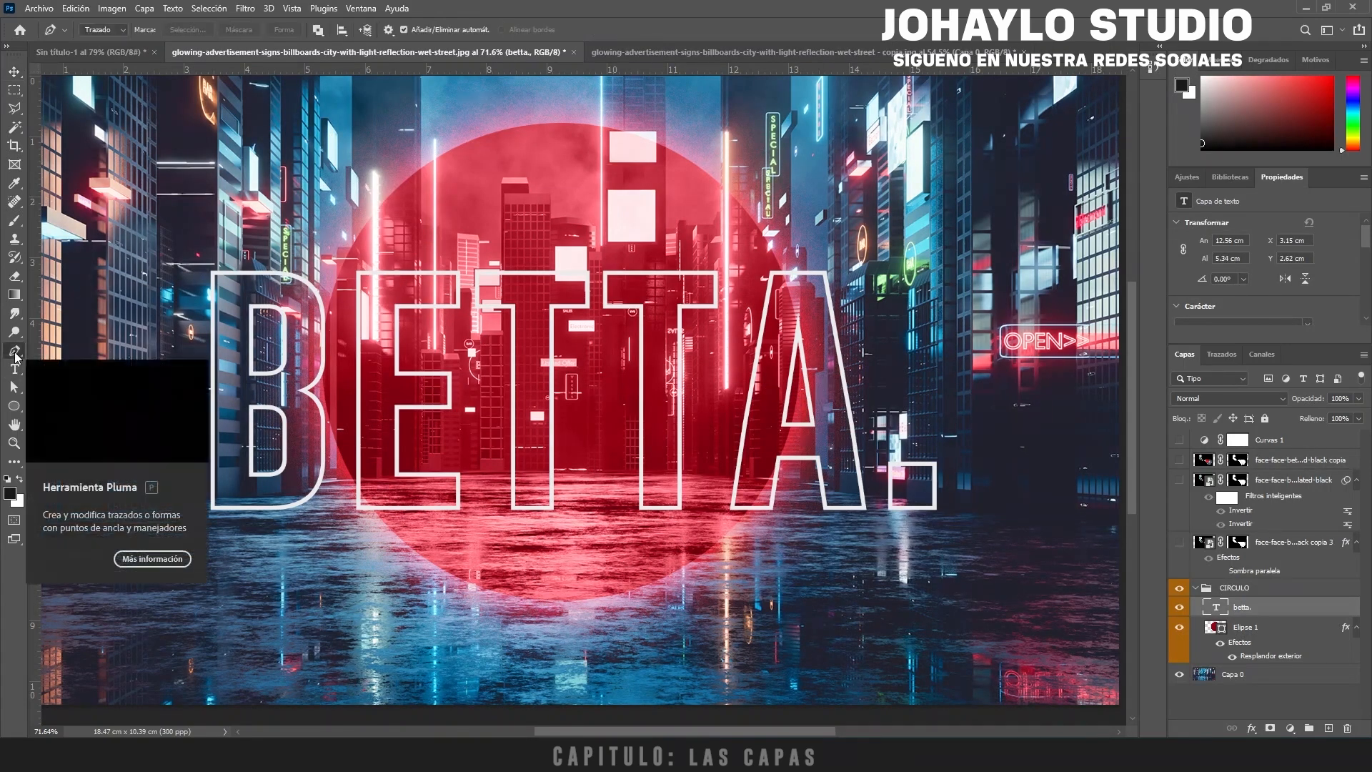
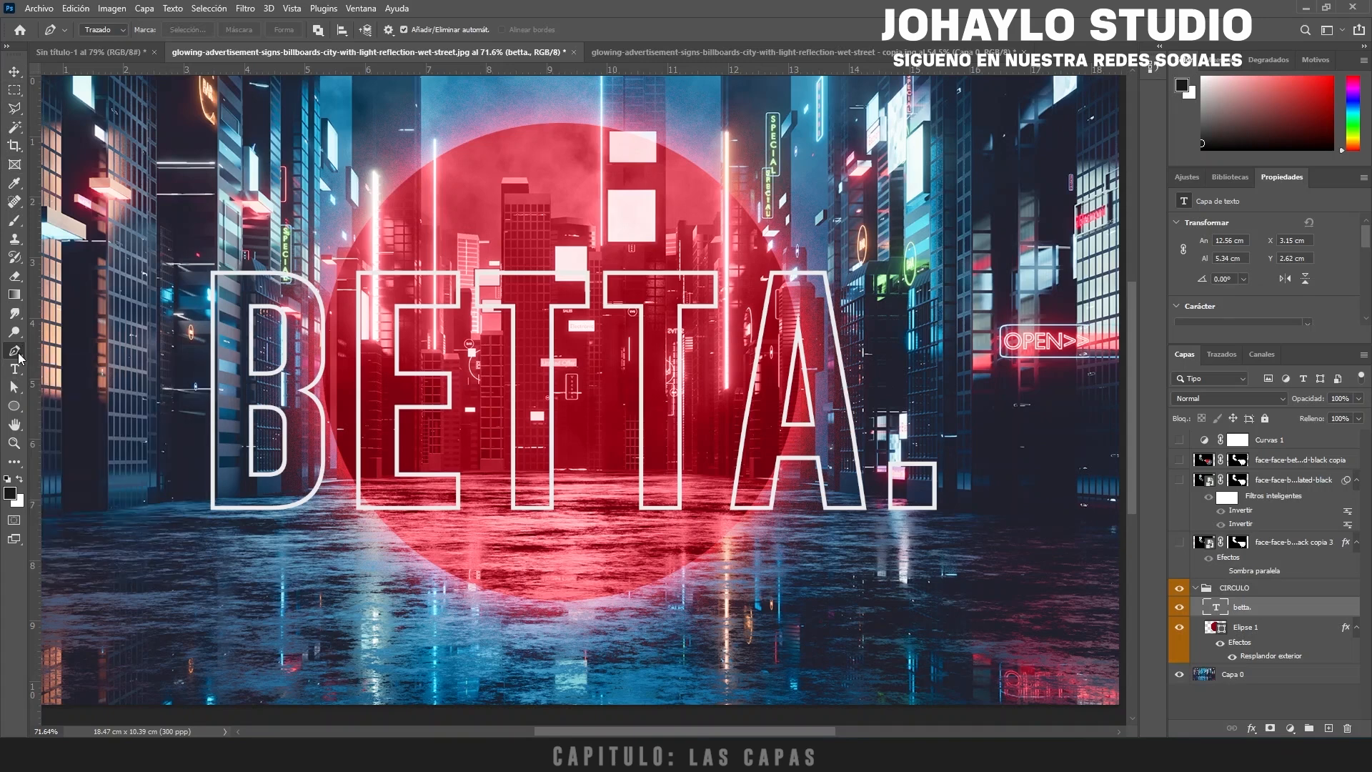
{"action": "left_click", "coordinate": [100, 30]}
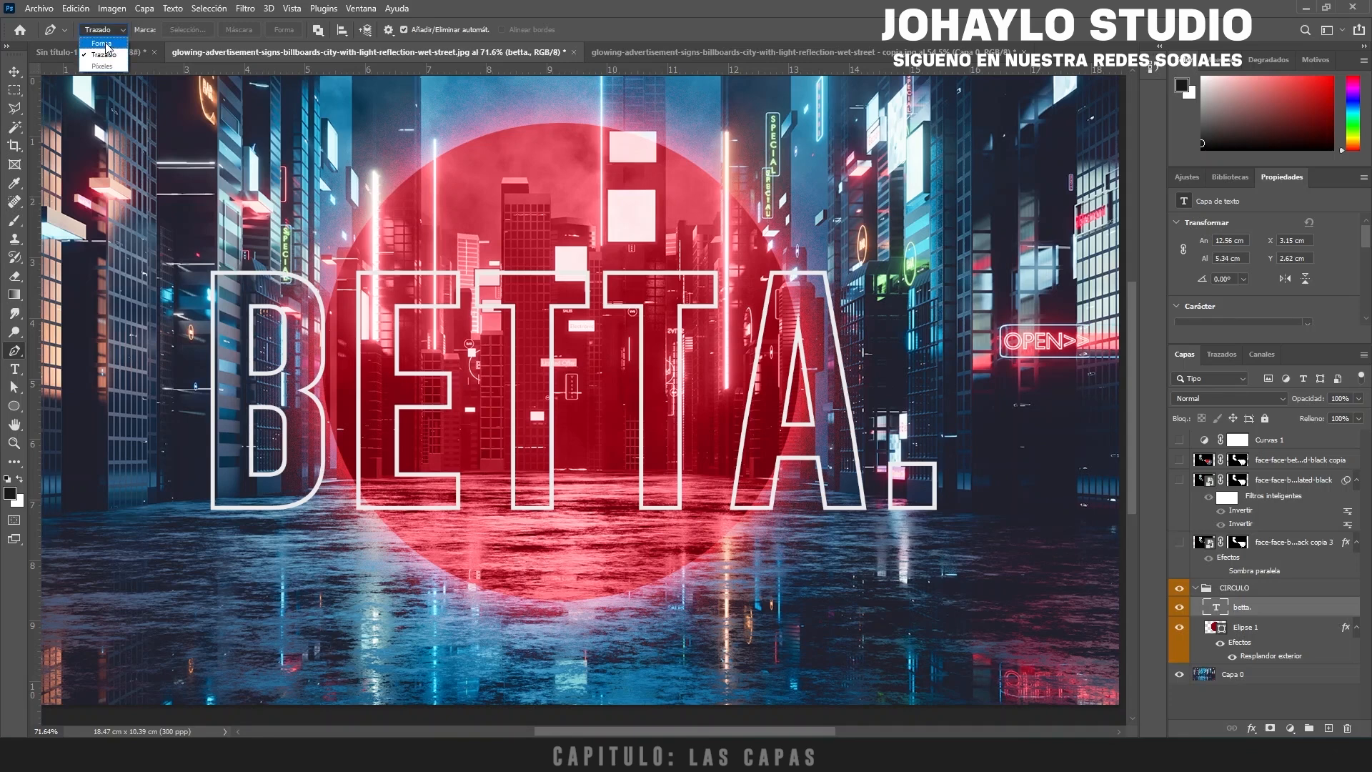
{"action": "left_click", "coordinate": [104, 37]}
{"action": "left_click", "coordinate": [104, 32]}
{"action": "left_click", "coordinate": [100, 51]}
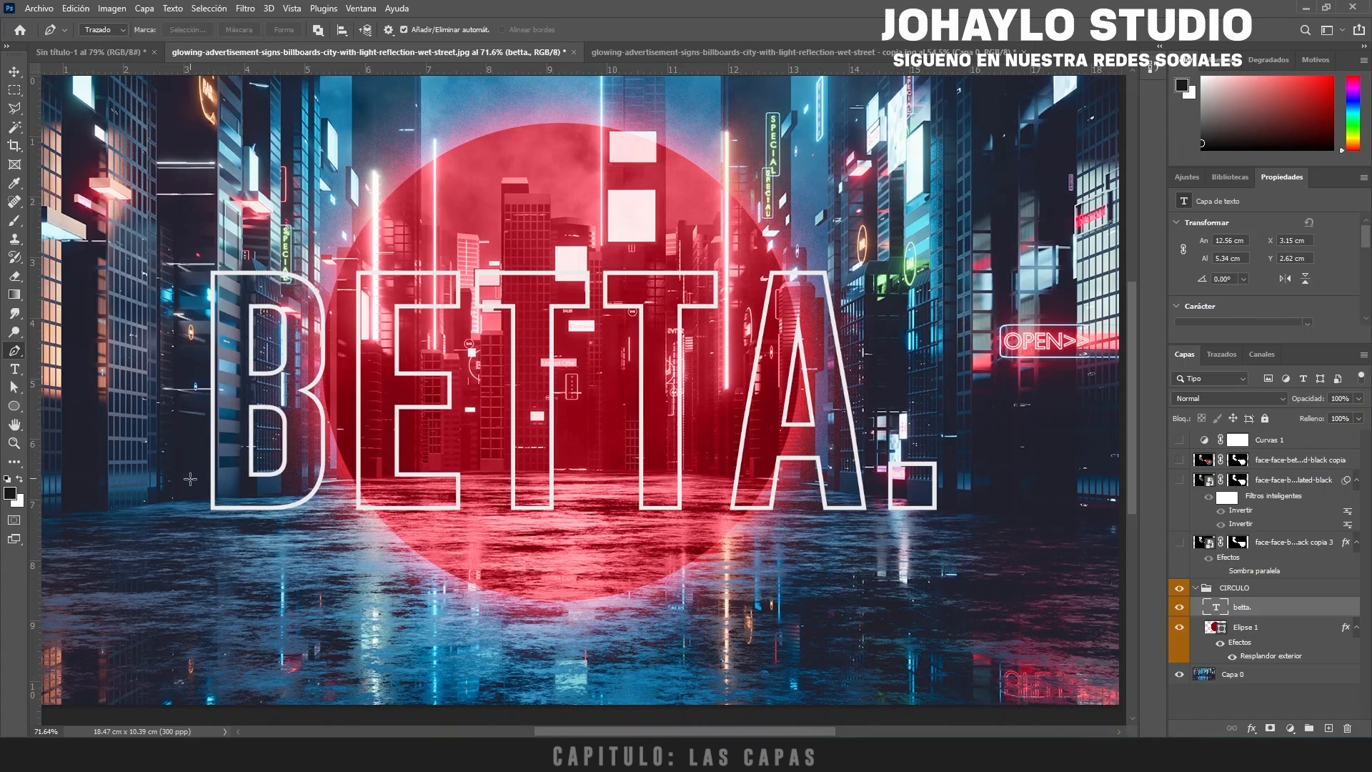
{"action": "left_click", "coordinate": [163, 545]}
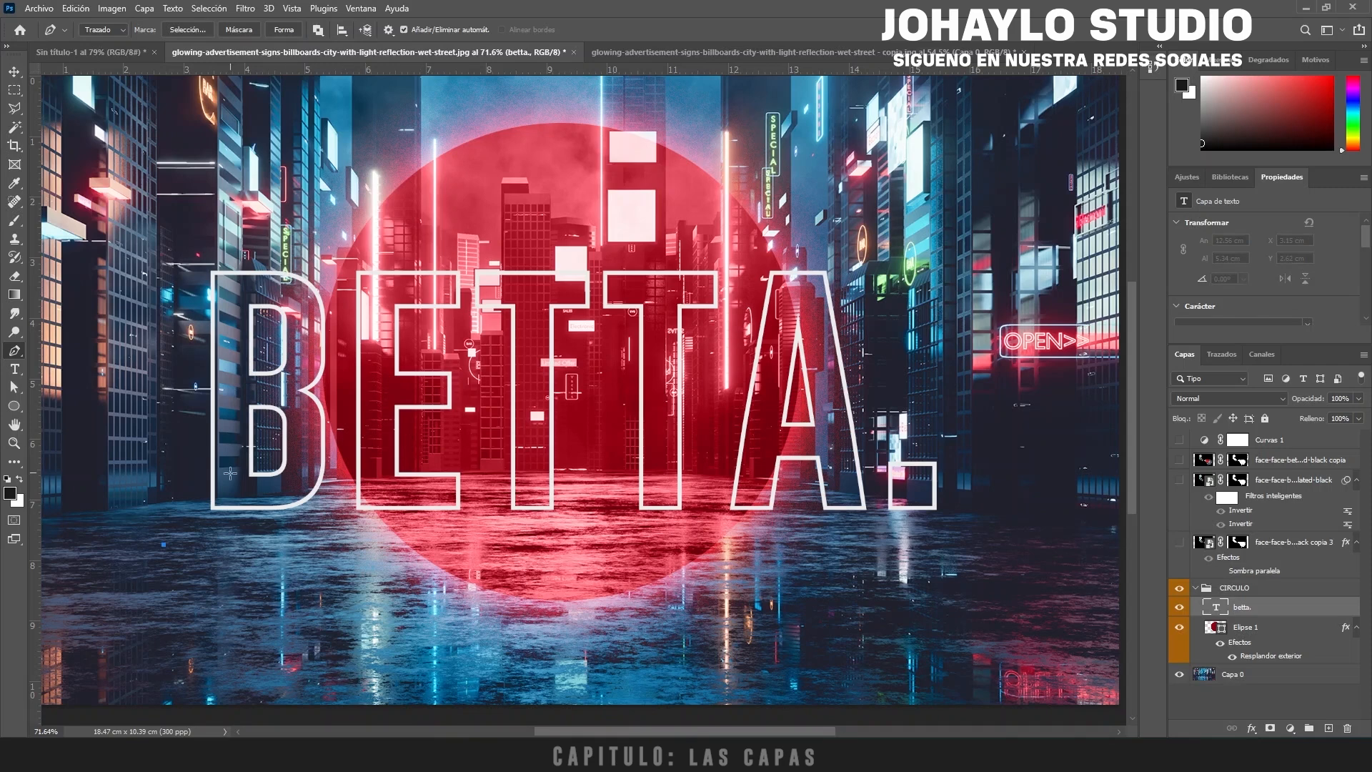
{"action": "left_click_drag", "start_coordinate": [462, 356], "coordinate": [524, 256]}
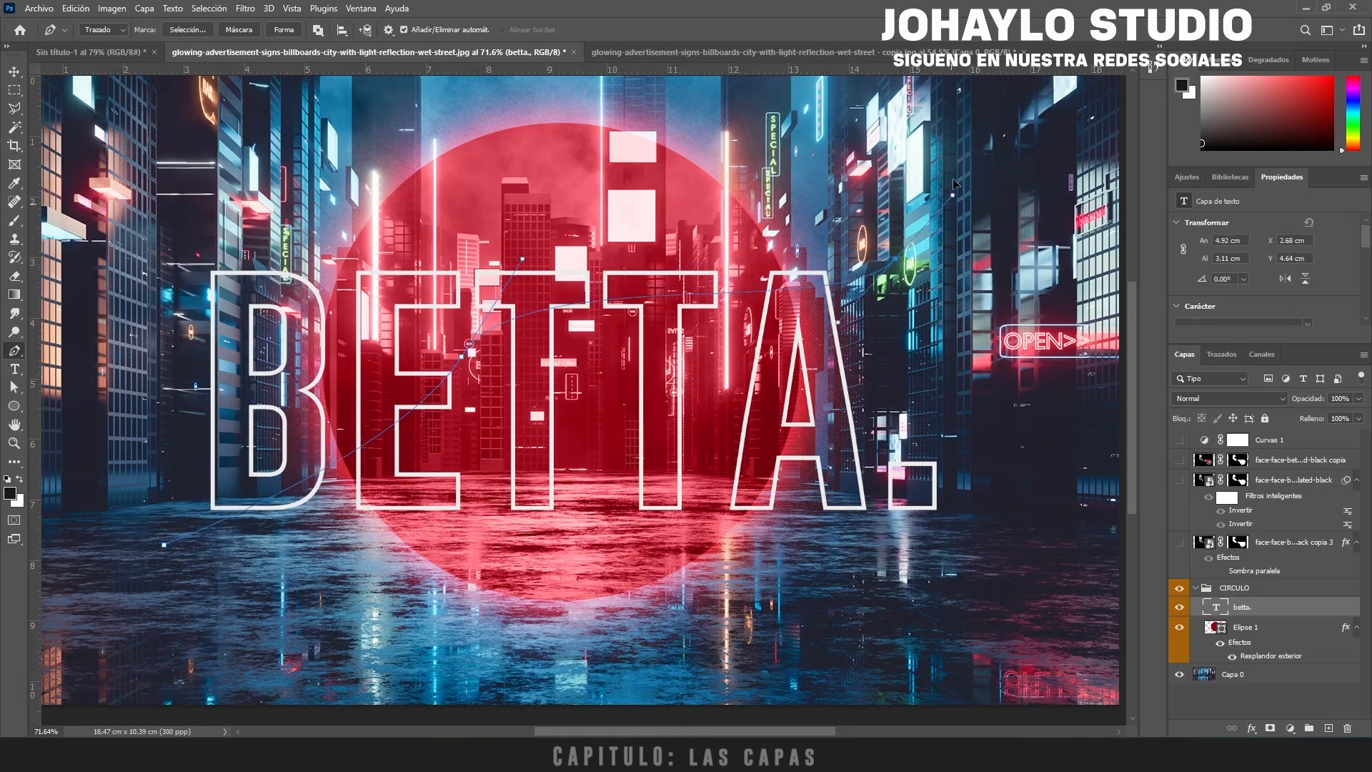
{"action": "left_click_drag", "start_coordinate": [895, 258], "coordinate": [955, 156]}
{"action": "left_click", "coordinate": [895, 259], "text": "alt"}
{"action": "left_click", "coordinate": [151, 209]}
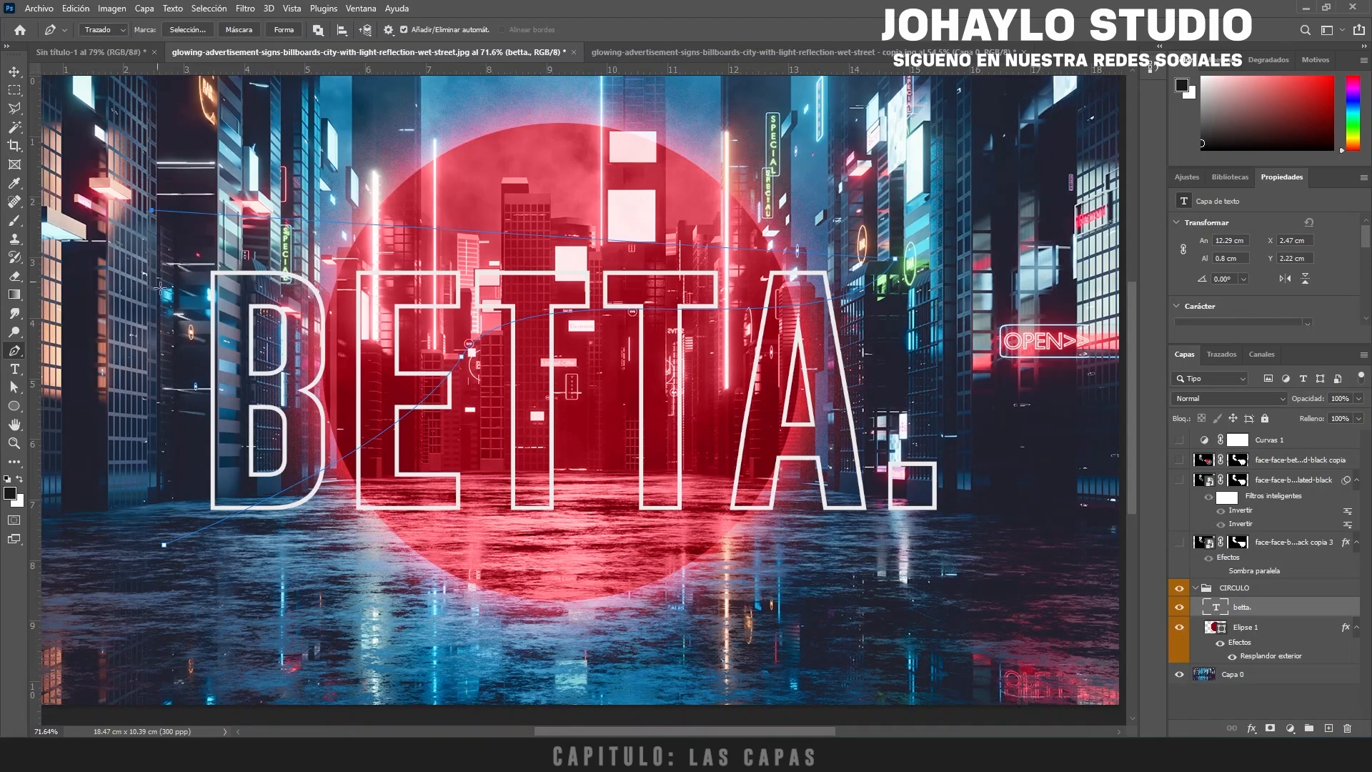
{"action": "left_click", "coordinate": [164, 544]}
{"action": "scroll", "coordinate": [244, 461], "scroll_direction": "up", "scroll_amount": 2}
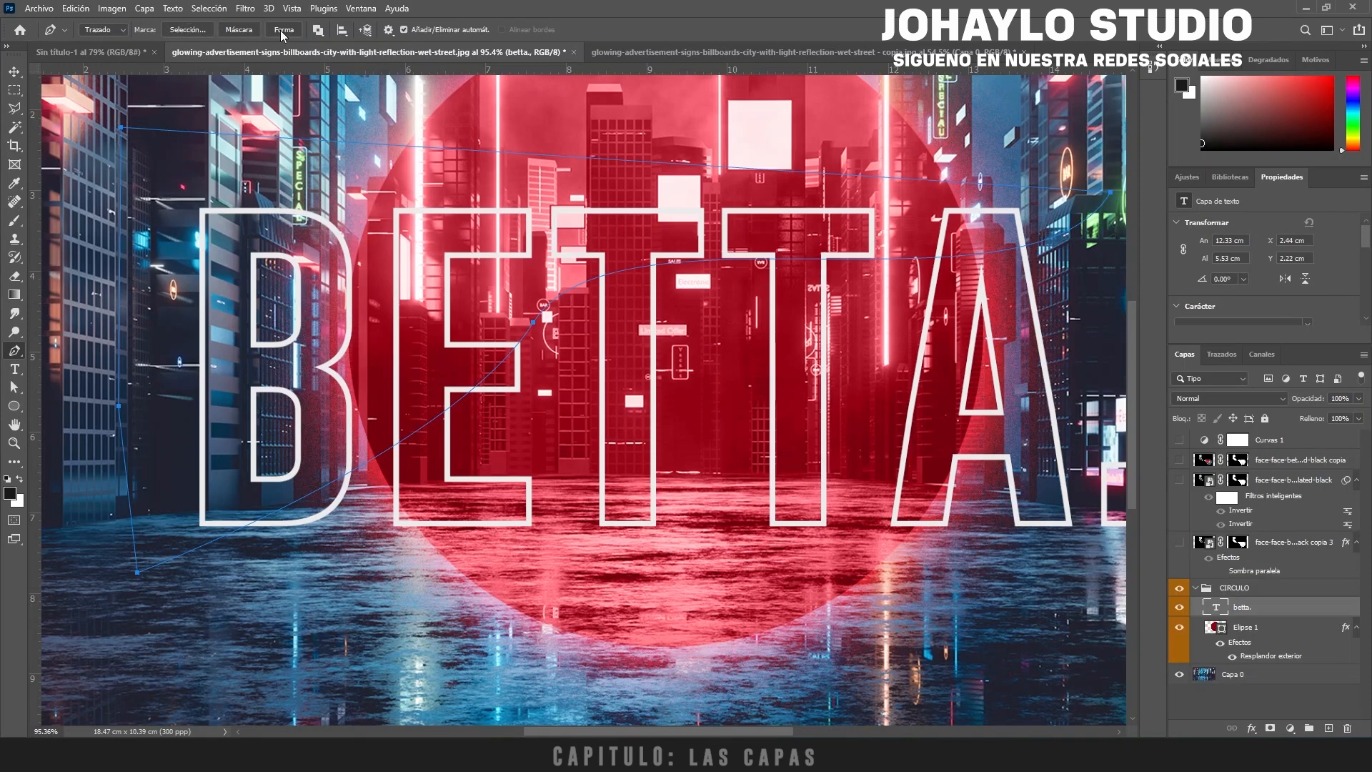
Step: Turn the path into a vector mask on the betta. text layer and compare it with the fish layer's mask
{"action": "left_click", "coordinate": [242, 34]}
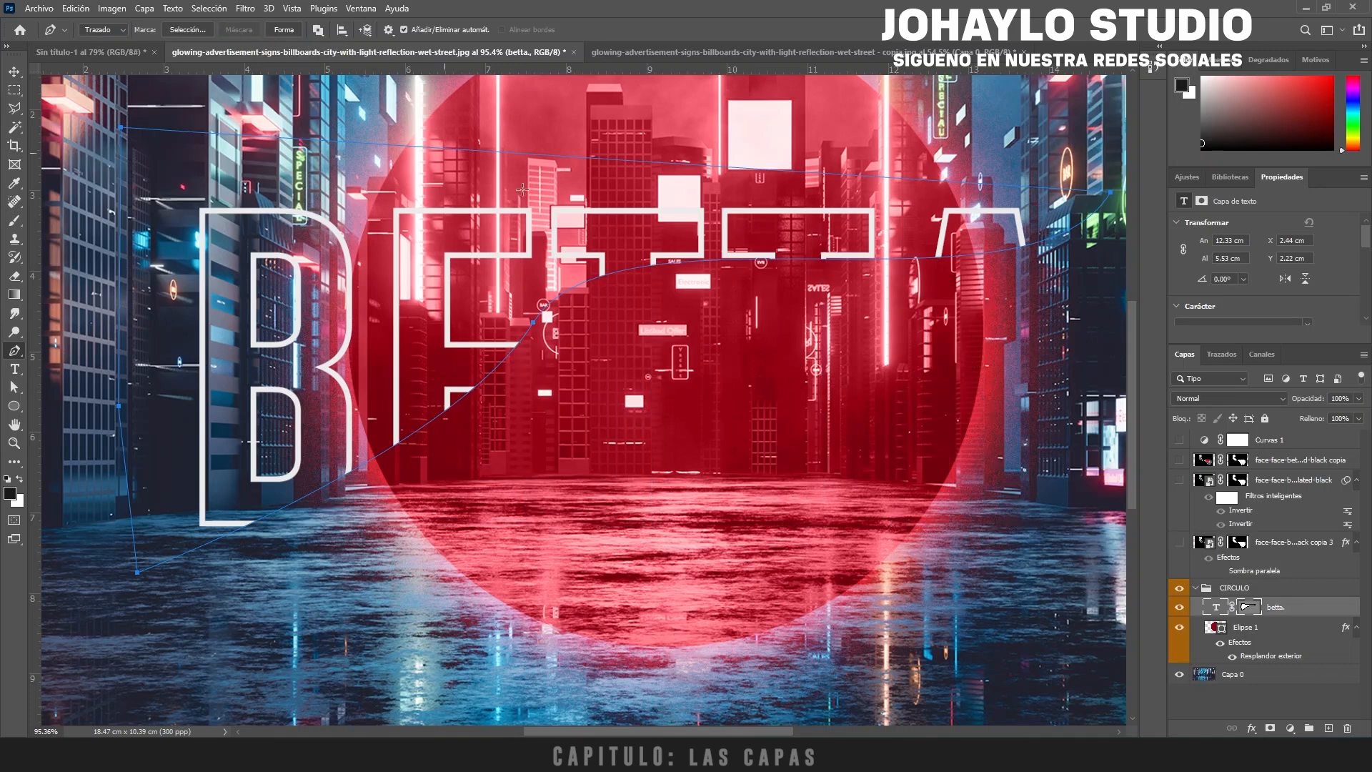
{"action": "scroll", "coordinate": [918, 319], "scroll_direction": "down", "scroll_amount": 2}
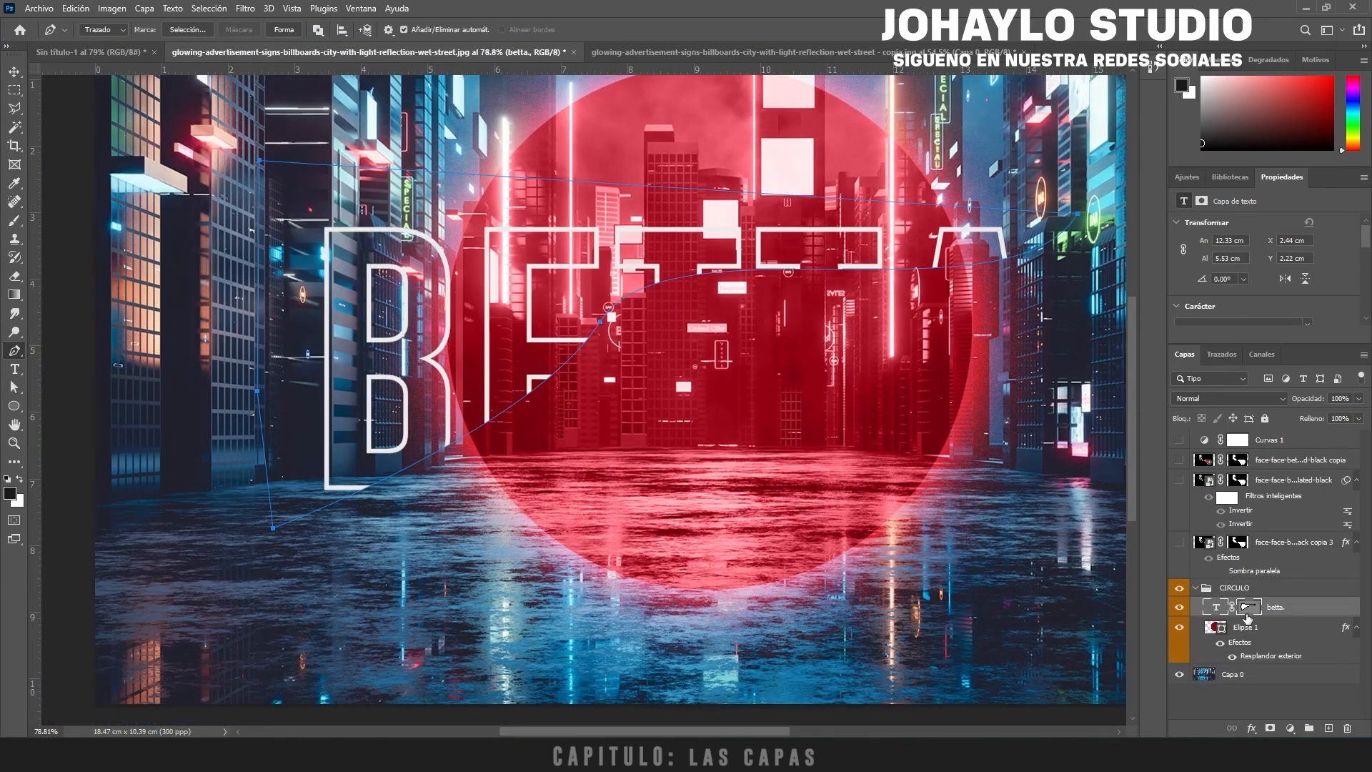
{"action": "left_click", "coordinate": [1241, 543]}
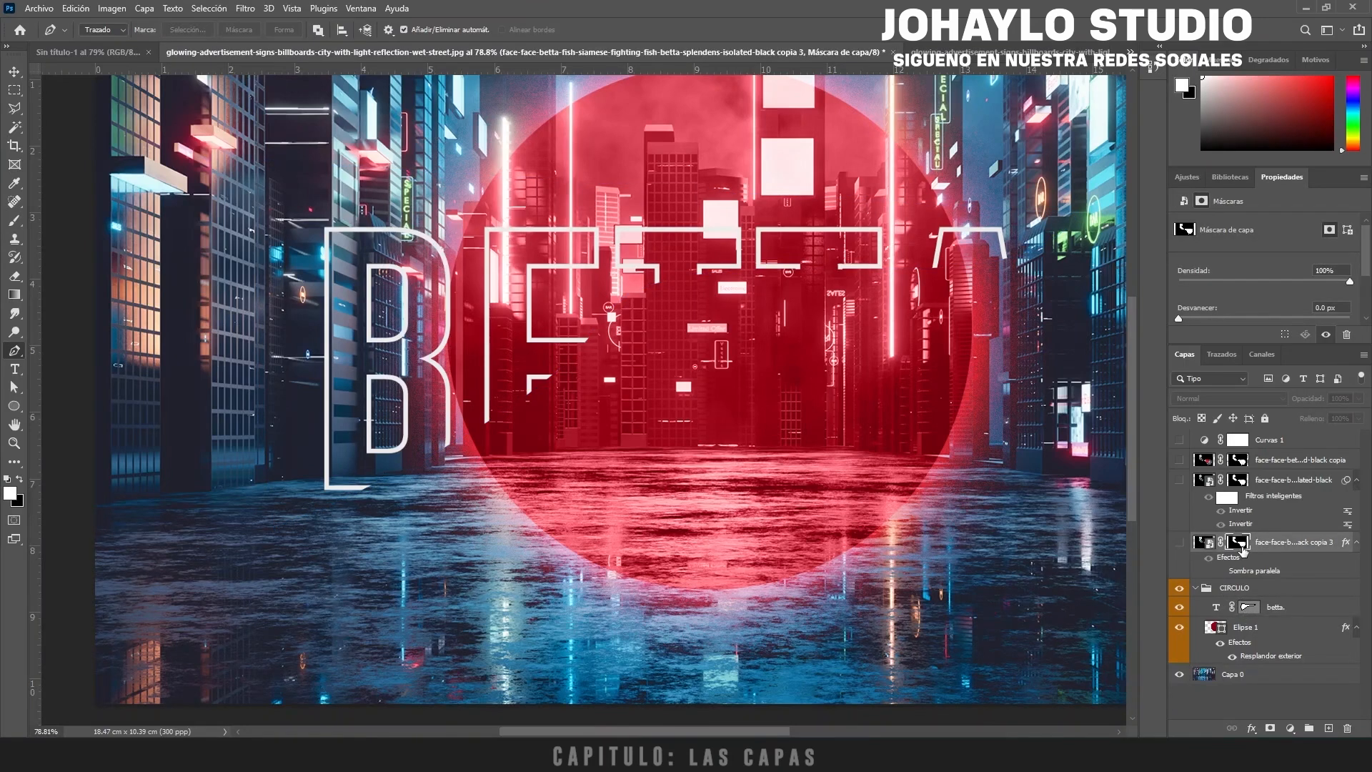
{"action": "left_click", "coordinate": [1249, 608]}
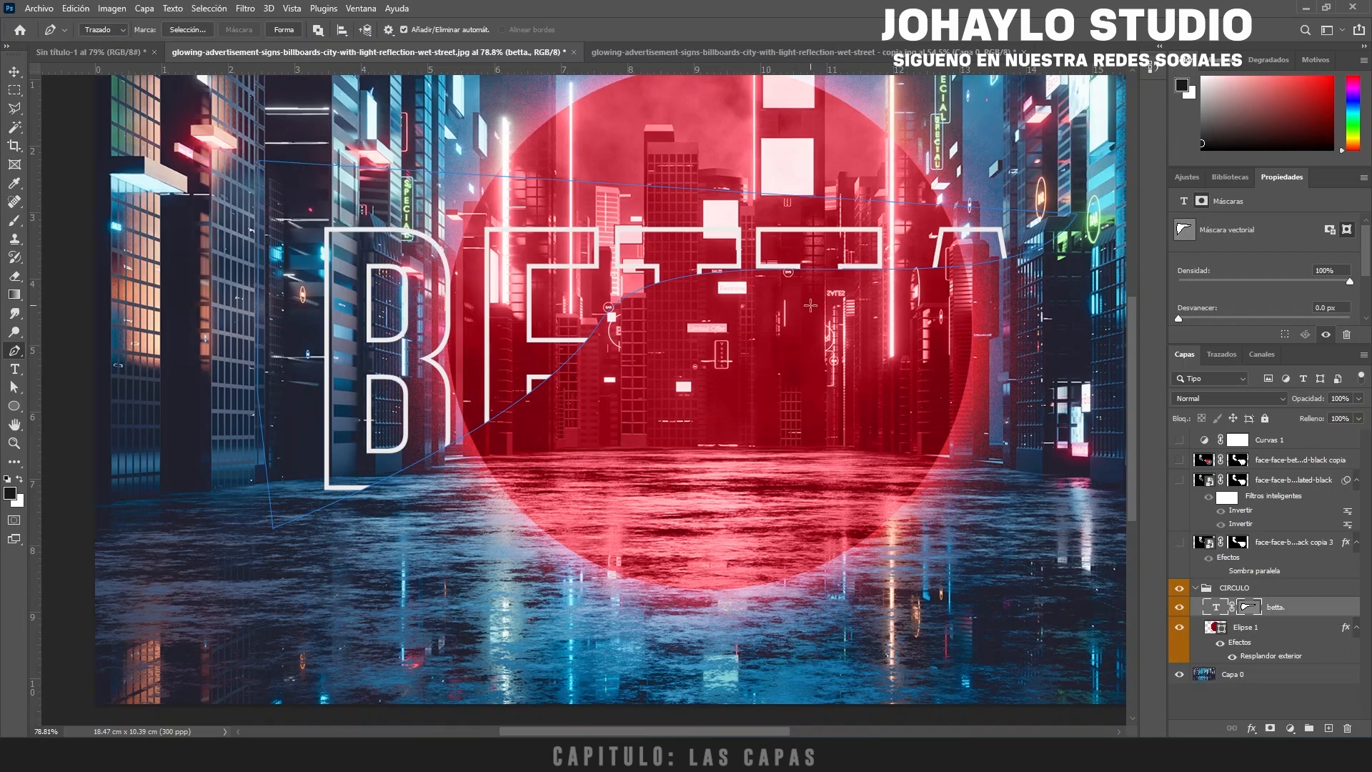
{"action": "scroll", "coordinate": [743, 308], "scroll_direction": "up", "scroll_amount": 2}
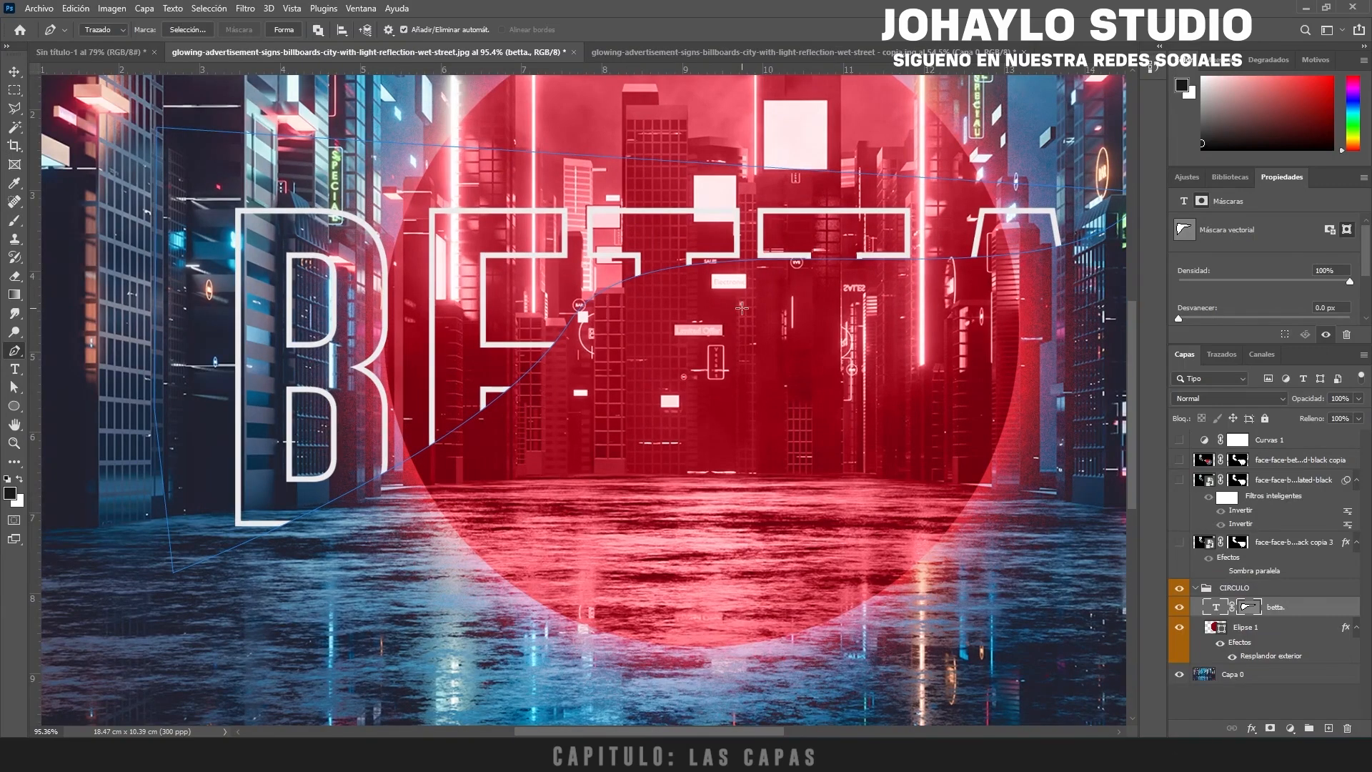
Step: Move the middle anchor point of the text's vector mask slightly down and to the right with the Direct Selection tool
{"action": "left_click", "coordinate": [1252, 611]}
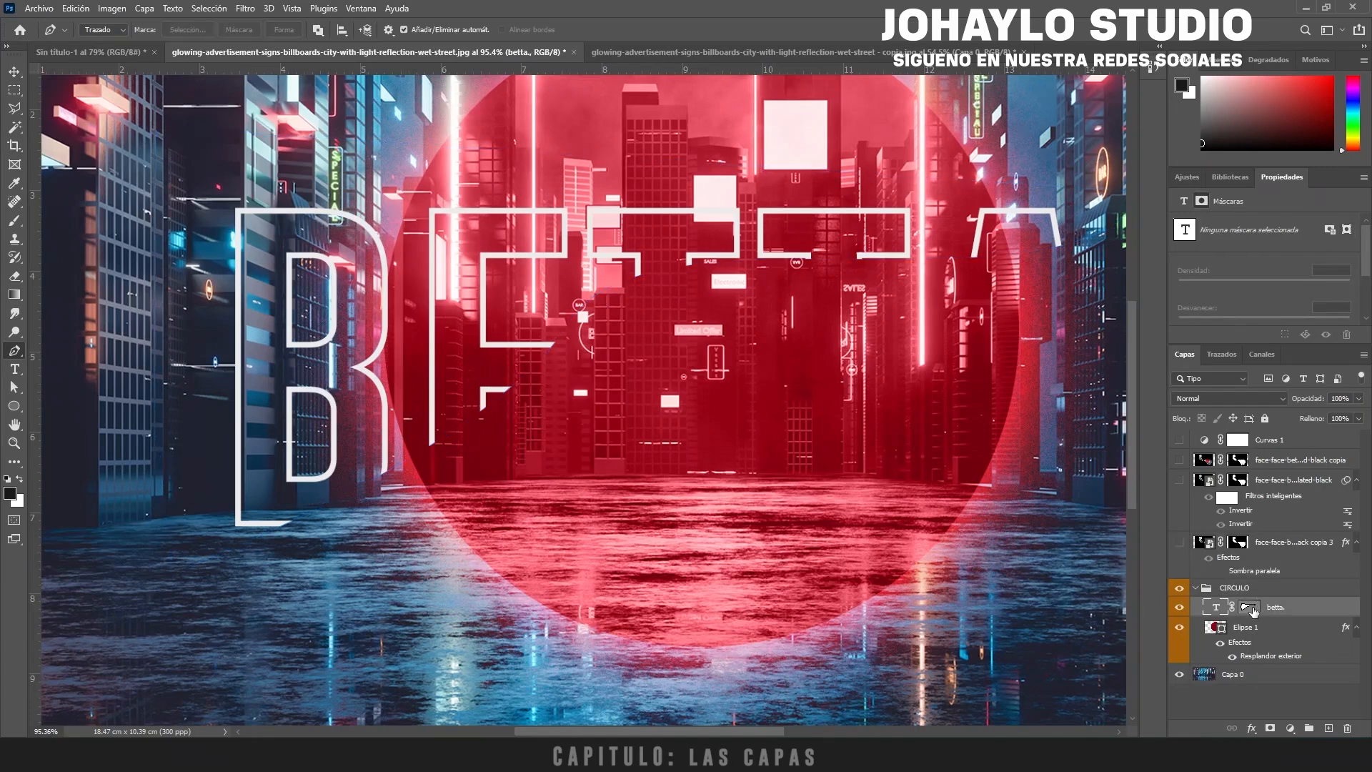
{"action": "left_click", "coordinate": [1245, 611]}
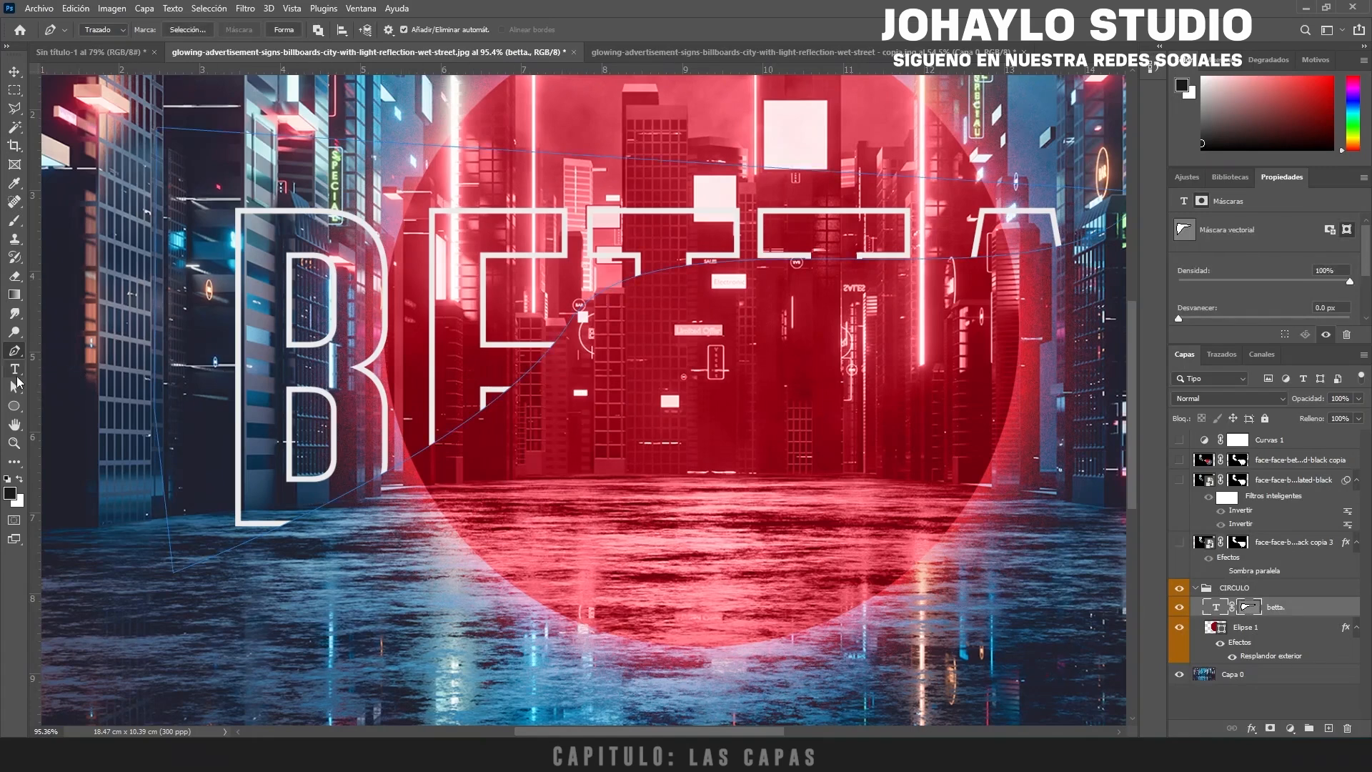
{"action": "left_click", "coordinate": [15, 390]}
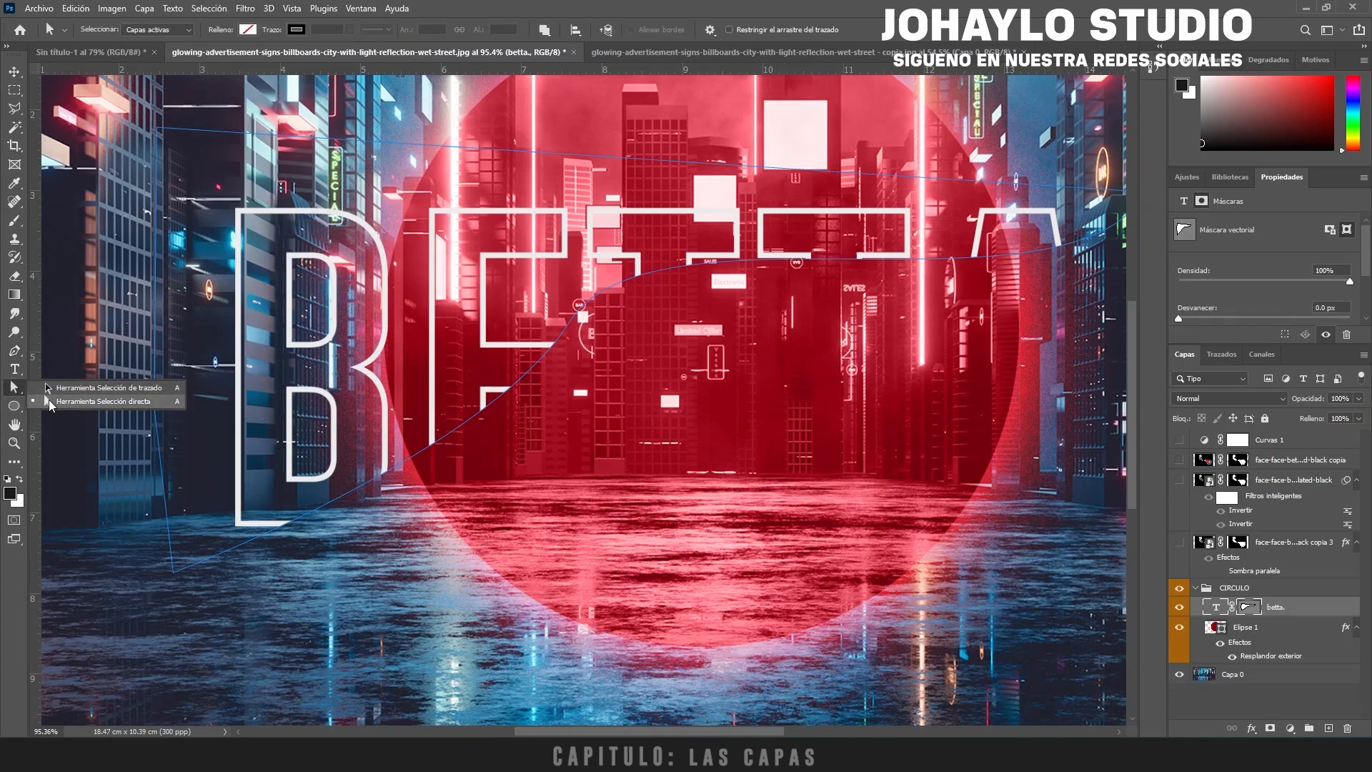
{"action": "left_click", "coordinate": [49, 400]}
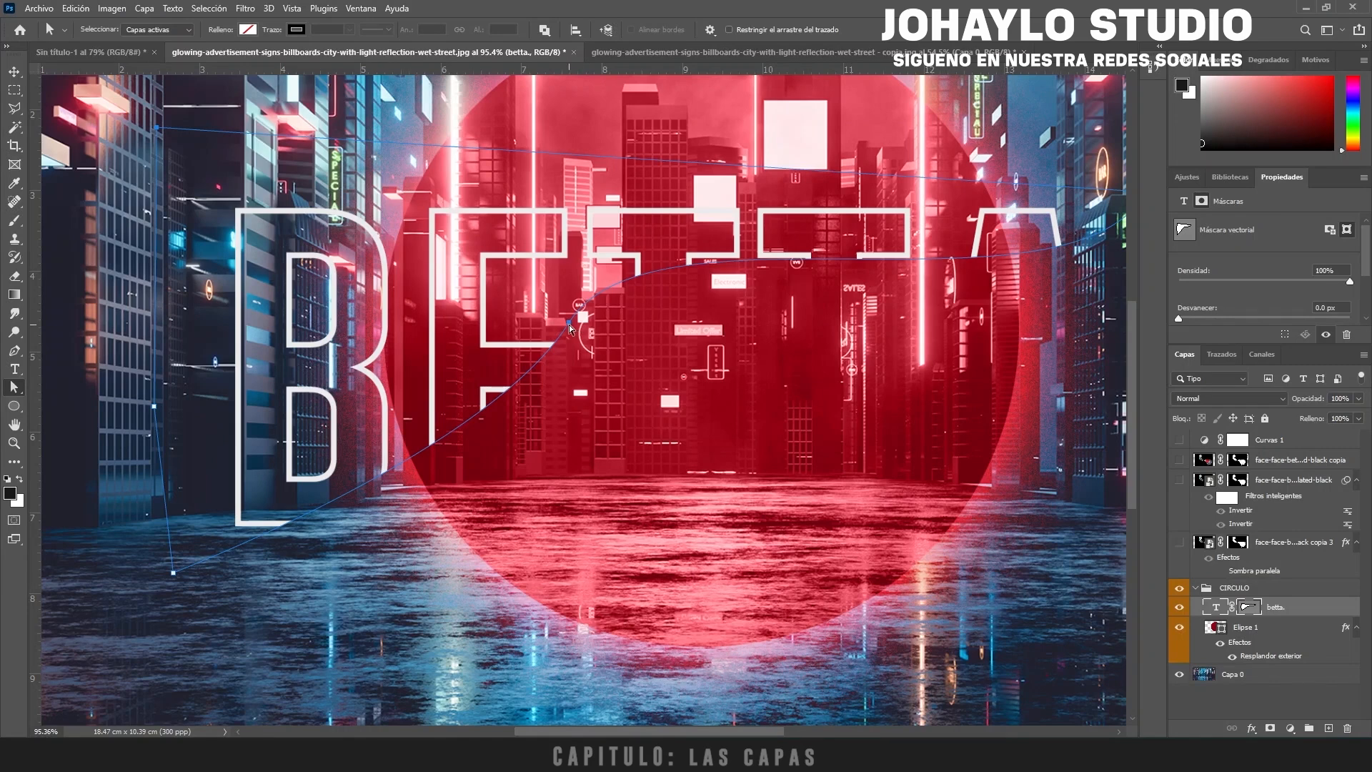
{"action": "left_click_drag", "start_coordinate": [569, 323], "coordinate": [602, 358]}
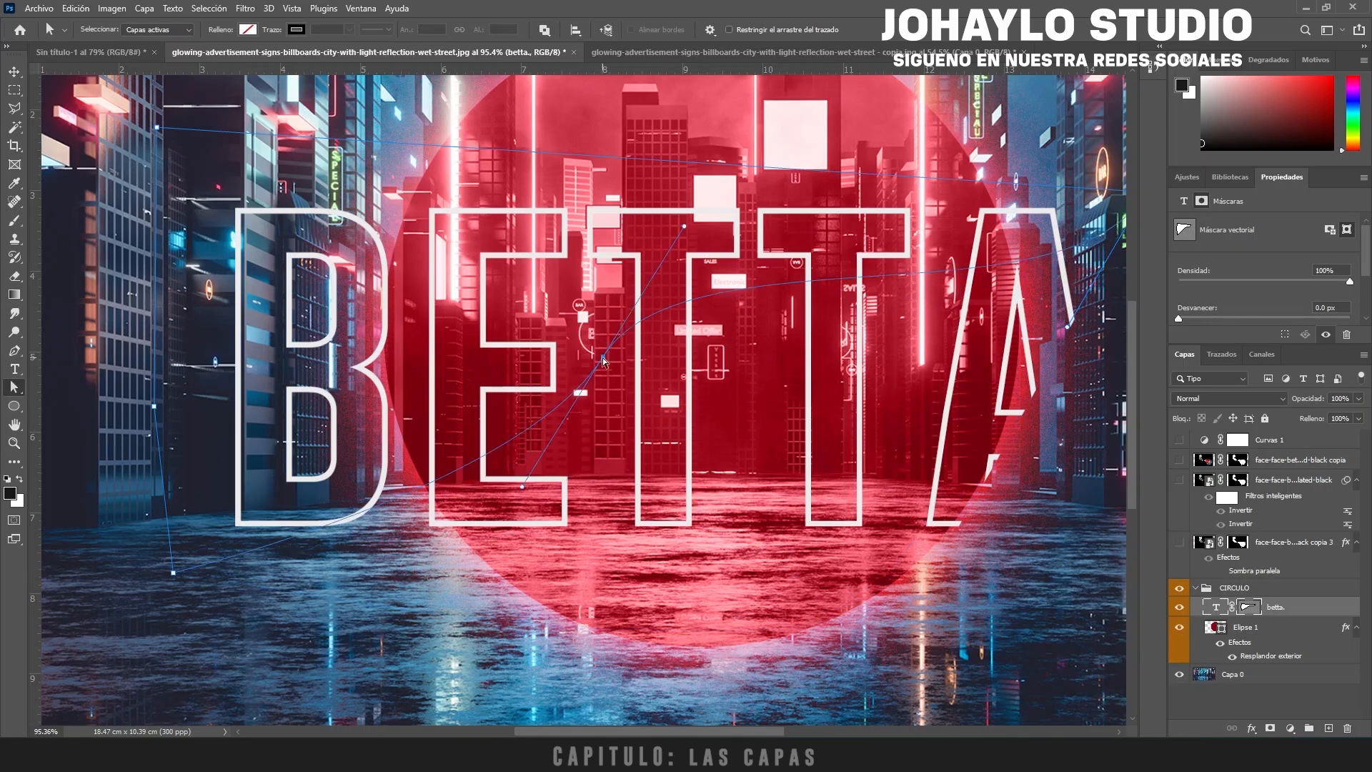
Step: Add an anchor point on the mask's lower curve under the second T and pull it down toward the A
{"action": "left_click", "coordinate": [13, 350]}
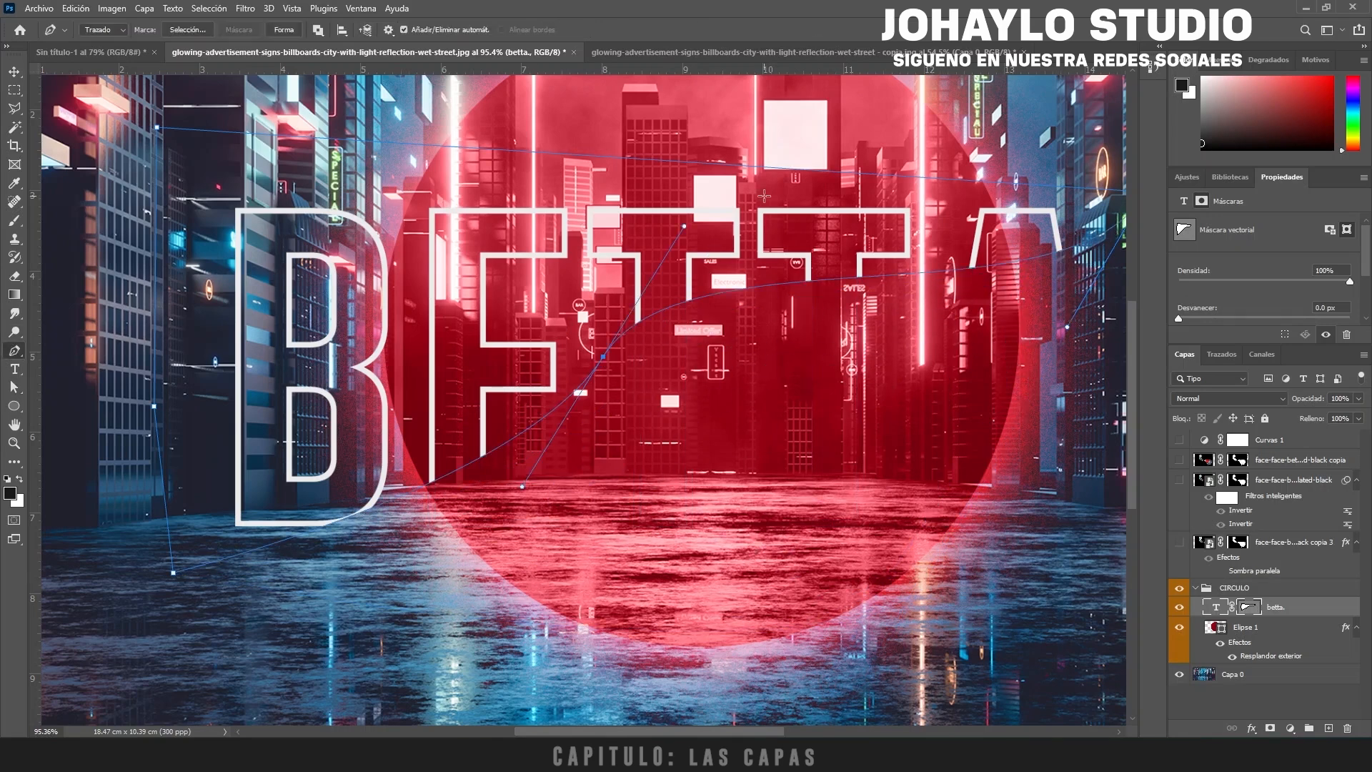
{"action": "left_click", "coordinate": [775, 286]}
{"action": "key", "text": "a"}
{"action": "left_click_drag", "start_coordinate": [776, 285], "coordinate": [977, 511]}
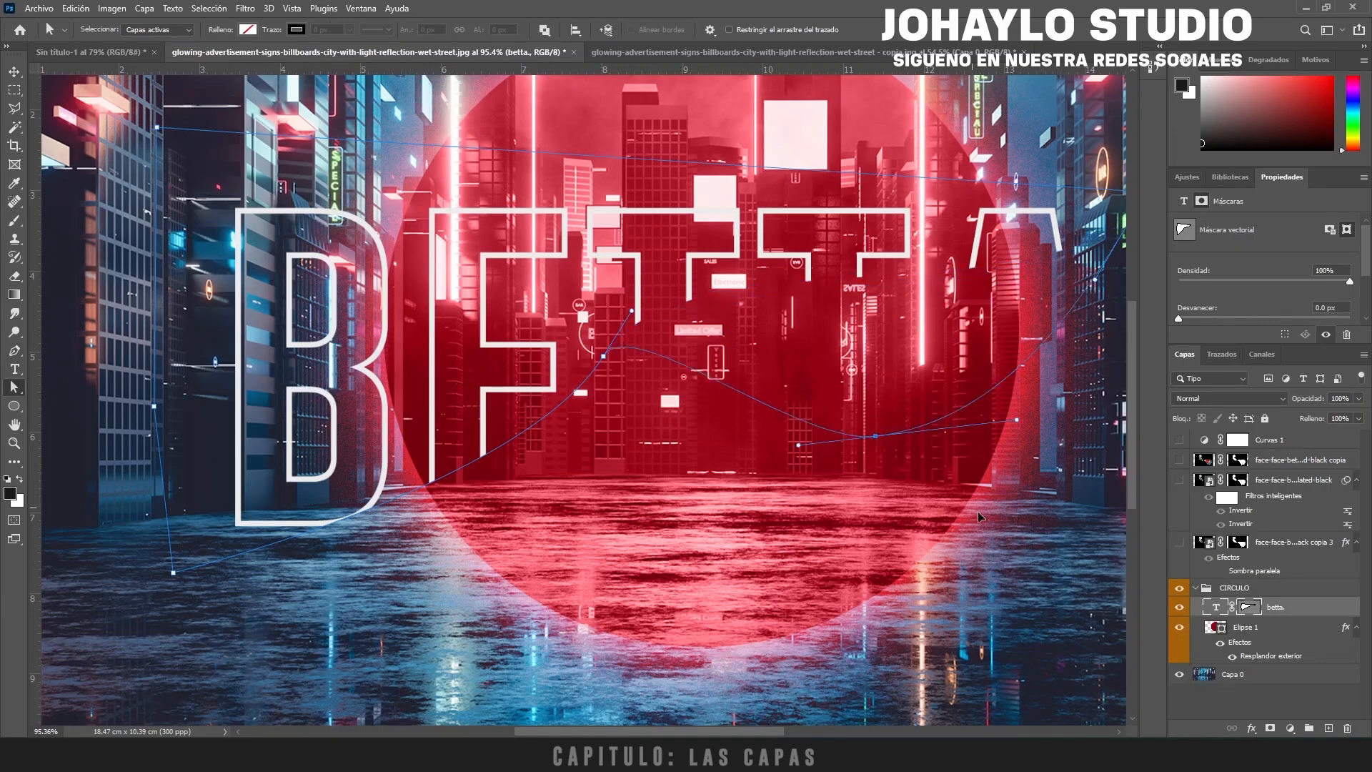
Step: Reshape the mask's middle curve to extend below the lettering, and delete the vector mask from the betta. layer
{"action": "key", "text": "ctrl+minus"}
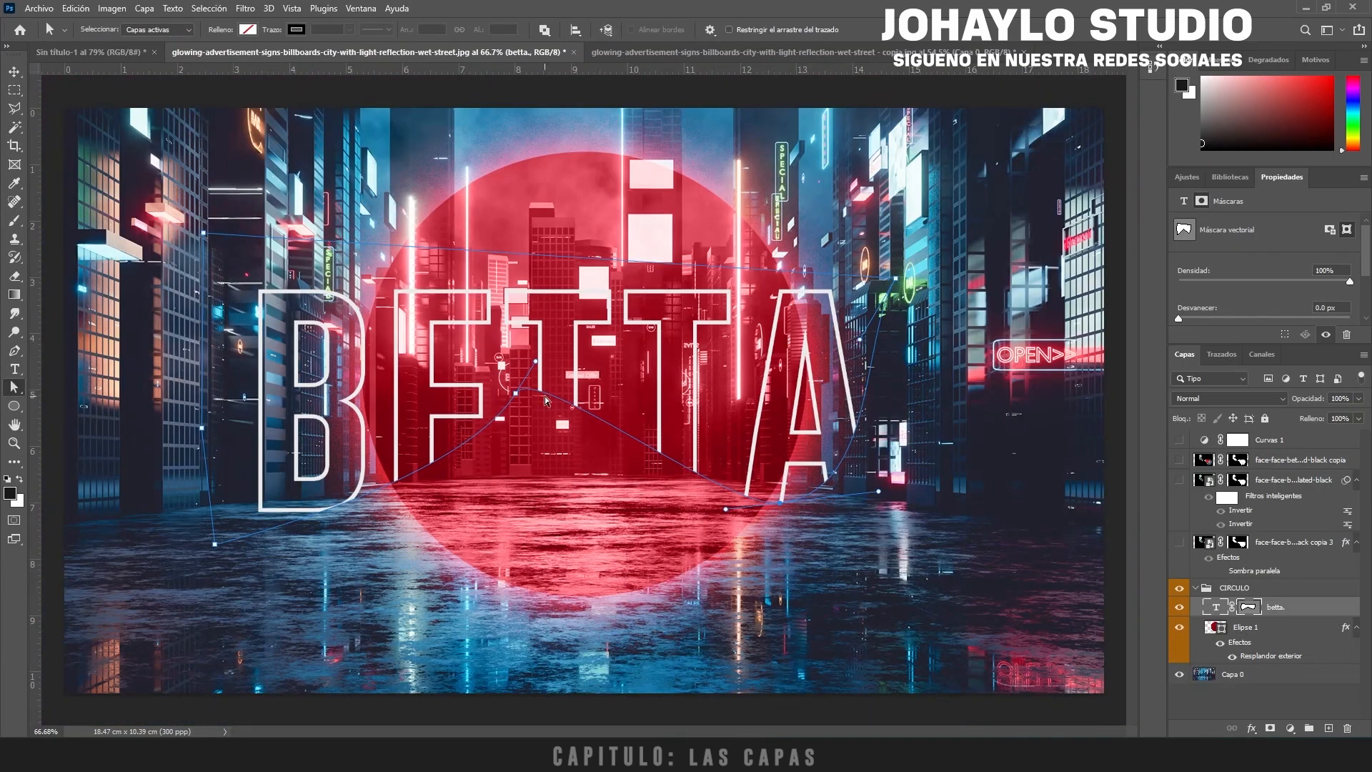
{"action": "scroll", "coordinate": [538, 395], "scroll_direction": "up", "scroll_amount": 1}
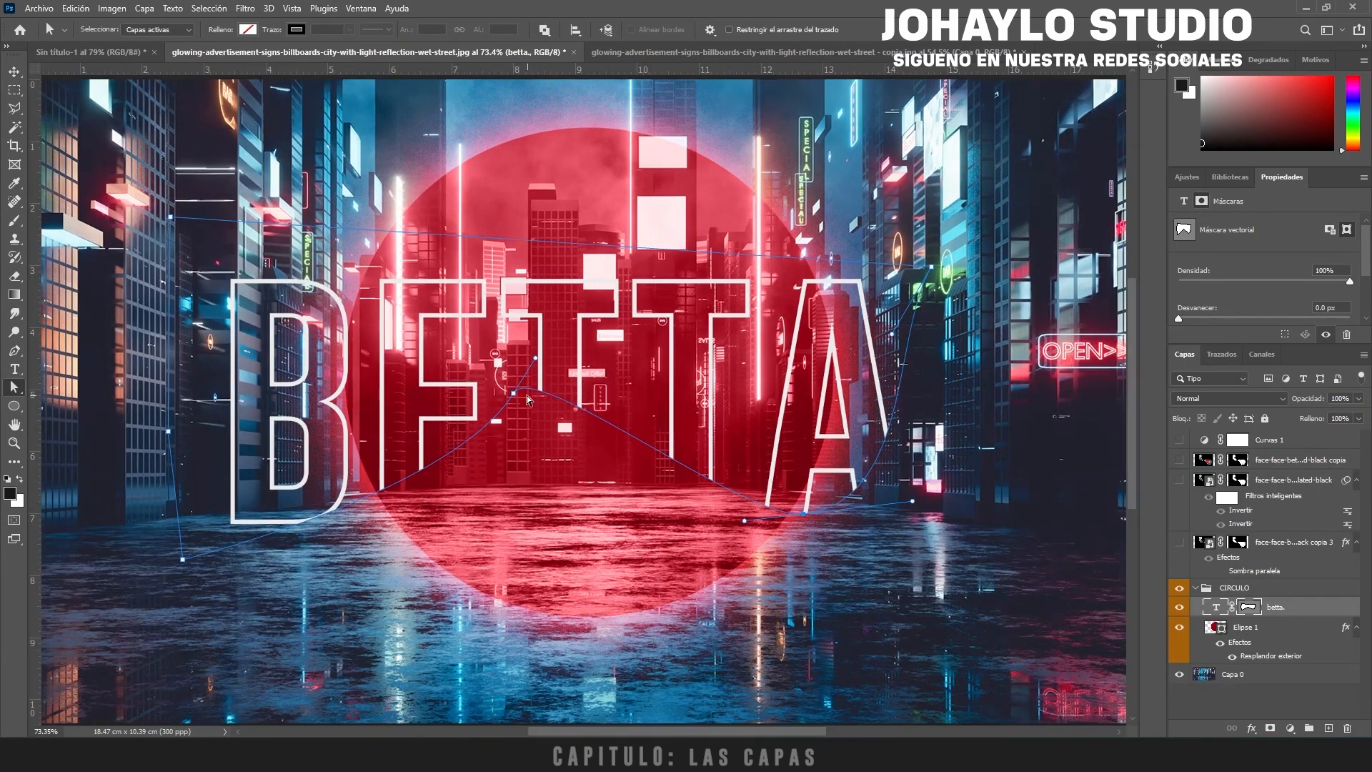
{"action": "left_click_drag", "start_coordinate": [535, 359], "coordinate": [549, 304]}
{"action": "key", "text": "Delete"}
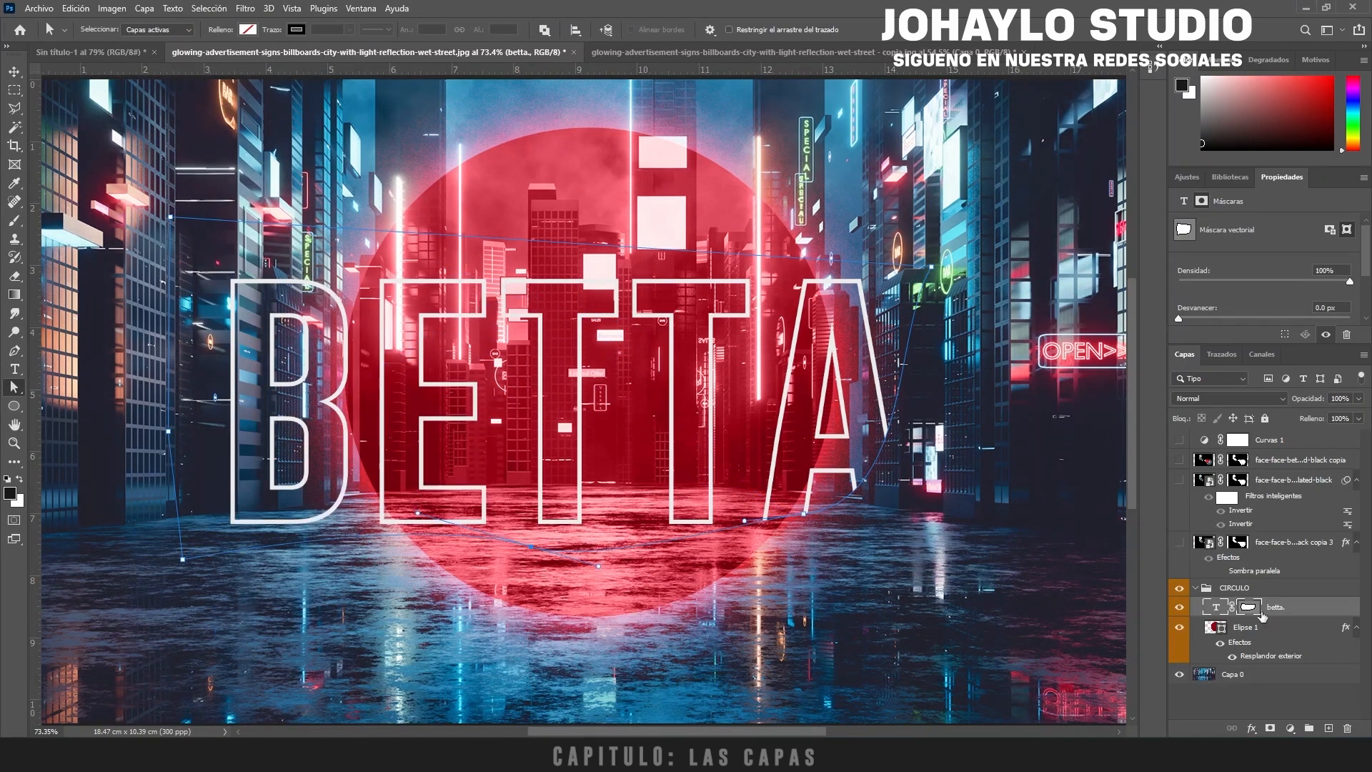
{"action": "right_click", "coordinate": [1252, 606]}
{"action": "left_click", "coordinate": [1291, 632]}
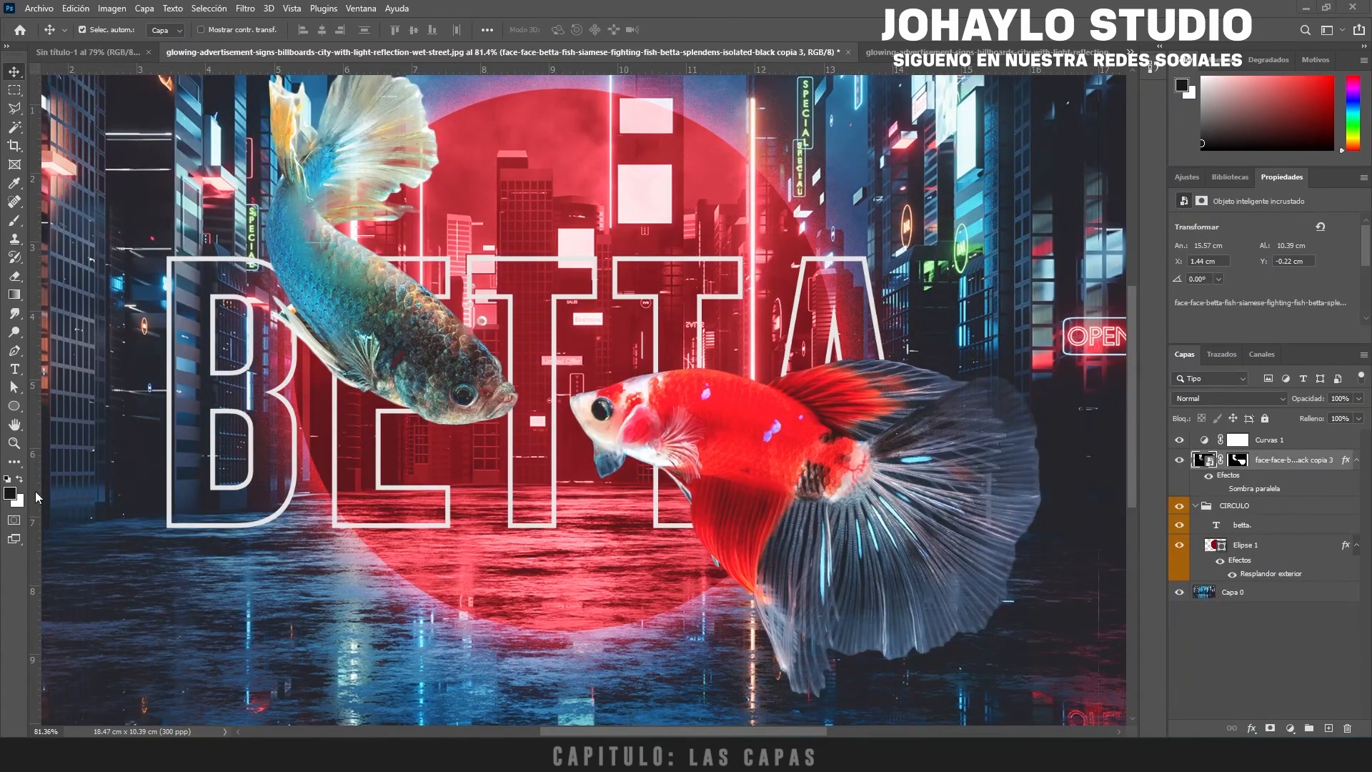
Step: Review the layer stack by selecting the Curvas 1, fish, CIRCULO, Elipse 1, Capa 0 and betta. layers
{"action": "scroll", "coordinate": [721, 426], "scroll_direction": "down", "scroll_amount": 2}
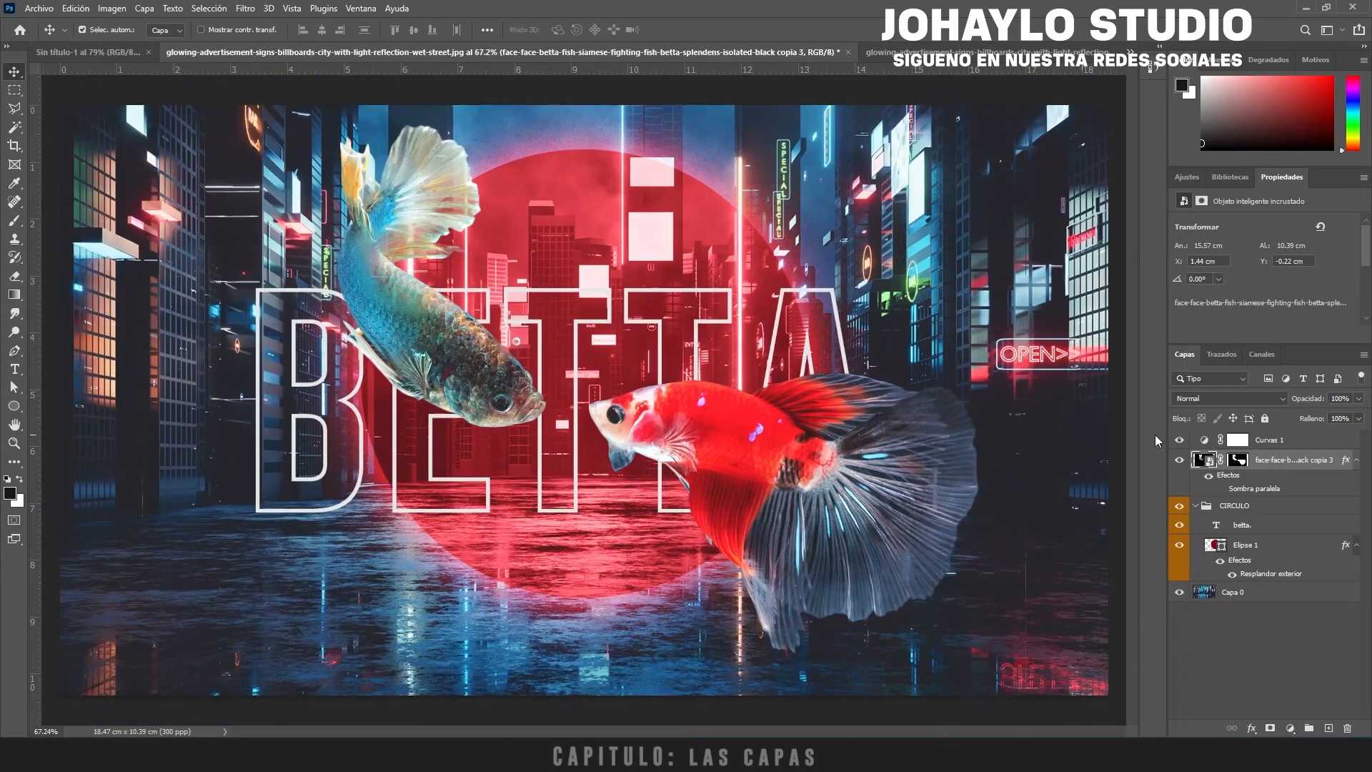
{"action": "left_click", "coordinate": [1290, 440]}
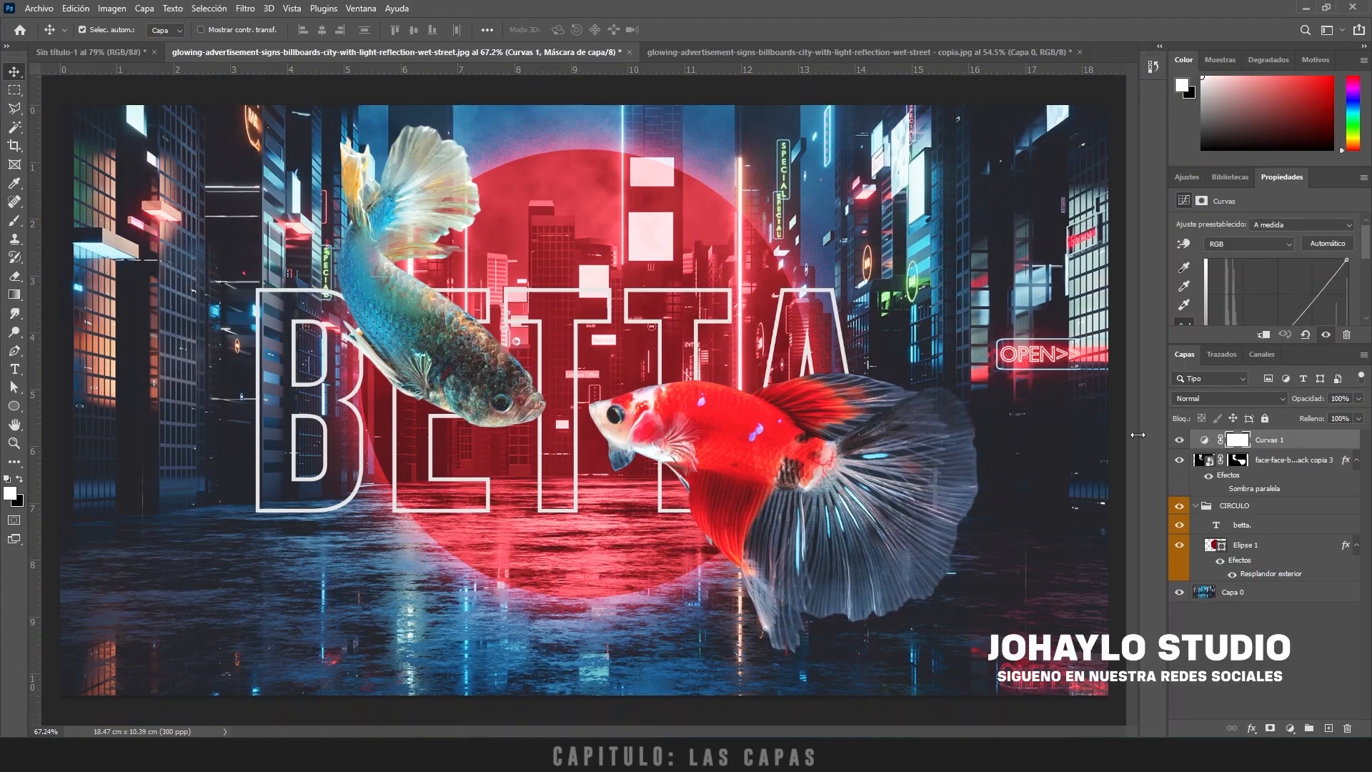
{"action": "left_click", "coordinate": [1259, 463]}
{"action": "left_click", "coordinate": [1244, 519]}
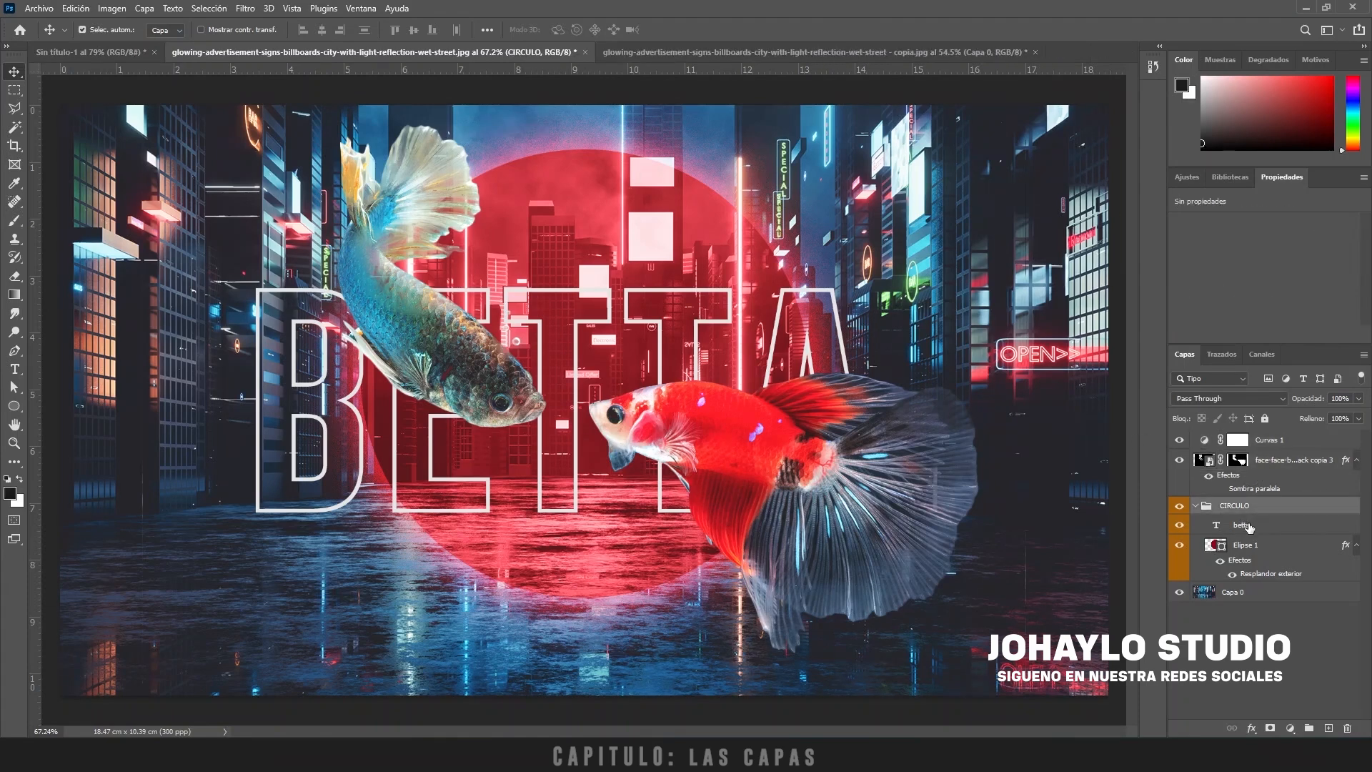
{"action": "left_click", "coordinate": [1249, 545]}
{"action": "left_click", "coordinate": [1218, 596]}
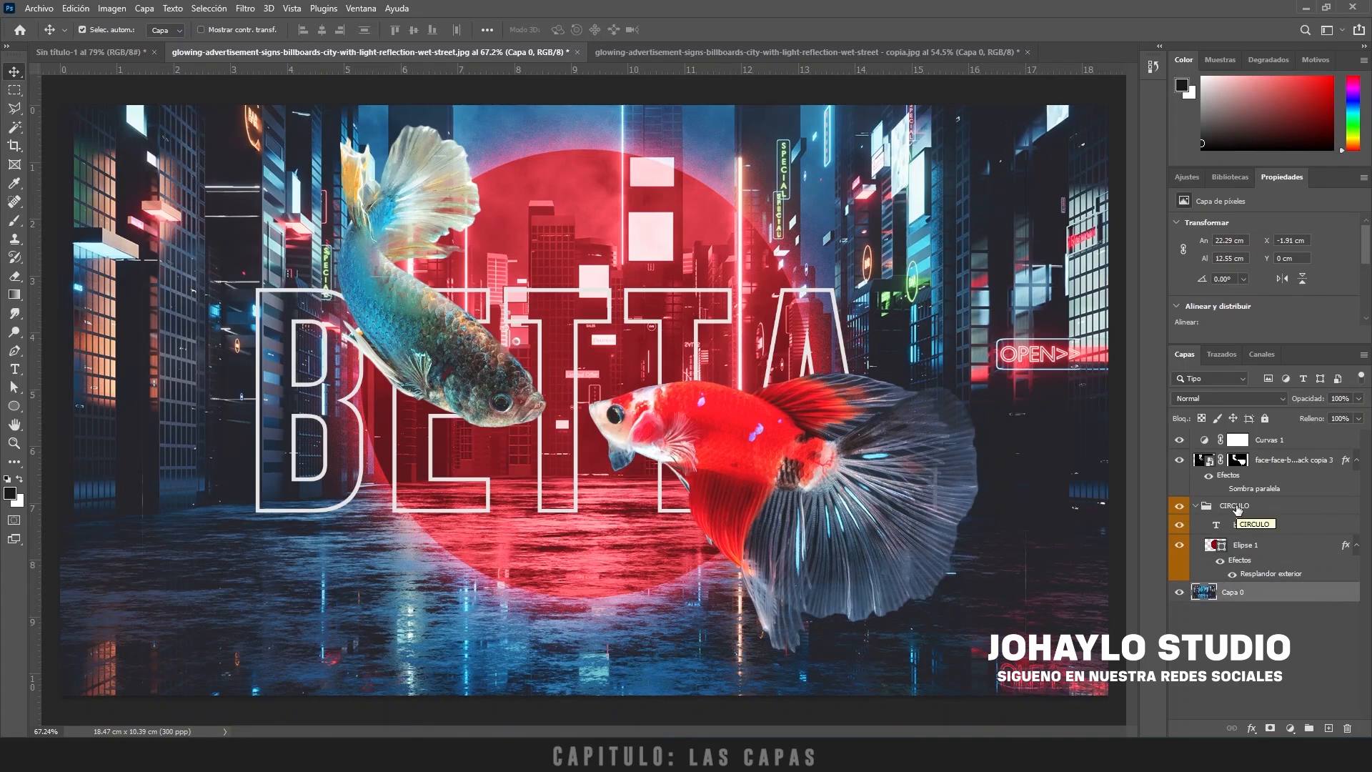
{"action": "left_click", "coordinate": [1293, 444]}
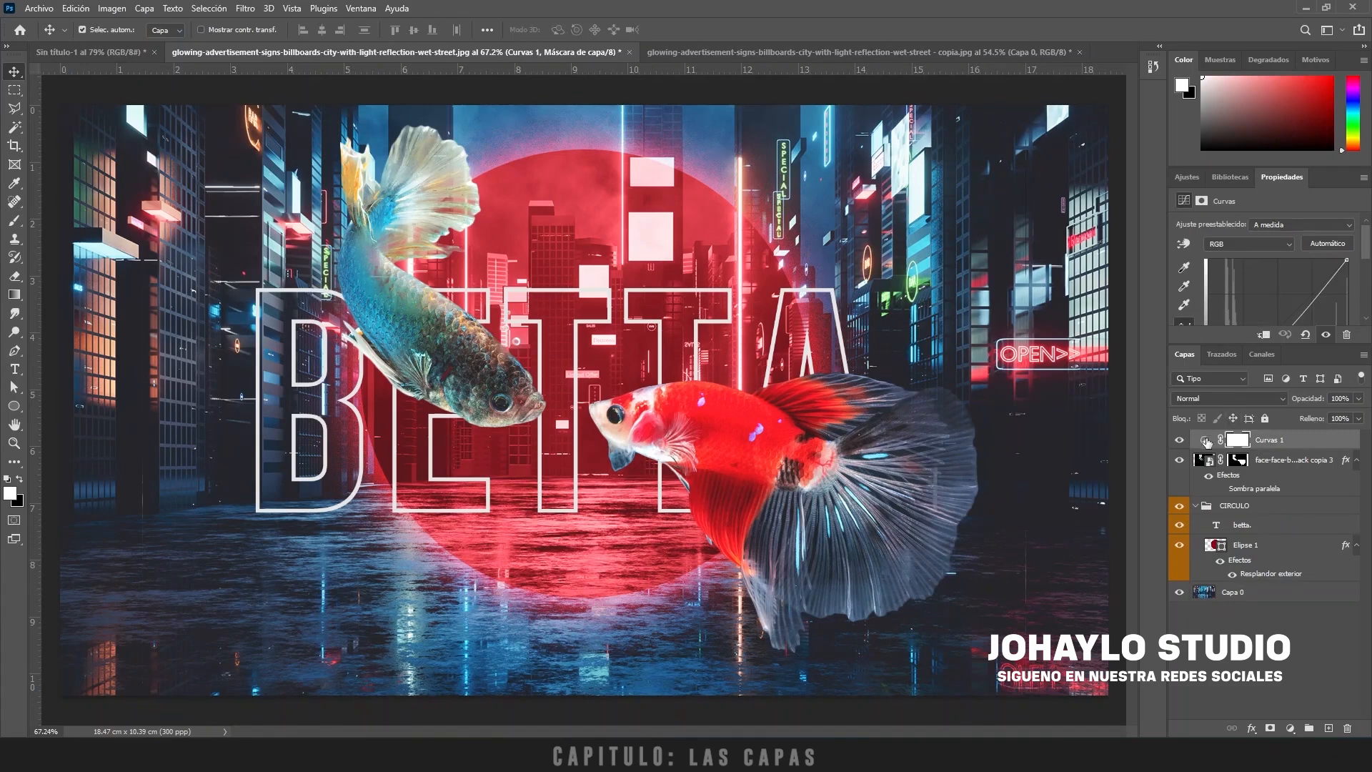
{"action": "left_click", "coordinate": [1201, 461]}
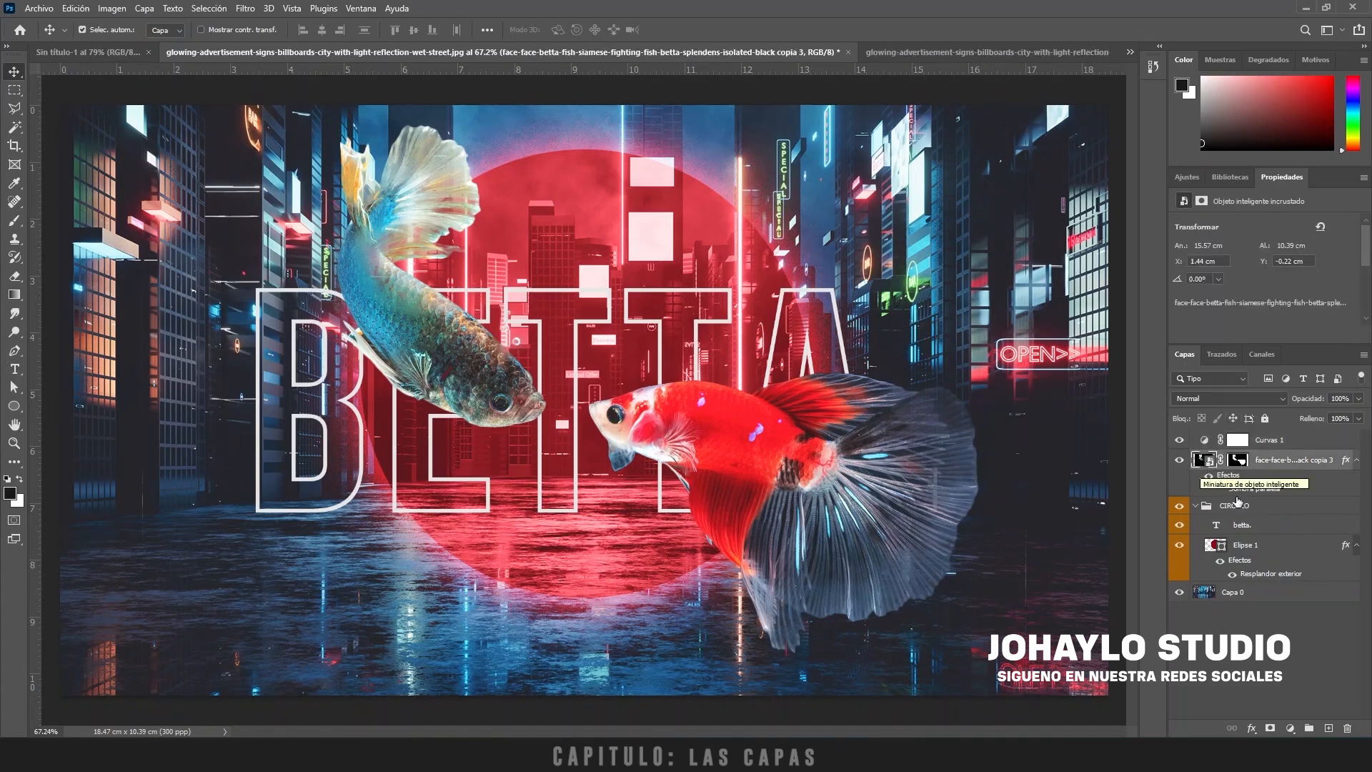
{"action": "left_click", "coordinate": [1242, 524]}
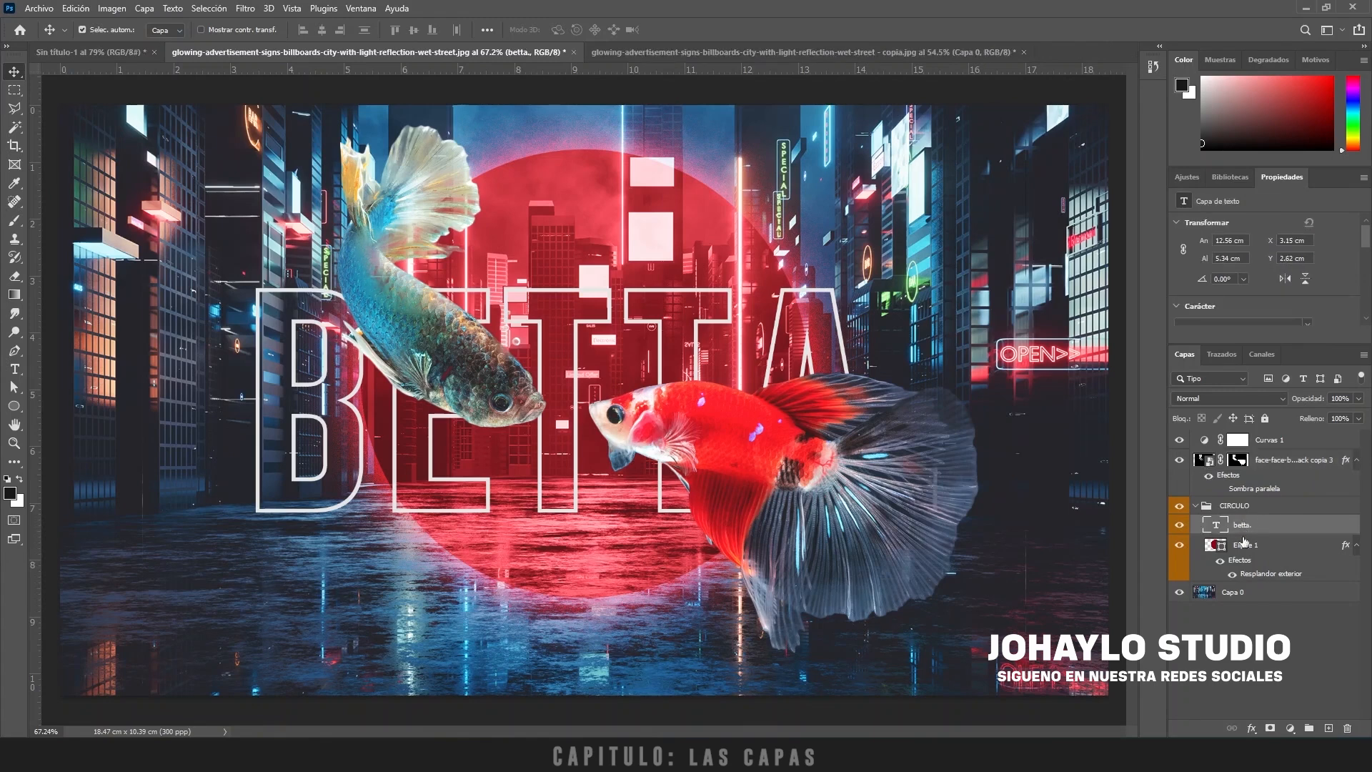
Step: Delete the Curvas 1 adjustment layer together with its mask
{"action": "left_click", "coordinate": [1243, 547]}
{"action": "left_click", "coordinate": [1243, 595]}
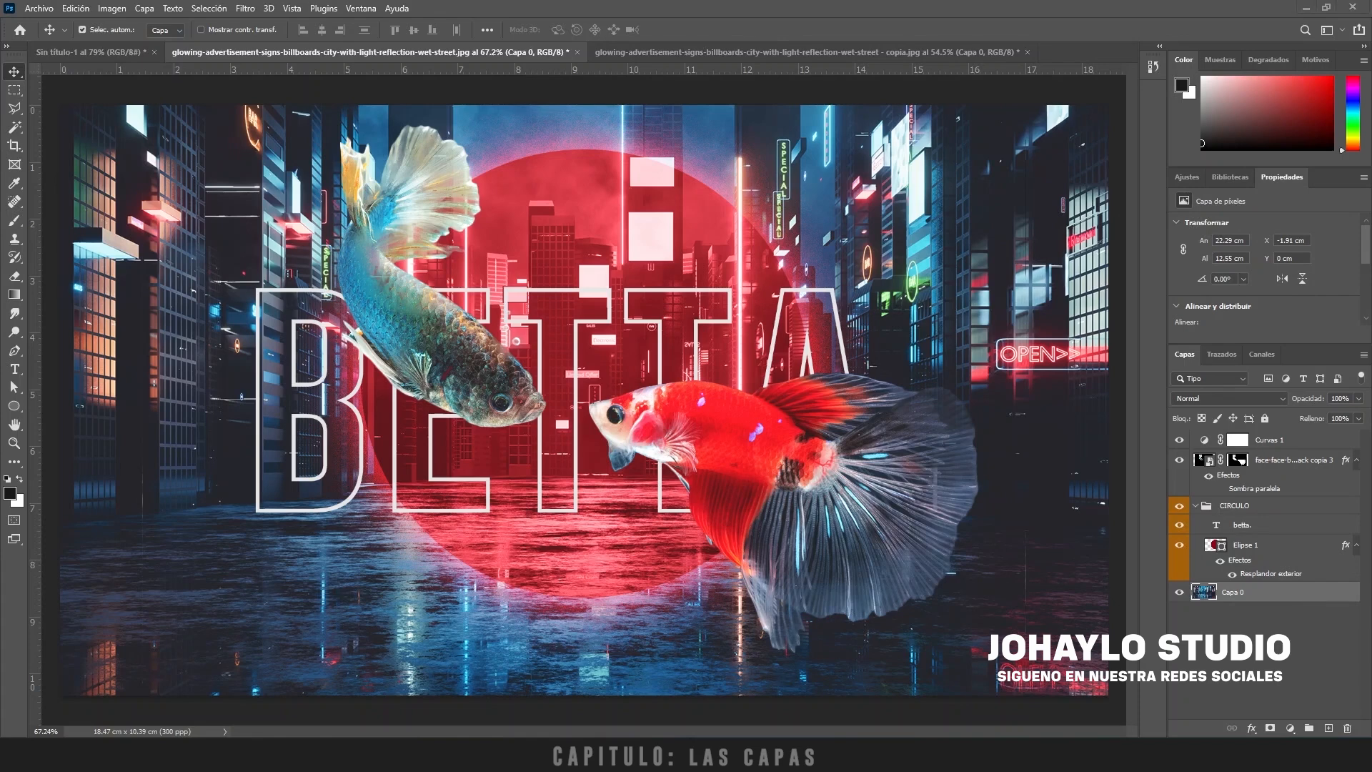
{"action": "left_click", "coordinate": [1276, 441]}
{"action": "key", "text": "Delete"}
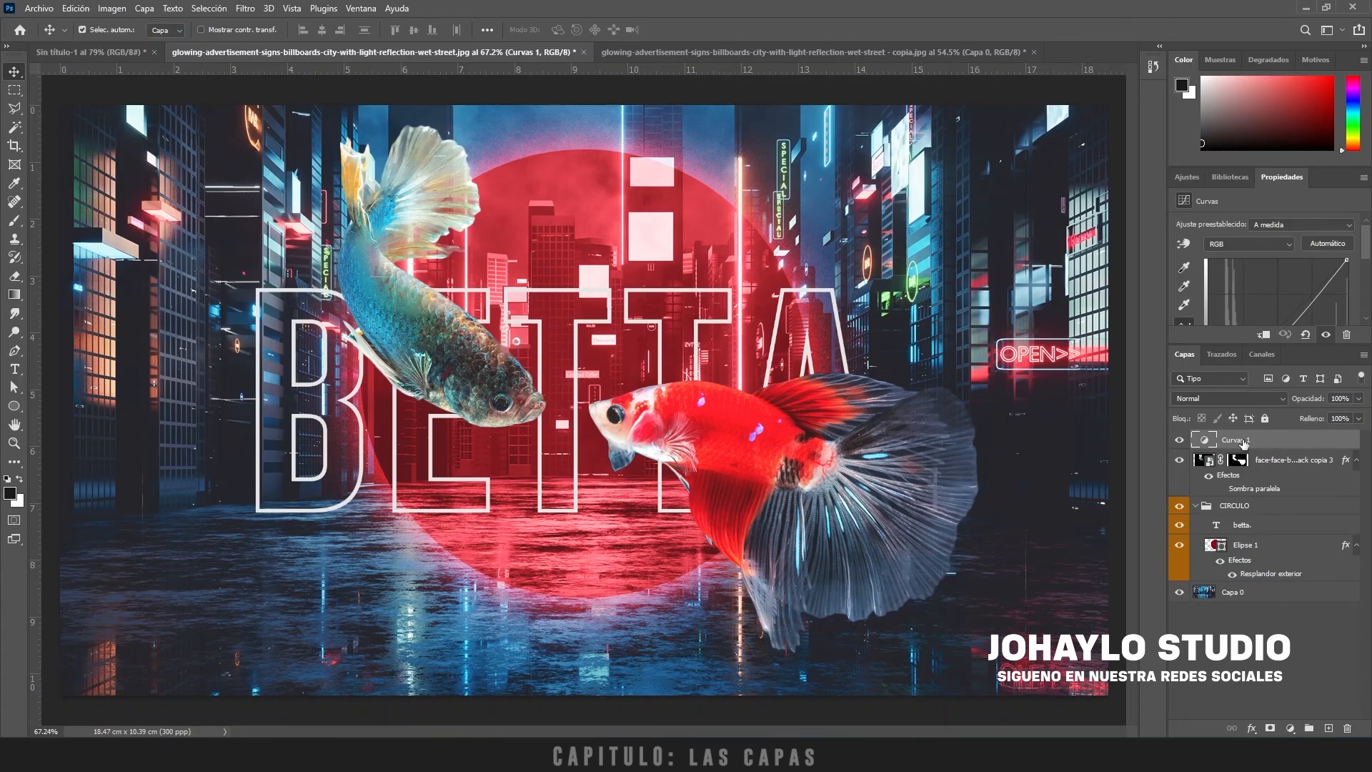
{"action": "key", "text": "Delete"}
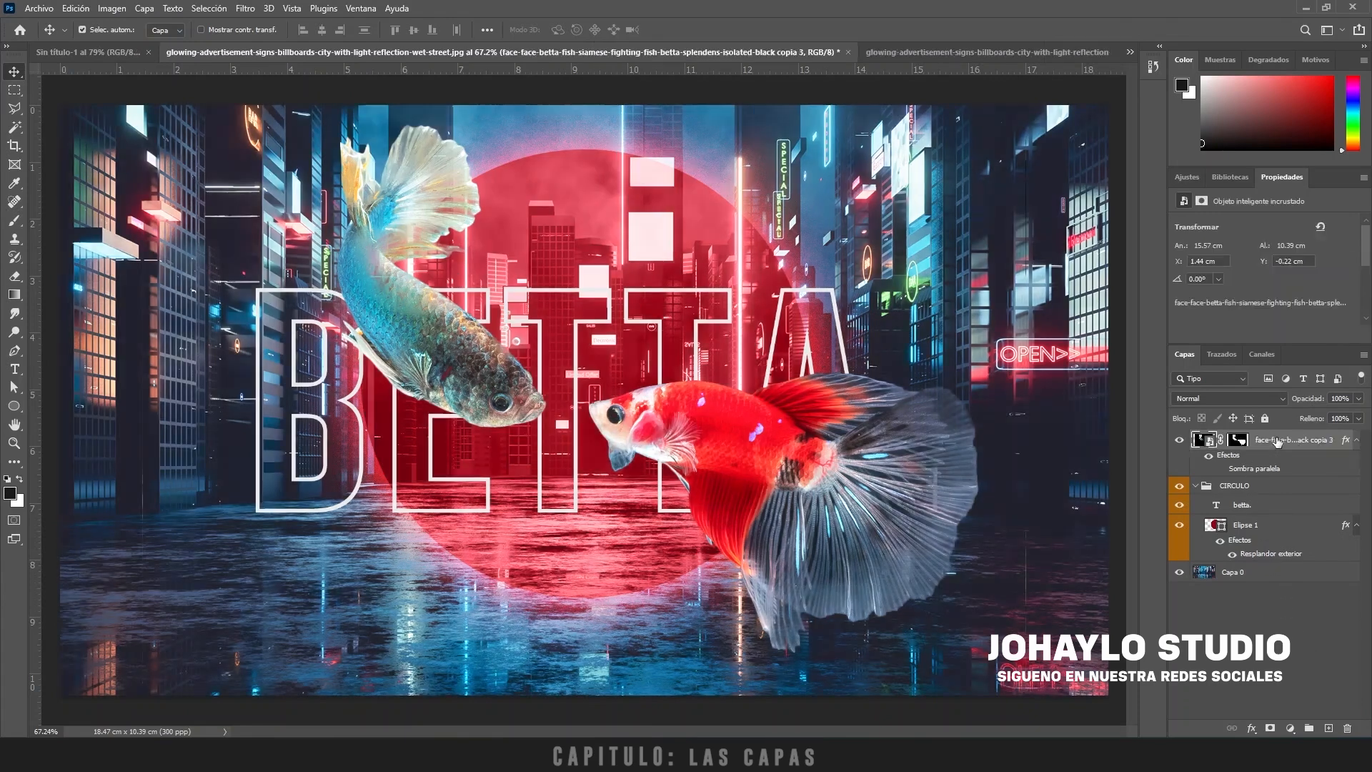
Step: Add a Brightness/Contrast adjustment layer above the fish, with brightness -54 and contrast 52
{"action": "left_click", "coordinate": [1288, 733]}
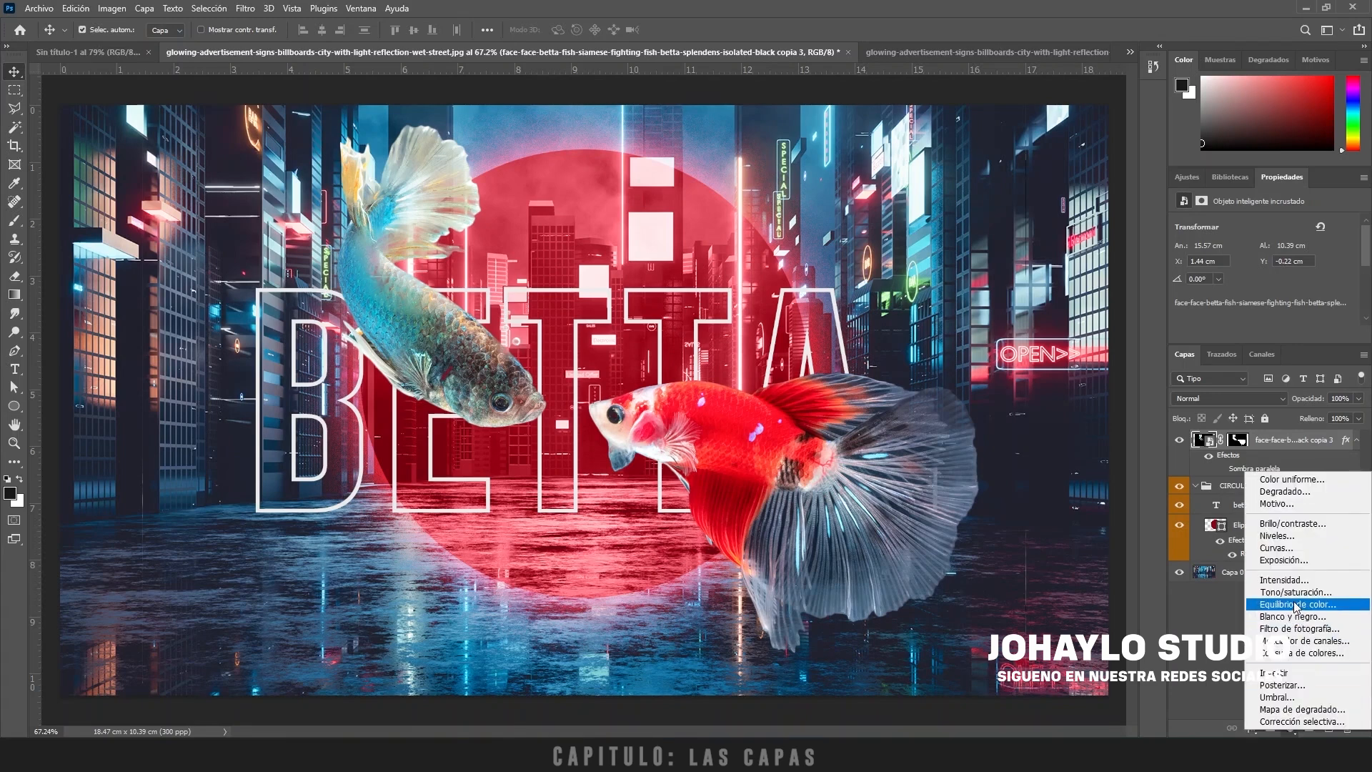
{"action": "left_click", "coordinate": [1269, 524]}
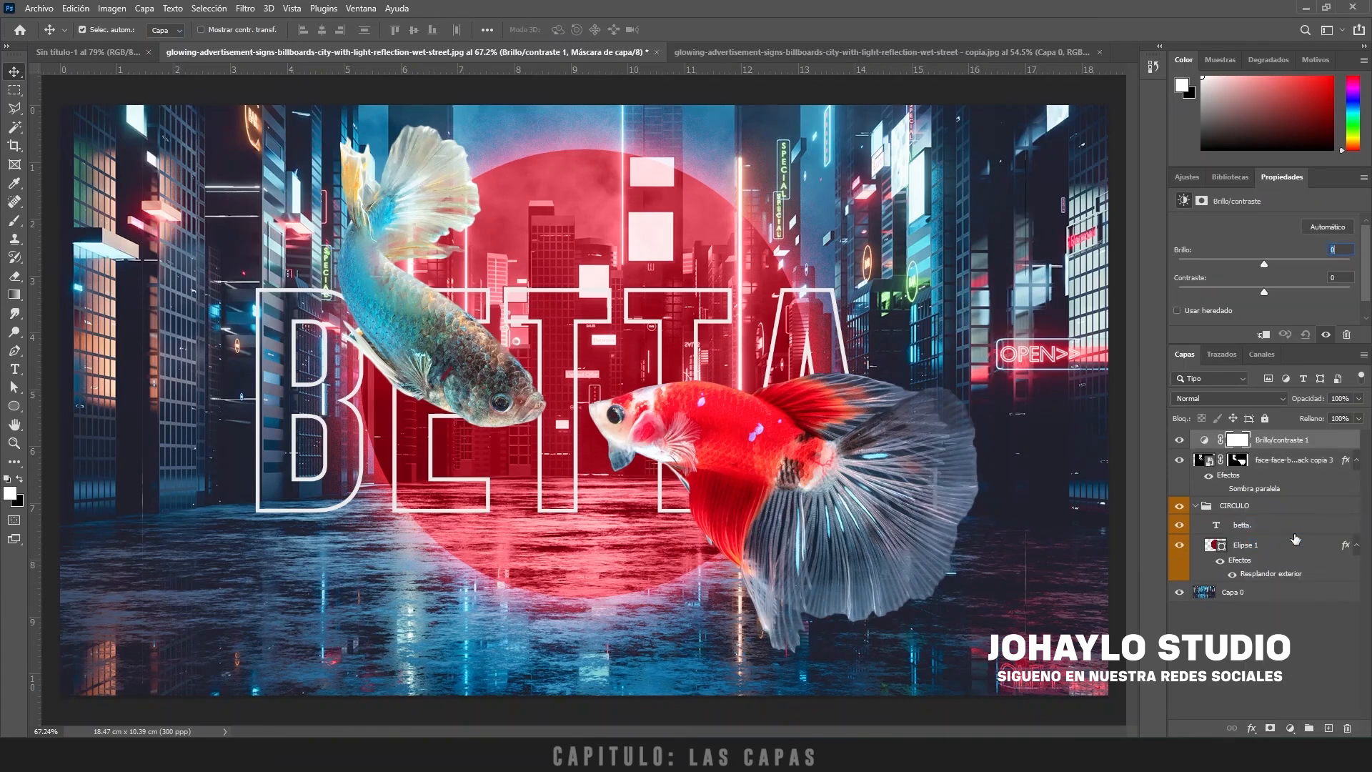
{"action": "left_click", "coordinate": [1225, 261]}
{"action": "left_click", "coordinate": [1309, 293]}
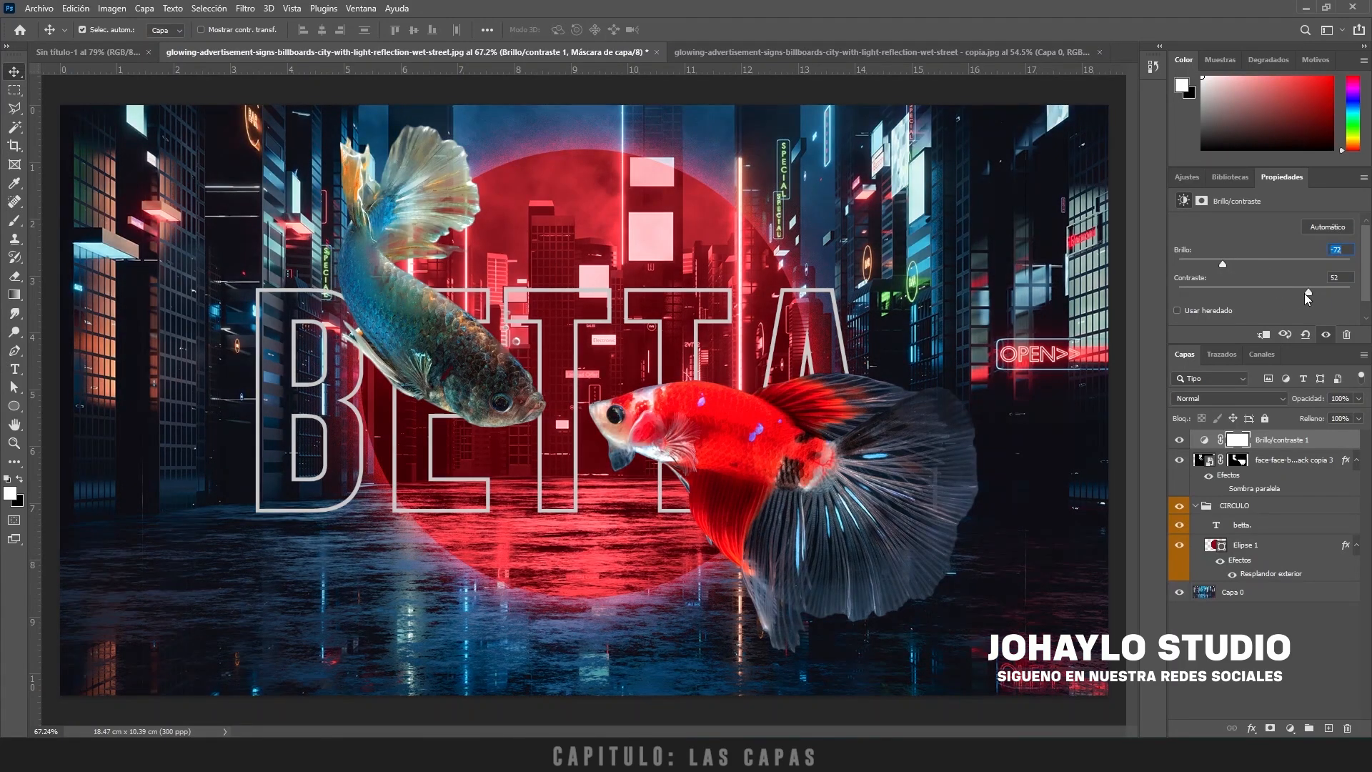
{"action": "left_click_drag", "start_coordinate": [1224, 263], "coordinate": [1234, 263]}
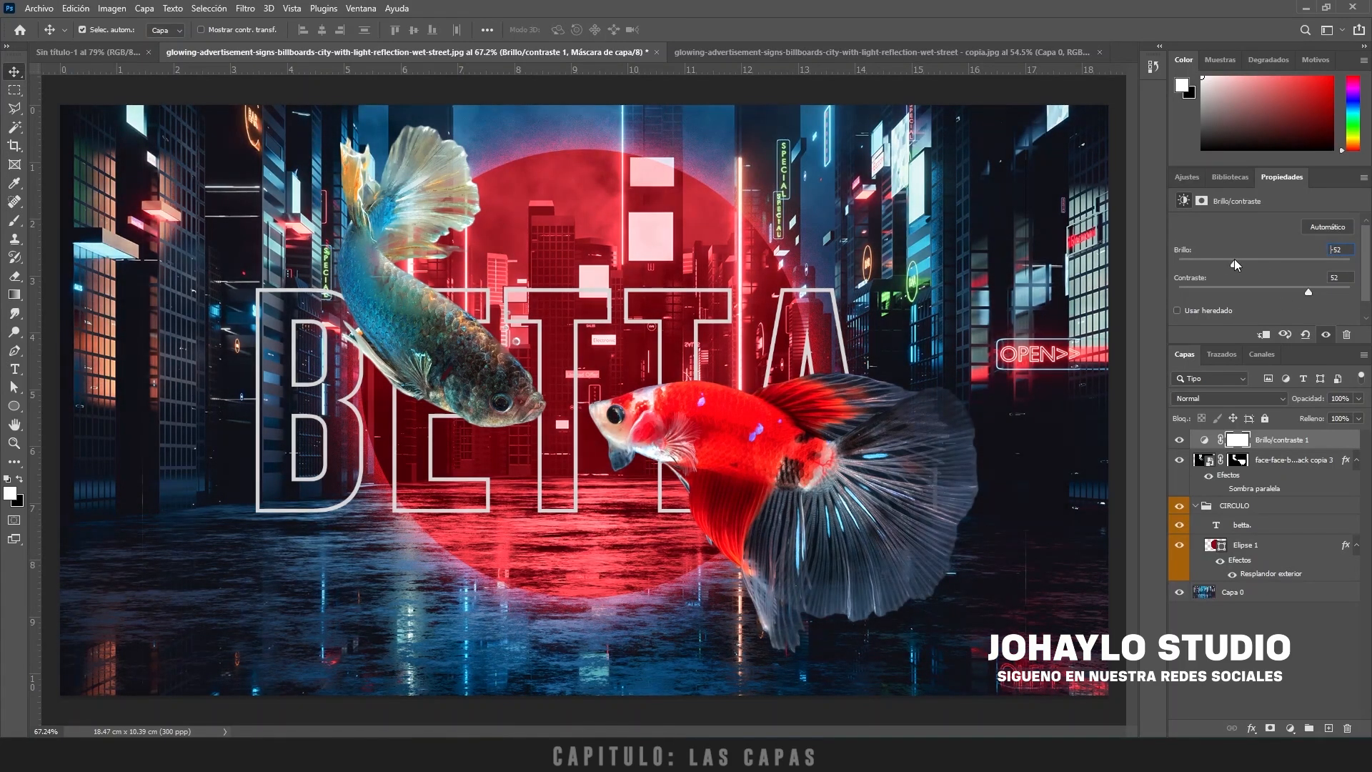
{"action": "left_click", "coordinate": [1235, 463]}
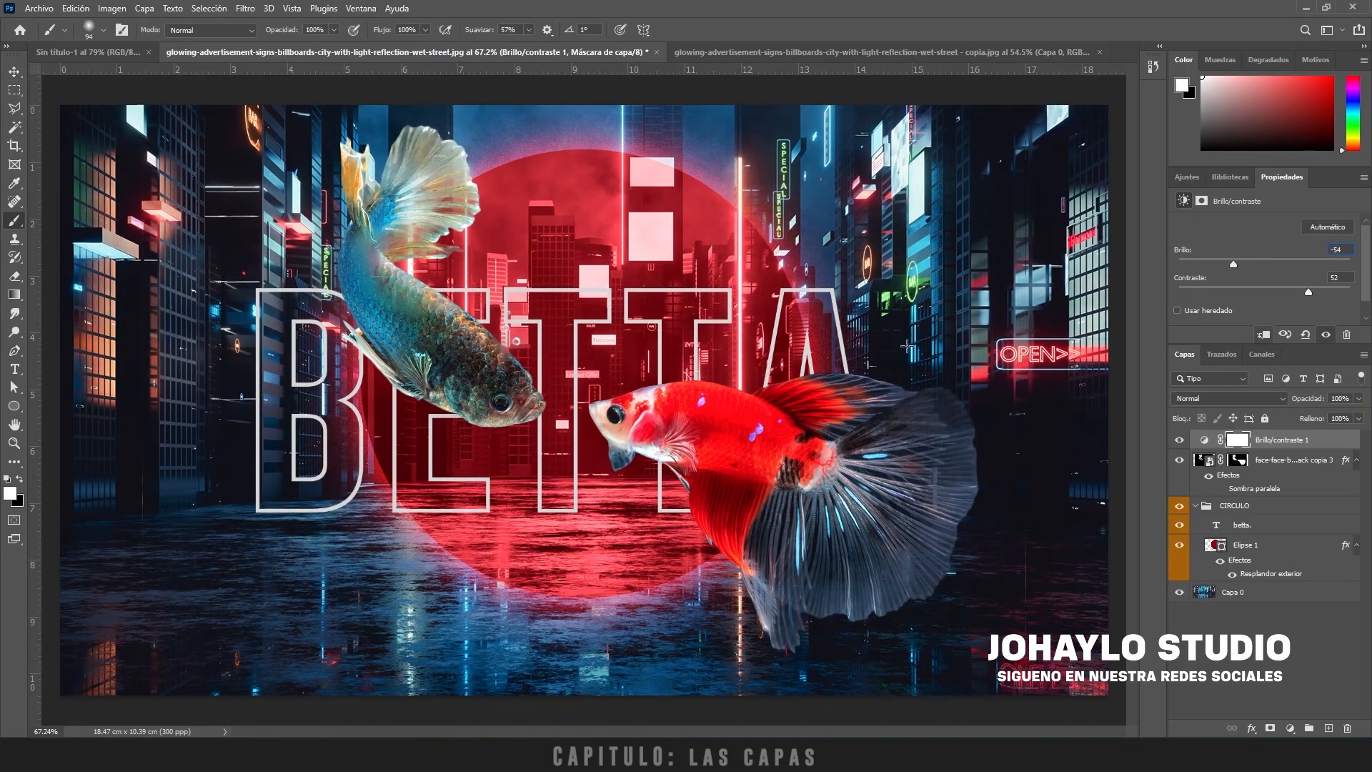
Step: Move the Brillo/contraste 1 layer below the fish layer and return it to the top of the stack
{"action": "left_click", "coordinate": [1261, 591]}
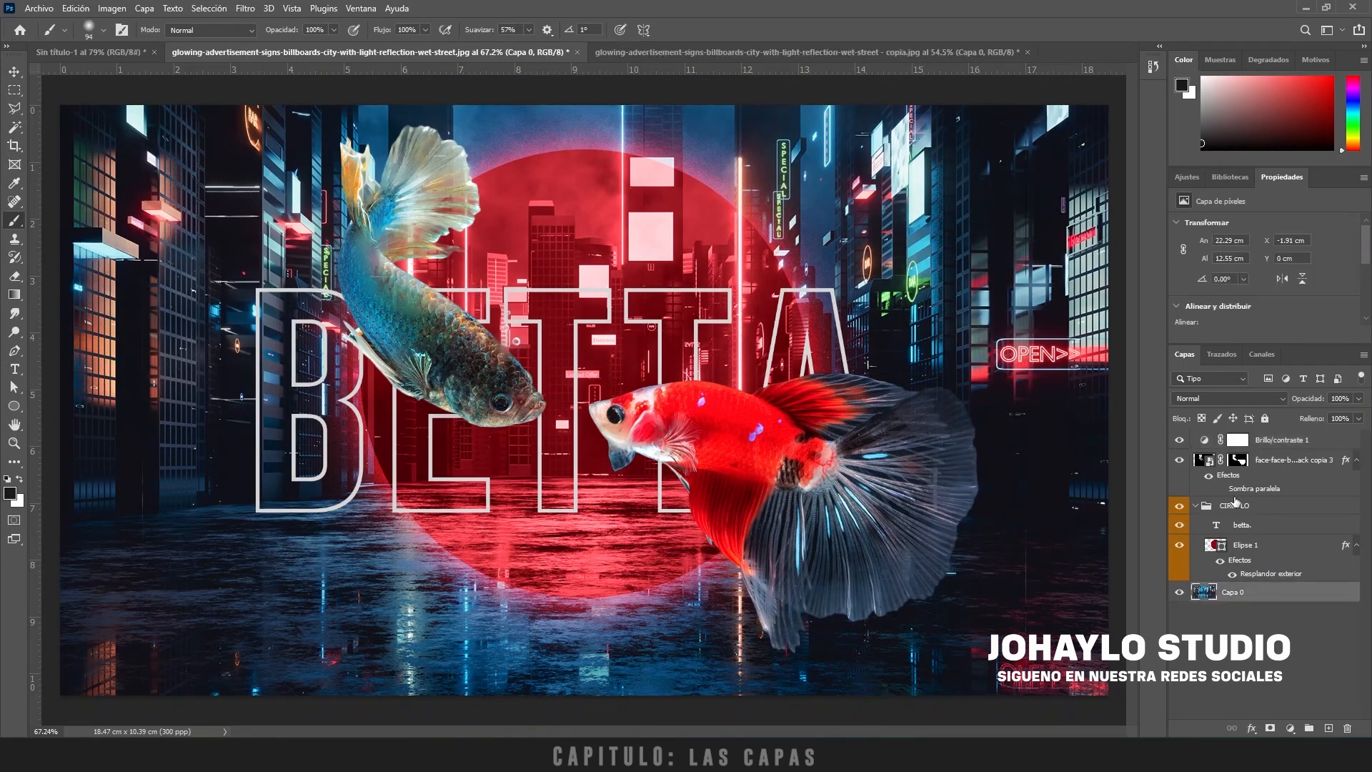
{"action": "left_click", "coordinate": [1270, 448]}
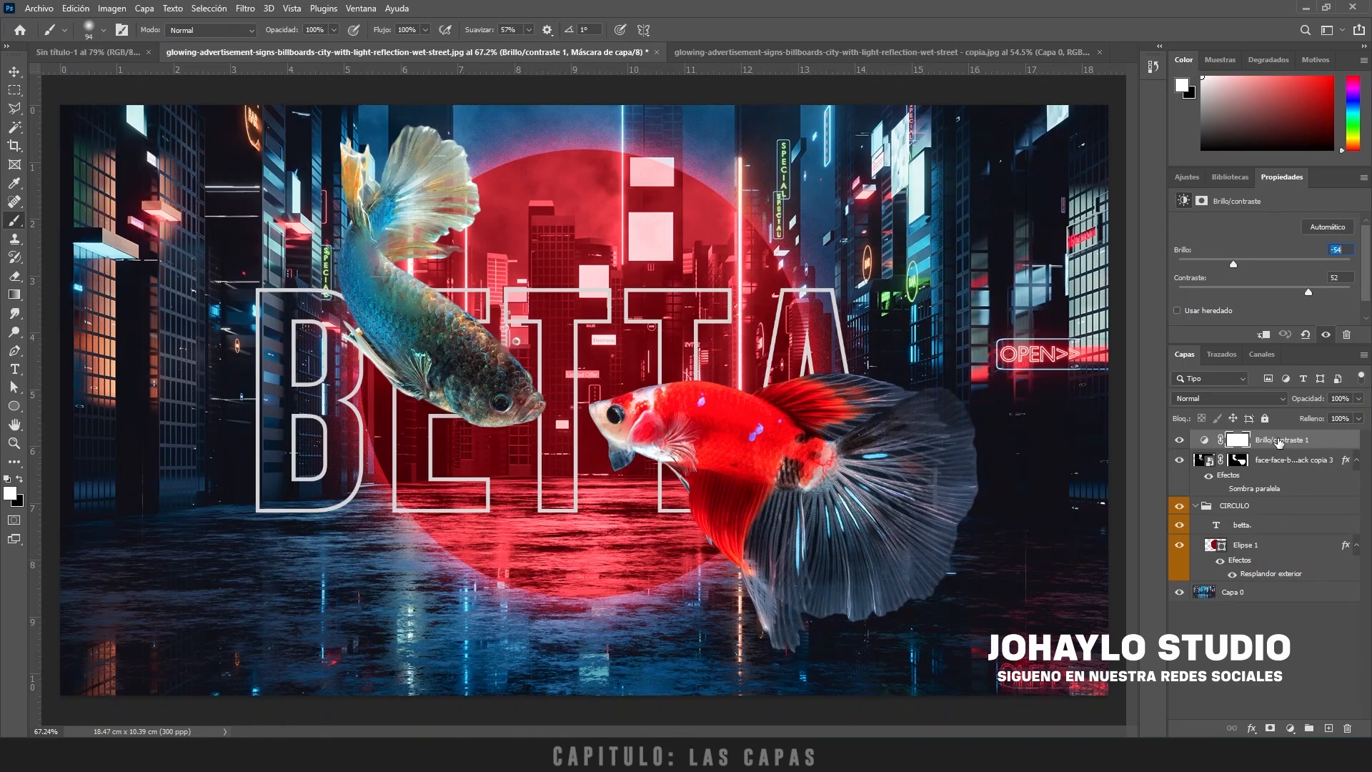
{"action": "left_click_drag", "start_coordinate": [1279, 443], "coordinate": [1284, 488]}
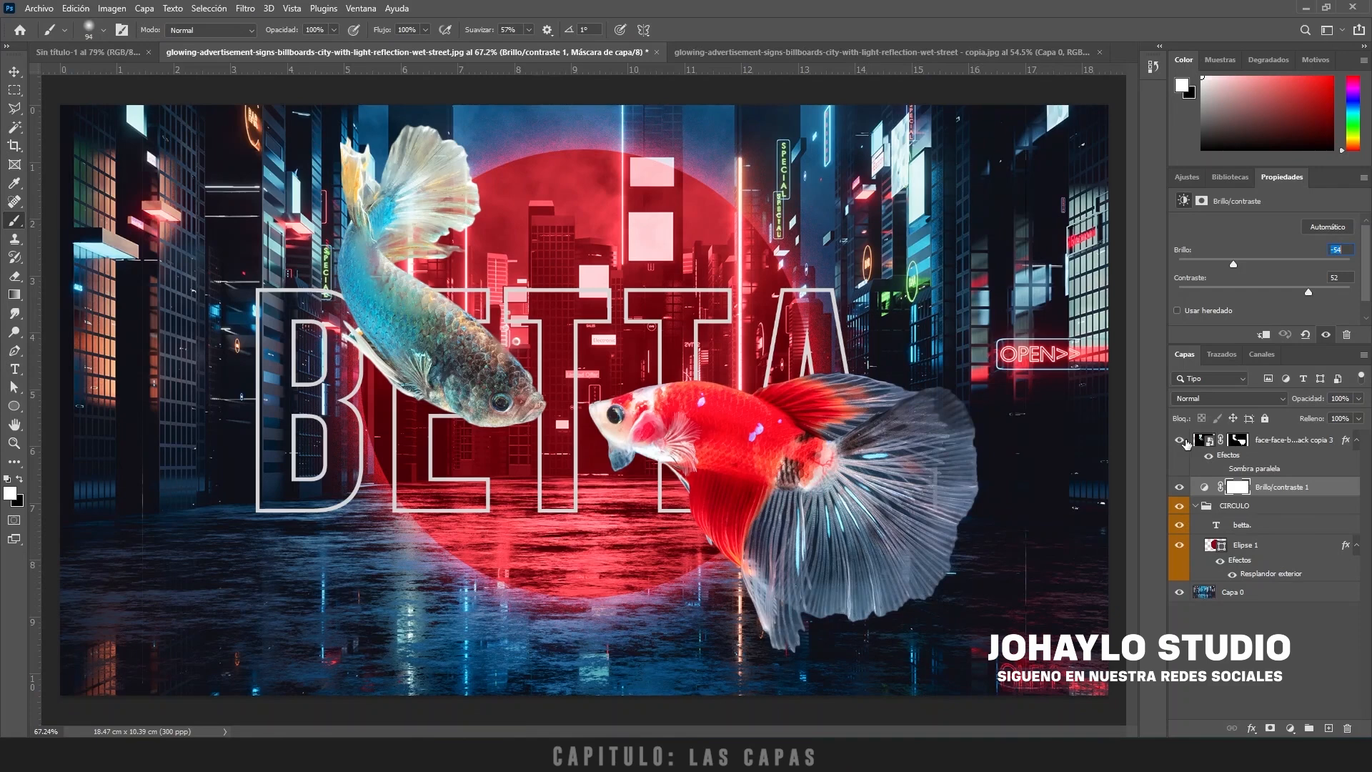
{"action": "left_click_drag", "start_coordinate": [1289, 487], "coordinate": [1269, 445]}
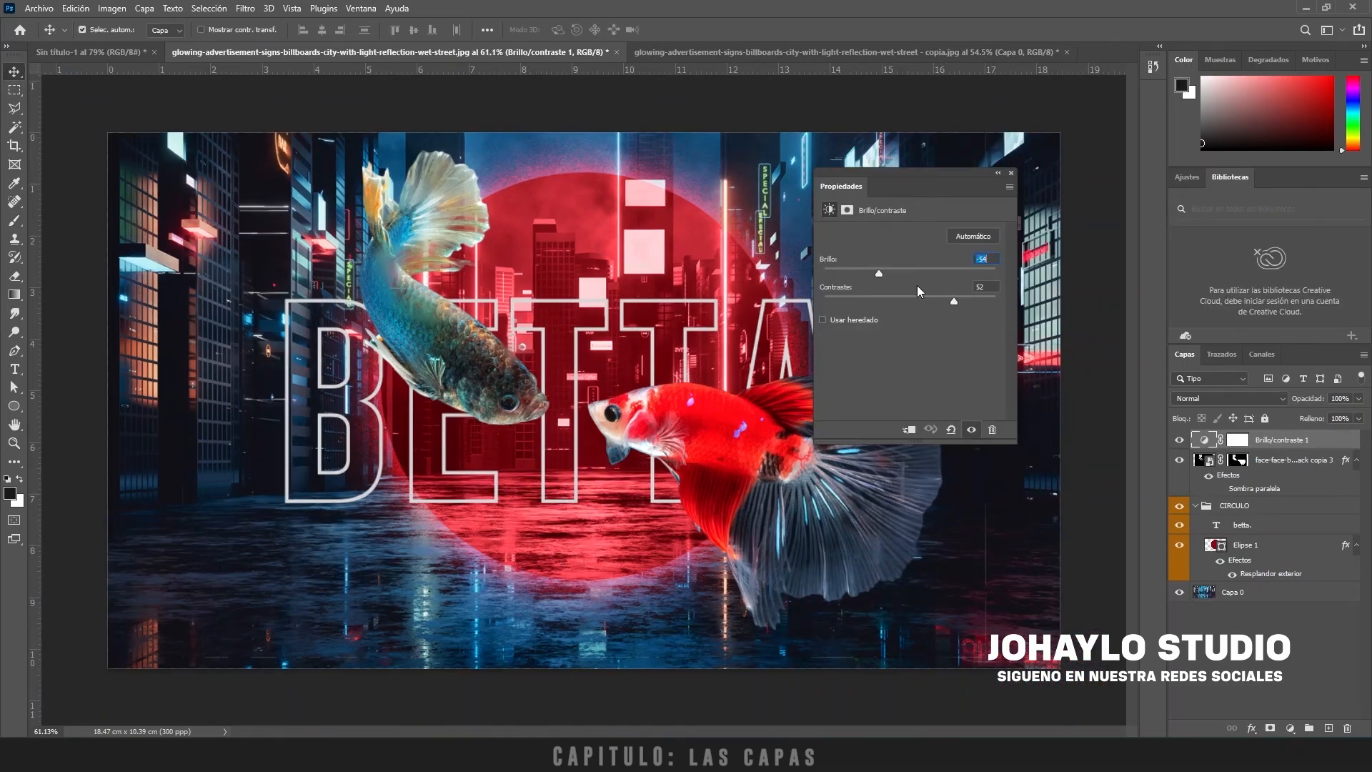
Step: Set the Brillo/contraste 1 brightness to -60, and add a Curves adjustment layer with an S-shaped RGB curve above it
{"action": "left_click_drag", "start_coordinate": [938, 199], "coordinate": [1009, 186]}
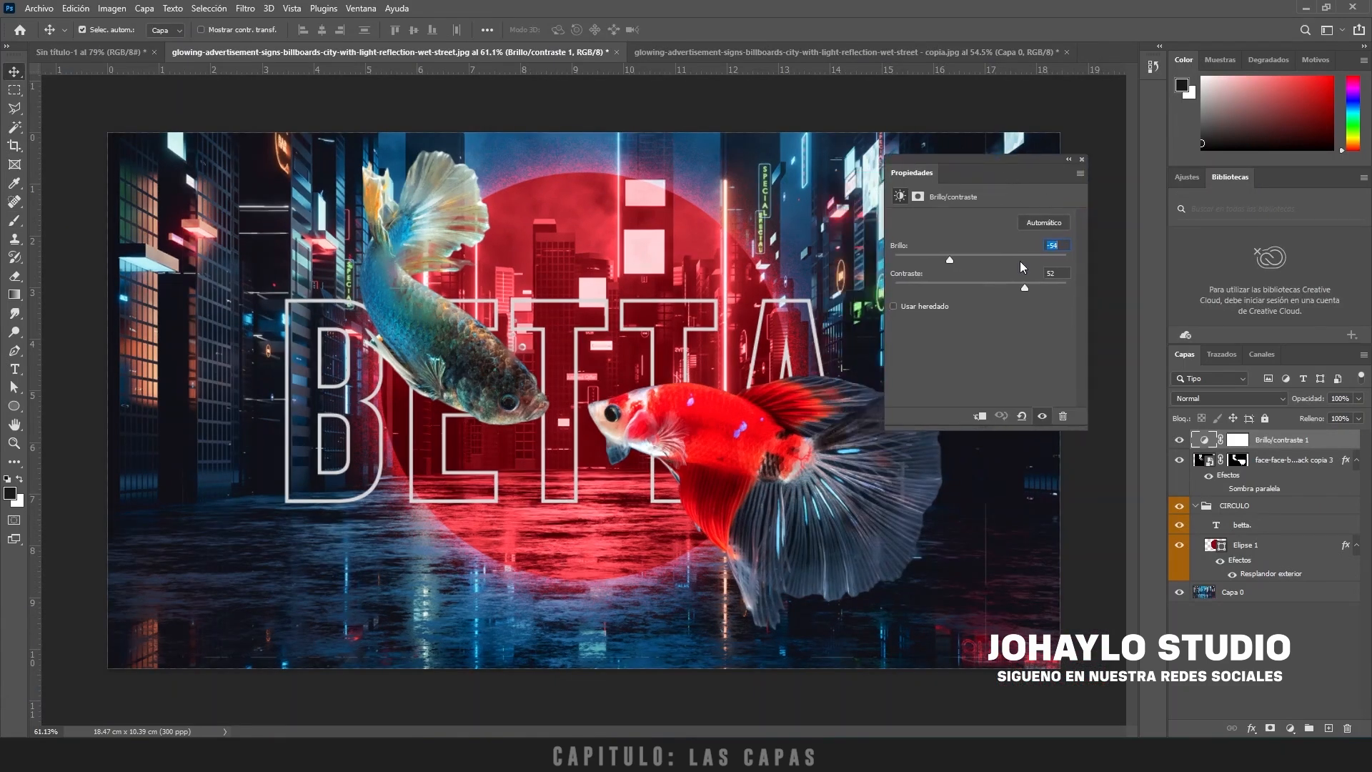
{"action": "left_click", "coordinate": [1290, 728]}
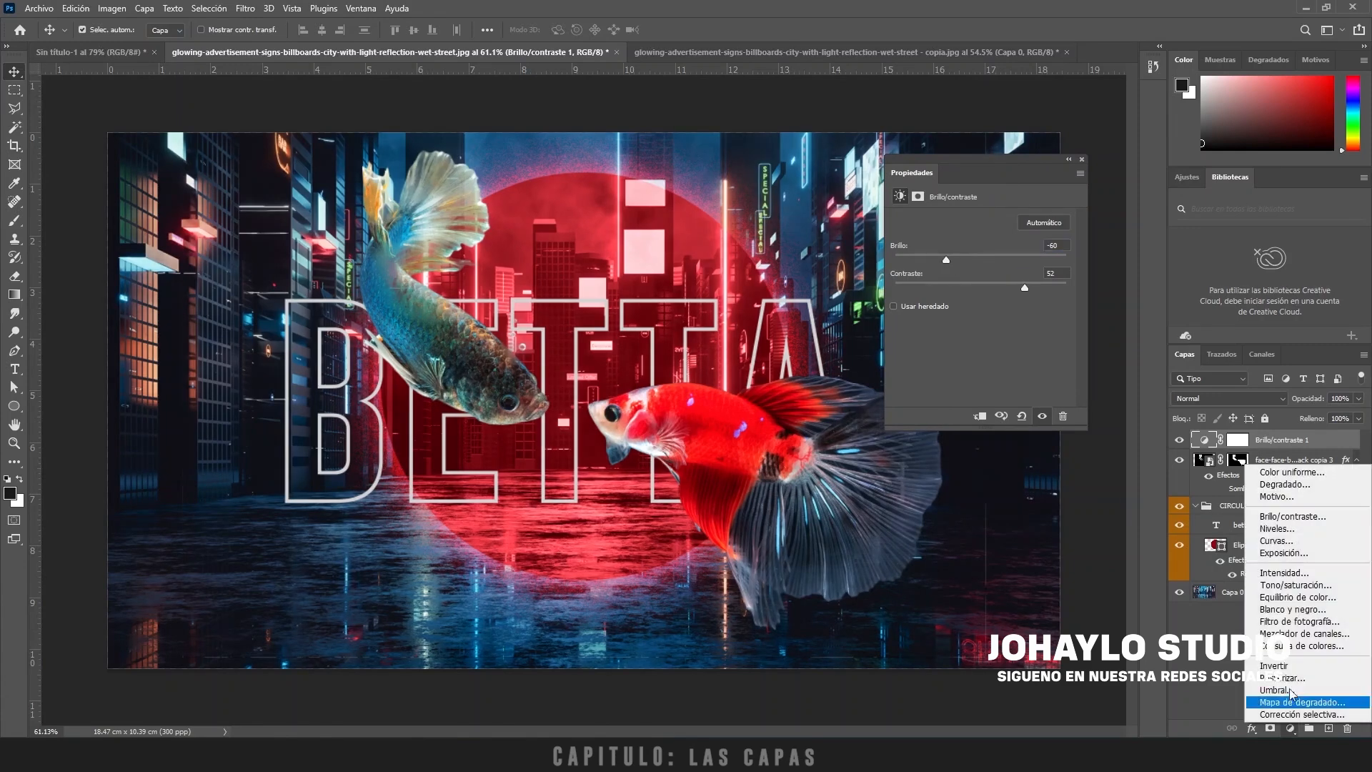
{"action": "left_click", "coordinate": [1278, 542]}
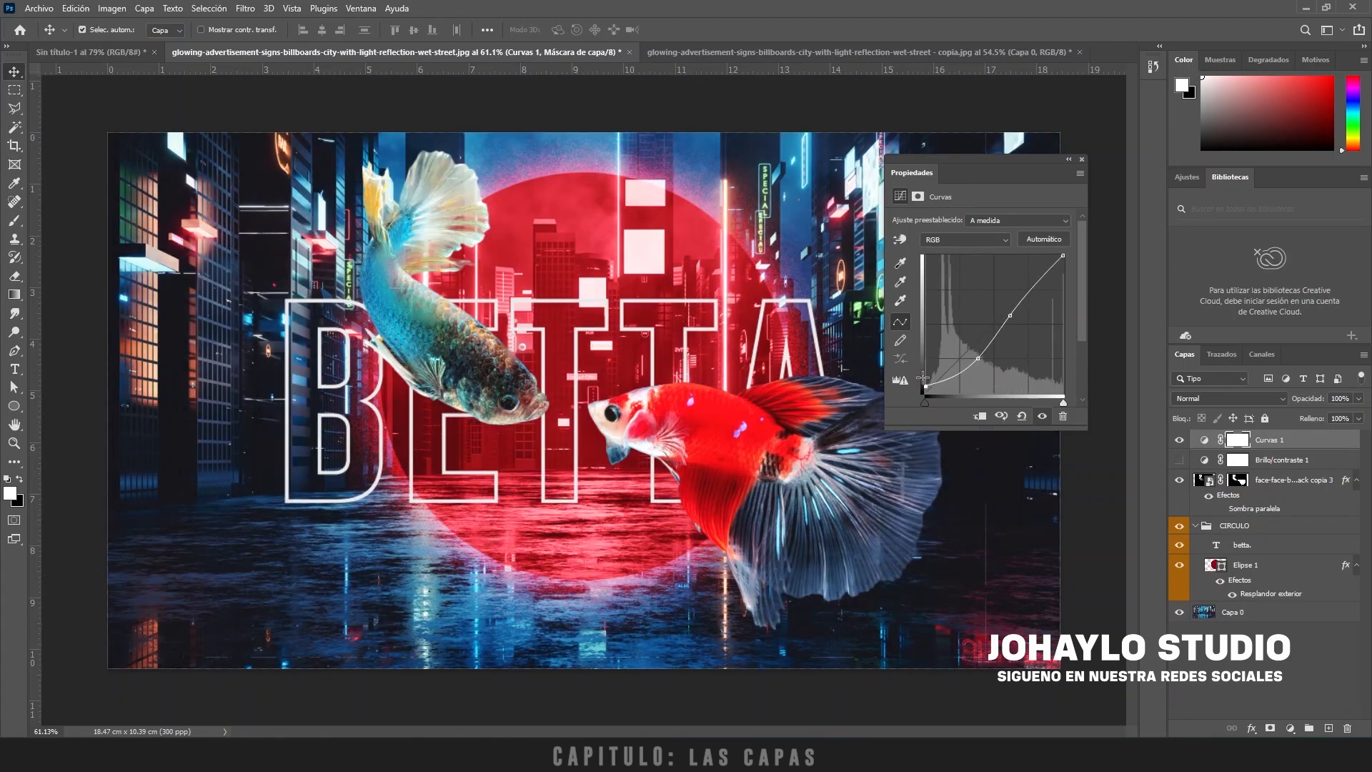
{"action": "left_click_drag", "start_coordinate": [923, 377], "coordinate": [925, 380]}
Step: Compare the two adjustment layers by toggling their visibility, and move Curvas 1 directly beneath Brillo/contraste 1
{"action": "left_click", "coordinate": [1179, 459]}
{"action": "left_click", "coordinate": [1179, 440]}
{"action": "left_click", "coordinate": [1204, 463]}
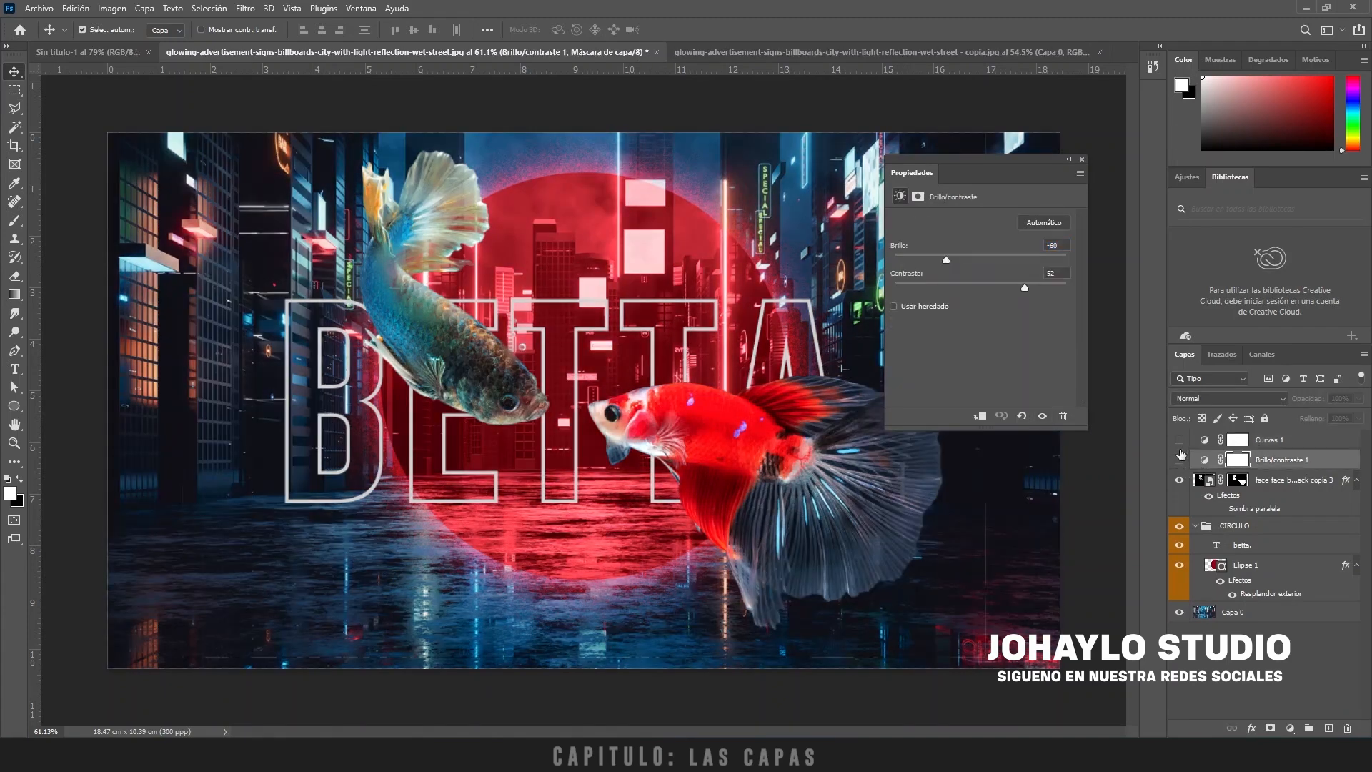
{"action": "left_click", "coordinate": [1179, 459]}
{"action": "left_click", "coordinate": [1179, 439]}
{"action": "left_click", "coordinate": [1266, 448]}
{"action": "left_click_drag", "start_coordinate": [1268, 452], "coordinate": [1264, 472]}
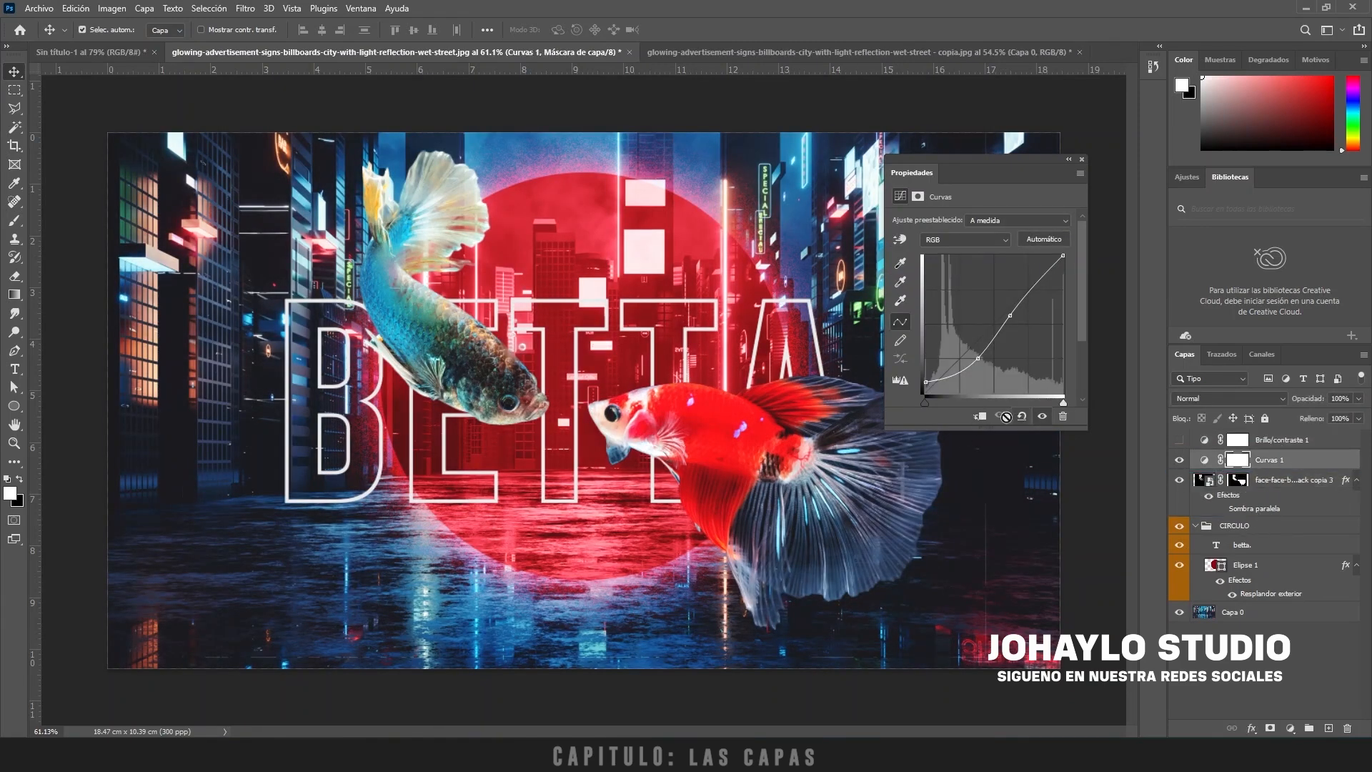
Step: Toggle the Curvas 1 effect off and on, and try resetting its curve to the default before undoing the reset
{"action": "left_click", "coordinate": [1043, 417]}
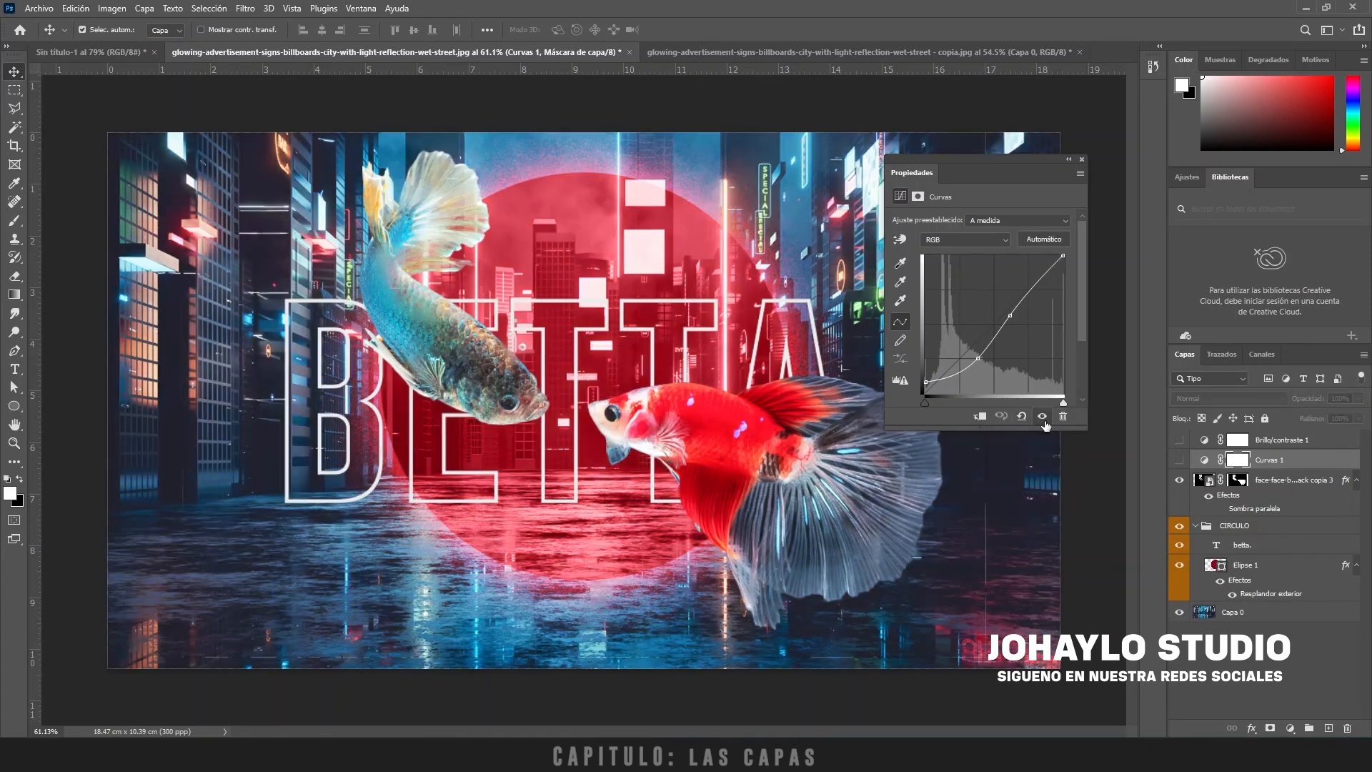
{"action": "left_click", "coordinate": [1043, 417]}
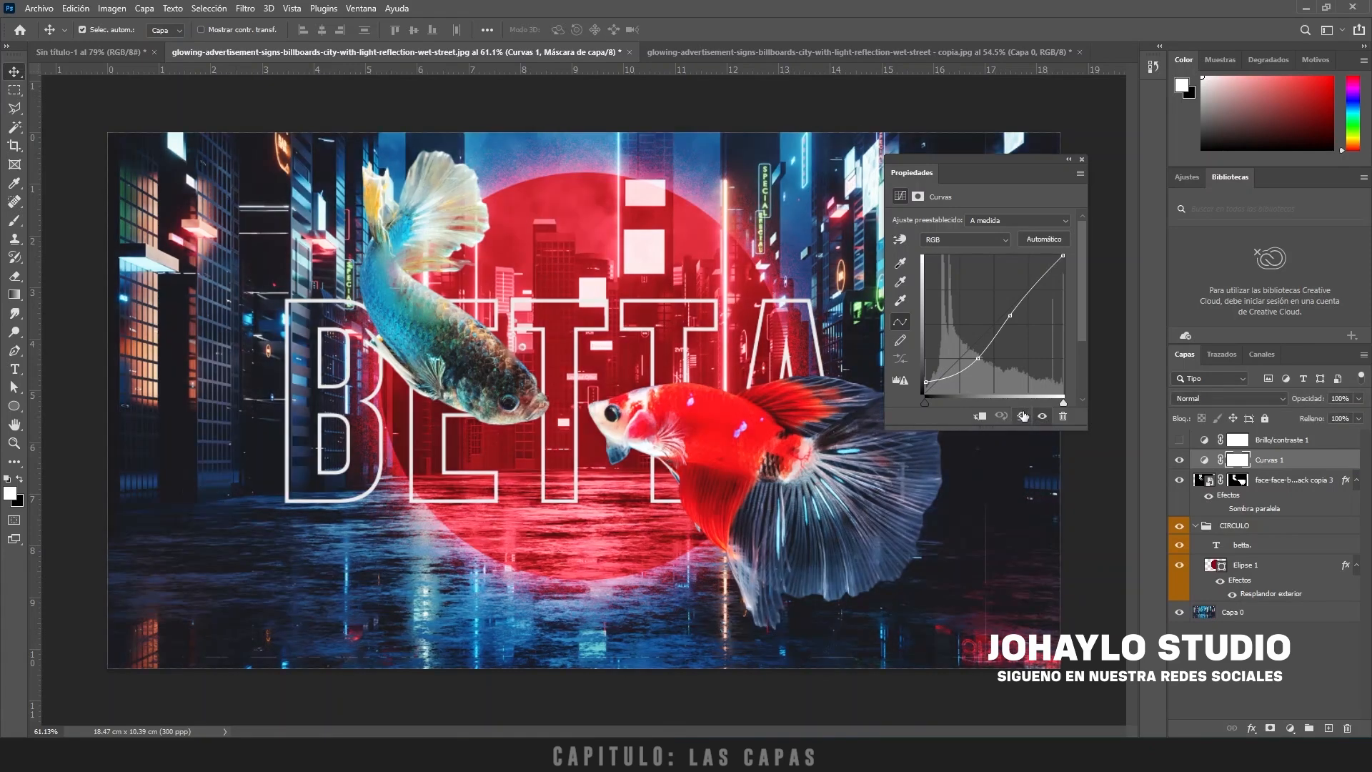
{"action": "left_click", "coordinate": [1023, 416]}
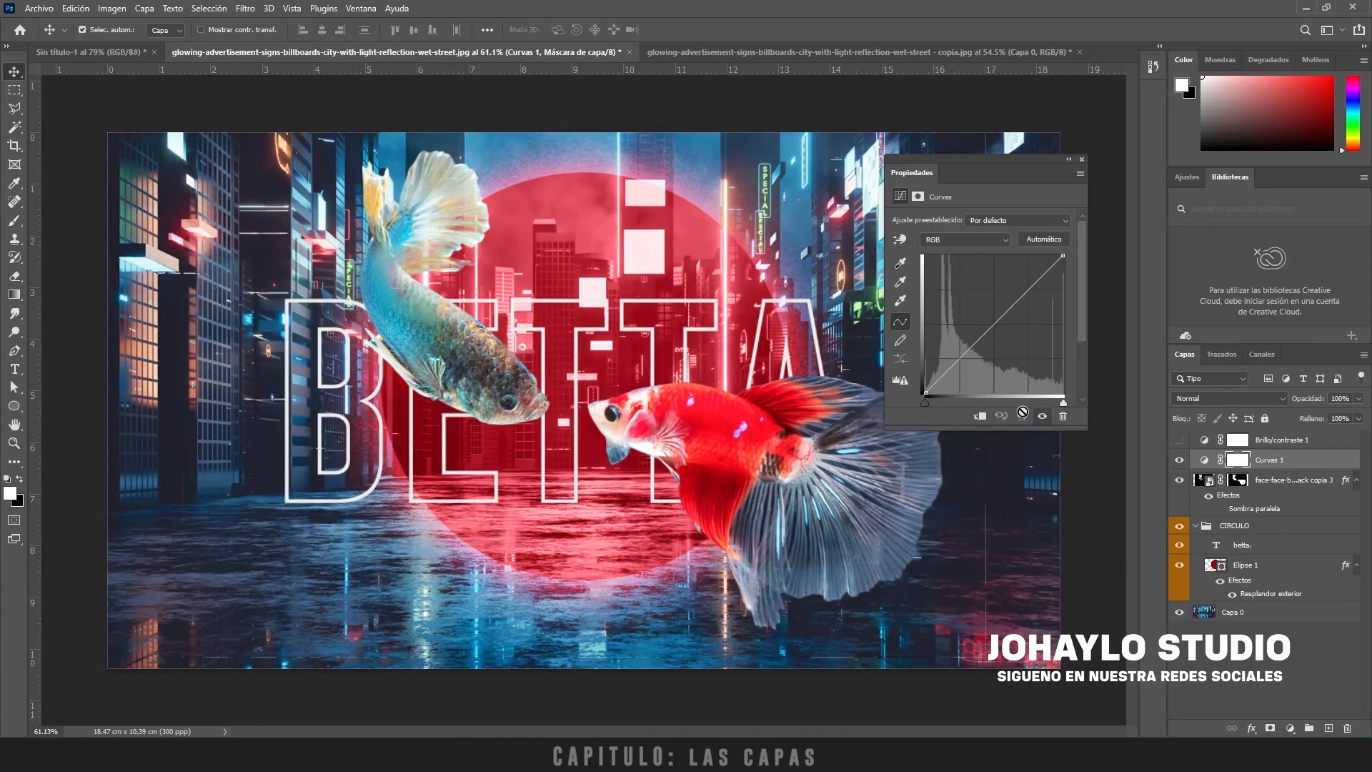
{"action": "key", "text": "ctrl+z"}
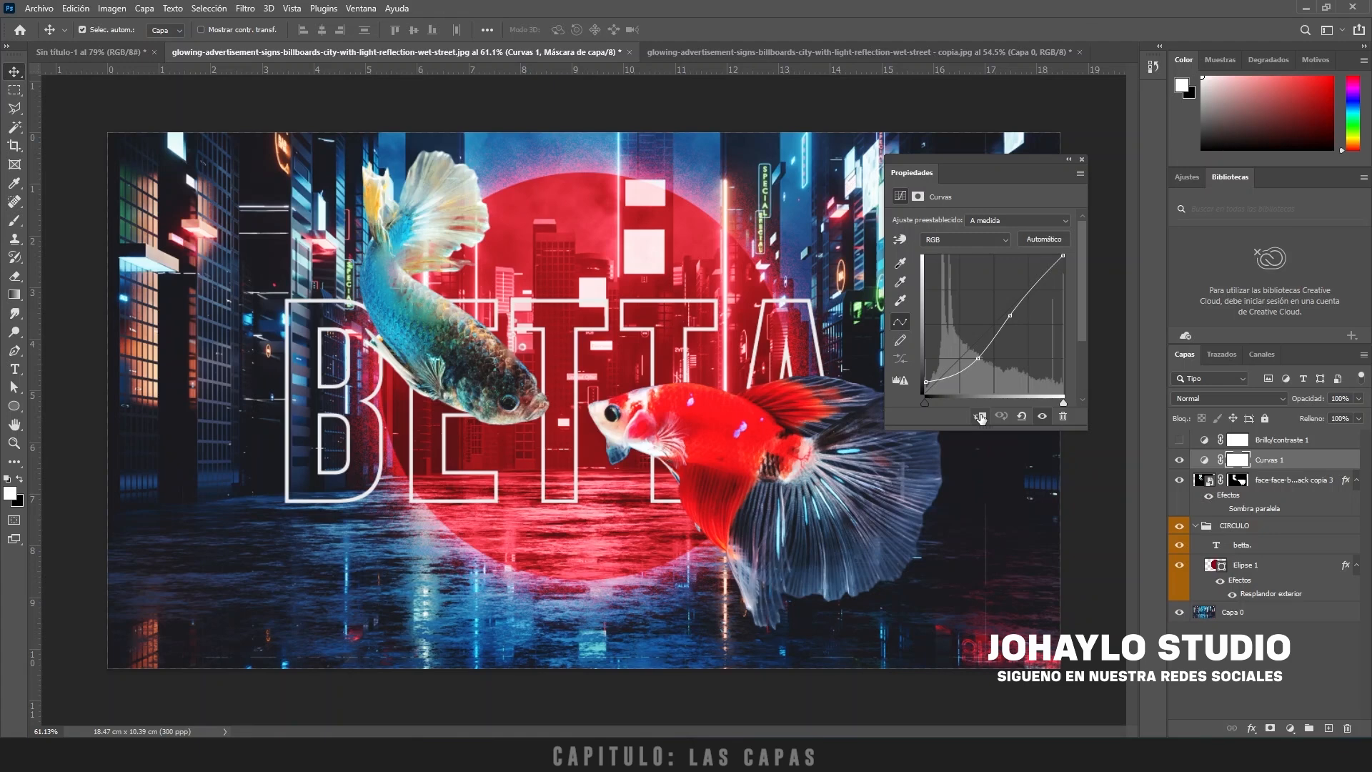
Step: Clip the Curvas 1 adjustment to the fish layer and compare its effect hidden and shown
{"action": "left_click", "coordinate": [980, 417]}
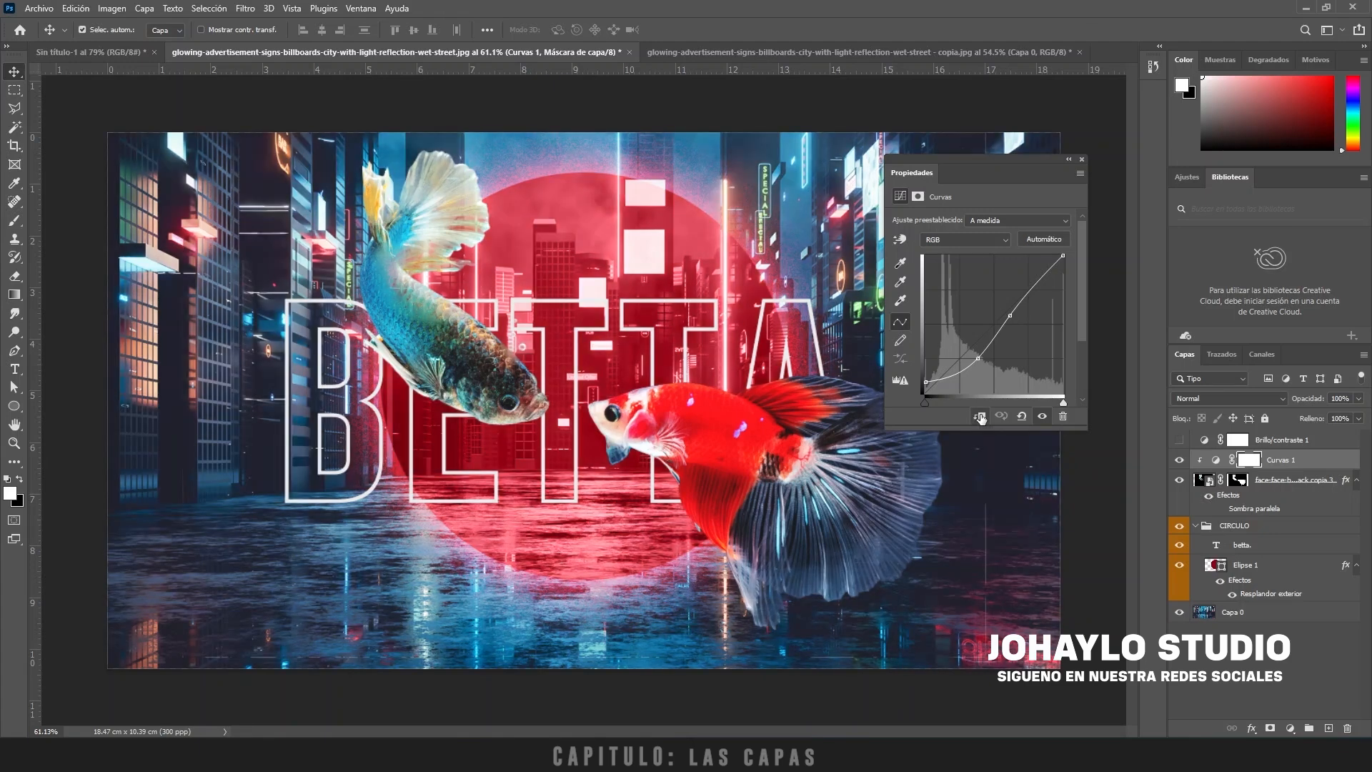
{"action": "left_click", "coordinate": [1179, 460]}
{"action": "left_click", "coordinate": [1179, 461]}
Step: Show Brillo/contraste 1 and clip it to the fish layer, comparing its effect hidden and shown
{"action": "left_click", "coordinate": [1181, 440]}
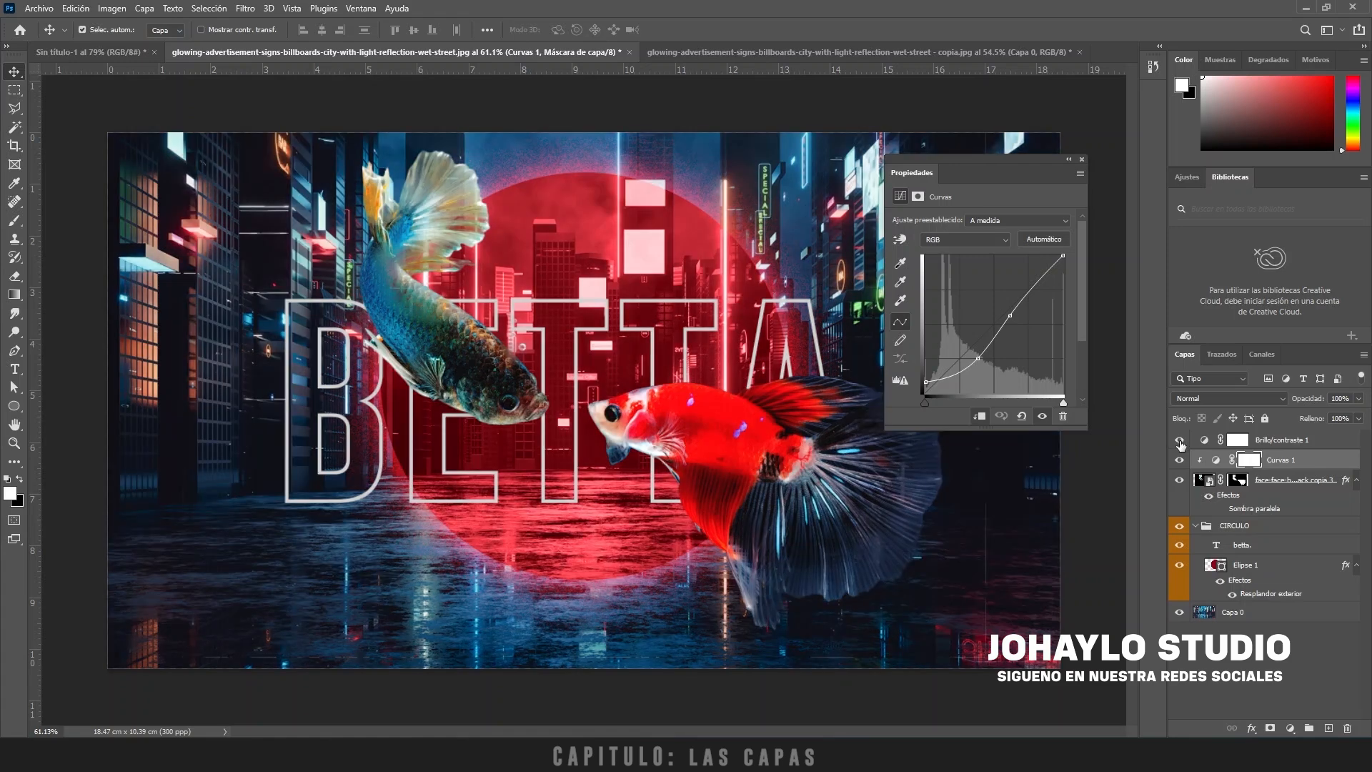
{"action": "left_click", "coordinate": [1276, 437]}
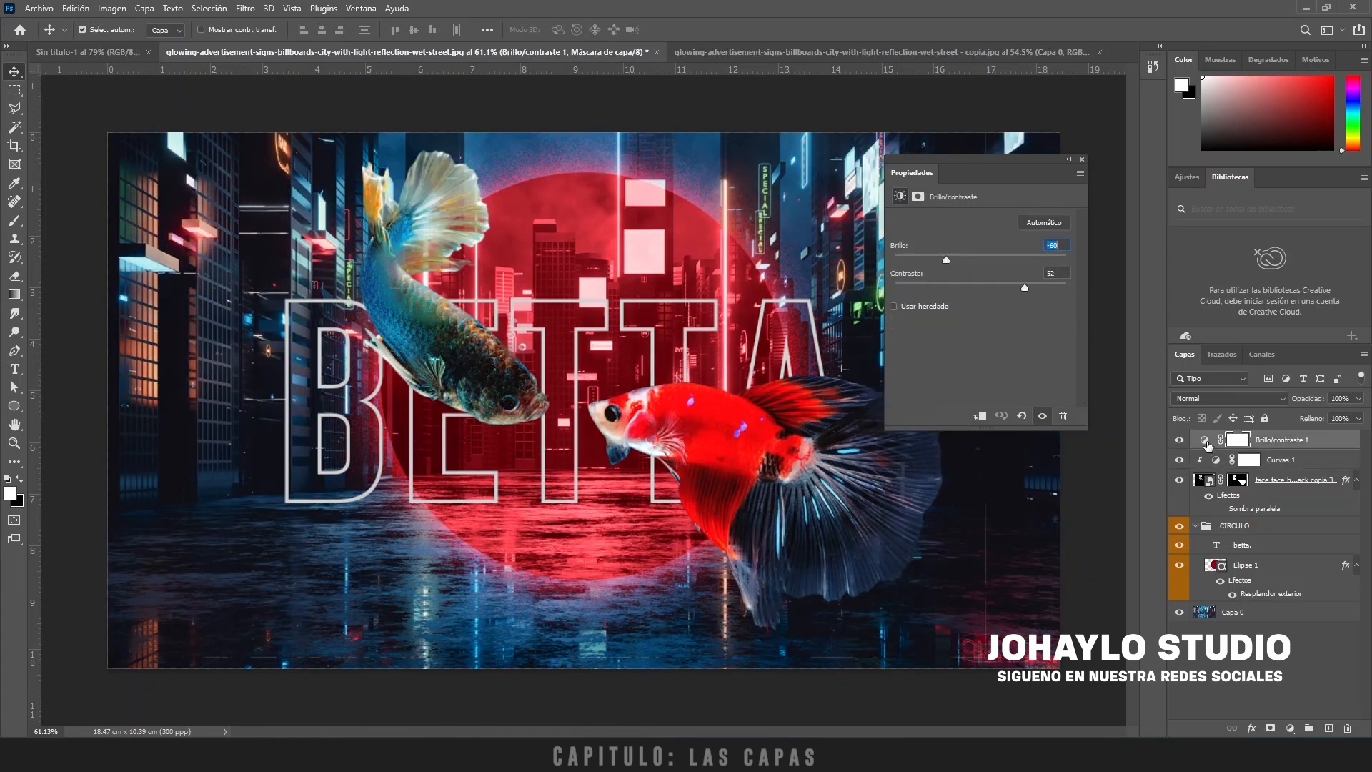
{"action": "left_click", "coordinate": [1207, 443]}
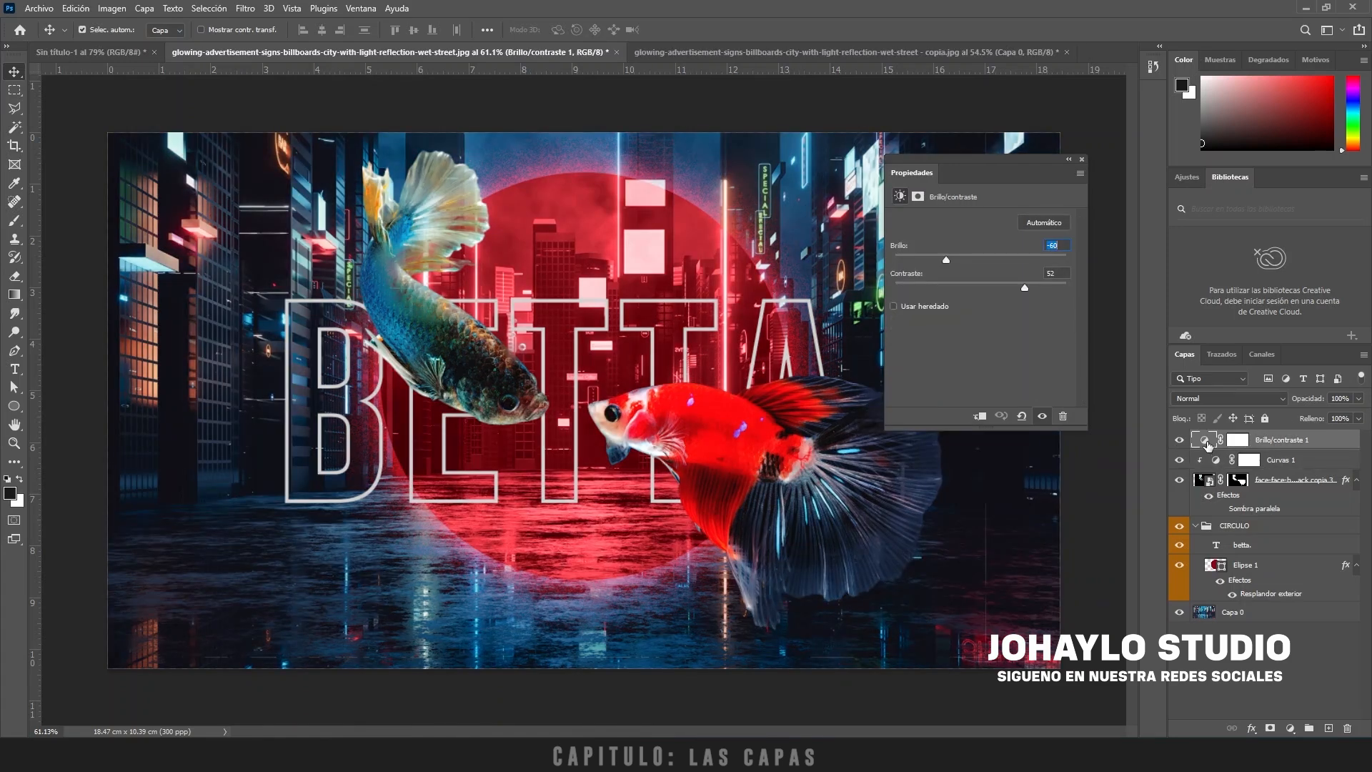
{"action": "left_click", "coordinate": [980, 418]}
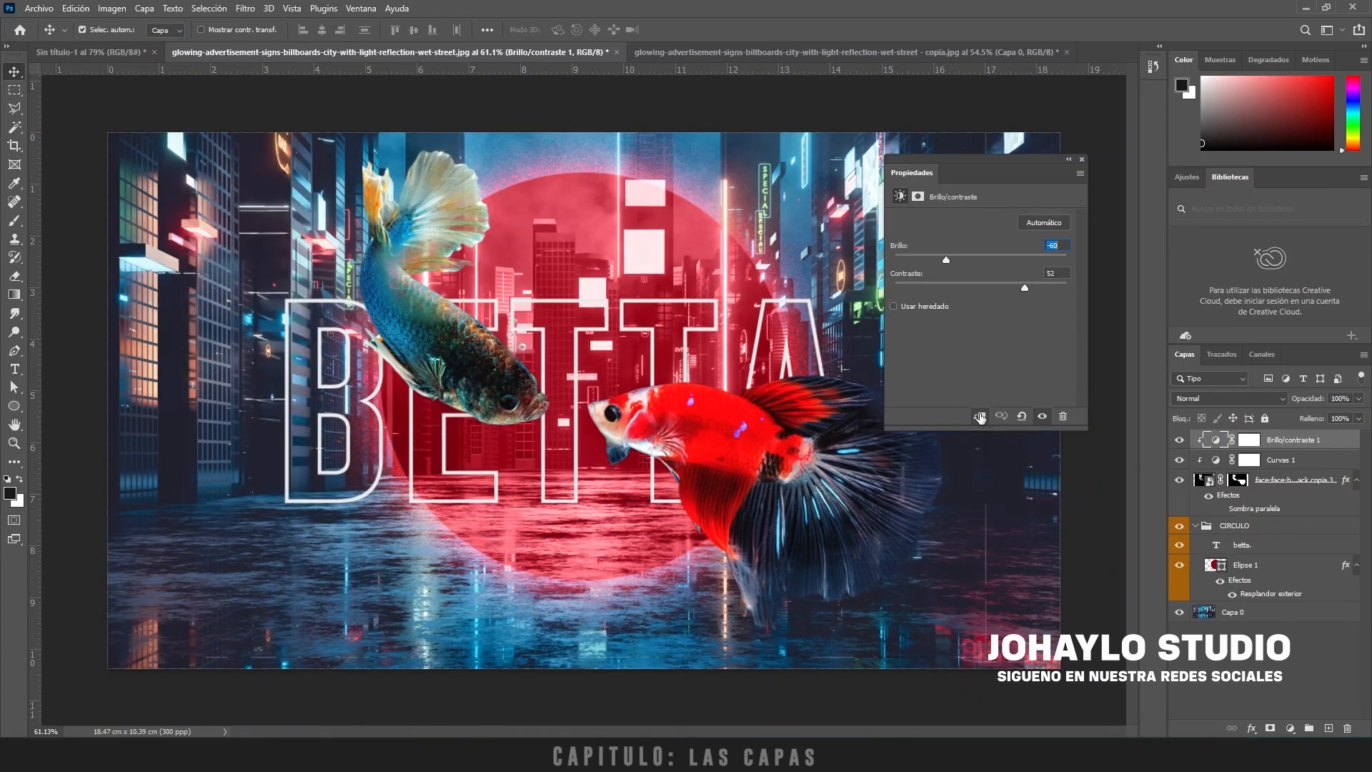
{"action": "left_click", "coordinate": [1179, 440]}
{"action": "left_click", "coordinate": [1179, 440]}
{"action": "left_click", "coordinate": [1179, 440]}
{"action": "left_click", "coordinate": [1179, 440]}
Step: Release and restore the clipping of Brillo/contraste 1 to compare its effect on all layers and on the fish alone
{"action": "left_click", "coordinate": [981, 416]}
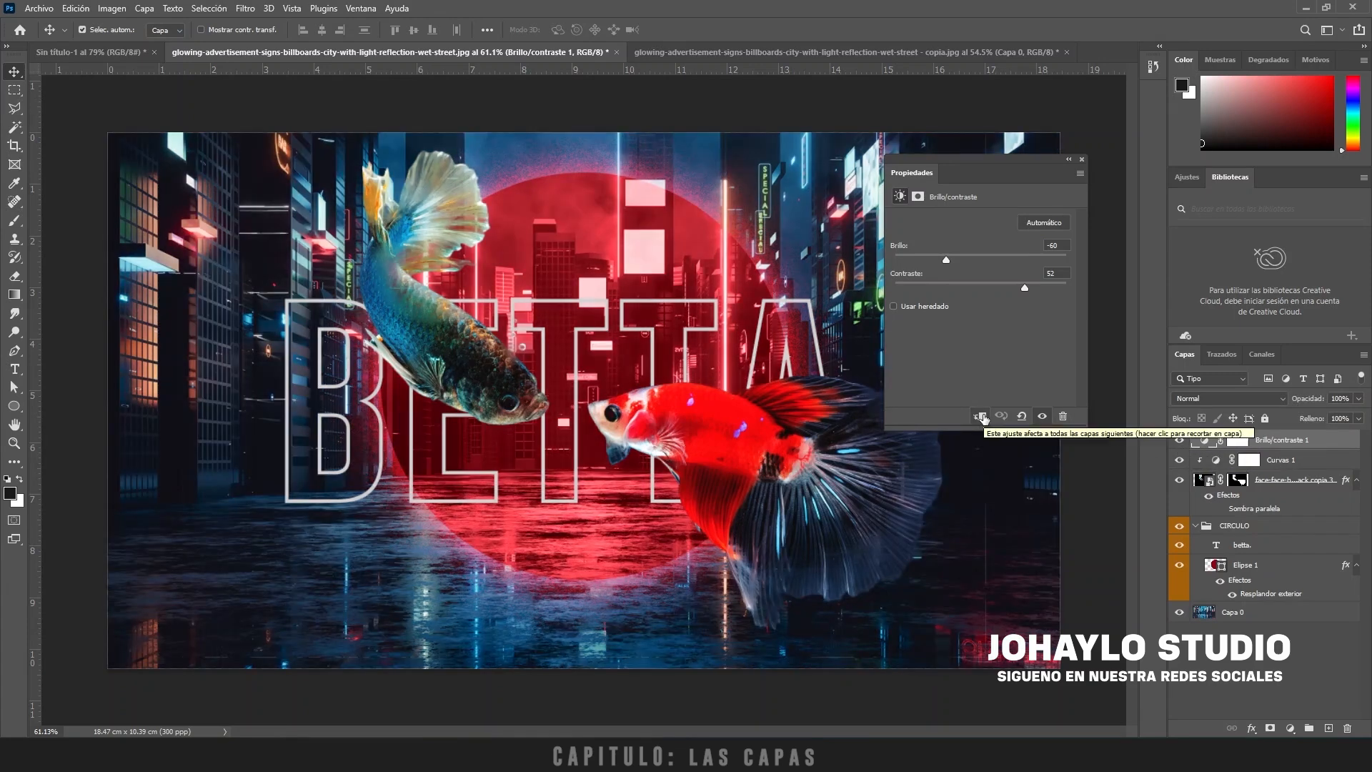
{"action": "left_click", "coordinate": [981, 416]}
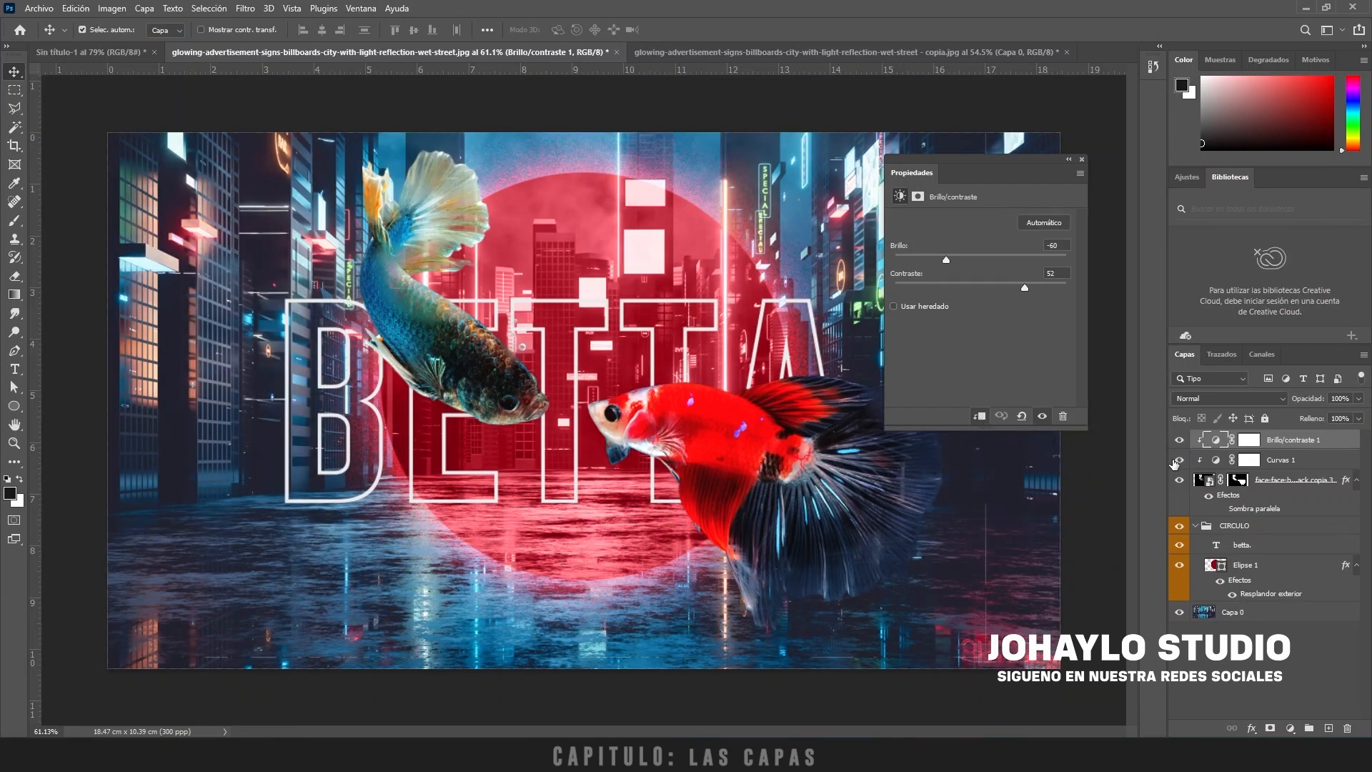
{"action": "left_click", "coordinate": [980, 416]}
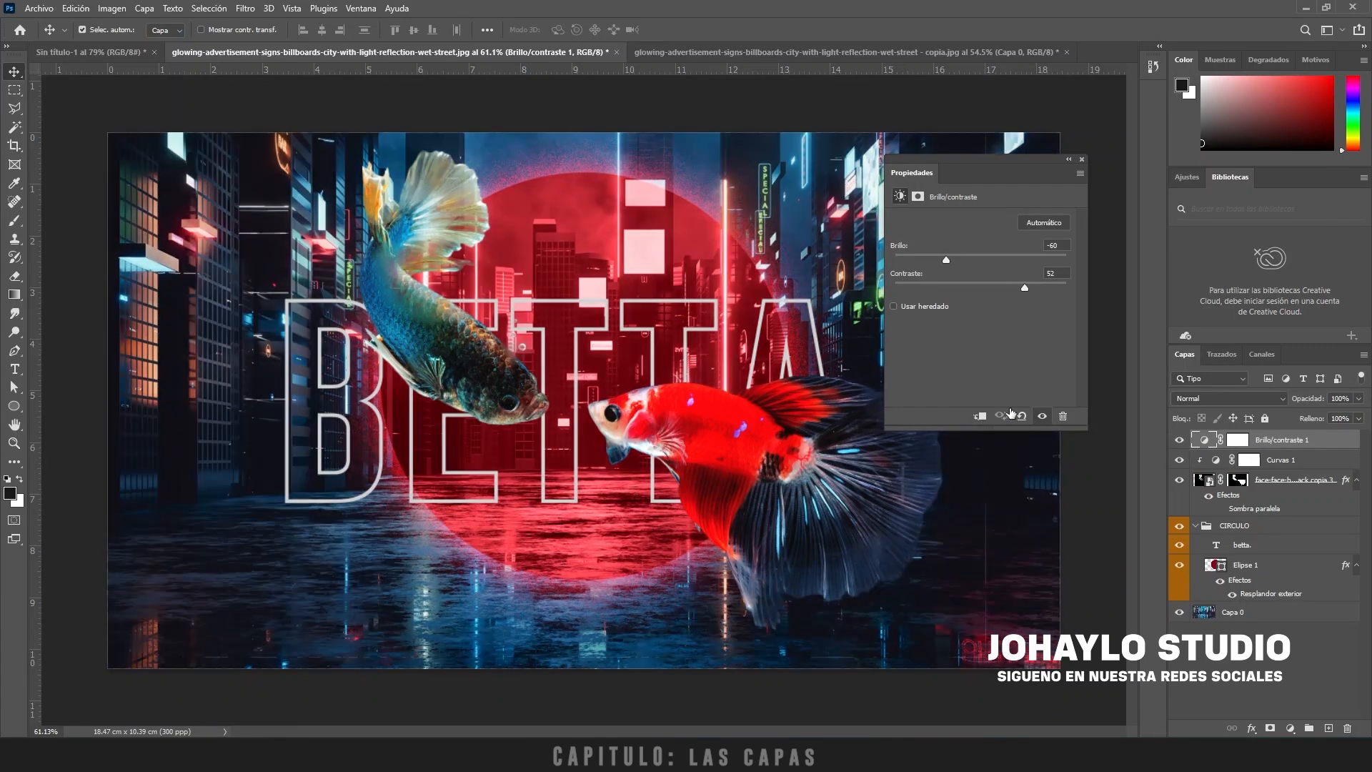
{"action": "left_click", "coordinate": [1265, 442], "text": "alt"}
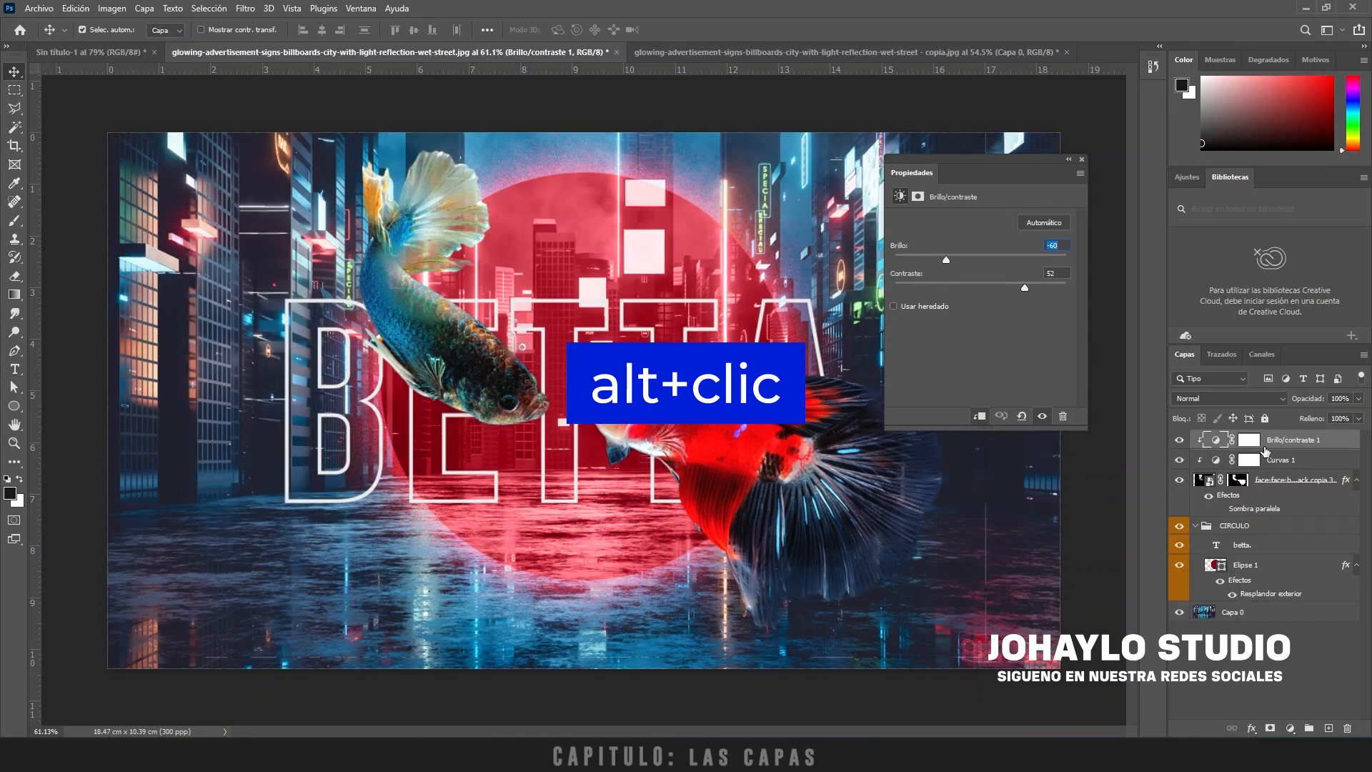
Step: Close the floating adjustment properties and delete the Brillo/contraste 1 layer together with its mask
{"action": "left_click", "coordinate": [1271, 461]}
{"action": "left_click", "coordinate": [1275, 484]}
{"action": "left_click", "coordinate": [1276, 461]}
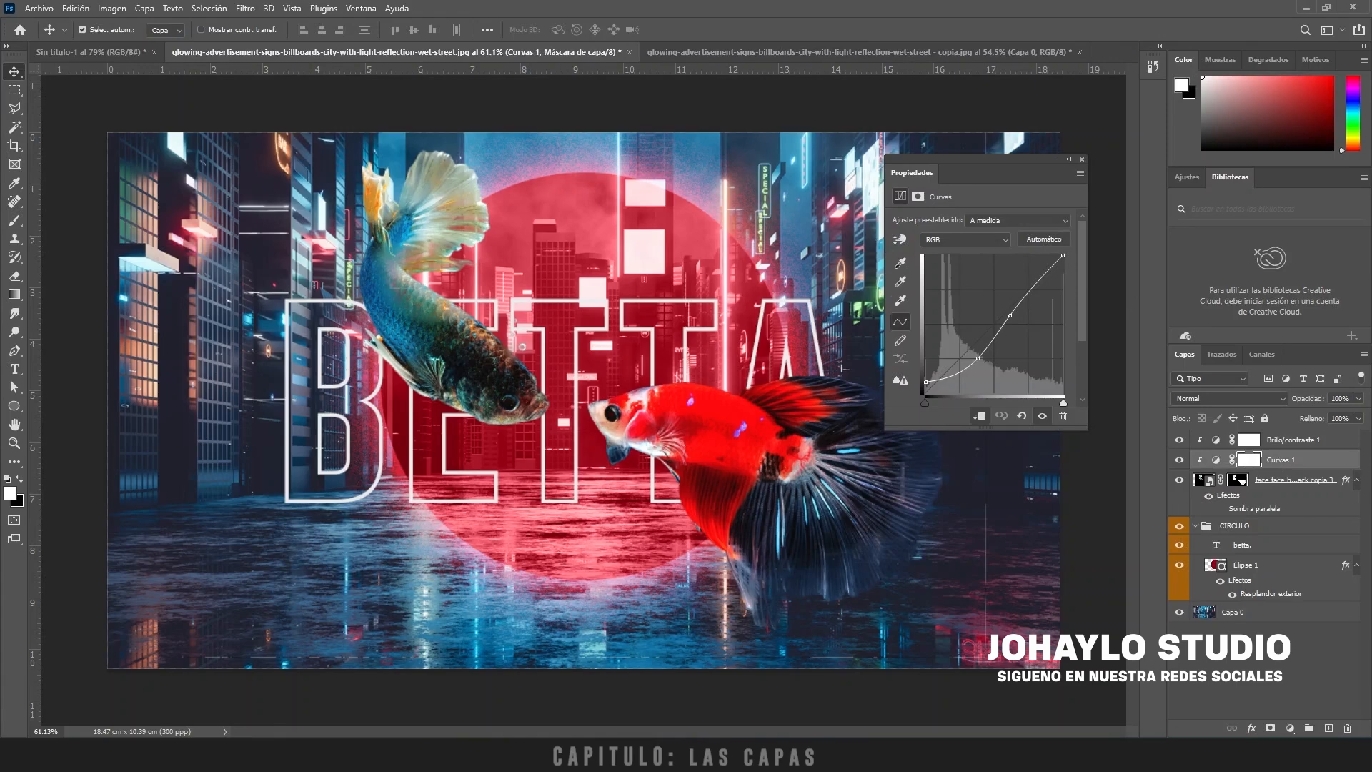
{"action": "left_click", "coordinate": [1081, 159]}
{"action": "left_click", "coordinate": [1285, 441]}
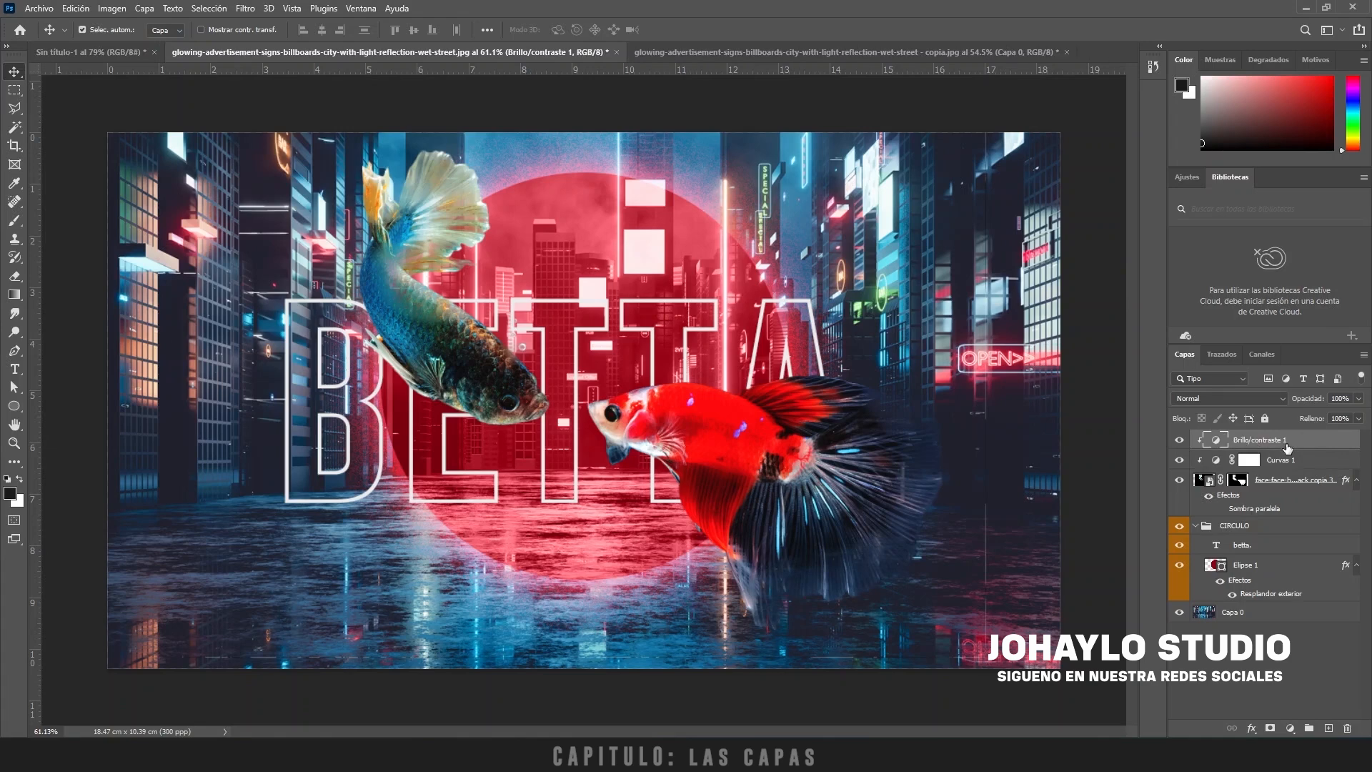
{"action": "key", "text": "Delete"}
Step: Reopen the Curvas 1 settings, pull the curve's upper point slightly down and to the right, and hide the layer to compare
{"action": "left_click", "coordinate": [1269, 445]}
{"action": "left_click", "coordinate": [1180, 177]}
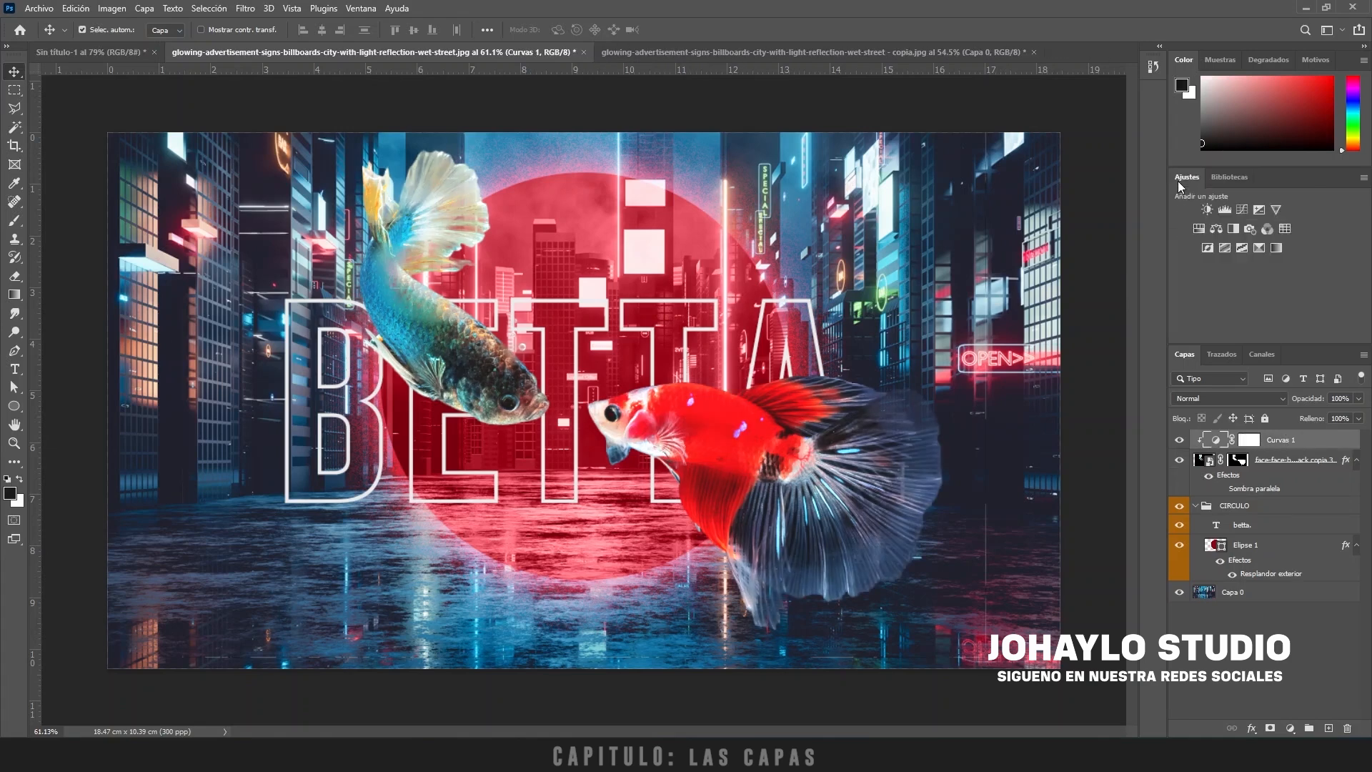
{"action": "double_click", "coordinate": [1217, 441]}
{"action": "left_click_drag", "start_coordinate": [1007, 322], "coordinate": [1015, 320]}
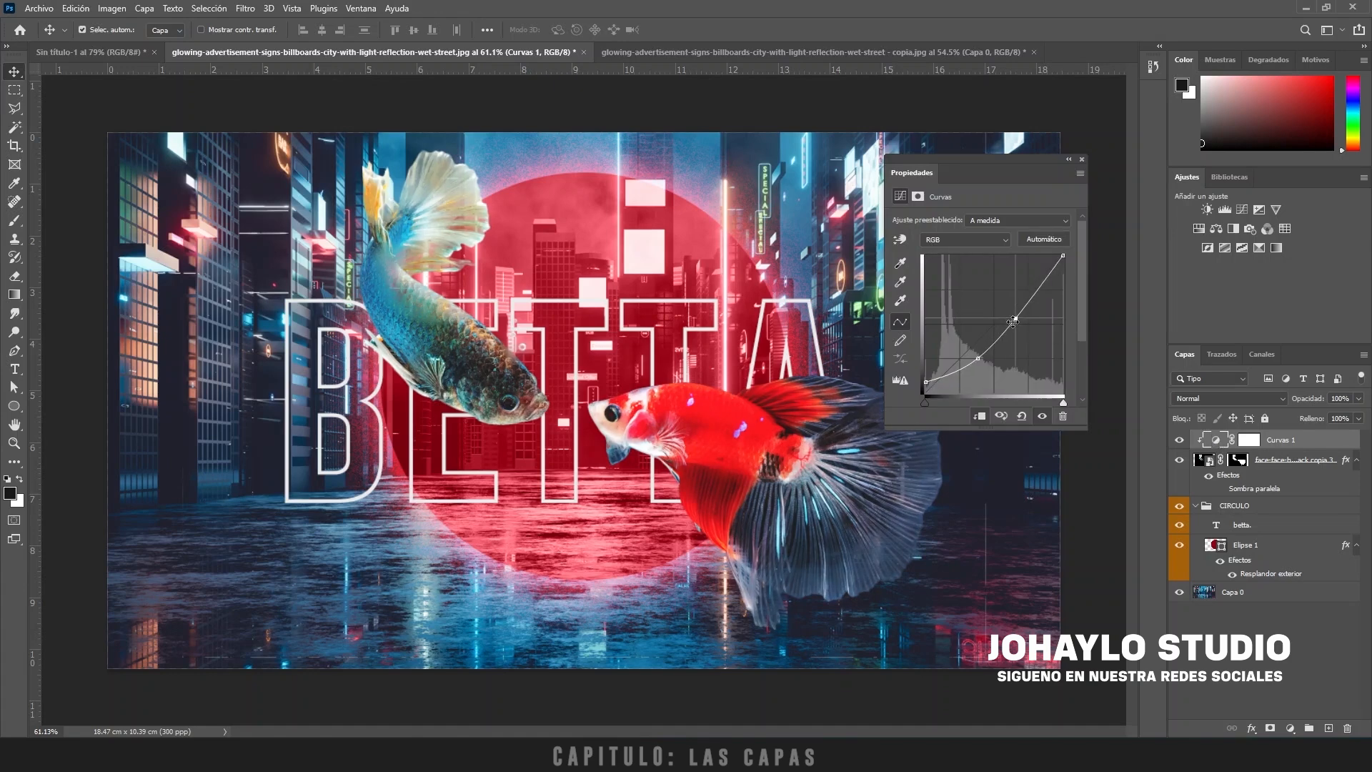
{"action": "left_click", "coordinate": [1179, 439]}
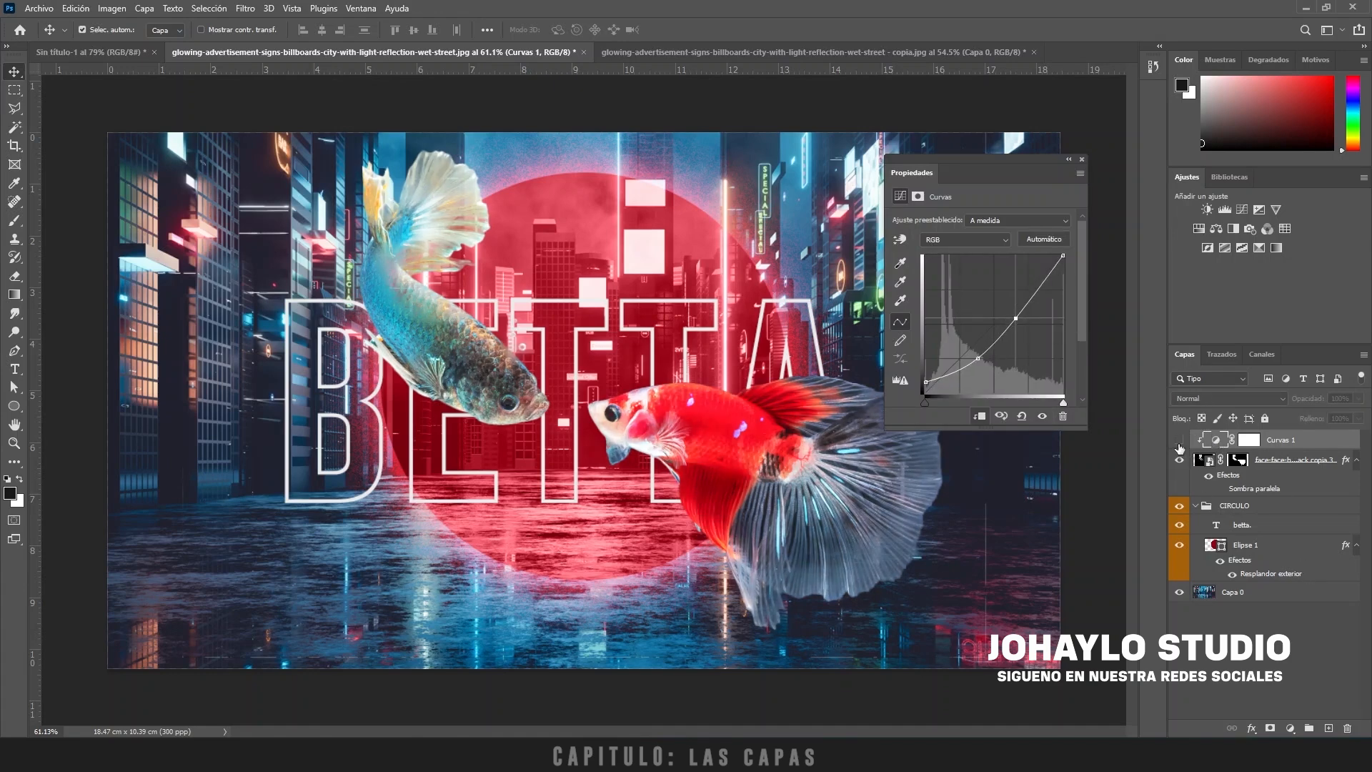
Step: Show Curvas 1 and release its clipping so it affects all layers beneath, leaving no layer selected
{"action": "left_click", "coordinate": [1179, 439]}
{"action": "left_click_drag", "start_coordinate": [1252, 454], "coordinate": [1258, 443]}
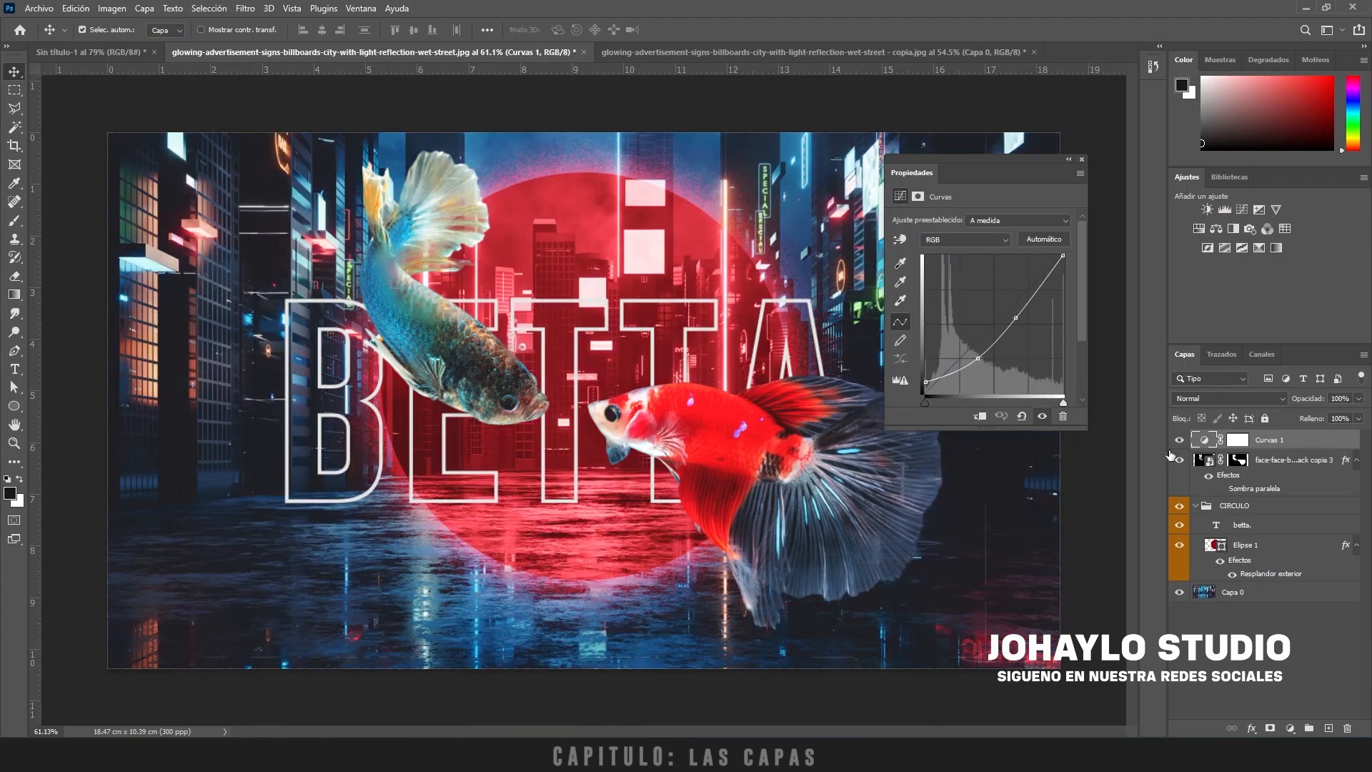
{"action": "left_click", "coordinate": [1299, 683]}
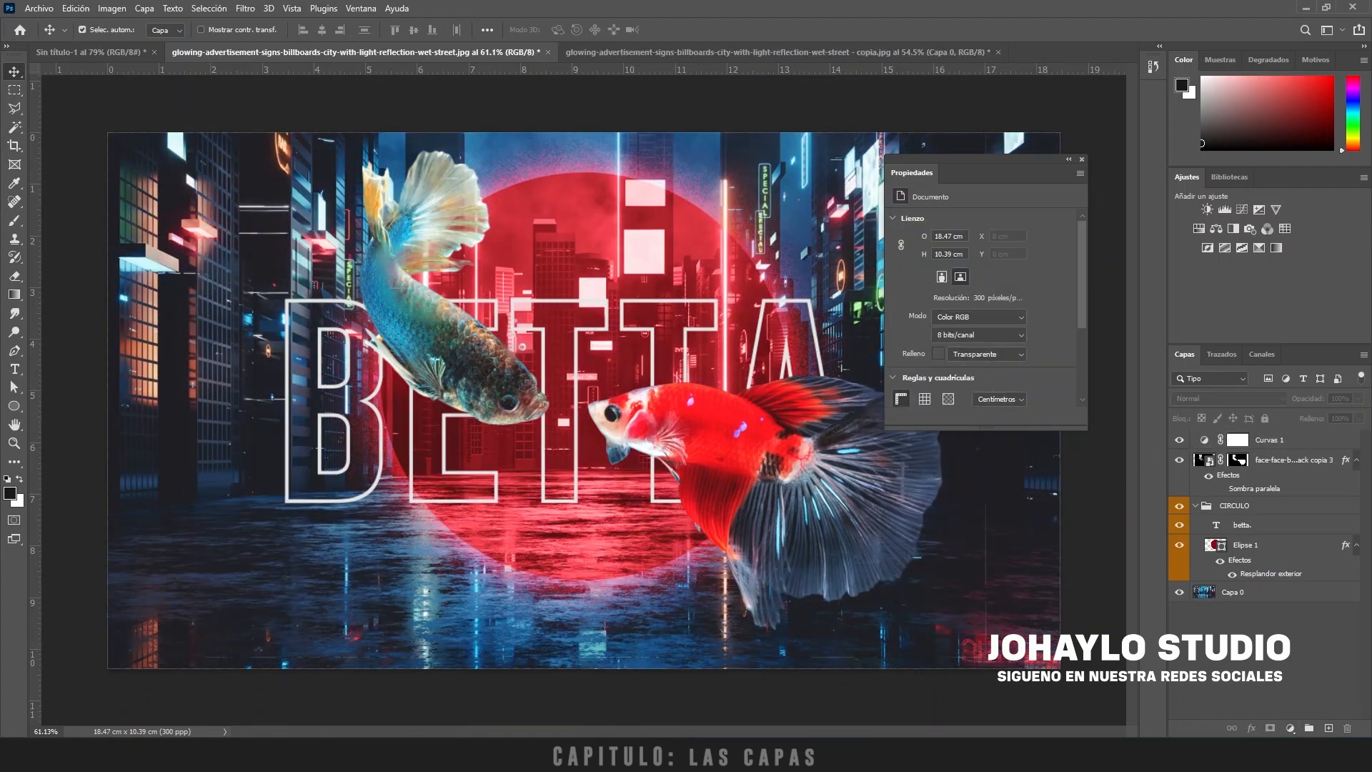
Step: Add a solid color fill layer in blue 2a00ff above Curvas 1 and close the floating properties
{"action": "left_click", "coordinate": [1290, 728]}
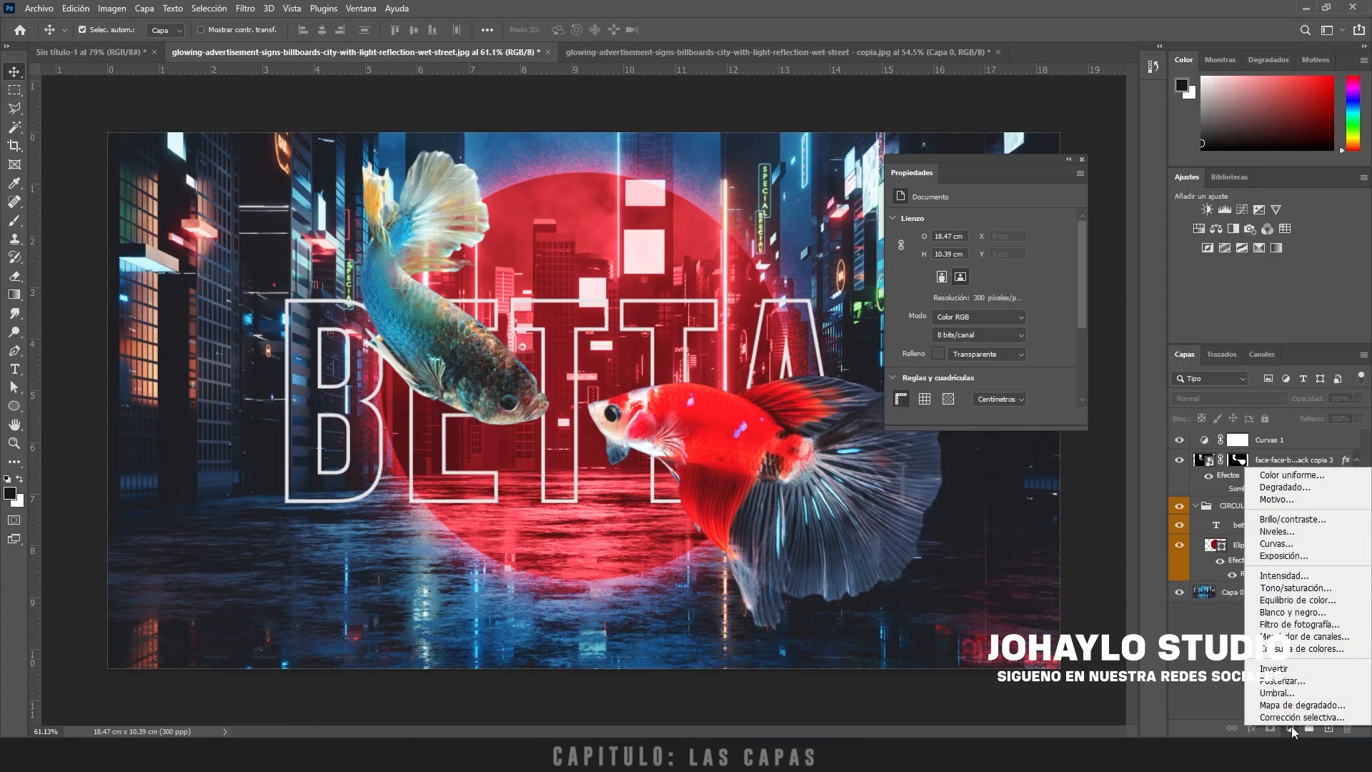
{"action": "left_click", "coordinate": [1286, 477]}
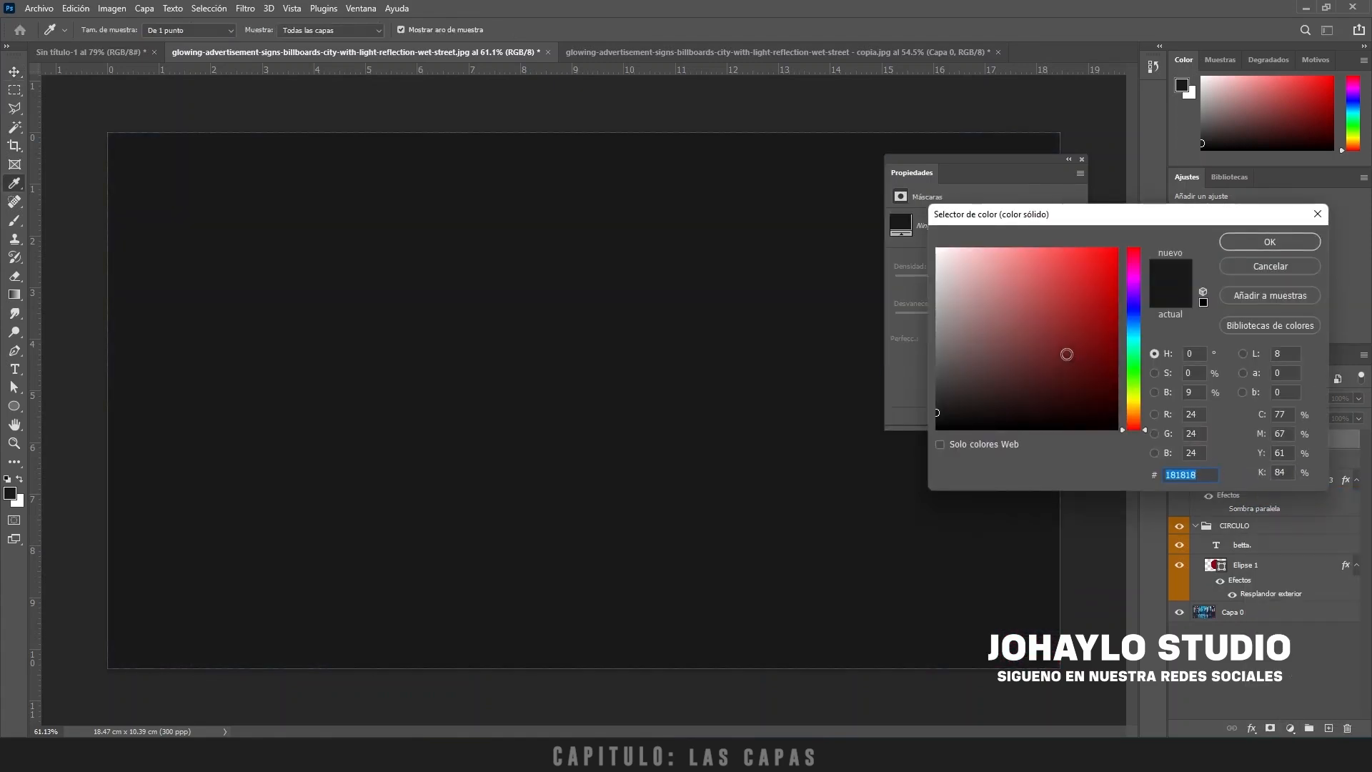
{"action": "left_click_drag", "start_coordinate": [1029, 210], "coordinate": [468, 93]}
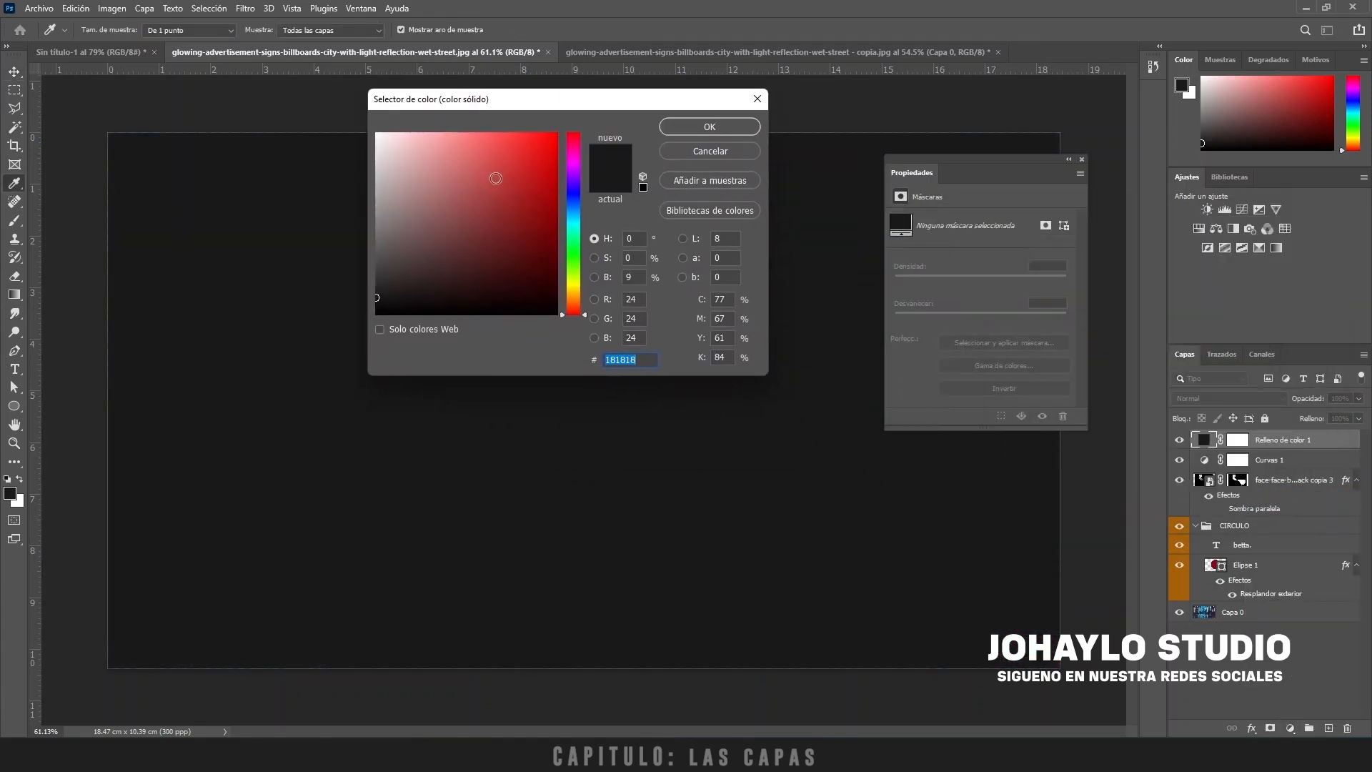
{"action": "type", "text": "ff1919"}
{"action": "mouse_move", "coordinate": [503, 186]}
{"action": "left_mouse_down"}
{"action": "mouse_move", "coordinate": [556, 150]}
{"action": "mouse_move", "coordinate": [540, 133]}
{"action": "mouse_move", "coordinate": [549, 188]}
{"action": "mouse_move", "coordinate": [582, 199]}
{"action": "mouse_move", "coordinate": [556, 133]}
{"action": "left_mouse_up"}
{"action": "left_click", "coordinate": [573, 207]}
{"action": "left_click", "coordinate": [497, 133]}
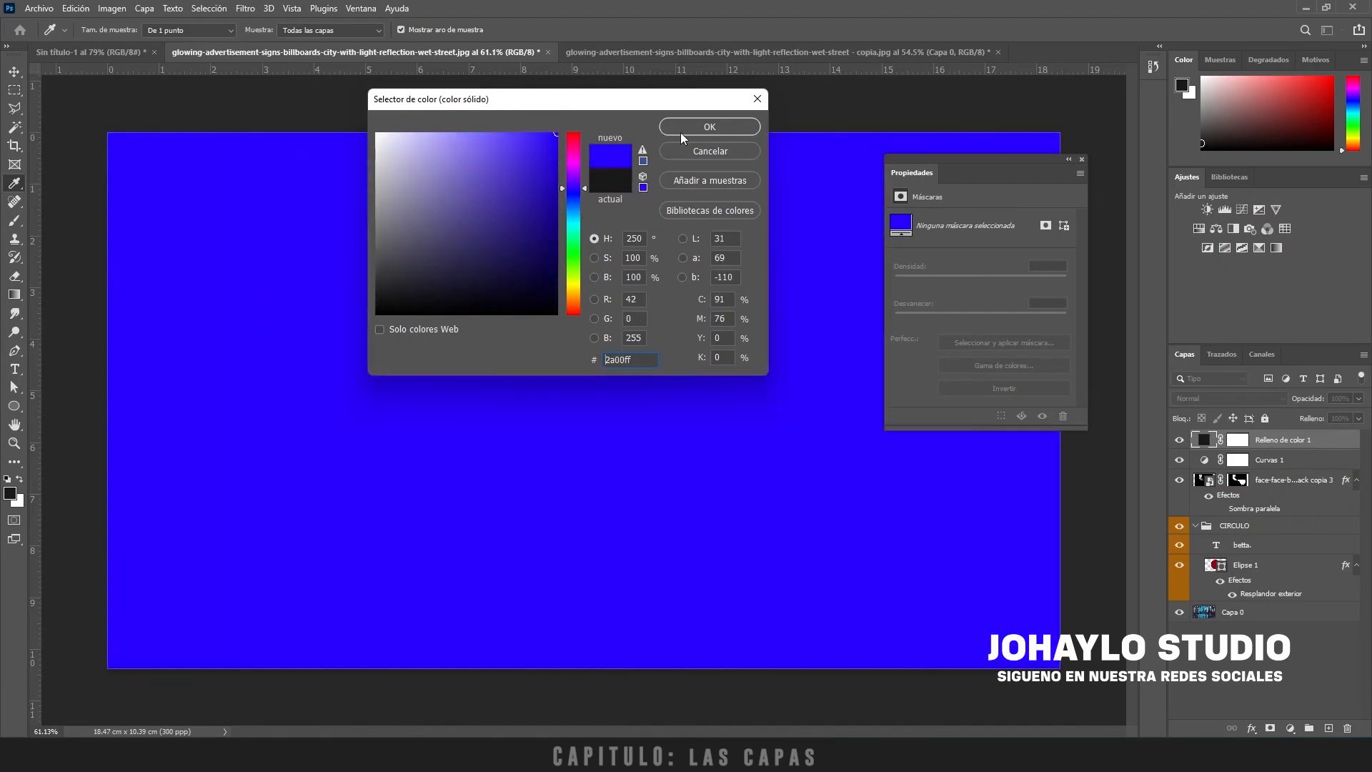
{"action": "left_click", "coordinate": [704, 127]}
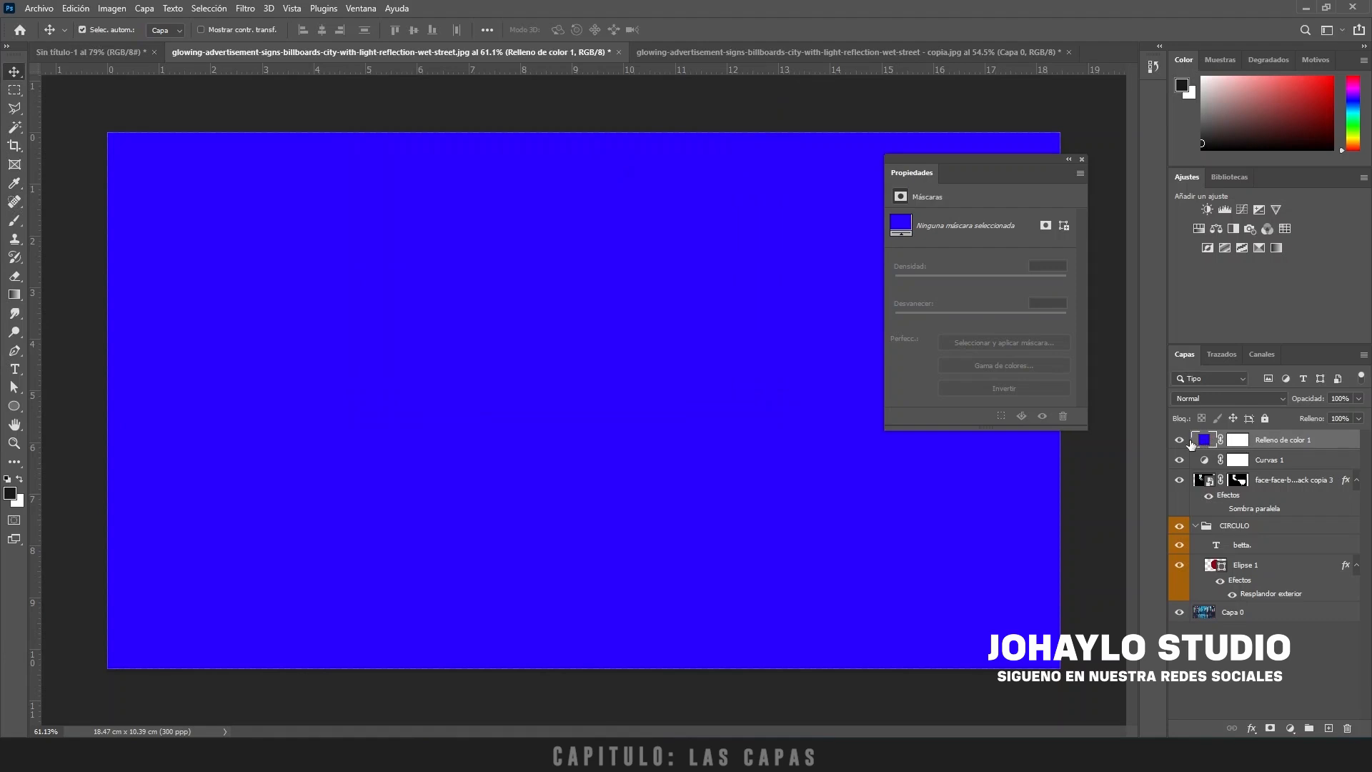
{"action": "left_click", "coordinate": [1081, 159]}
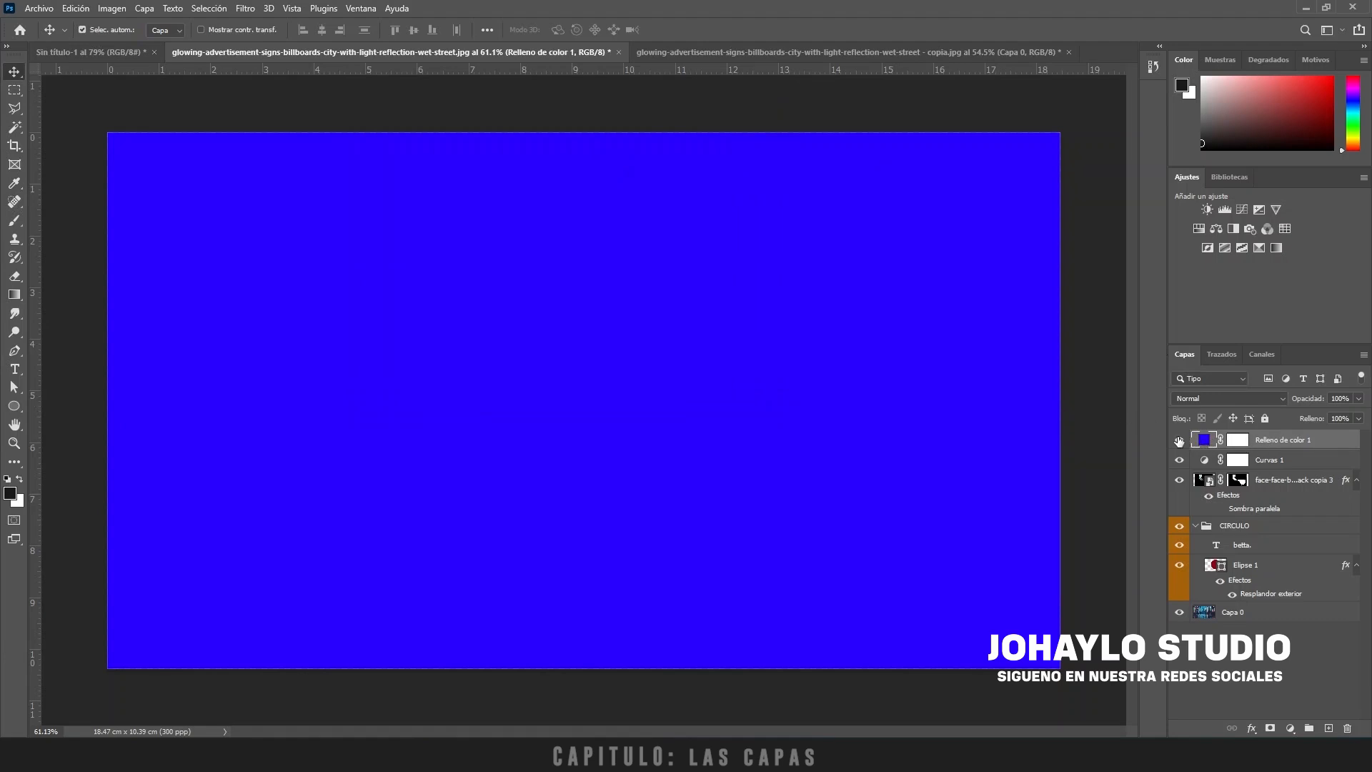
Step: Paint black with a very large soft brush at the centre of the blue fill layer's mask, leaving blue only around the edges
{"action": "left_click", "coordinate": [1234, 441]}
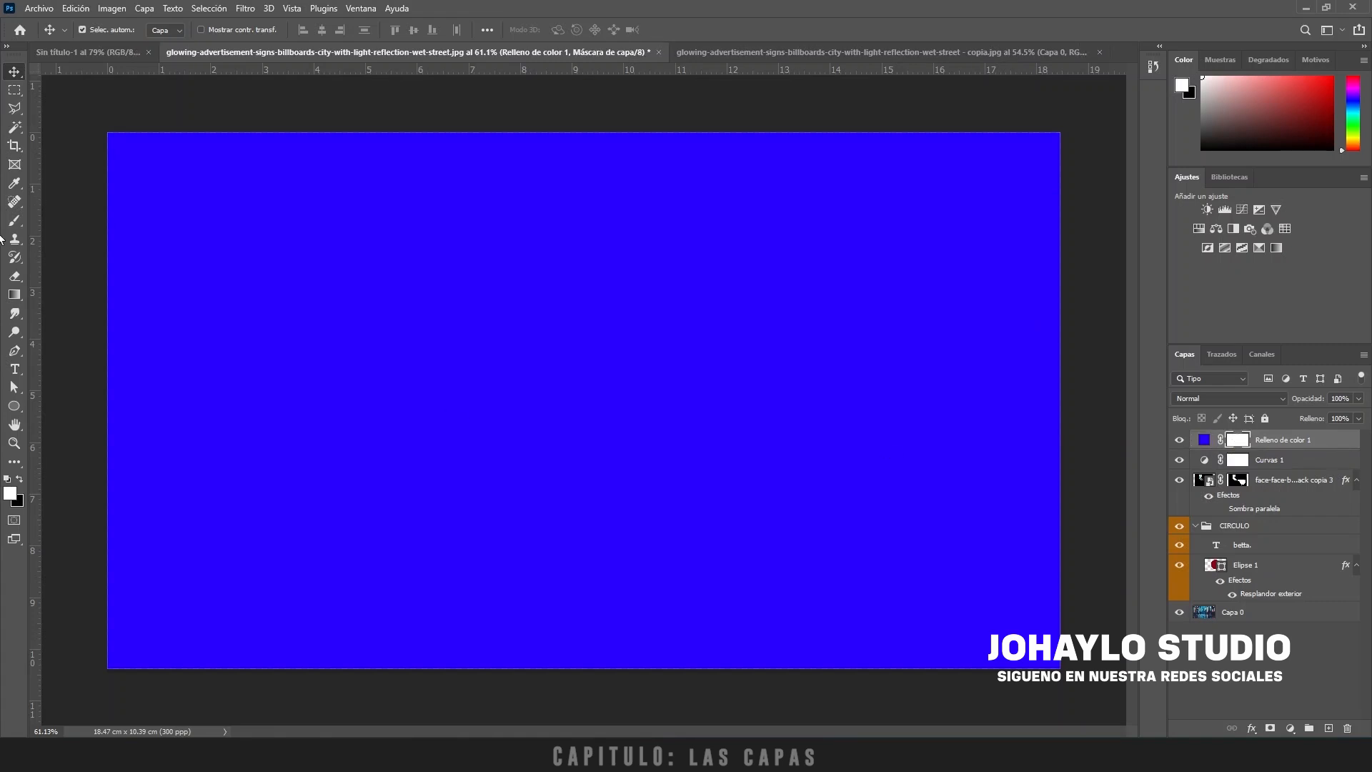
{"action": "left_click", "coordinate": [17, 222]}
{"action": "left_click_drag", "start_coordinate": [528, 429], "coordinate": [748, 397]}
{"action": "mouse_move", "coordinate": [659, 412]}
{"action": "left_mouse_down"}
{"action": "mouse_move", "coordinate": [788, 378]}
{"action": "mouse_move", "coordinate": [739, 364]}
{"action": "mouse_move", "coordinate": [594, 395]}
{"action": "left_mouse_up"}
{"action": "key", "text": "x"}
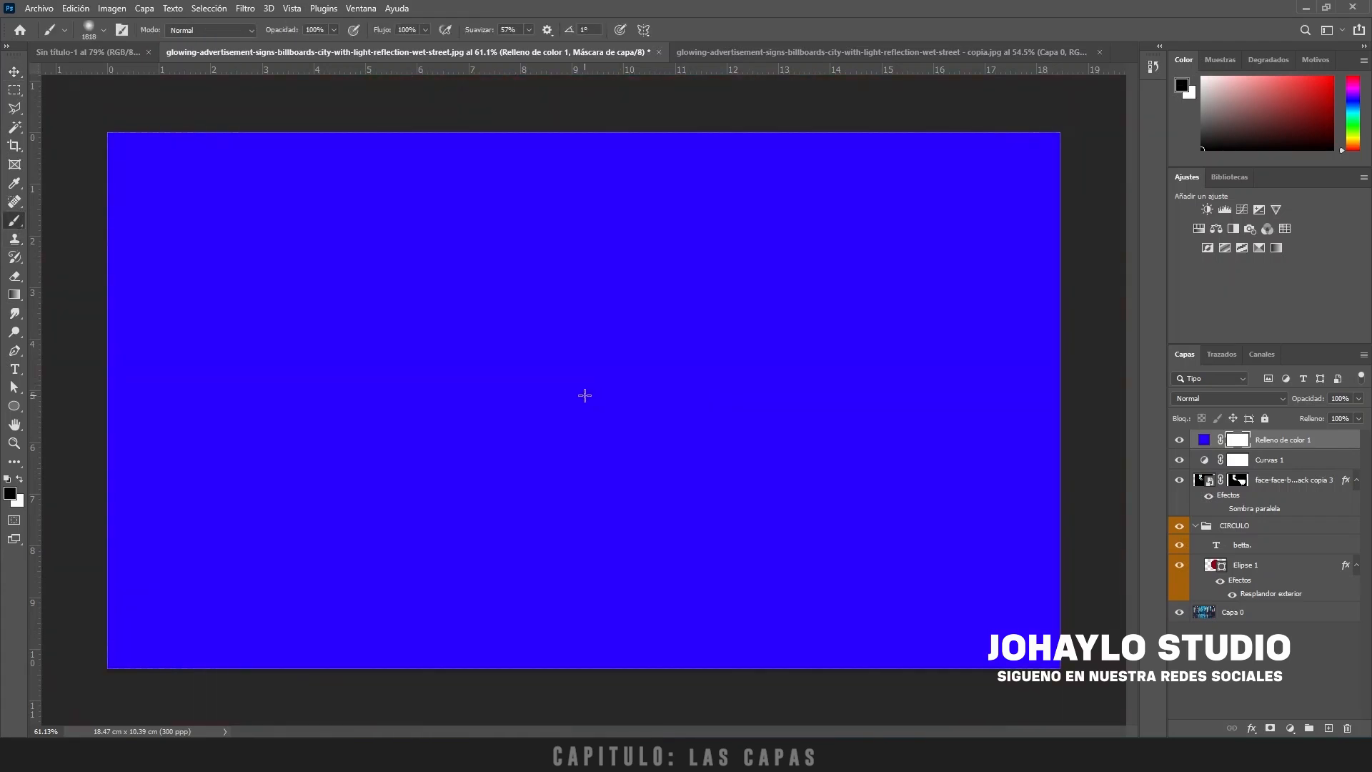
{"action": "left_click", "coordinate": [586, 395]}
{"action": "left_click", "coordinate": [584, 395]}
{"action": "left_click", "coordinate": [584, 395]}
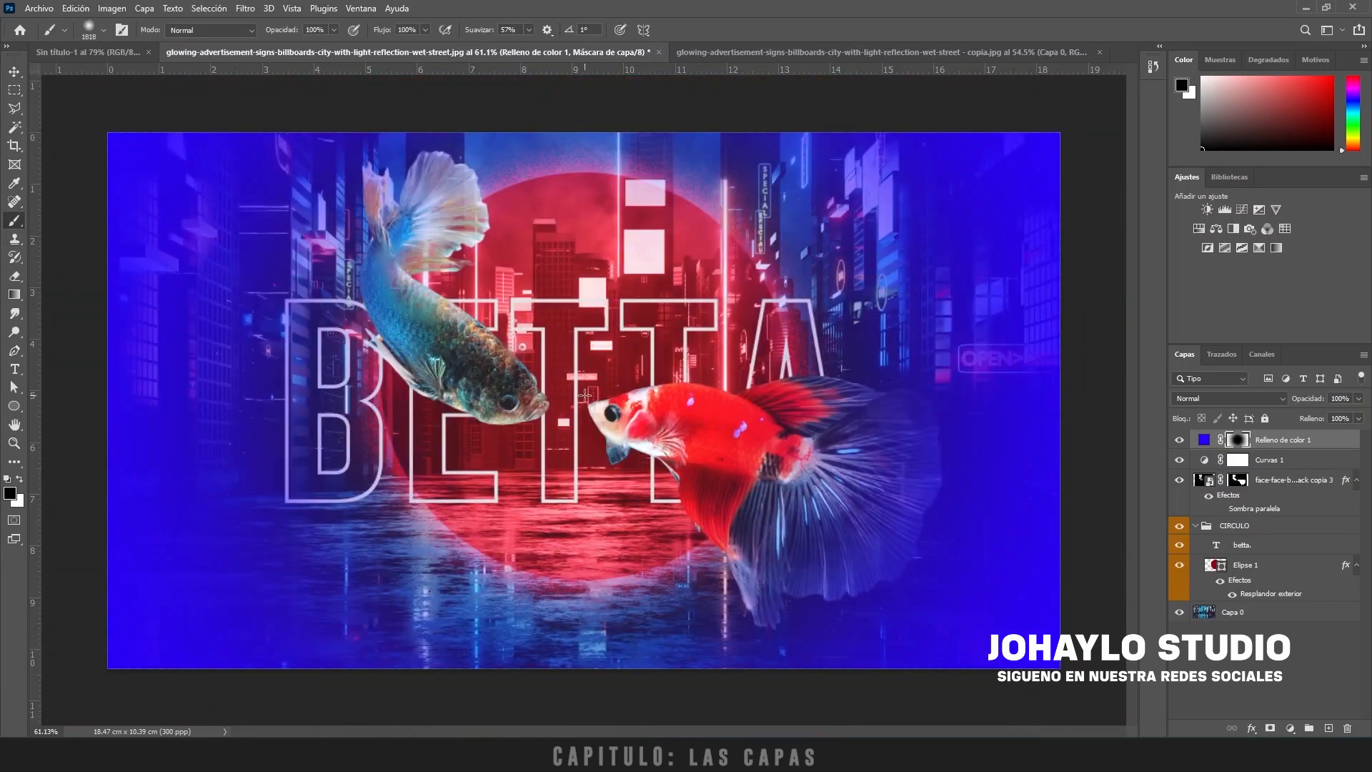
{"action": "left_click", "coordinate": [584, 395]}
{"action": "left_click", "coordinate": [584, 395]}
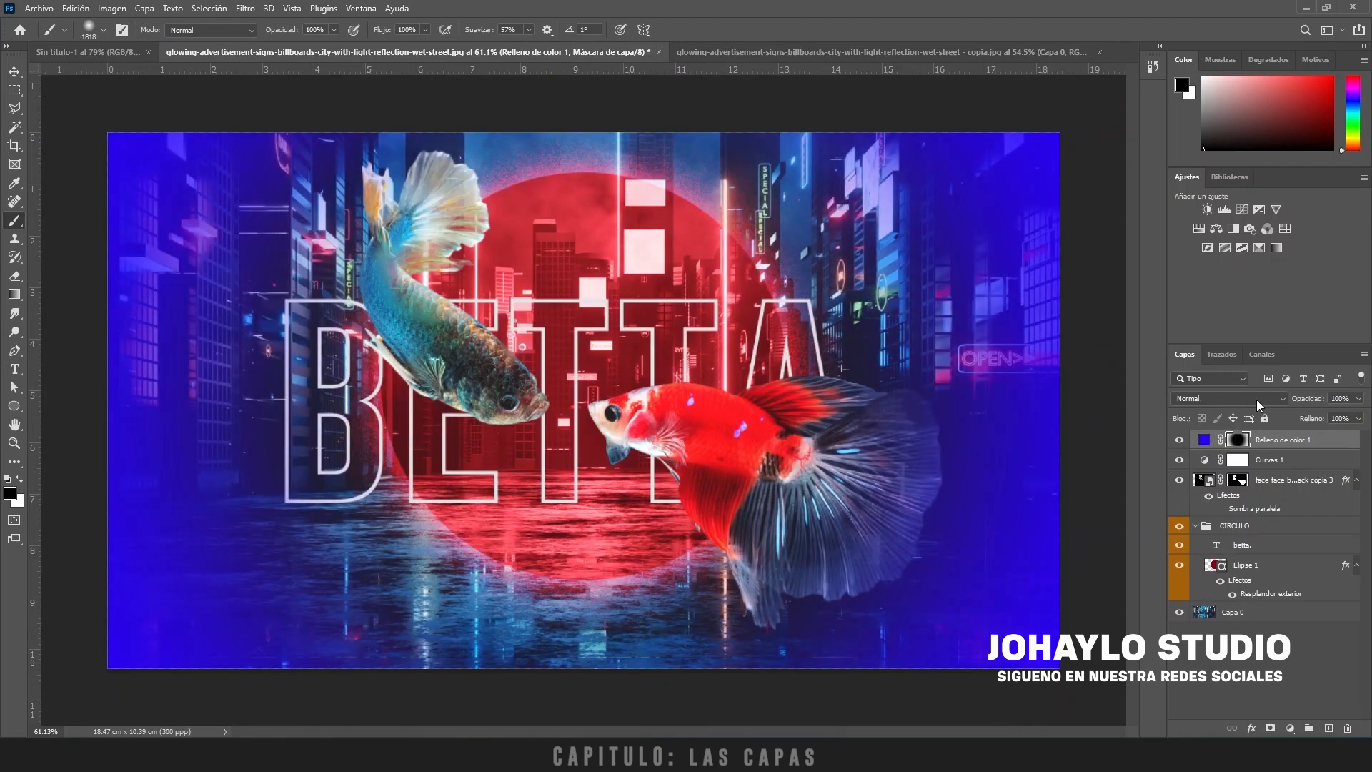
Step: Set the blue fill layer's blend mode to Multiplicar, and delete the layer
{"action": "left_click", "coordinate": [1279, 398]}
{"action": "left_click", "coordinate": [1279, 432]}
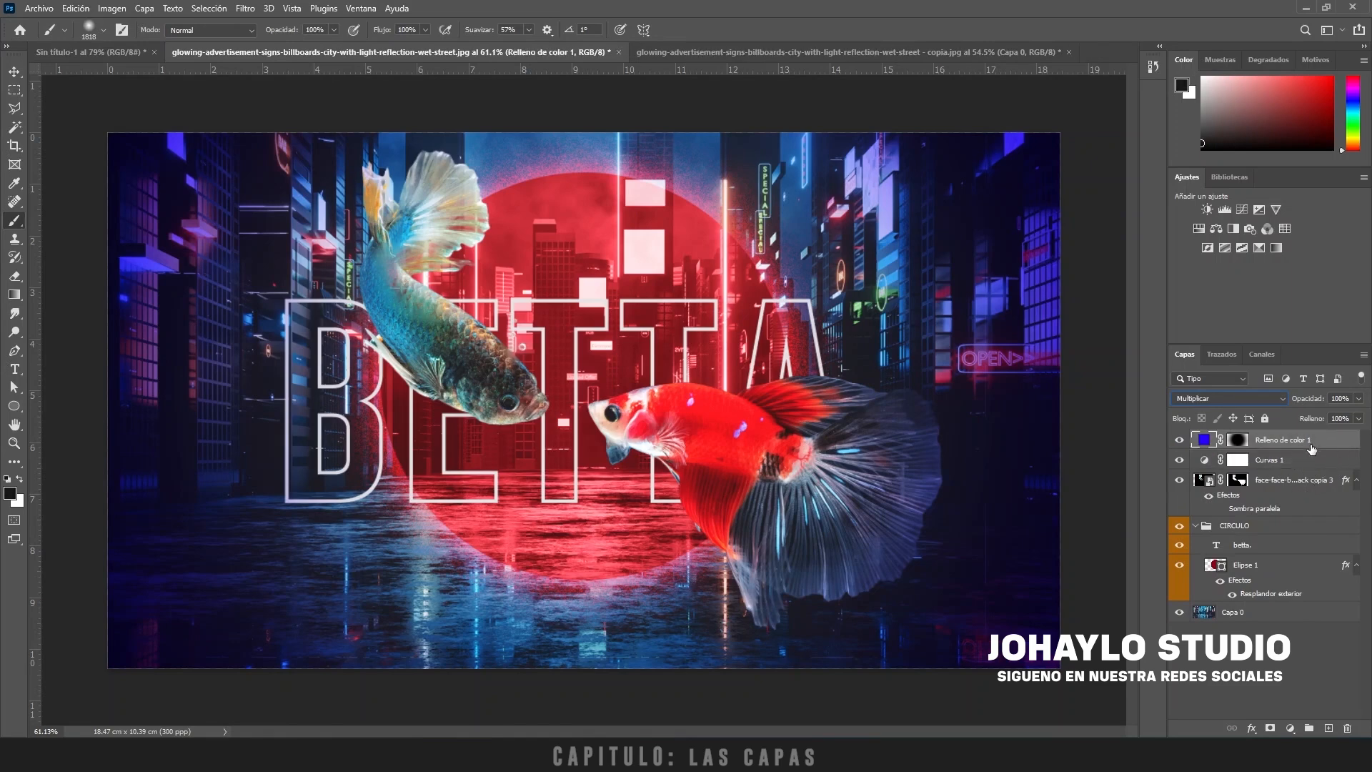
{"action": "left_click_drag", "start_coordinate": [1344, 443], "coordinate": [1347, 727]}
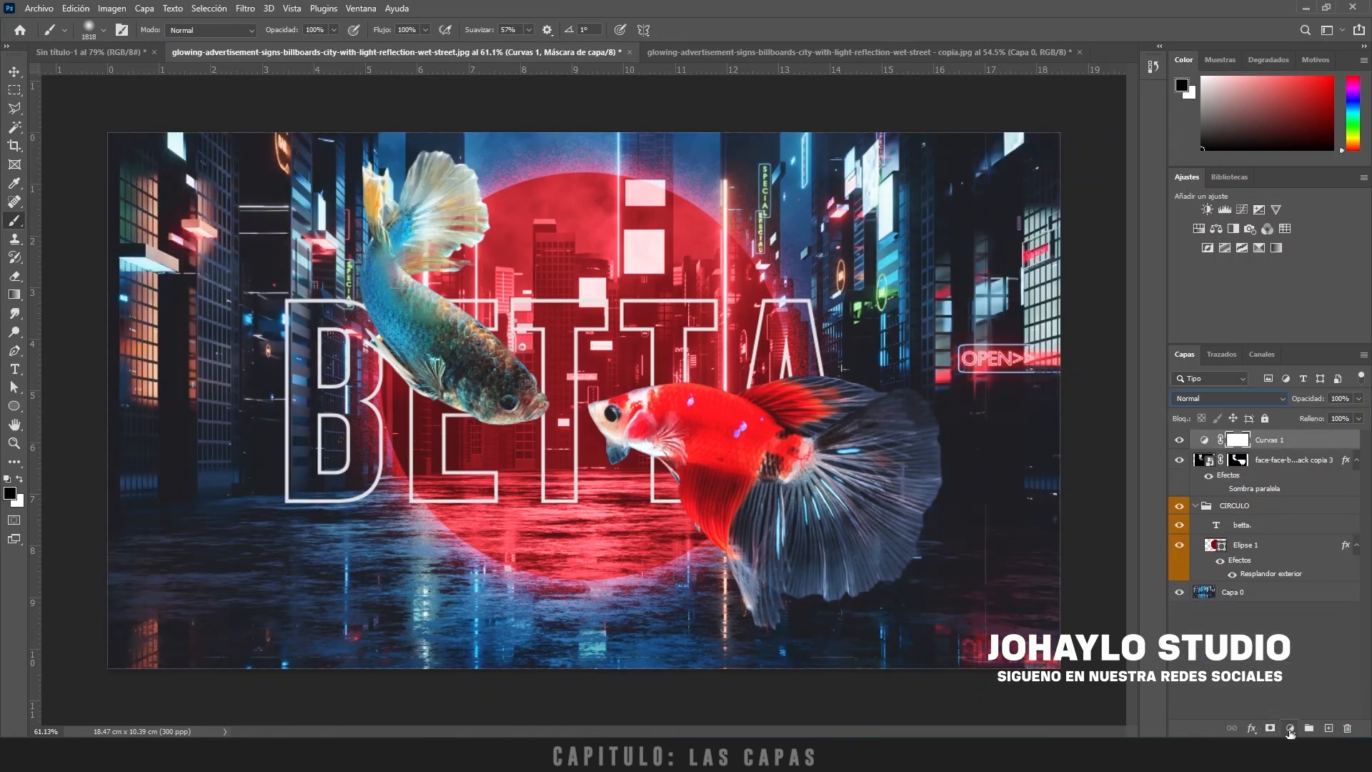
Step: Add a gradient fill layer above Curvas 1 and browse its Básicos and Azules presets
{"action": "left_click", "coordinate": [1289, 729]}
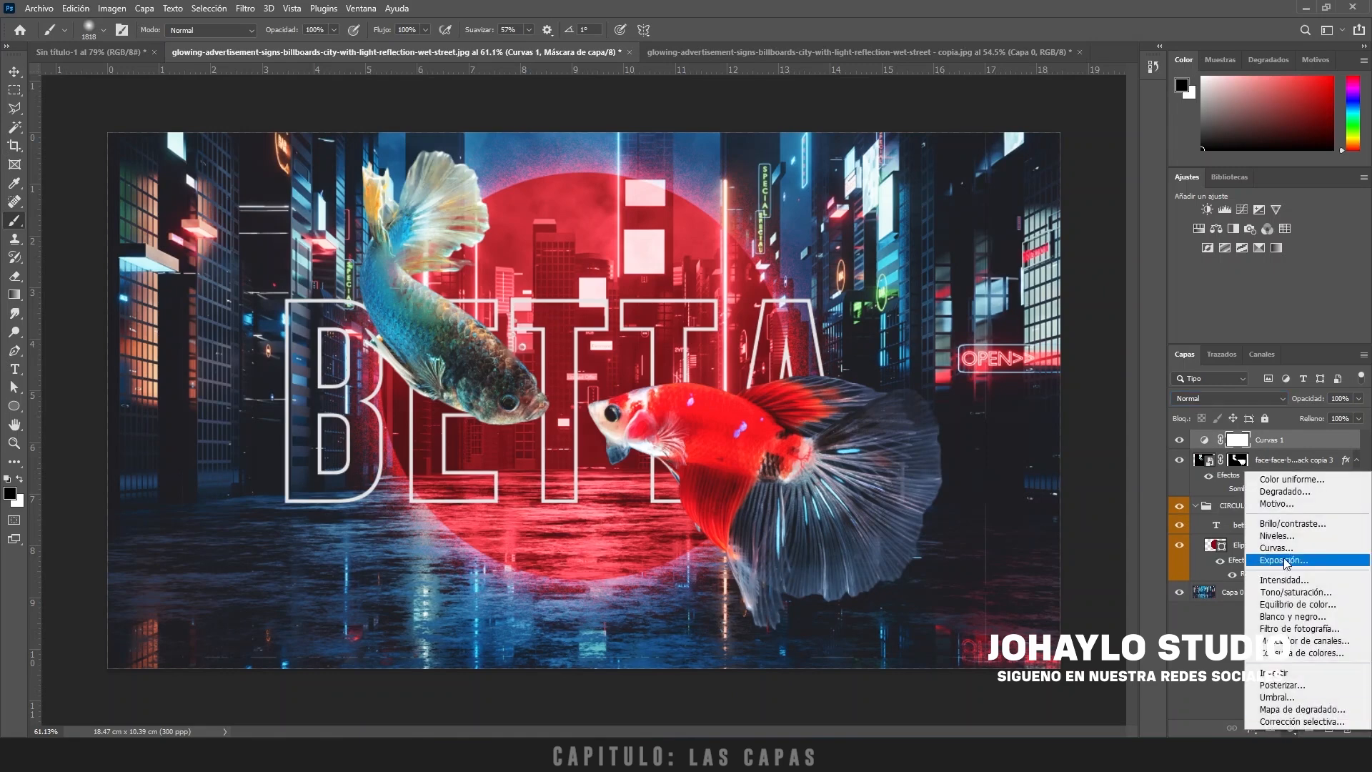
{"action": "left_click", "coordinate": [1312, 494]}
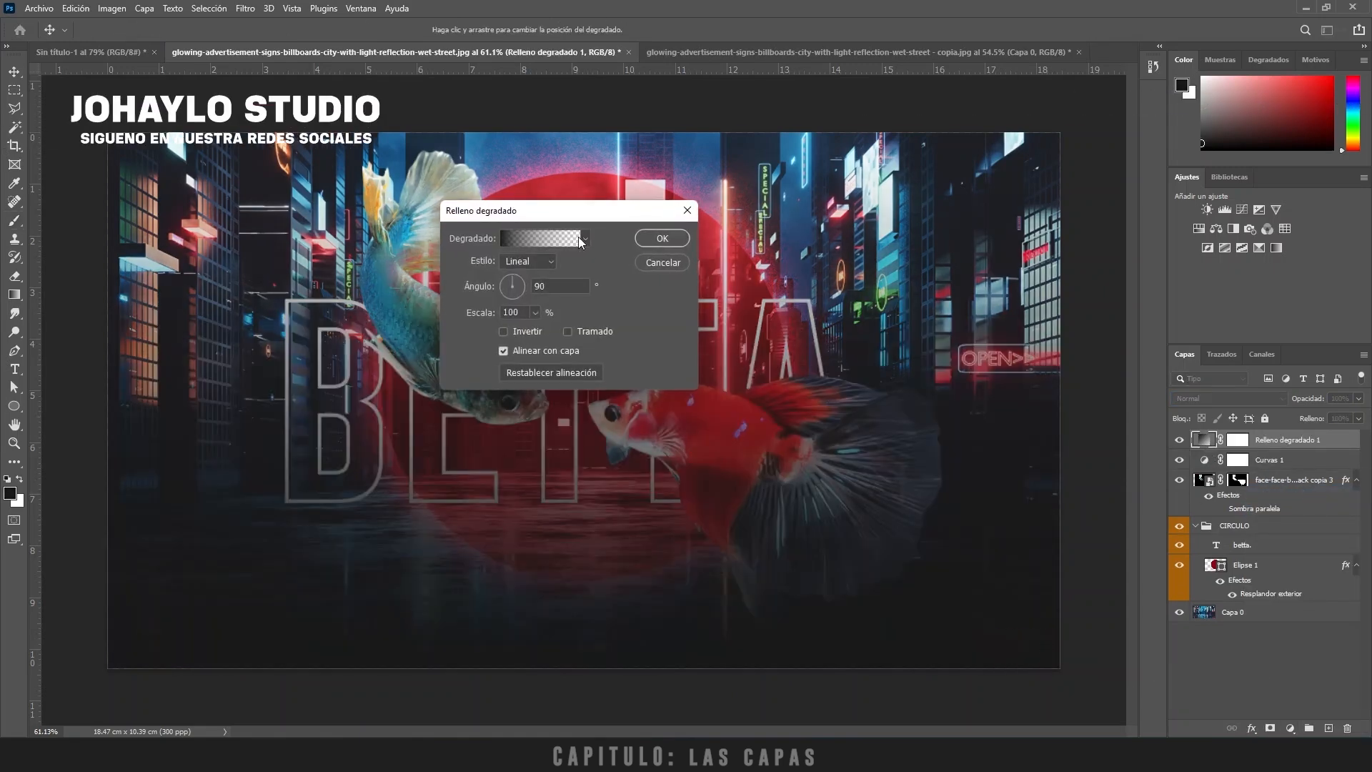
{"action": "left_click_drag", "start_coordinate": [502, 215], "coordinate": [745, 140]}
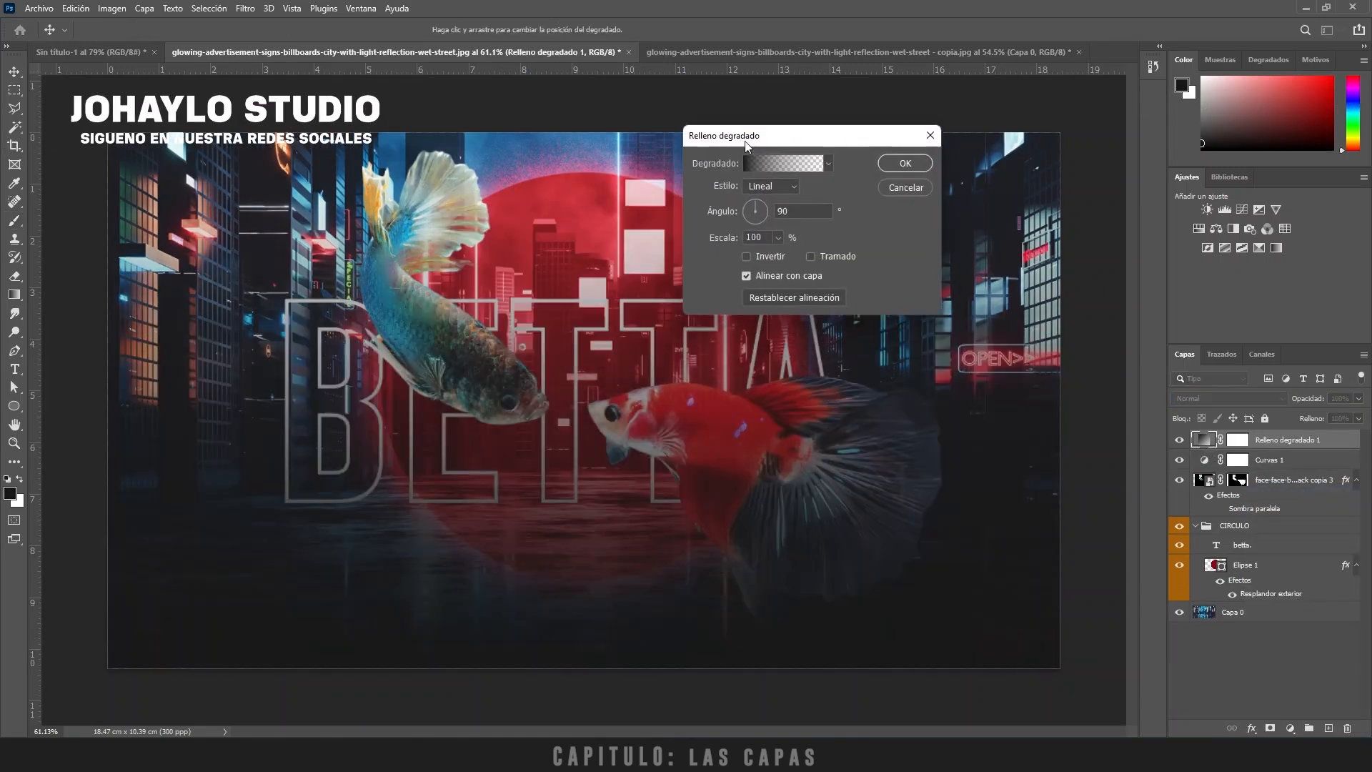
{"action": "left_click", "coordinate": [827, 164]}
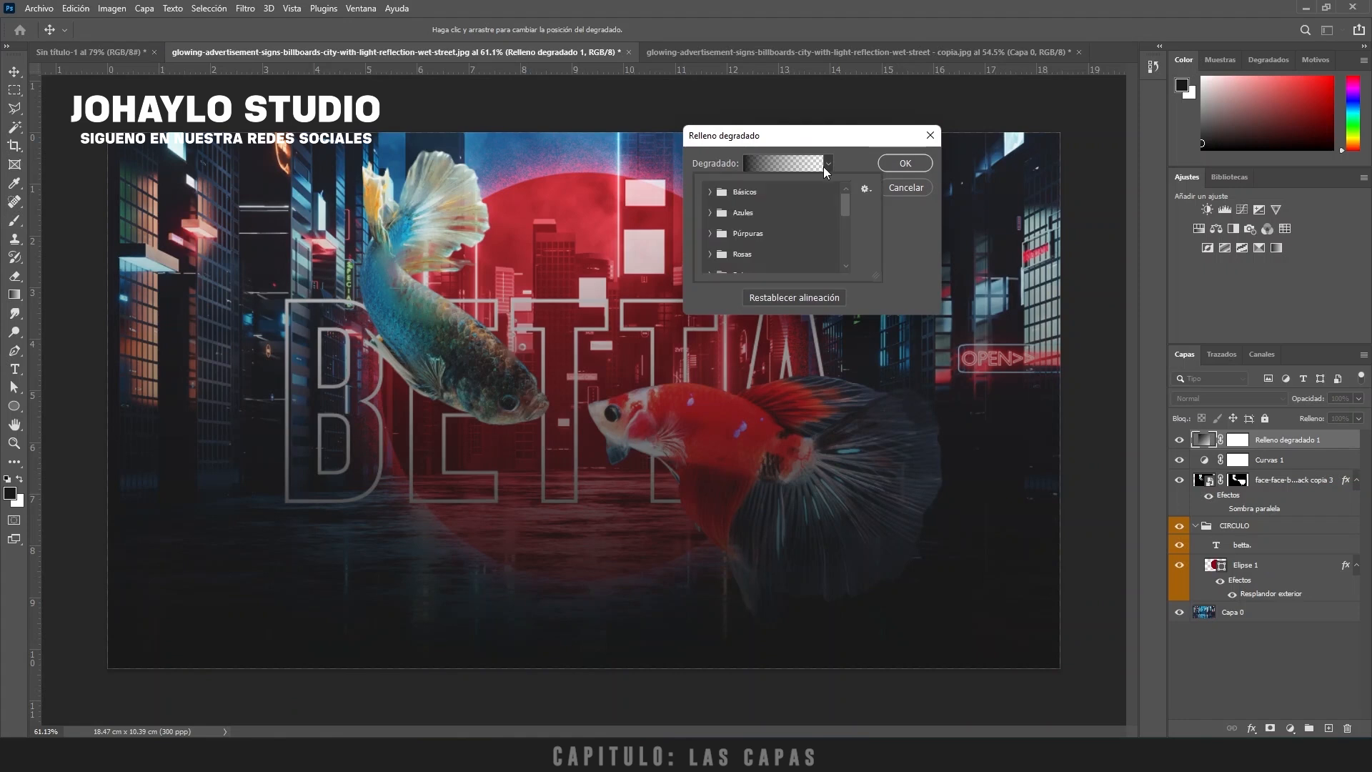
{"action": "left_click", "coordinate": [709, 197]}
{"action": "left_click", "coordinate": [711, 232]}
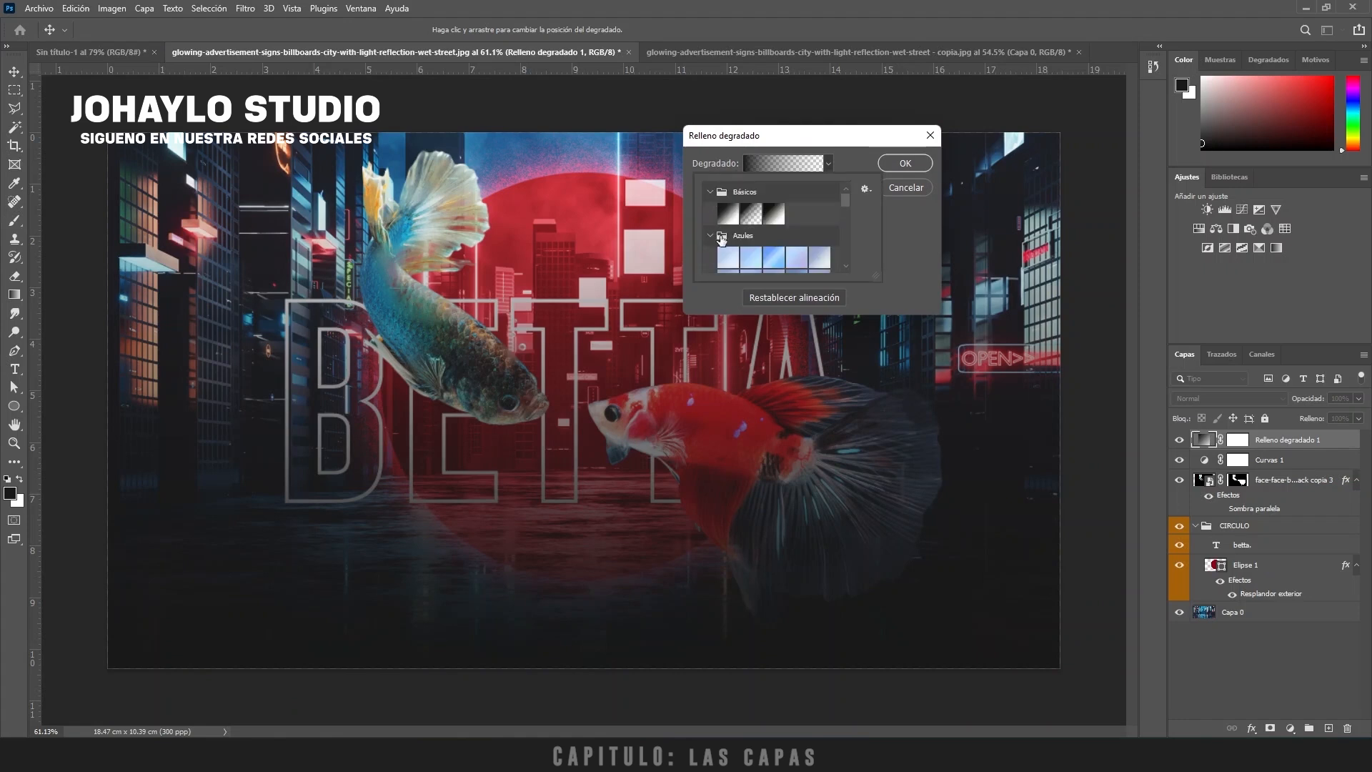
{"action": "scroll", "coordinate": [728, 240], "scroll_direction": "down", "scroll_amount": 3}
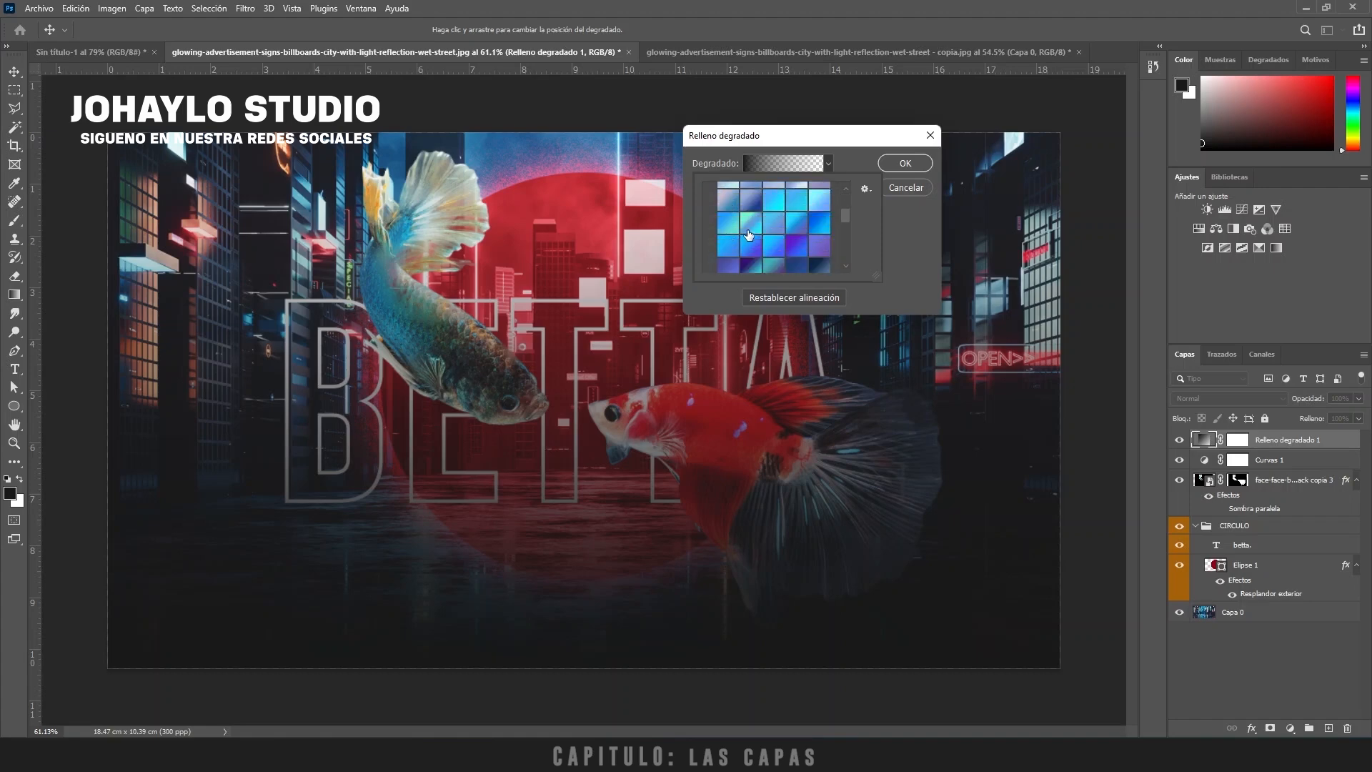
Step: Try several presets from the Azules group on the gradient fill and choose Azul_20
{"action": "left_click", "coordinate": [770, 231]}
{"action": "left_click", "coordinate": [793, 225]}
{"action": "left_click", "coordinate": [818, 223]}
{"action": "left_click", "coordinate": [819, 245]}
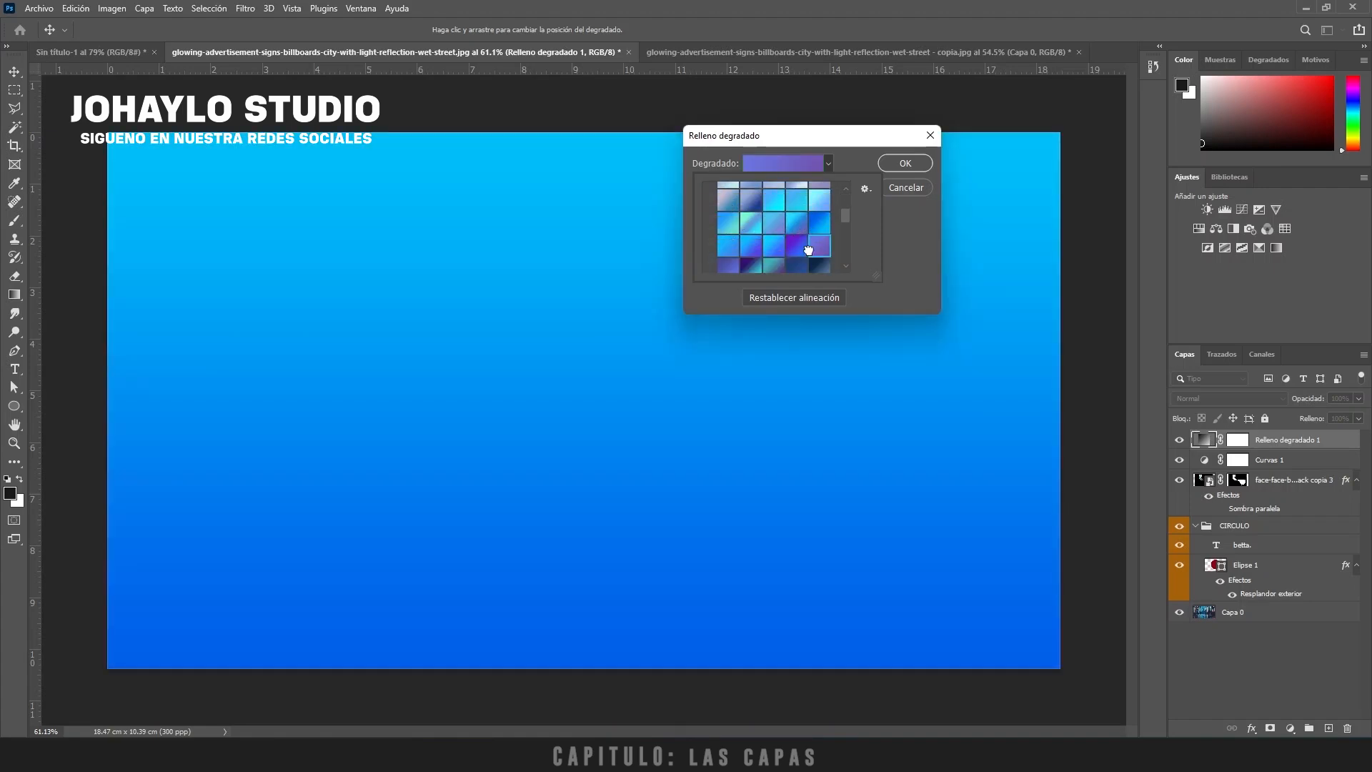
{"action": "left_click", "coordinate": [796, 250]}
{"action": "left_click", "coordinate": [817, 229]}
{"action": "left_click", "coordinate": [888, 212]}
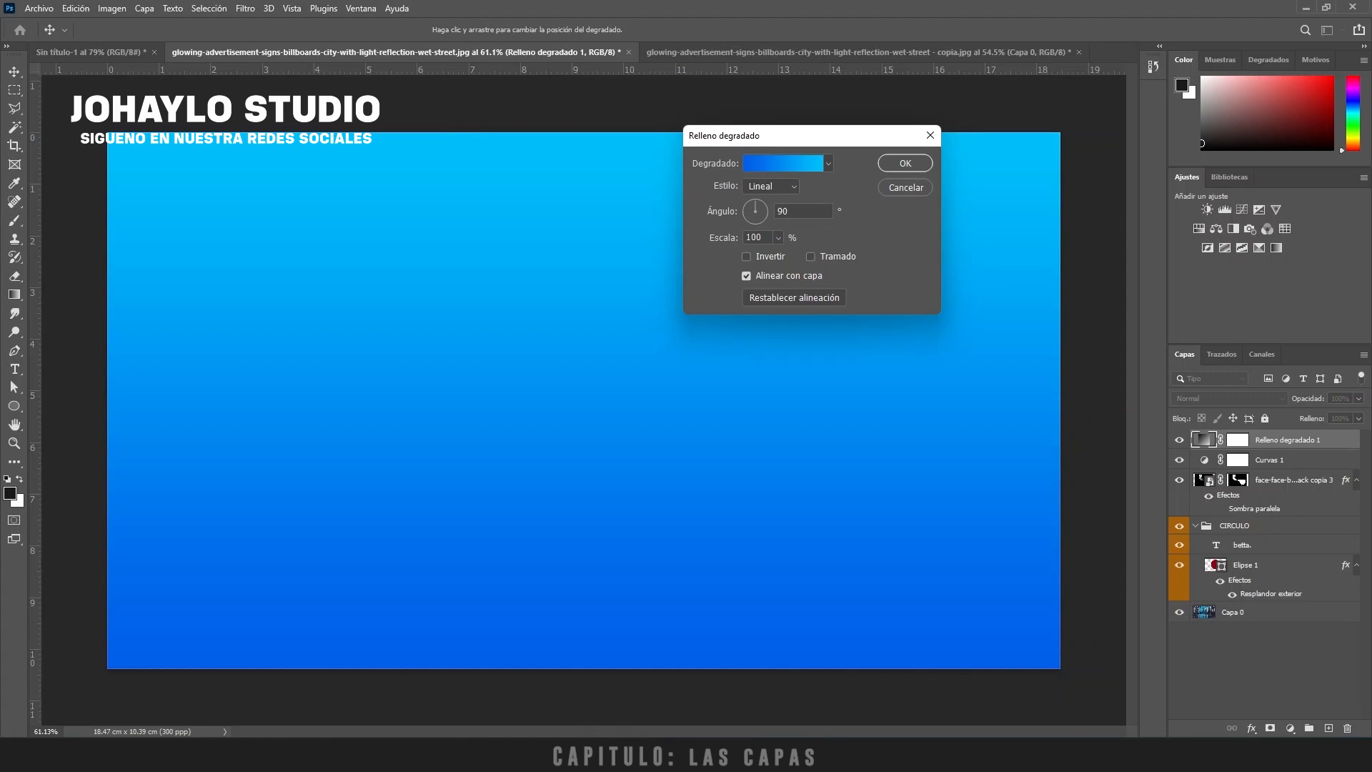
Step: Edit the fill's gradient and change its first color stop to red ea0101
{"action": "left_click", "coordinate": [767, 168]}
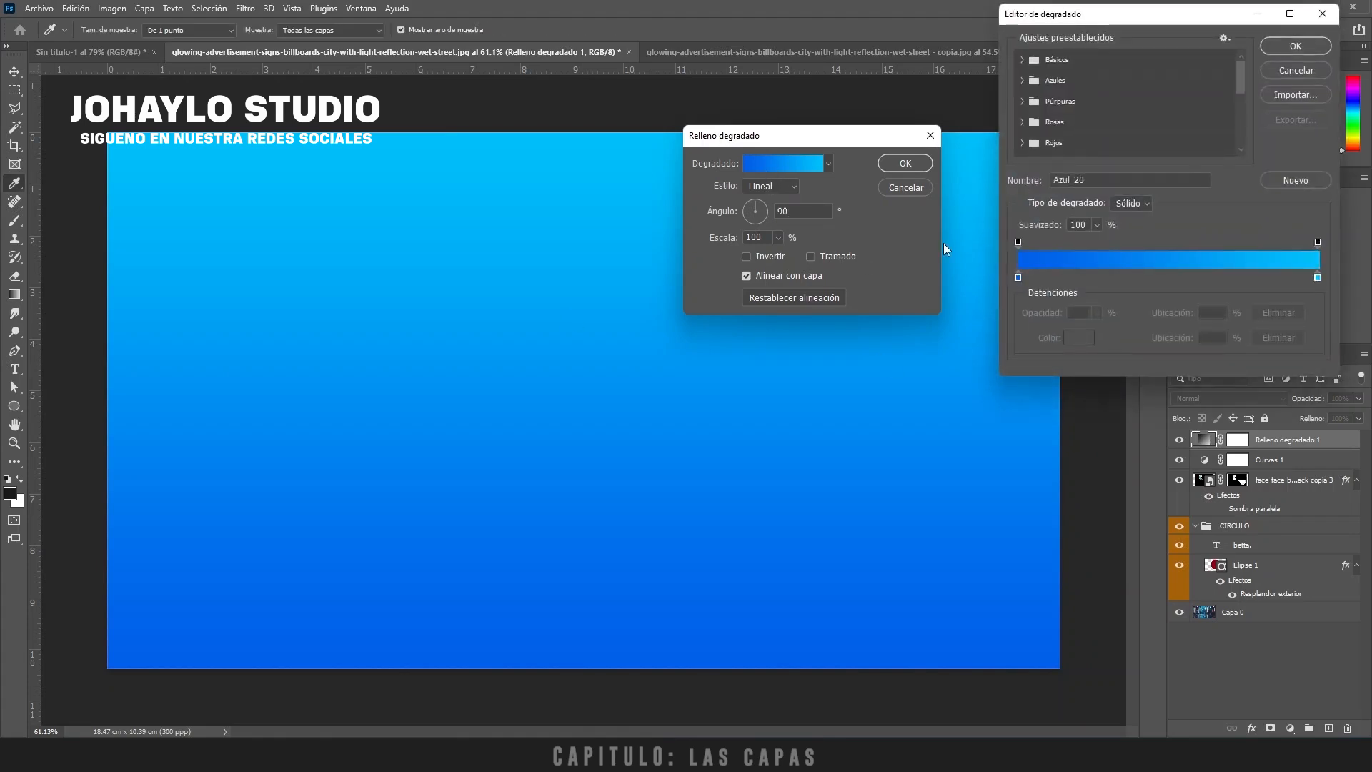
{"action": "double_click", "coordinate": [1018, 277]}
{"action": "left_click_drag", "start_coordinate": [575, 182], "coordinate": [575, 138]}
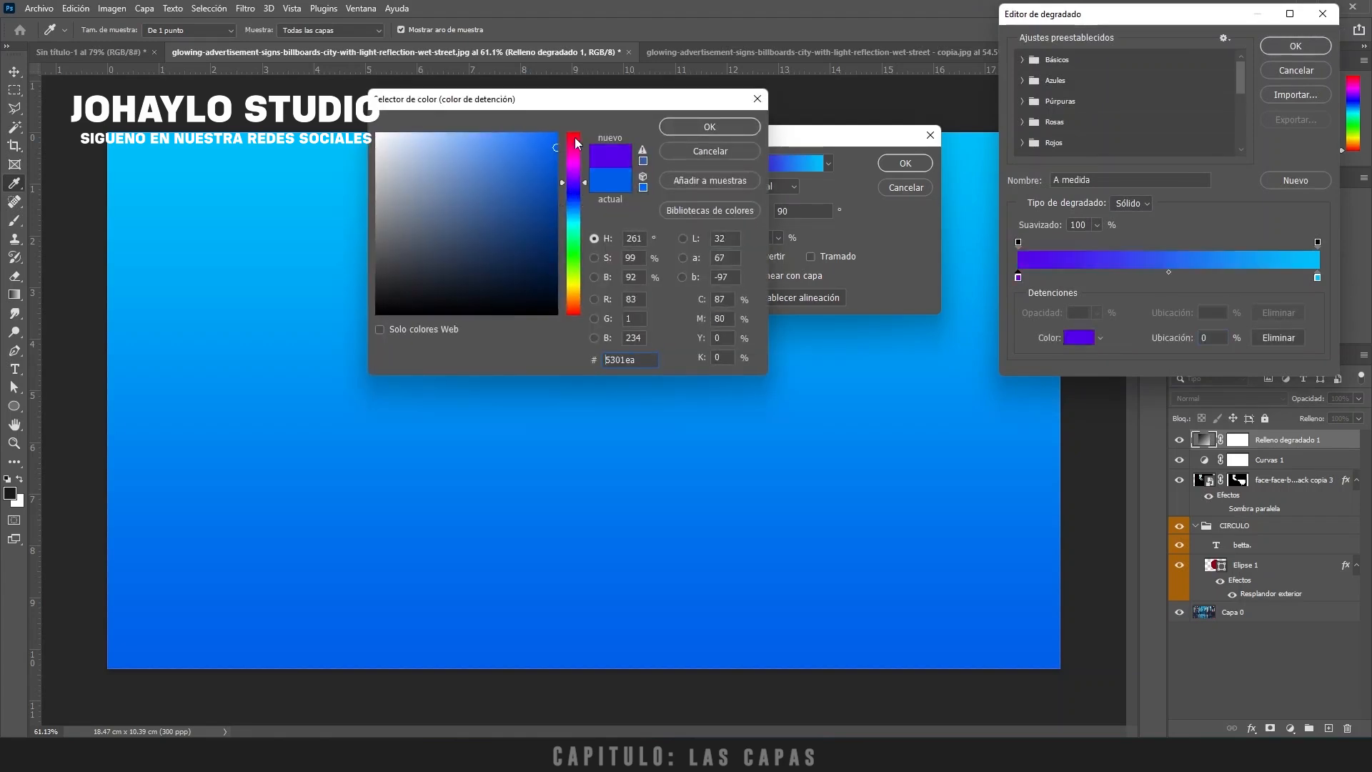
{"action": "left_click", "coordinate": [709, 126]}
Step: Add an orange ffa800 color stop at 43% in the gradient and accept the edited gradient
{"action": "left_click", "coordinate": [1146, 277]}
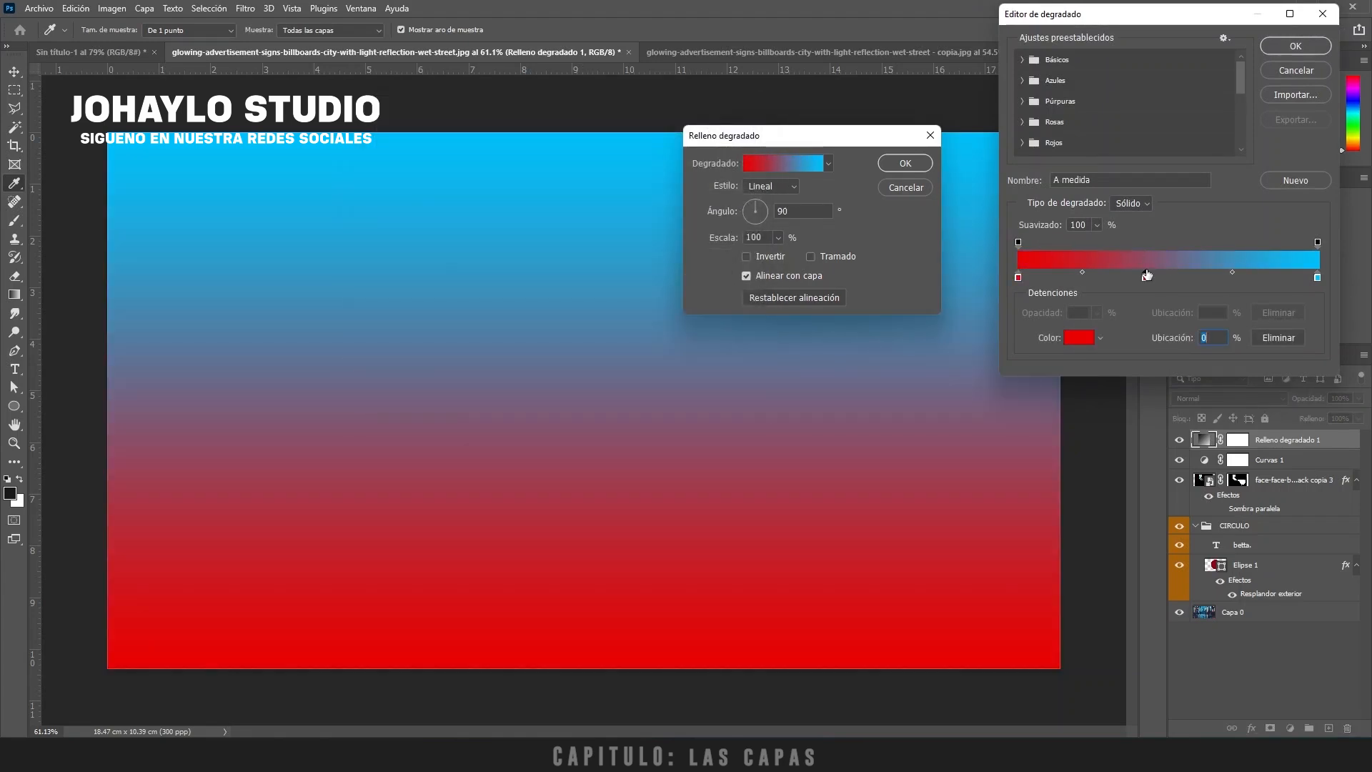
{"action": "left_click", "coordinate": [1079, 337]}
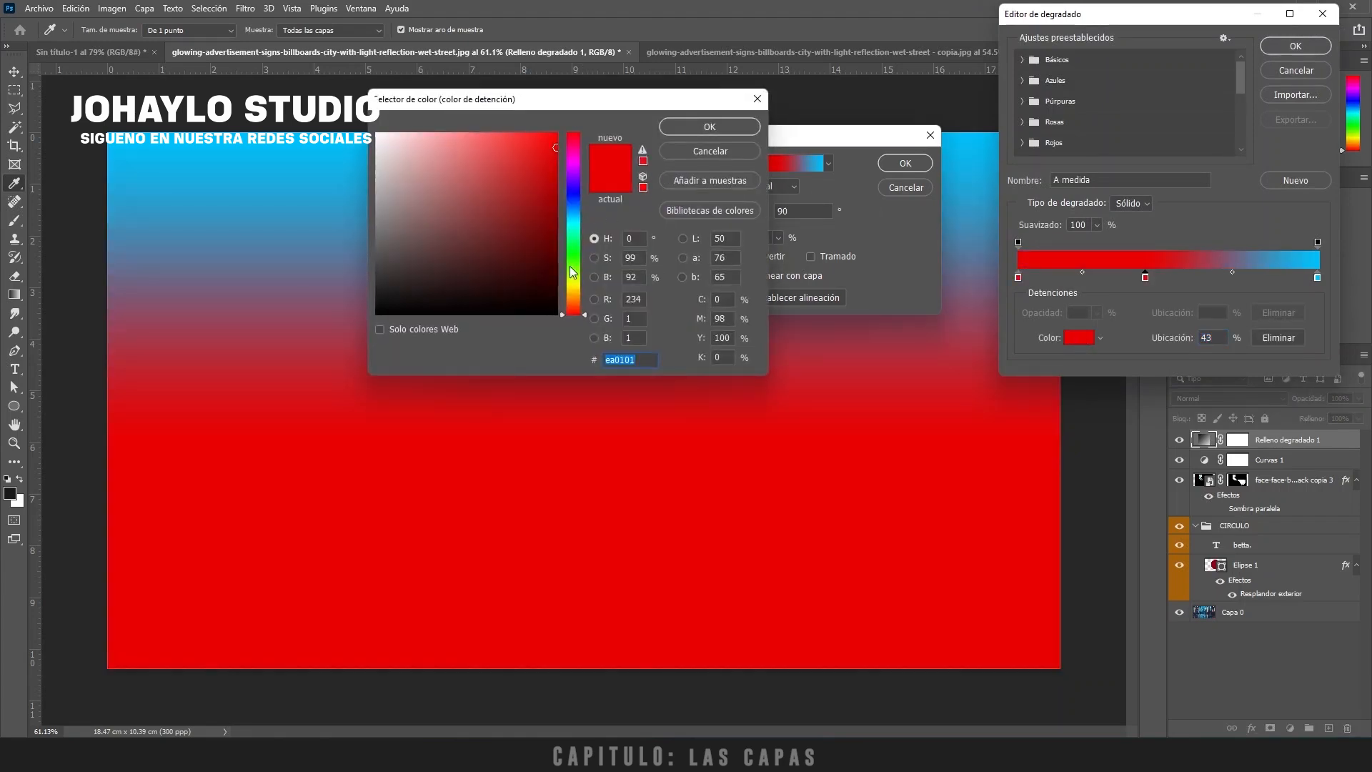
{"action": "type", "text": "ffa800"}
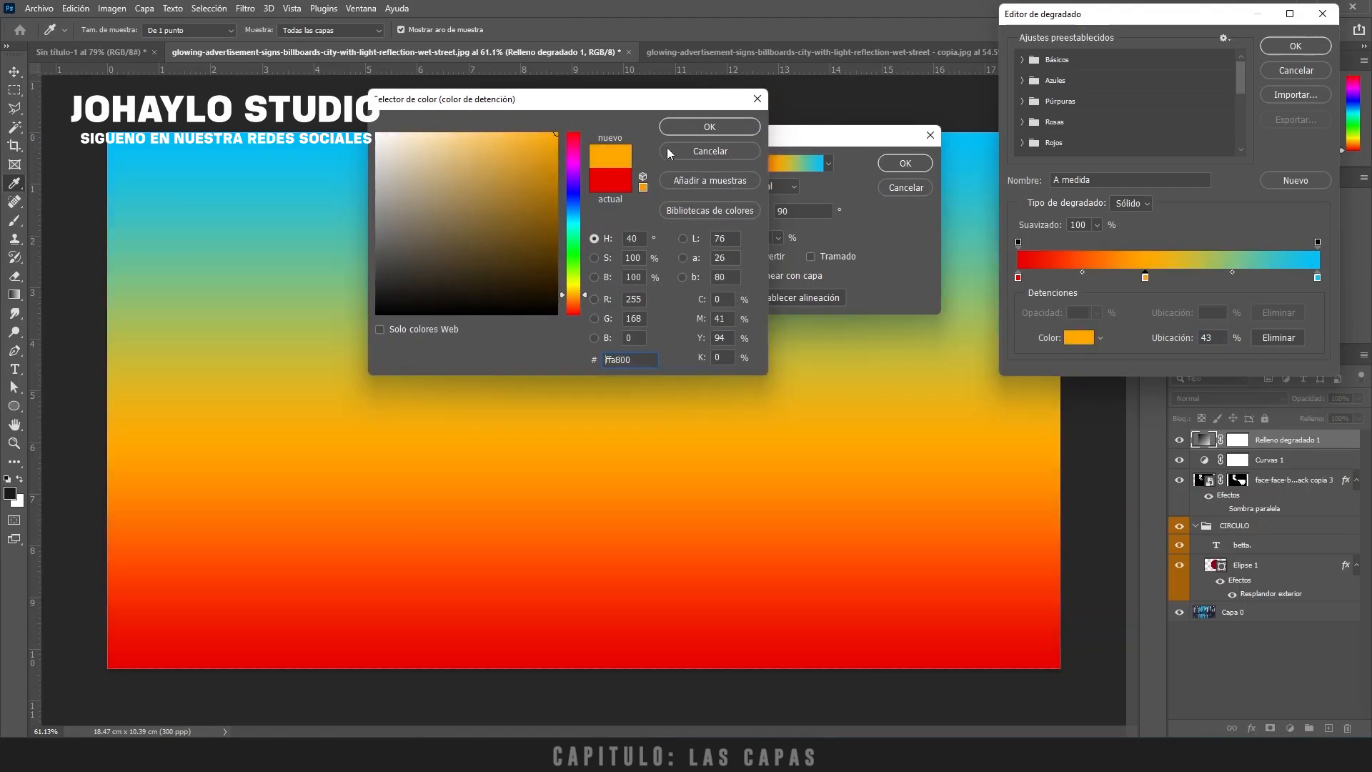
{"action": "left_click", "coordinate": [713, 128]}
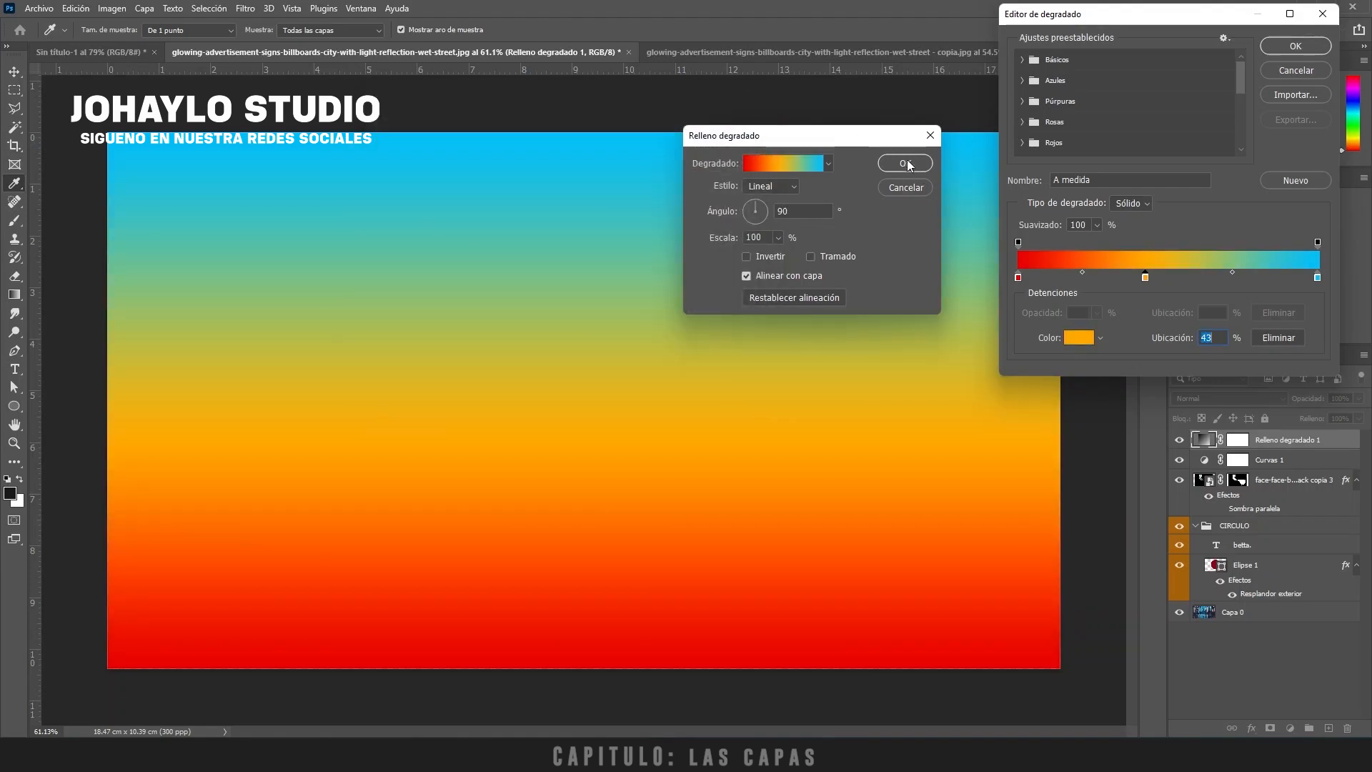
{"action": "left_click", "coordinate": [1299, 45]}
Step: Apply a dark blue preset from the Azules group to the gradient fill and set its style to Radial
{"action": "left_click", "coordinate": [828, 164]}
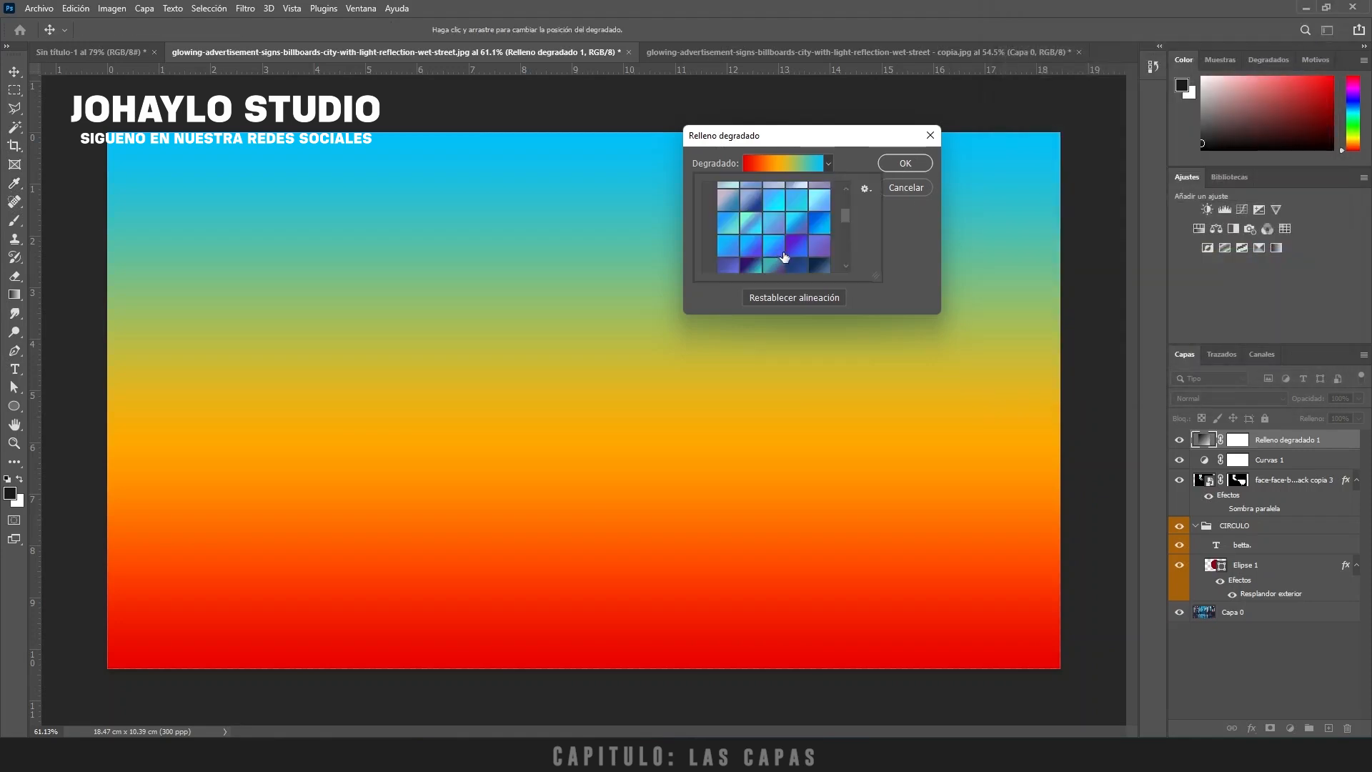
{"action": "left_click", "coordinate": [797, 235]}
{"action": "left_click", "coordinate": [893, 225]}
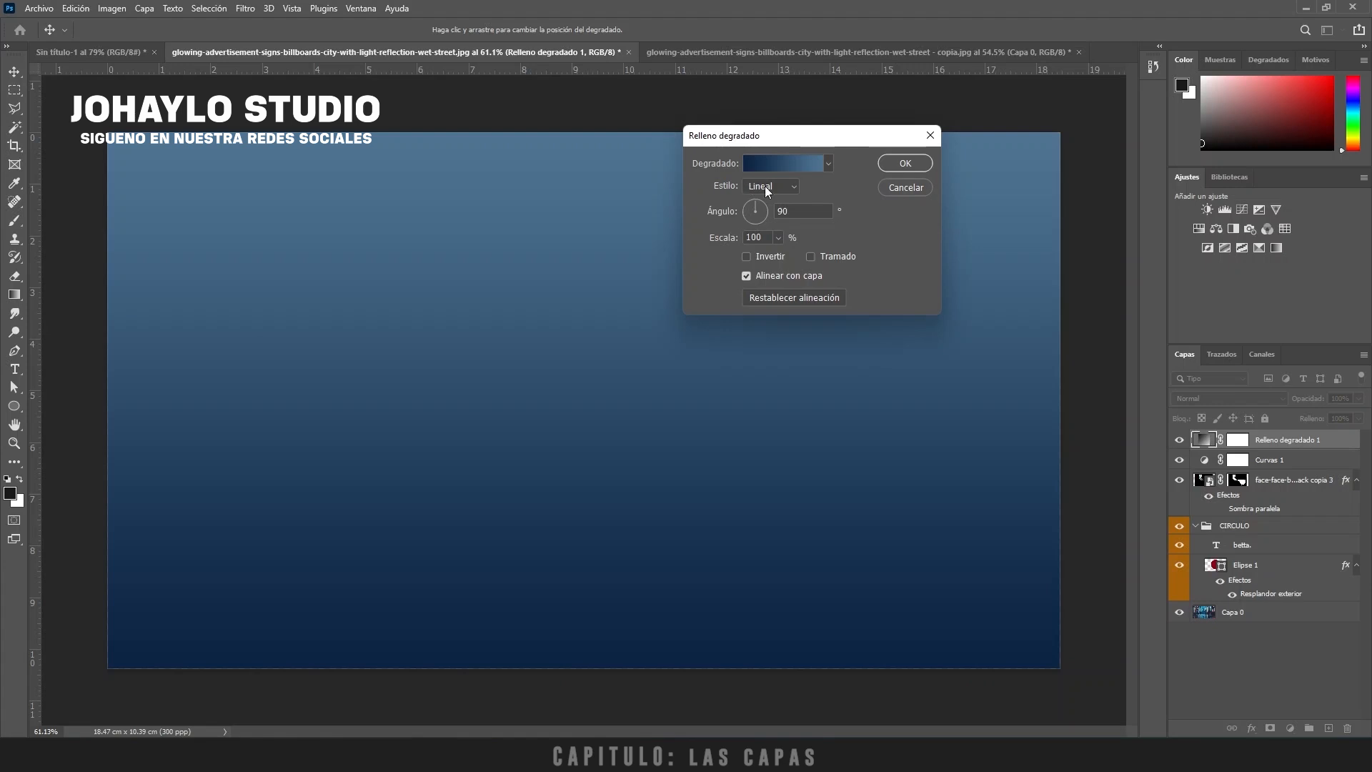
{"action": "left_click", "coordinate": [764, 186]}
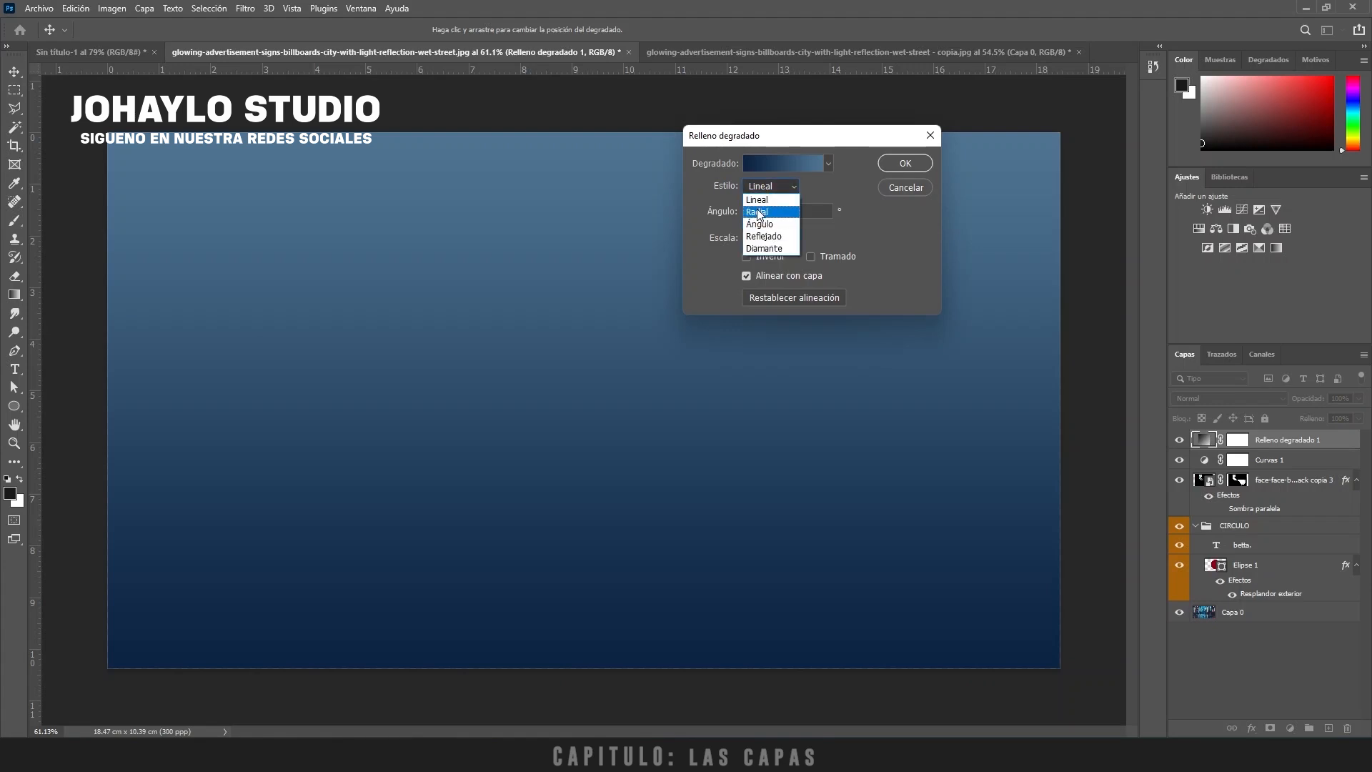
{"action": "left_click", "coordinate": [757, 212]}
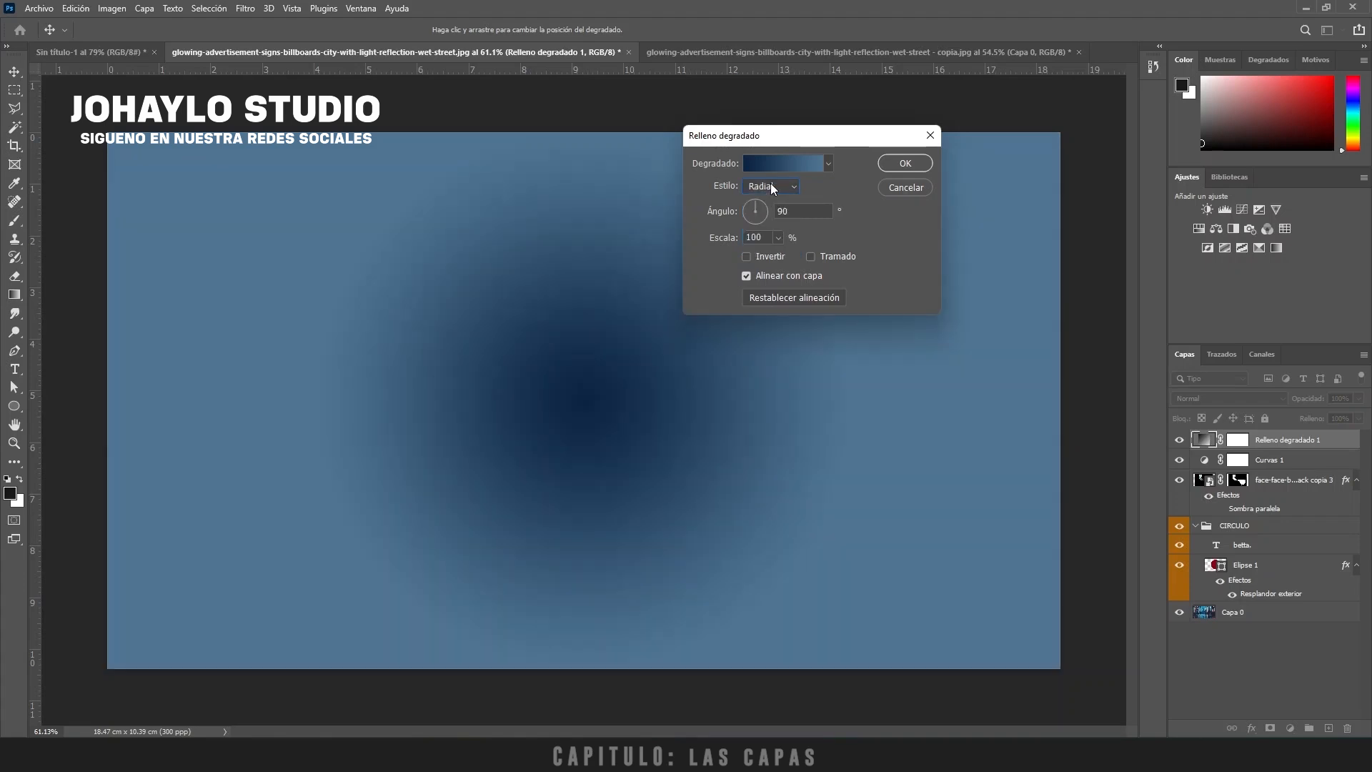
Step: Invert the radial gradient, turn off its alignment with the layer, and set its scale to 374%
{"action": "left_click", "coordinate": [765, 257]}
{"action": "left_click", "coordinate": [764, 257]}
{"action": "left_click", "coordinate": [764, 258]}
{"action": "left_click", "coordinate": [765, 257]}
{"action": "left_click", "coordinate": [779, 255]}
Step: Try the Ángulo style on the gradient fill and switch it to Reflejado
{"action": "left_click", "coordinate": [771, 185]}
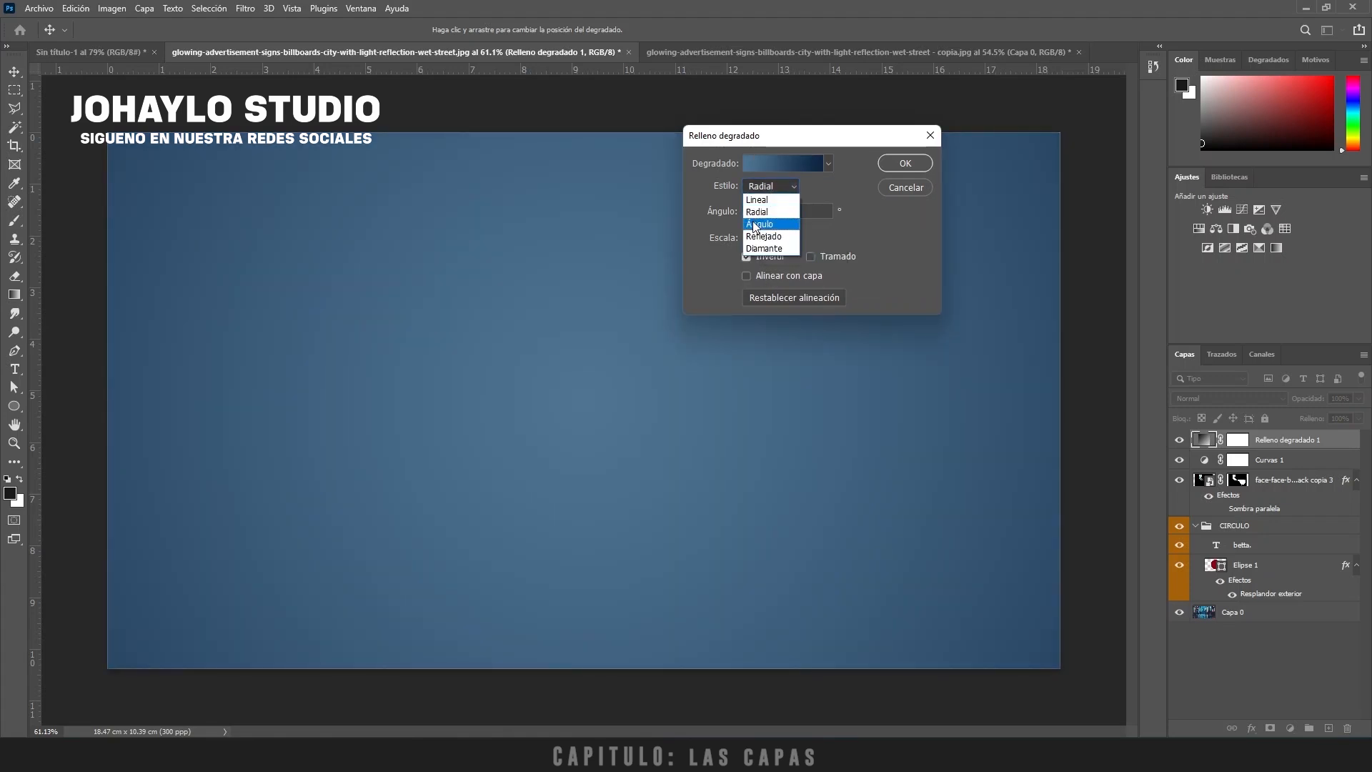
{"action": "left_click", "coordinate": [754, 224]}
{"action": "left_click", "coordinate": [760, 186]}
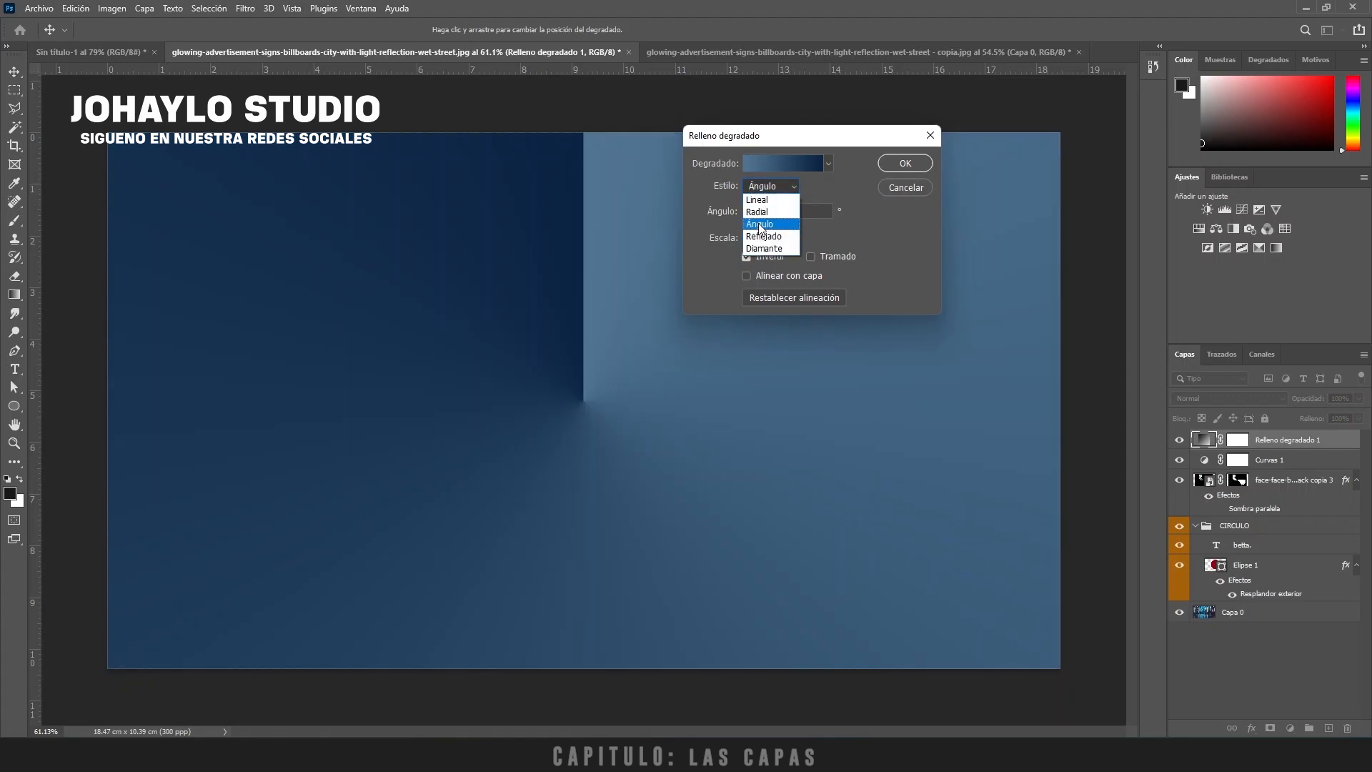
{"action": "left_click", "coordinate": [755, 237]}
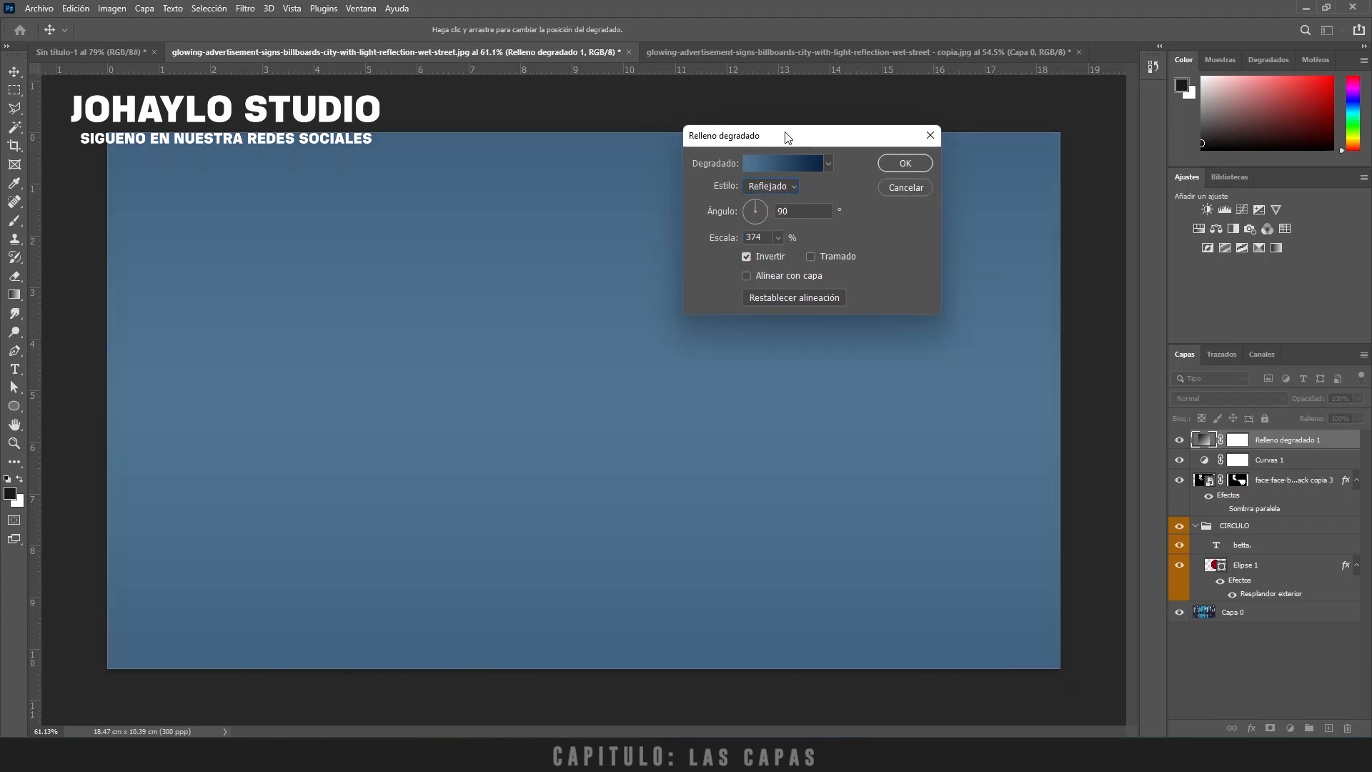
Step: Try the Diamante style on the gradient fill and switch it back to Radial, keeping Invertir enabled
{"action": "left_click_drag", "start_coordinate": [784, 136], "coordinate": [1219, 257]}
{"action": "left_click", "coordinate": [365, 201]}
{"action": "left_click", "coordinate": [358, 261]}
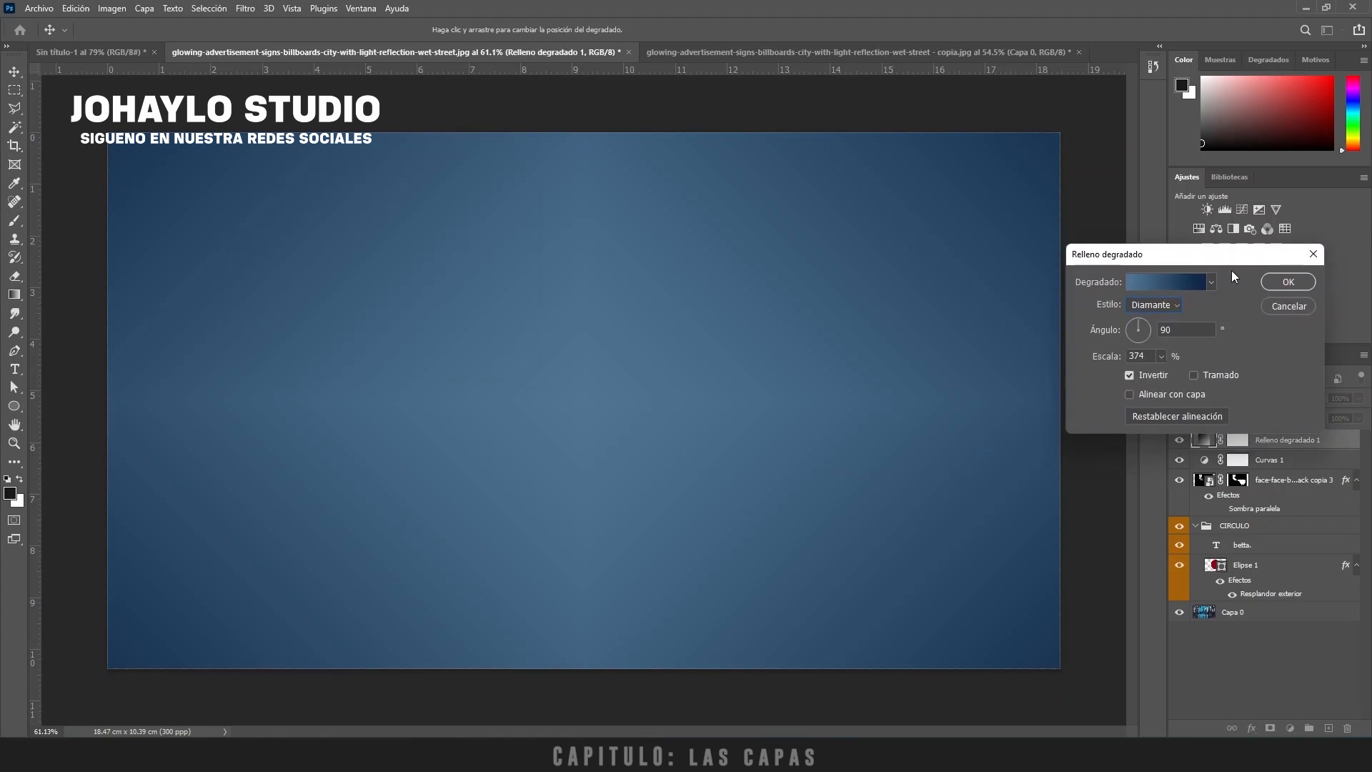
{"action": "left_click", "coordinate": [1155, 304]}
{"action": "left_click", "coordinate": [1146, 328]}
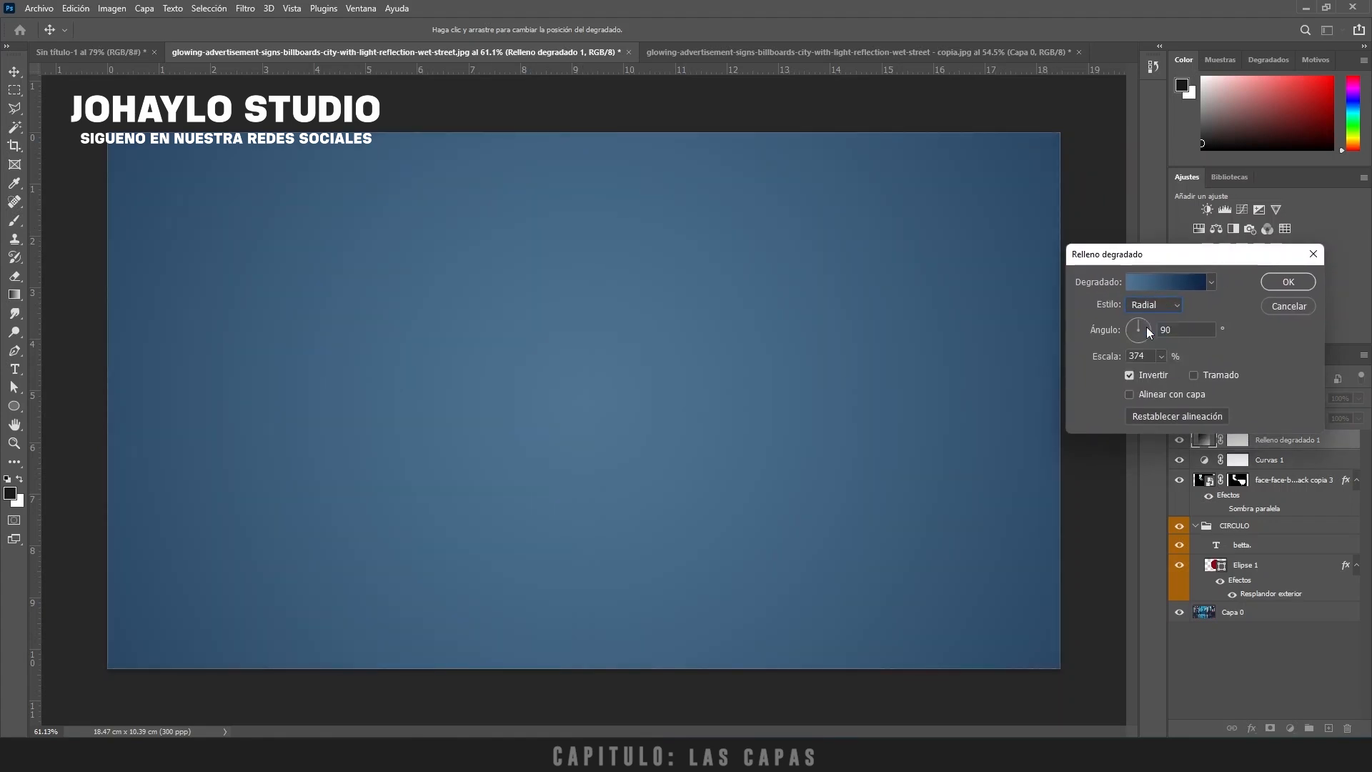
{"action": "left_click", "coordinate": [1161, 375]}
{"action": "left_click", "coordinate": [1160, 376]}
Step: Edit the gradient by moving its dark blue color stop to 68%, and accept the gradient and the gradient fill
{"action": "left_click", "coordinate": [1164, 279]}
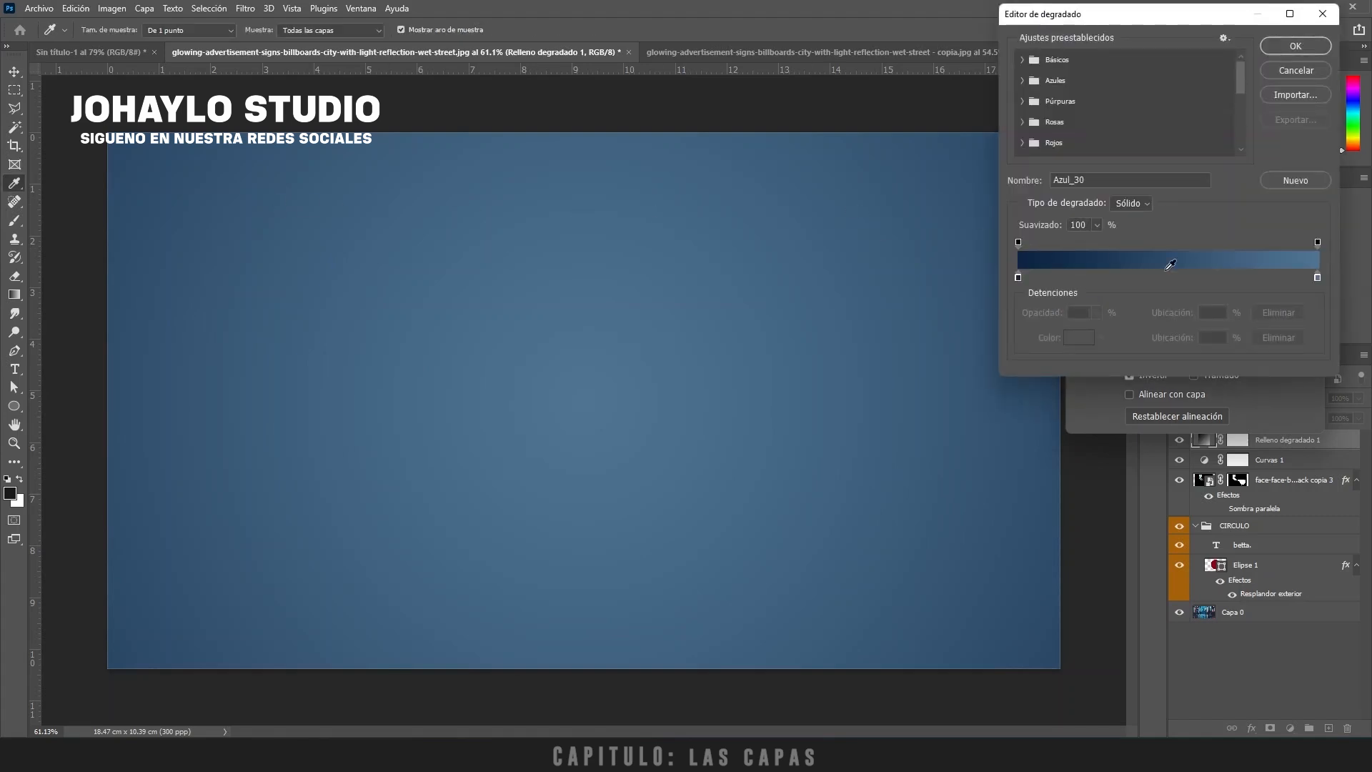
{"action": "left_click_drag", "start_coordinate": [1020, 278], "coordinate": [1222, 278]}
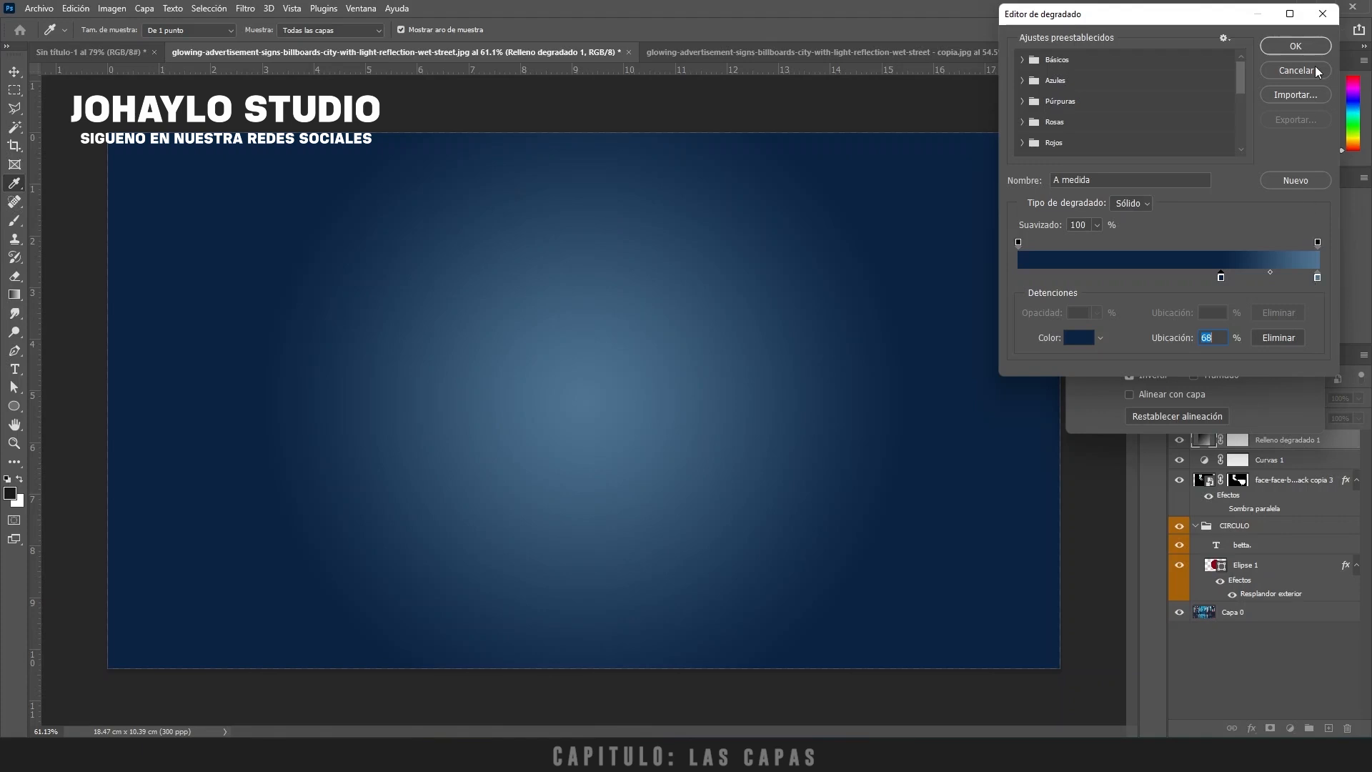
{"action": "left_click", "coordinate": [1295, 47]}
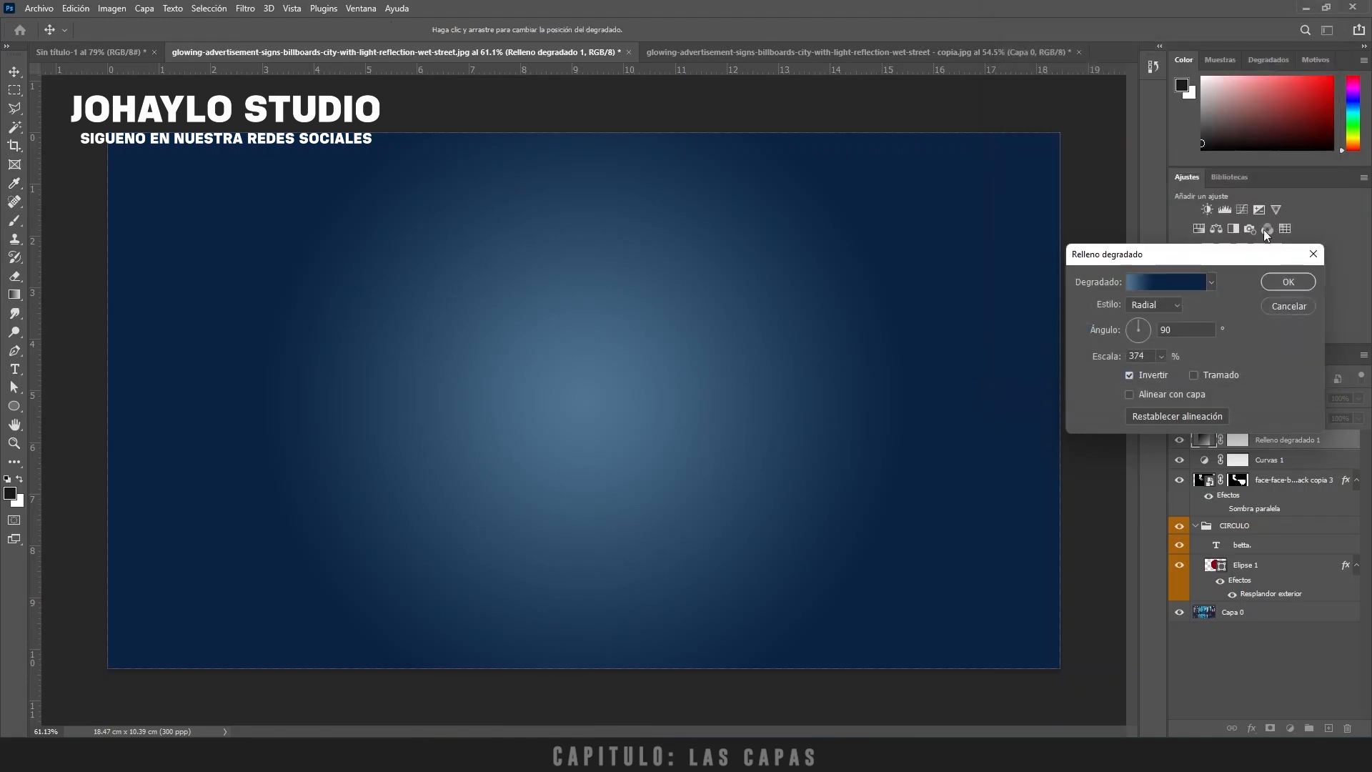
{"action": "left_click", "coordinate": [1279, 283]}
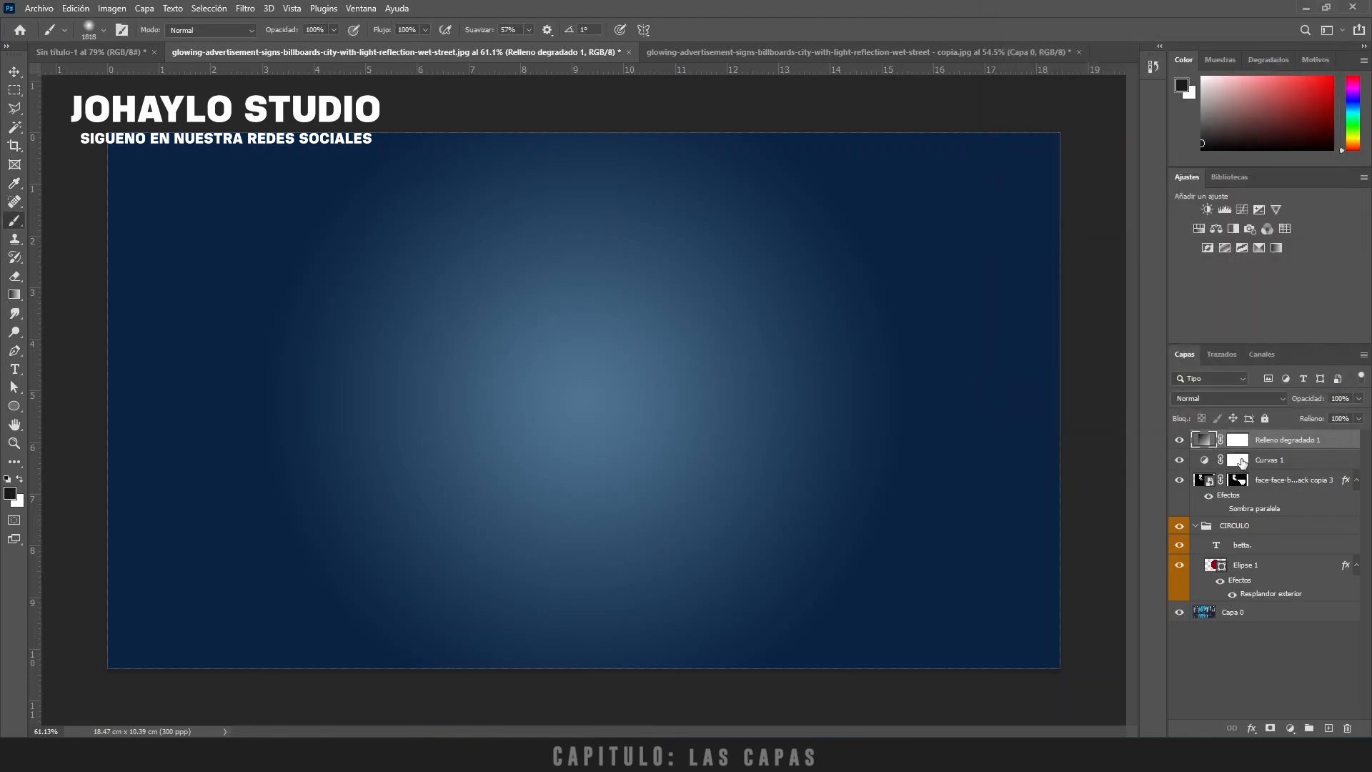
Step: Set the gradient fill layer's blend mode to Multiplicar and its fill to 73%
{"action": "left_click", "coordinate": [1223, 400]}
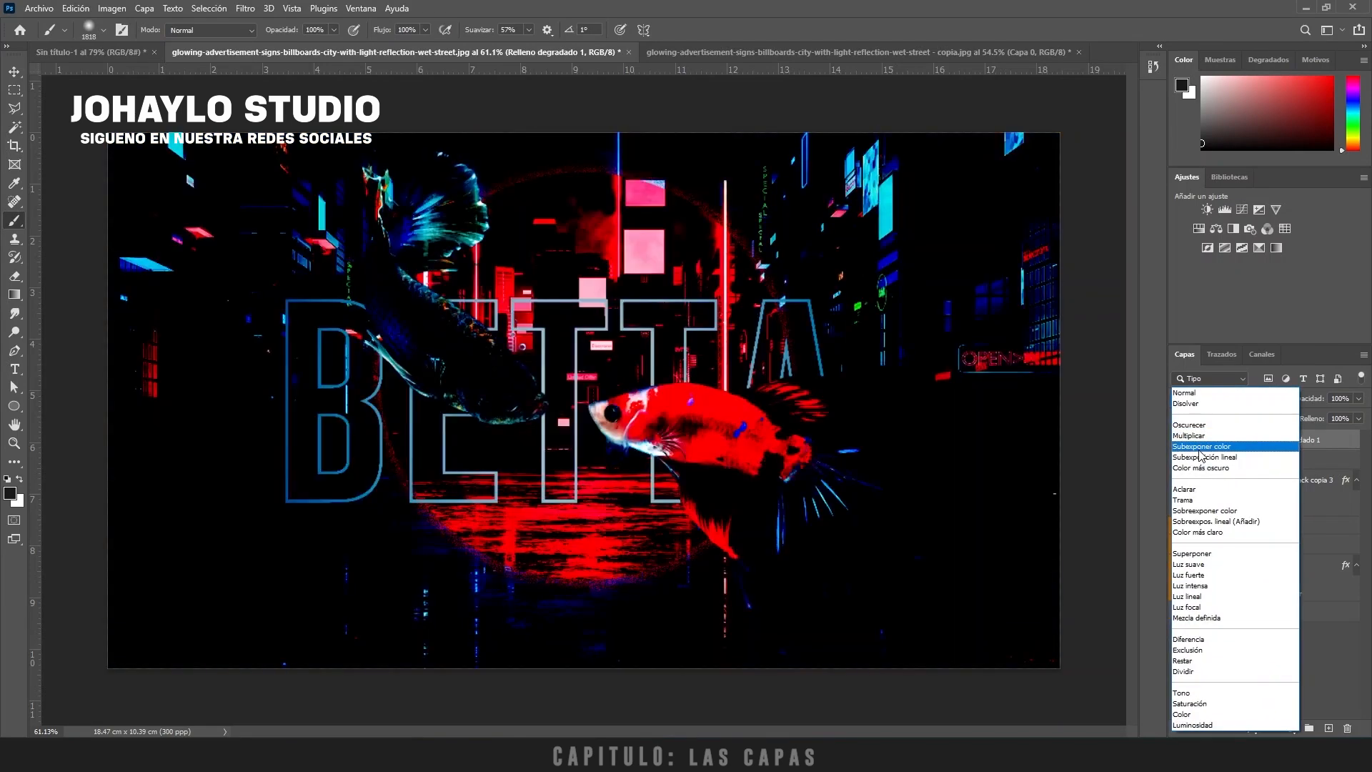
{"action": "left_click", "coordinate": [1203, 436]}
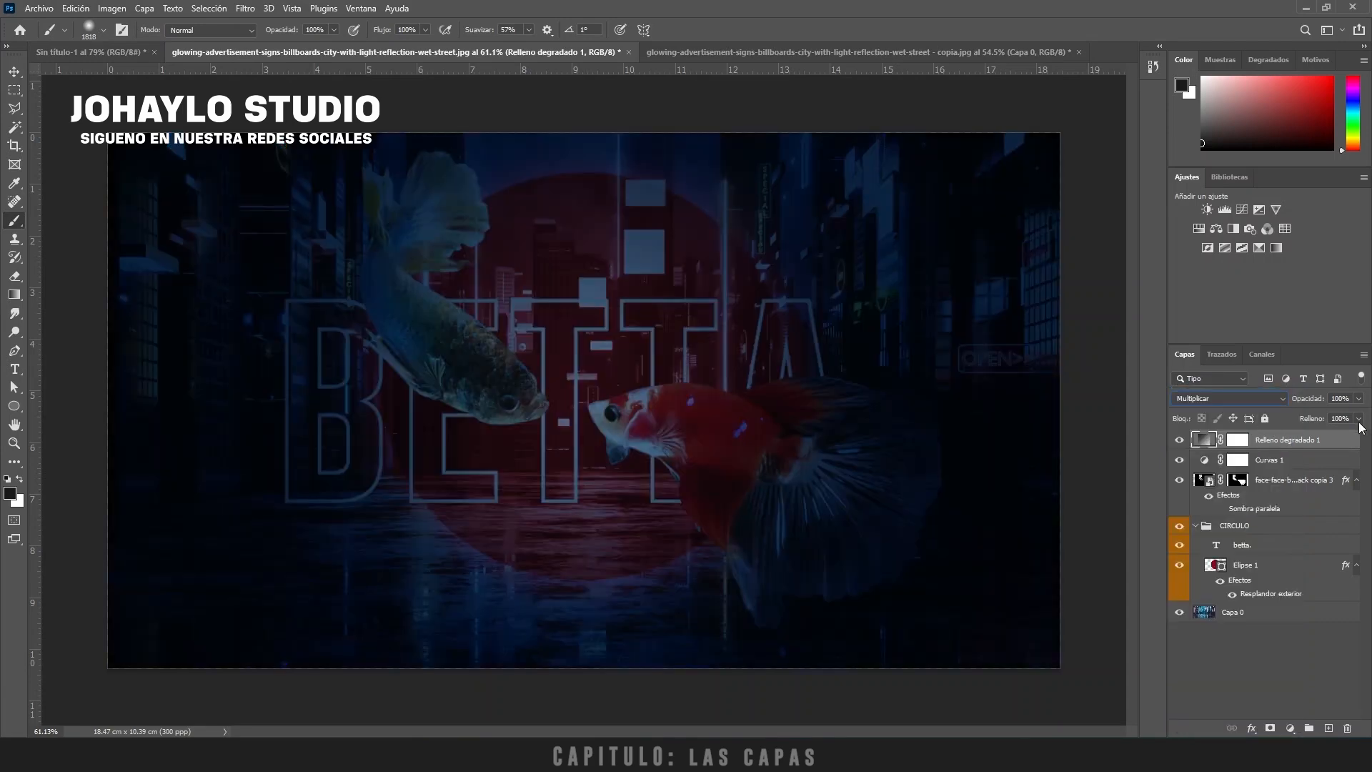
{"action": "left_click_drag", "start_coordinate": [1316, 435], "coordinate": [1342, 436]}
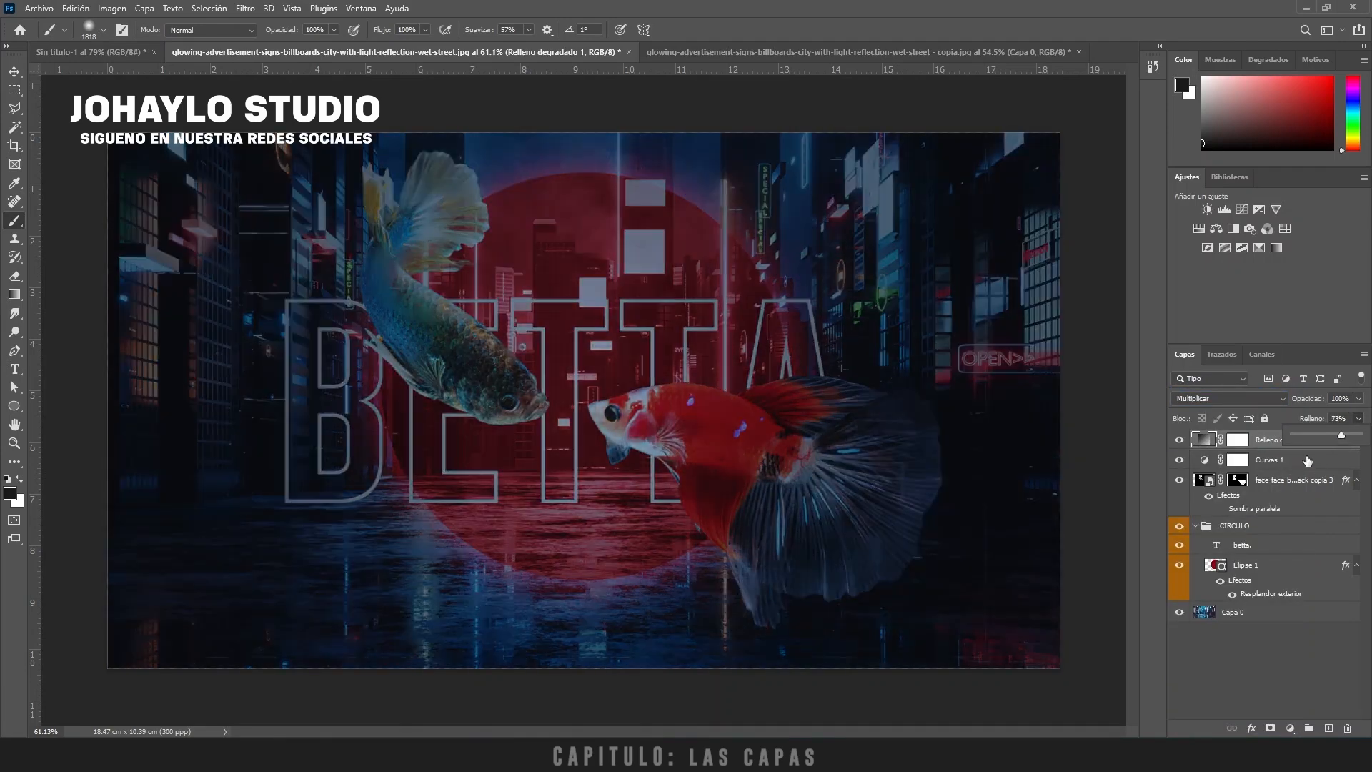
Step: Delete the gradient fill layer above the Curvas 1 adjustment
{"action": "left_click", "coordinate": [1256, 441]}
{"action": "key", "text": "Delete"}
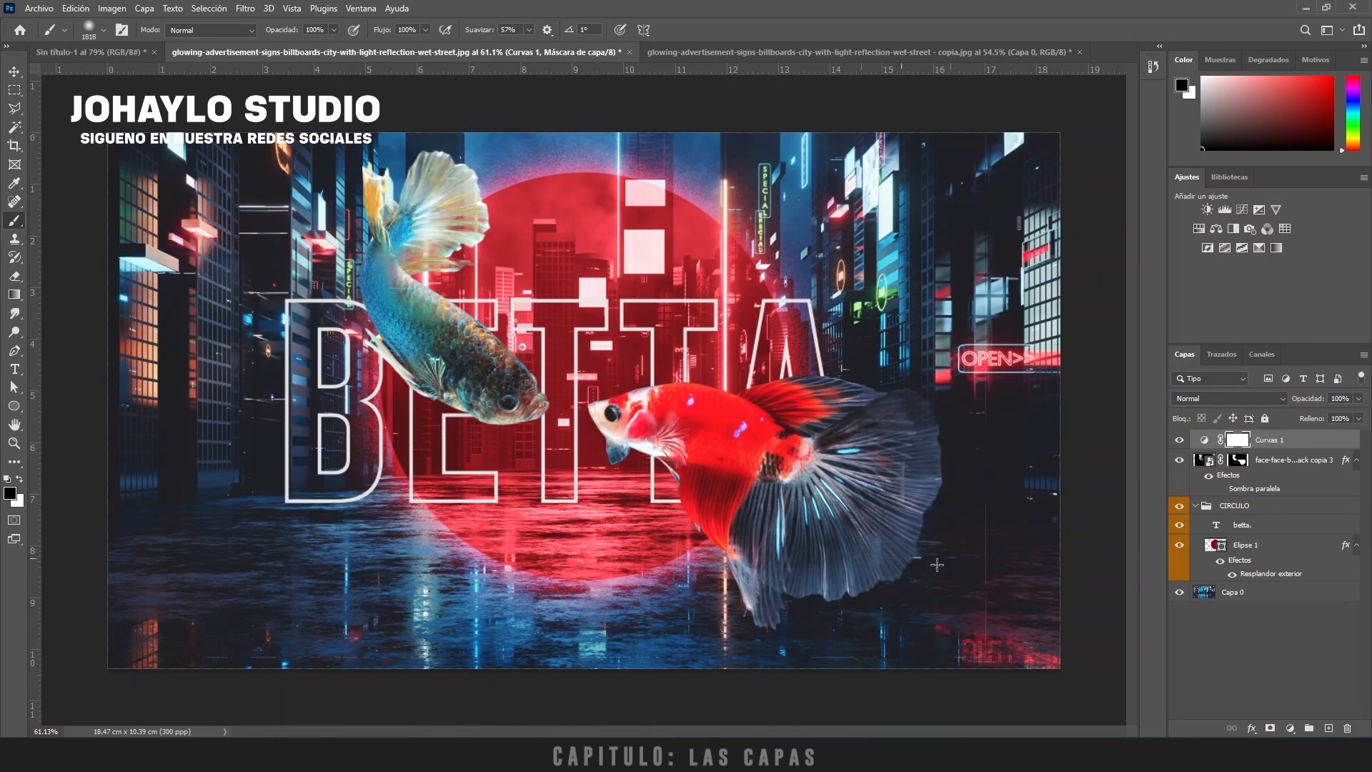
Step: Place the film-texture-overlay image directly above the copia 3 fish layer
{"action": "left_click", "coordinate": [1243, 598]}
{"action": "left_click", "coordinate": [1208, 461]}
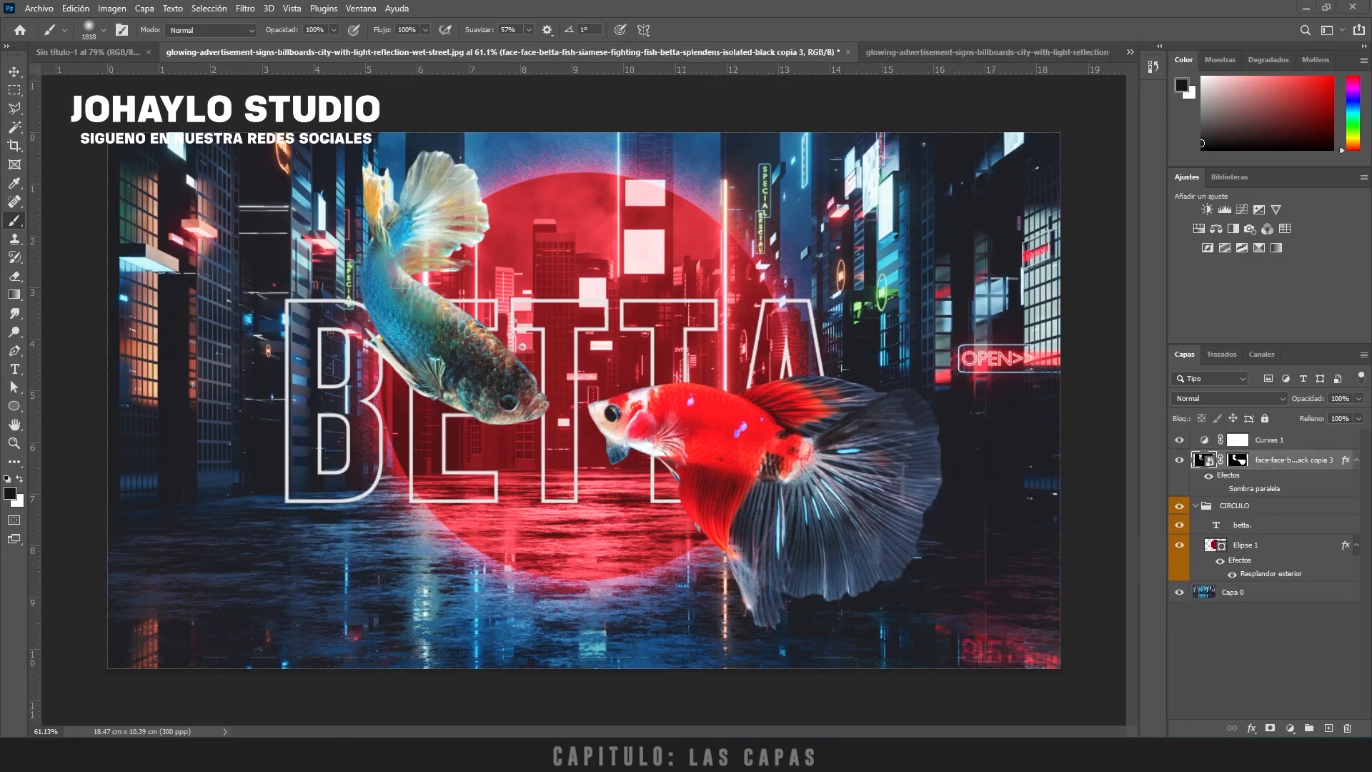
{"action": "left_click_drag", "start_coordinate": [525, 380], "coordinate": [531, 380]}
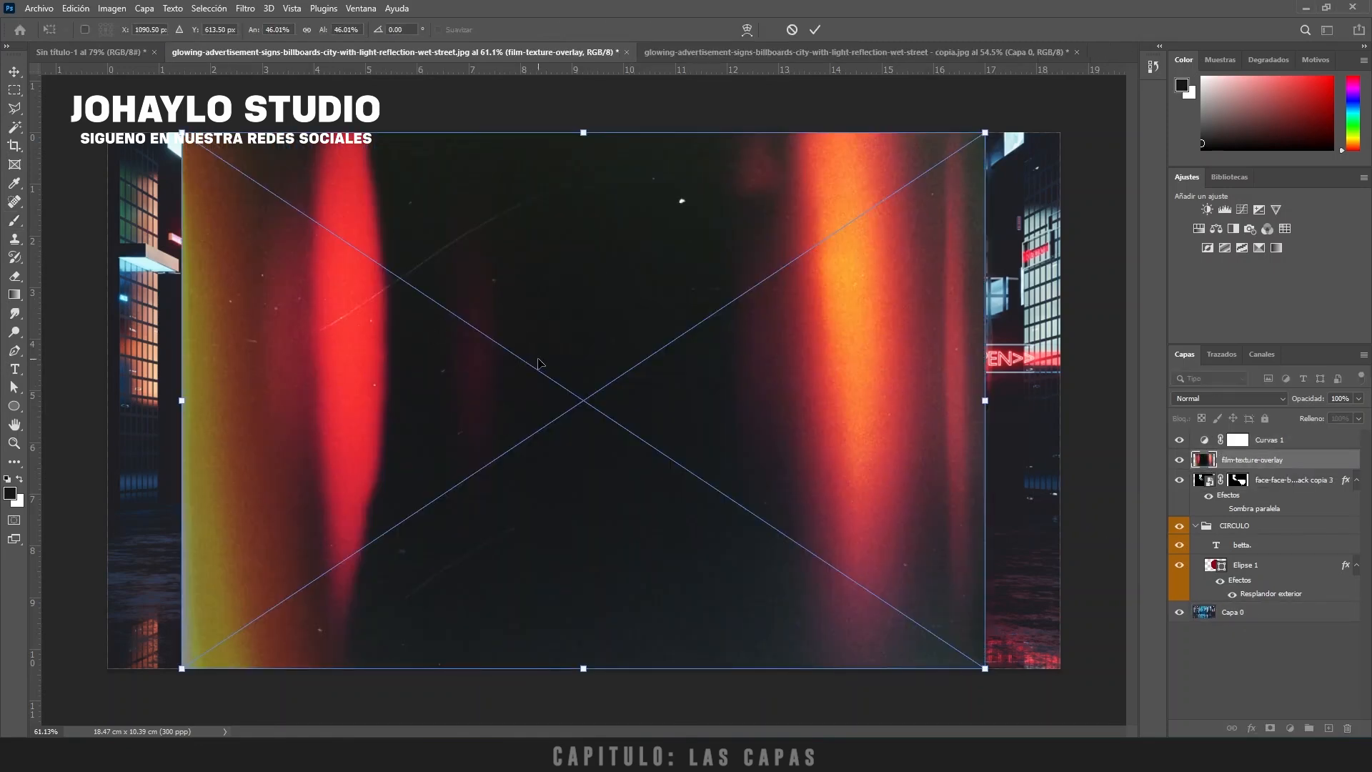
{"action": "key", "text": "Return"}
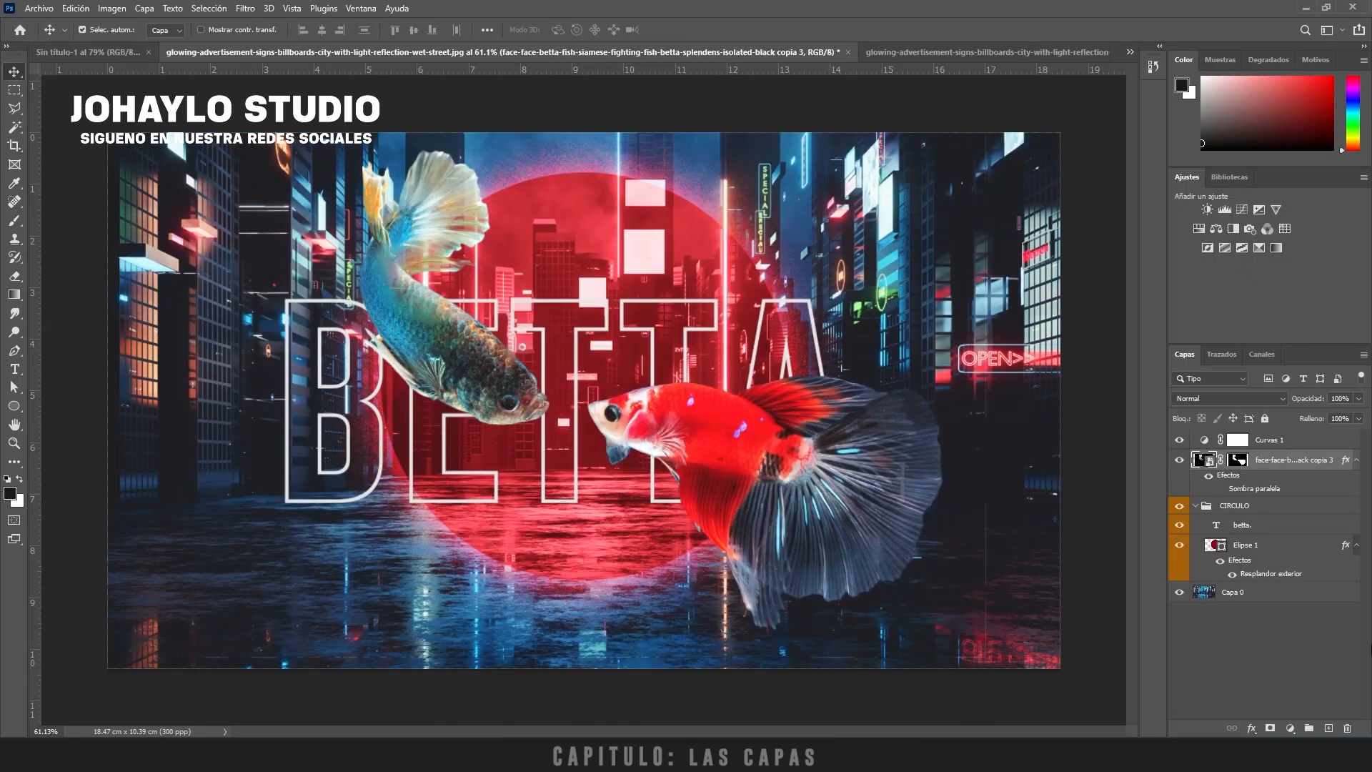
Step: Try the Brush tool on a new empty layer above the fish layer, and undo the new layer
{"action": "left_click", "coordinate": [1328, 728]}
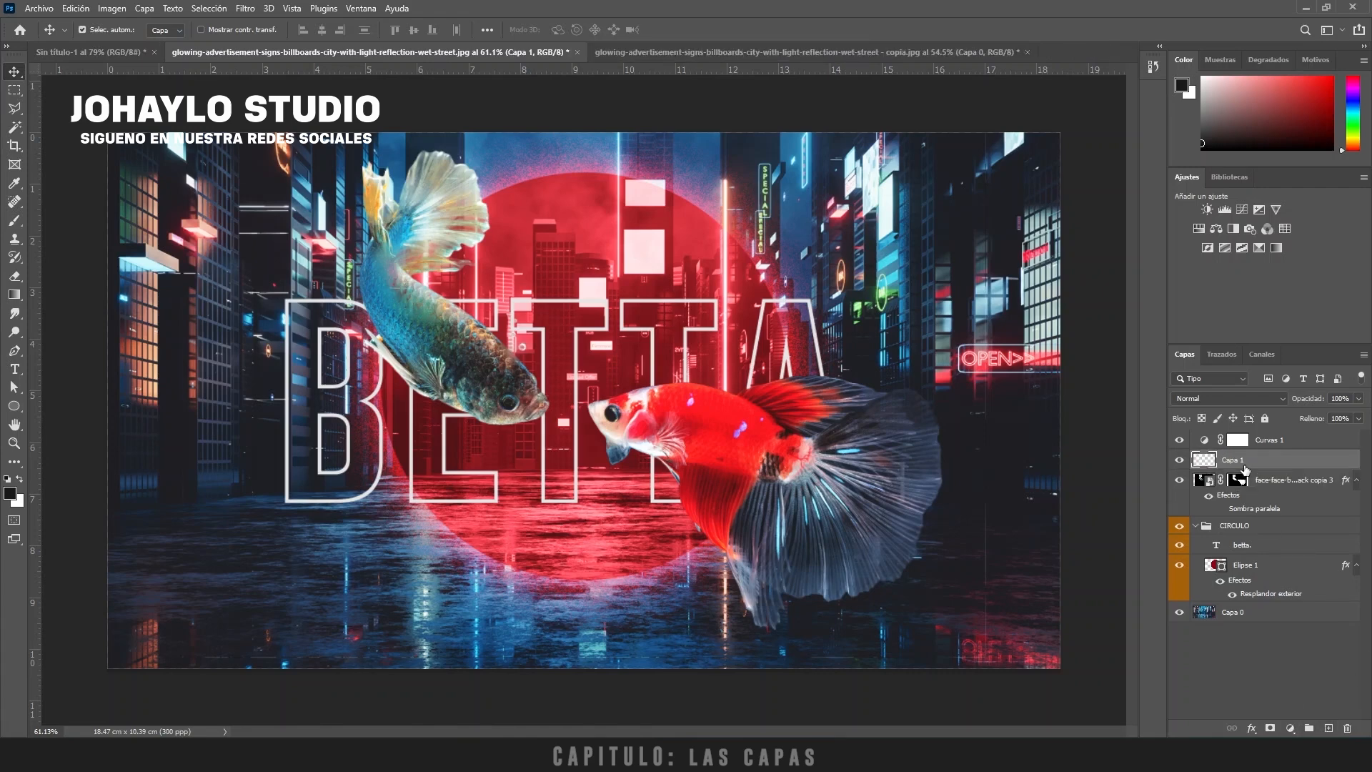
{"action": "left_click", "coordinate": [15, 220]}
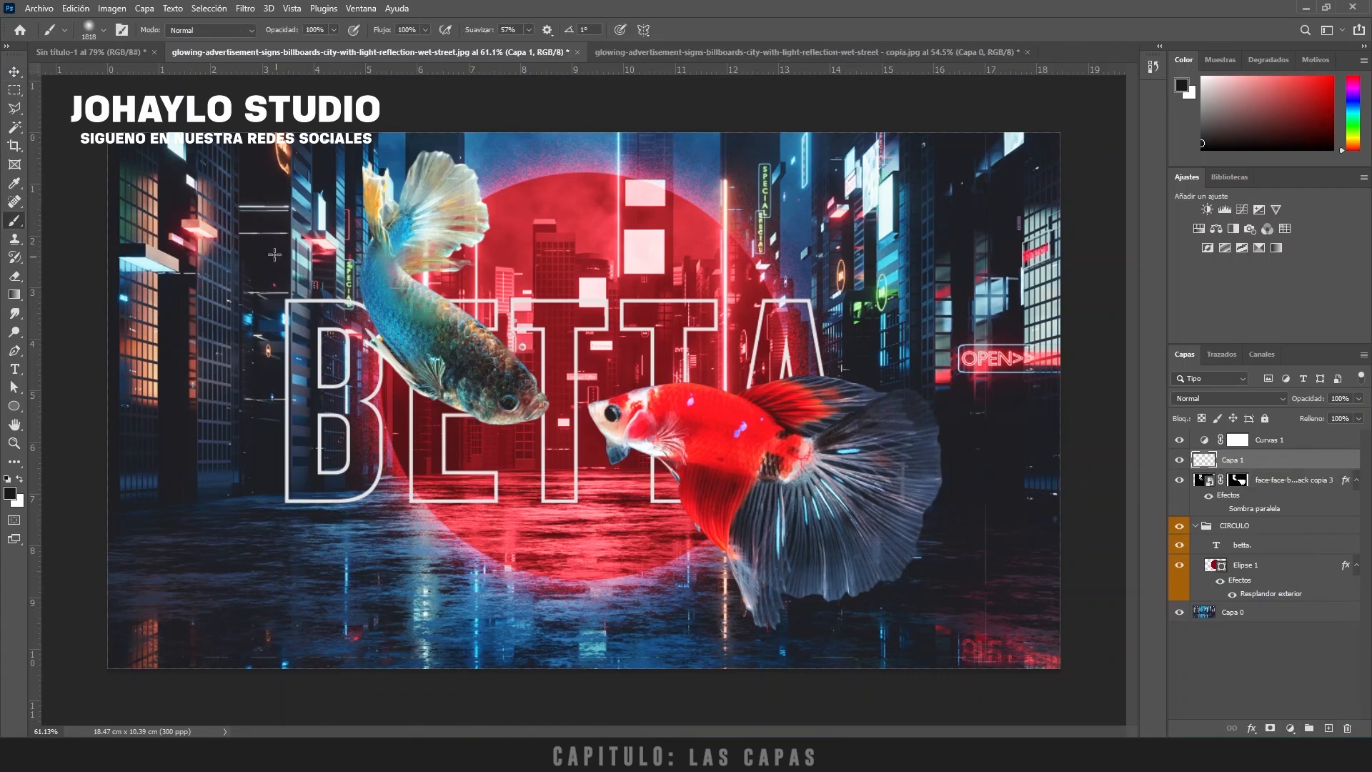
{"action": "left_click", "coordinate": [368, 242]}
{"action": "key", "text": "ctrl+z"}
{"action": "key", "text": "ctrl+z"}
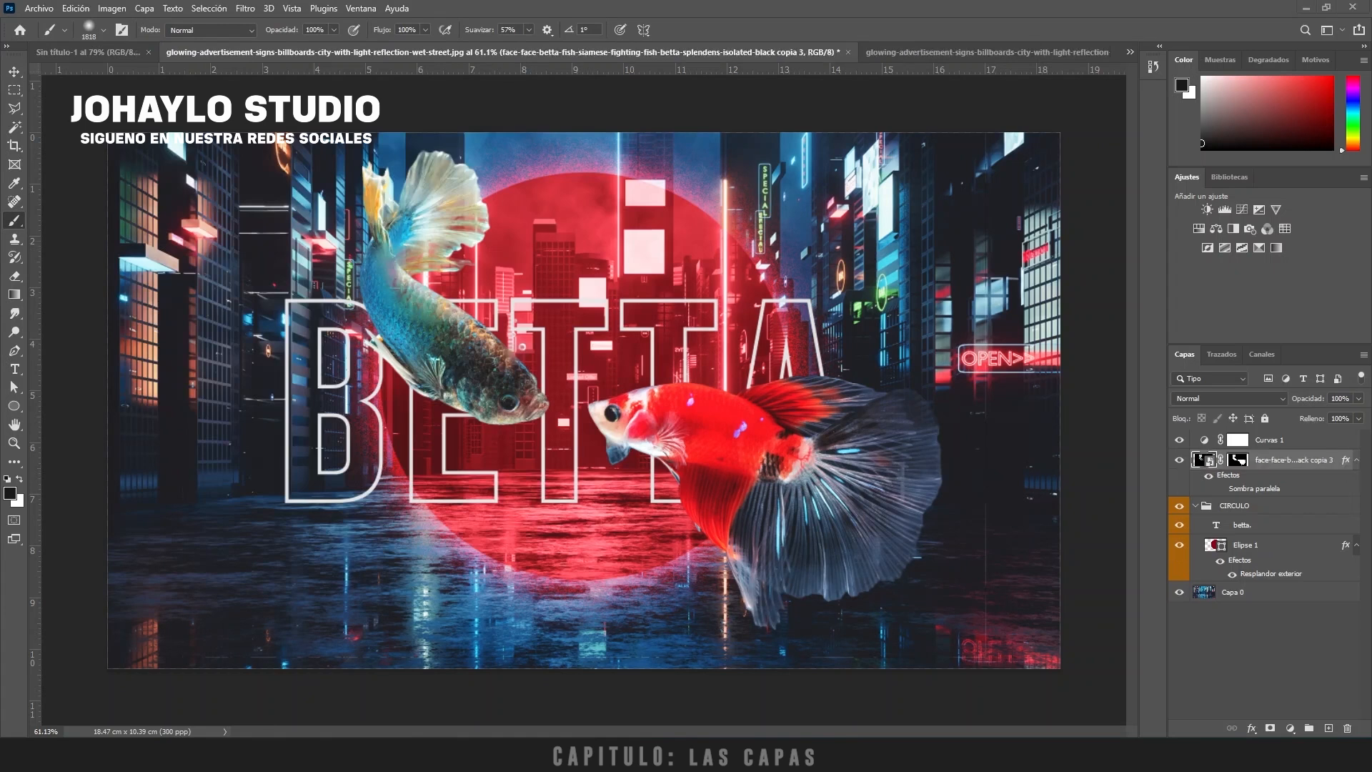
Step: Activate the Ellipse tool and delete the Elipse 1 shape and the betta text from the CIRCULO group
{"action": "left_click", "coordinate": [15, 407]}
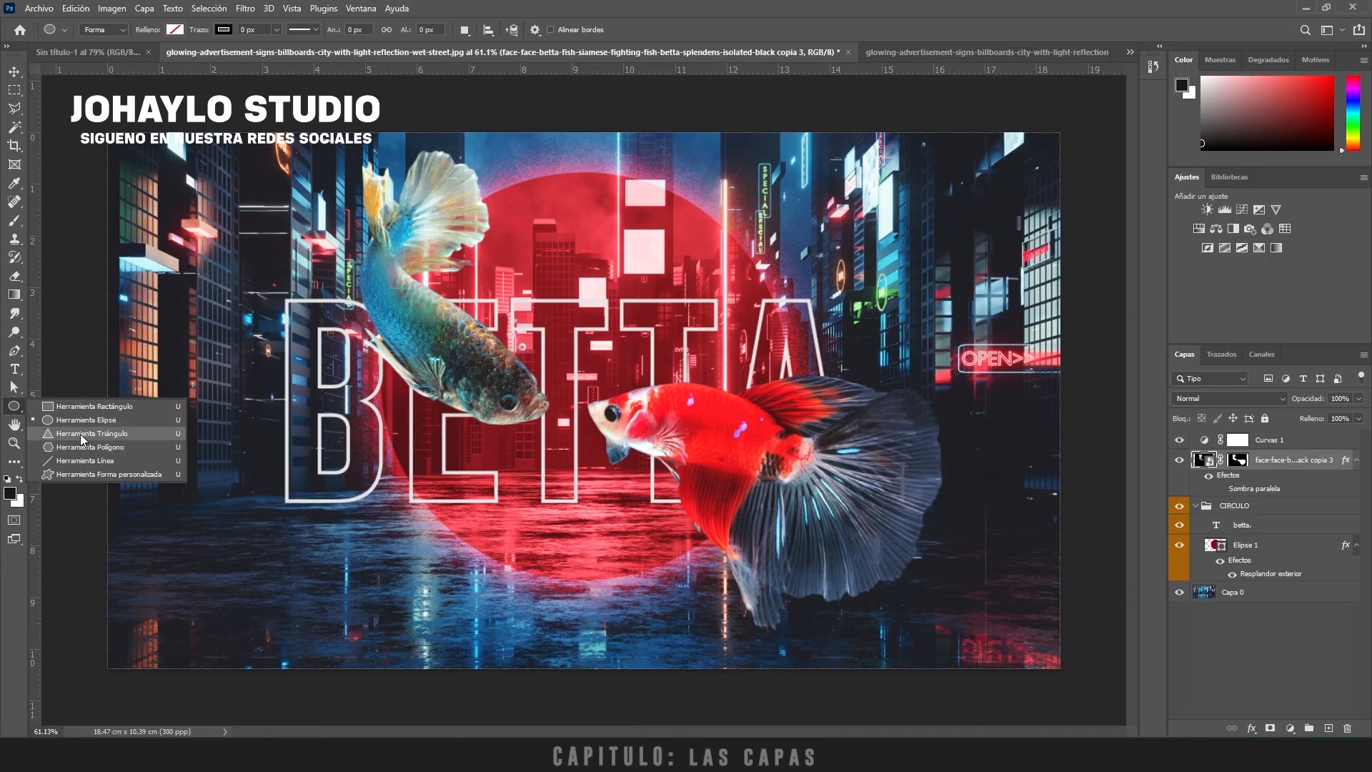
{"action": "left_click", "coordinate": [80, 421]}
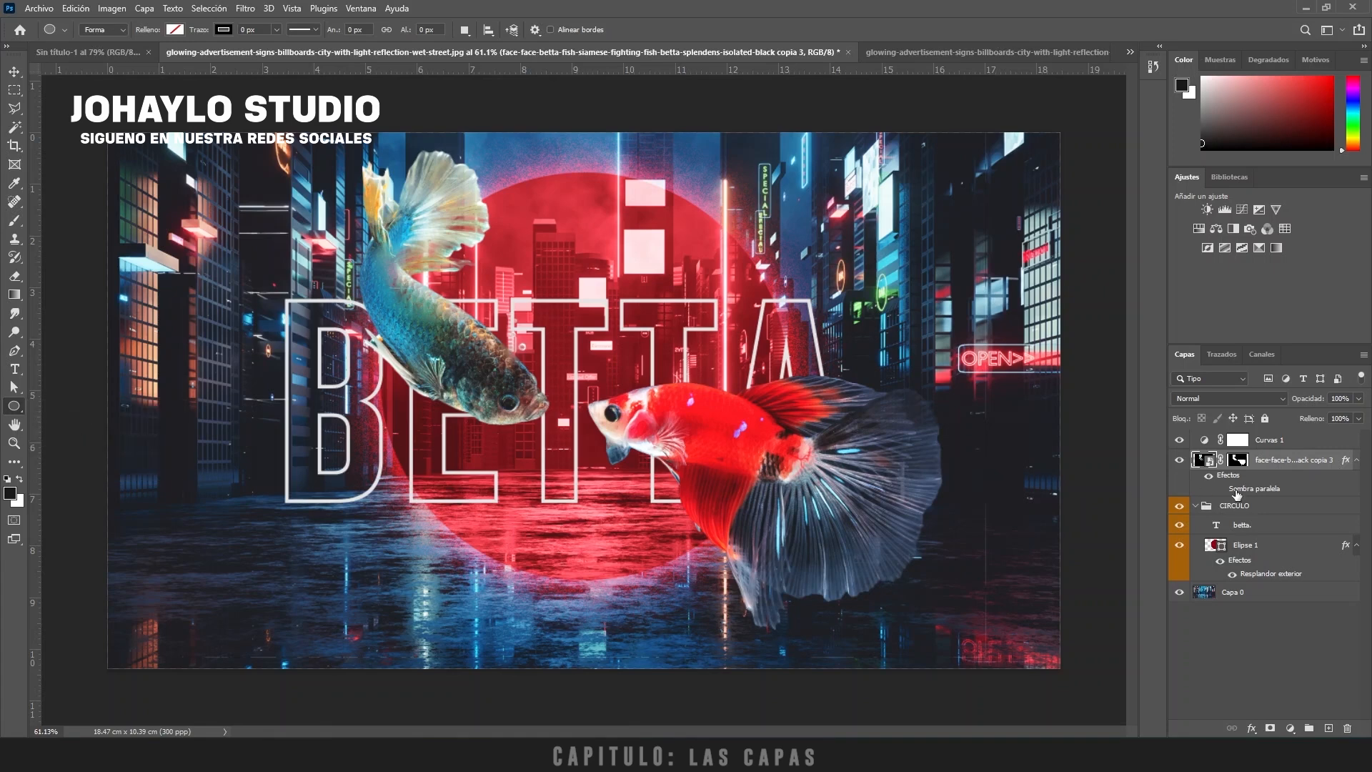
{"action": "left_click", "coordinate": [1272, 551]}
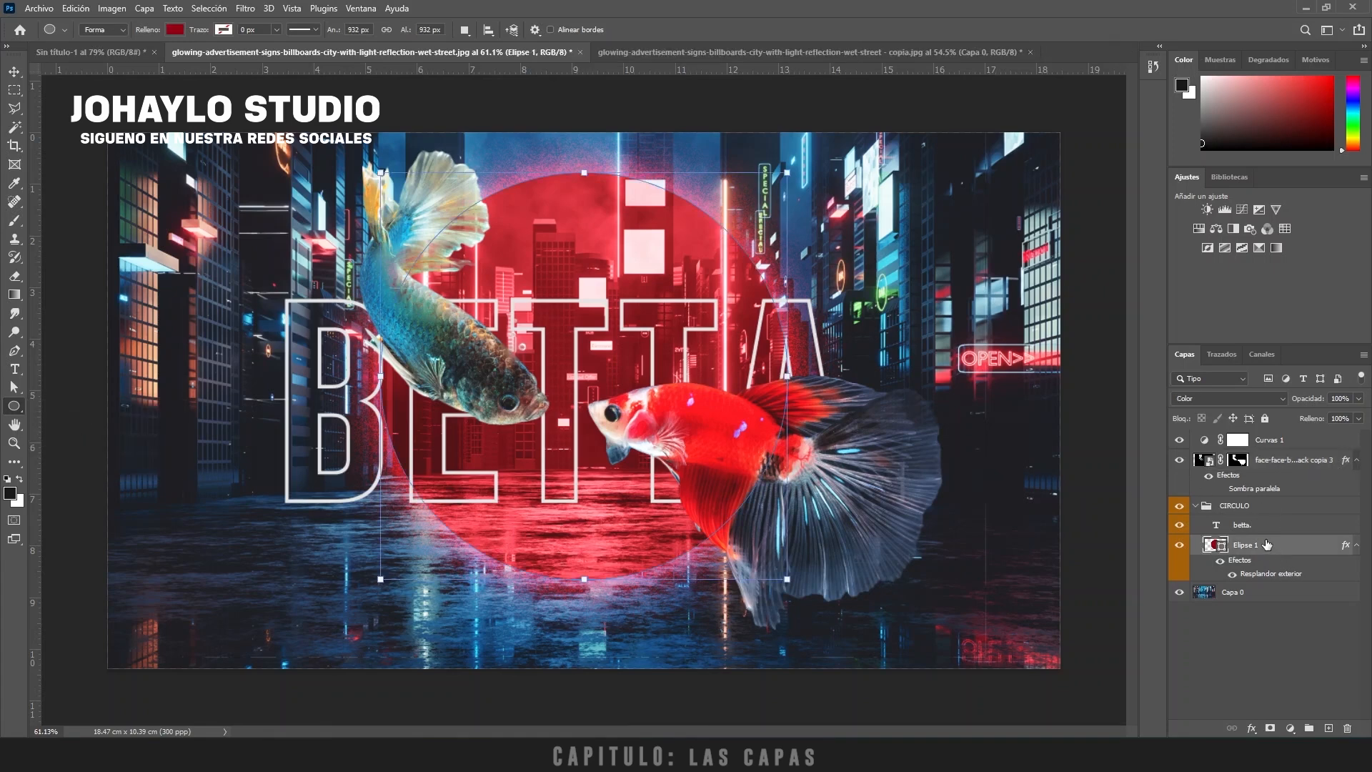
{"action": "key", "text": "Delete"}
{"action": "key", "text": "Delete"}
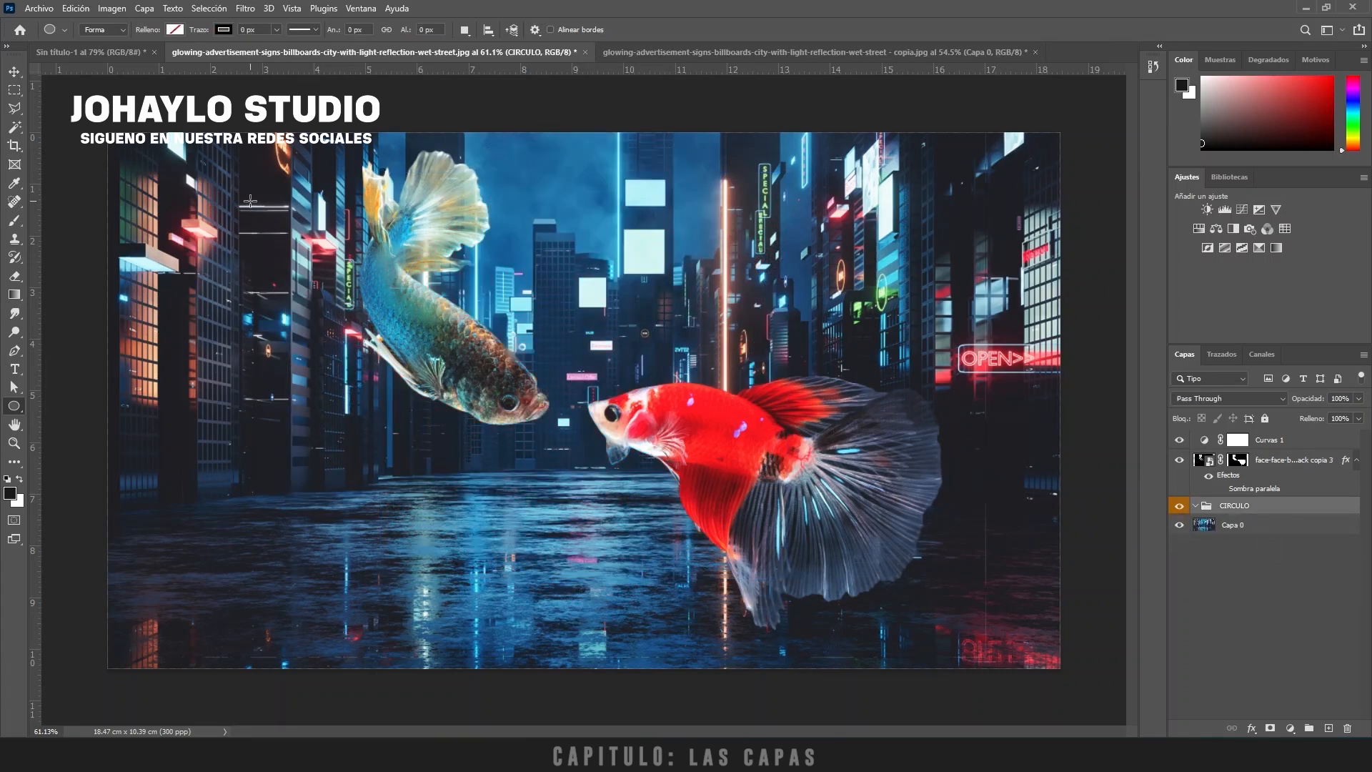
Step: Draw an ellipse about 14.33 by 7.37 cm across both fish in the CIRCULO group and delete it
{"action": "left_click_drag", "start_coordinate": [250, 201], "coordinate": [989, 581]}
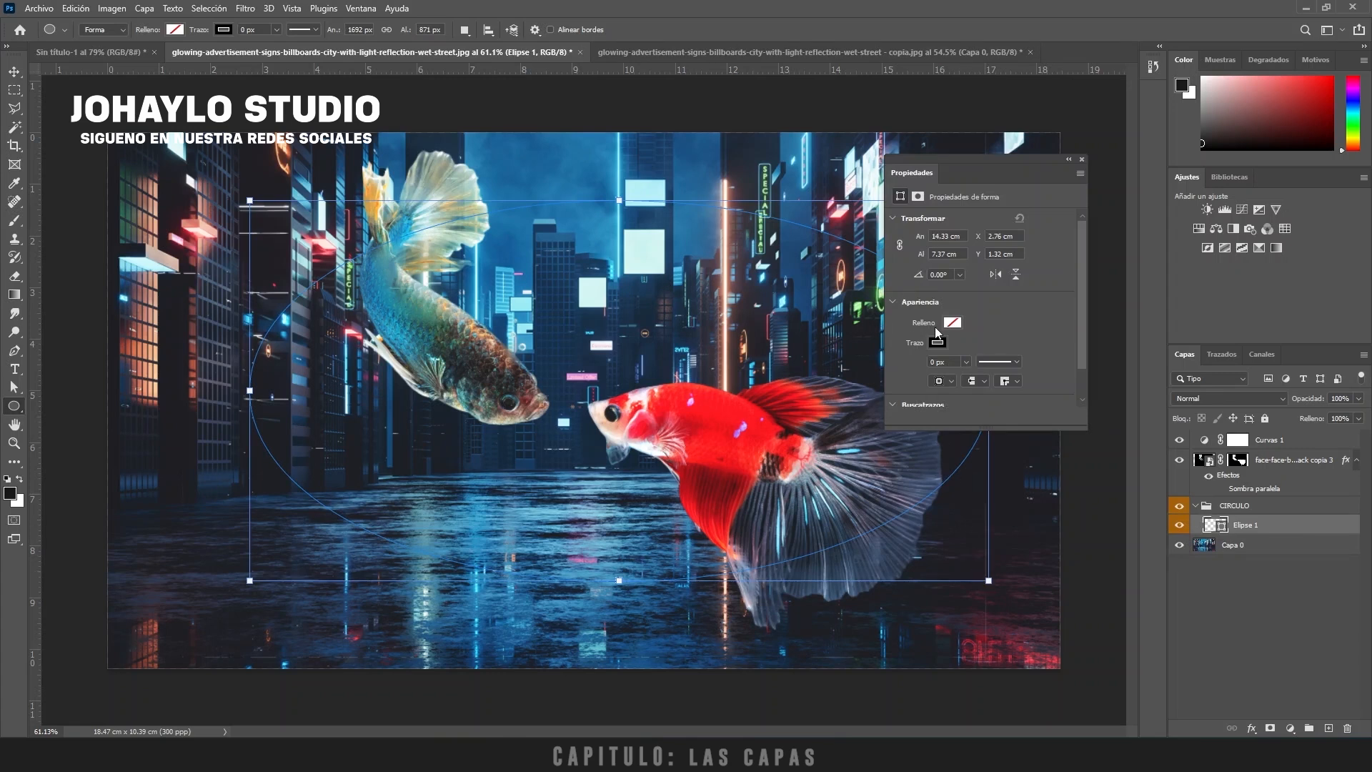
{"action": "left_click", "coordinate": [1082, 159]}
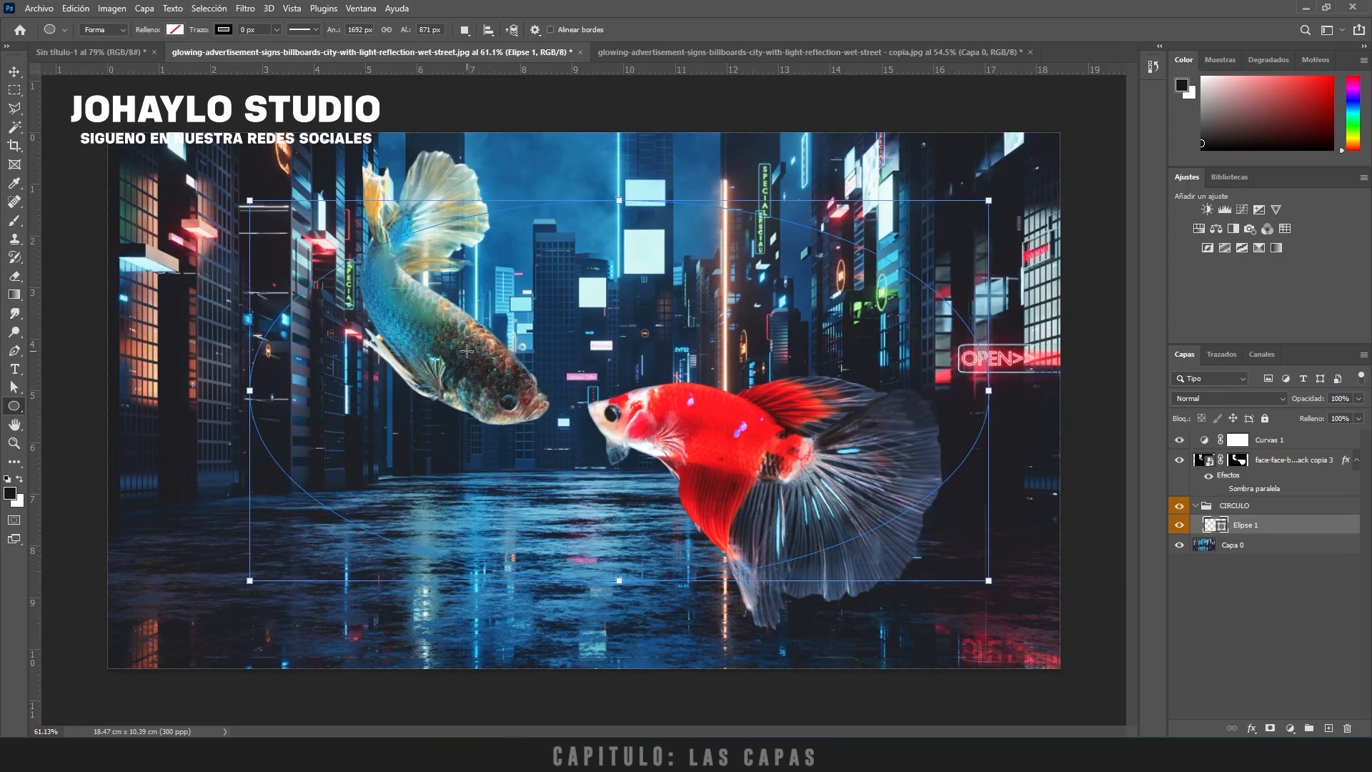
{"action": "key", "text": "Delete"}
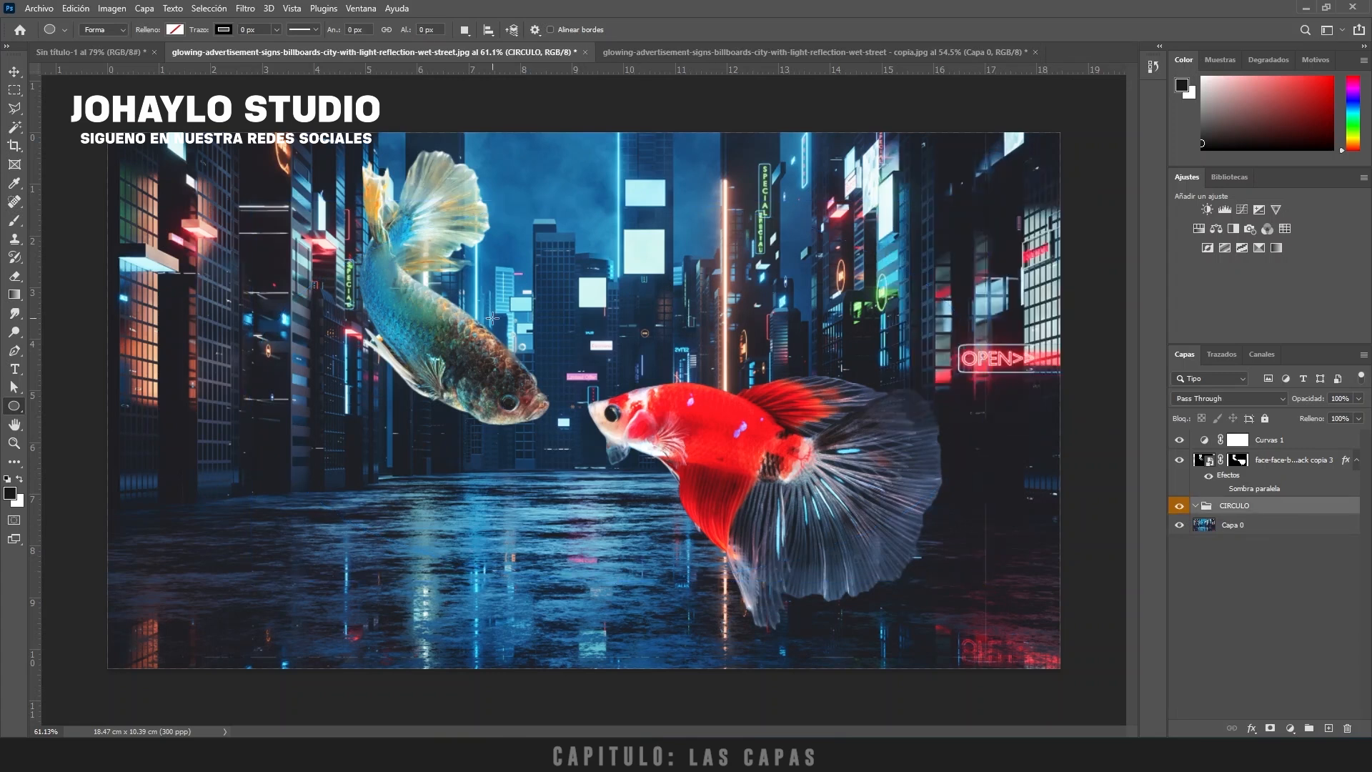
Step: Draw a perfect circle about 6.93 cm across behind the red fish and fill it with red c70101
{"action": "left_click_drag", "start_coordinate": [512, 283], "coordinate": [992, 615]}
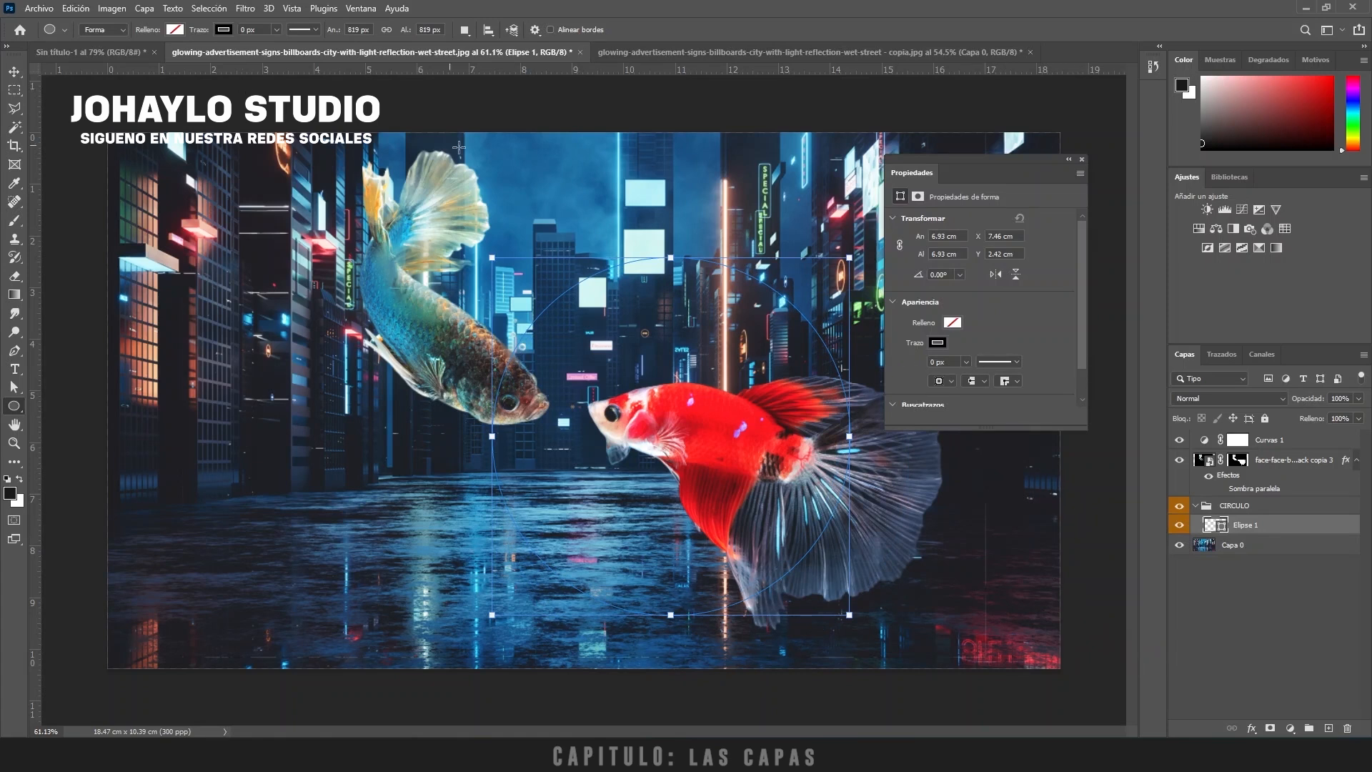
{"action": "left_click", "coordinate": [174, 30]}
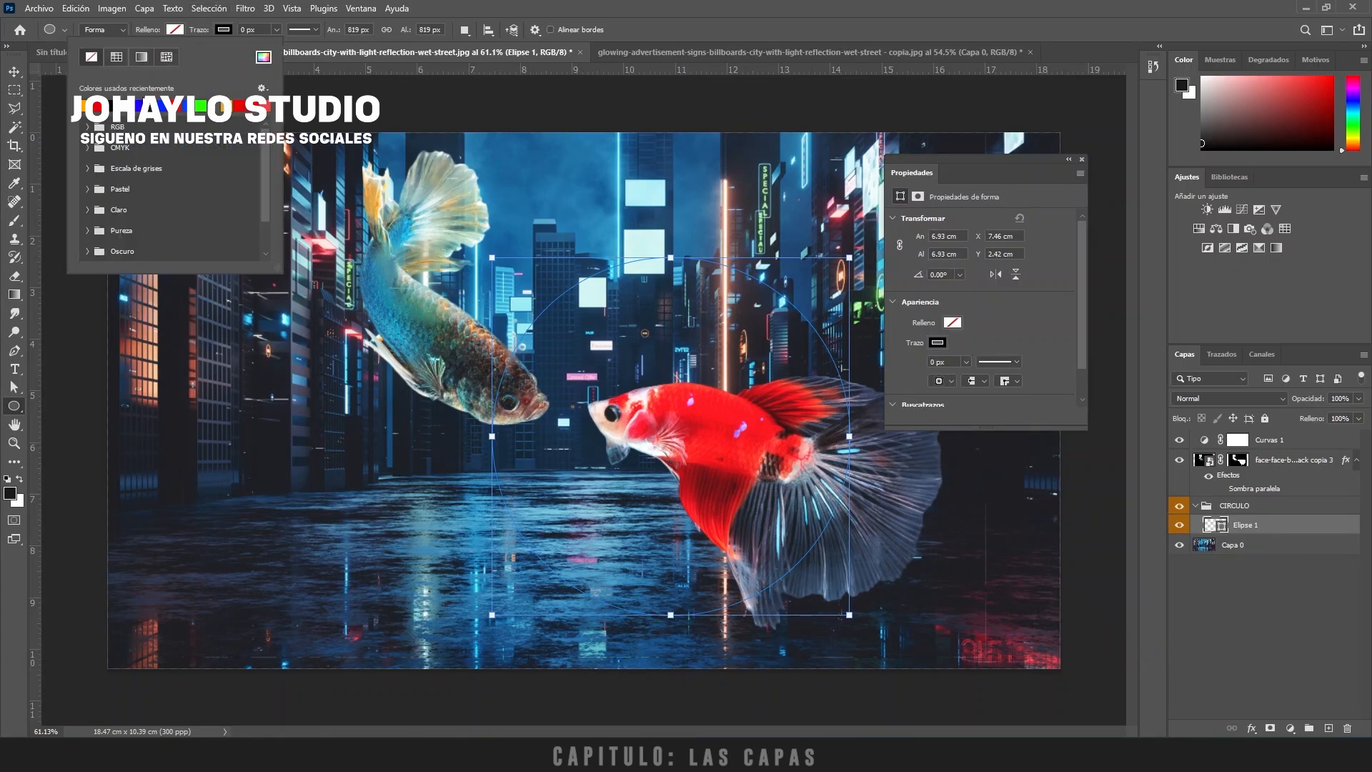
{"action": "left_click", "coordinate": [177, 105]}
{"action": "left_click", "coordinate": [264, 58]}
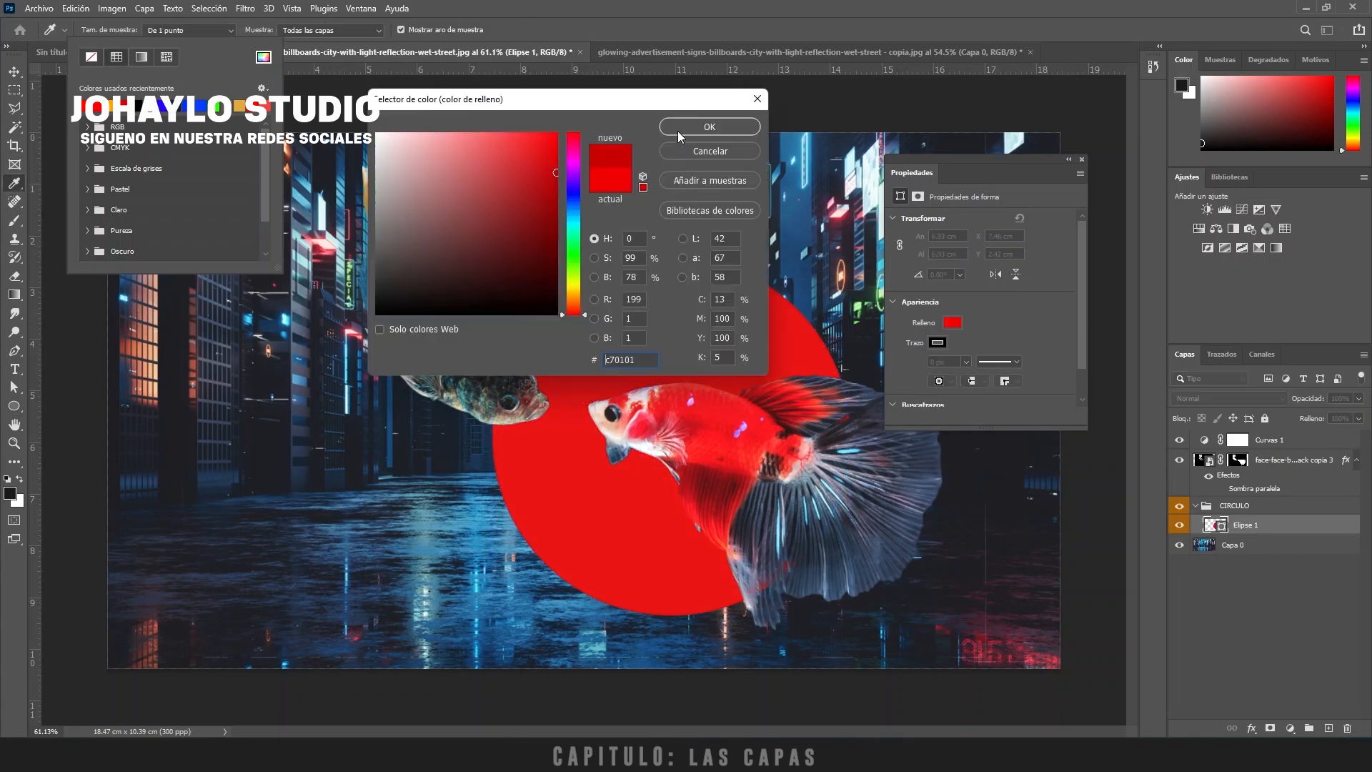
{"action": "left_click", "coordinate": [724, 129]}
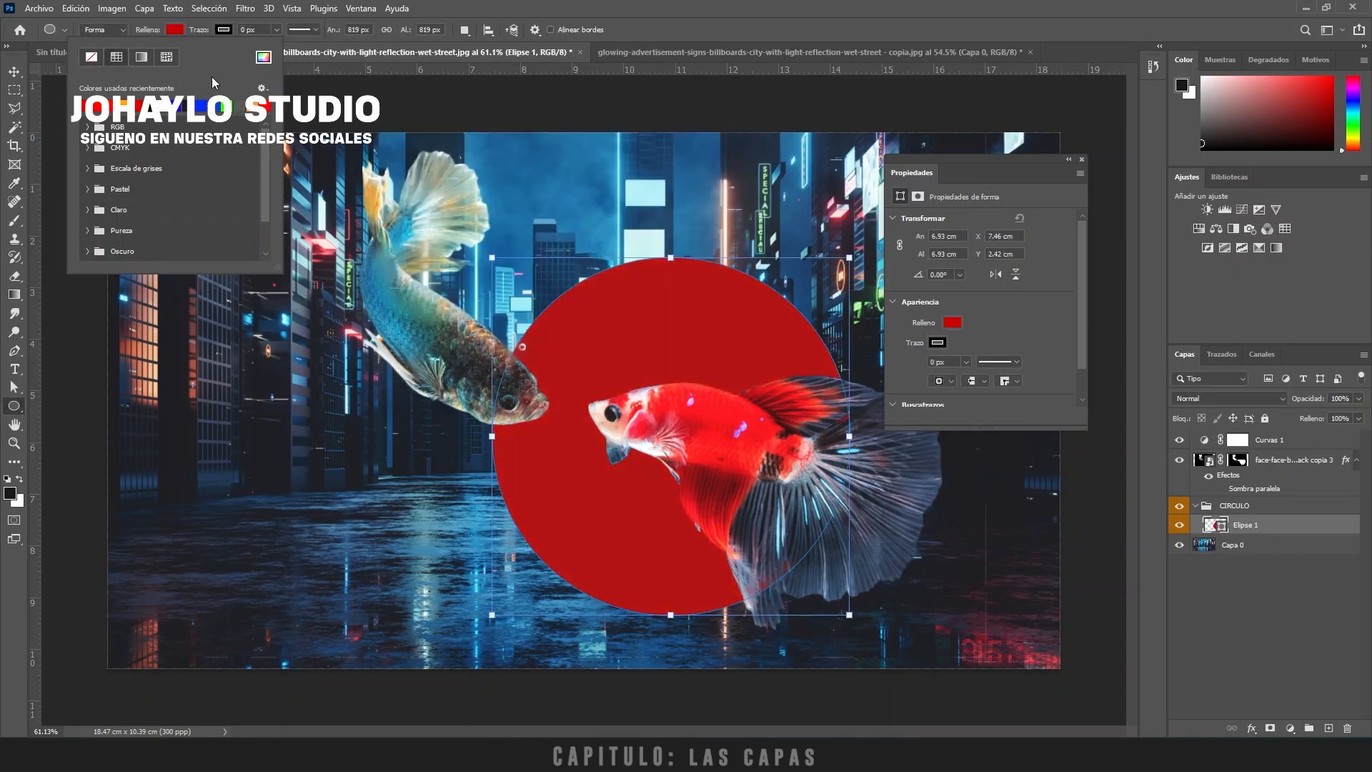
Step: Try out the stroke width of the red circle and bring it back to 0 px
{"action": "left_click", "coordinate": [223, 30]}
{"action": "left_click", "coordinate": [276, 29]}
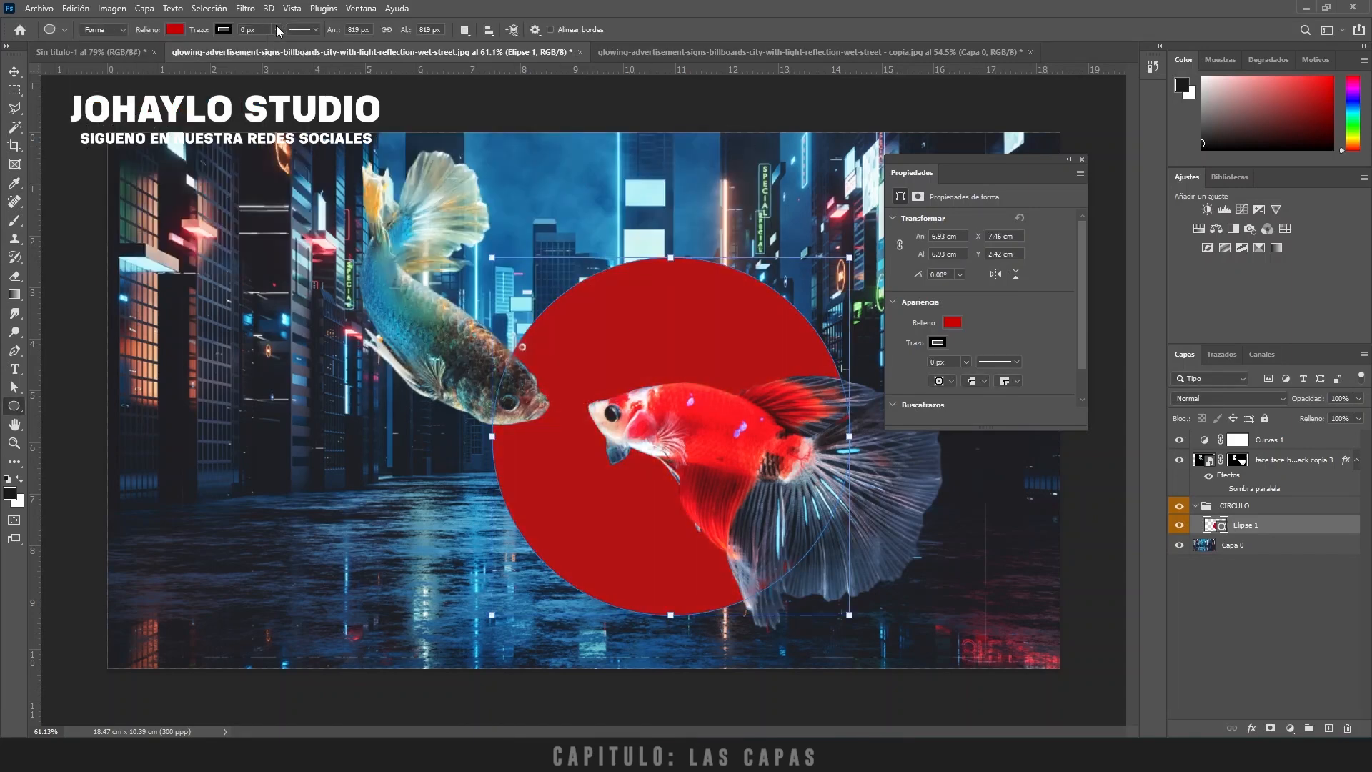
{"action": "mouse_move", "coordinate": [298, 46]}
{"action": "left_mouse_down"}
{"action": "mouse_move", "coordinate": [314, 50]}
{"action": "mouse_move", "coordinate": [283, 45]}
{"action": "left_mouse_up"}
Step: Move the red circle to the center of the canvas, at about X 5.77 cm and Y 1.73 cm
{"action": "left_click", "coordinate": [15, 72]}
{"action": "left_click_drag", "start_coordinate": [697, 319], "coordinate": [635, 300]}
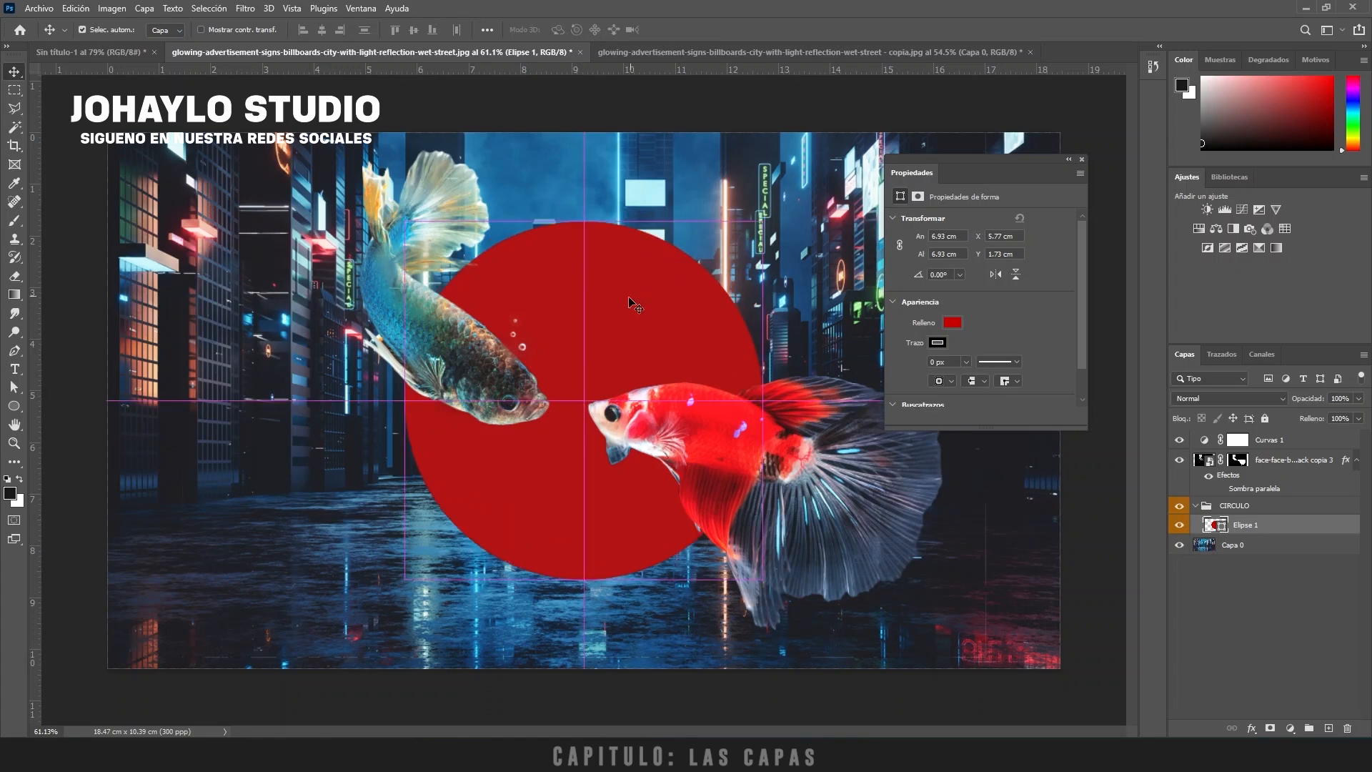
{"action": "right_click", "coordinate": [623, 300]}
{"action": "left_click", "coordinate": [614, 316]}
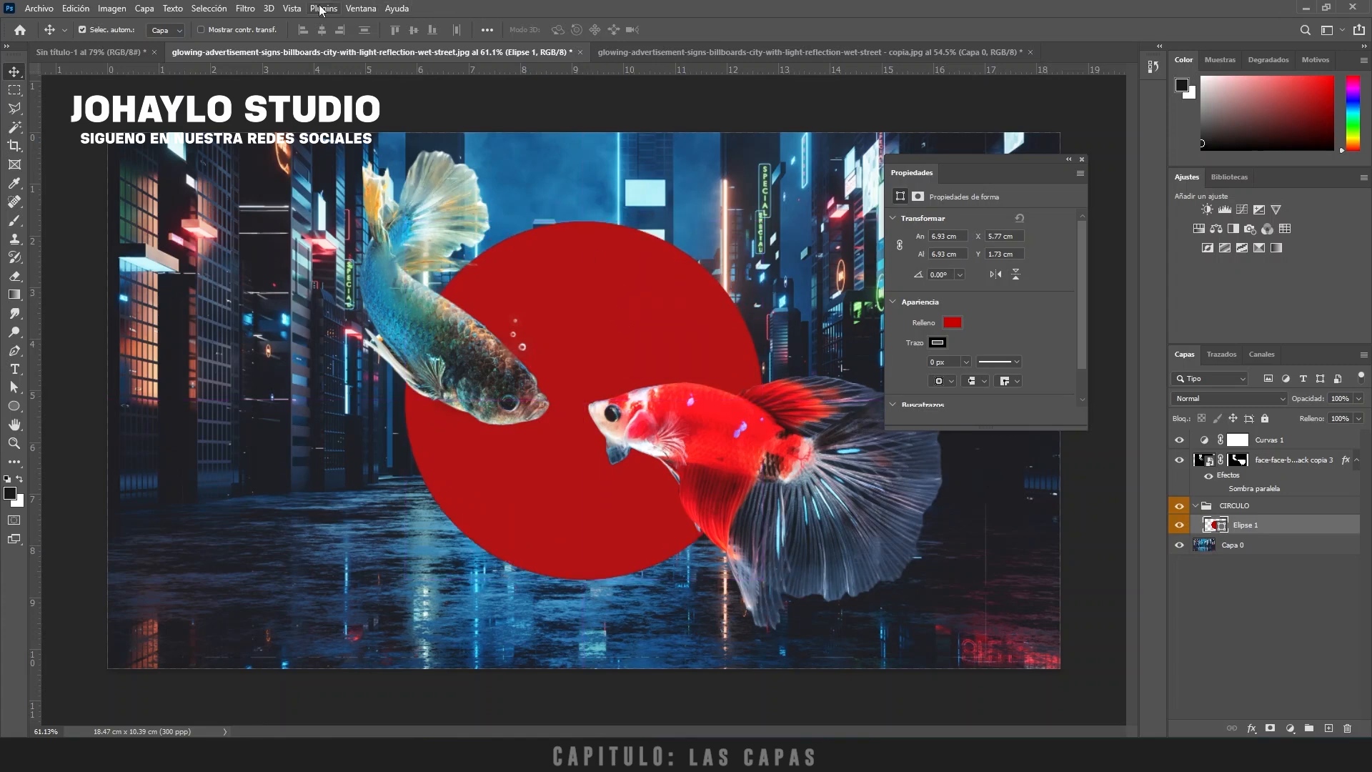
Step: Locate the smart guides option (Guías inteligentes) among the display settings
{"action": "left_click", "coordinate": [291, 9]}
{"action": "mouse_move", "coordinate": [378, 309]}
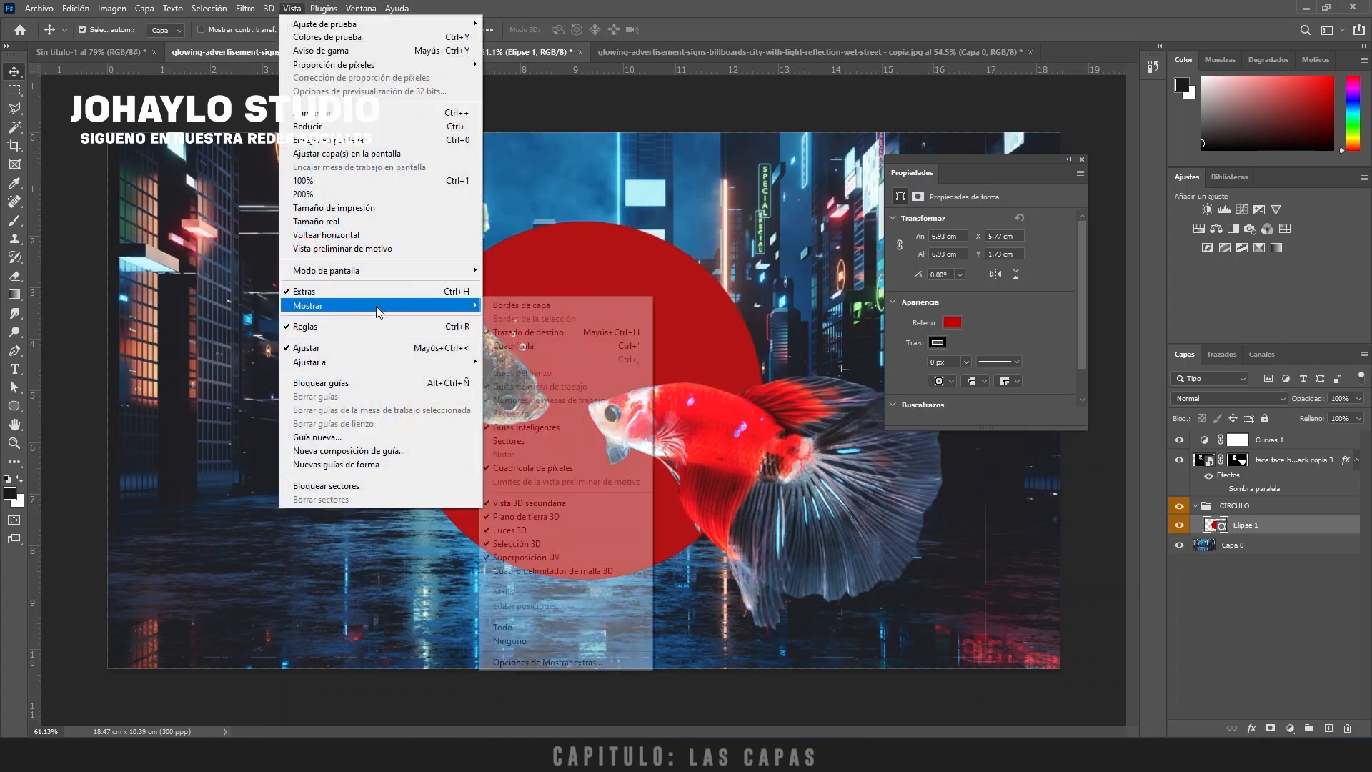
{"action": "left_click", "coordinate": [491, 427]}
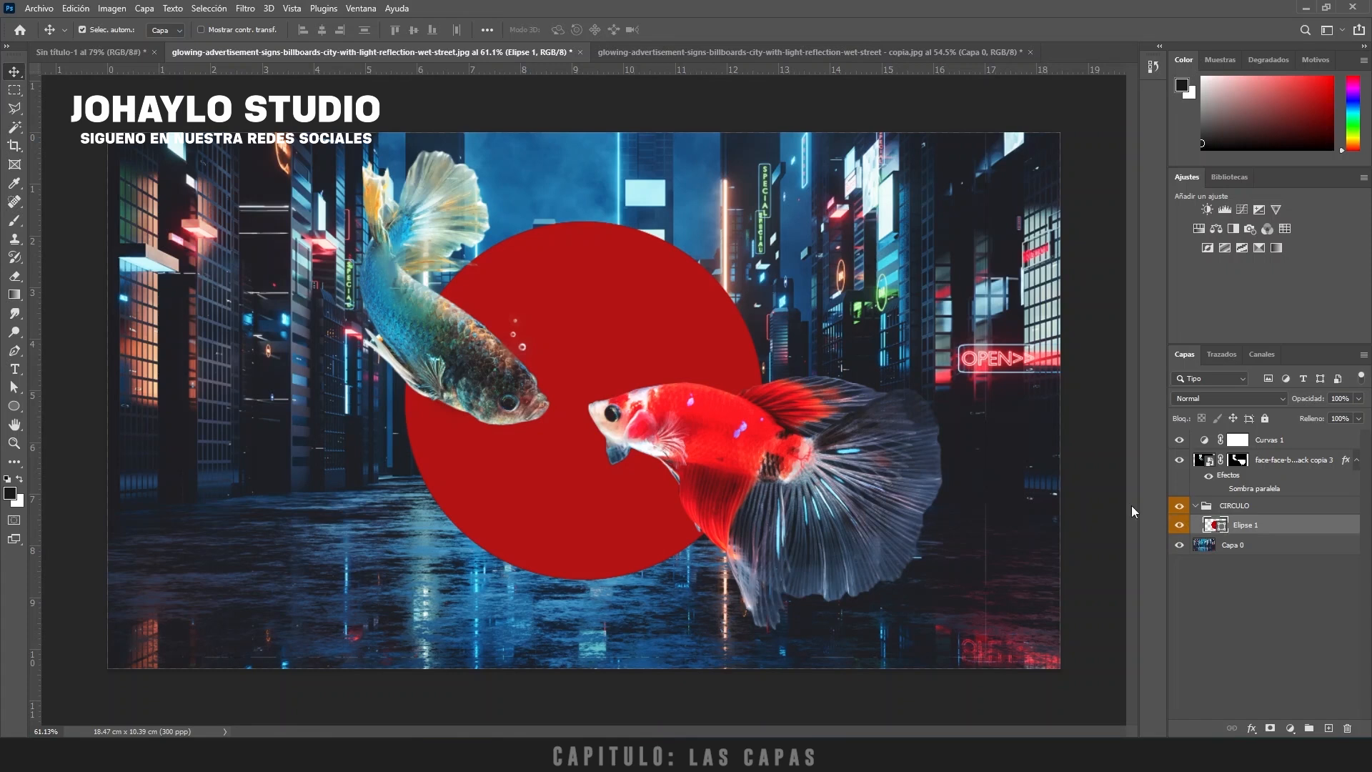
Step: Reshape the red circle by pulling its upper anchor point down and lengthening the right anchor's handle, and undo the handle change
{"action": "left_click", "coordinate": [13, 388]}
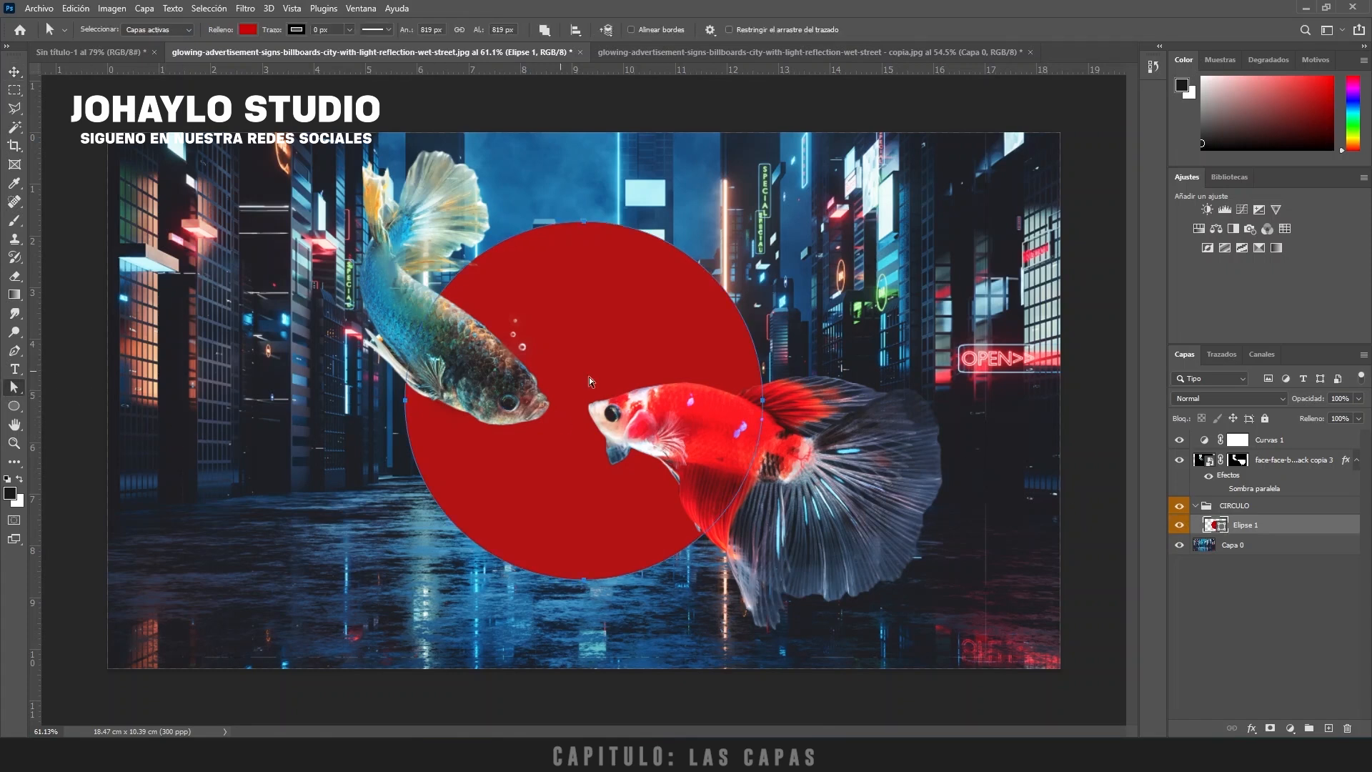
{"action": "left_click", "coordinate": [585, 222]}
{"action": "left_click_drag", "start_coordinate": [582, 220], "coordinate": [577, 514]}
{"action": "left_click_drag", "start_coordinate": [577, 514], "coordinate": [577, 516]}
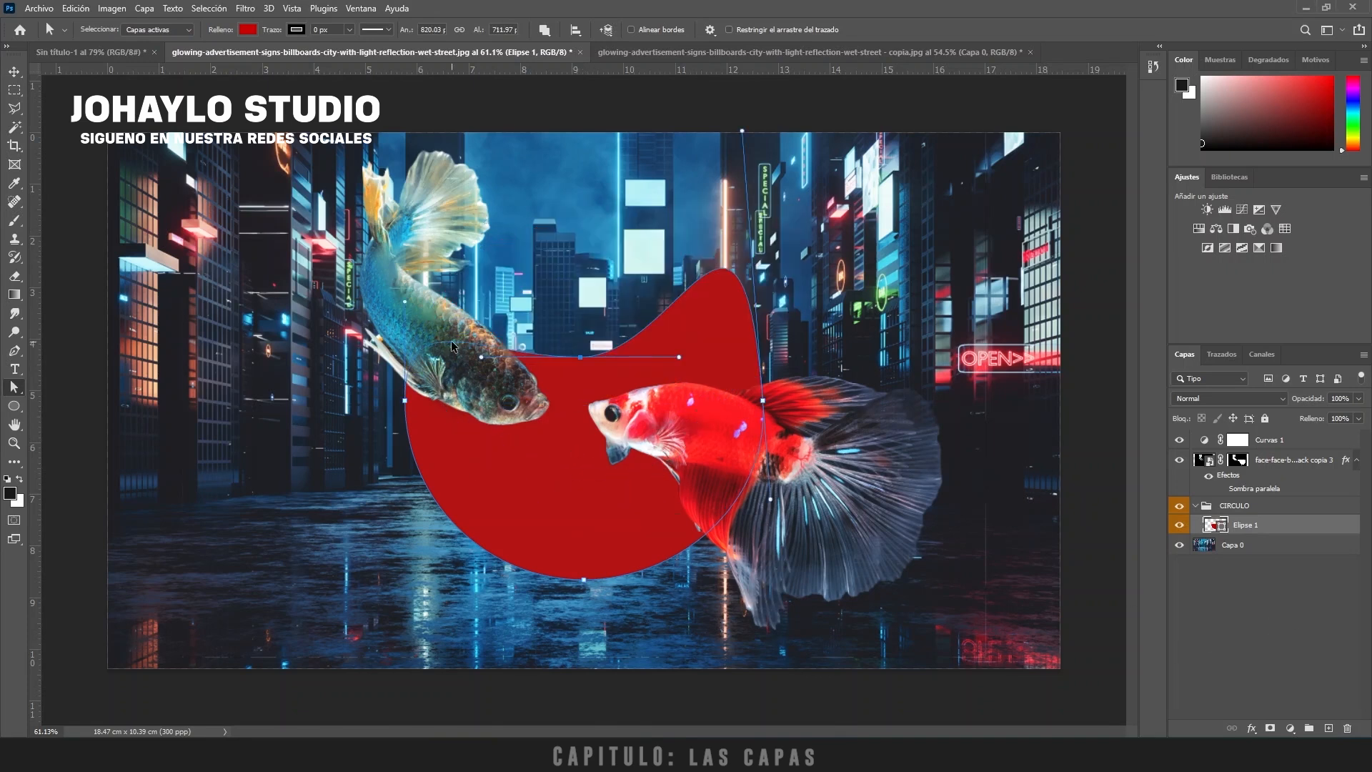
{"action": "key", "text": "ctrl+z"}
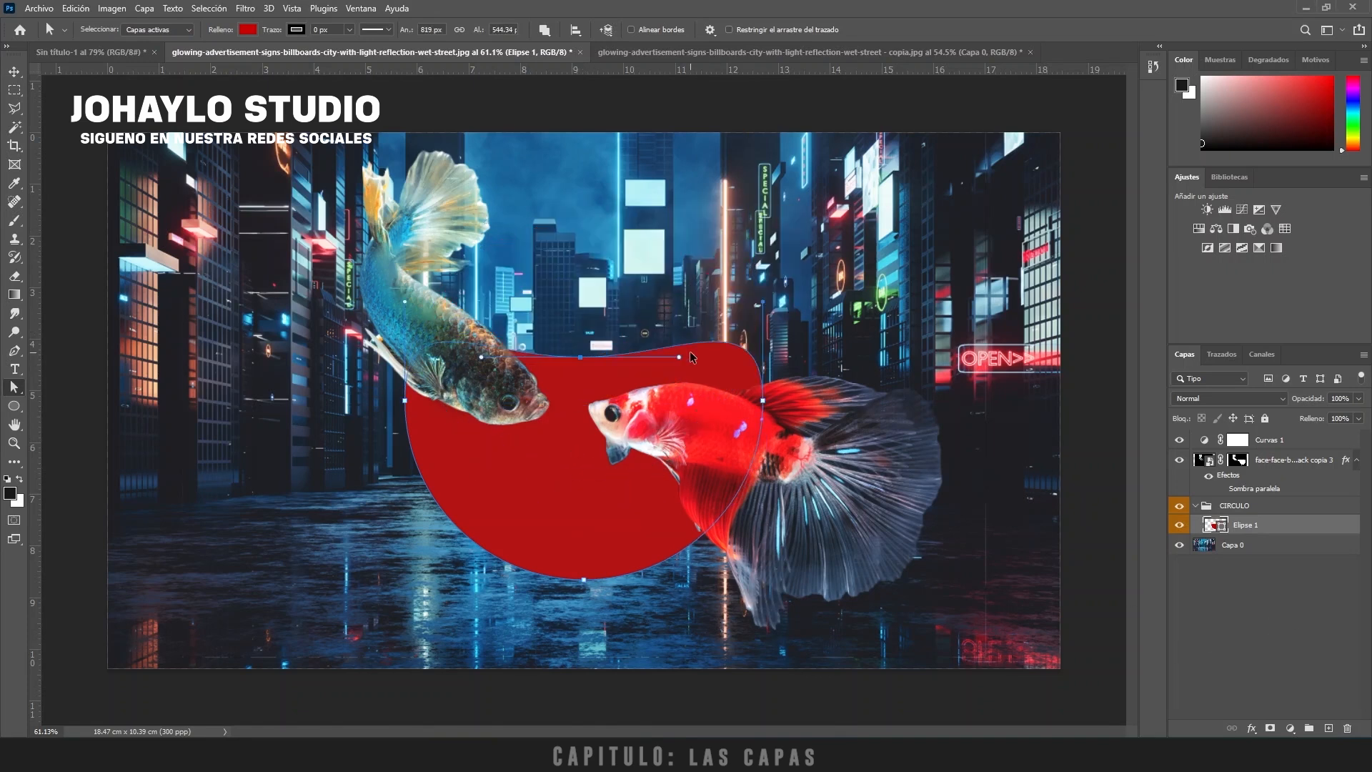
Step: Undo the circle edits back to the composition with the glowing translucent circle, the outlined betta. text and Capa 1
{"action": "key", "text": "ctrl+z"}
{"action": "key", "text": "ctrl+z"}
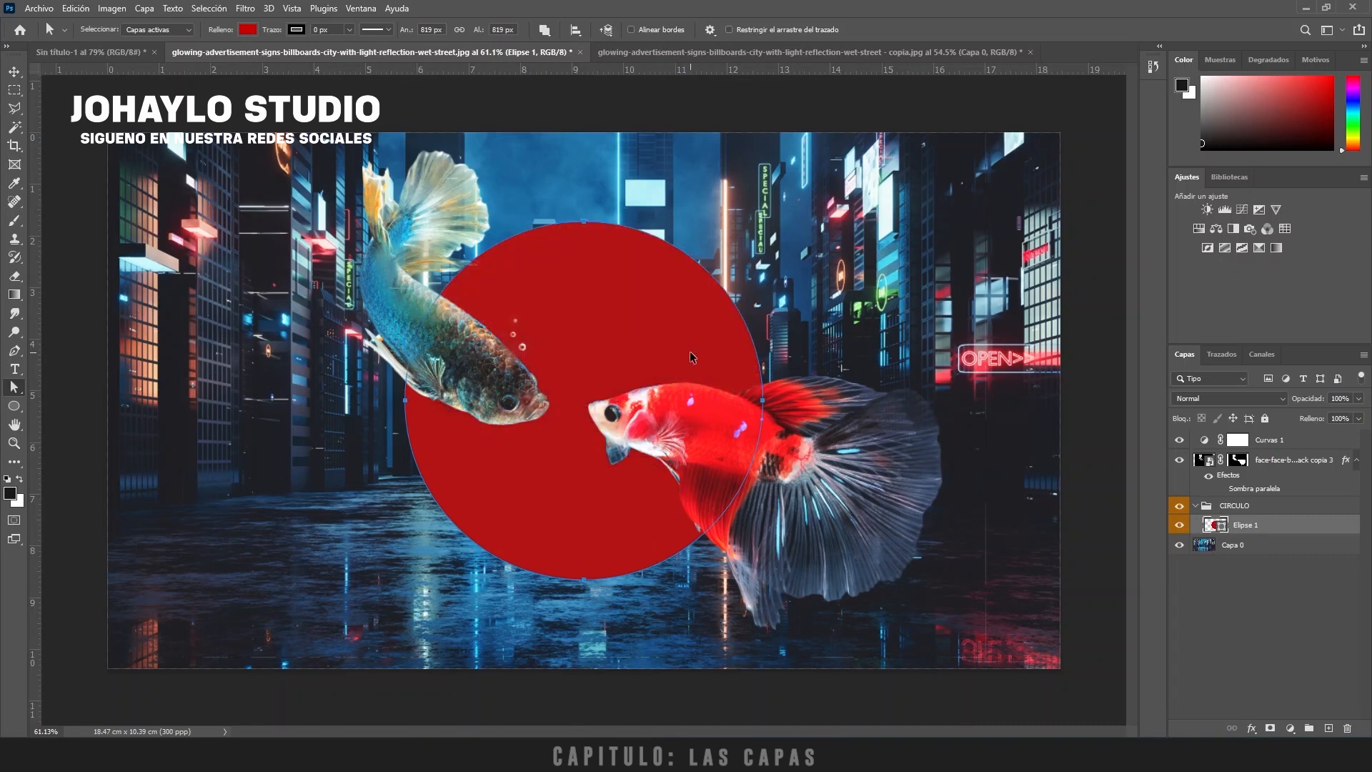
{"action": "key", "text": "ctrl+z"}
{"action": "key", "text": "ctrl+z"}
{"action": "key", "text": "ctrl+z"}
{"action": "key", "text": "ctrl+z"}
{"action": "key", "text": "ctrl+z"}
{"action": "key", "text": "ctrl+z"}
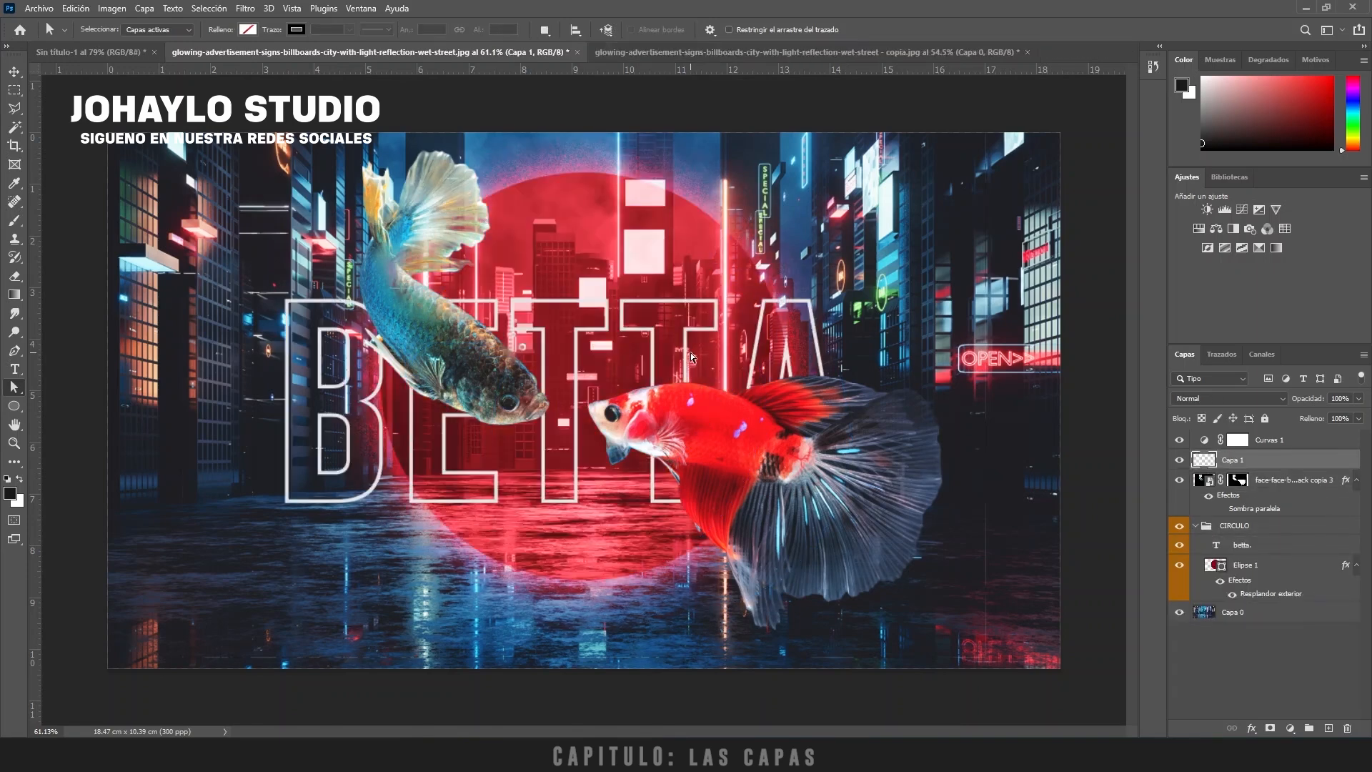
Step: Delete the existing betta. text layer from the CIRCULO group
{"action": "key", "text": "v"}
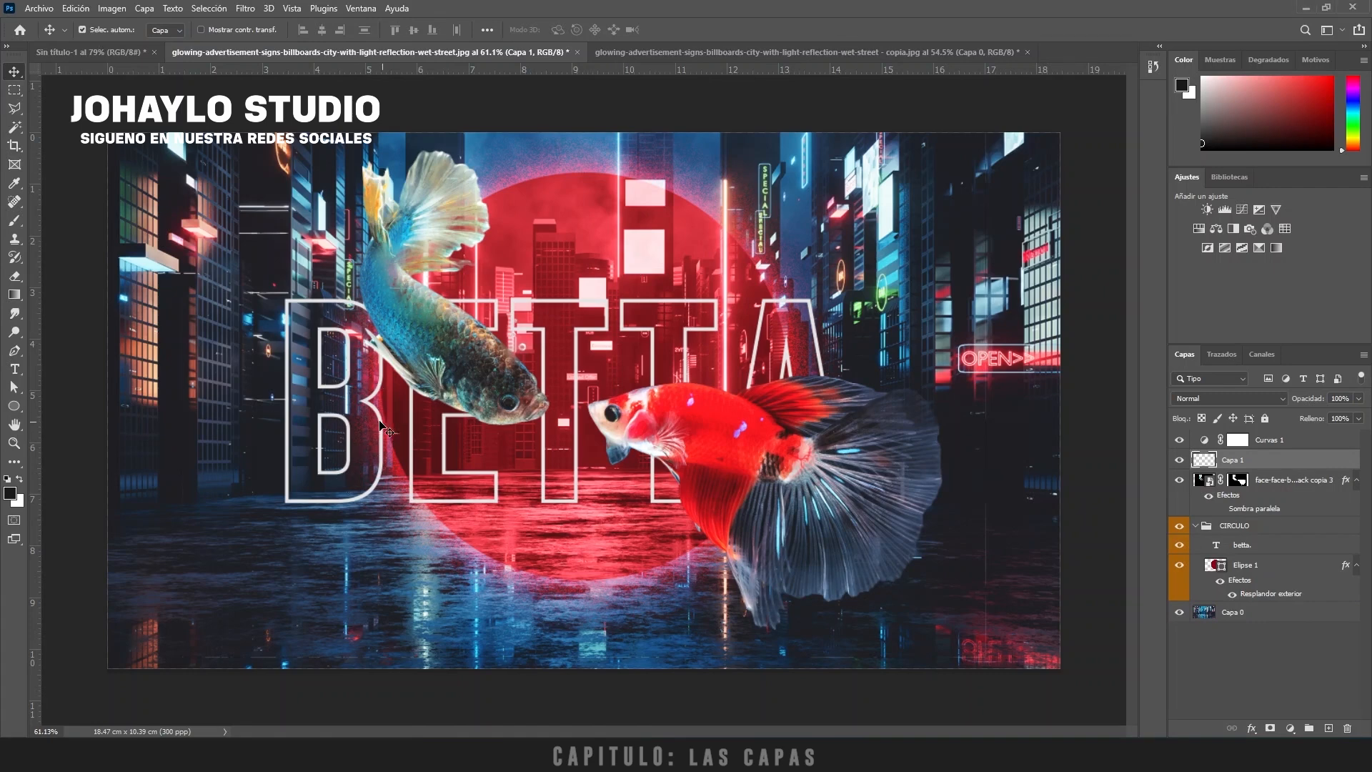
{"action": "left_click_drag", "start_coordinate": [380, 421], "coordinate": [380, 422]}
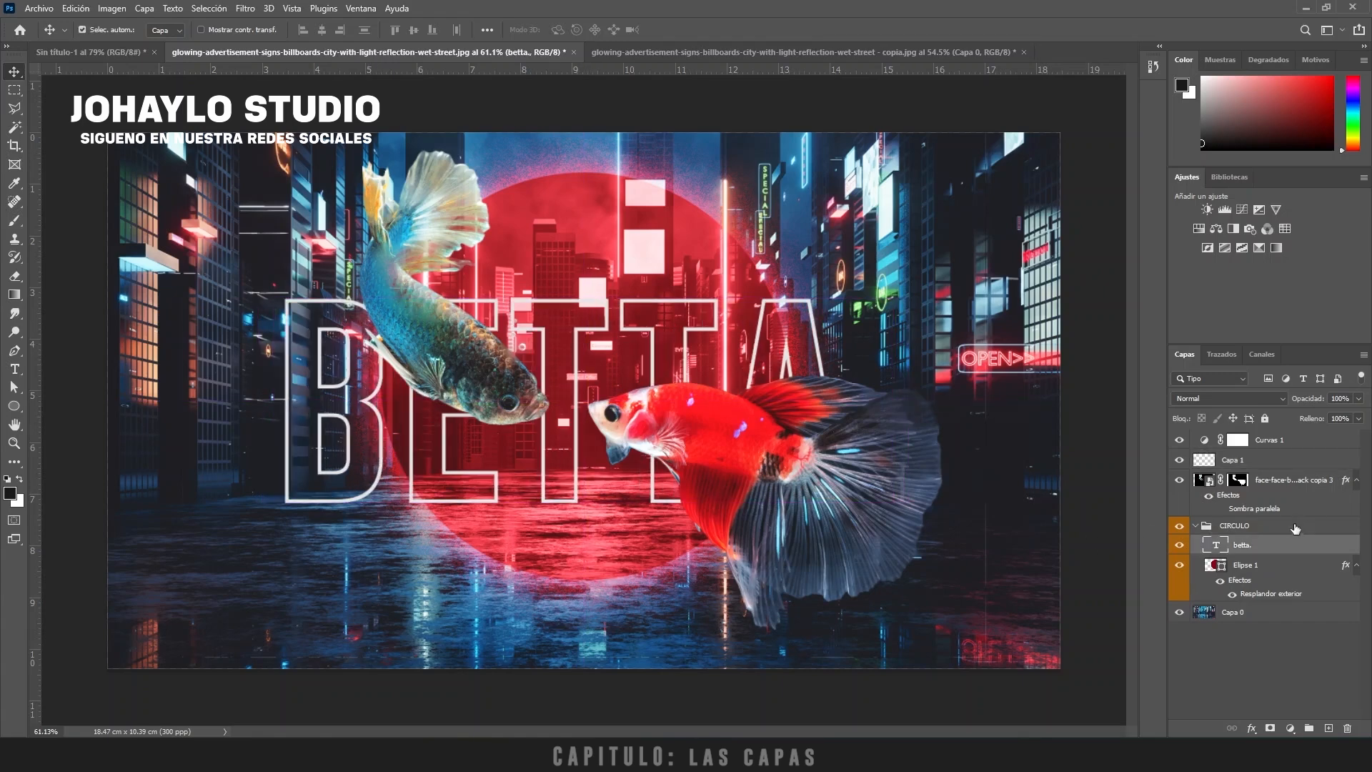
{"action": "left_click_drag", "start_coordinate": [1279, 545], "coordinate": [1347, 728]}
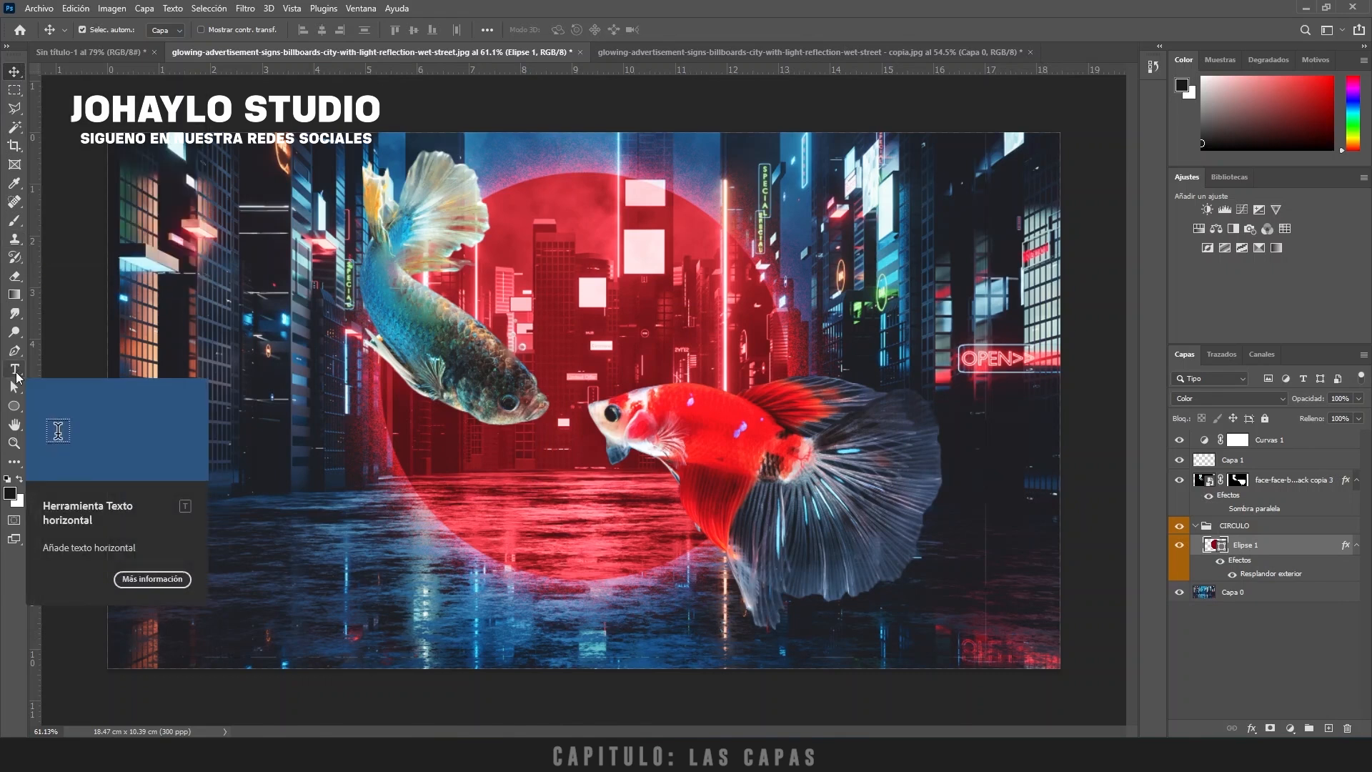
Step: Add the horizontal text "BETTA." over the buildings beside the blue fish, above the Elipse 1 layer
{"action": "left_click", "coordinate": [15, 372]}
{"action": "left_click", "coordinate": [15, 376]}
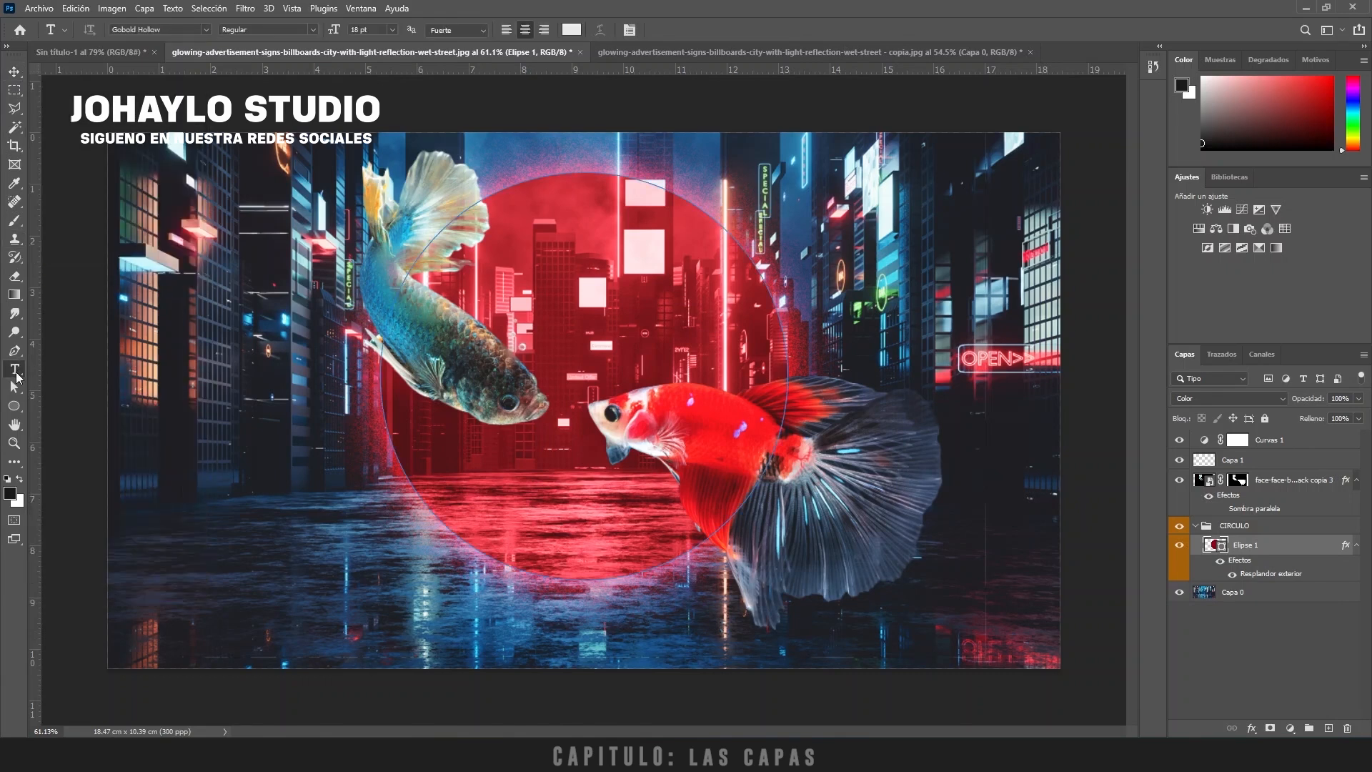
{"action": "right_click", "coordinate": [15, 375]}
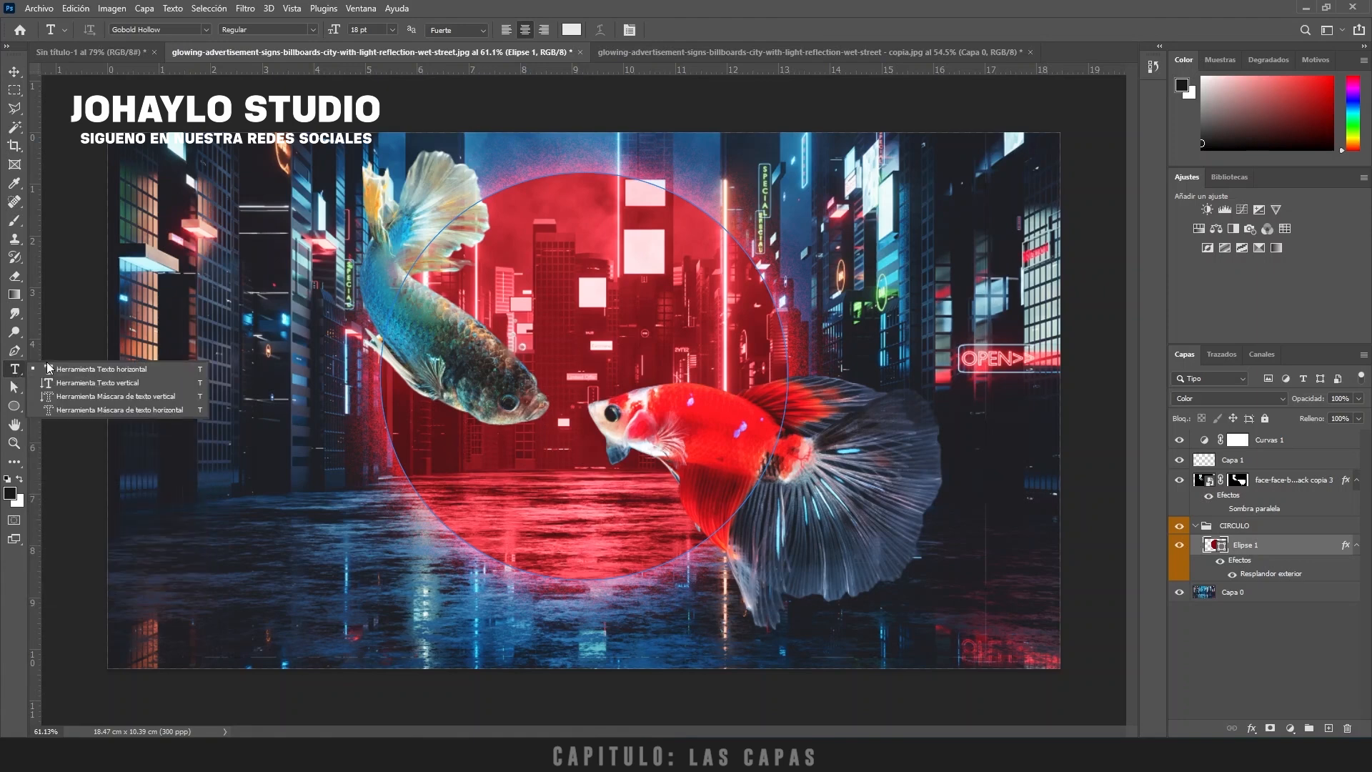
{"action": "left_click", "coordinate": [84, 369]}
{"action": "left_click", "coordinate": [255, 416]}
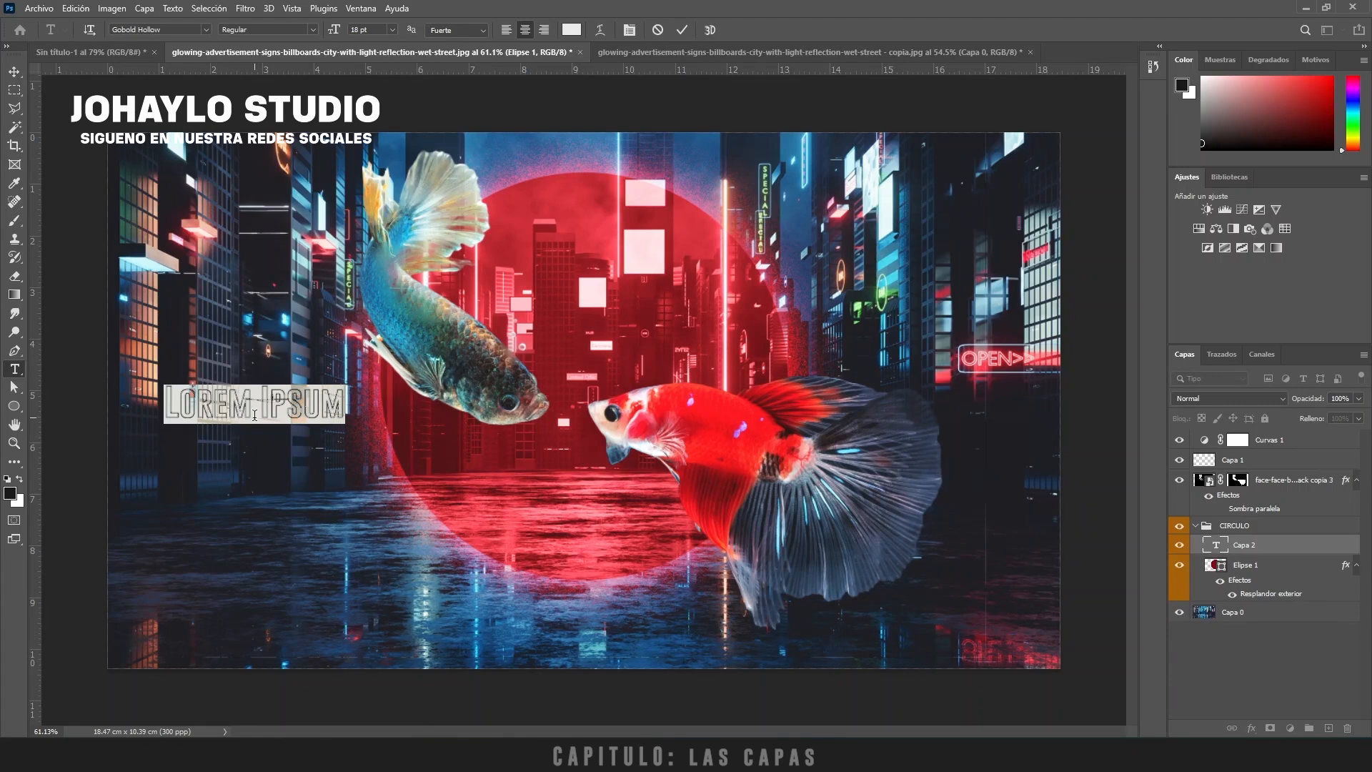
{"action": "key", "text": "BackSpace"}
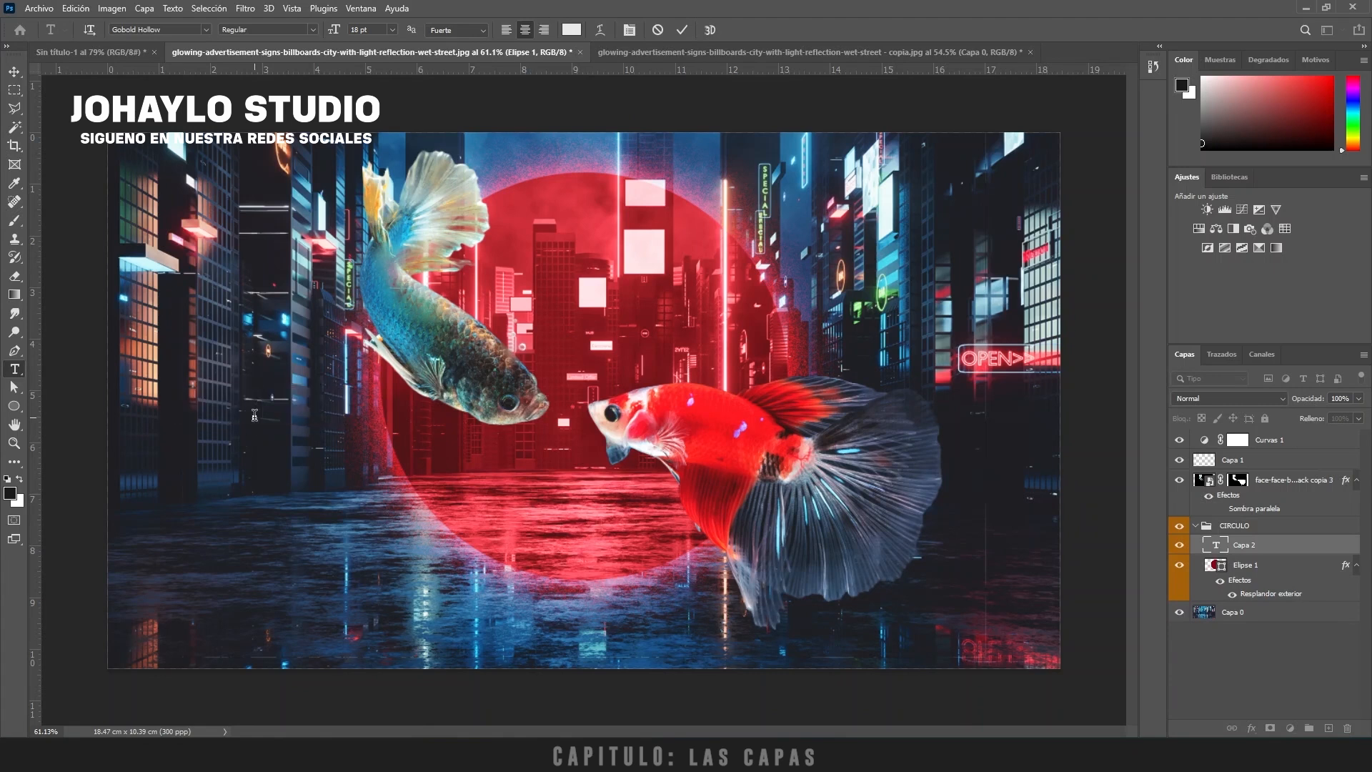
{"action": "type", "text": "BETT"}
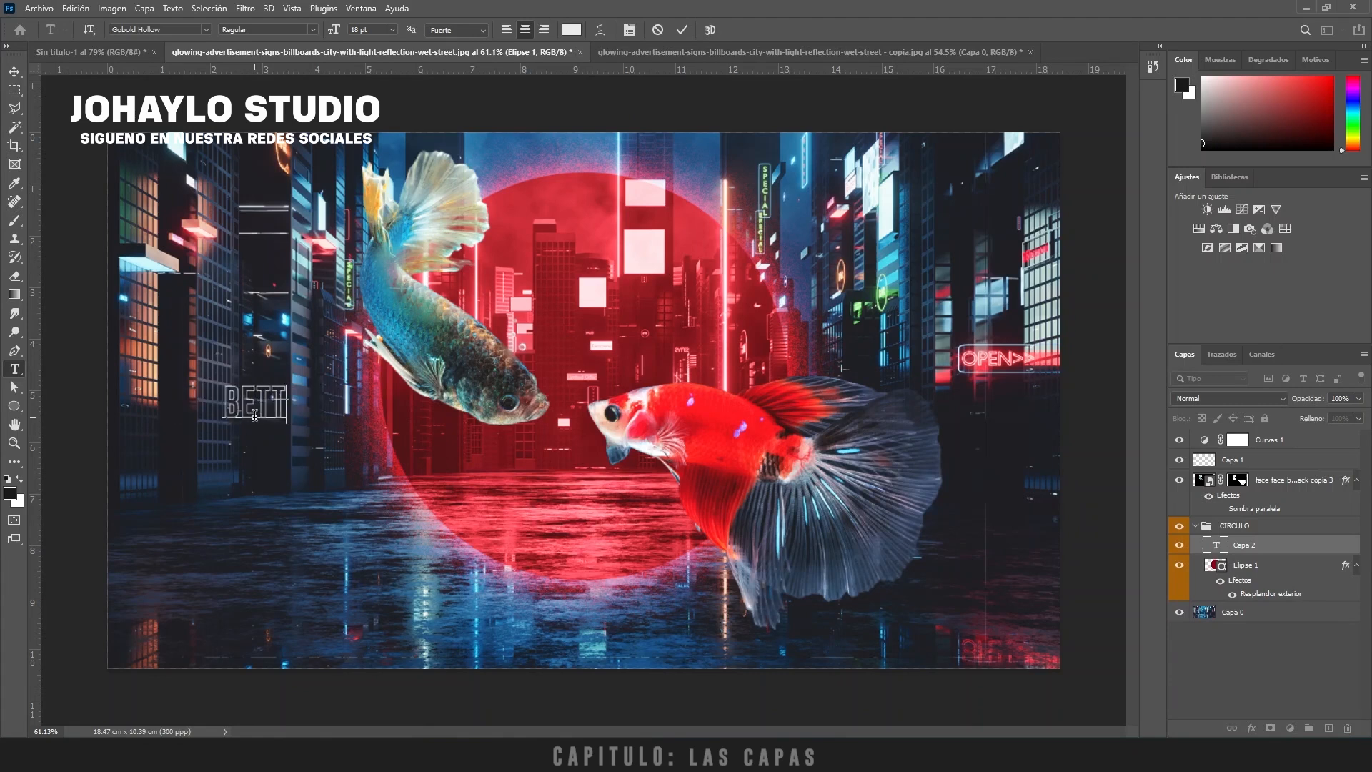
{"action": "type", "text": "A."}
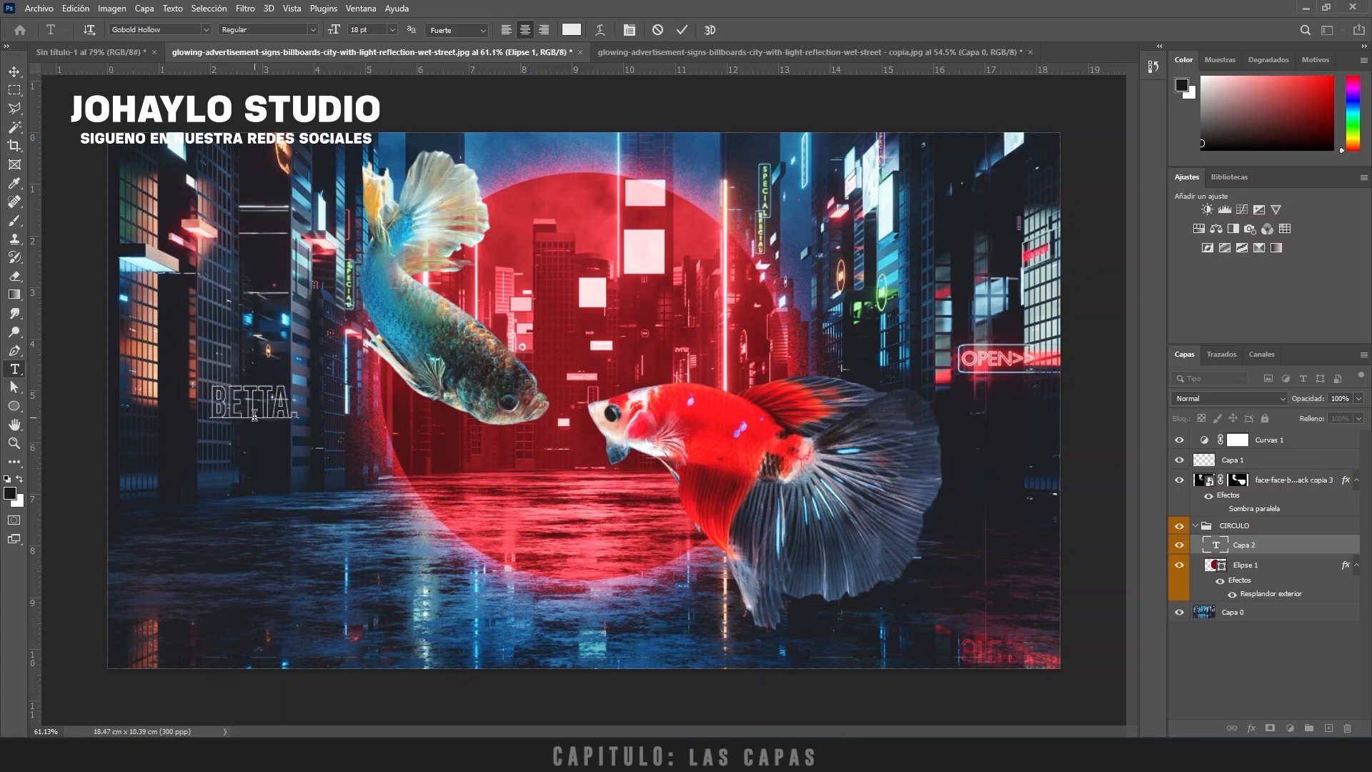
Step: Select all of the BETTA. text and show its properties, docked beside the adjustments and libraries
{"action": "triple_click", "coordinate": [255, 414]}
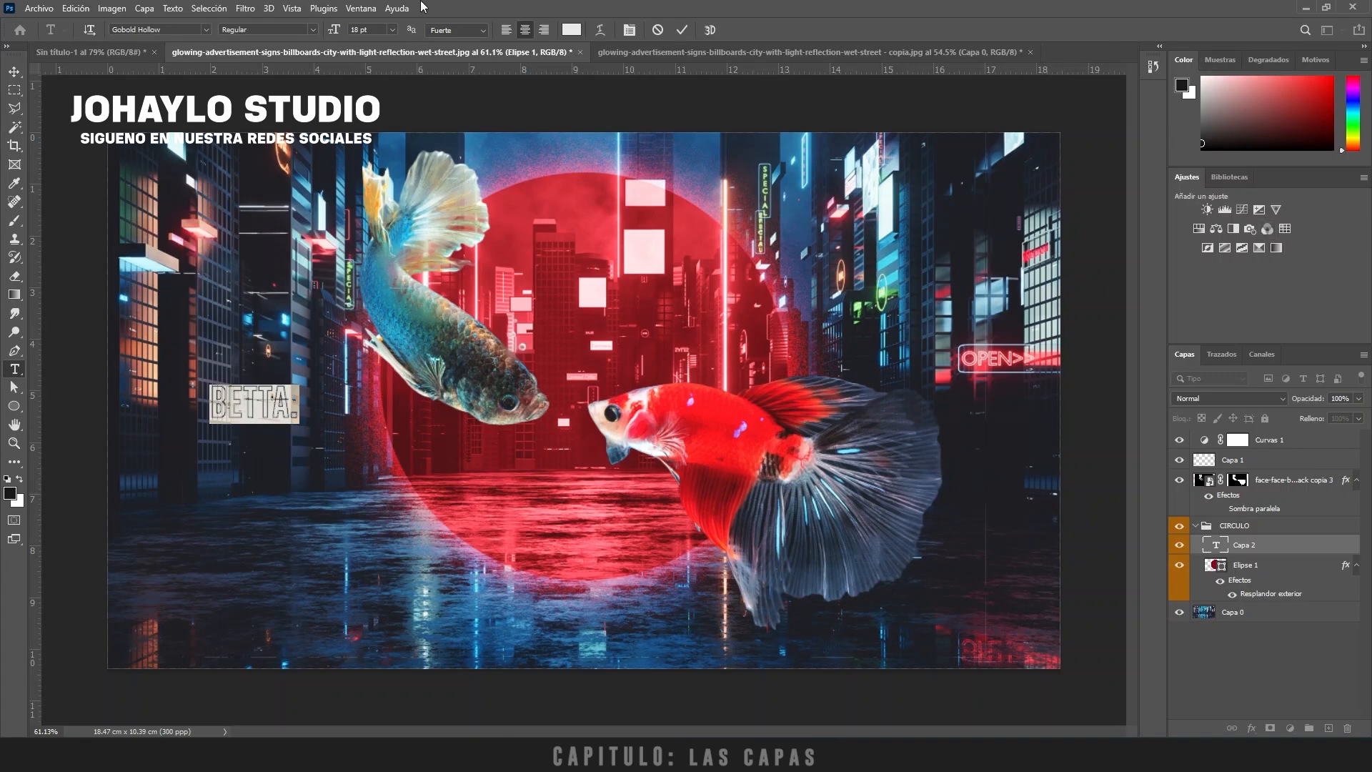
{"action": "left_click", "coordinate": [361, 8]}
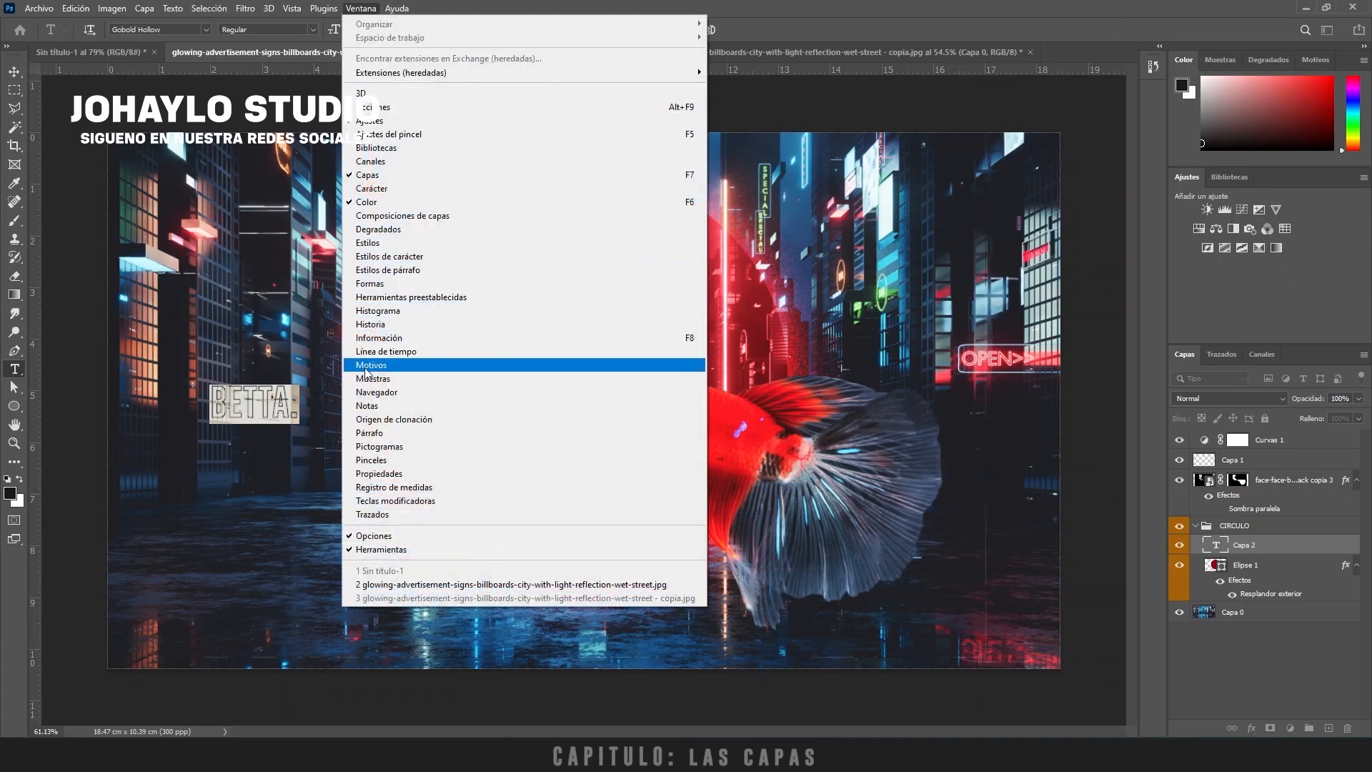
{"action": "left_click", "coordinate": [386, 473]}
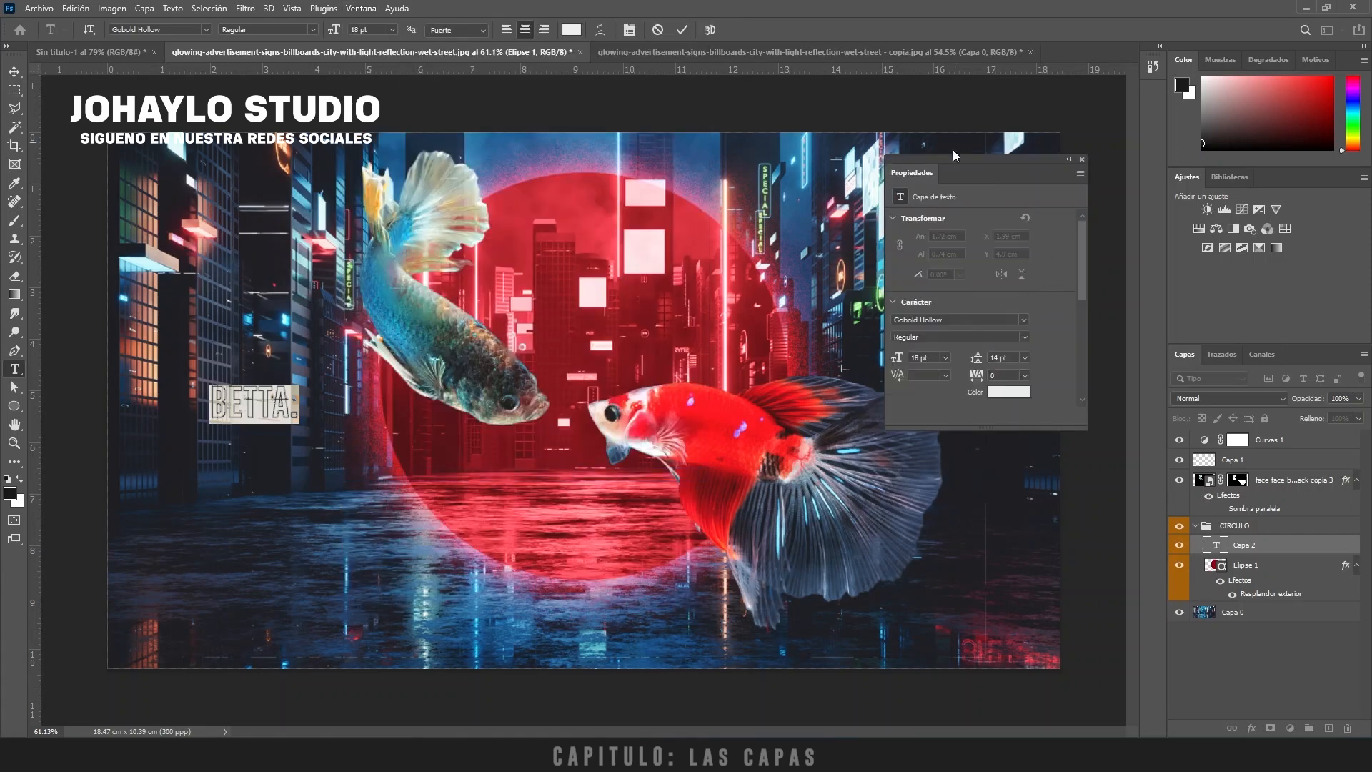
{"action": "left_click_drag", "start_coordinate": [914, 173], "coordinate": [1225, 182]}
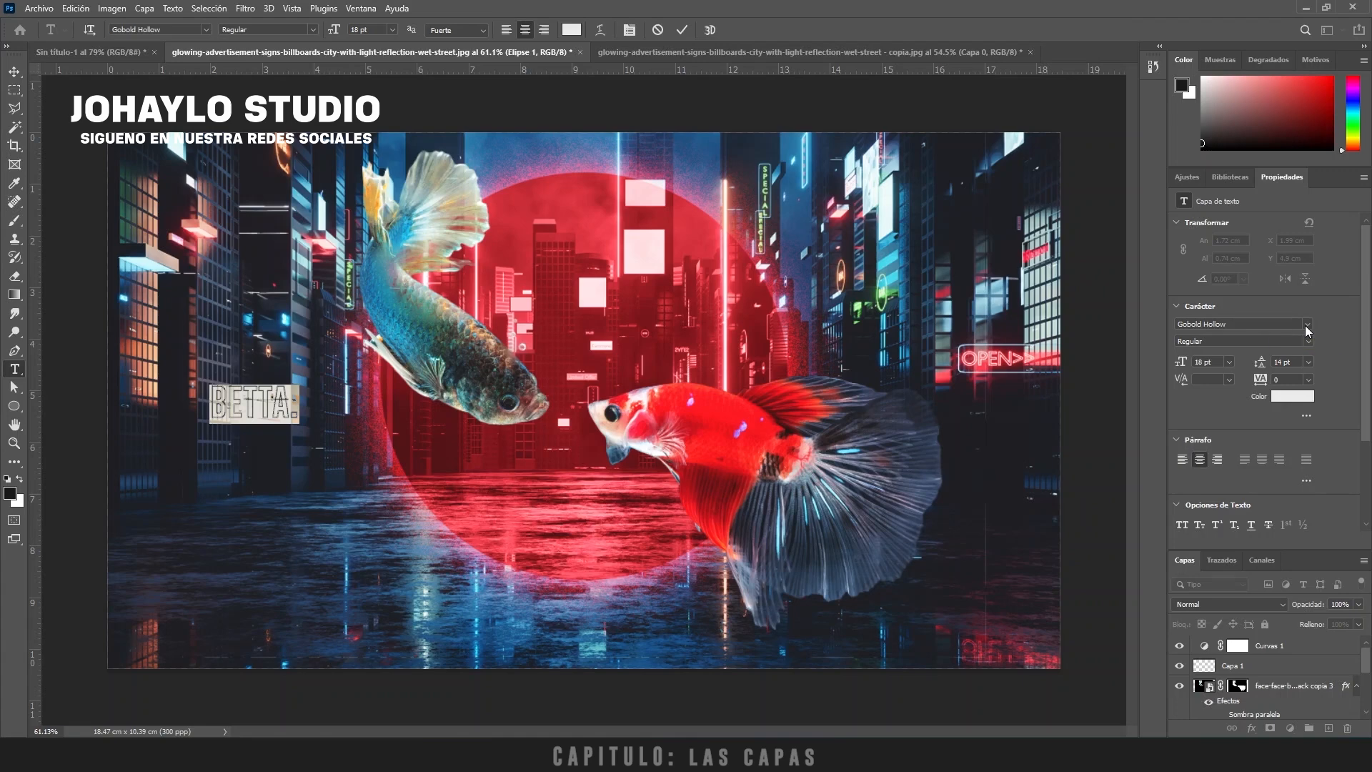
Step: Try Copperplate Gothic Bold and Algerian on the BETTA. text and return it to Gobold Hollow
{"action": "left_click", "coordinate": [1305, 326]}
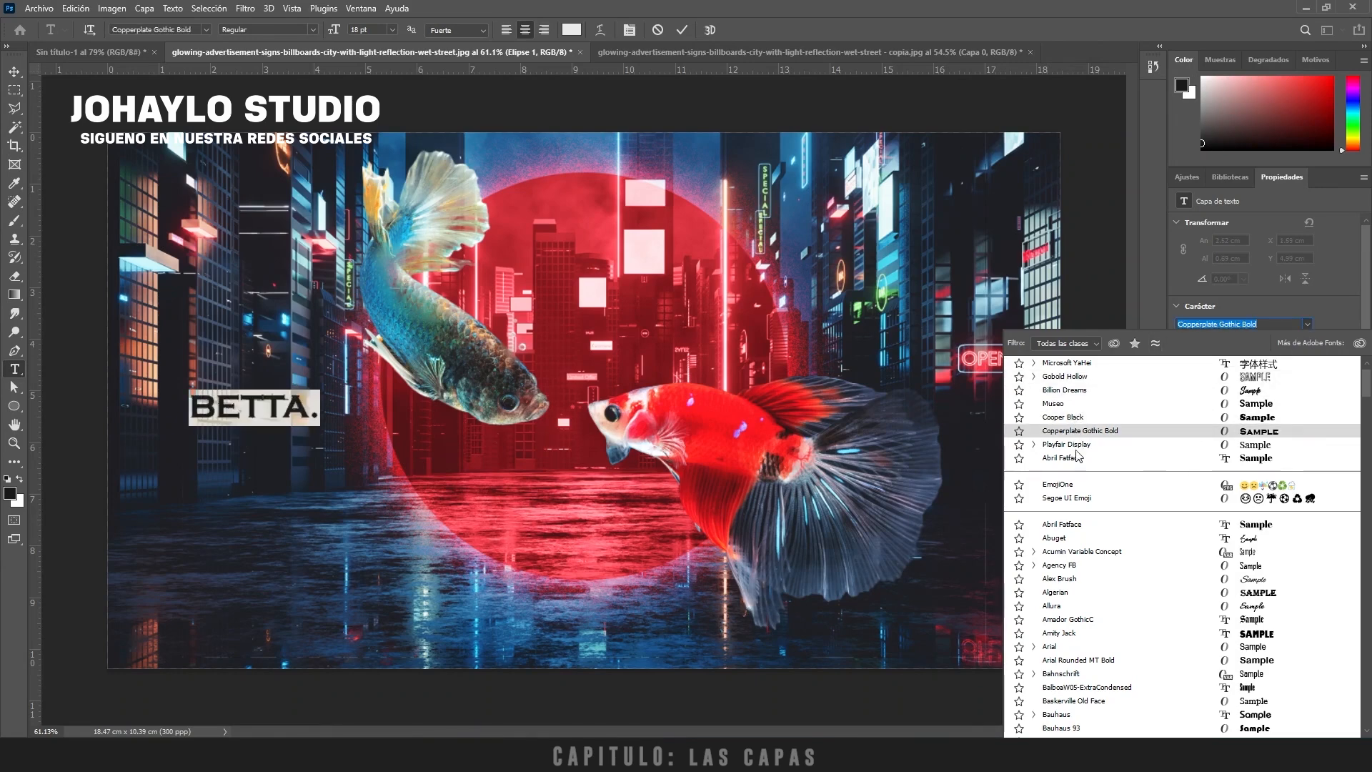
{"action": "scroll", "coordinate": [1079, 455], "scroll_direction": "down", "scroll_amount": 2}
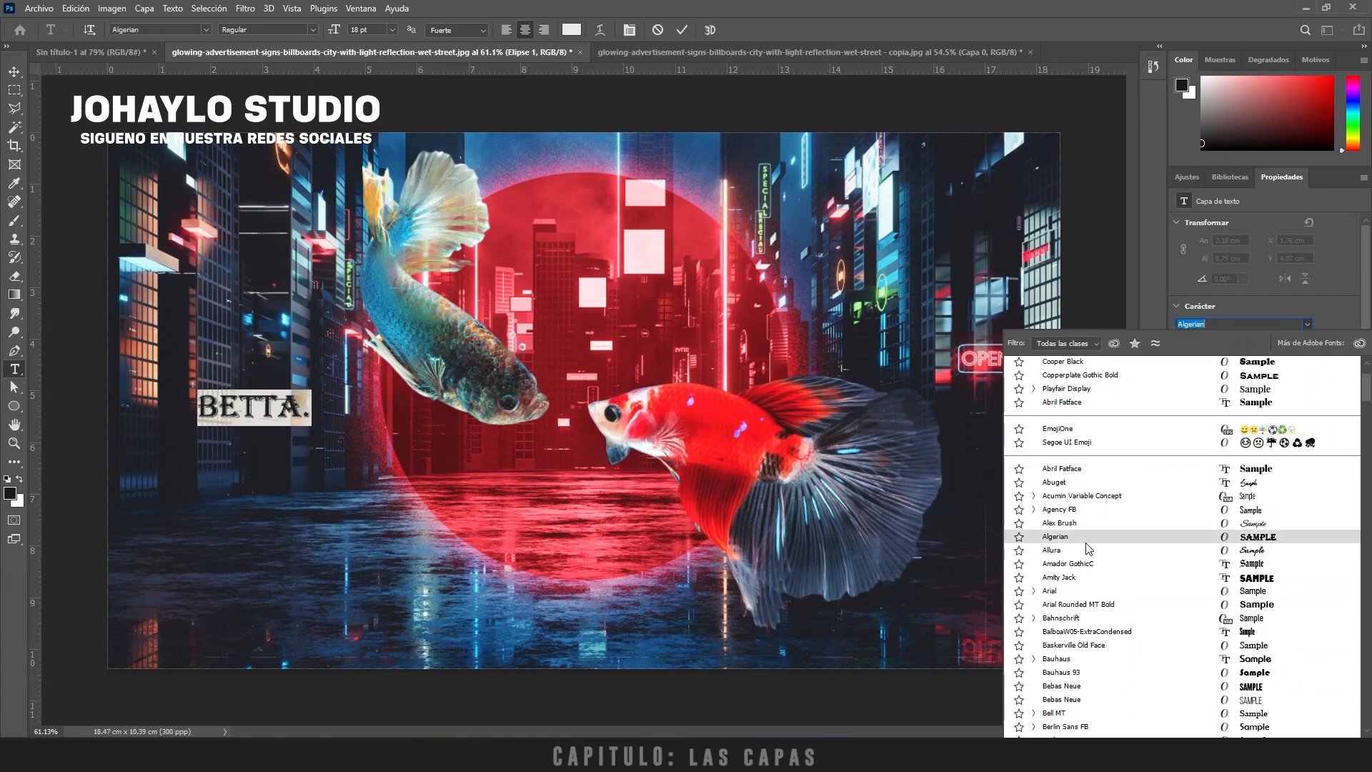
{"action": "scroll", "coordinate": [1094, 500], "scroll_direction": "up", "scroll_amount": 3}
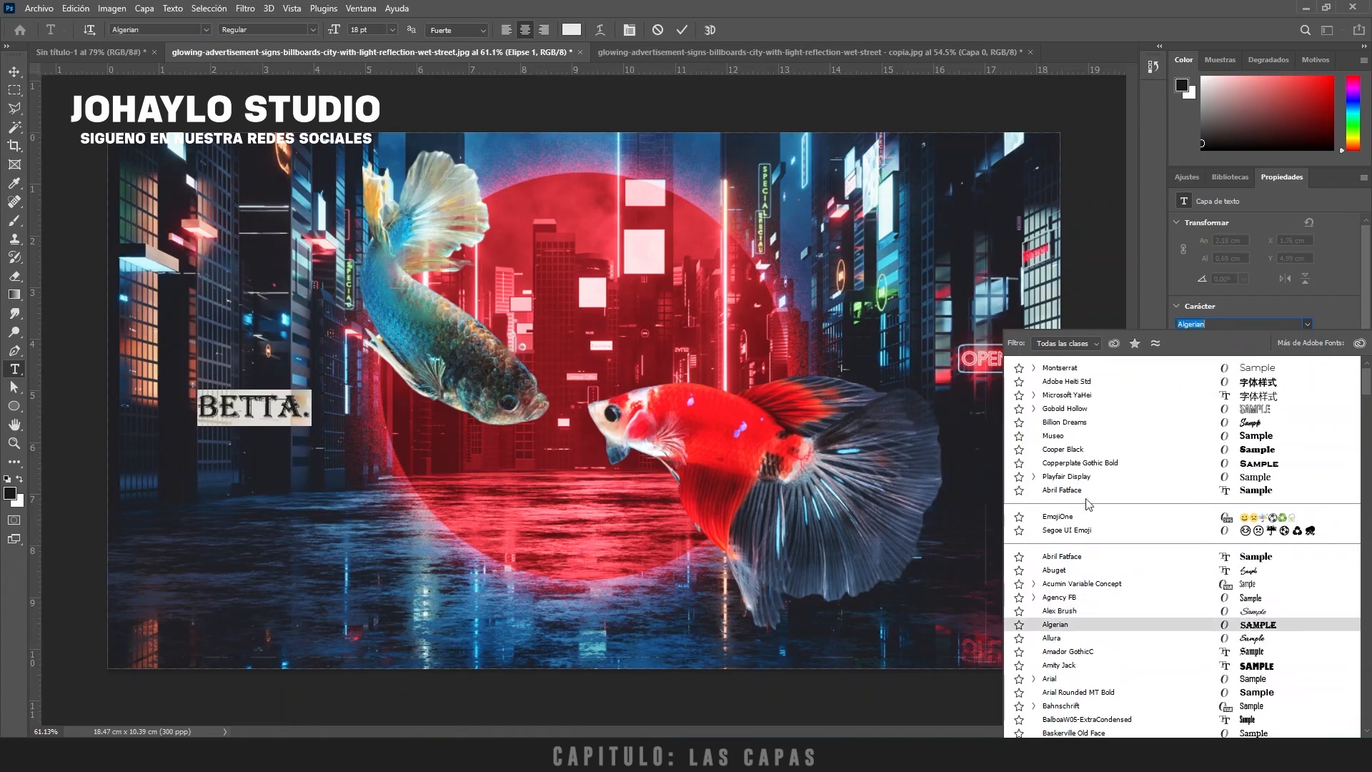
{"action": "left_click", "coordinate": [1083, 408]}
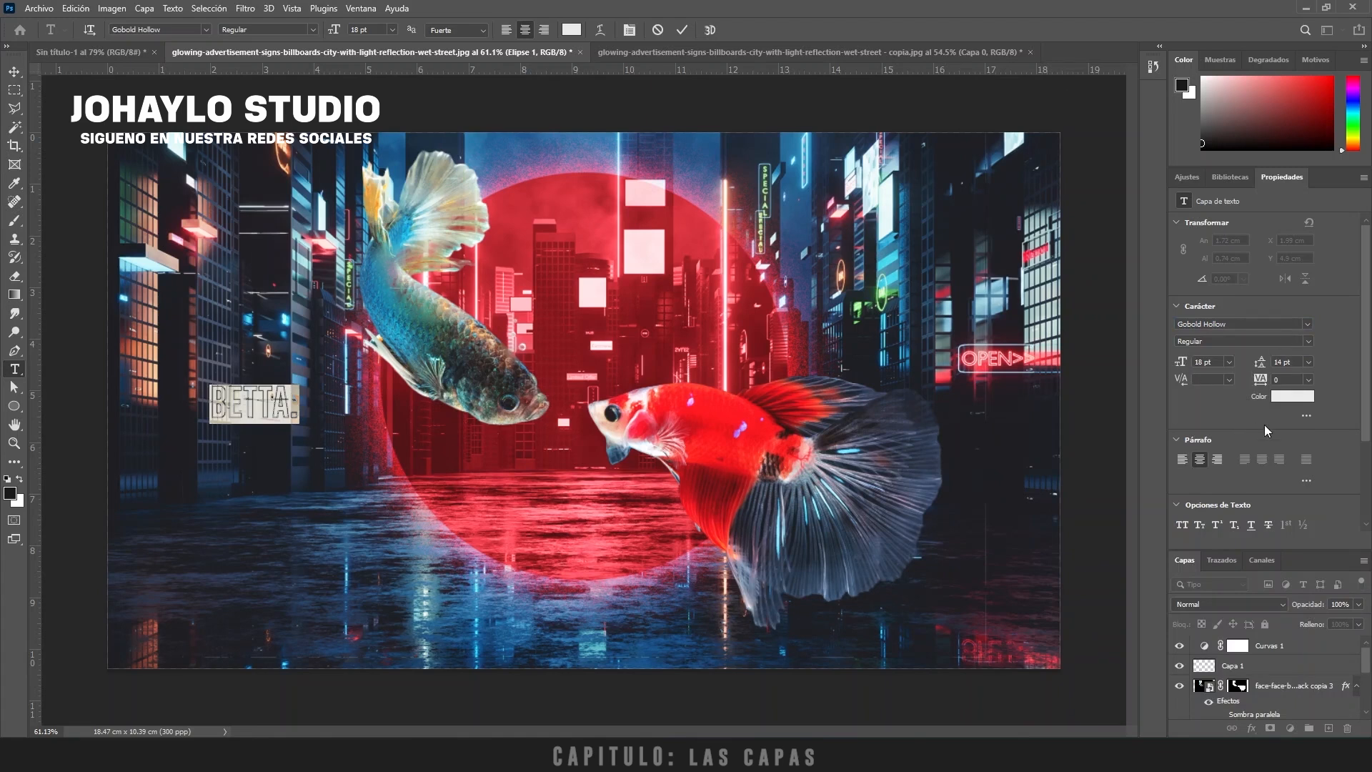
Step: Commit the BETTA. text edit and check its fill color in the color picker, keeping #ebebeb
{"action": "scroll", "coordinate": [1193, 474], "scroll_direction": "down", "scroll_amount": 1}
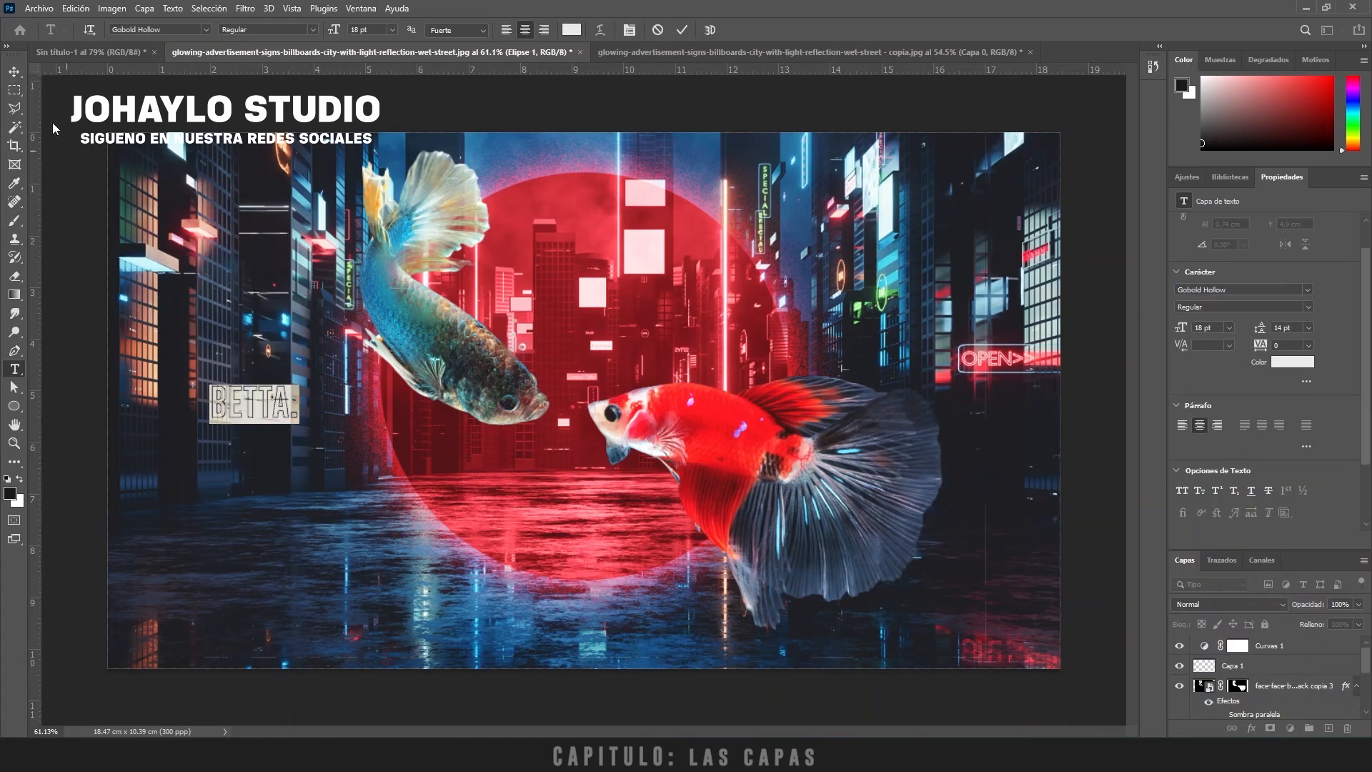
{"action": "left_click", "coordinate": [14, 71]}
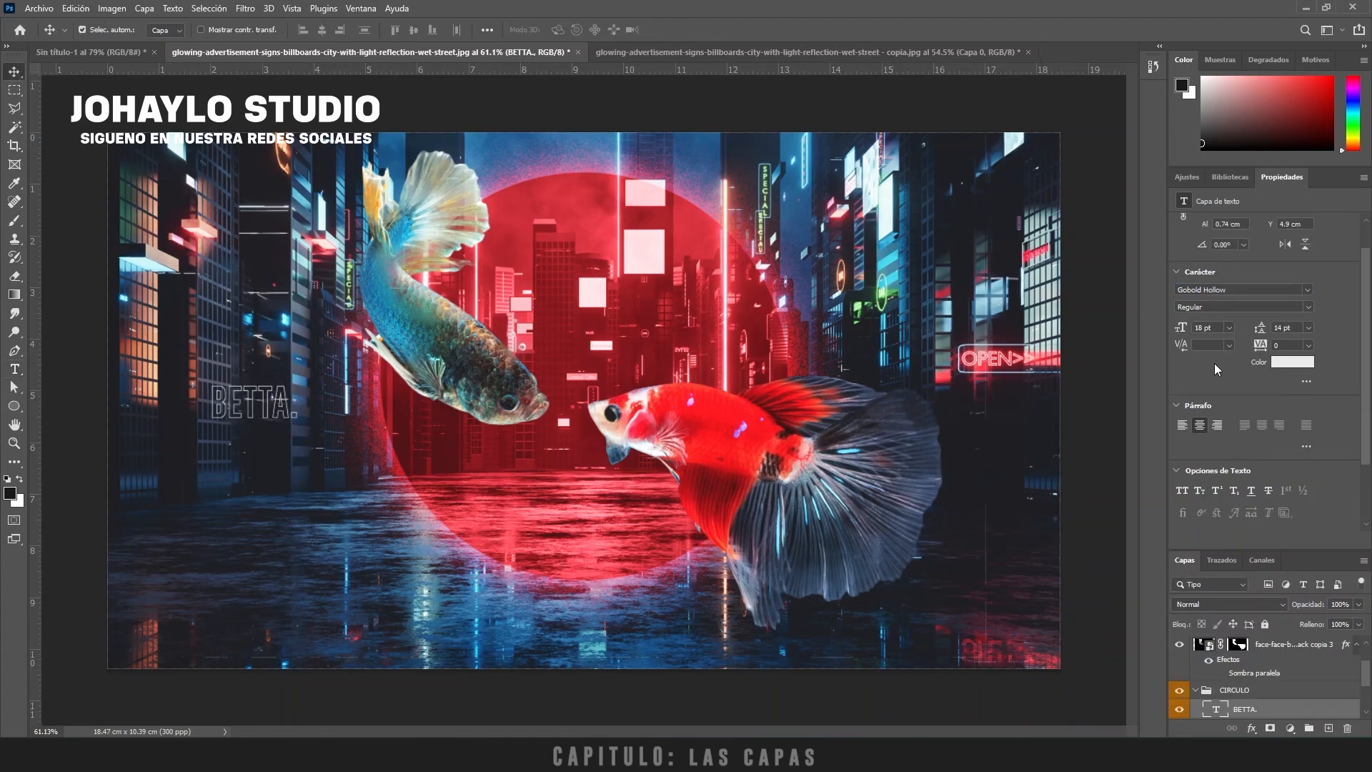
{"action": "left_click", "coordinate": [1281, 363]}
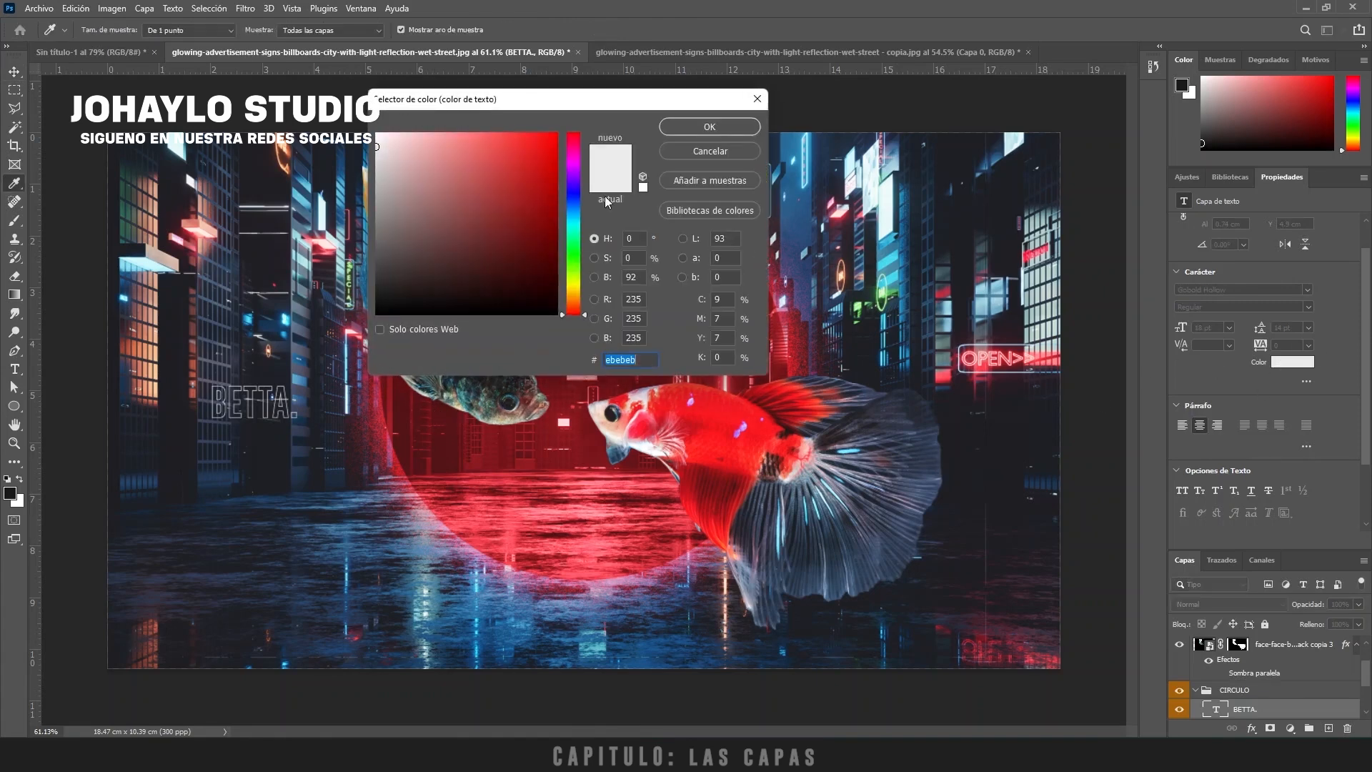
{"action": "left_click", "coordinate": [744, 128]}
Step: Enlarge the BETTA. text to about 118 pt and place it behind both fish, across the red circle
{"action": "key", "text": "ctrl+t"}
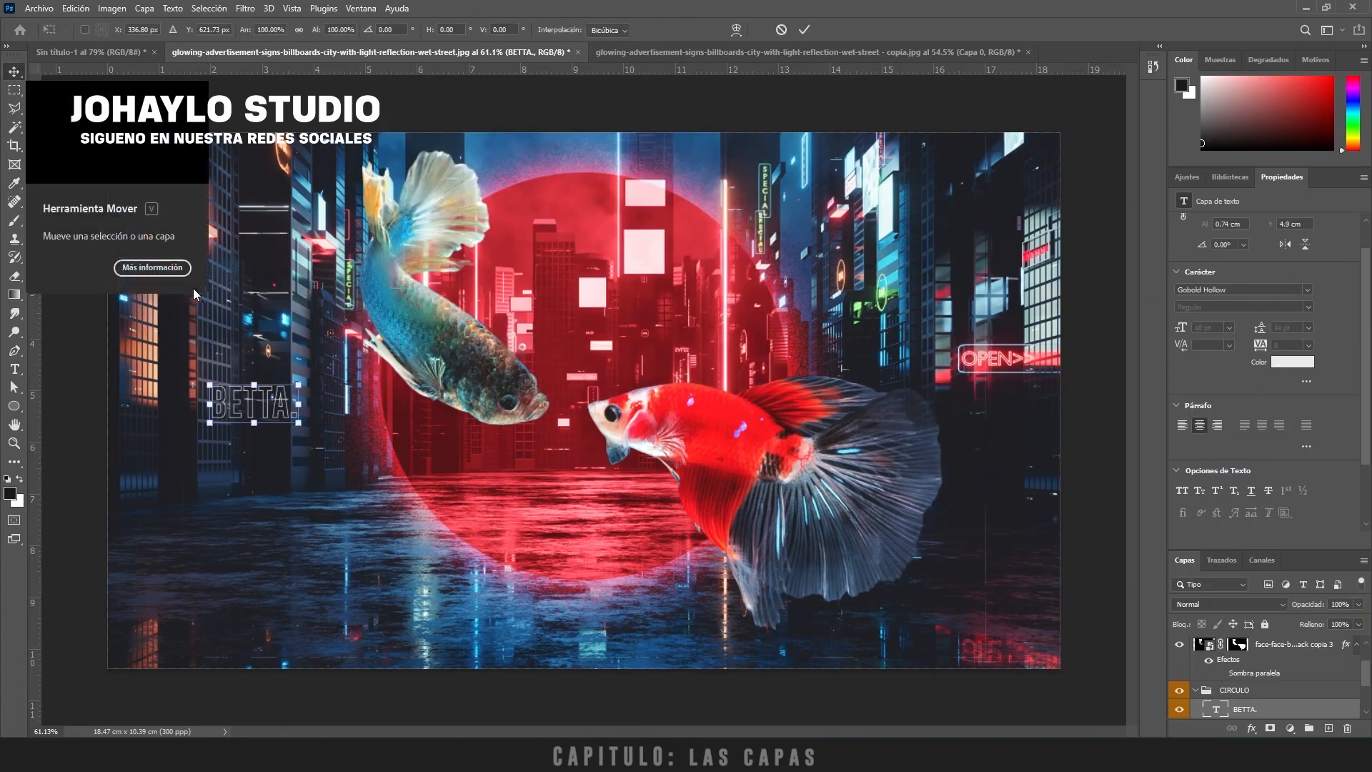
{"action": "mouse_move", "coordinate": [308, 410]}
{"action": "left_mouse_down"}
{"action": "mouse_move", "coordinate": [776, 388]}
{"action": "mouse_move", "coordinate": [322, 397]}
{"action": "left_mouse_up"}
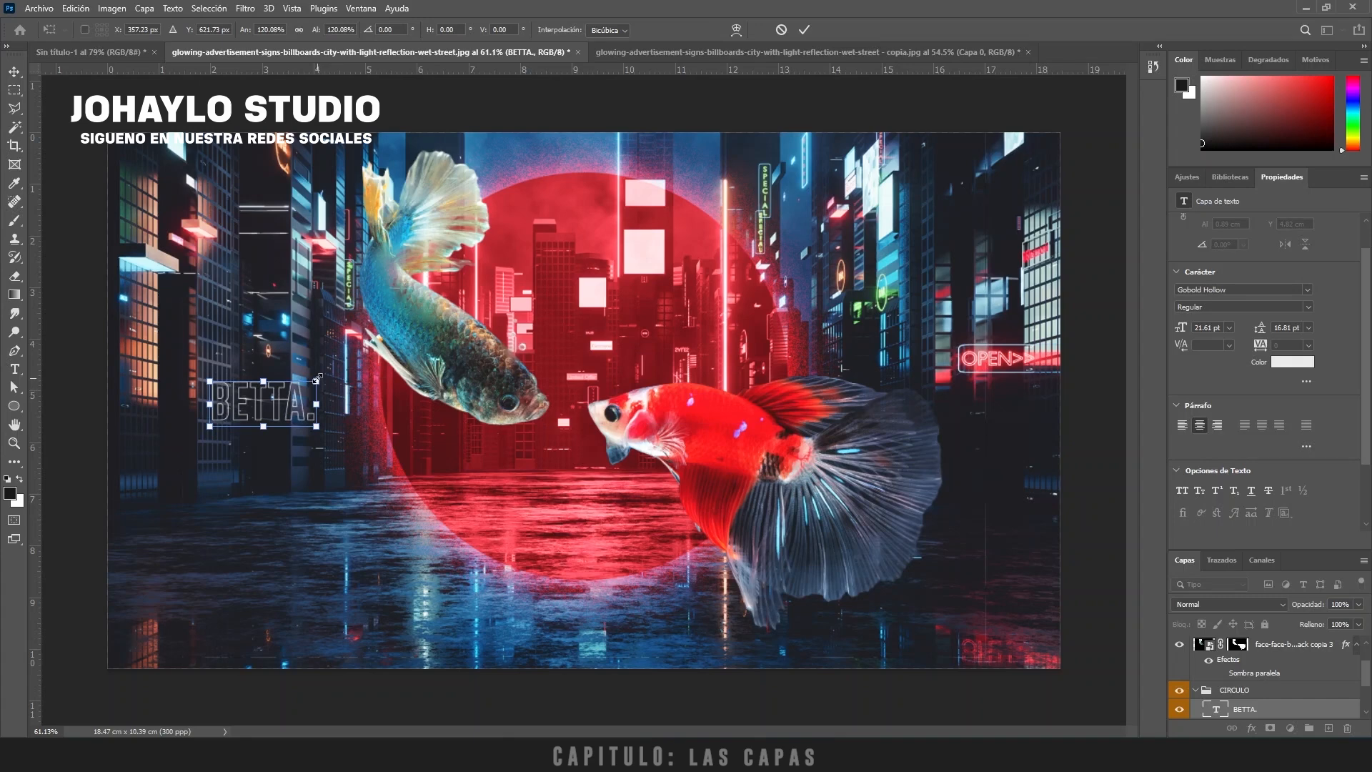
{"action": "left_click_drag", "start_coordinate": [317, 379], "coordinate": [947, 112]}
{"action": "left_click_drag", "start_coordinate": [658, 240], "coordinate": [655, 377]}
{"action": "mouse_move", "coordinate": [953, 402]}
{"action": "left_mouse_down"}
{"action": "mouse_move", "coordinate": [863, 400]}
{"action": "mouse_move", "coordinate": [890, 400]}
{"action": "mouse_move", "coordinate": [876, 397]}
{"action": "left_mouse_up"}
{"action": "key", "text": "Return"}
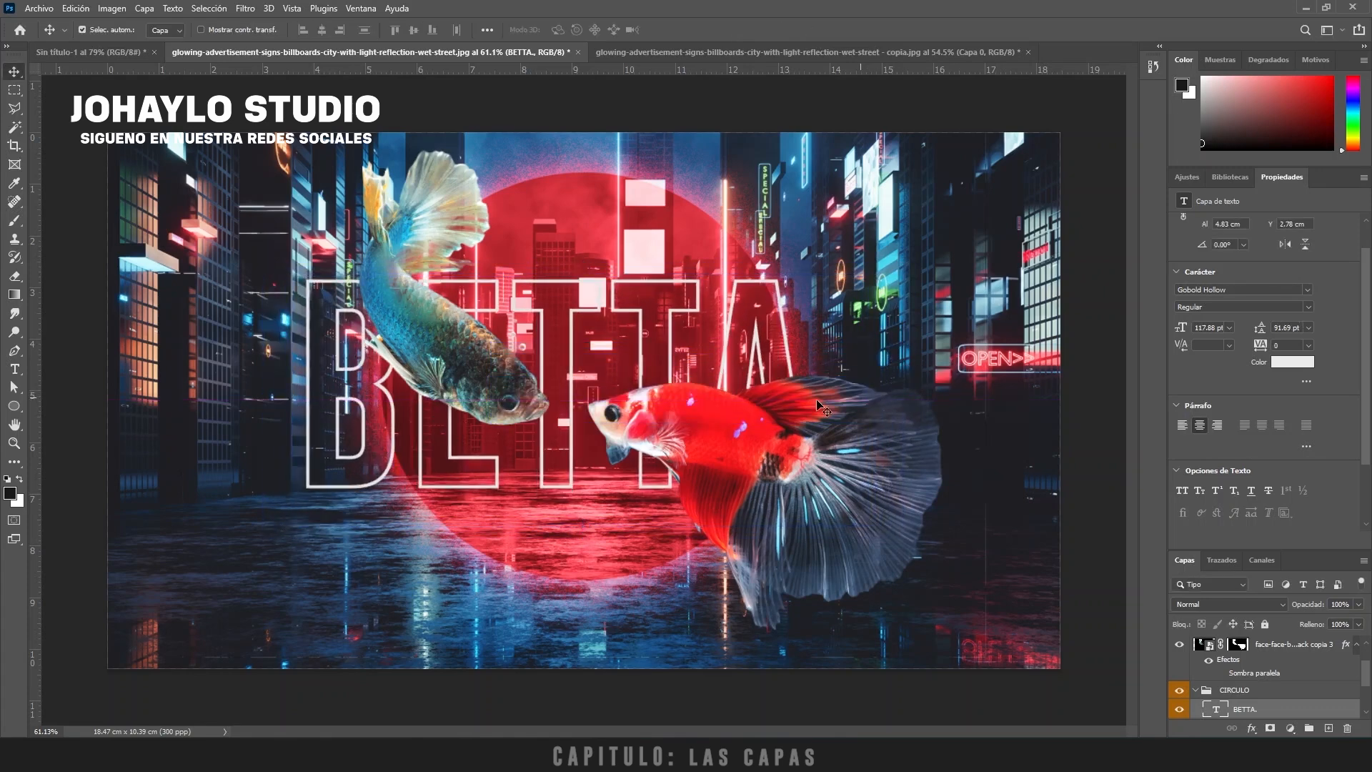
Step: Make room for the full layer list and inspect the layer style options of the Capa 0 background image
{"action": "left_click", "coordinate": [722, 352]}
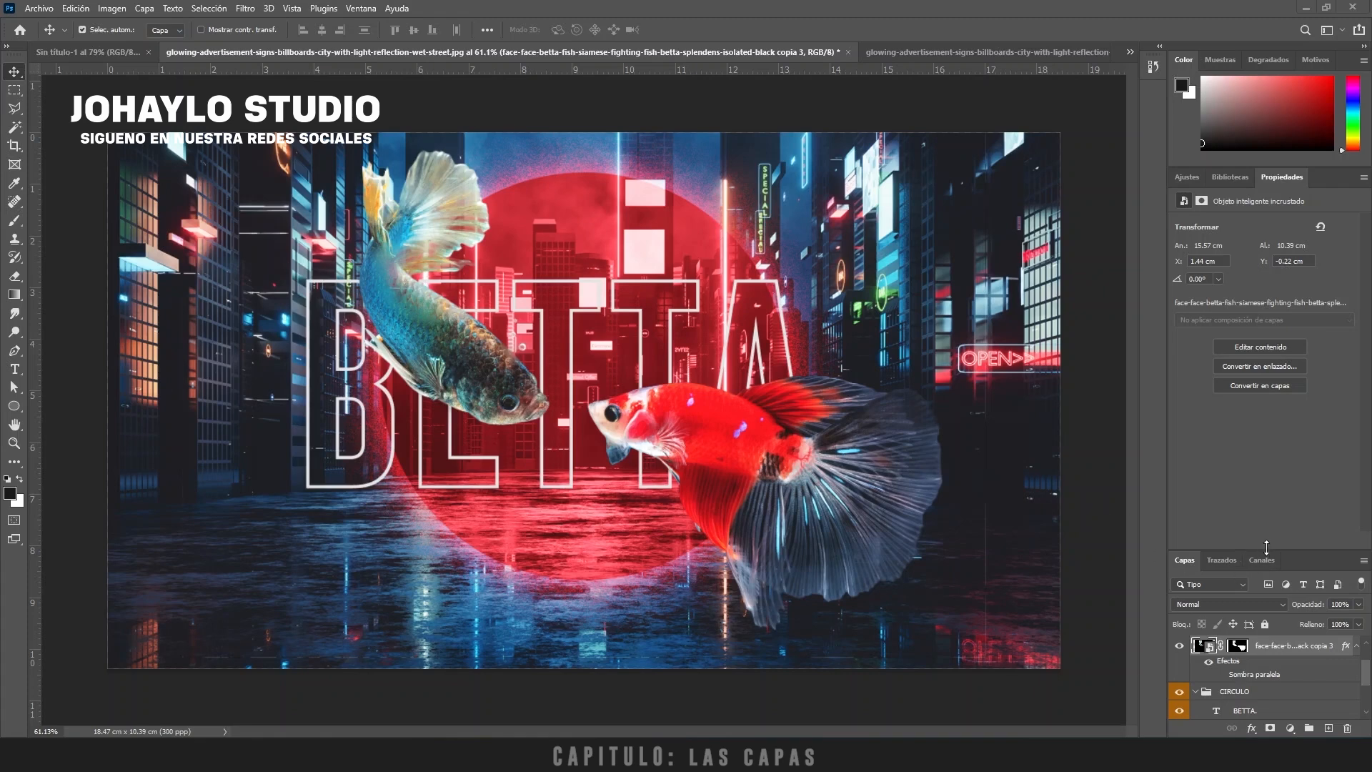
{"action": "left_click_drag", "start_coordinate": [1266, 547], "coordinate": [1243, 299]}
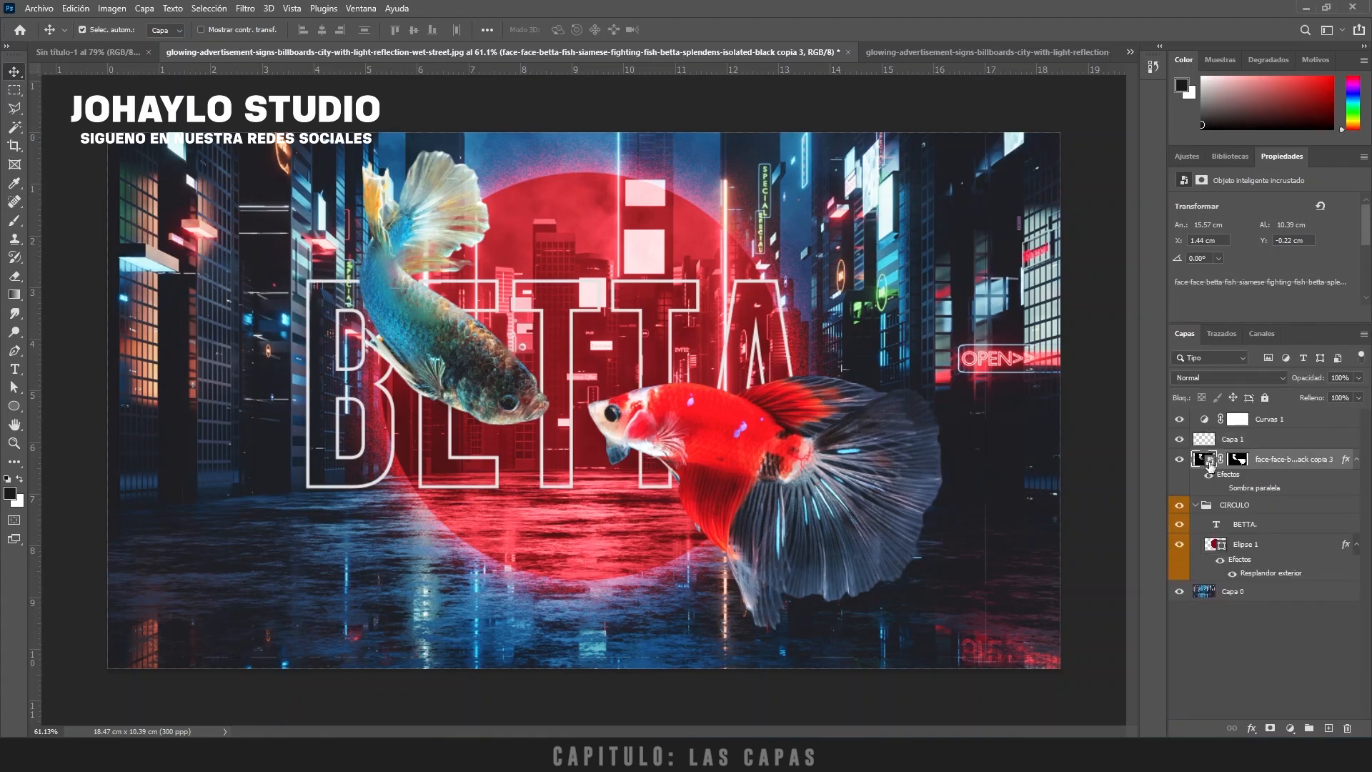
{"action": "left_click", "coordinate": [1227, 593]}
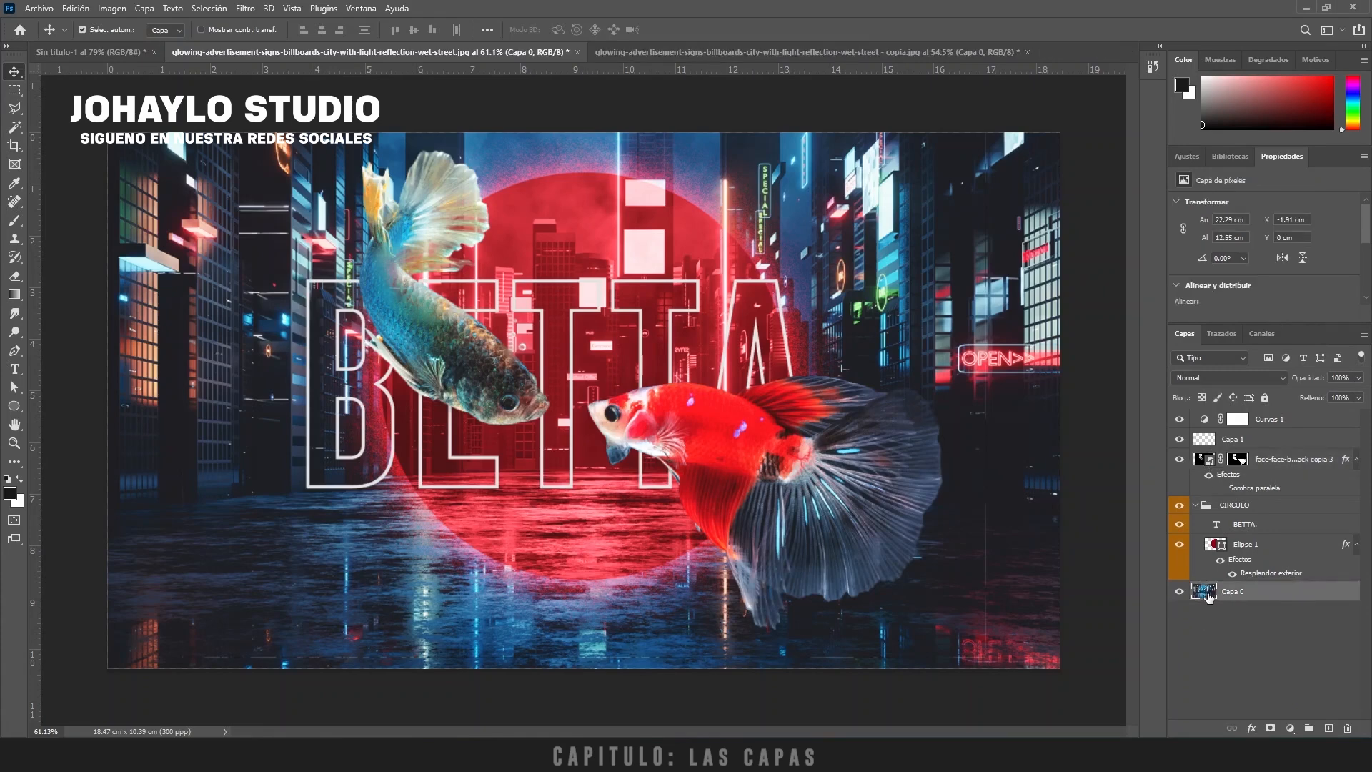
{"action": "double_click", "coordinate": [1208, 597]}
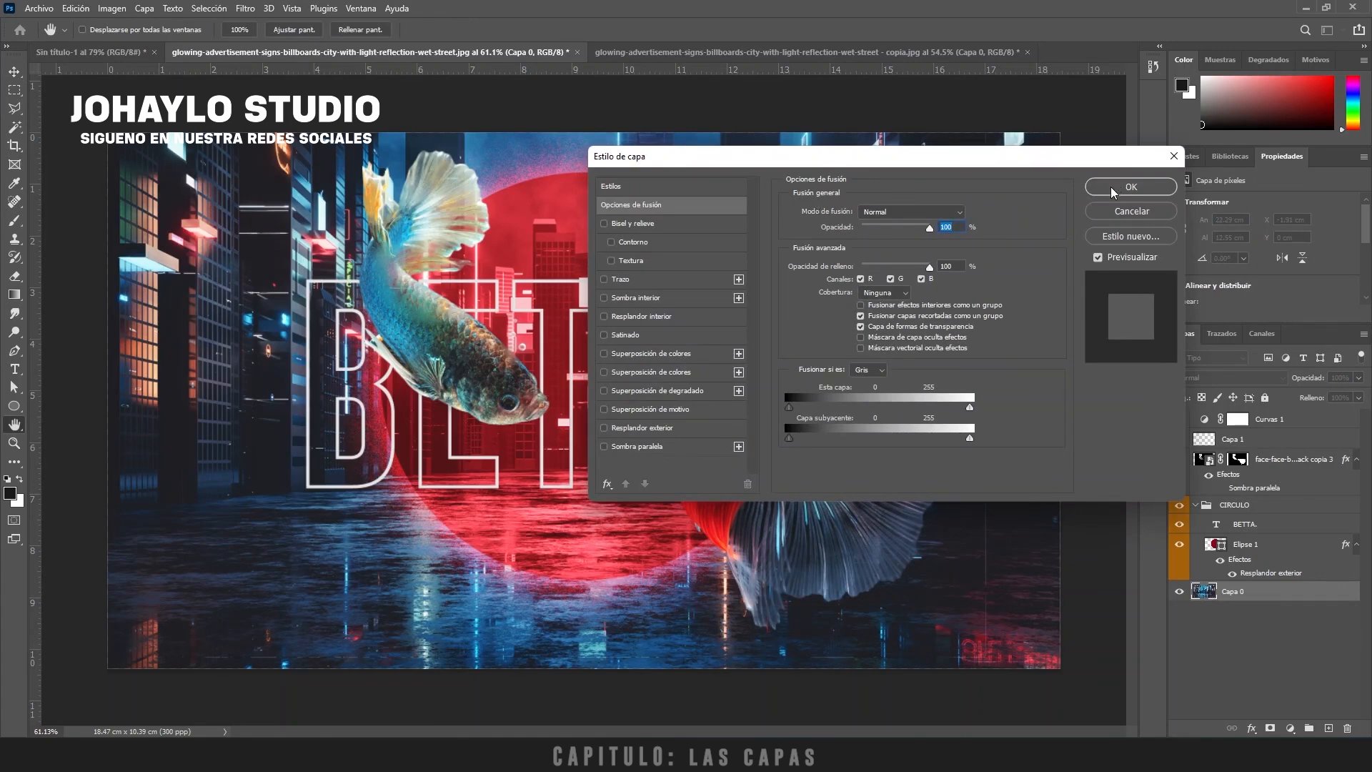
{"action": "left_click", "coordinate": [1111, 186]}
Step: Hide and show the fish smart object and the Capa 0 background in turn to compare the two layers
{"action": "left_click", "coordinate": [1244, 474]}
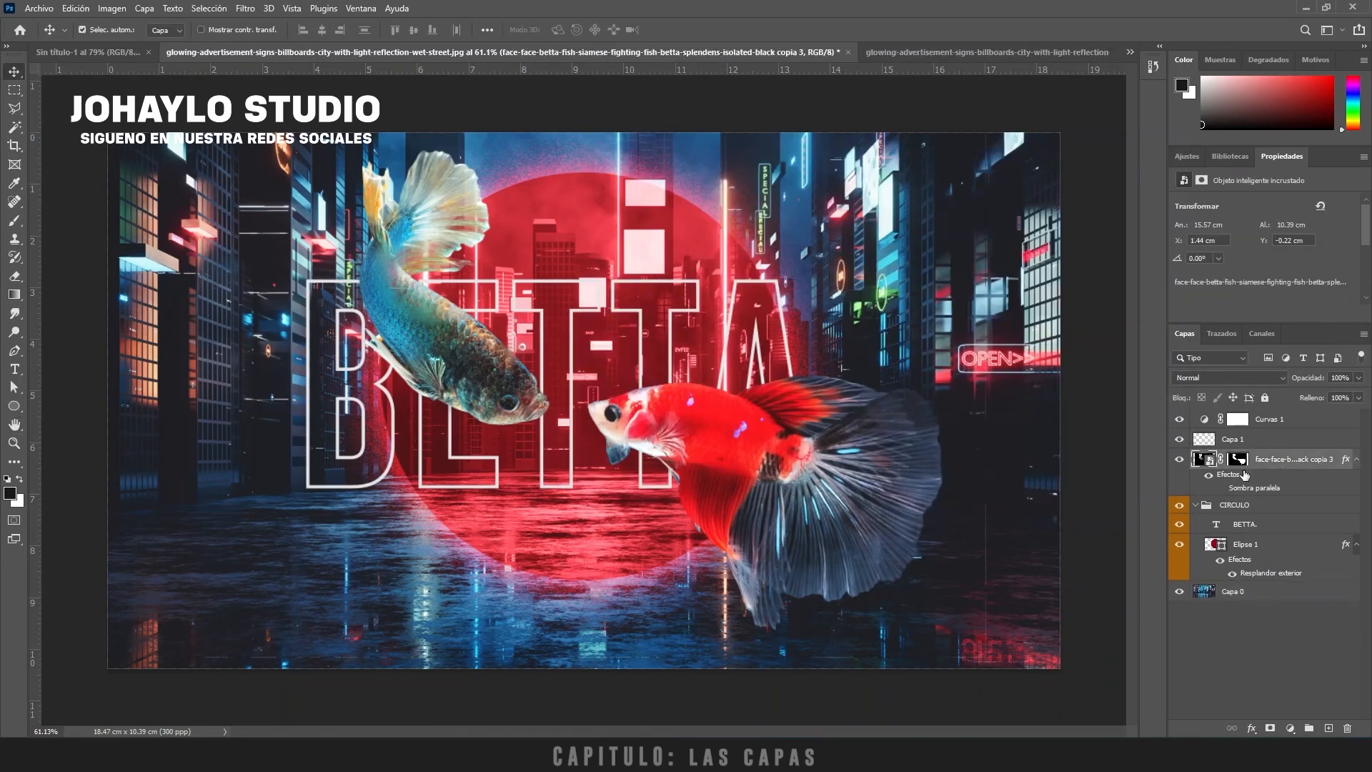
{"action": "left_click", "coordinate": [1180, 460]}
{"action": "left_click", "coordinate": [1180, 460]}
{"action": "left_click", "coordinate": [1179, 591]}
{"action": "left_click", "coordinate": [1180, 591]}
Step: Open the contents of the fish smart object in its own document and examine both fish up close
{"action": "double_click", "coordinate": [1204, 459]}
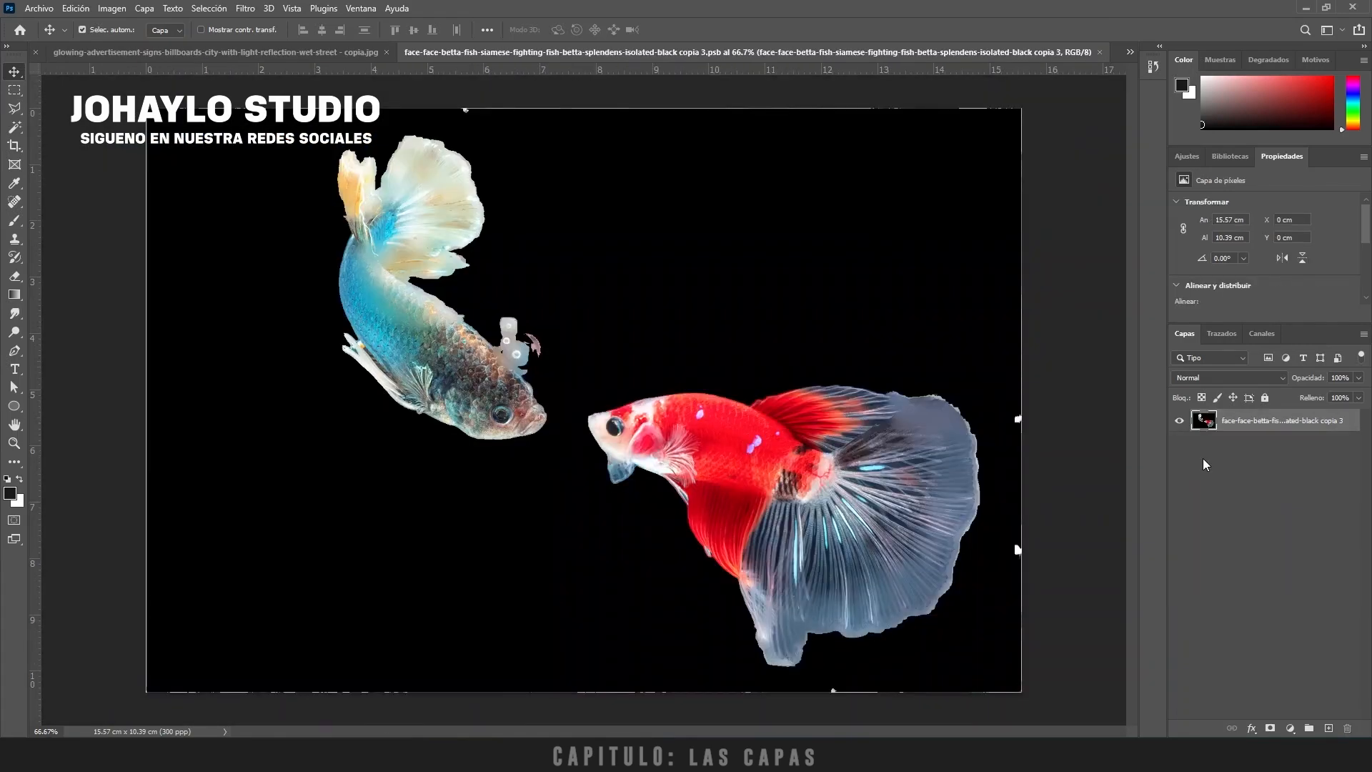
{"action": "scroll", "coordinate": [590, 267], "scroll_direction": "up", "scroll_amount": 4}
{"action": "scroll", "coordinate": [594, 267], "scroll_direction": "down", "scroll_amount": 5}
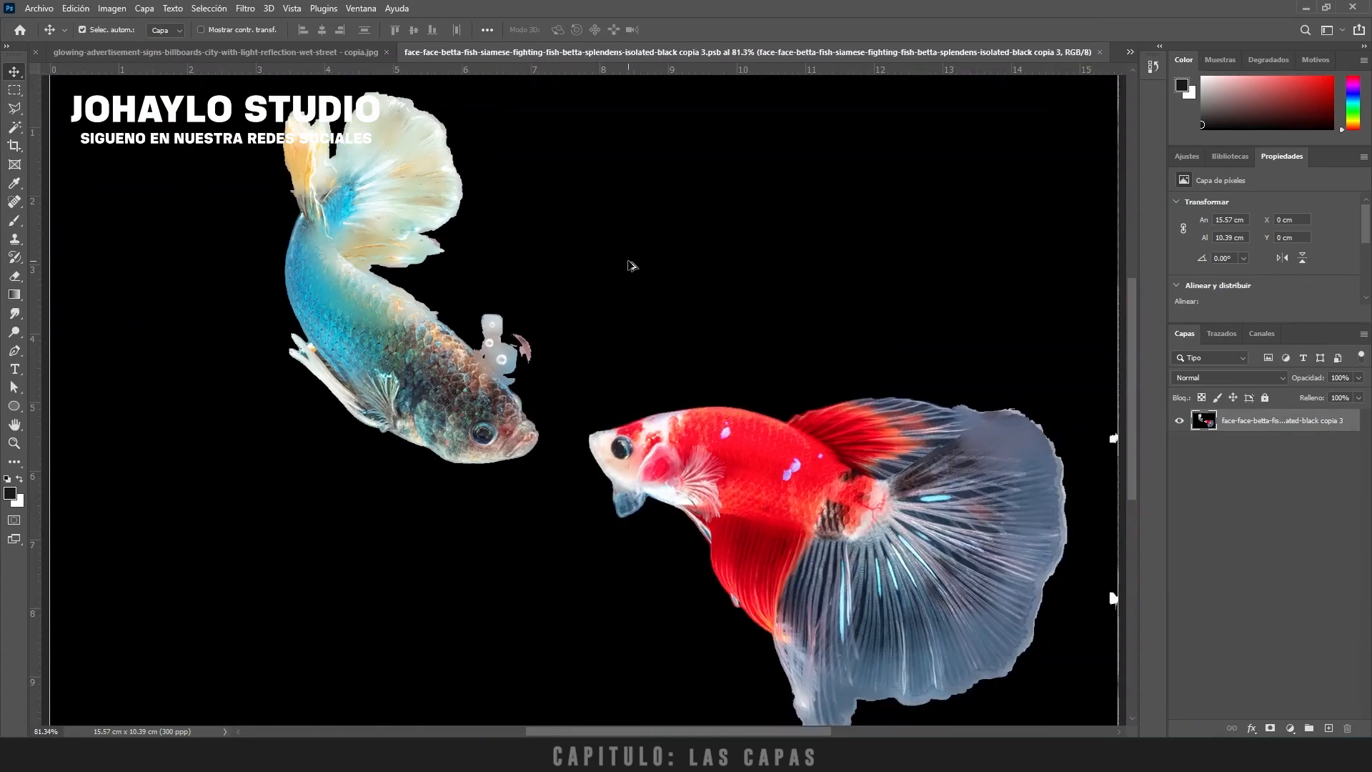
{"action": "scroll", "coordinate": [832, 321], "scroll_direction": "up", "scroll_amount": 5}
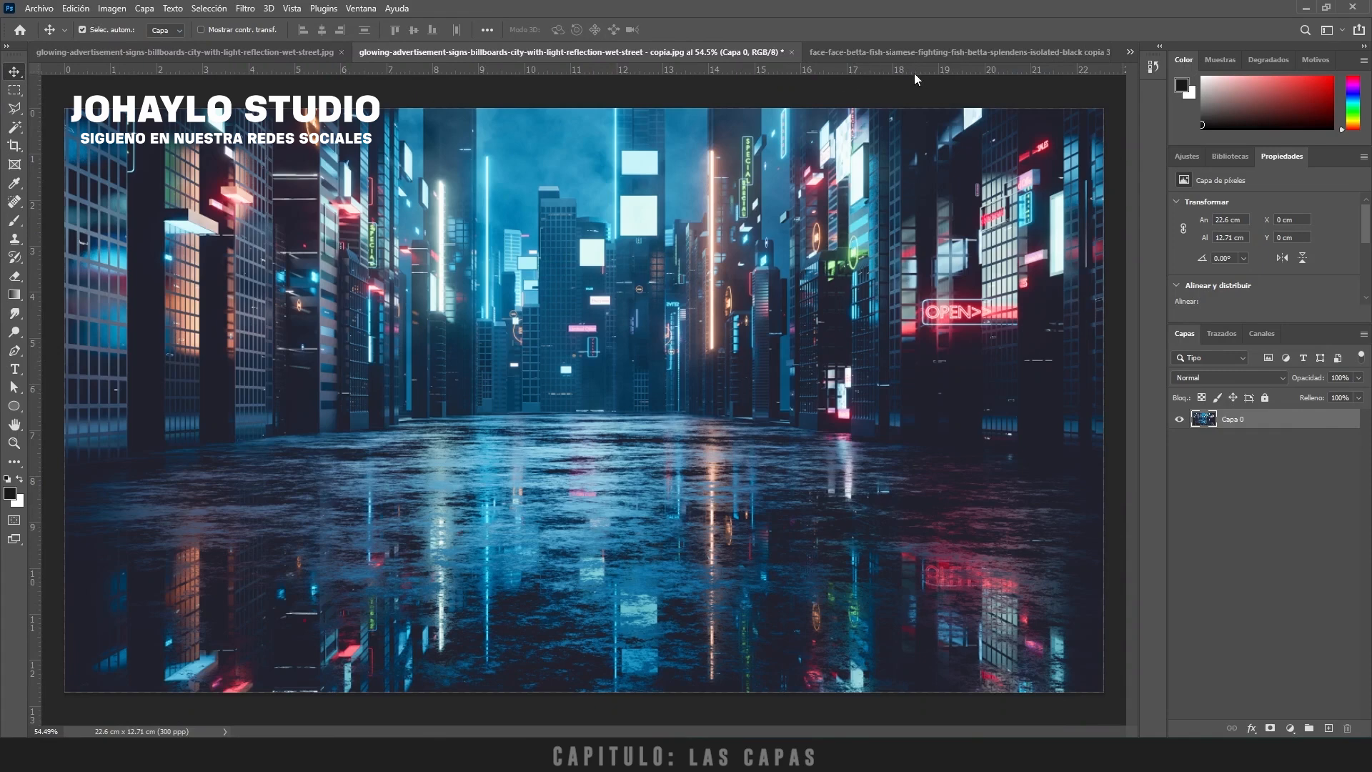
{"action": "left_click", "coordinate": [925, 52]}
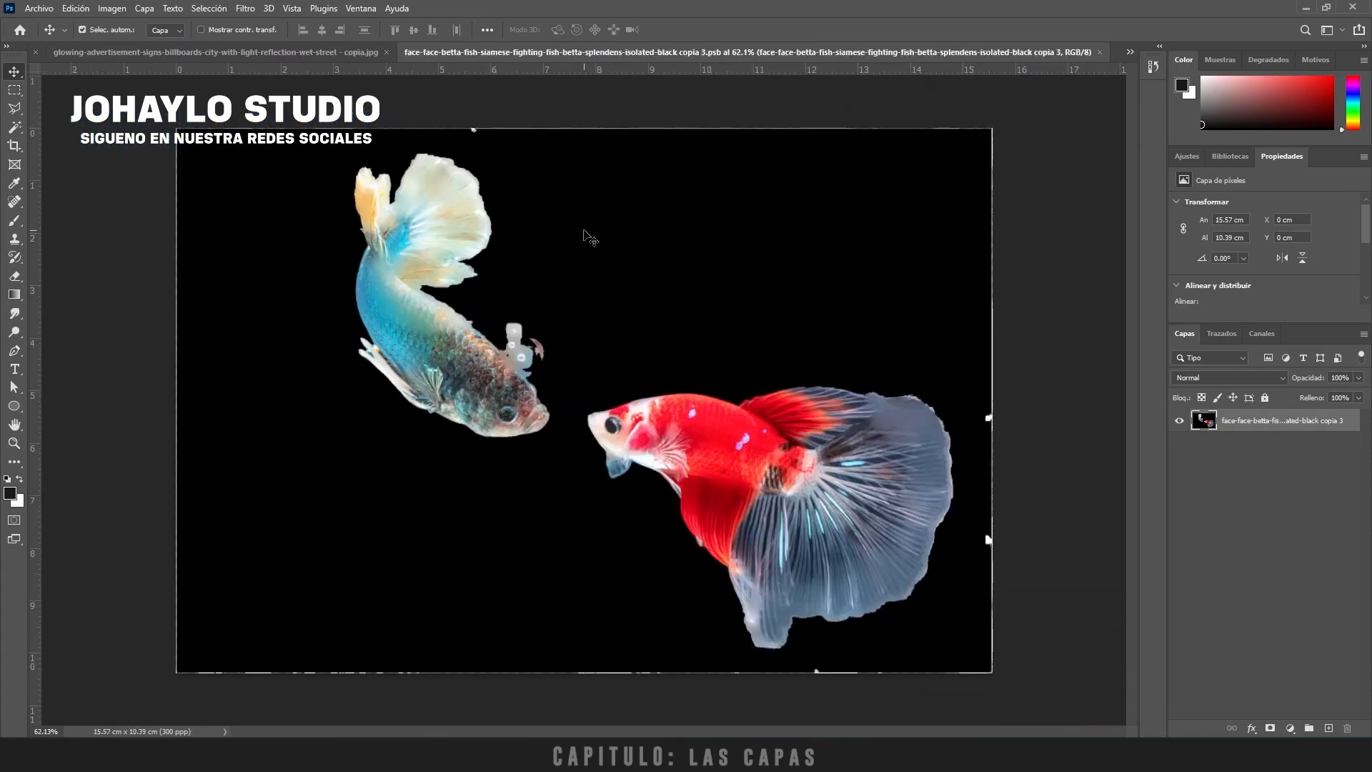
Step: Paint over both fish inside the smart object with a very large soft white brush
{"action": "left_click", "coordinate": [14, 220]}
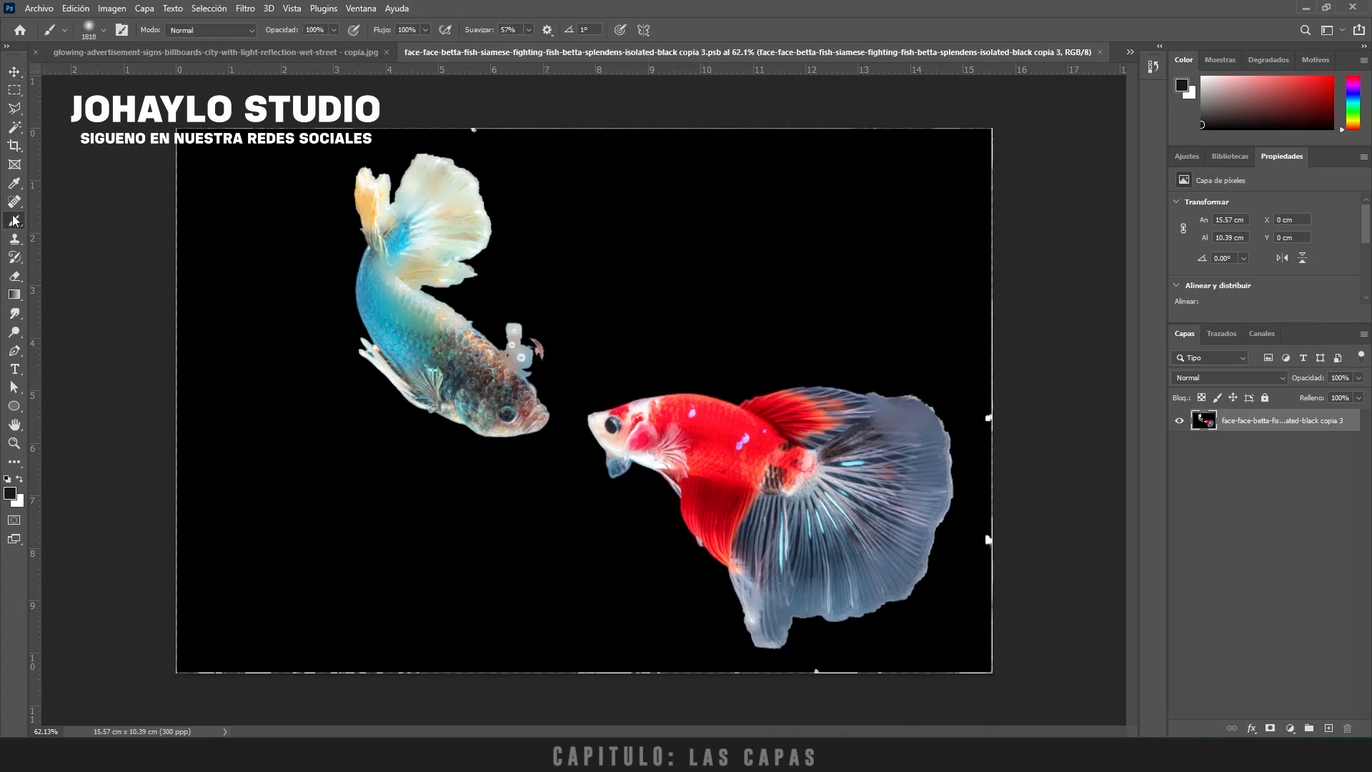
{"action": "left_click", "coordinate": [19, 479]}
{"action": "left_click_drag", "start_coordinate": [442, 459], "coordinate": [746, 449]}
{"action": "left_click", "coordinate": [632, 423]}
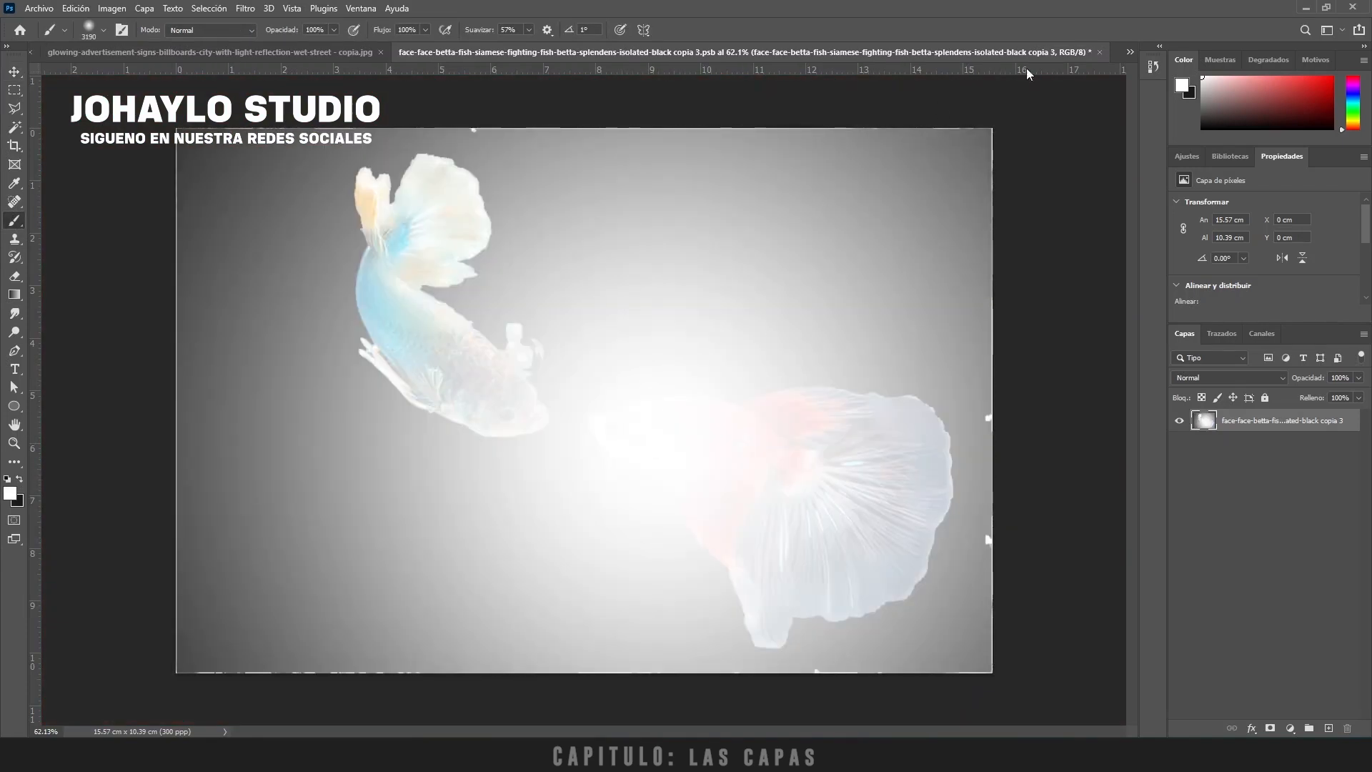
Step: Close the smart object document saving its changes, and check the whitened fish in the neon city composition
{"action": "left_click", "coordinate": [1099, 52]}
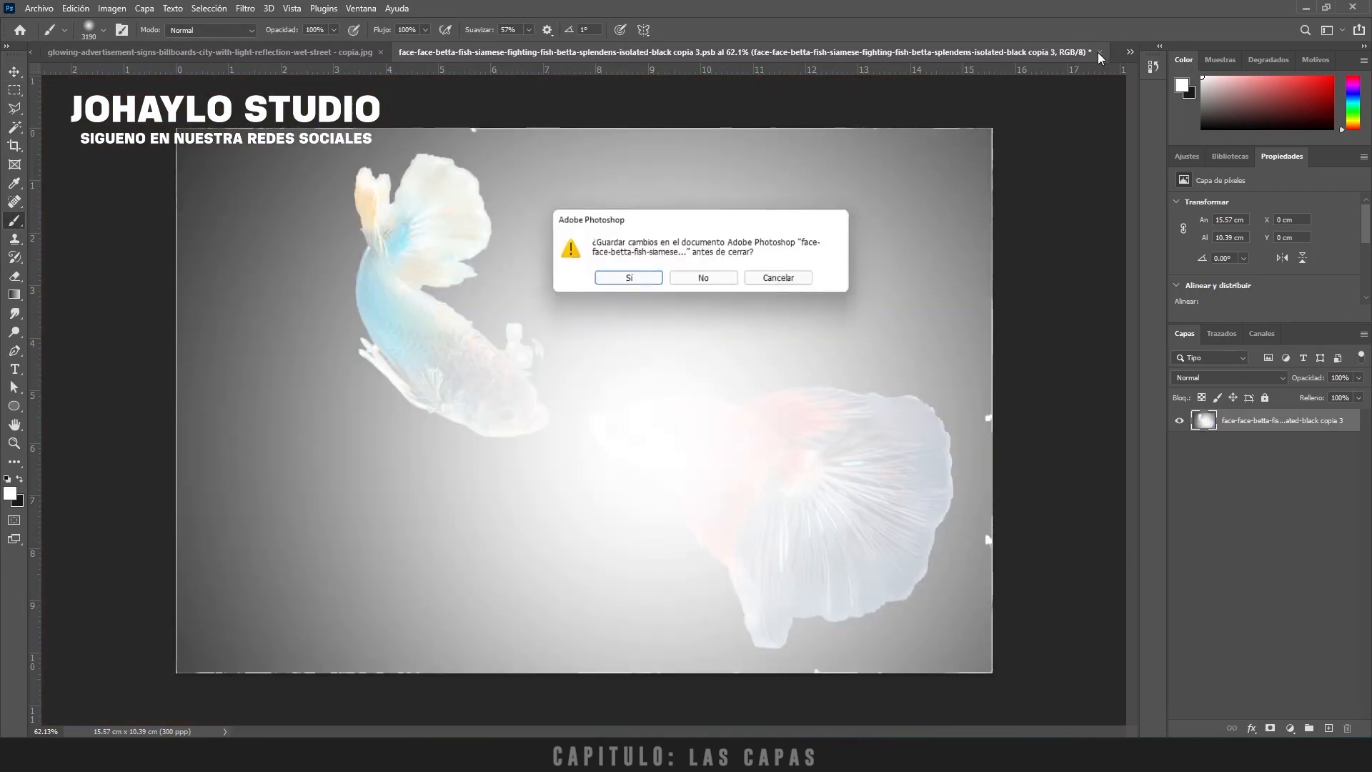
{"action": "left_click", "coordinate": [628, 279]}
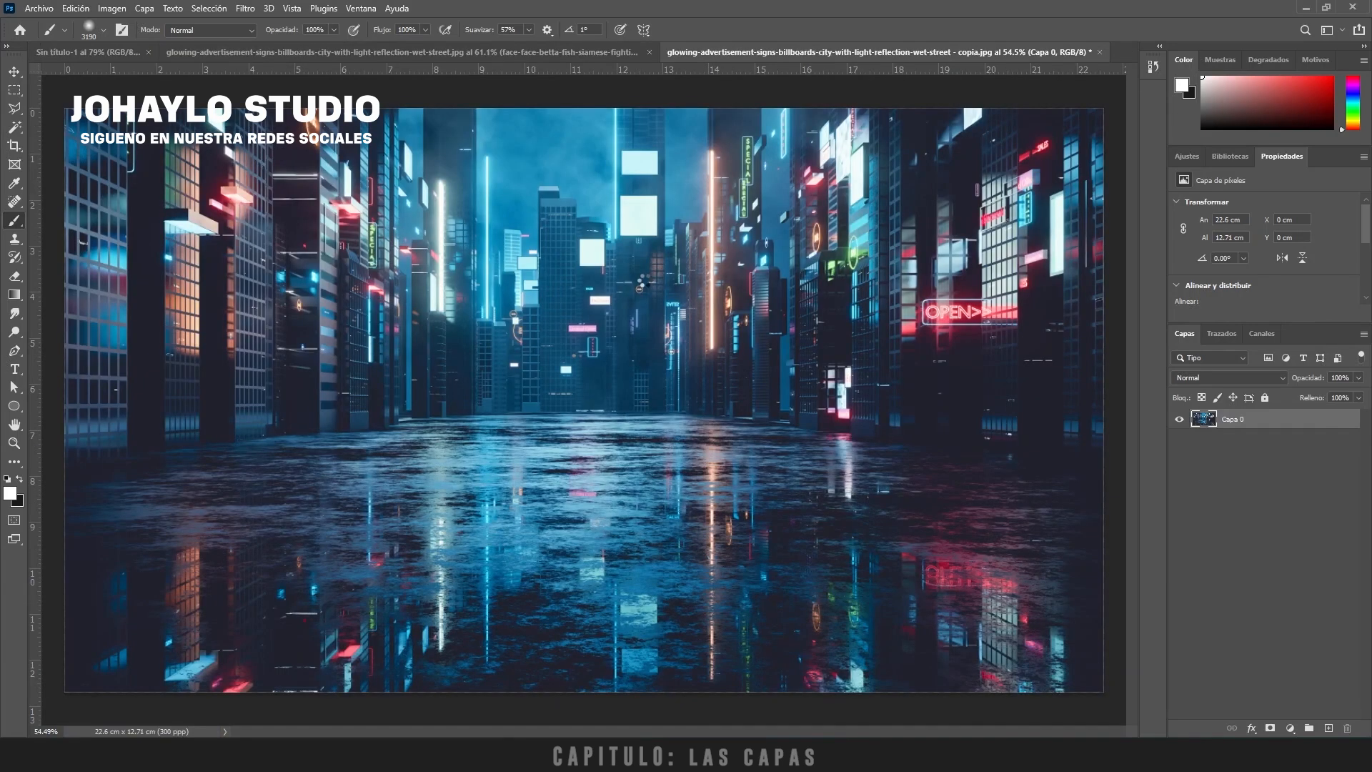
{"action": "left_click", "coordinate": [287, 54]}
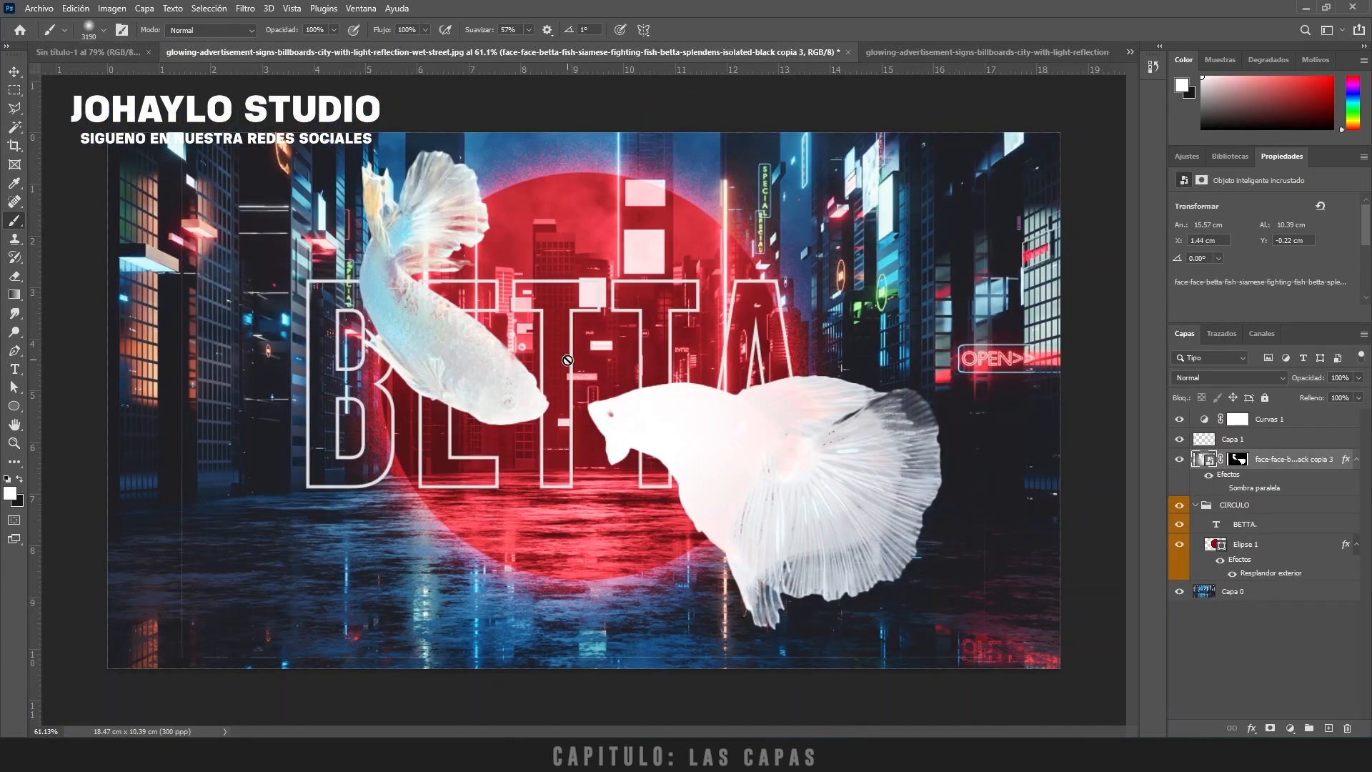
{"action": "scroll", "coordinate": [678, 484], "scroll_direction": "up", "scroll_amount": 2}
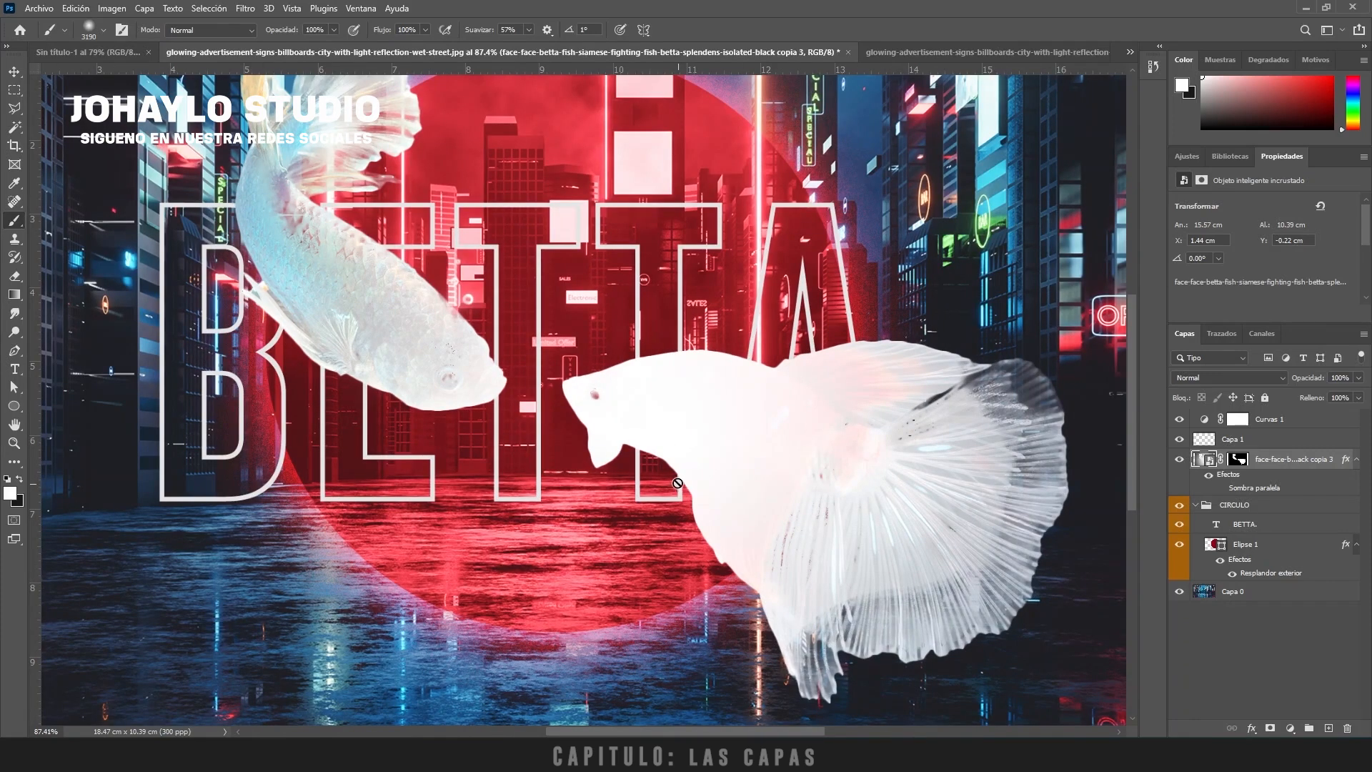
{"action": "scroll", "coordinate": [678, 484], "scroll_direction": "down", "scroll_amount": 2}
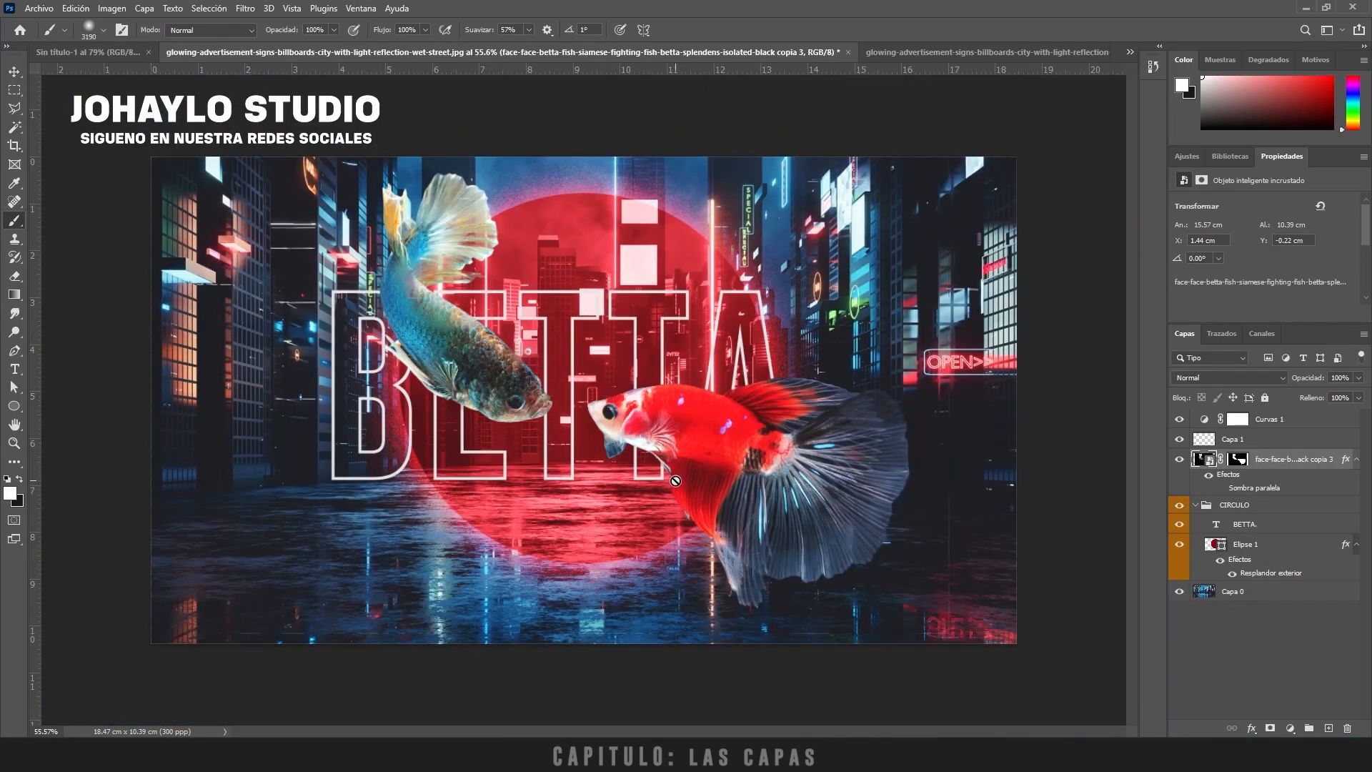
Step: Reopen the contents of the fish smart object and close that document without editing it
{"action": "double_click", "coordinate": [1205, 459]}
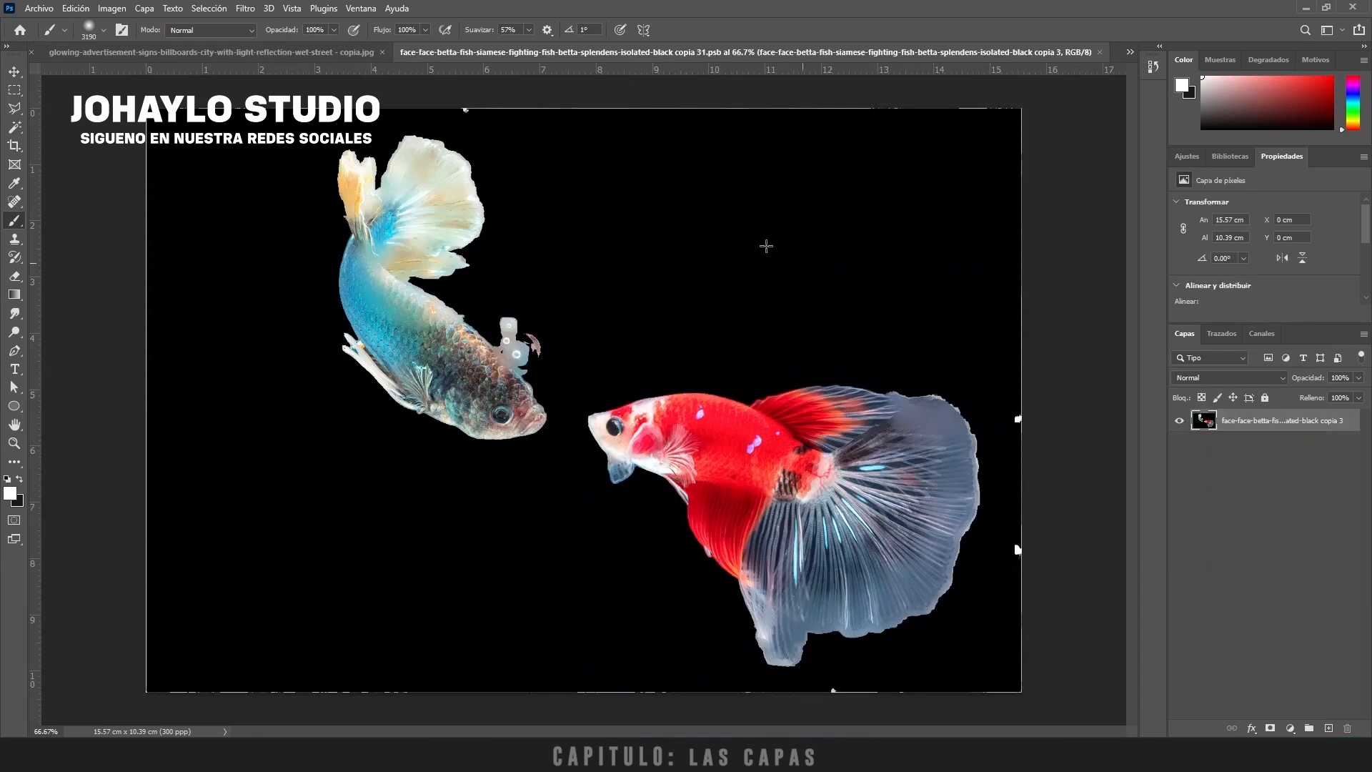
{"action": "left_click", "coordinate": [1294, 670]}
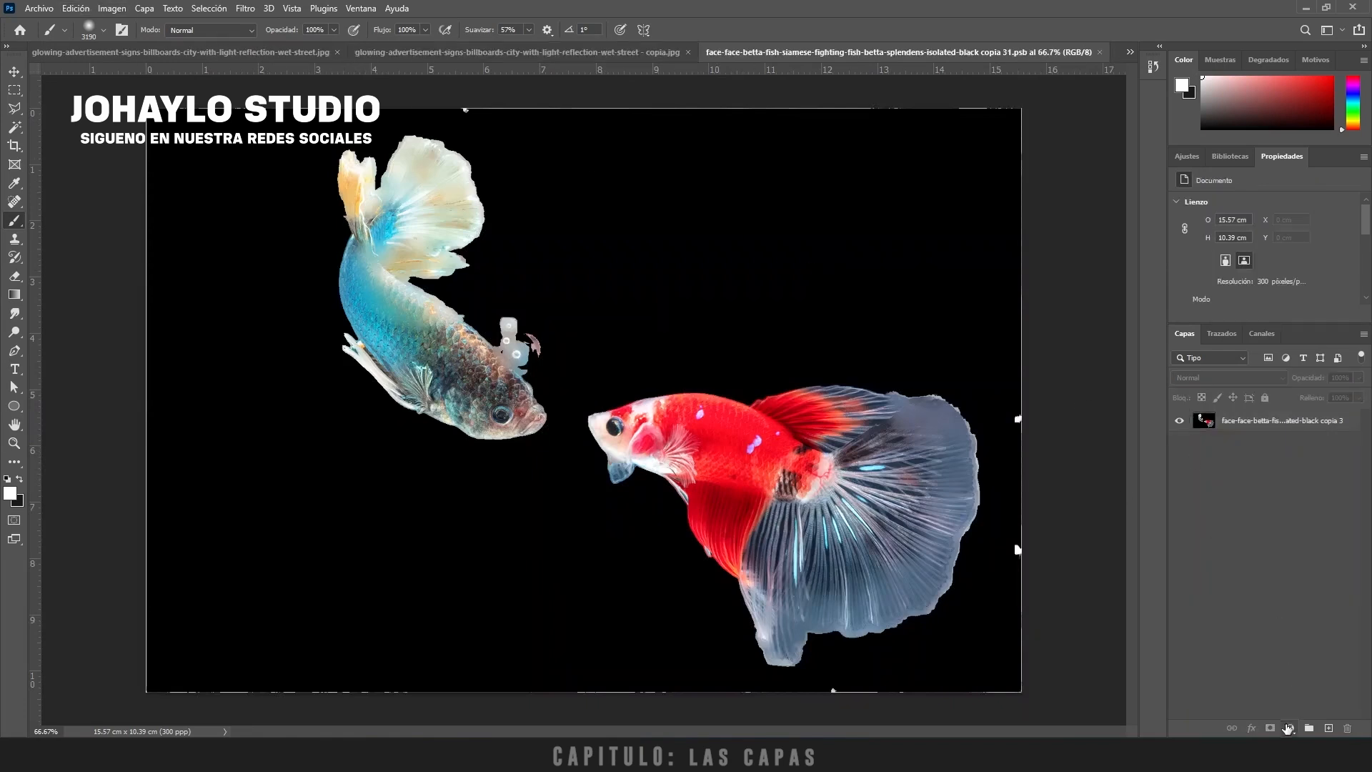
{"action": "left_click", "coordinate": [1289, 728]}
{"action": "left_click", "coordinate": [1100, 50]}
{"action": "left_click", "coordinate": [1100, 52]}
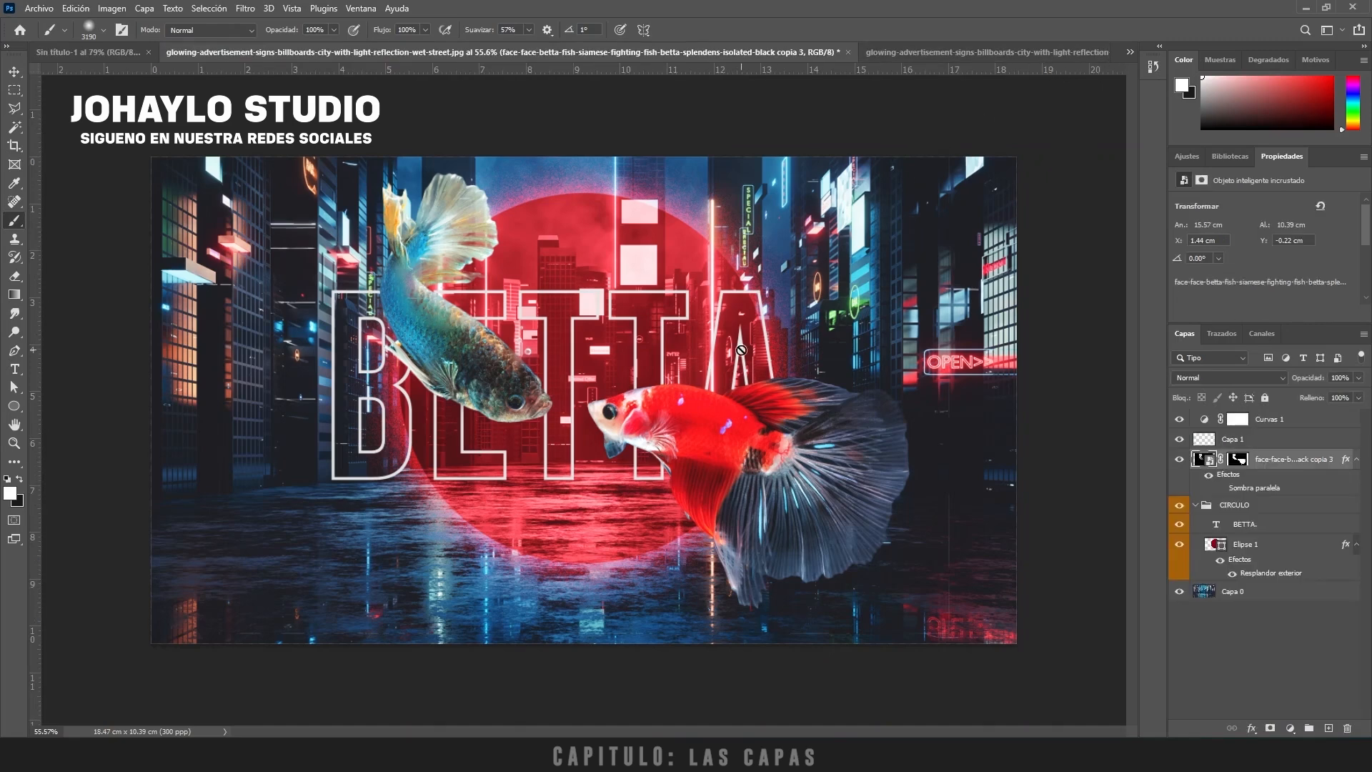
Step: Select the BETTA. text and the fish layer in turn with the Move tool, and look at the city background copy document
{"action": "key", "text": "v"}
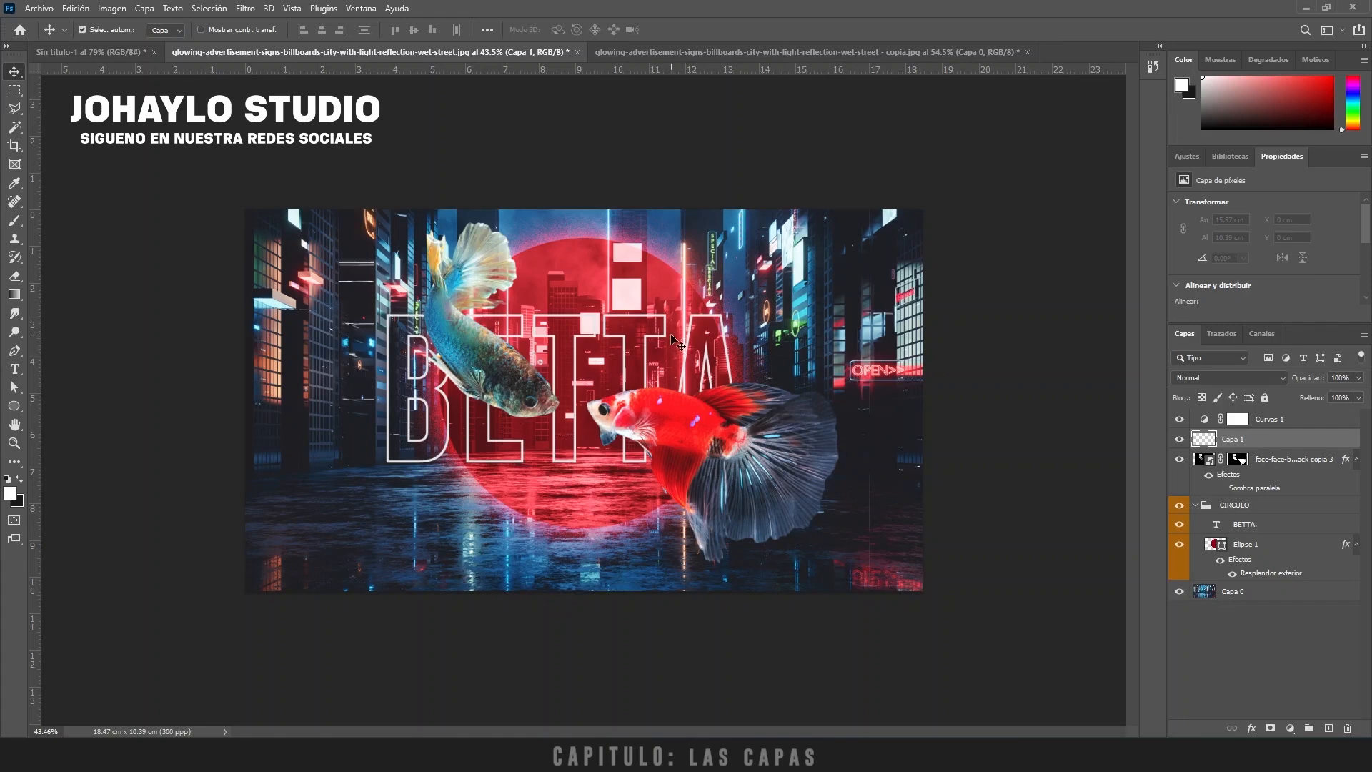
{"action": "scroll", "coordinate": [670, 334], "scroll_direction": "up", "scroll_amount": 3}
{"action": "left_click", "coordinate": [670, 310]}
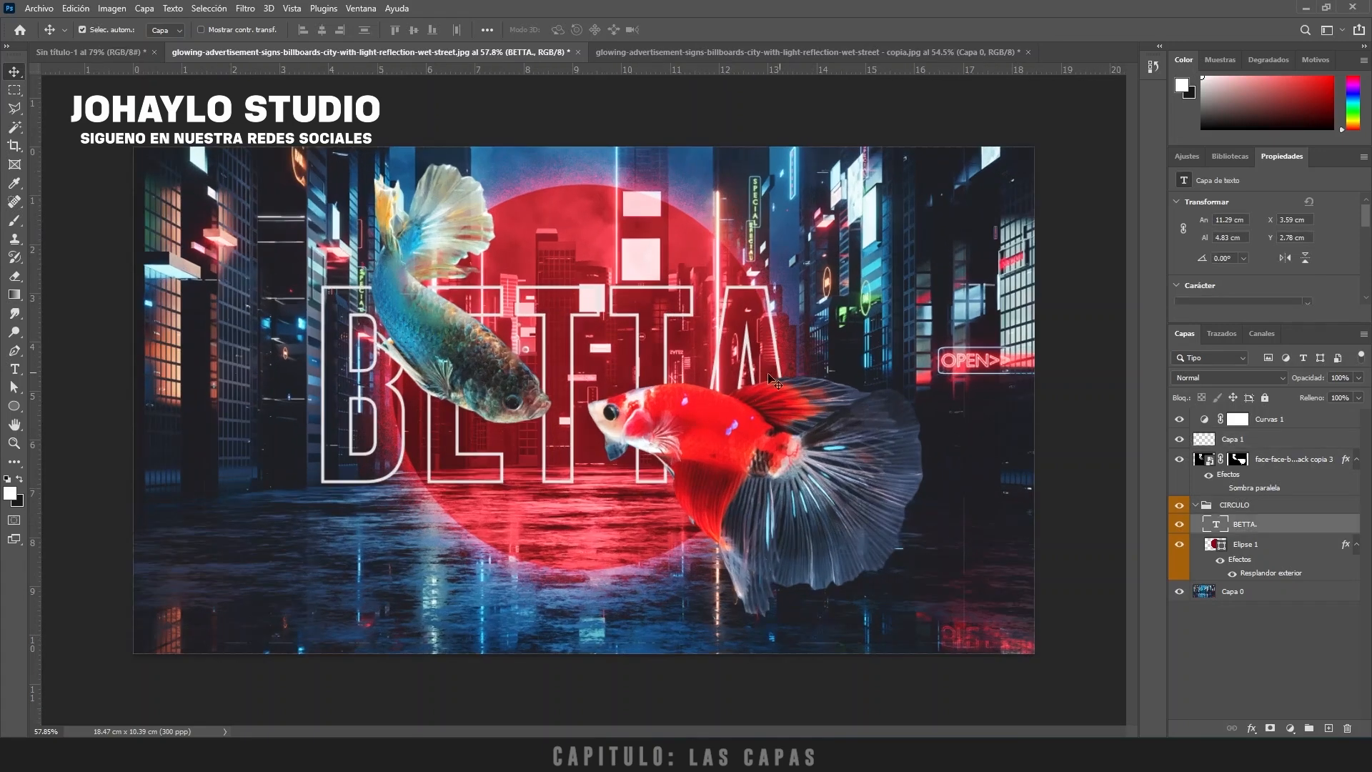
{"action": "left_click", "coordinate": [775, 381]}
{"action": "left_click", "coordinate": [949, 55]}
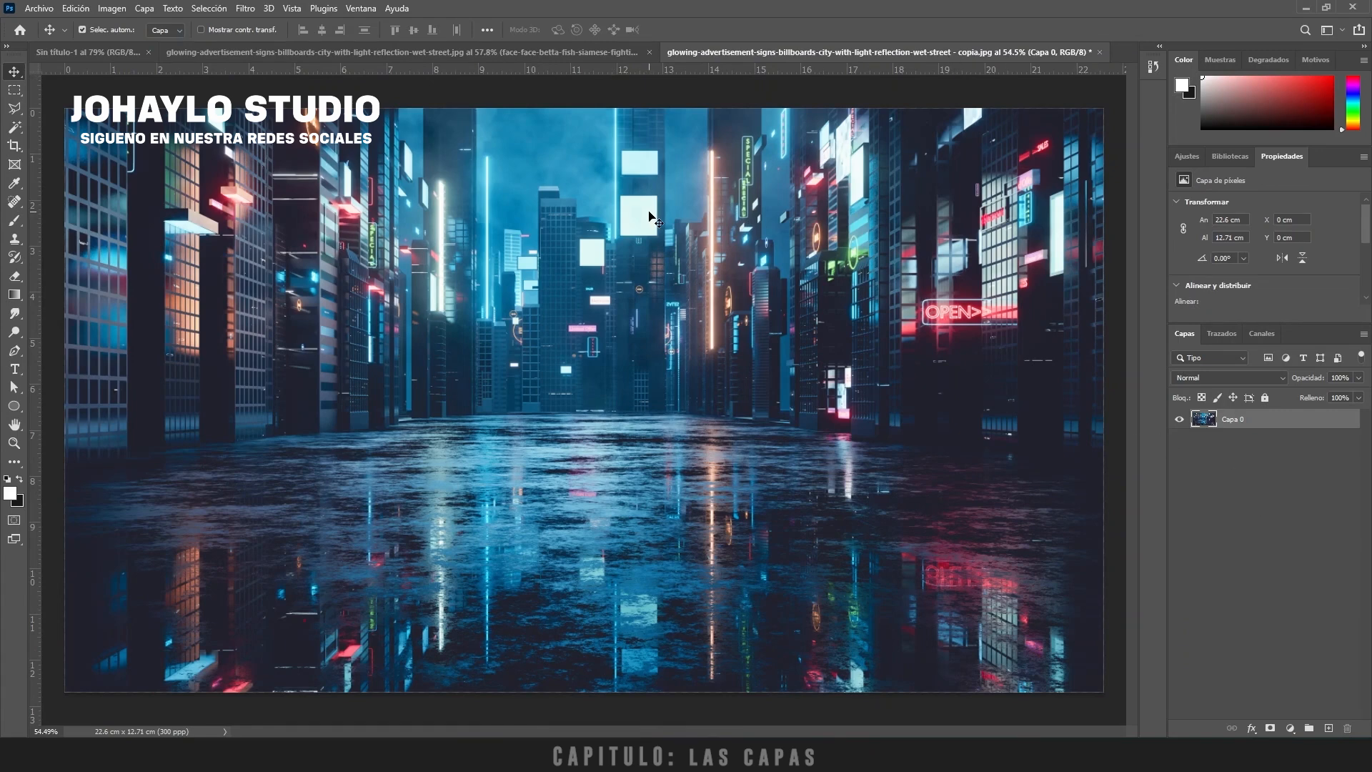
{"action": "left_click", "coordinate": [504, 53]}
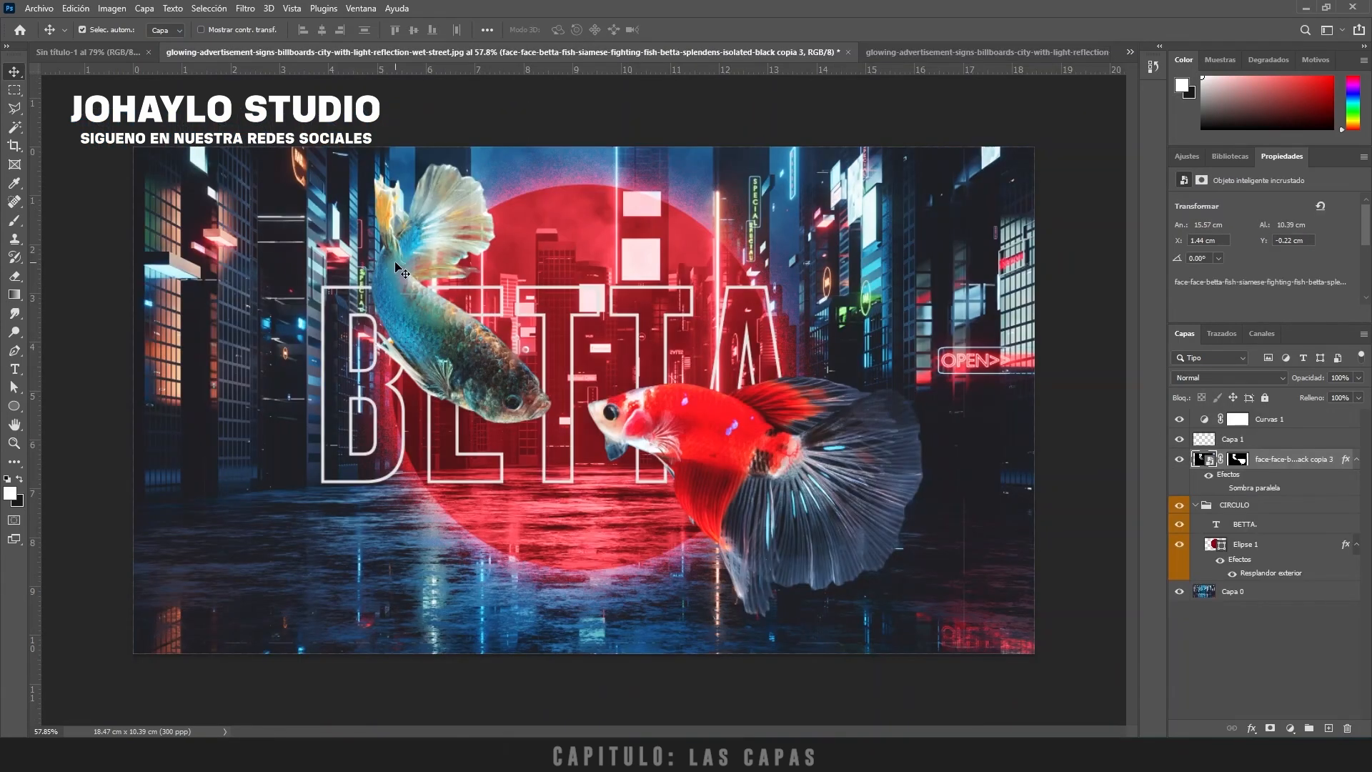
Step: Select the Elipse 1 circle, the BETTA. text and the fish smart object together in the composition
{"action": "left_click", "coordinate": [632, 263]}
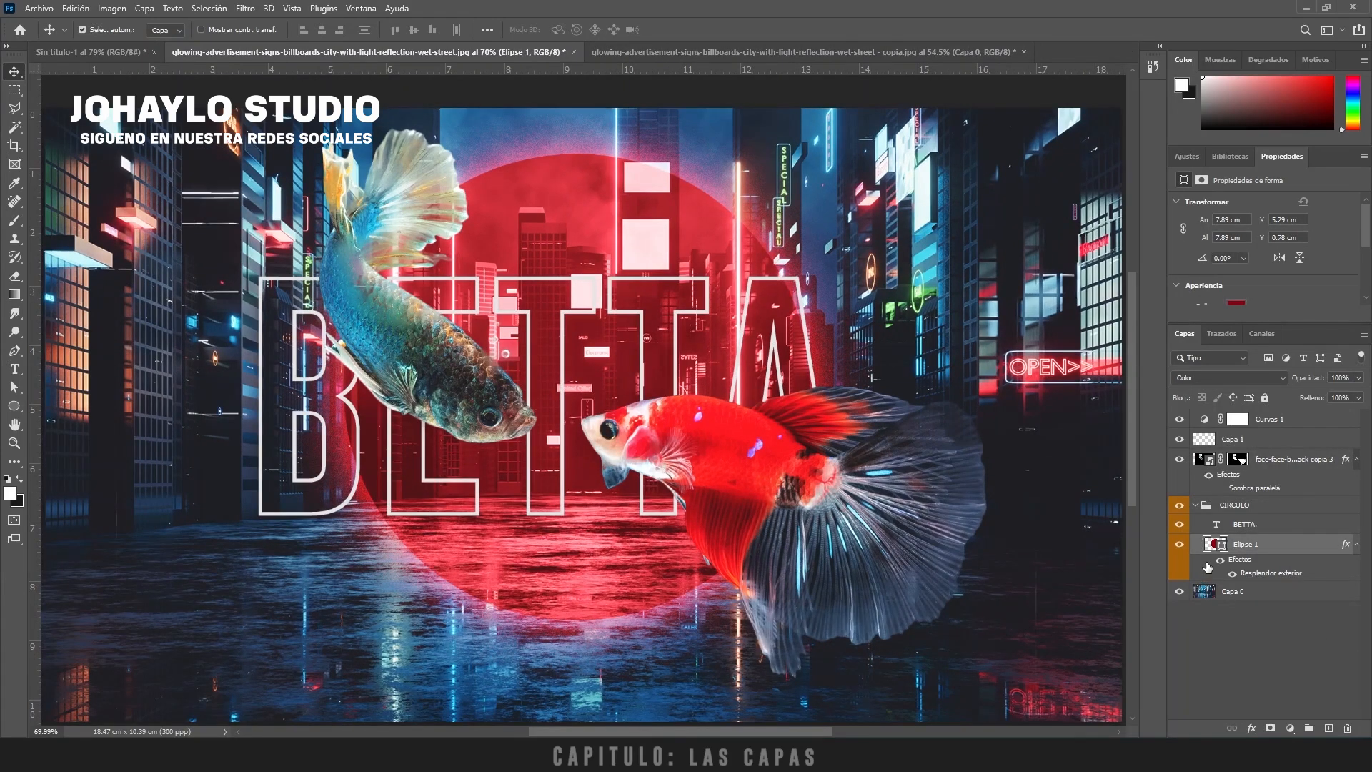
{"action": "scroll", "coordinate": [721, 306], "scroll_direction": "up", "scroll_amount": 5}
{"action": "scroll", "coordinate": [829, 355], "scroll_direction": "down", "scroll_amount": 6}
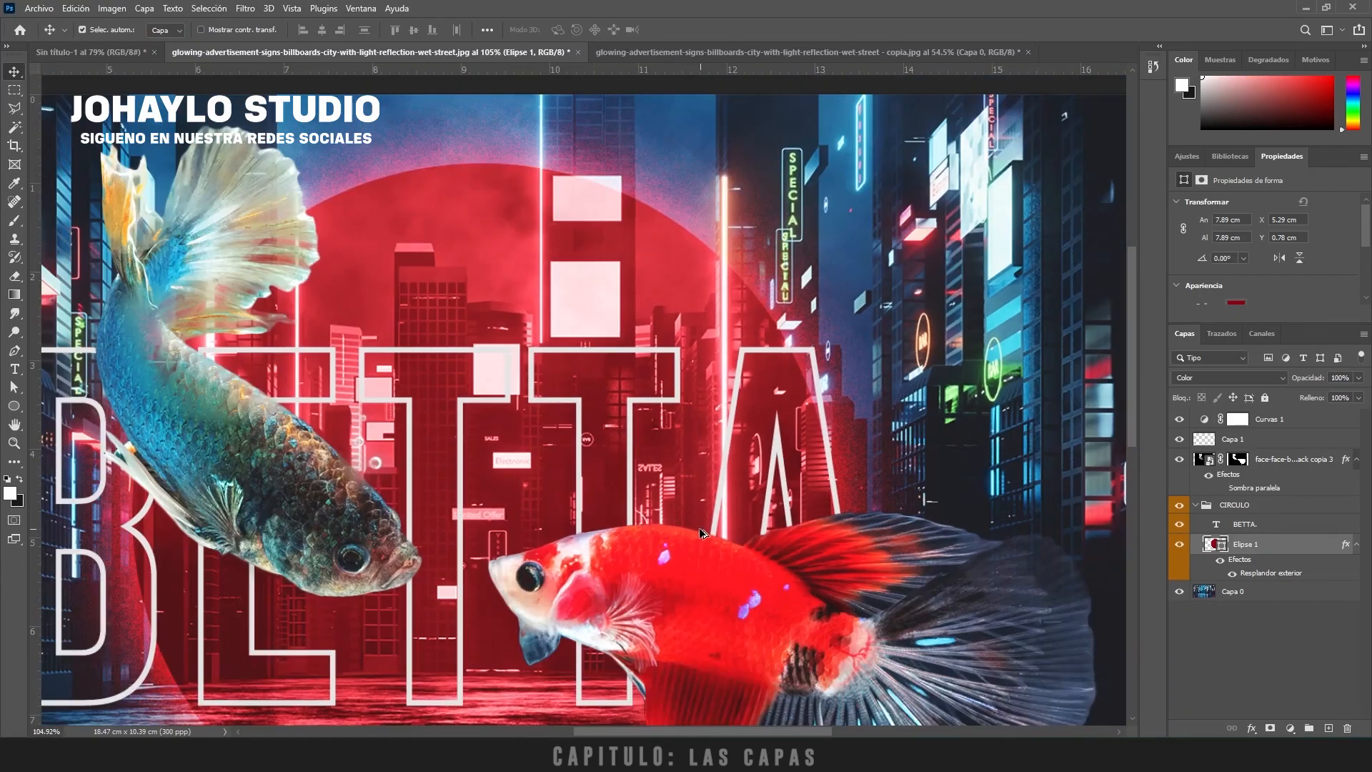
{"action": "left_click", "coordinate": [736, 54]}
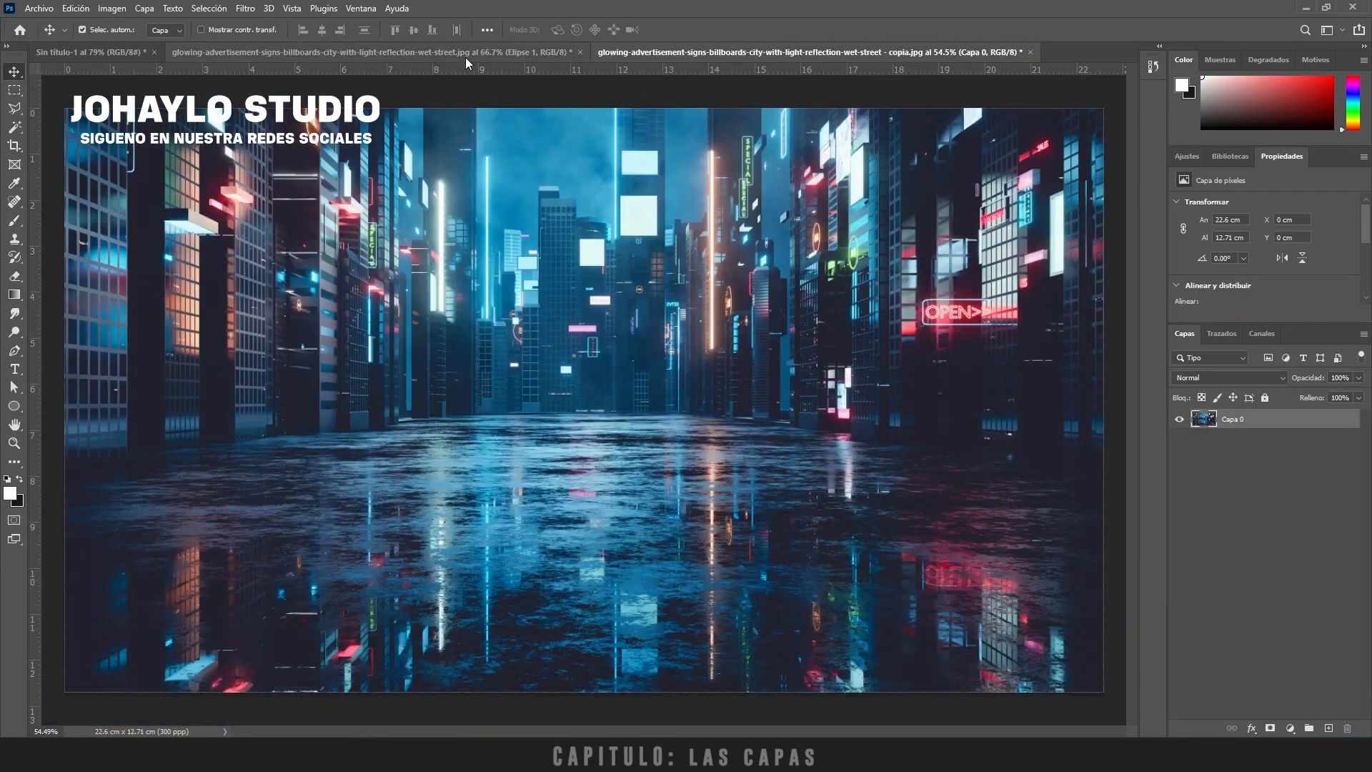
{"action": "left_click", "coordinate": [372, 52]}
{"action": "scroll", "coordinate": [579, 228], "scroll_direction": "up", "scroll_amount": 3}
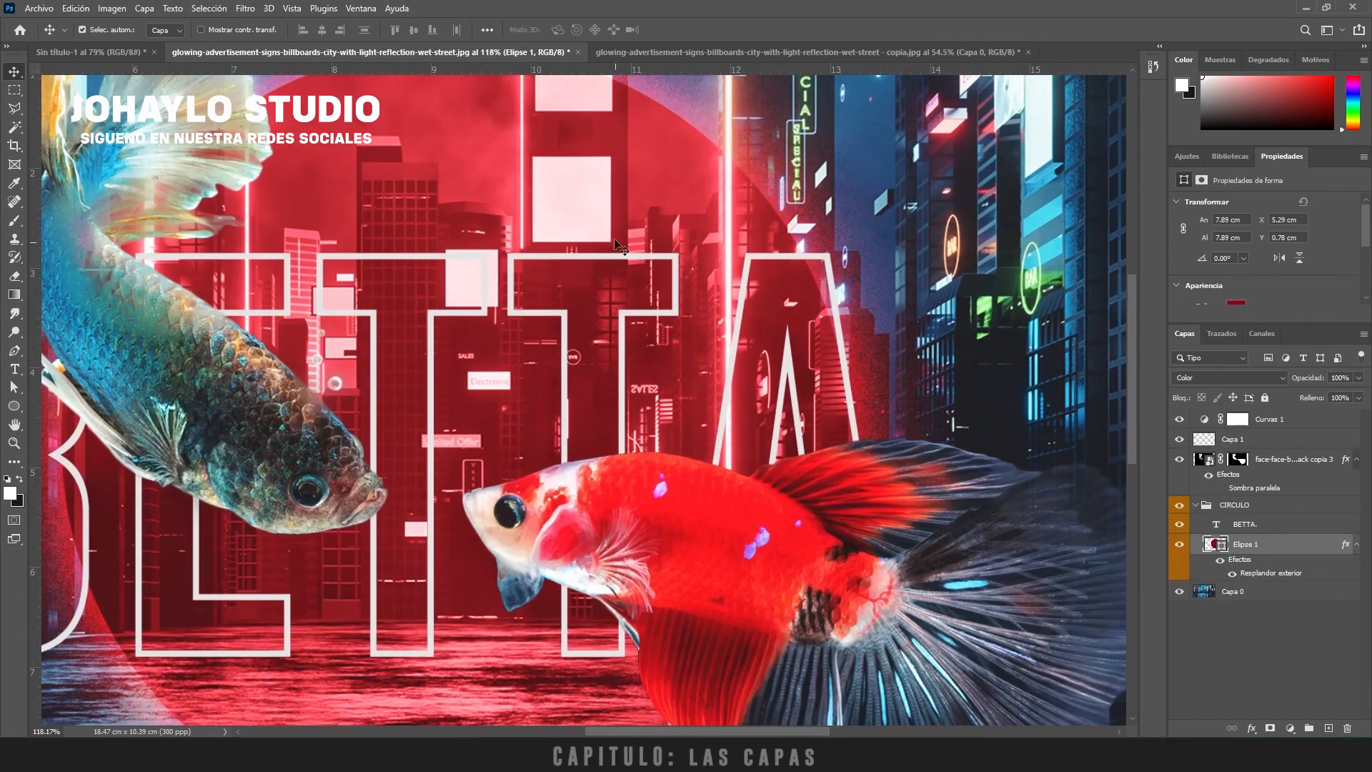
{"action": "left_click", "coordinate": [675, 262], "text": "shift"}
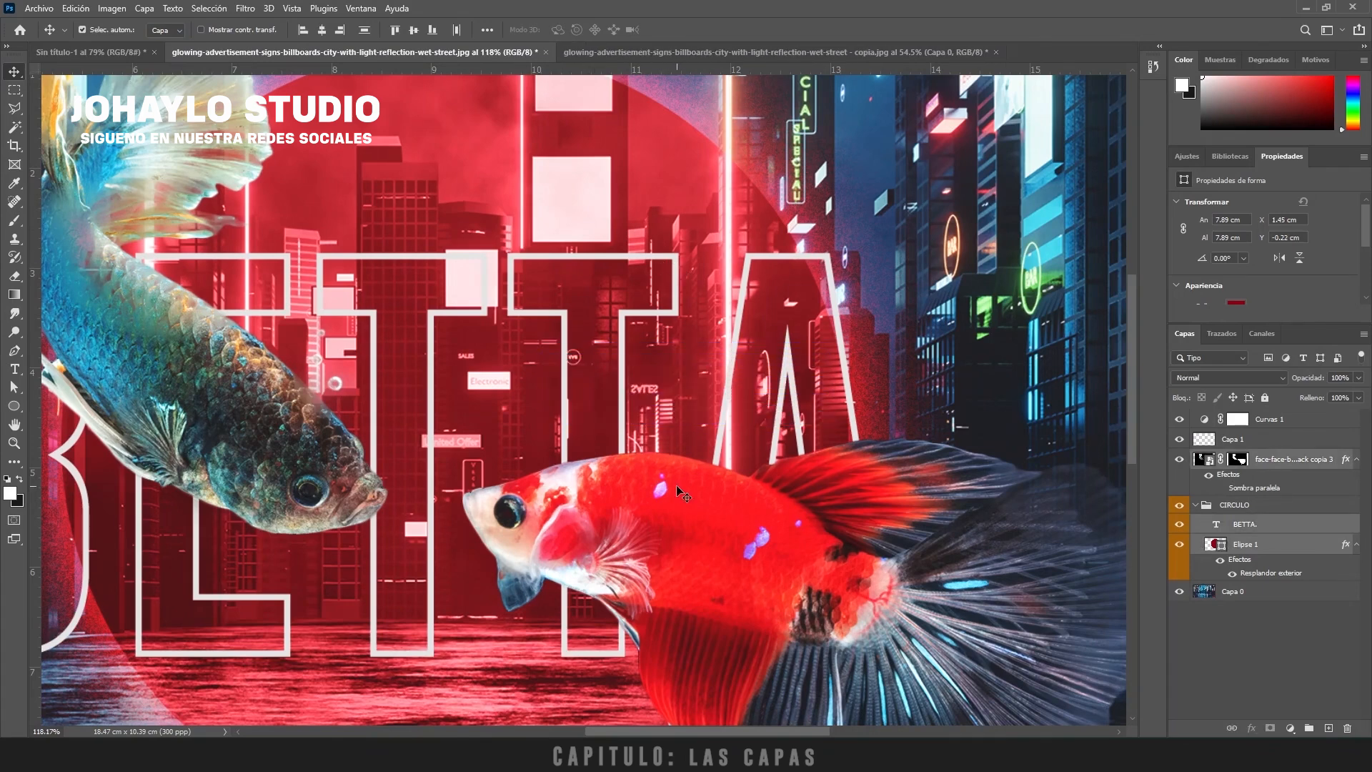
Step: Copy the selected fish, text and circle layers into the city background copy document and position them at its center
{"action": "left_click_drag", "start_coordinate": [676, 485], "coordinate": [630, 55]}
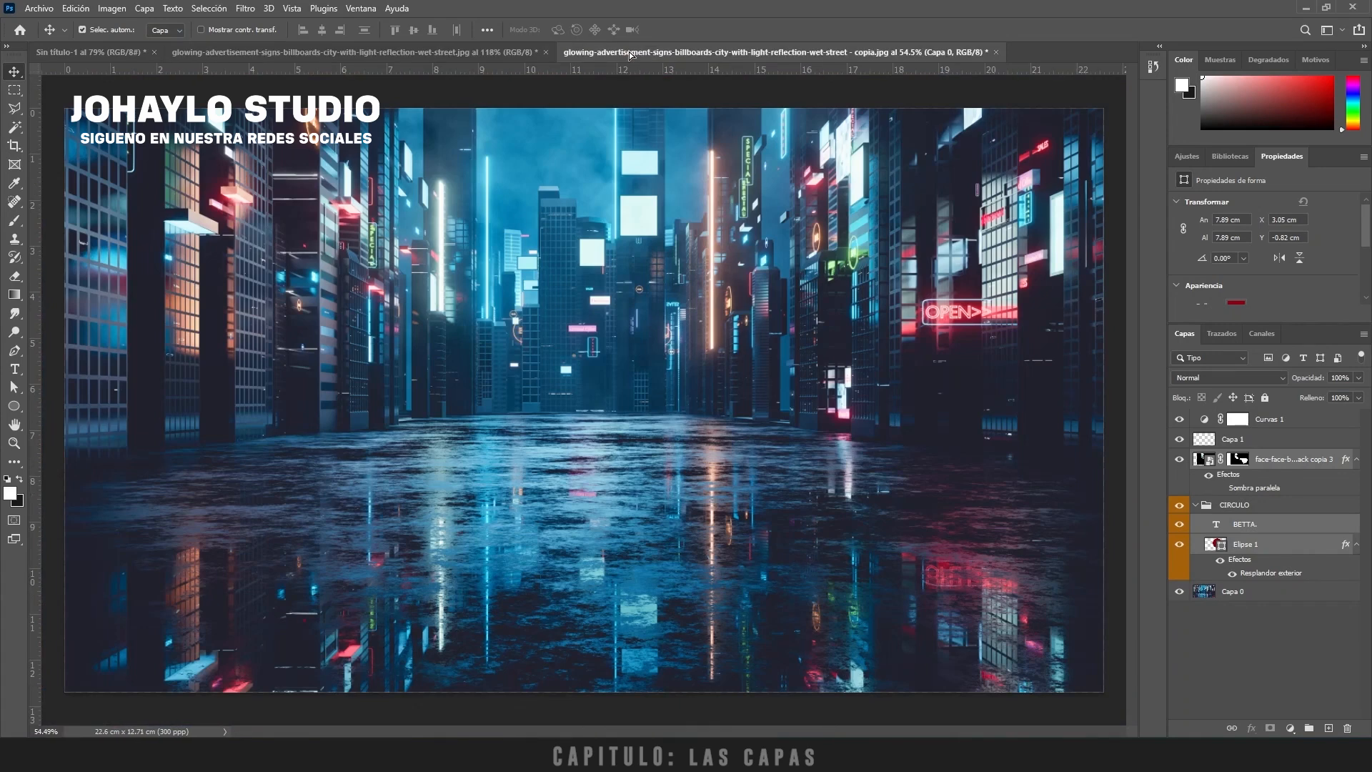
{"action": "left_click_drag", "start_coordinate": [618, 375], "coordinate": [617, 375]}
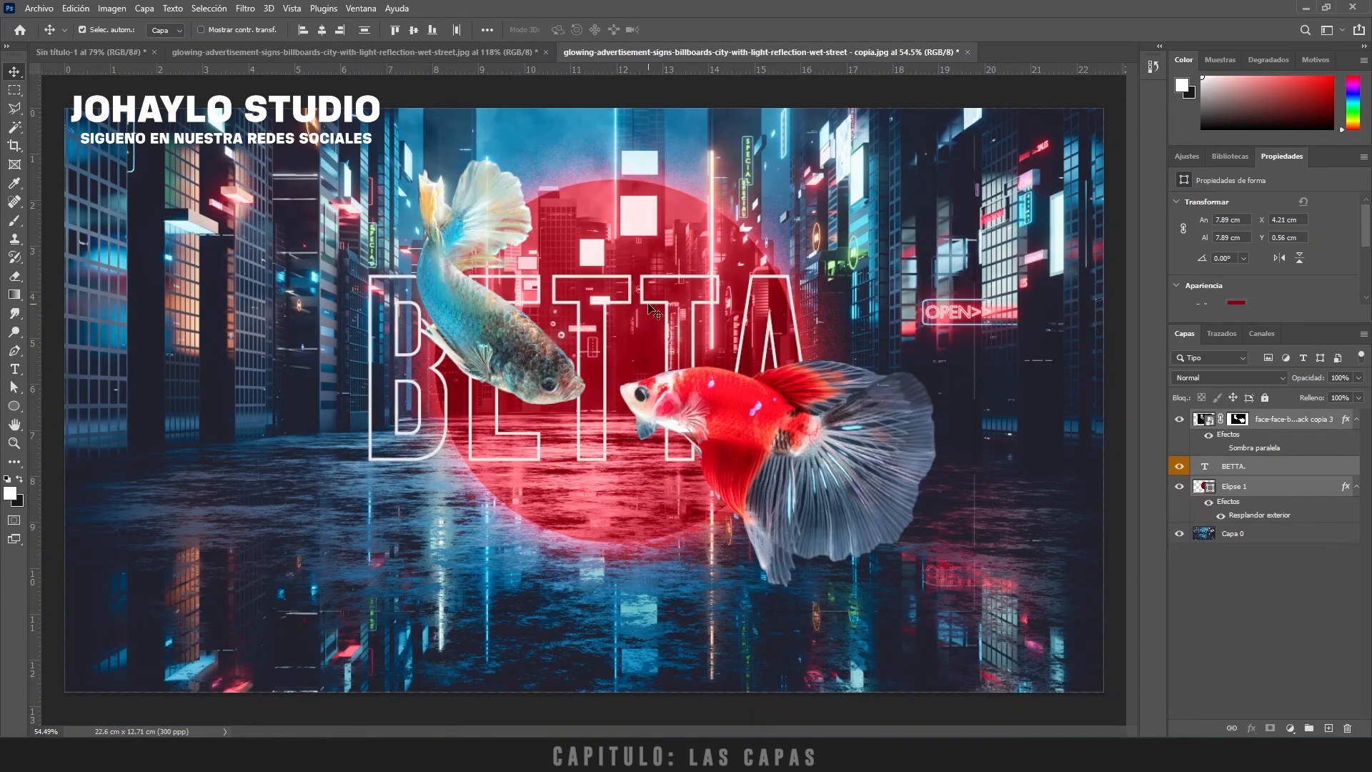
{"action": "left_click_drag", "start_coordinate": [652, 309], "coordinate": [612, 349]}
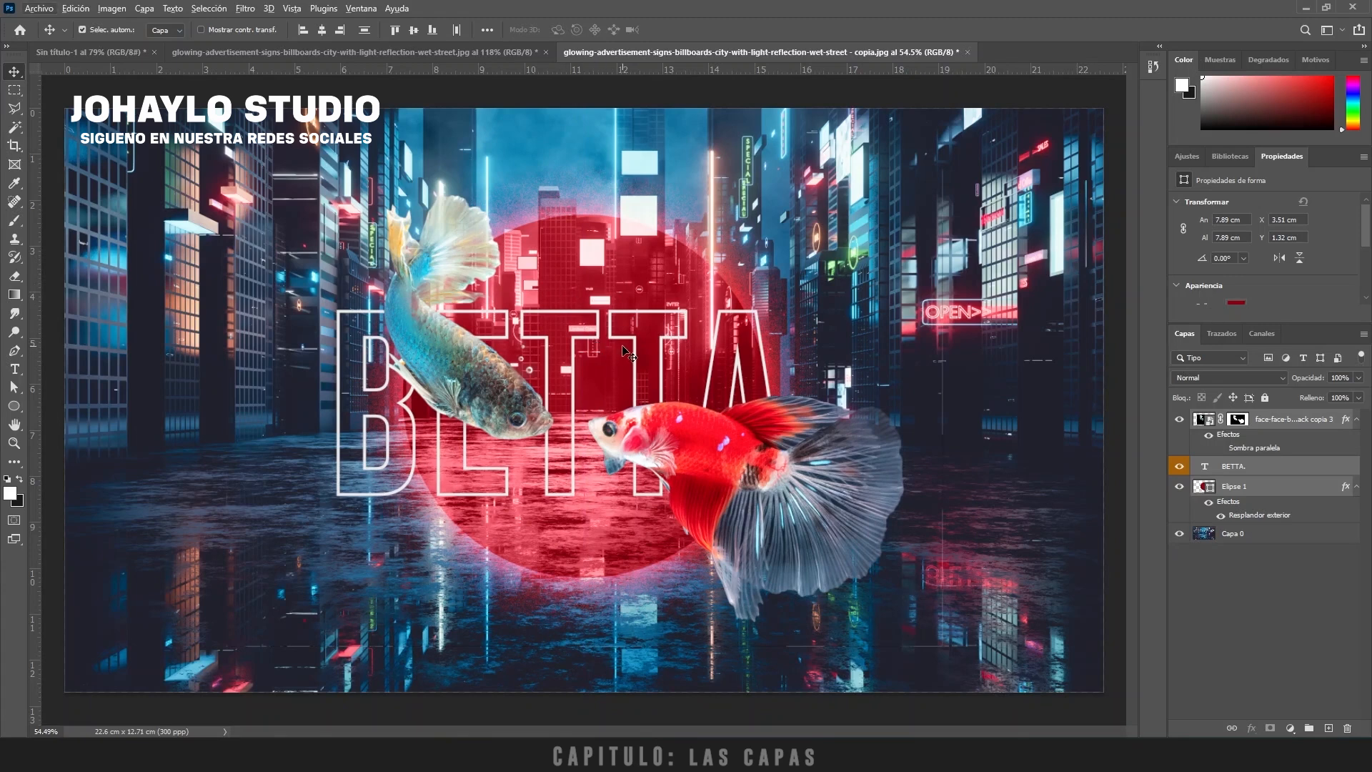
Step: Compare the original composition with the city background copy holding the copied layers
{"action": "left_click", "coordinate": [514, 53]}
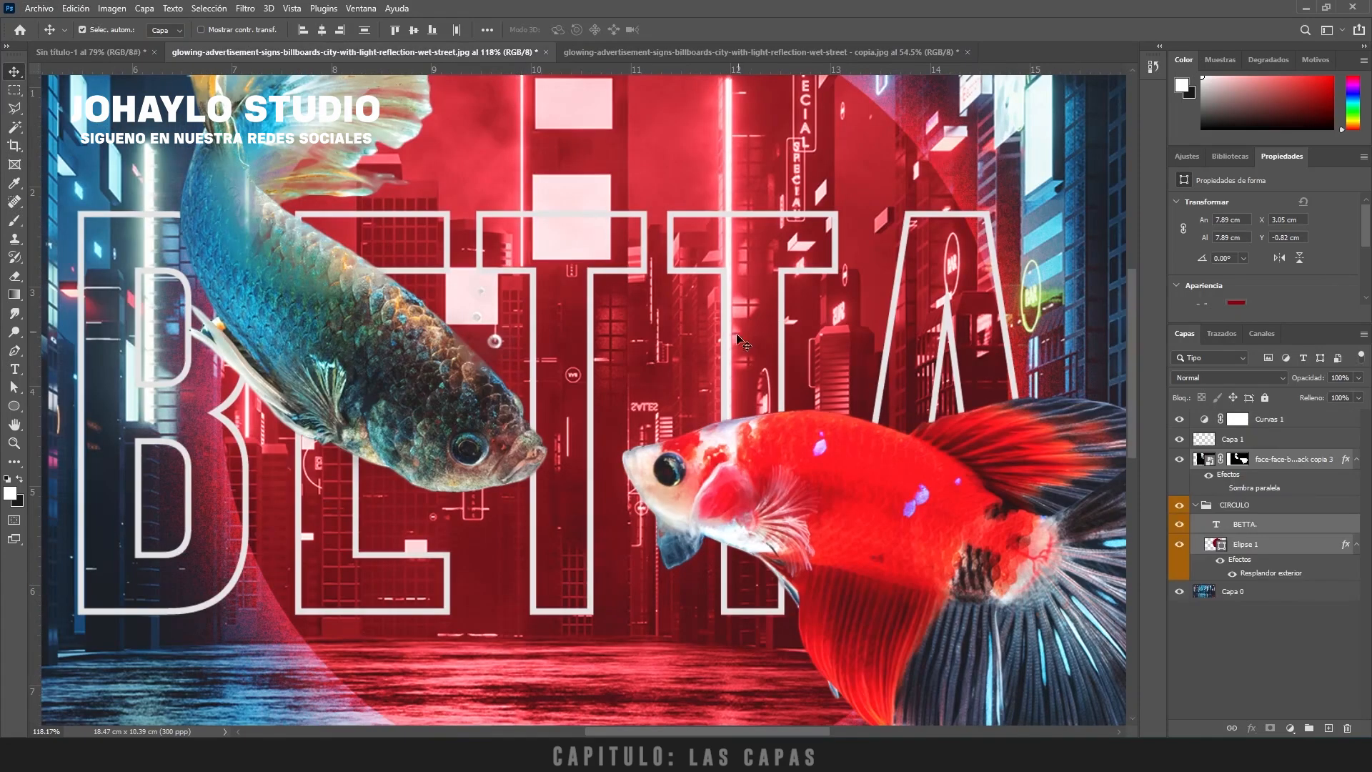
{"action": "scroll", "coordinate": [718, 393], "scroll_direction": "down", "scroll_amount": 2}
{"action": "scroll", "coordinate": [713, 391], "scroll_direction": "down", "scroll_amount": 3}
{"action": "key", "text": "Tab"}
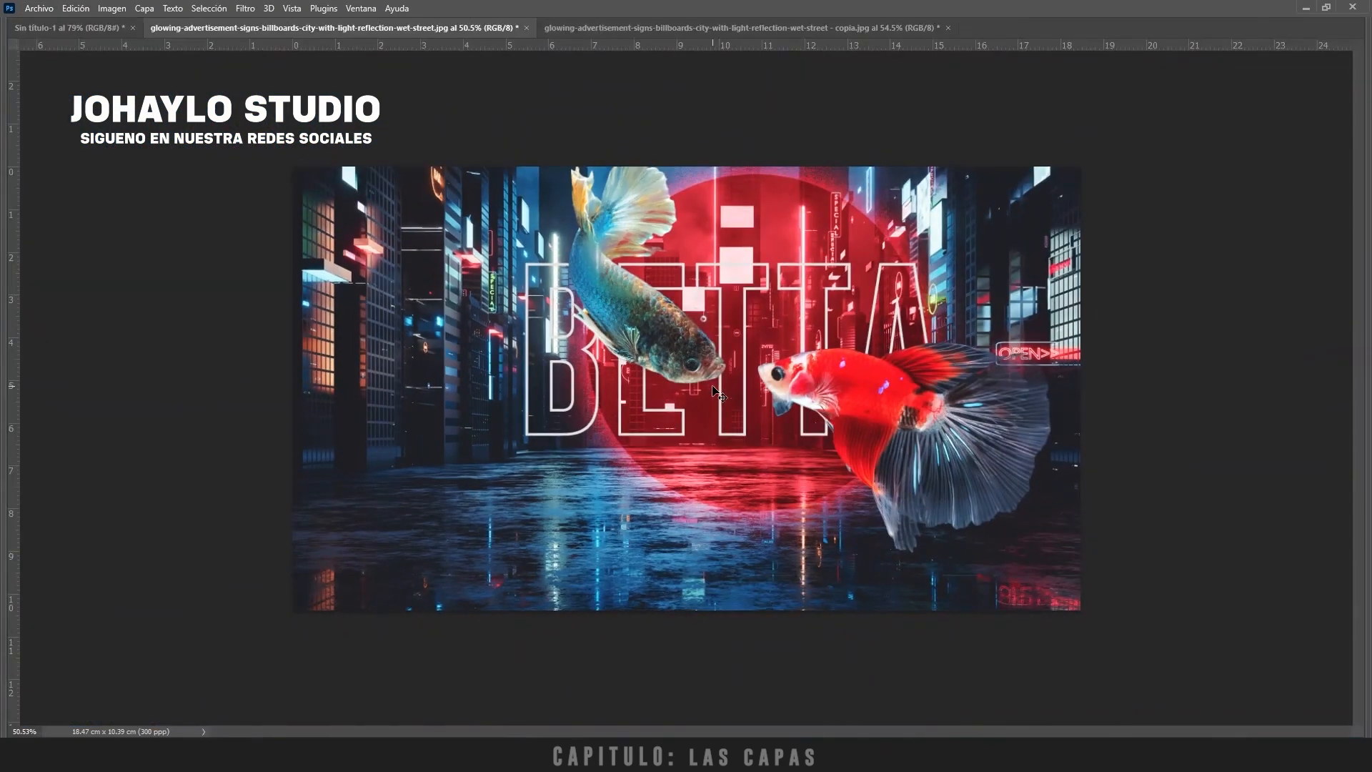
{"action": "scroll", "coordinate": [713, 391], "scroll_direction": "down", "scroll_amount": 1}
{"action": "key", "text": "Tab"}
{"action": "left_click", "coordinate": [636, 54]}
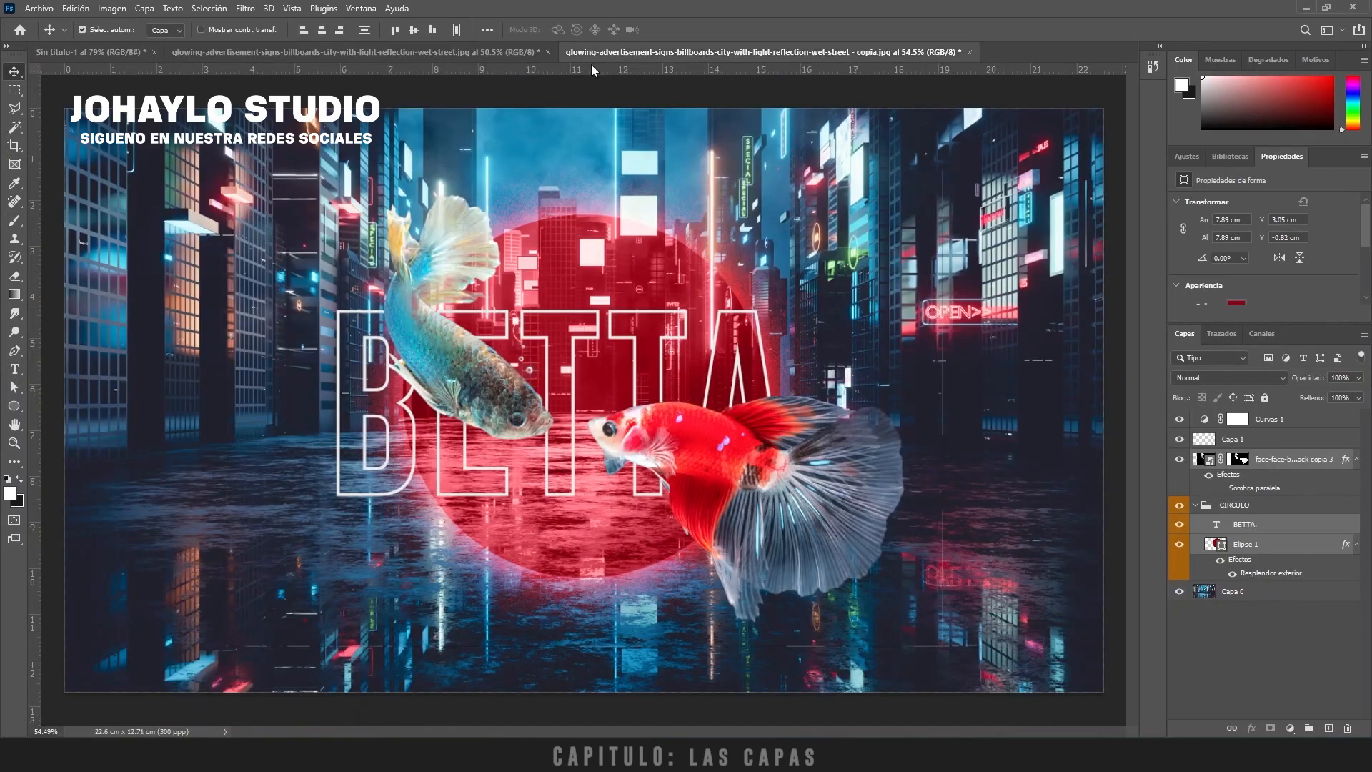
{"action": "left_click", "coordinate": [423, 58]}
{"action": "left_click", "coordinate": [689, 57]}
{"action": "left_click", "coordinate": [422, 53]}
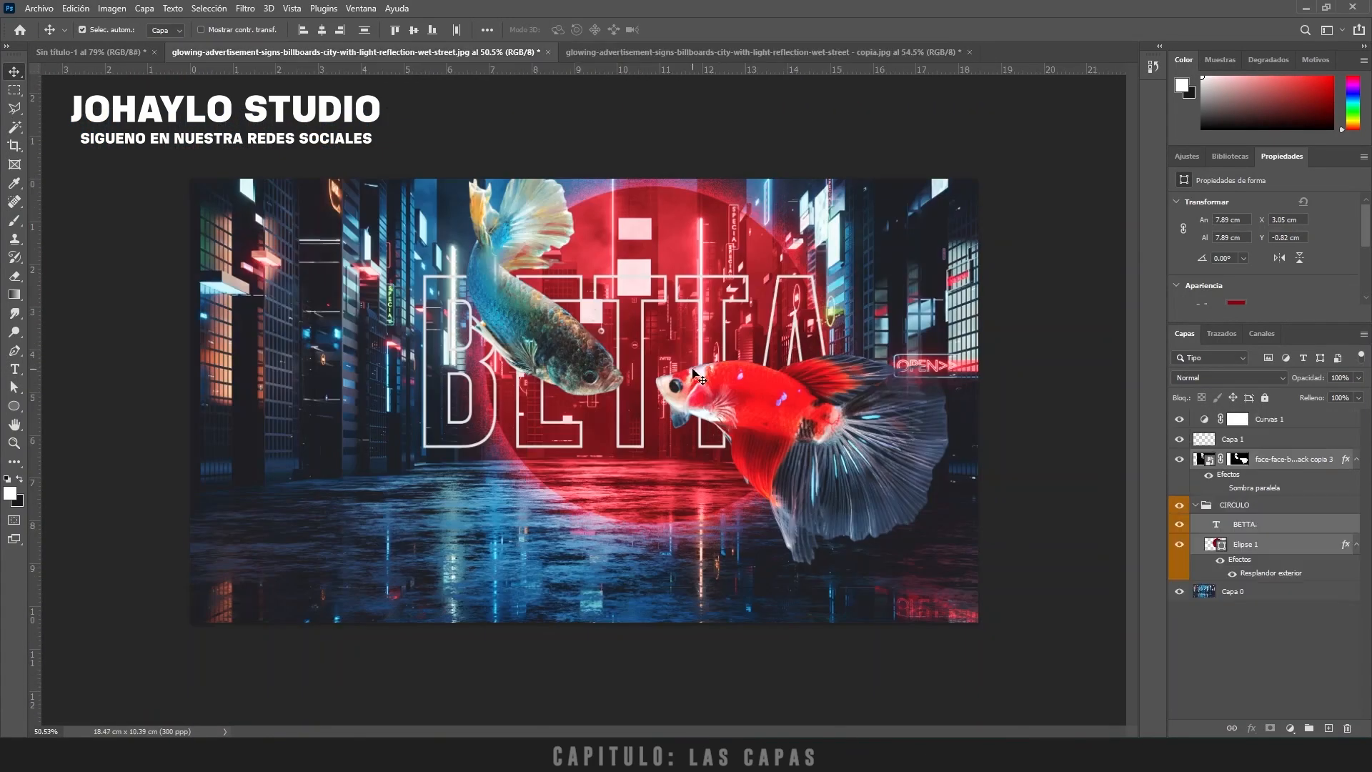
Step: Undo the shift of the fish, text and circle in the original composition
{"action": "left_click", "coordinate": [457, 504]}
{"action": "key", "text": "ctrl+z"}
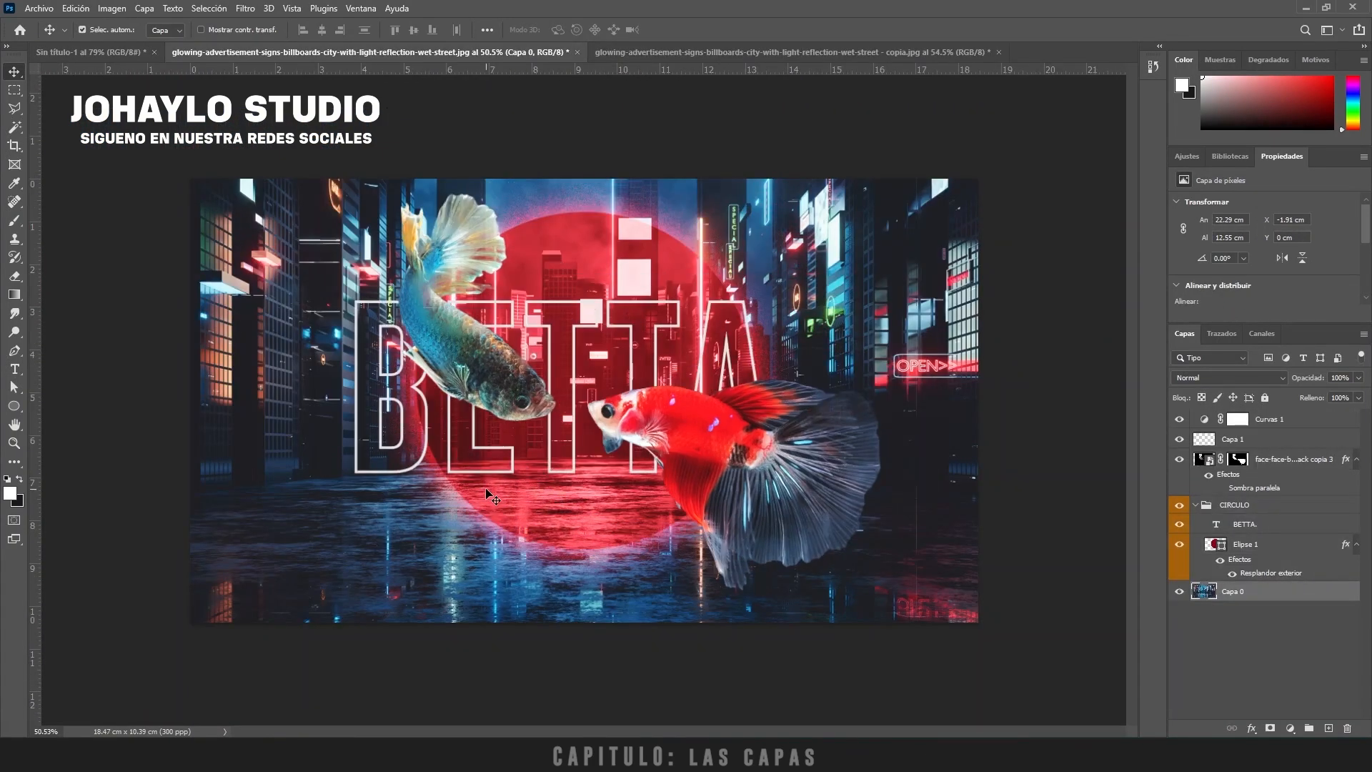
{"action": "scroll", "coordinate": [656, 340], "scroll_direction": "up", "scroll_amount": 1}
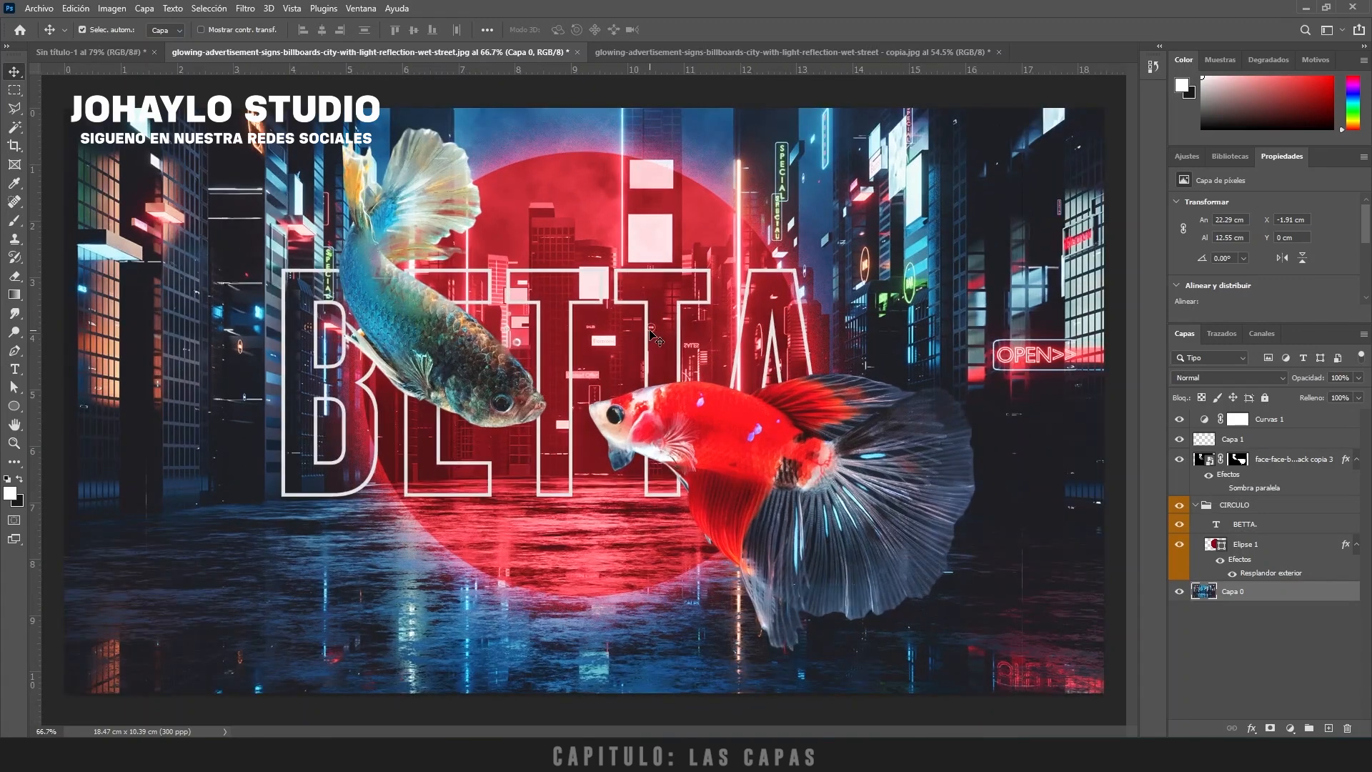
{"action": "scroll", "coordinate": [656, 340], "scroll_direction": "down", "scroll_amount": 1}
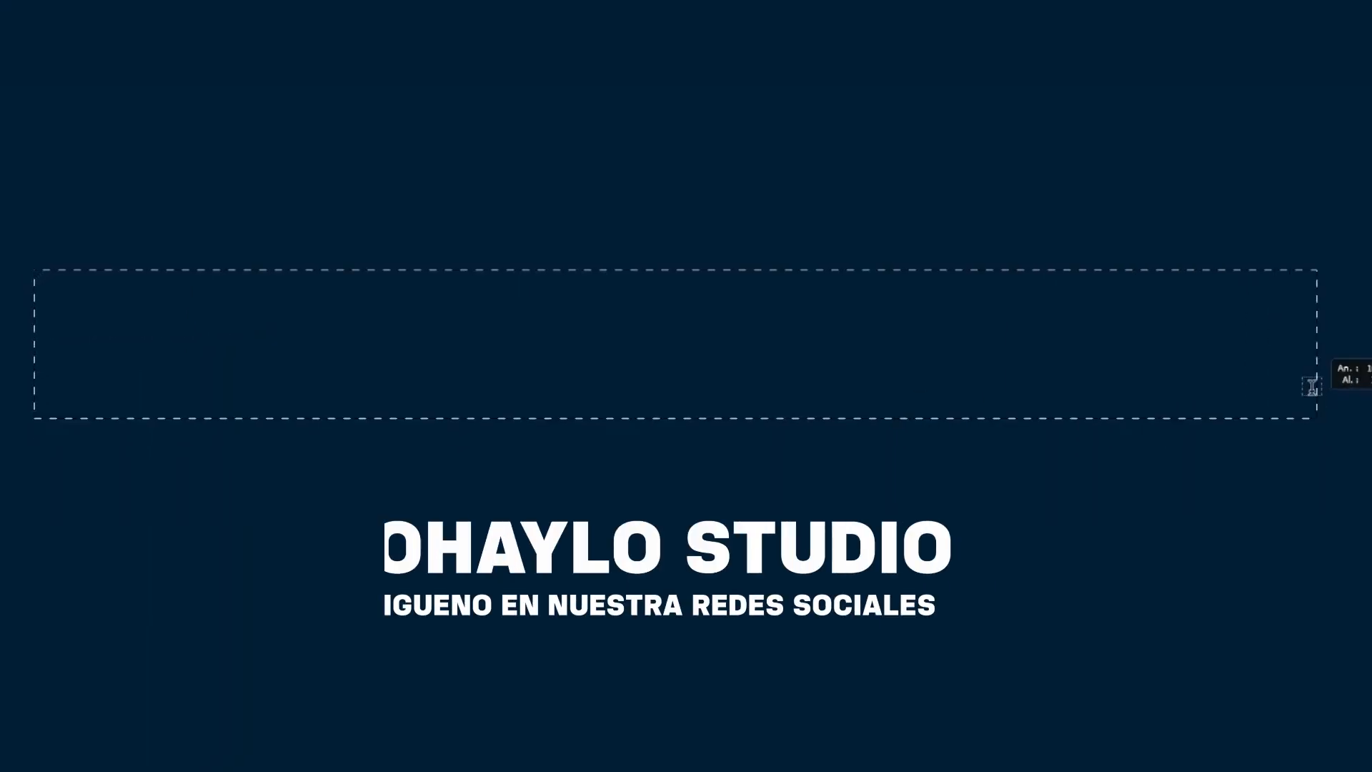
{"action": "left_click_drag", "start_coordinate": [1312, 386], "coordinate": [1338, 383]}
{"action": "type", "text": "Curso de Photoshop"}
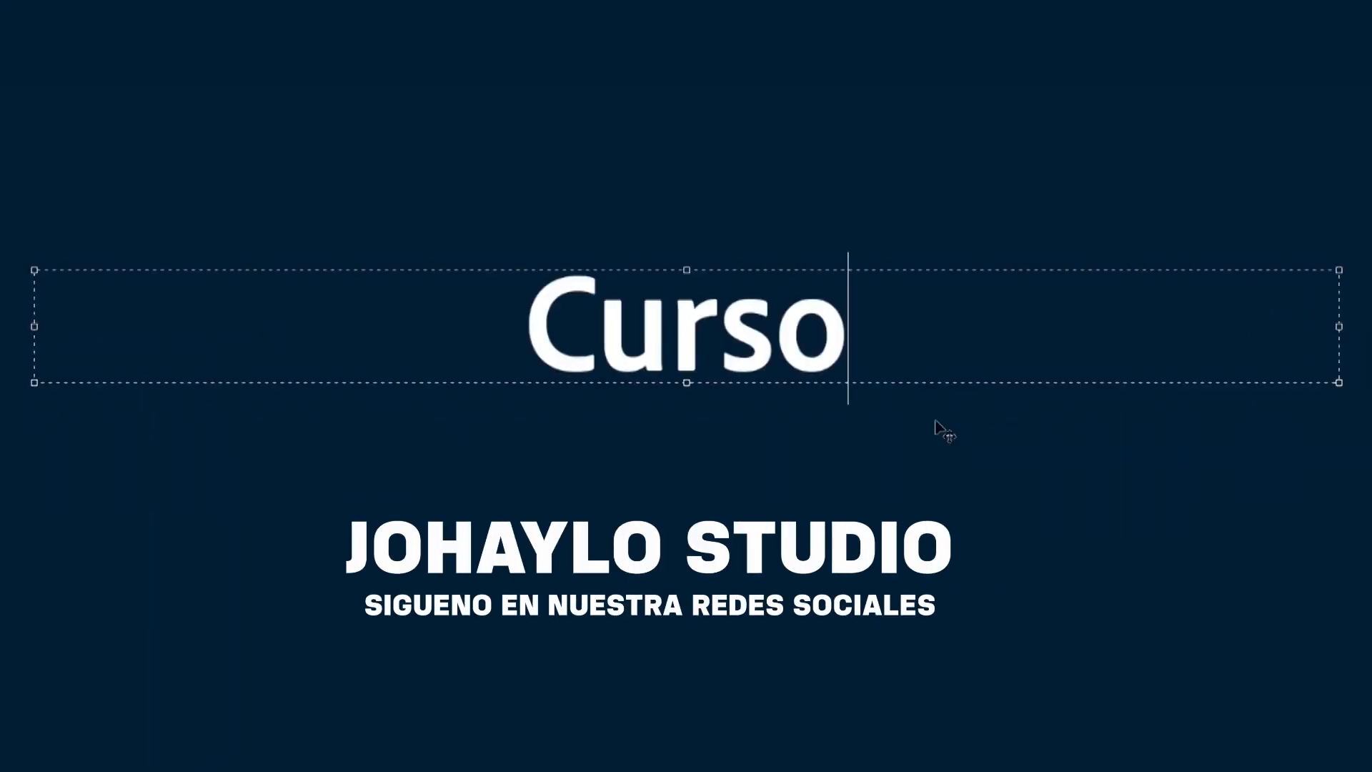